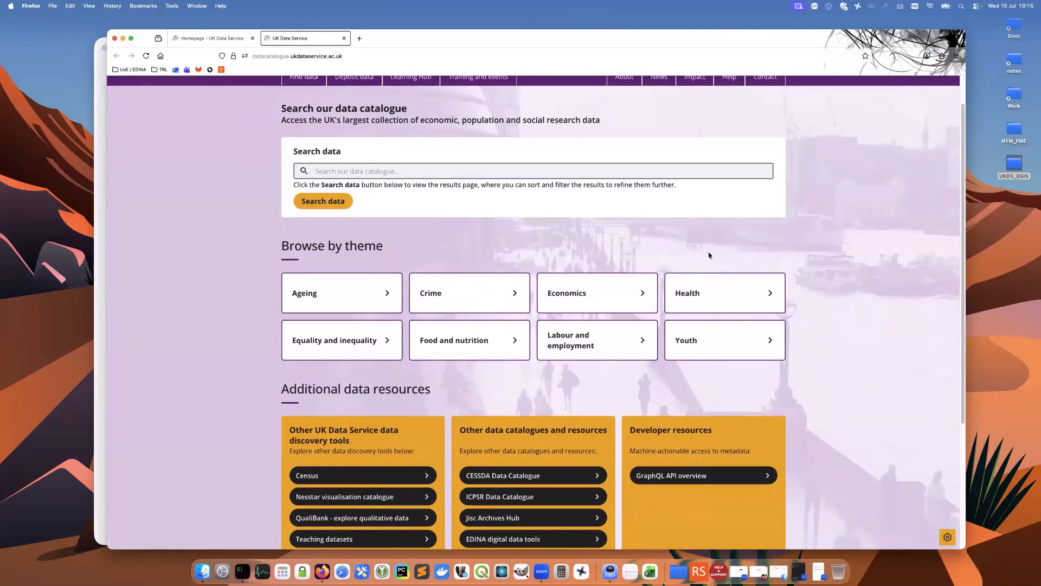
Open the Data Explorer for census and international aggregate data from the catalogue's Census discovery tools
{"action": "scroll", "coordinate": [417, 352], "scroll_direction": "down", "scroll_amount": 2}
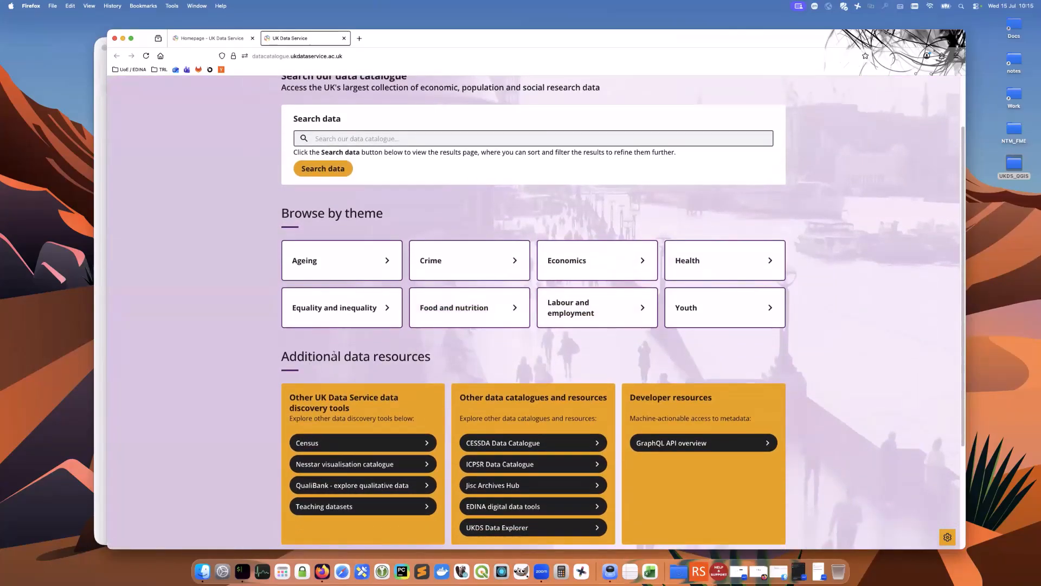
{"action": "scroll", "coordinate": [452, 336], "scroll_direction": "up", "scroll_amount": 2}
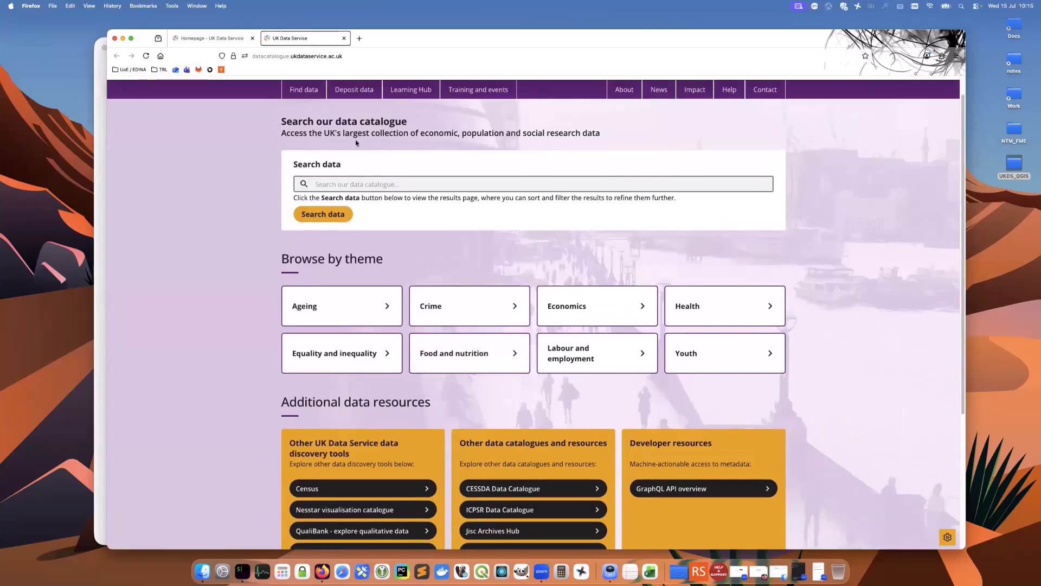
{"action": "scroll", "coordinate": [378, 249], "scroll_direction": "down", "scroll_amount": 1}
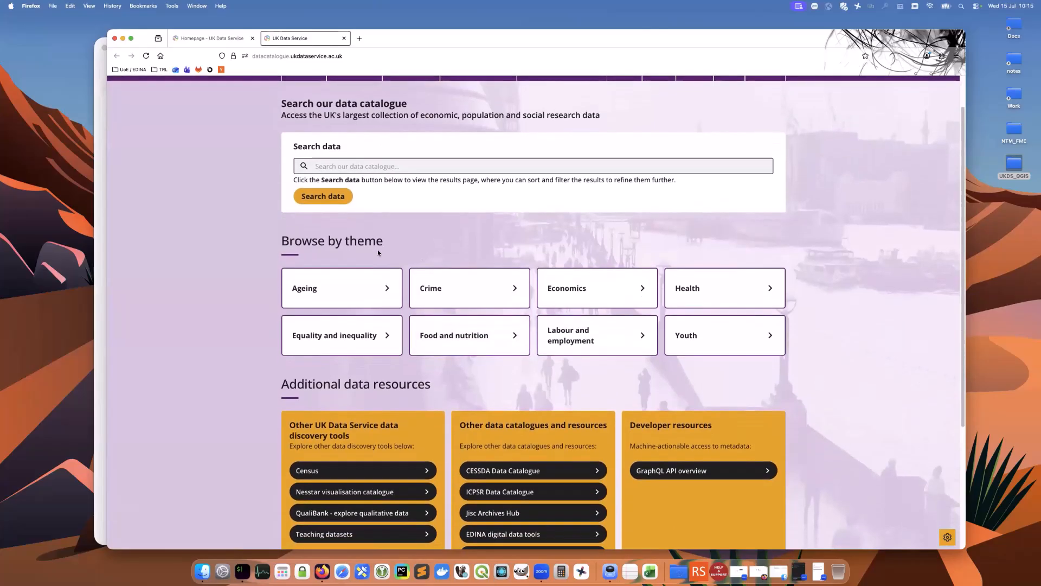
{"action": "left_click", "coordinate": [314, 473]}
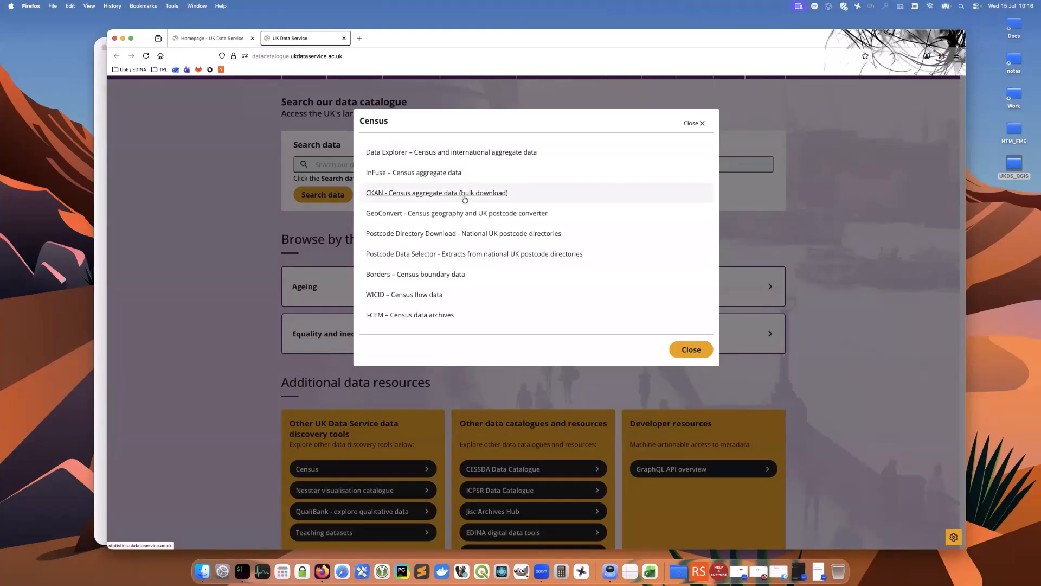
{"action": "left_click", "coordinate": [476, 154]}
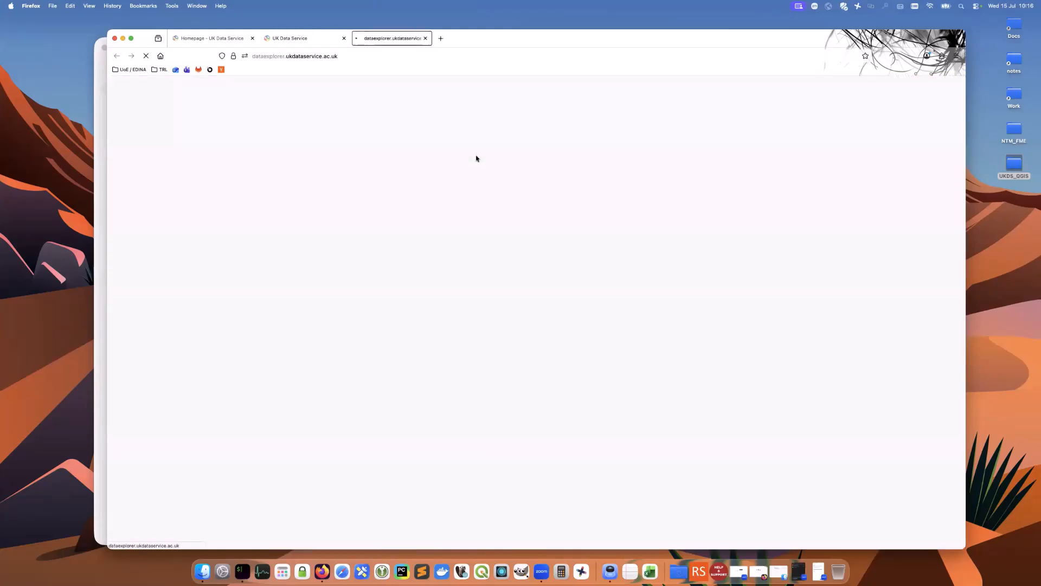
{"action": "left_click_drag", "start_coordinate": [562, 38], "coordinate": [492, 31]}
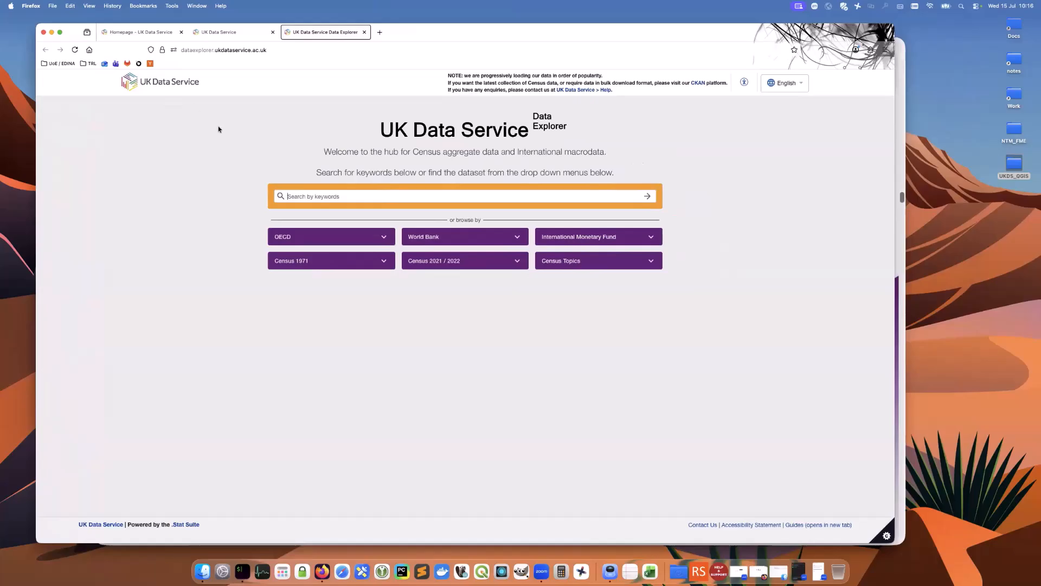
{"action": "left_click_drag", "start_coordinate": [407, 33], "coordinate": [404, 37]}
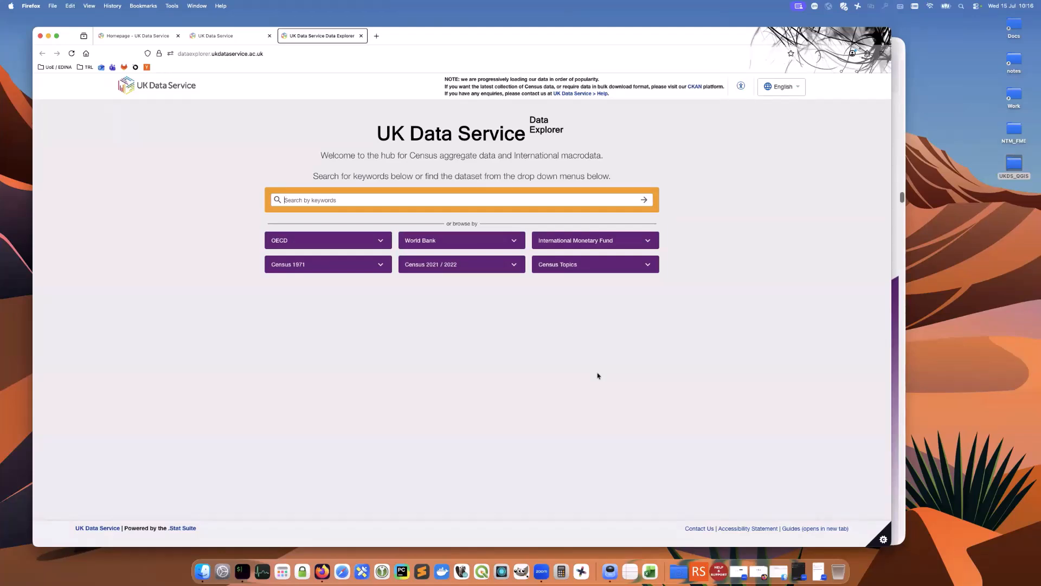
Search the Data Explorer for "2021 census accommodation type"
{"action": "left_click", "coordinate": [386, 202]}
{"action": "type", "text": "20"}
{"action": "type", "text": "21 census accommodation type"}
{"action": "key", "text": "Return"}
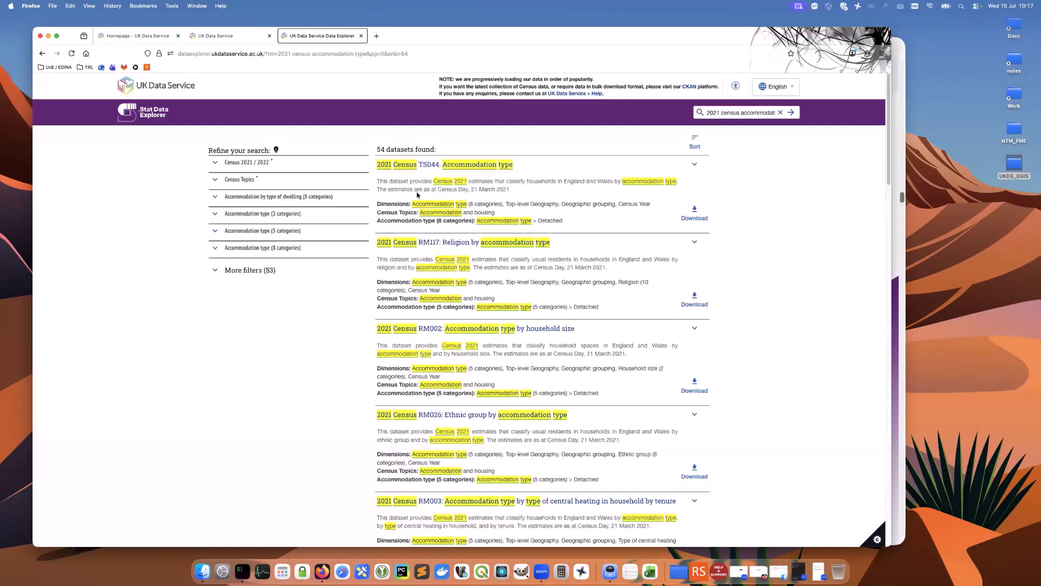
Look through the found datasets and open "2021 Census TS044: Accommodation type"
{"action": "left_click_drag", "start_coordinate": [578, 39], "coordinate": [580, 40]}
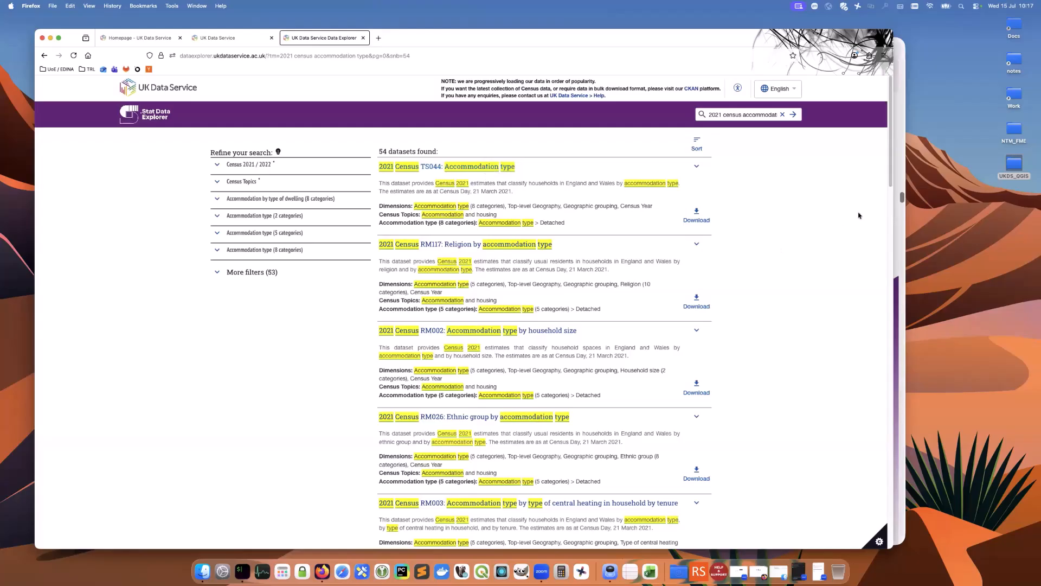
{"action": "scroll", "coordinate": [887, 161], "scroll_direction": "down", "scroll_amount": 15}
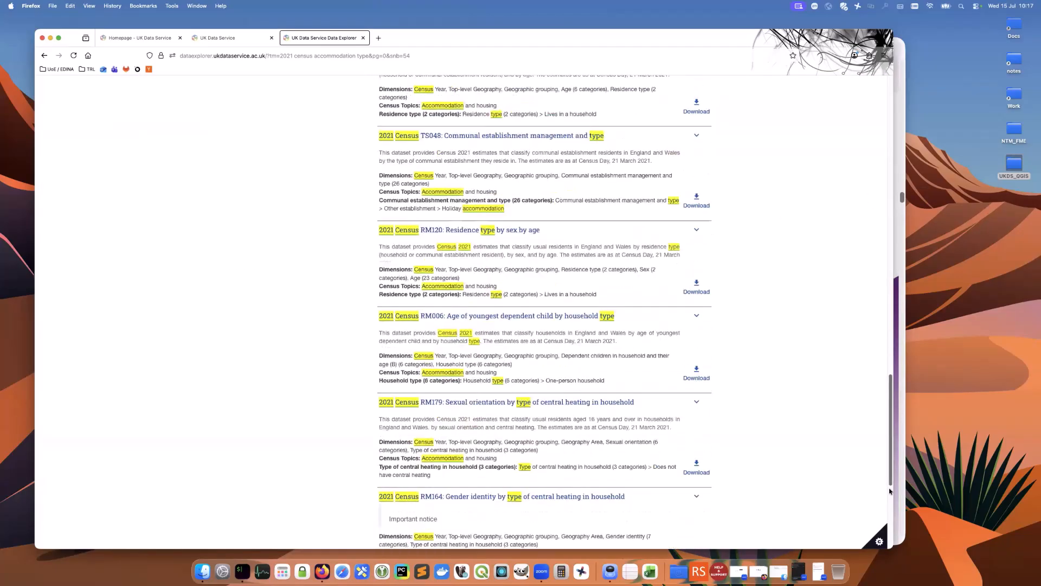
{"action": "left_click_drag", "start_coordinate": [961, 245], "coordinate": [890, 154]}
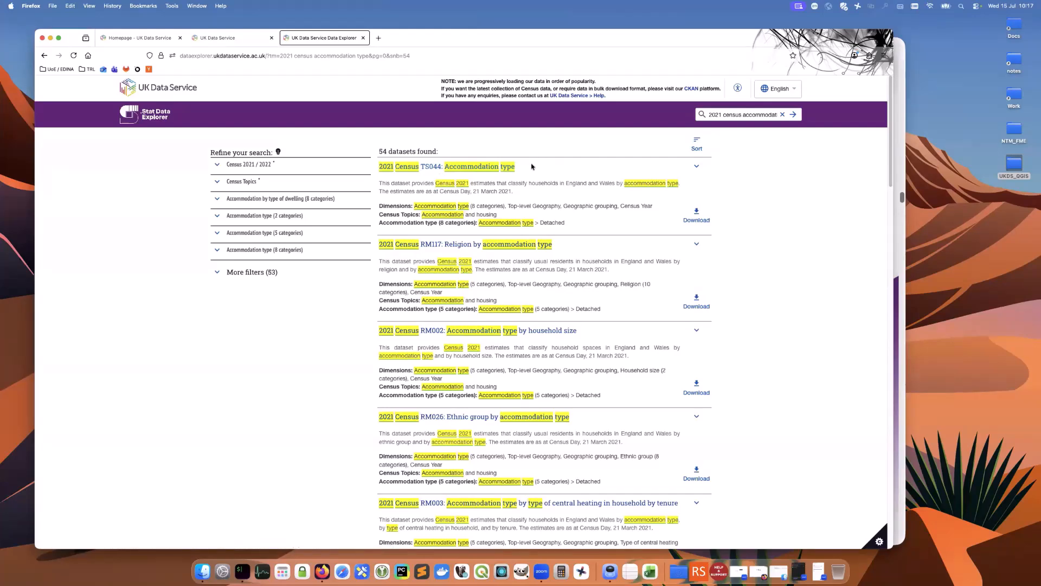
{"action": "left_click", "coordinate": [485, 166]}
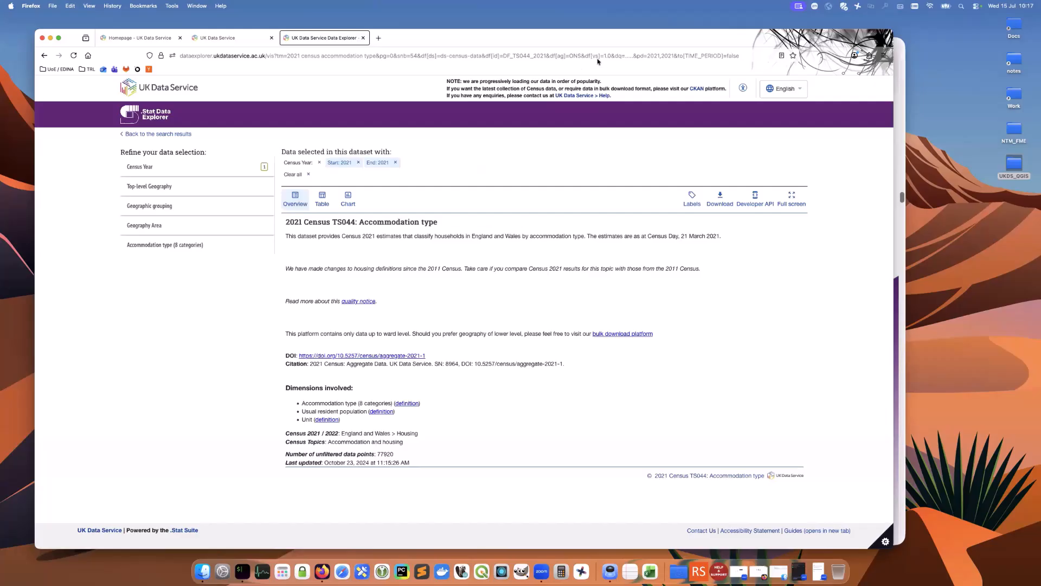
{"action": "left_click_drag", "start_coordinate": [618, 44], "coordinate": [626, 45]}
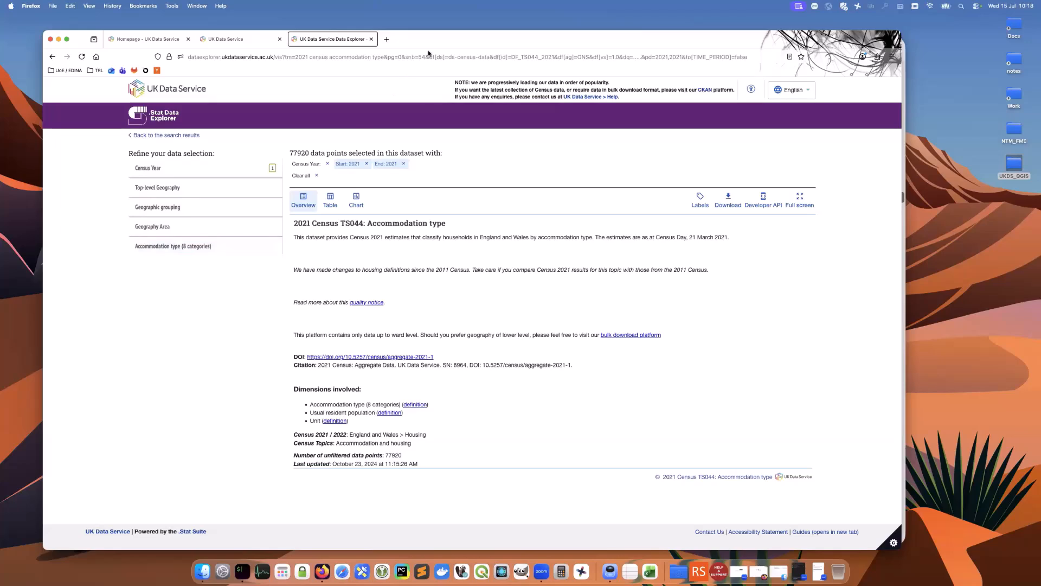
{"action": "left_click_drag", "start_coordinate": [436, 47], "coordinate": [440, 50]}
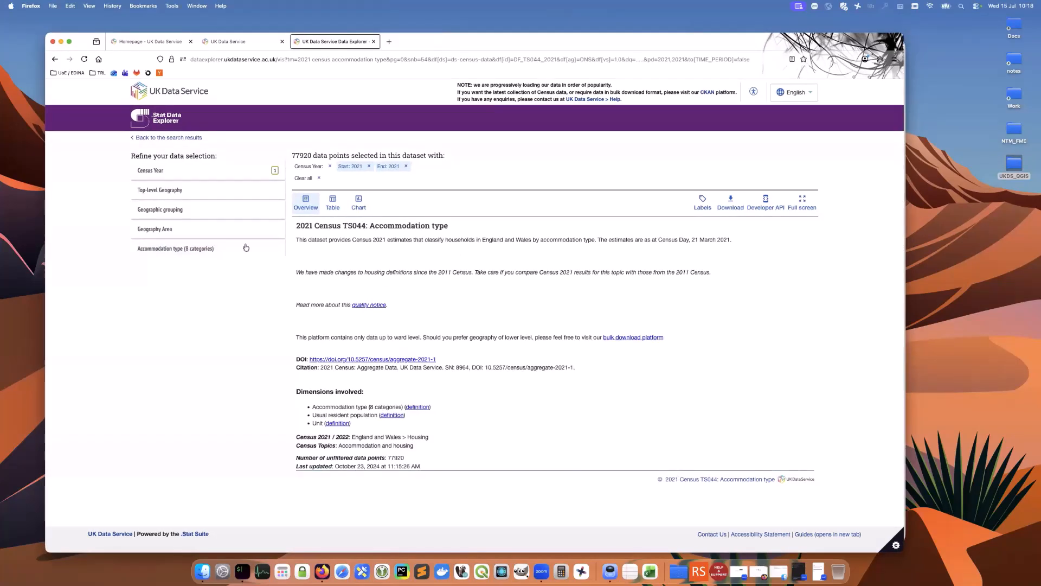
Filter the dataset's top-level geography to England and apply the selection
{"action": "left_click", "coordinate": [161, 193]}
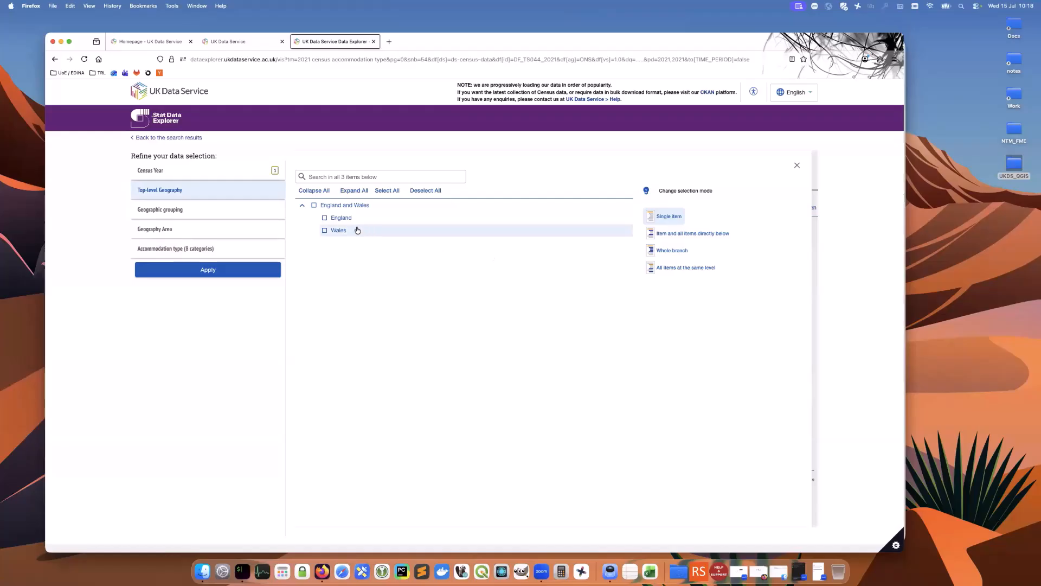
{"action": "left_click", "coordinate": [324, 219]}
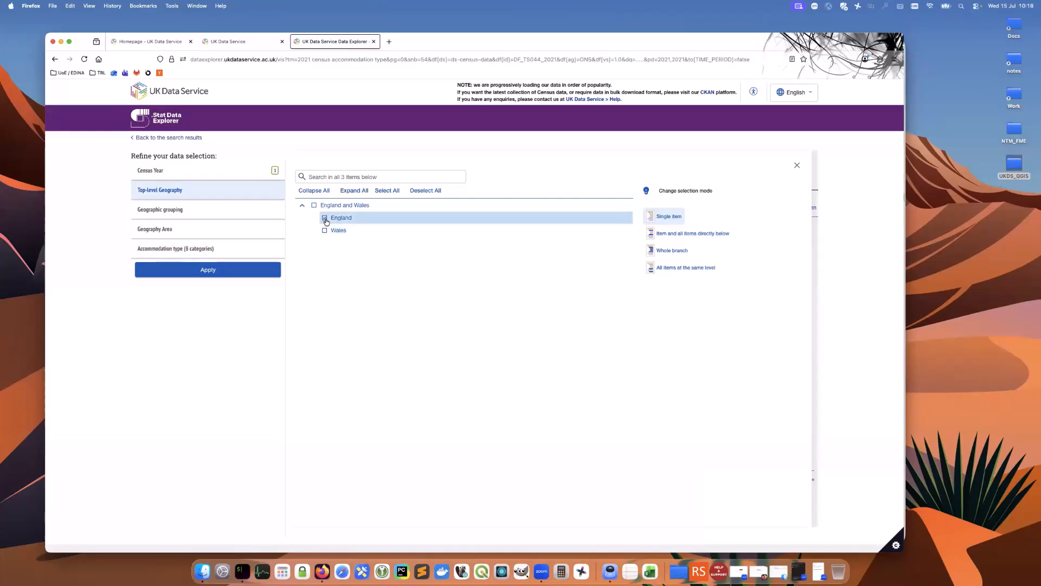
{"action": "left_click", "coordinate": [230, 272]}
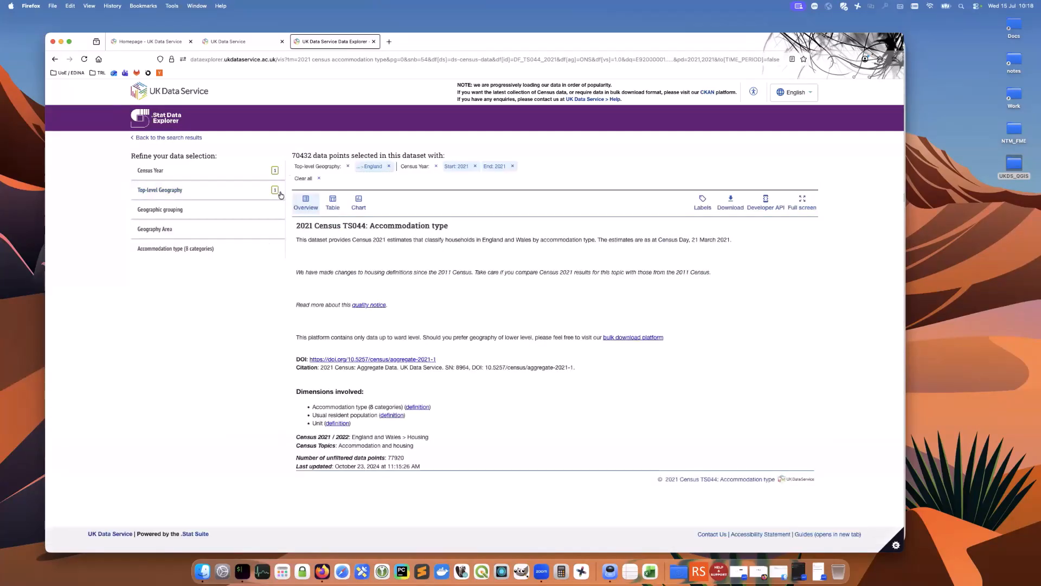
Restrict the geographic grouping to metropolitan electoral wards and divisions and apply the selection
{"action": "left_click", "coordinate": [176, 212]}
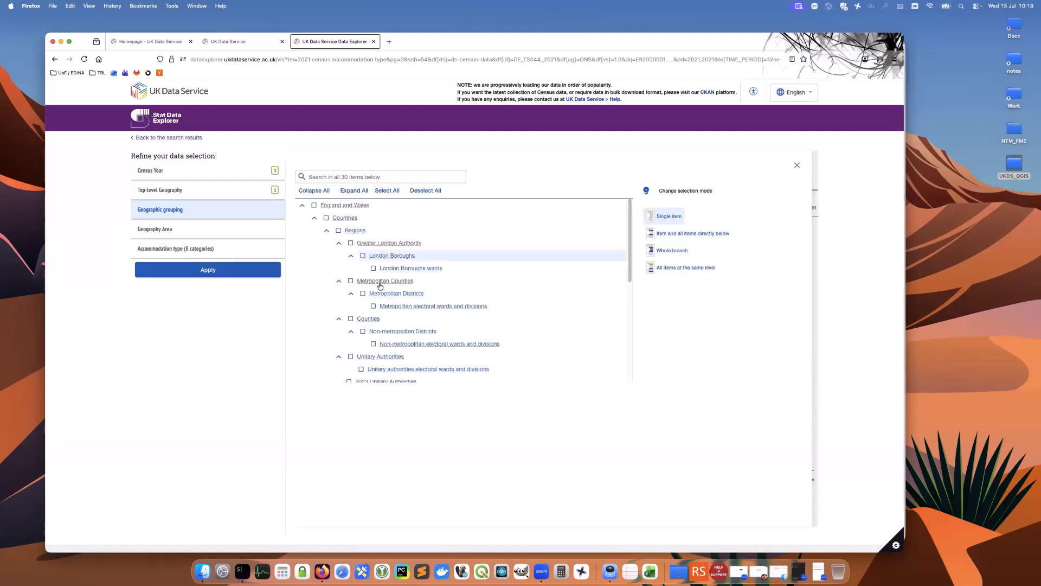
{"action": "left_click", "coordinate": [373, 306]}
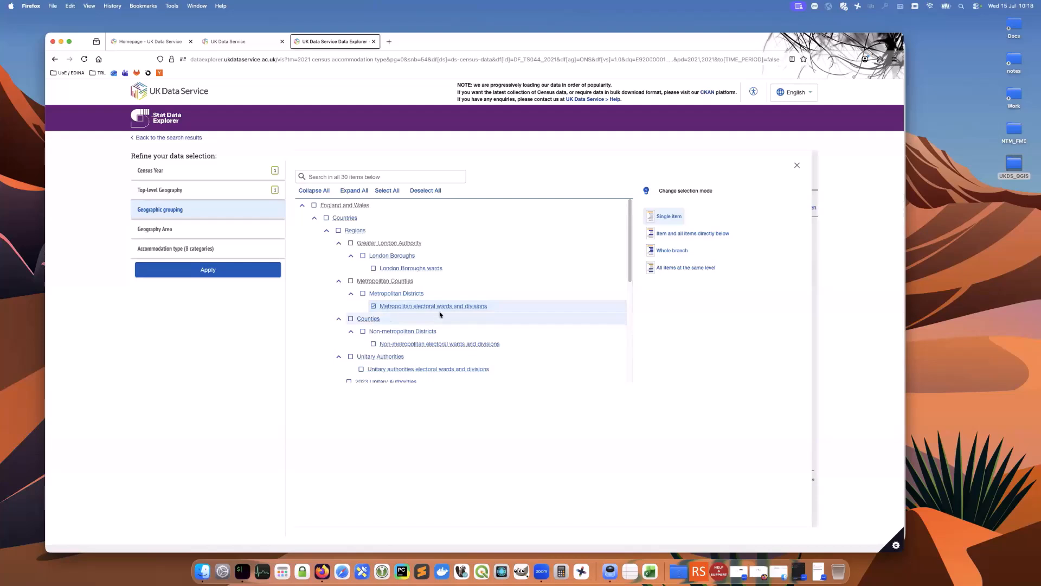
{"action": "left_click", "coordinate": [220, 269]}
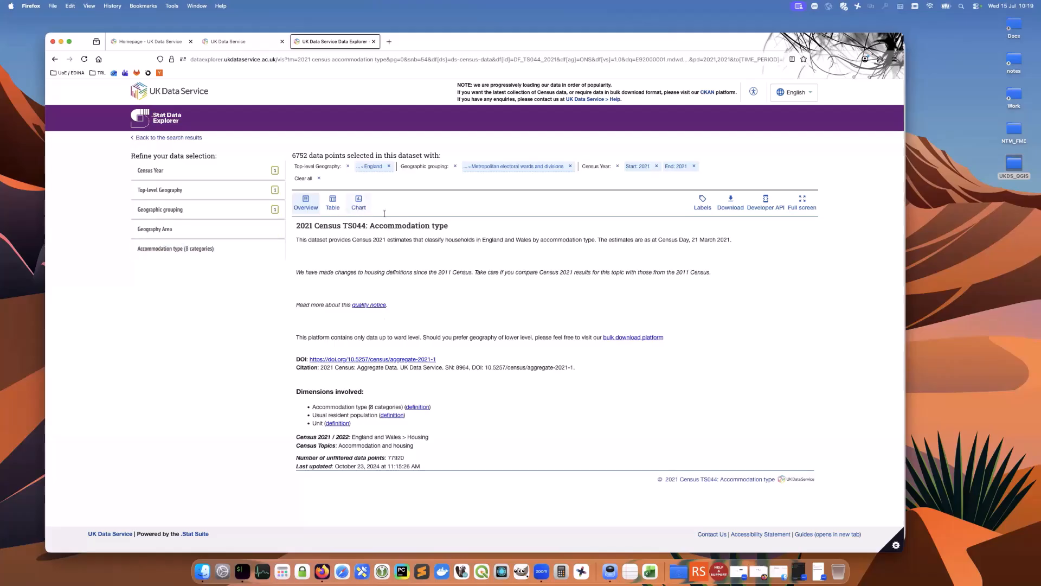
In the Geography Area filter, collapse the whole tree and expand England's administrative geography down to Yorkshire and The Humber
{"action": "left_click", "coordinate": [167, 231]}
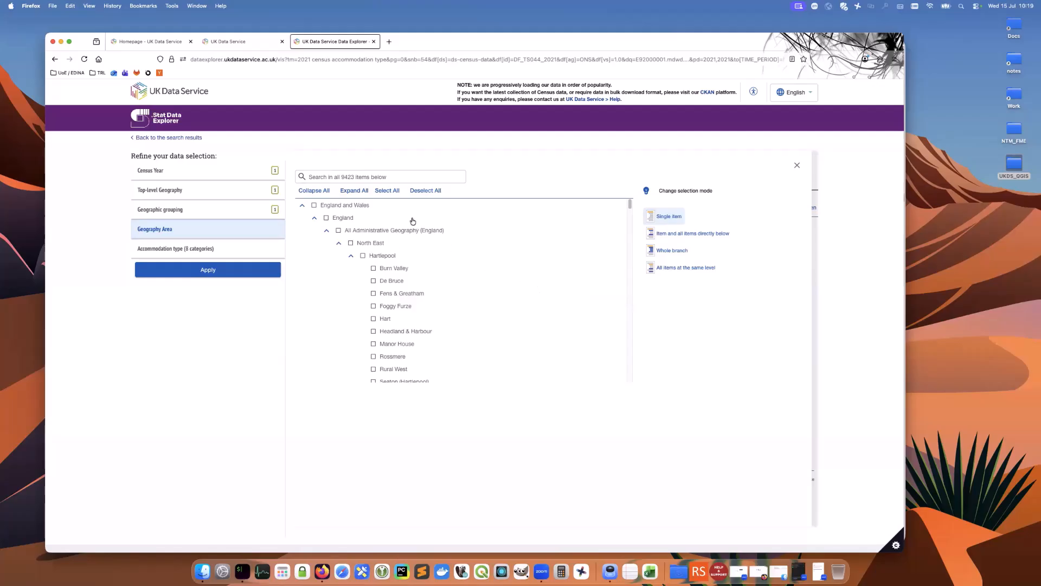
{"action": "scroll", "coordinate": [628, 222], "scroll_direction": "down", "scroll_amount": 15}
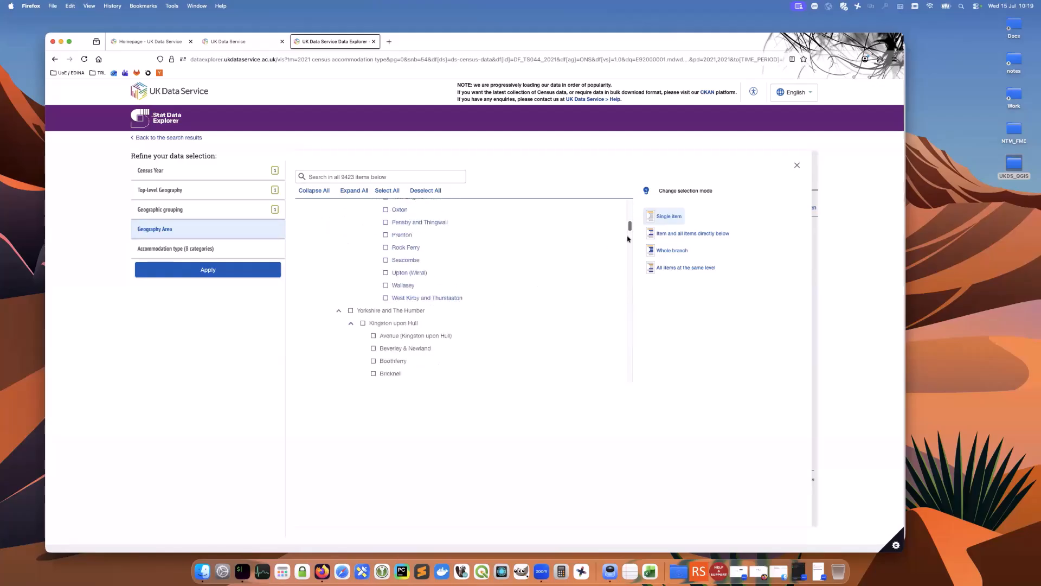
{"action": "left_click_drag", "start_coordinate": [626, 318], "coordinate": [647, 224]}
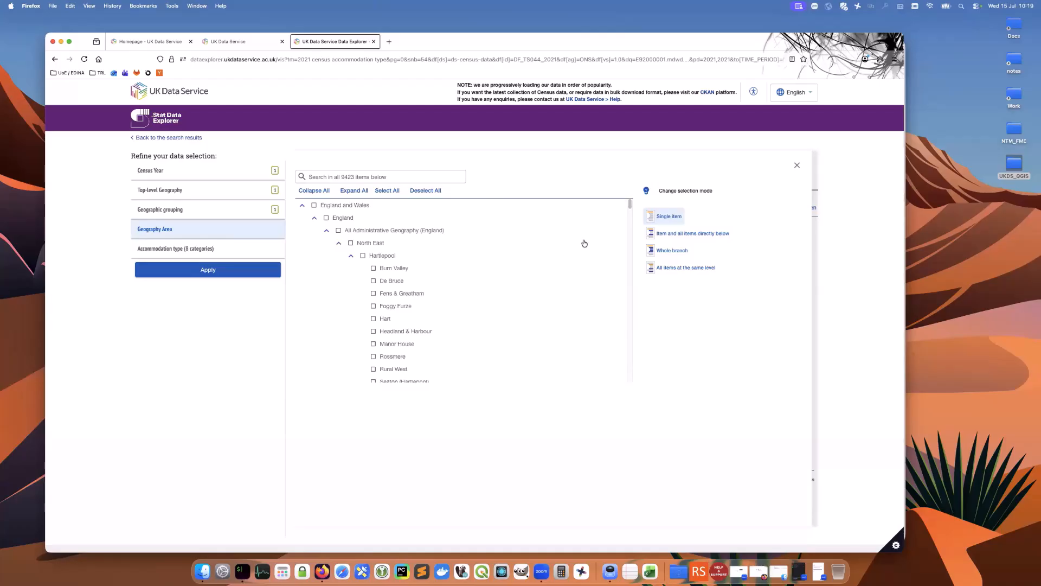
{"action": "left_click", "coordinate": [323, 194]}
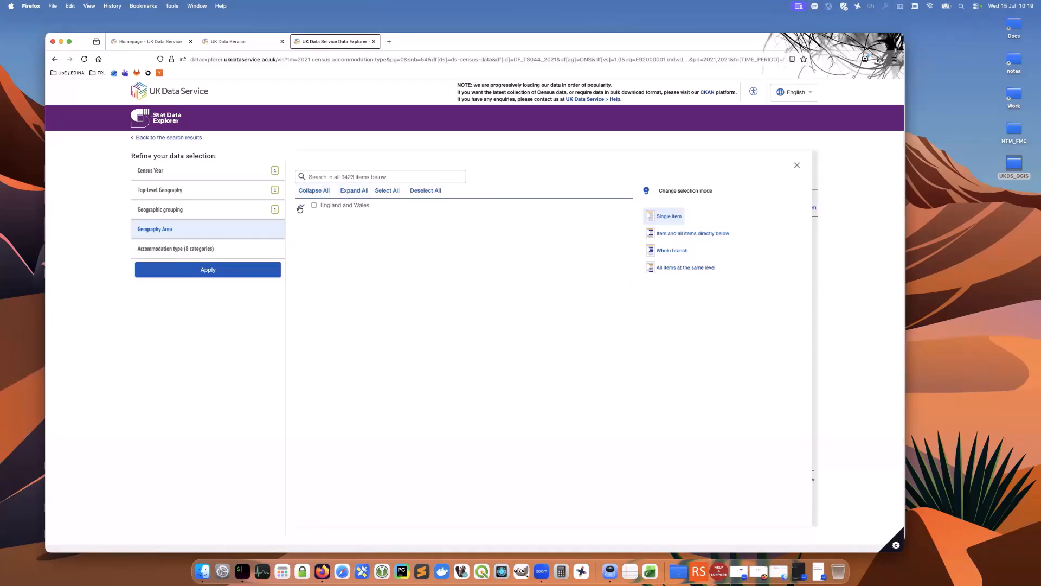
{"action": "left_click", "coordinate": [301, 206]}
{"action": "left_click", "coordinate": [314, 218]}
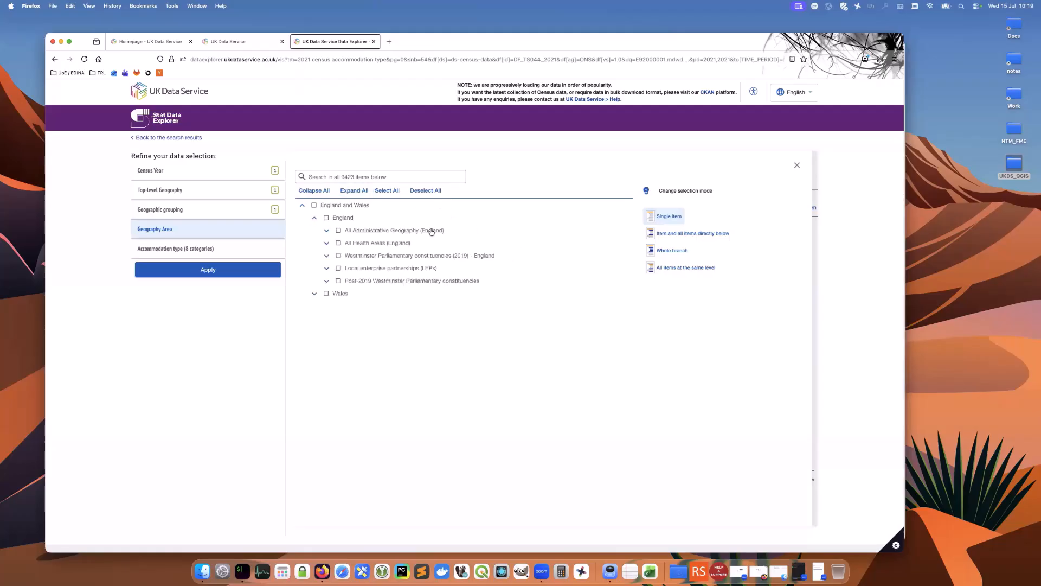
{"action": "left_click", "coordinate": [327, 231]}
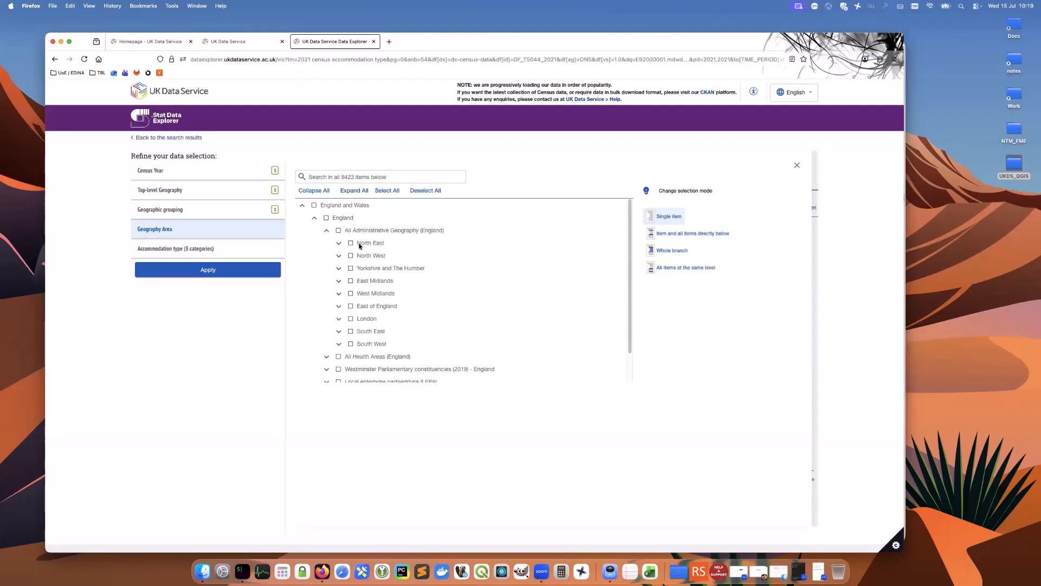
{"action": "left_click", "coordinate": [338, 269]}
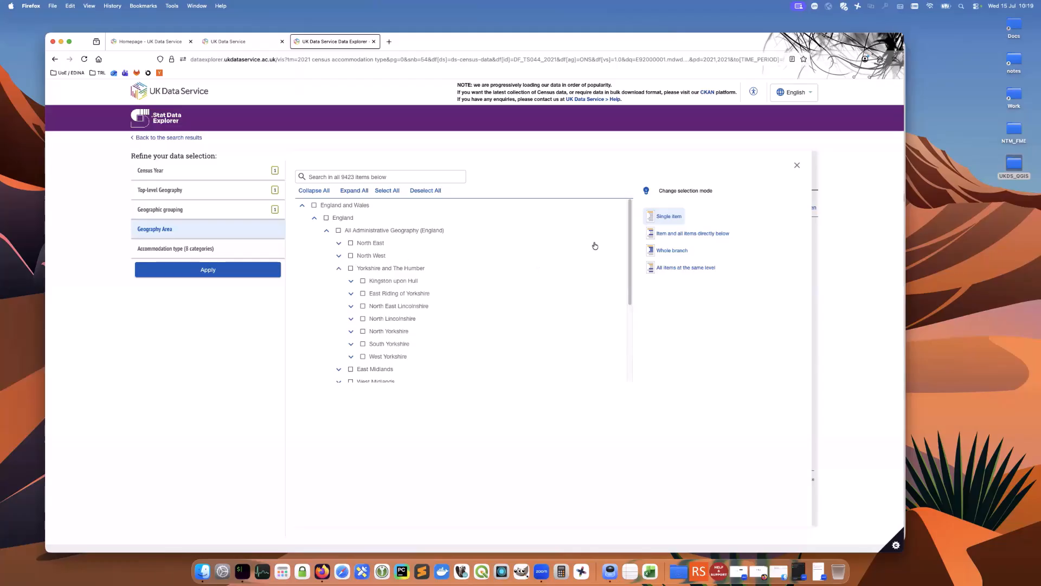
Expand West Yorkshire and the Leeds district within it to list the Leeds wards
{"action": "scroll", "coordinate": [615, 239], "scroll_direction": "down", "scroll_amount": 1}
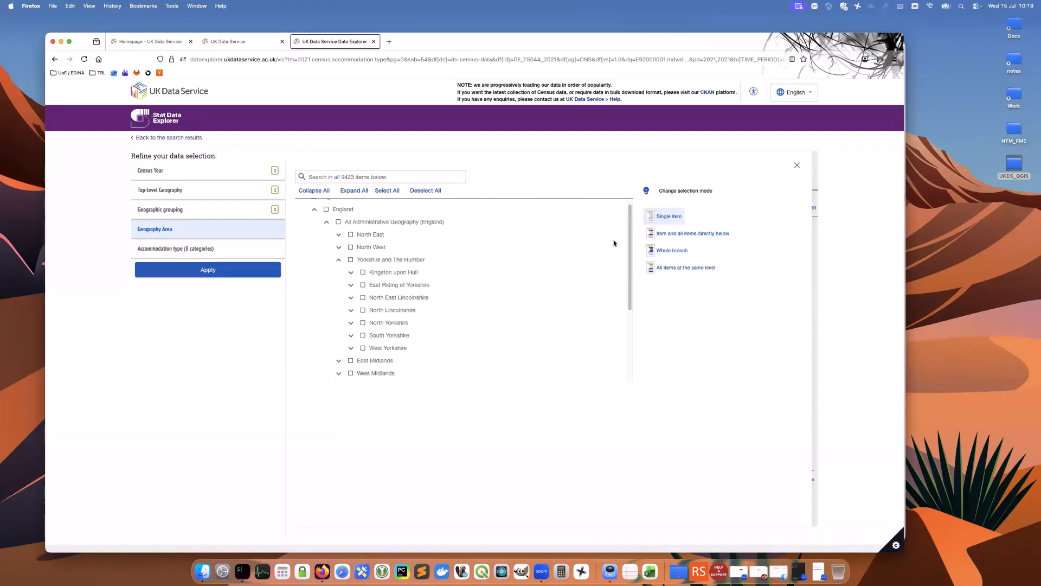
{"action": "left_click", "coordinate": [350, 347]}
{"action": "scroll", "coordinate": [471, 326], "scroll_direction": "down", "scroll_amount": 4}
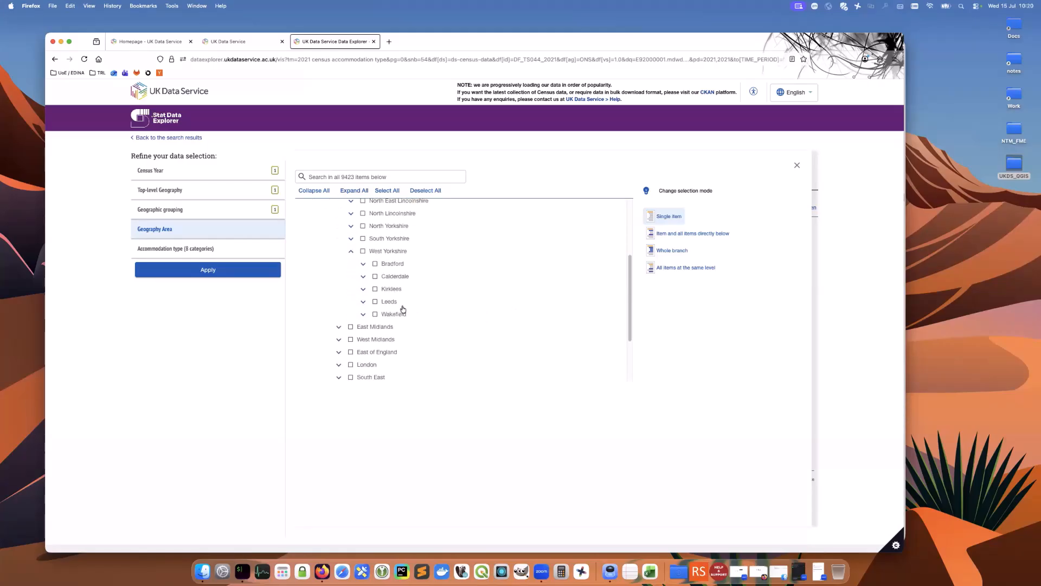
{"action": "left_click", "coordinate": [364, 302]}
{"action": "scroll", "coordinate": [505, 280], "scroll_direction": "down", "scroll_amount": 3}
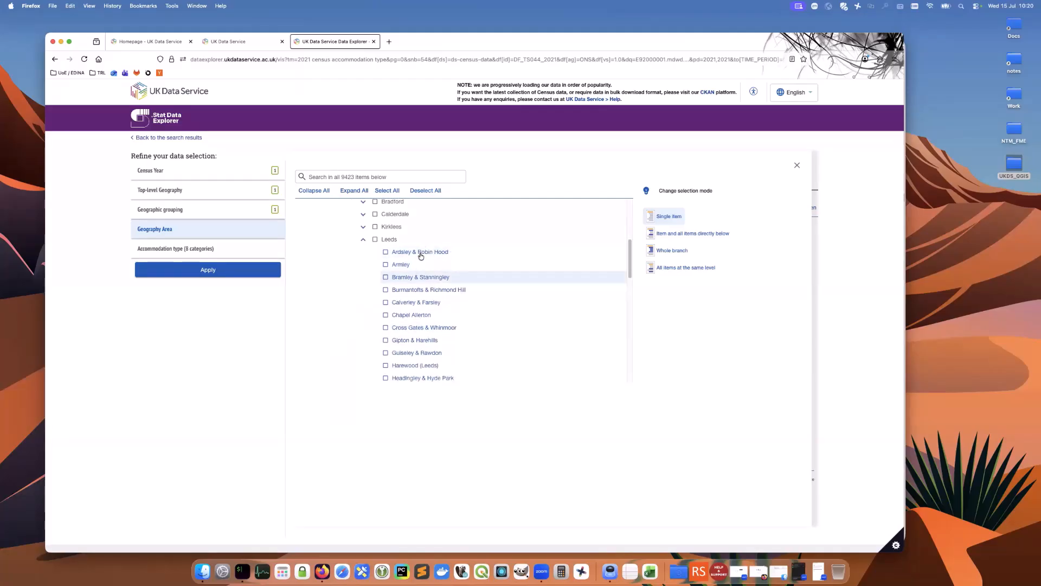
{"action": "mouse_move", "coordinate": [628, 258]}
{"action": "left_mouse_down"}
{"action": "mouse_move", "coordinate": [626, 341]}
{"action": "mouse_move", "coordinate": [629, 247]}
{"action": "left_mouse_up"}
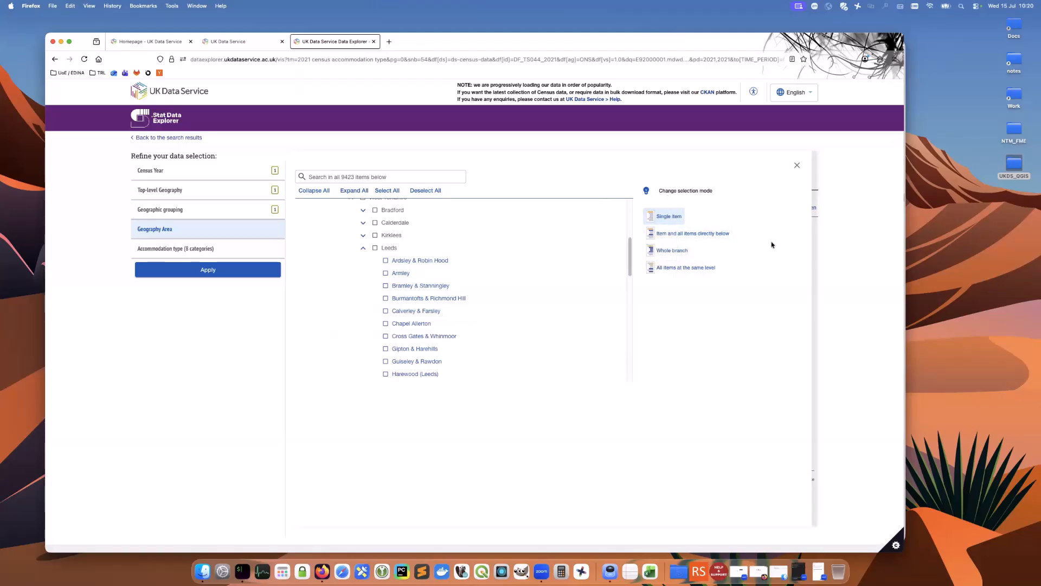
Select Leeds together with all items directly below it and apply the geography area filter
{"action": "left_click", "coordinate": [684, 235]}
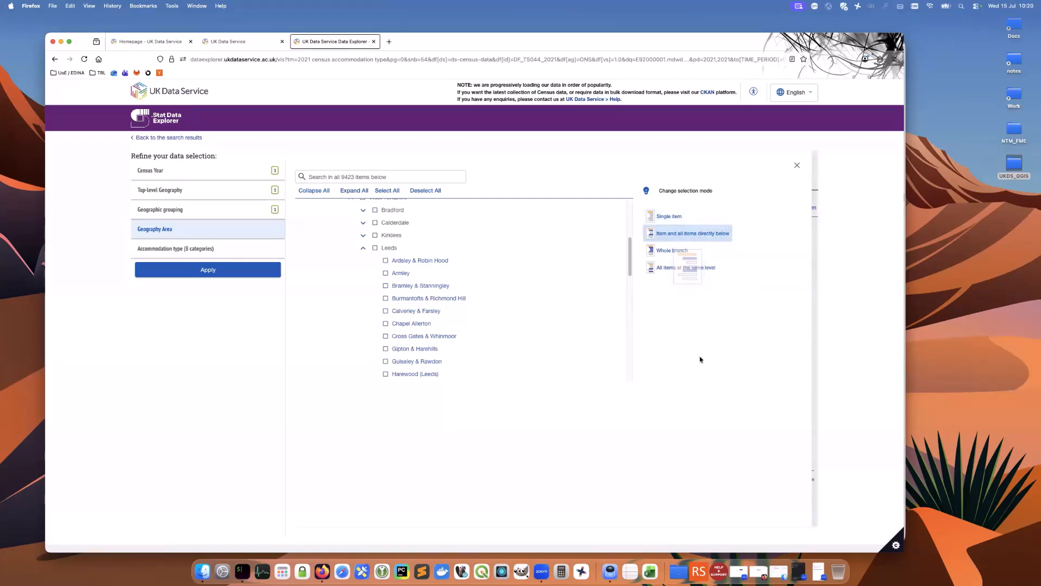
{"action": "left_click", "coordinate": [380, 250]}
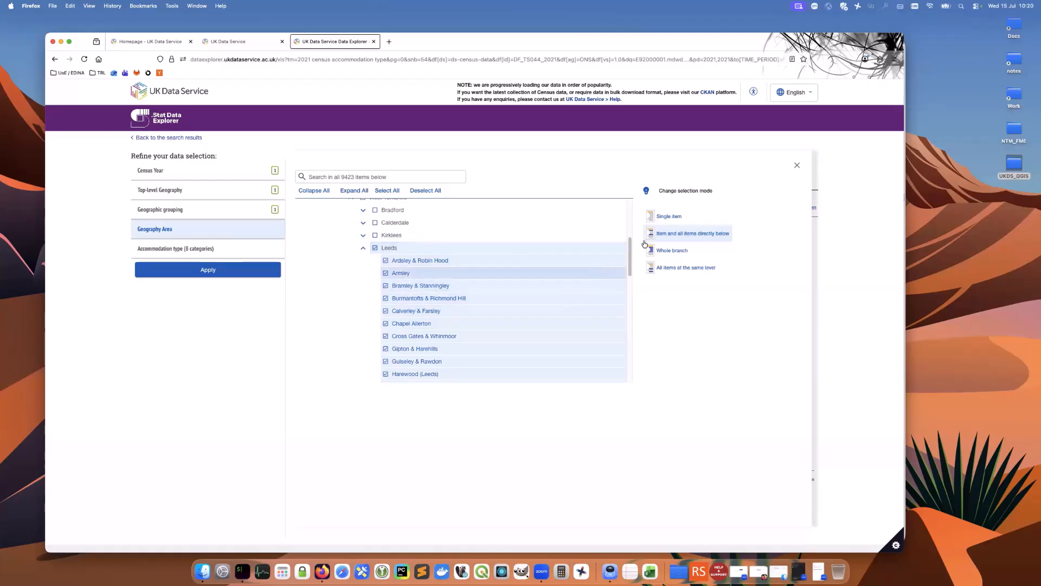
{"action": "left_click_drag", "start_coordinate": [631, 250], "coordinate": [657, 234]}
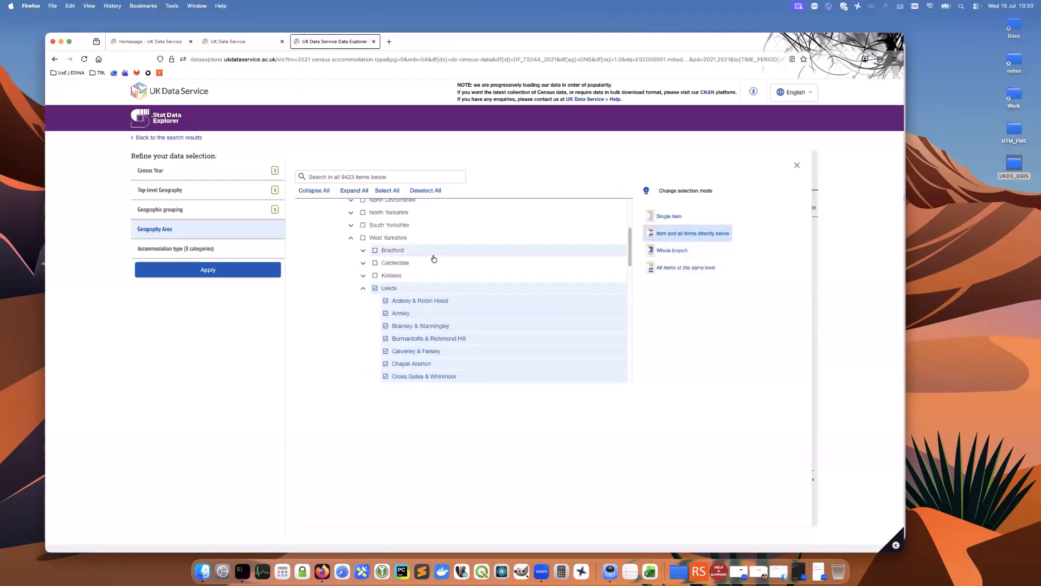
{"action": "left_click", "coordinate": [236, 271]}
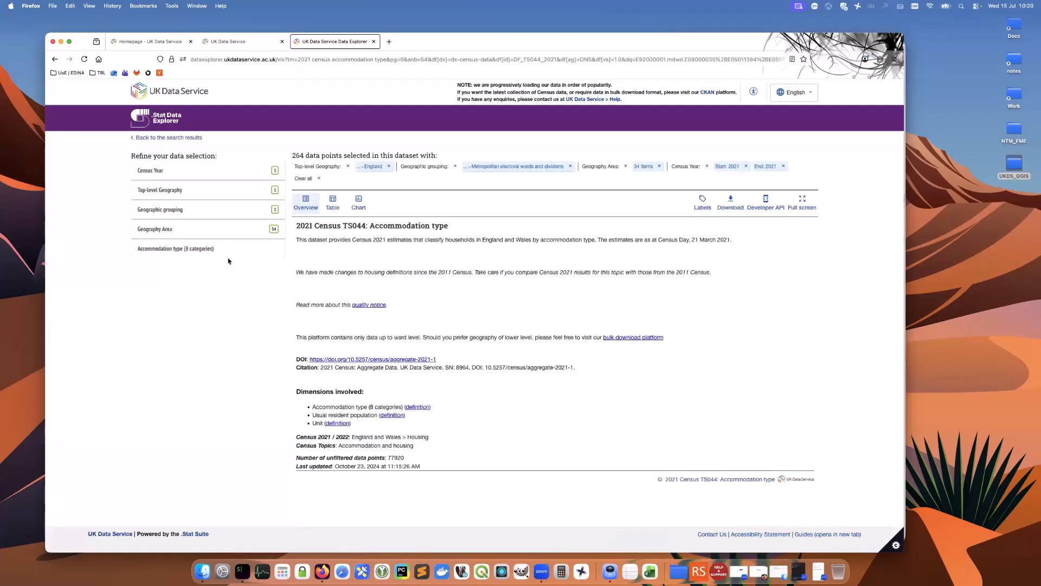
In the accommodation type filter, select Accommodation type together with all items directly below it and apply the selection
{"action": "left_click", "coordinate": [212, 254]}
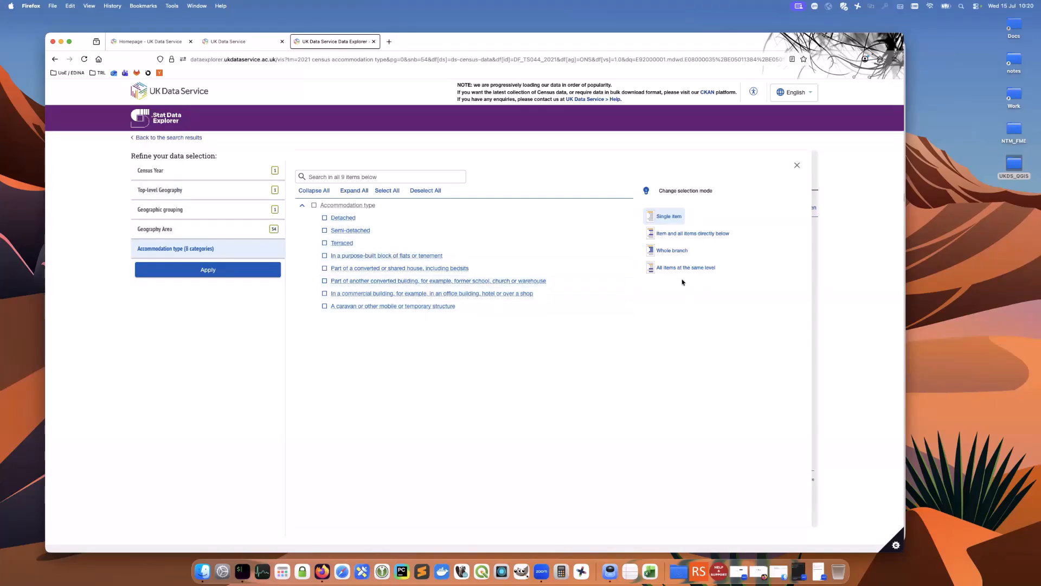
{"action": "left_click", "coordinate": [694, 237]}
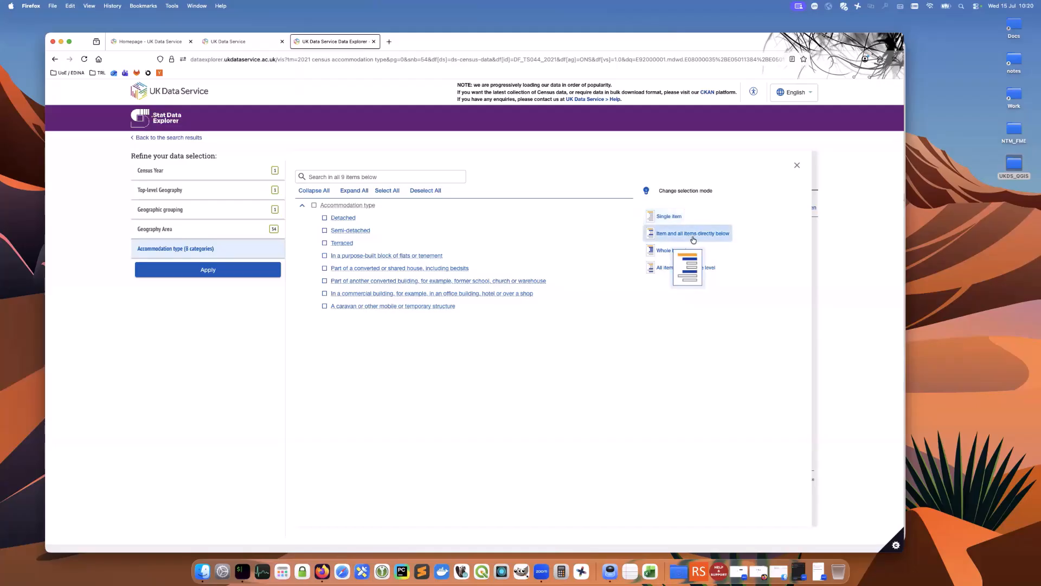
{"action": "left_click", "coordinate": [314, 205]}
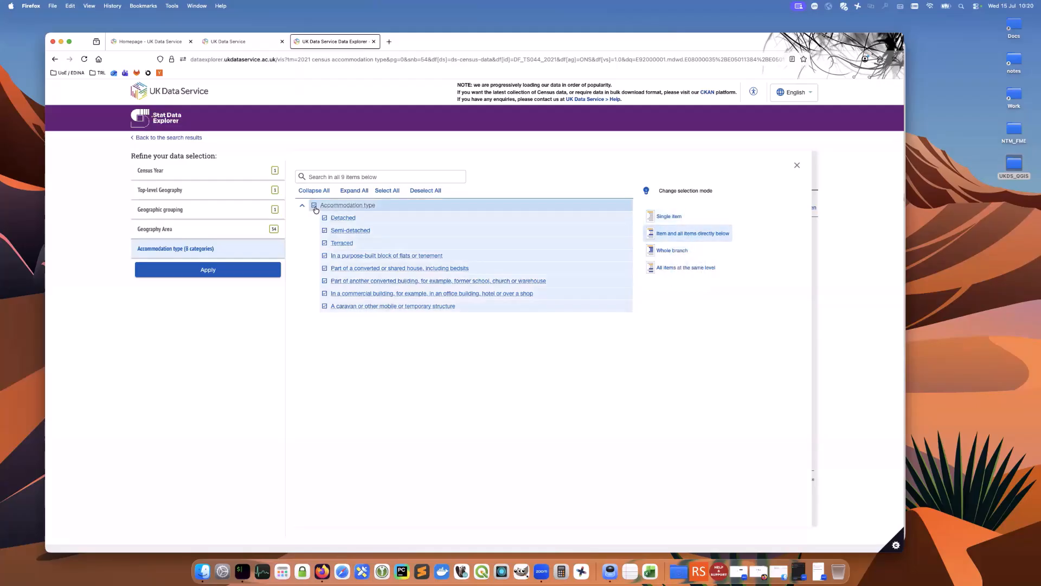
{"action": "left_click", "coordinate": [243, 268]}
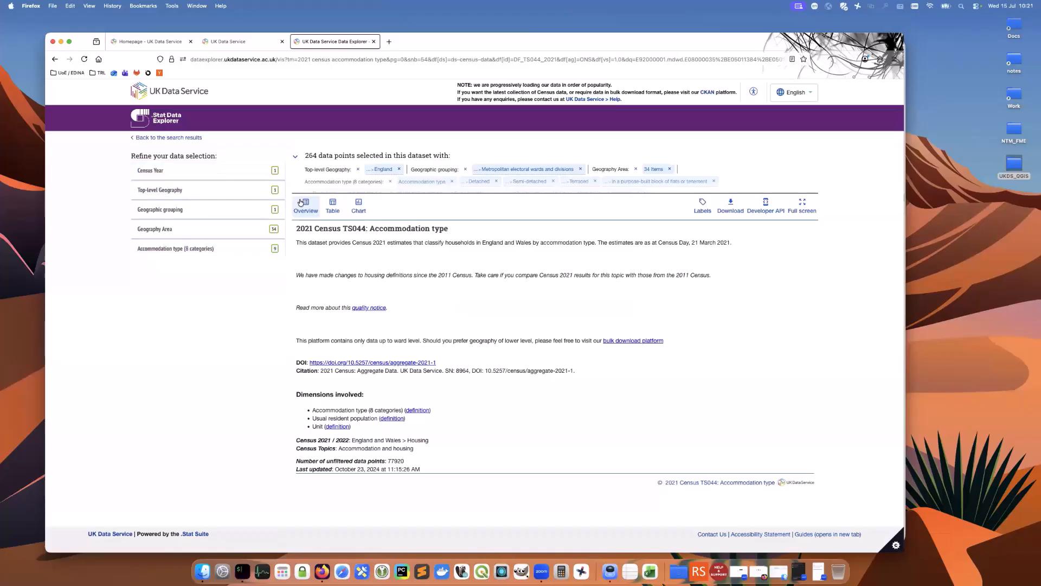
Display the filtered dataset as a table and look through the accommodation figures for the Leeds wards
{"action": "left_click_drag", "start_coordinate": [628, 41], "coordinate": [633, 42]}
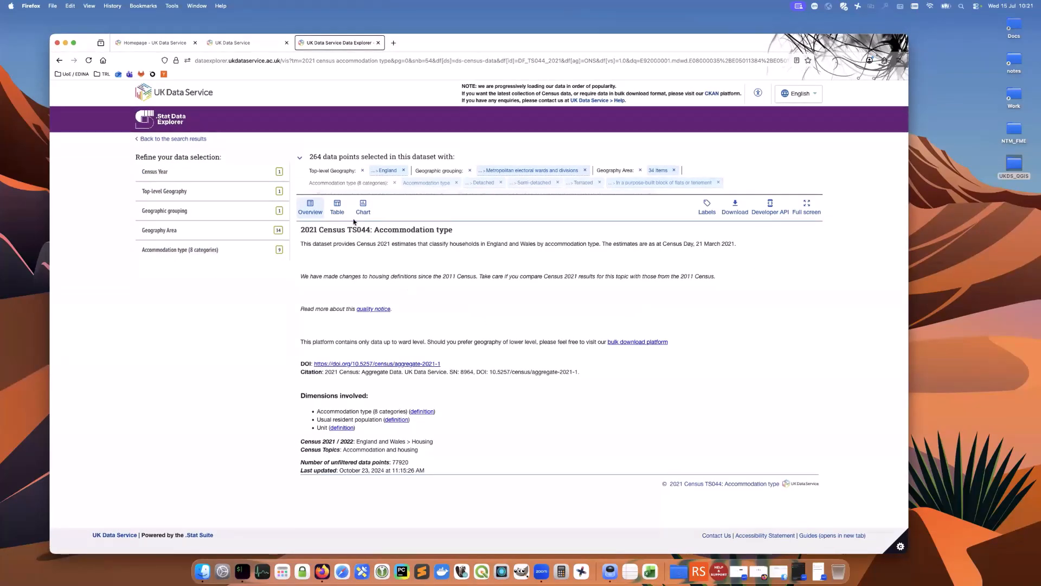
{"action": "left_click", "coordinate": [338, 212]}
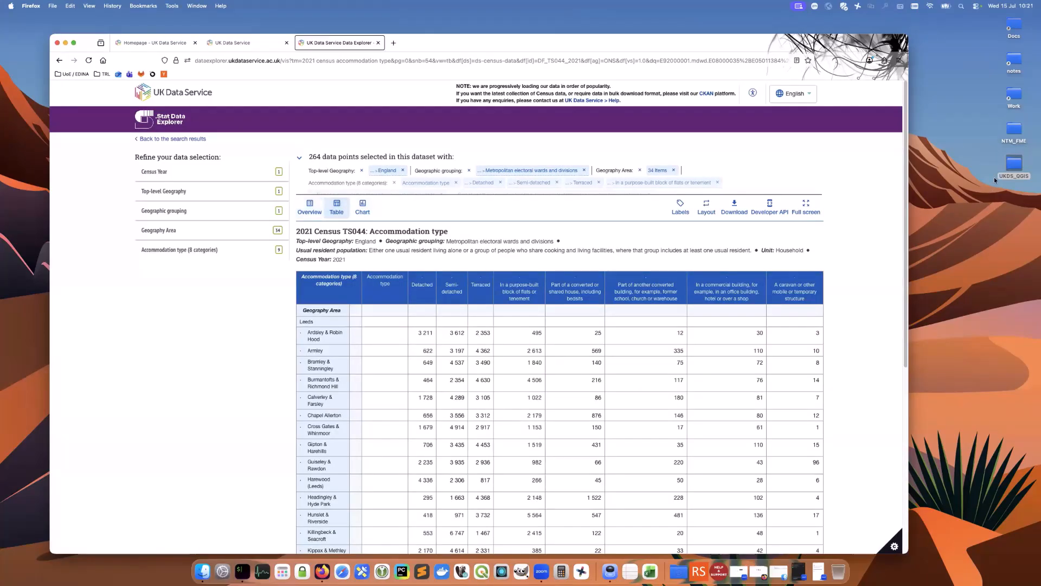
{"action": "scroll", "coordinate": [897, 244], "scroll_direction": "down", "scroll_amount": 5}
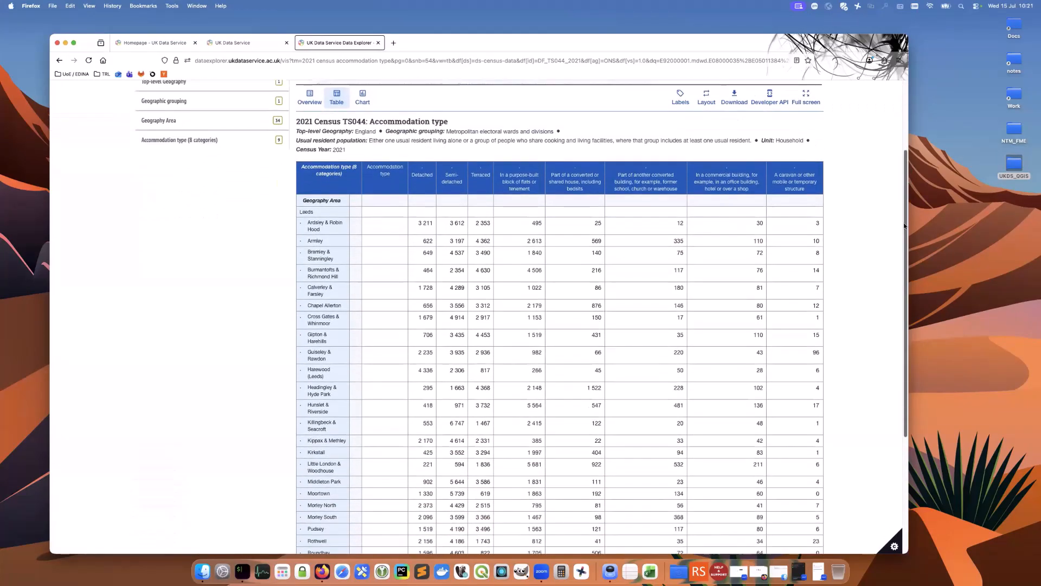
{"action": "scroll", "coordinate": [898, 298], "scroll_direction": "up", "scroll_amount": 3}
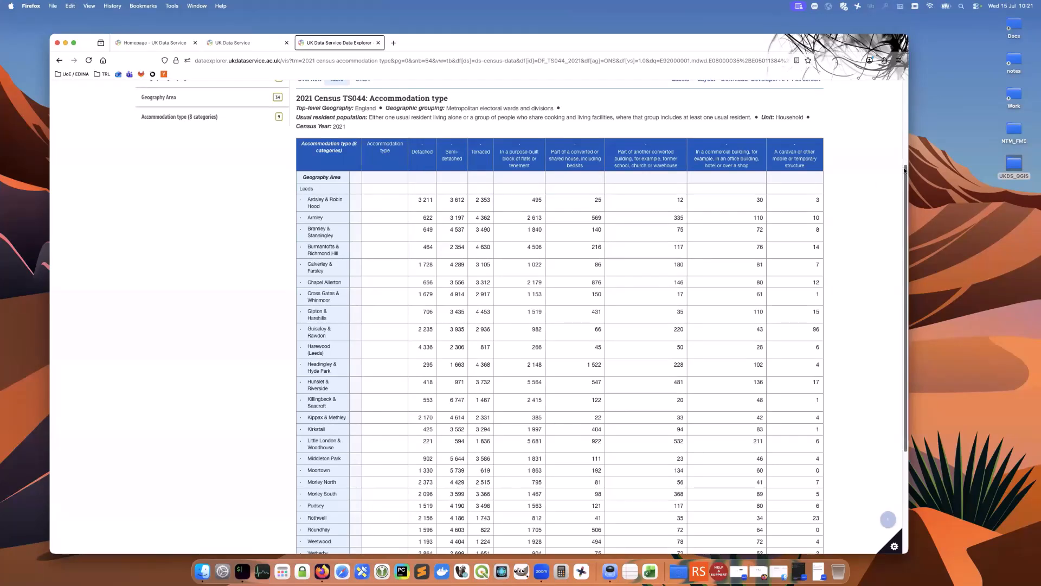
{"action": "left_click_drag", "start_coordinate": [902, 178], "coordinate": [1001, 158]}
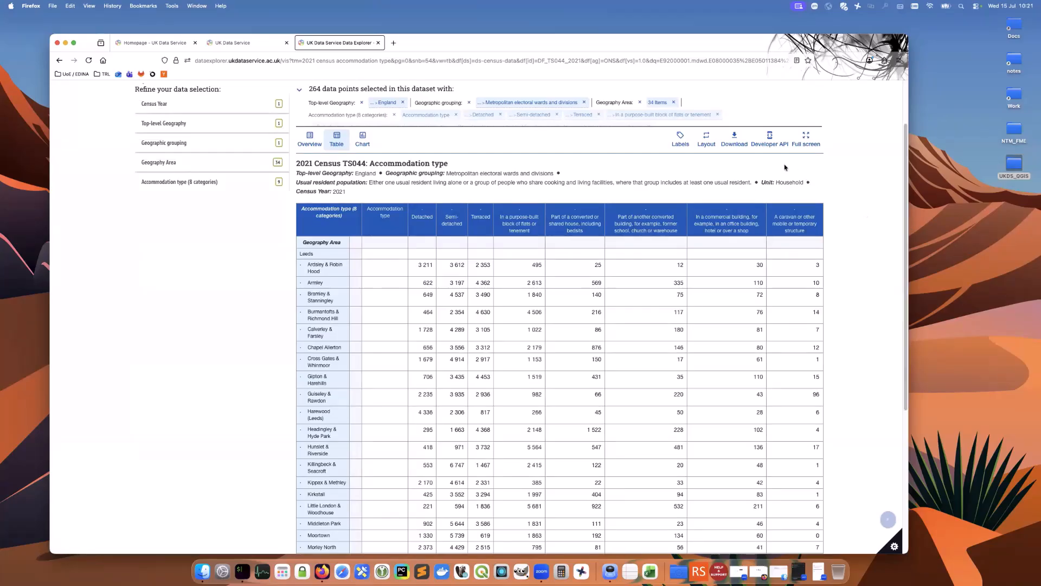
Download the filtered data in tabular text (CSV) and show the file in a widened list view of the Downloads folder
{"action": "left_click", "coordinate": [734, 145]}
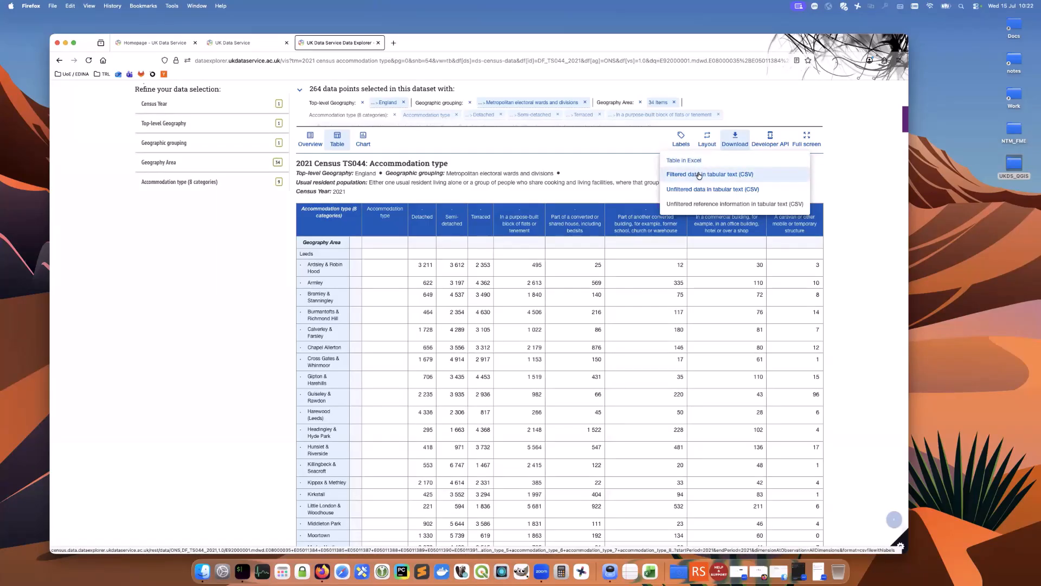
{"action": "left_click", "coordinate": [699, 175]}
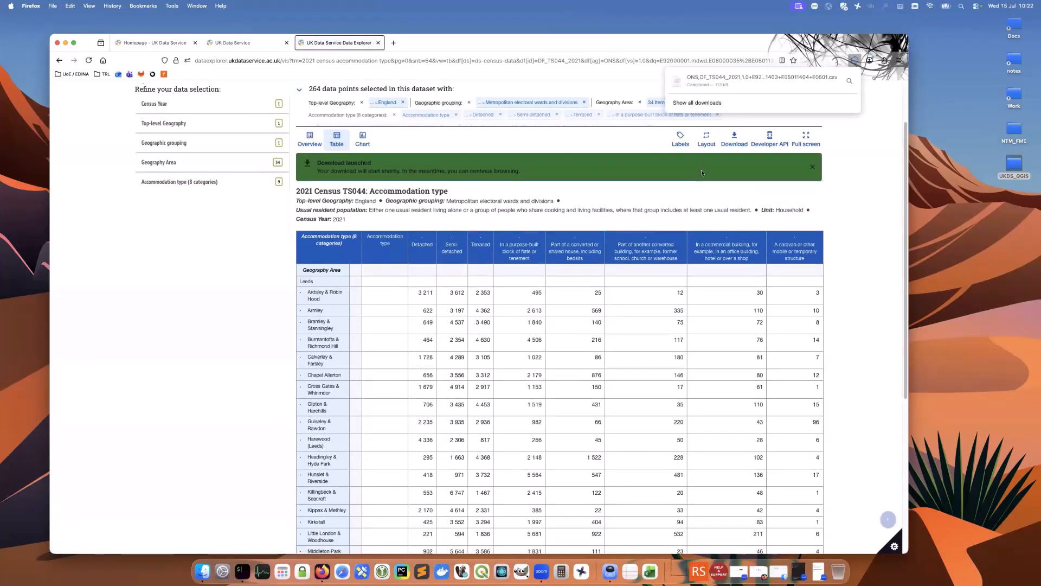
{"action": "left_click", "coordinate": [849, 81]}
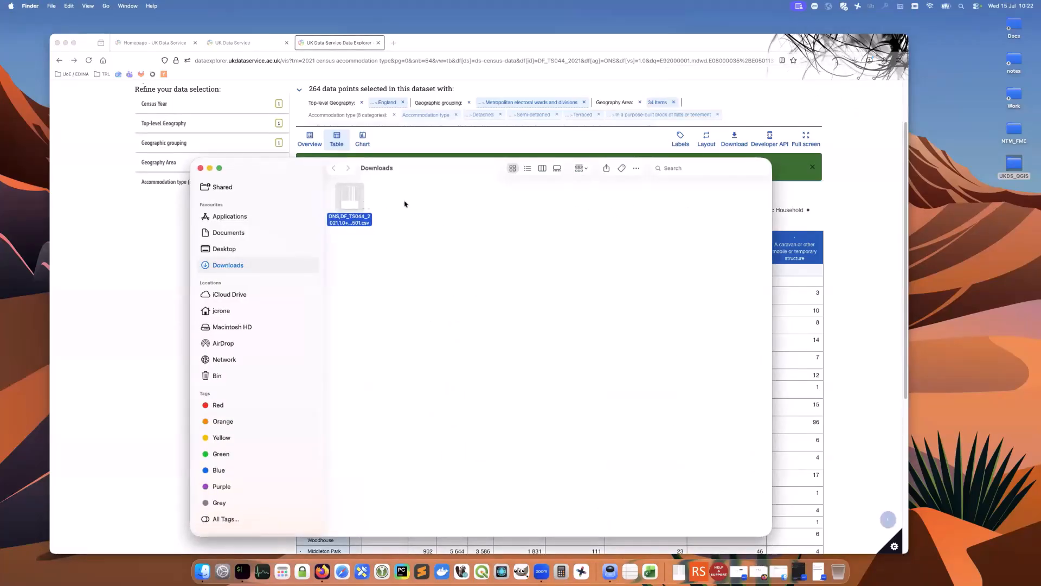
{"action": "left_click", "coordinate": [528, 170]}
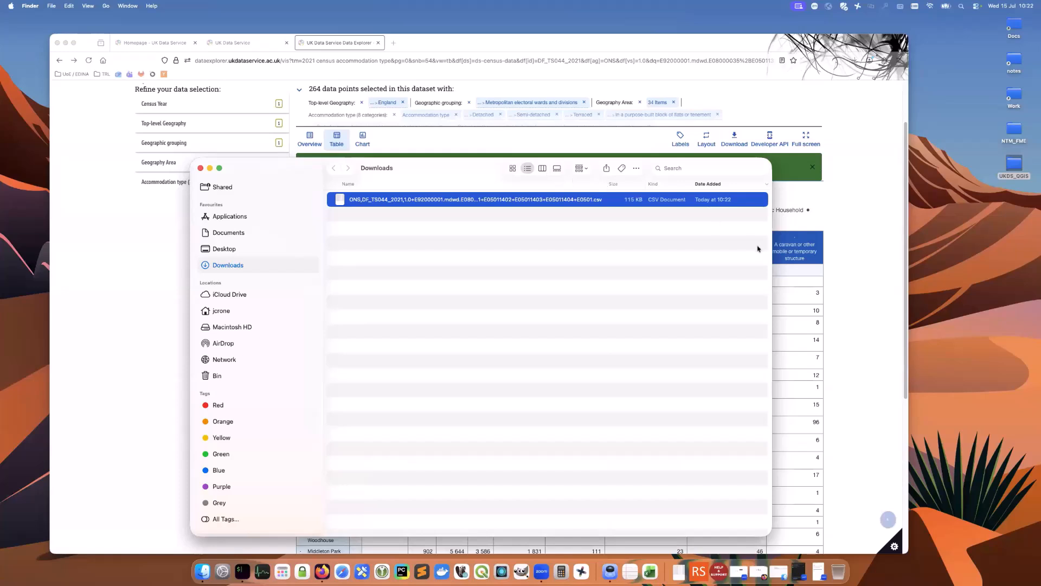
{"action": "left_click_drag", "start_coordinate": [771, 249], "coordinate": [951, 249]}
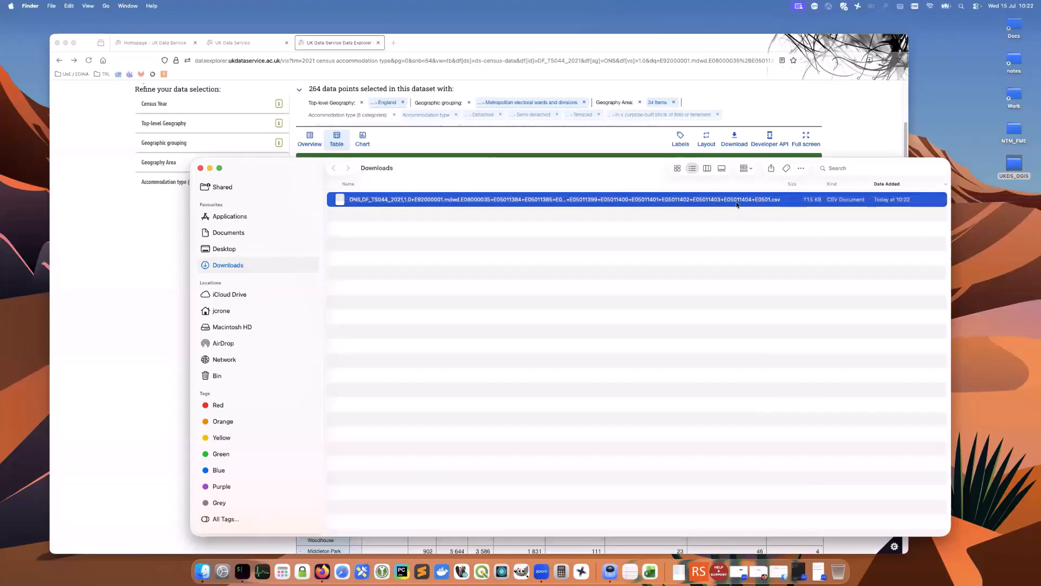
Rename the downloaded CSV file to accommodation_type_leeds_2021.csv
{"action": "right_click", "coordinate": [736, 201]}
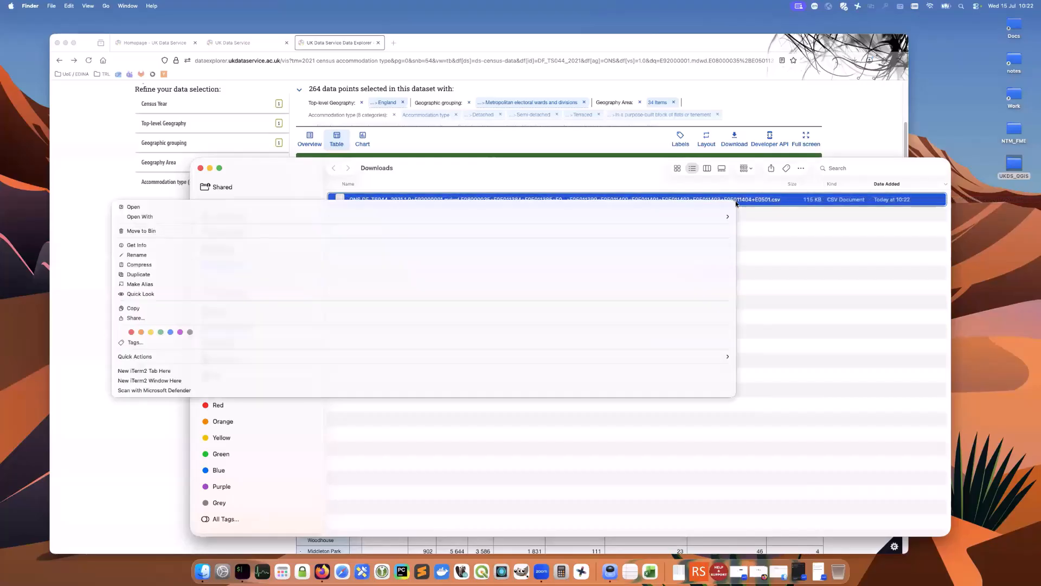
{"action": "left_click", "coordinate": [186, 252]}
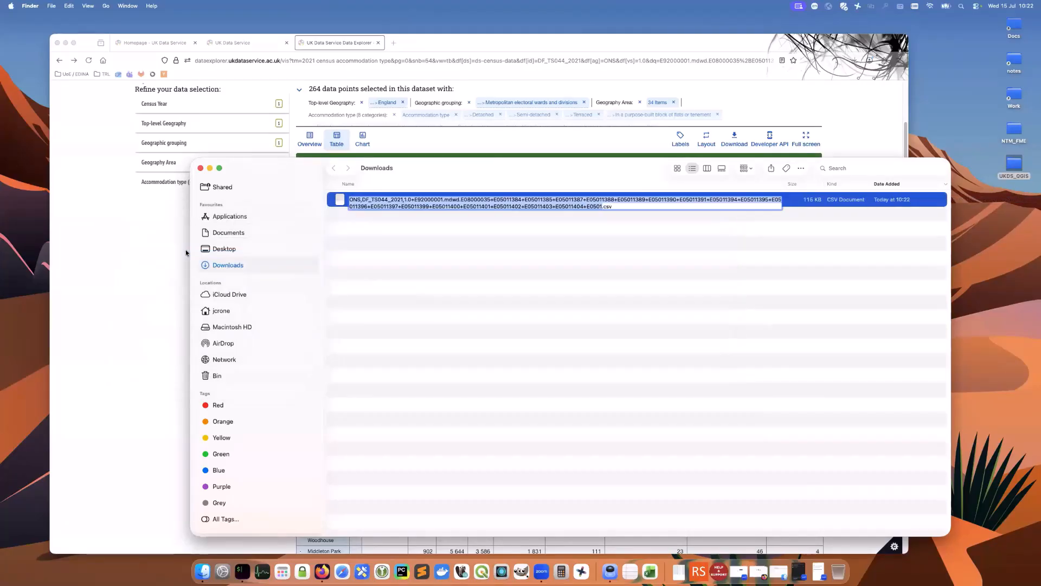
{"action": "key", "text": "Left"}
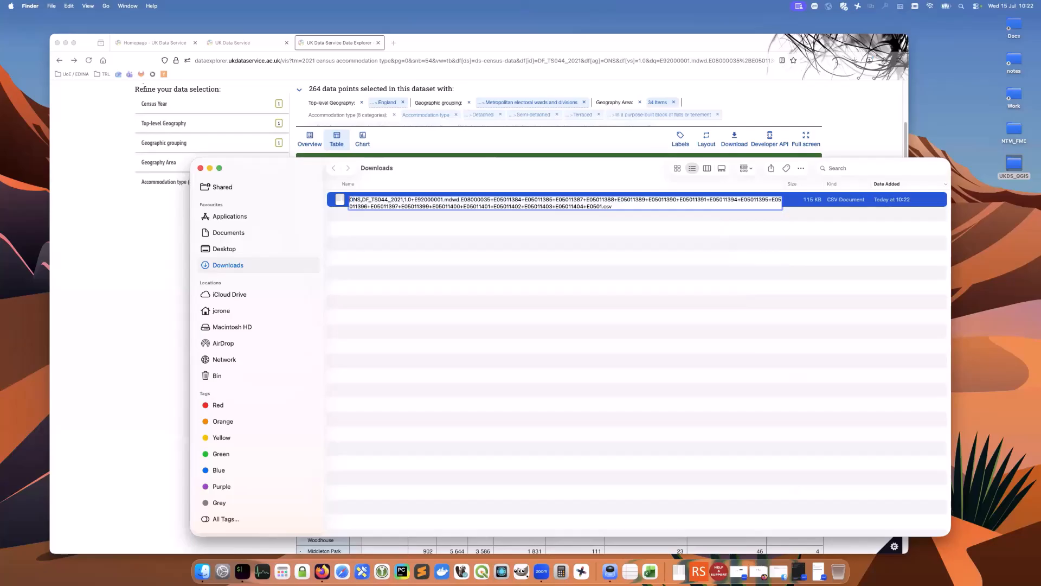
{"action": "key", "text": "shift+Right"}
{"action": "key", "text": "shift+Right"}
{"action": "key", "text": "shift+Right"}
{"action": "key", "text": "shift+Down"}
{"action": "key", "text": "shift+Right"}
{"action": "key", "text": "shift+Right"}
{"action": "key", "text": "shift+Right"}
{"action": "key", "text": "shift+Right"}
{"action": "key", "text": "shift+Right"}
{"action": "key", "text": "shift+Right"}
{"action": "key", "text": "shift+Right"}
{"action": "key", "text": "shift+Right"}
{"action": "key", "text": "shift+Right"}
{"action": "key", "text": "shift+Right"}
{"action": "key", "text": "shift+Right"}
{"action": "key", "text": "shift+Right"}
{"action": "key", "text": "shift+Right"}
{"action": "key", "text": "shift+Right"}
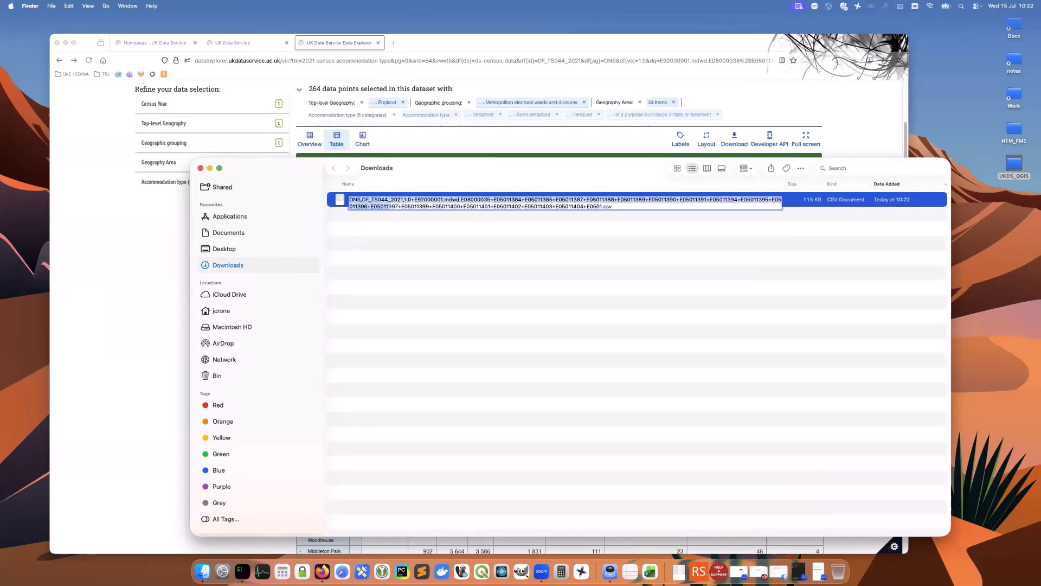
{"action": "key", "text": "shift+Right"}
{"action": "key", "text": "shift+Right"}
{"action": "key", "text": "shift+Right"}
{"action": "key", "text": "shift+Right"}
{"action": "key", "text": "shift+Right"}
{"action": "key", "text": "shift+Right"}
{"action": "key", "text": "shift+Right"}
{"action": "key", "text": "shift+Right"}
{"action": "key", "text": "shift+Right"}
{"action": "key", "text": "shift+Right"}
{"action": "key", "text": "shift+Right"}
{"action": "key", "text": "shift+Right"}
{"action": "key", "text": "shift+Right"}
{"action": "key", "text": "shift+Right"}
{"action": "key", "text": "shift+Right"}
{"action": "key", "text": "shift+Right"}
{"action": "key", "text": "shift+Right"}
{"action": "key", "text": "shift+Right"}
{"action": "key", "text": "shift+Right"}
{"action": "key", "text": "shift+Right"}
{"action": "key", "text": "shift+Right"}
{"action": "key", "text": "shift+Right"}
{"action": "key", "text": "shift+Right"}
{"action": "key", "text": "shift+Right"}
{"action": "key", "text": "shift+Right"}
{"action": "key", "text": "shift+Right"}
{"action": "key", "text": "shift+Right"}
{"action": "key", "text": "shift+Right"}
{"action": "key", "text": "shift+Right"}
{"action": "key", "text": "shift+Right"}
{"action": "key", "text": "shift+Right"}
{"action": "key", "text": "shift+Right"}
{"action": "key", "text": "shift+Right"}
{"action": "key", "text": "shift+Right"}
{"action": "key", "text": "shift+Right"}
{"action": "key", "text": "shift+Right"}
{"action": "key", "text": "shift+Right"}
{"action": "key", "text": "shift+Right"}
{"action": "key", "text": "shift+Right"}
{"action": "key", "text": "shift+Right"}
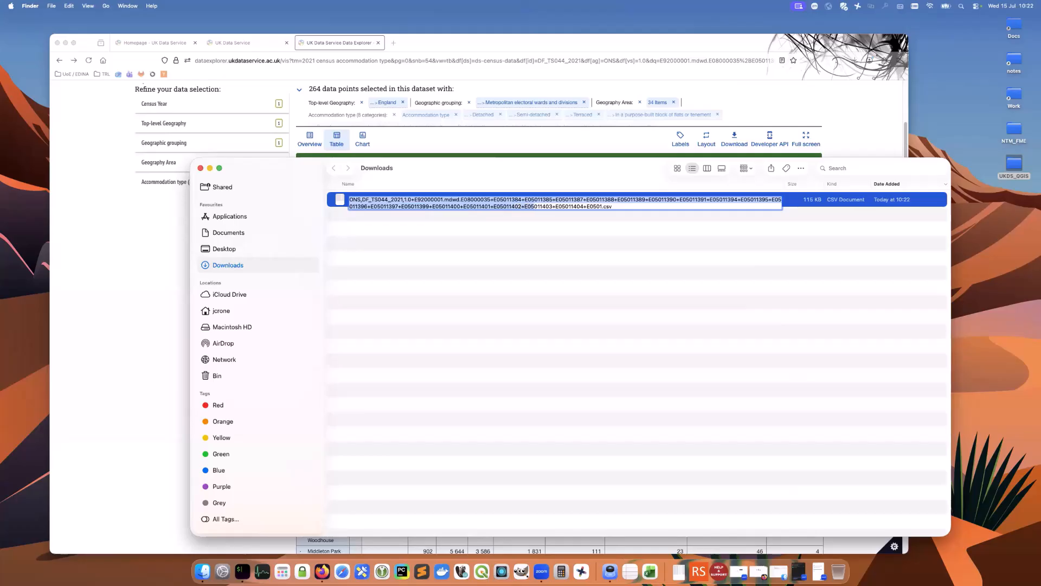
{"action": "key", "text": "shift+Right"}
{"action": "key", "text": "shift+Right"}
{"action": "key", "text": "shift+Right"}
{"action": "key", "text": "shift+Right"}
{"action": "key", "text": "shift+Right"}
{"action": "key", "text": "shift+Right"}
{"action": "key", "text": "shift+Right"}
{"action": "key", "text": "shift+Right"}
{"action": "key", "text": "shift+Right"}
{"action": "key", "text": "shift+Right"}
{"action": "key", "text": "shift+Right"}
{"action": "key", "text": "shift+Right"}
{"action": "key", "text": "shift+Right"}
{"action": "key", "text": "shift+Right"}
{"action": "key", "text": "shift+Right"}
{"action": "key", "text": "shift+Right"}
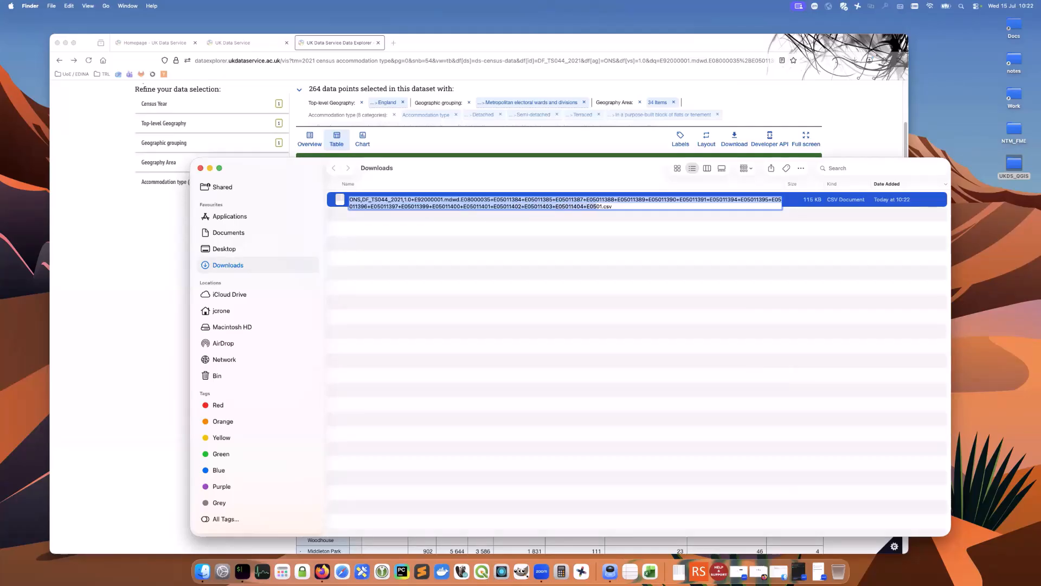
{"action": "key", "text": "BackSpace"}
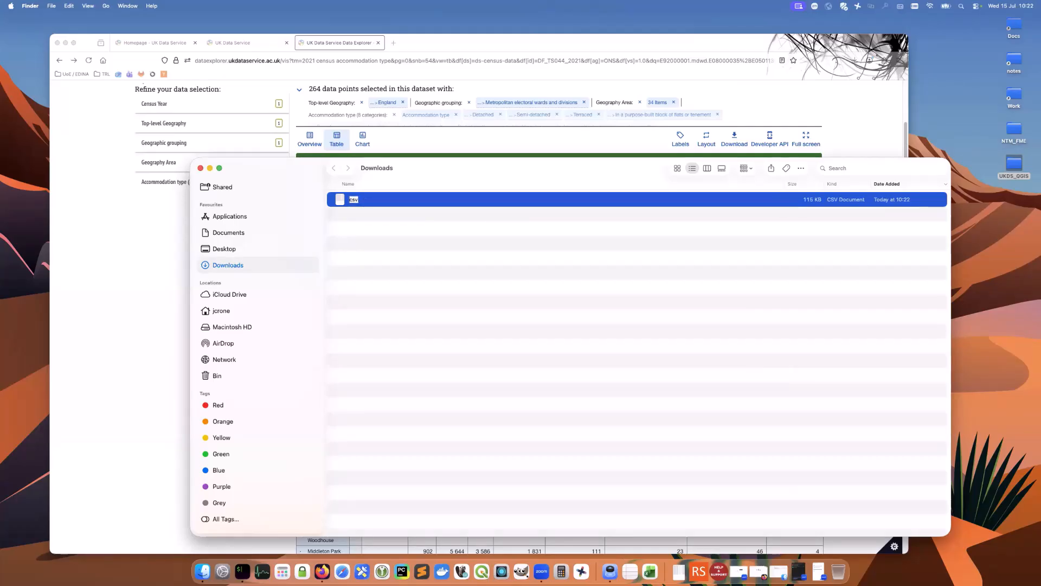
{"action": "type", "text": "accp"}
{"action": "key", "text": "BackSpace"}
{"action": "type", "text": "ommodat"}
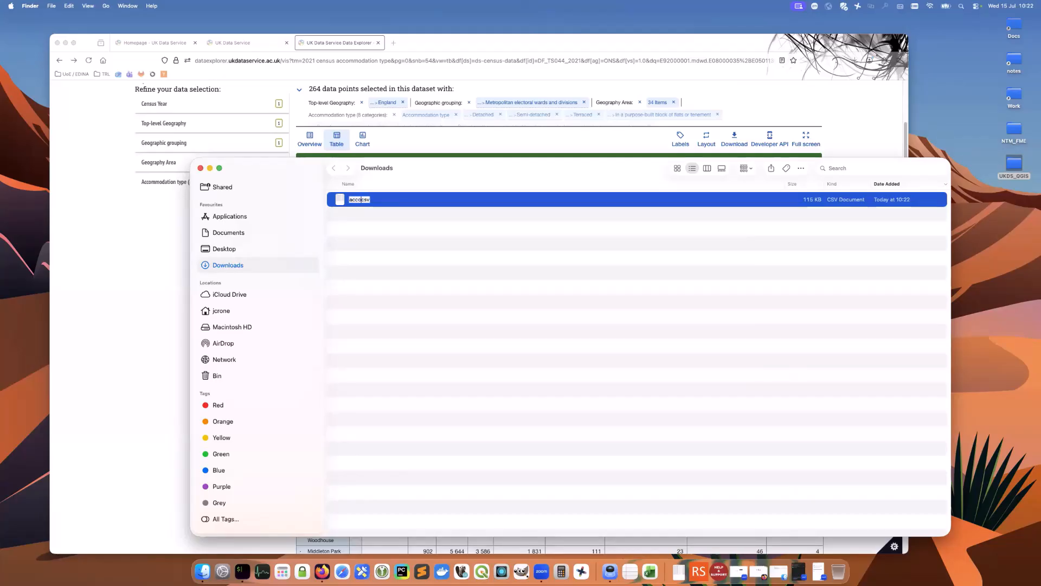
{"action": "type", "text": "ion_"}
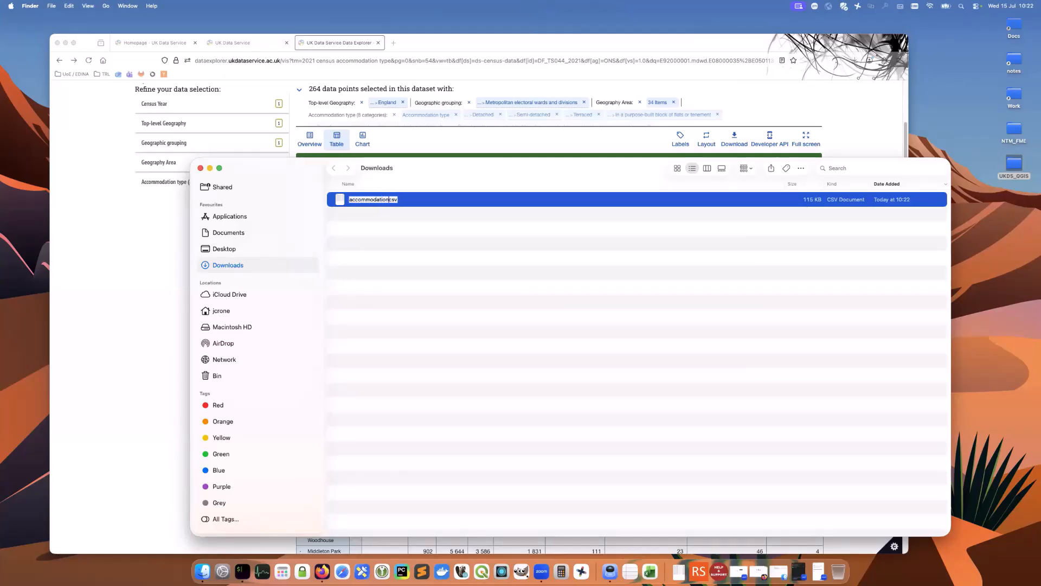
{"action": "type", "text": "type_leeds"}
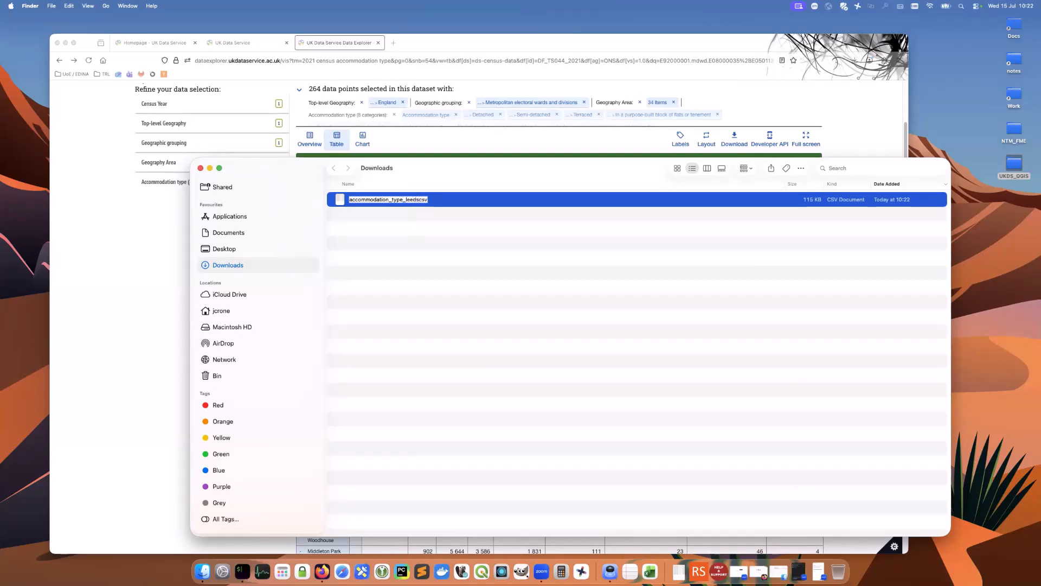
{"action": "type", "text": "_2021."}
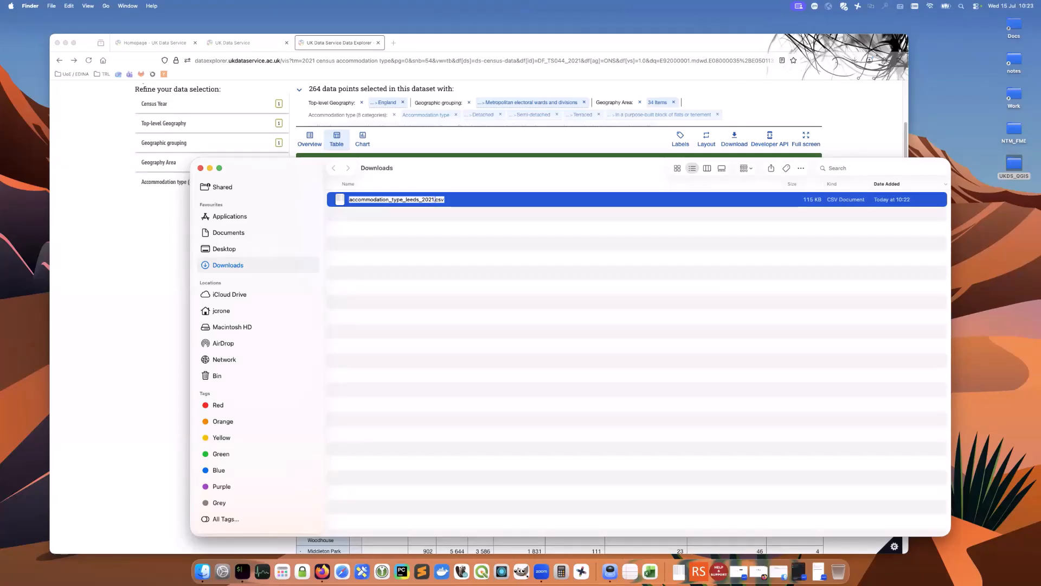
{"action": "key", "text": "Return"}
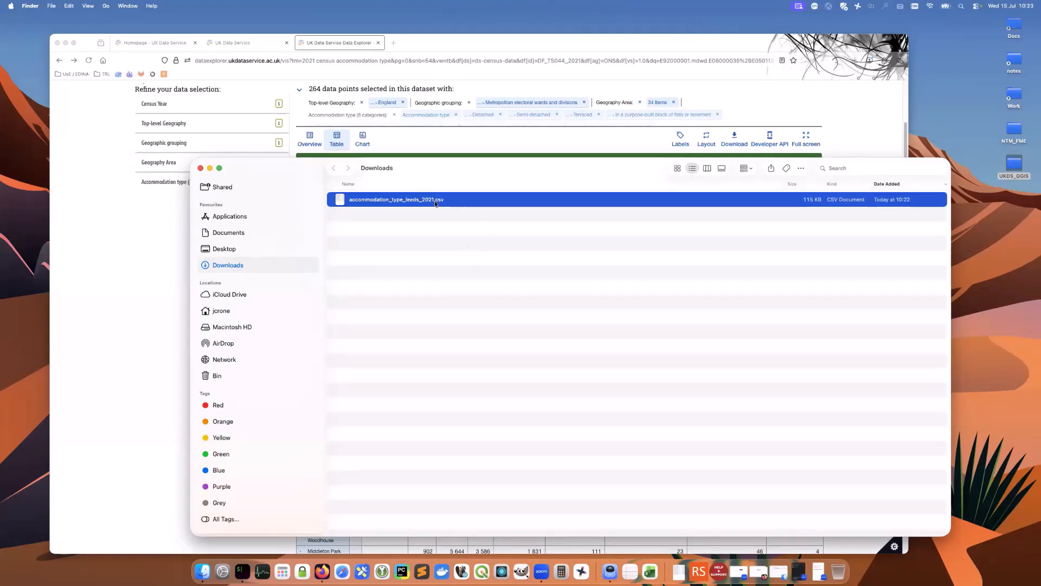
{"action": "left_click", "coordinate": [454, 222]}
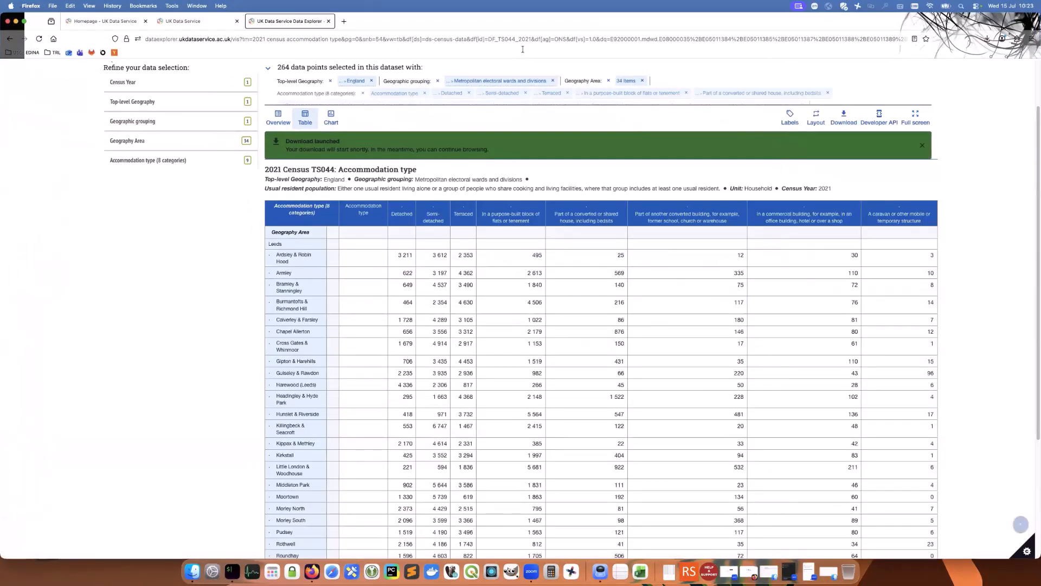
{"action": "double_click", "coordinate": [655, 23]}
{"action": "left_click_drag", "start_coordinate": [647, 37], "coordinate": [647, 32]}
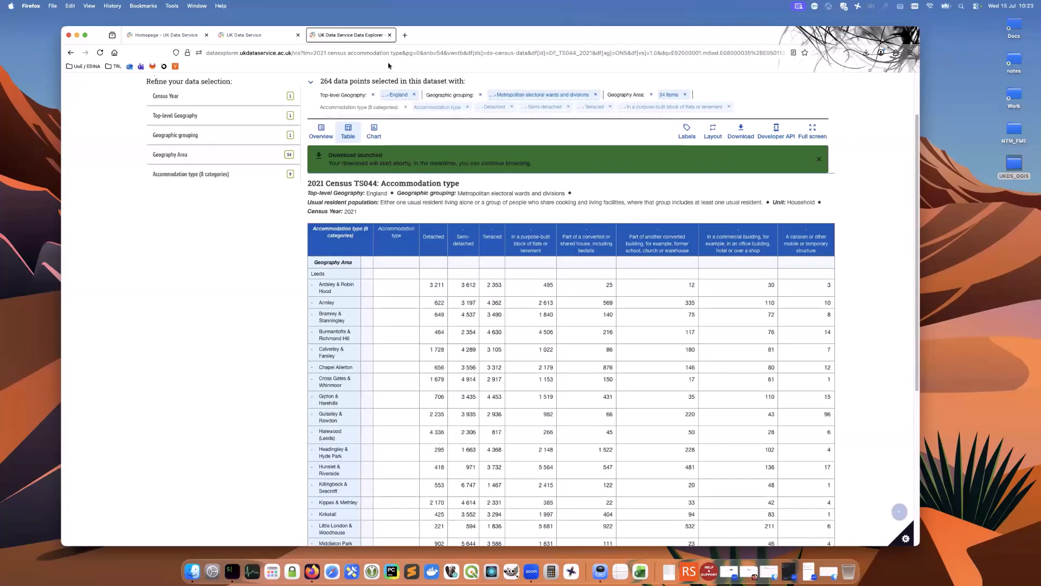
{"action": "left_click", "coordinate": [241, 36]}
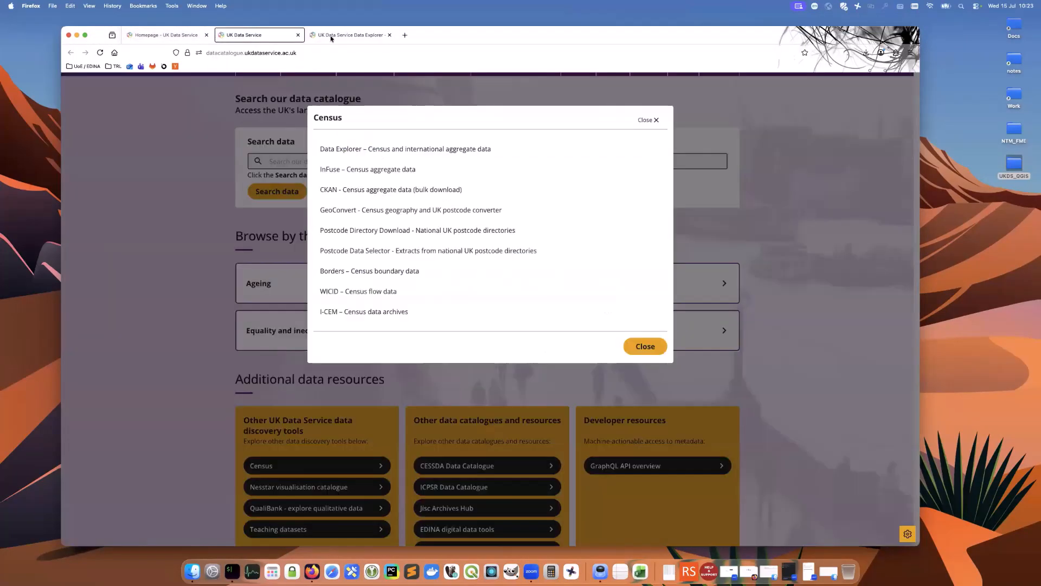
{"action": "left_click", "coordinate": [345, 36]}
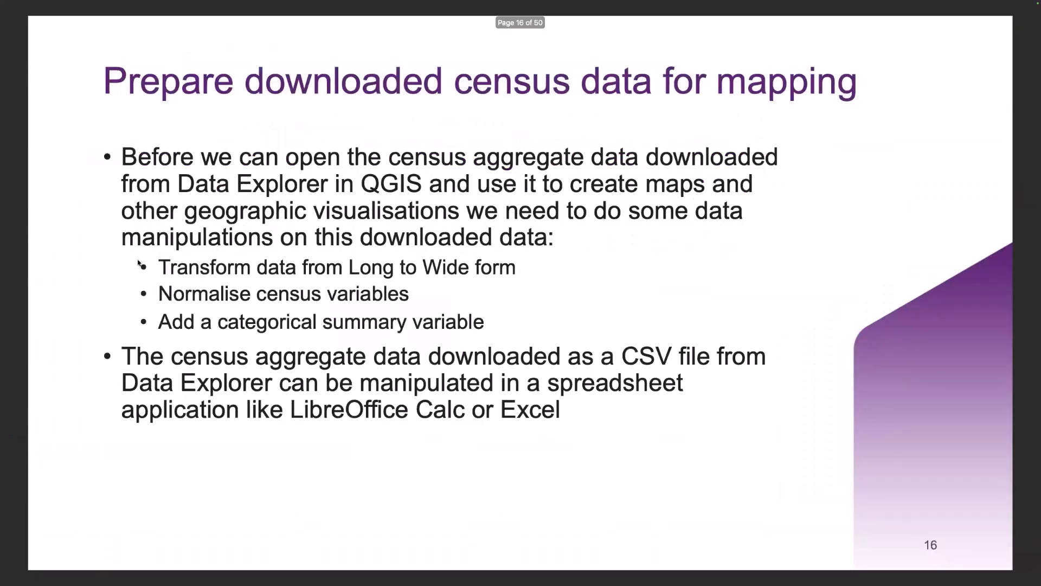
{"action": "key", "text": "Up"}
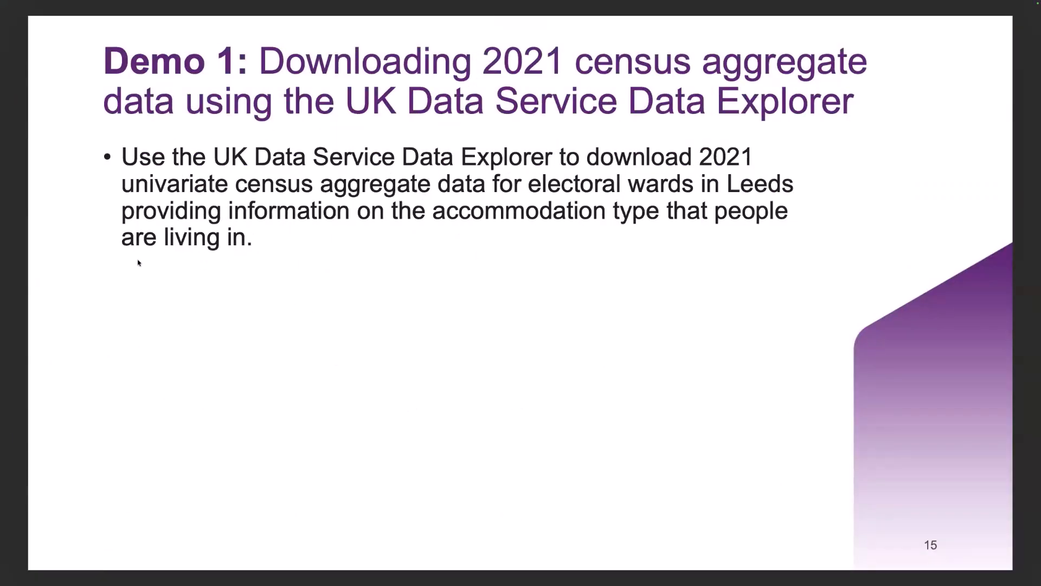
{"action": "key", "text": "Down"}
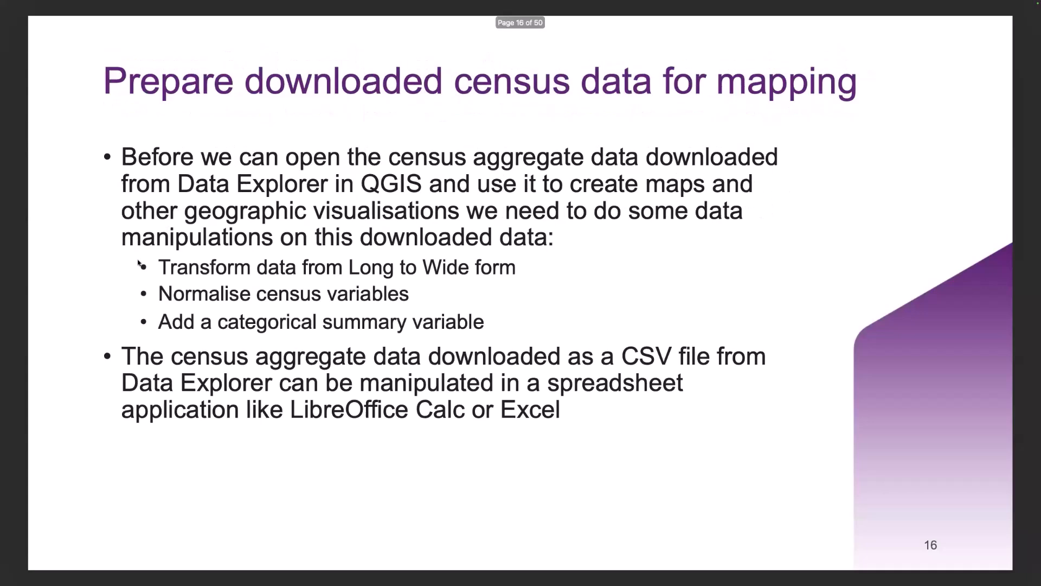
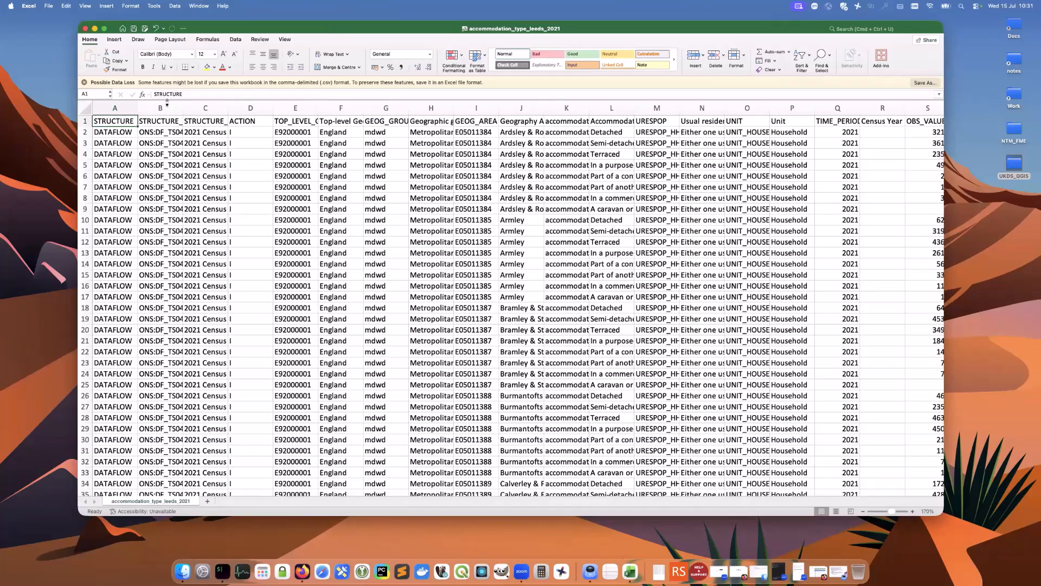
Fit the widths of the STRUCTURE and STRUCTURE_NAME columns to their contents
{"action": "left_click", "coordinate": [133, 108]}
{"action": "double_click", "coordinate": [137, 107]}
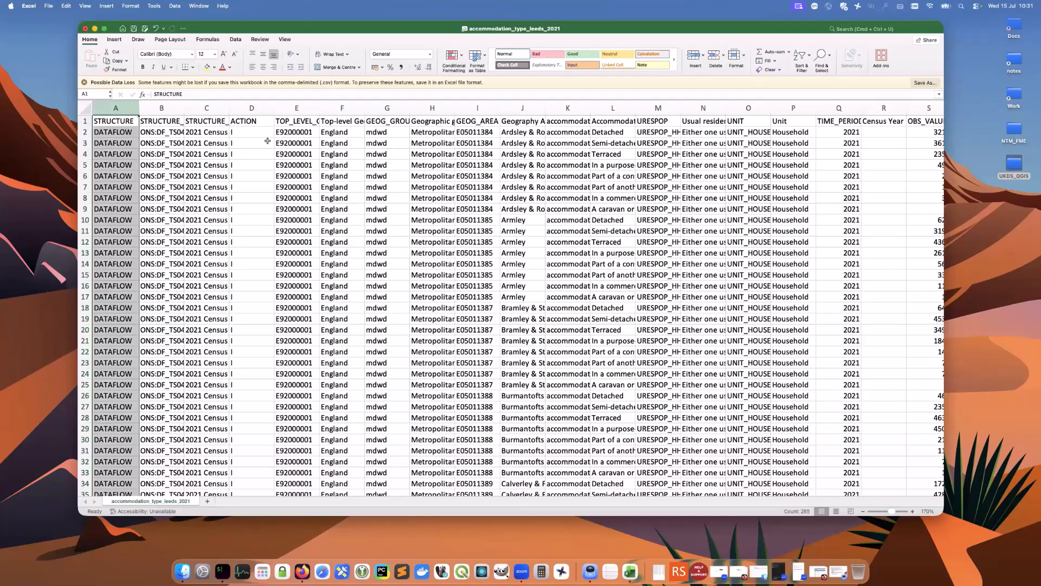
{"action": "left_click", "coordinate": [227, 108]}
{"action": "left_click_drag", "start_coordinate": [229, 108], "coordinate": [230, 109]}
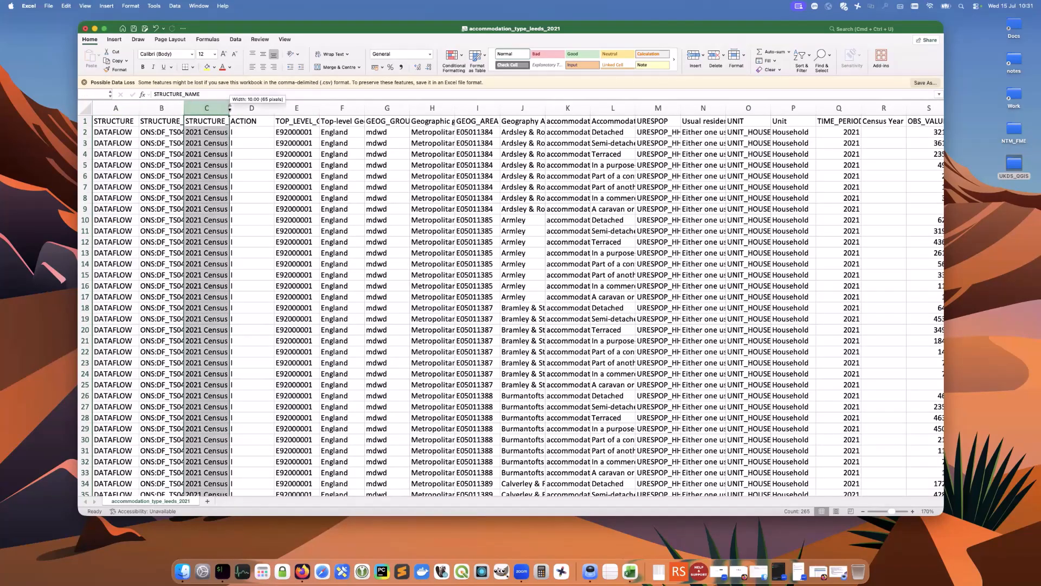
{"action": "double_click", "coordinate": [230, 108]}
{"action": "left_click", "coordinate": [283, 133]}
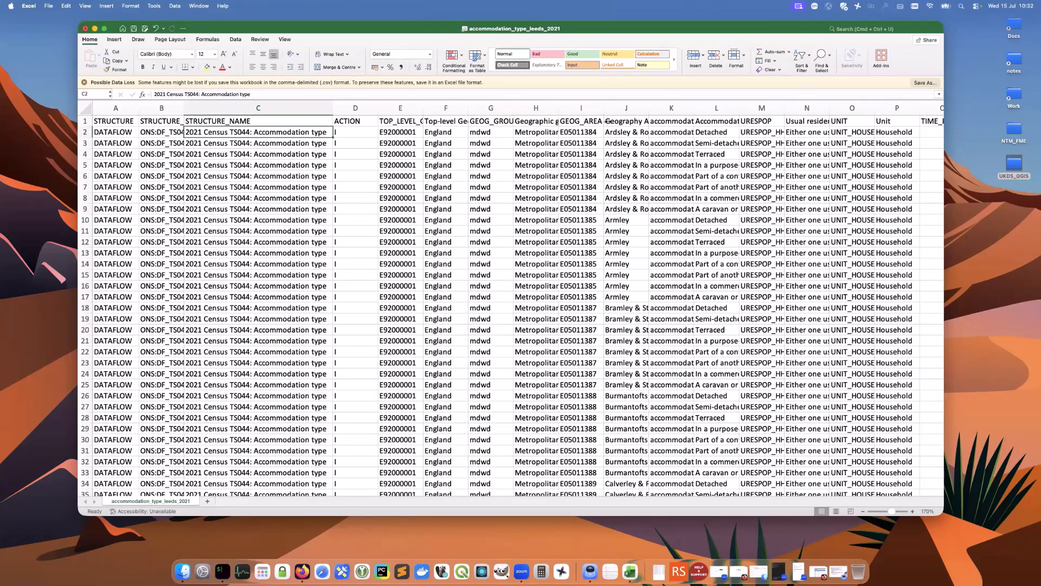
Widen the GEOG_AREA column slightly and fit the Geography Area column to the full ward names
{"action": "left_click", "coordinate": [599, 108]}
{"action": "left_click_drag", "start_coordinate": [603, 108], "coordinate": [607, 106]}
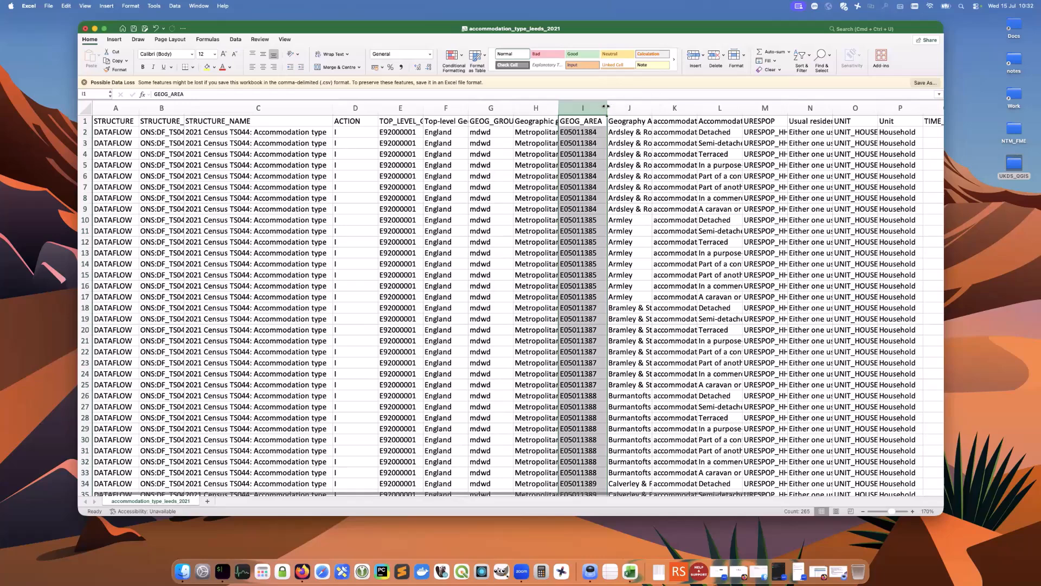
{"action": "left_click", "coordinate": [586, 133]}
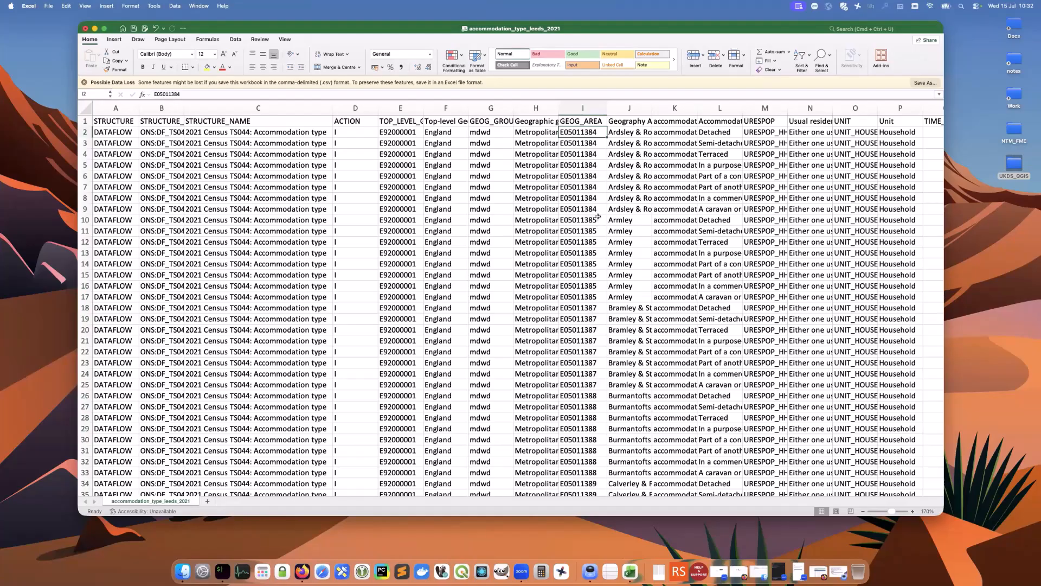
{"action": "left_click_drag", "start_coordinate": [613, 31], "coordinate": [597, 35]}
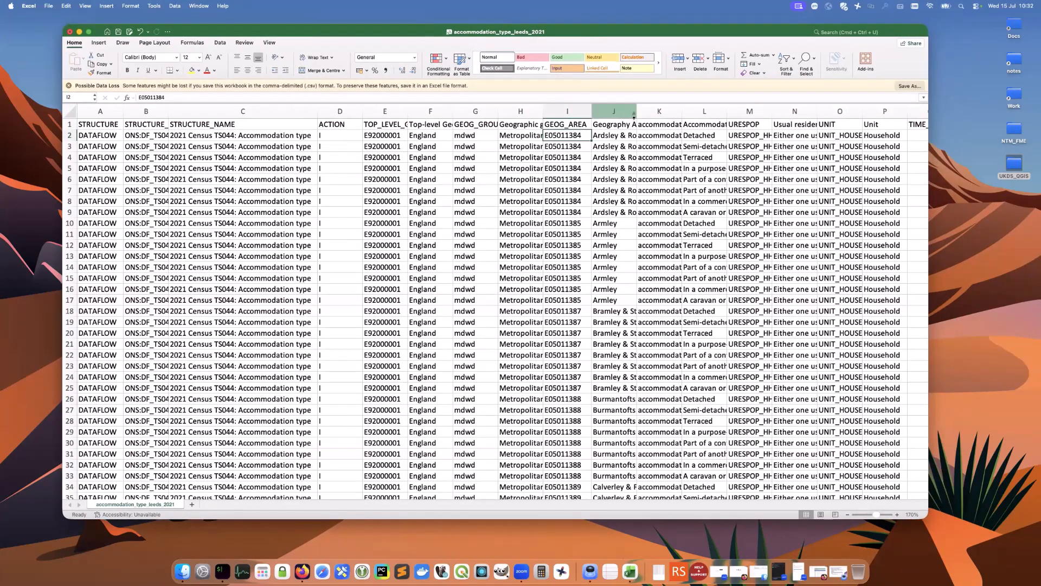
{"action": "double_click", "coordinate": [636, 112]}
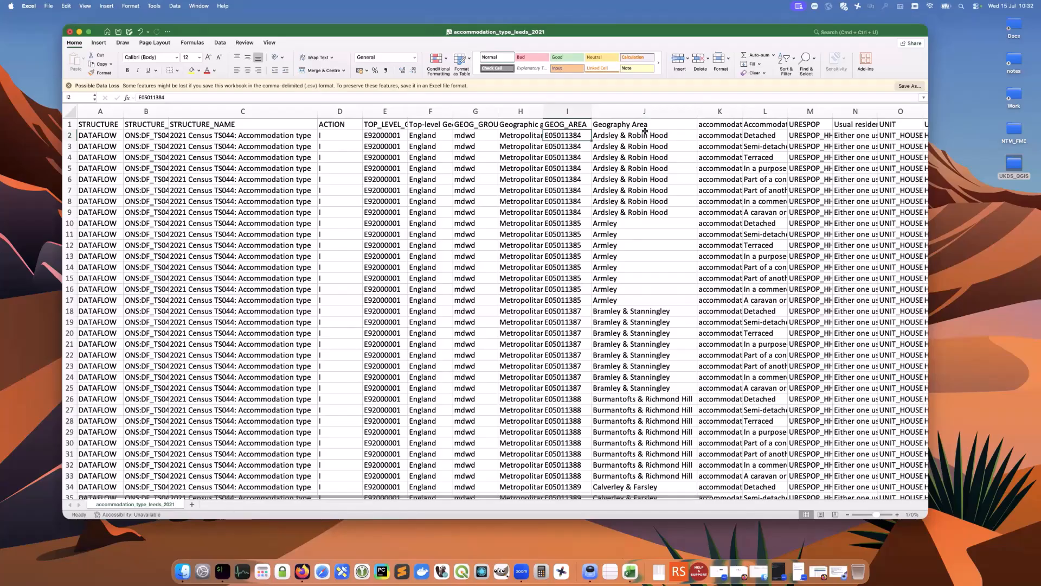
Enlarge the workbook window and widen the Accommodation type (8 categories) column until its whole header fits
{"action": "left_click_drag", "start_coordinate": [644, 28], "coordinate": [590, 32]}
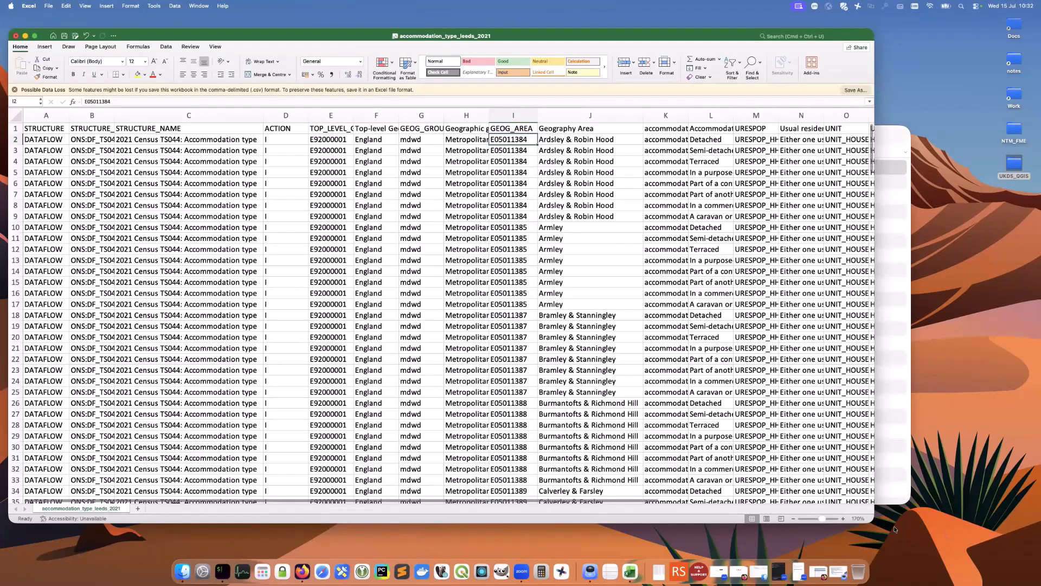
{"action": "left_click_drag", "start_coordinate": [873, 522], "coordinate": [988, 536]}
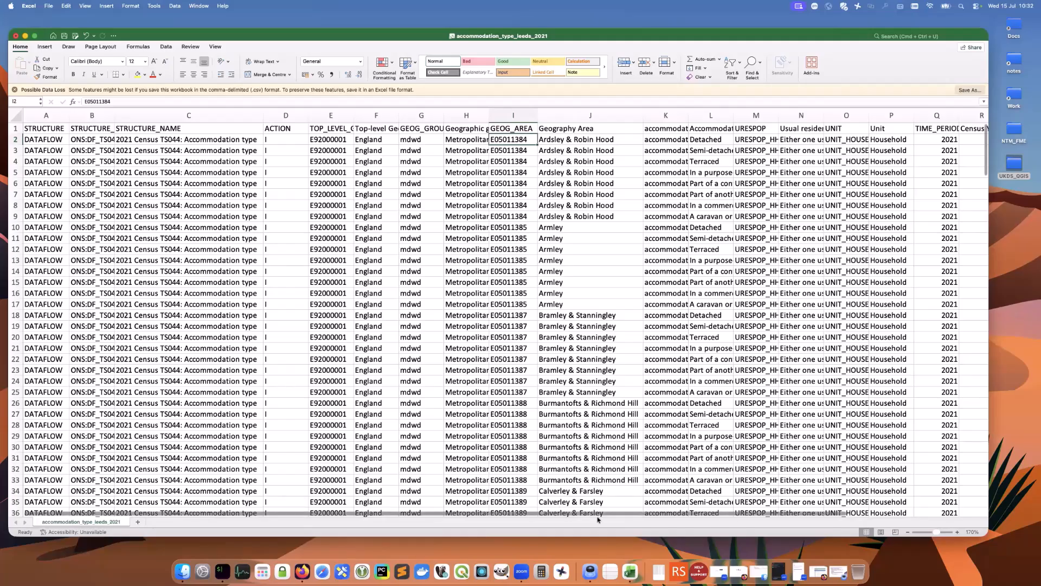
{"action": "scroll", "coordinate": [599, 504], "scroll_direction": "right", "scroll_amount": 5}
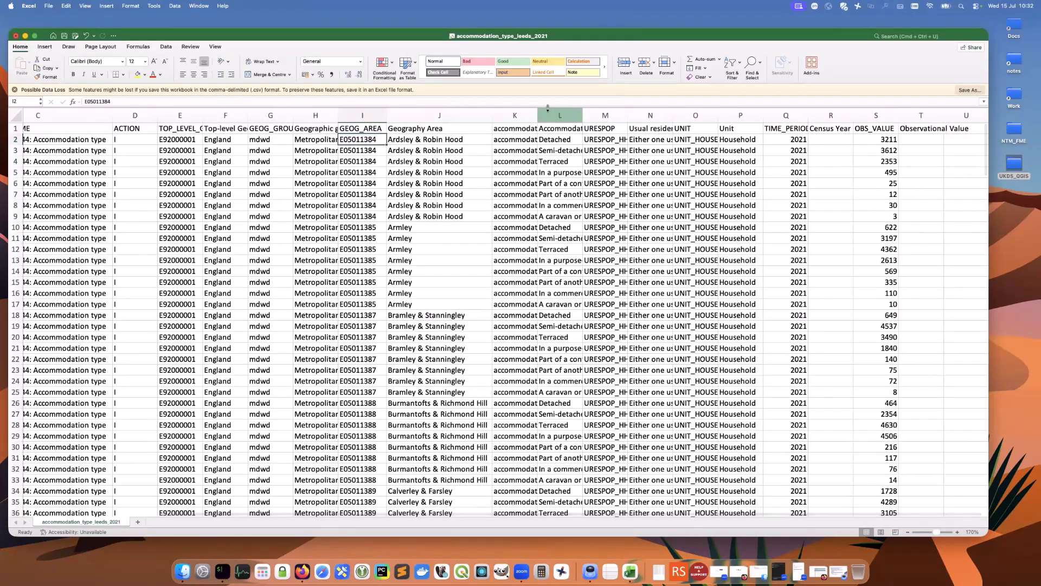
{"action": "left_click_drag", "start_coordinate": [583, 112], "coordinate": [667, 115]}
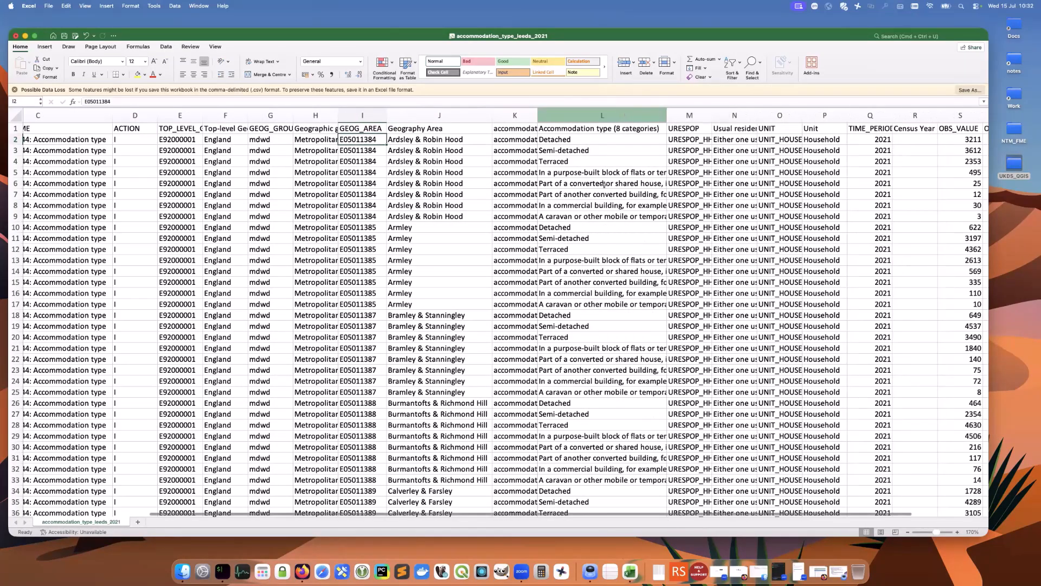
{"action": "left_click", "coordinate": [570, 138]}
{"action": "left_click", "coordinate": [565, 158]}
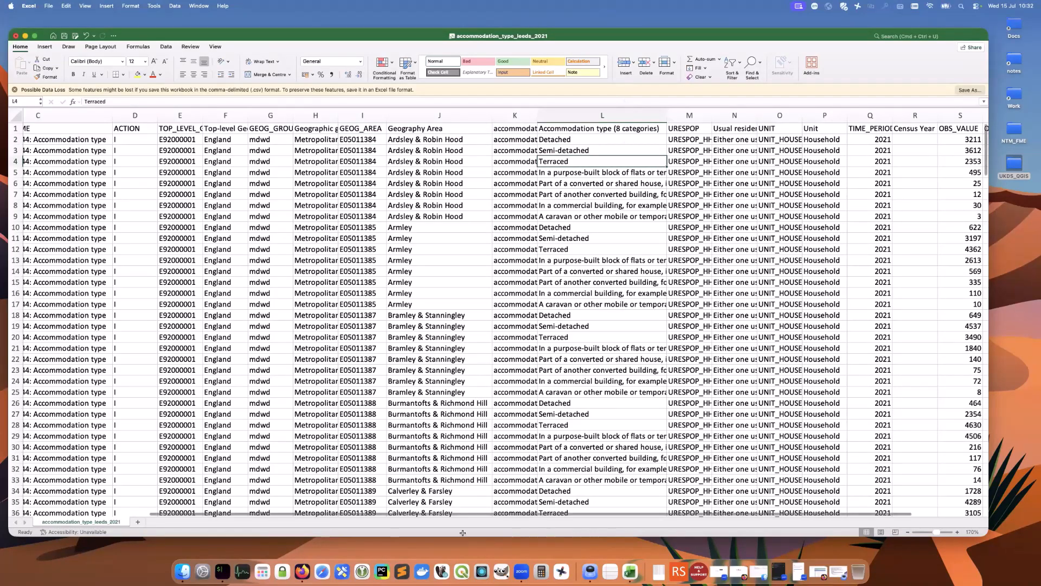
{"action": "scroll", "coordinate": [502, 521], "scroll_direction": "right", "scroll_amount": 2}
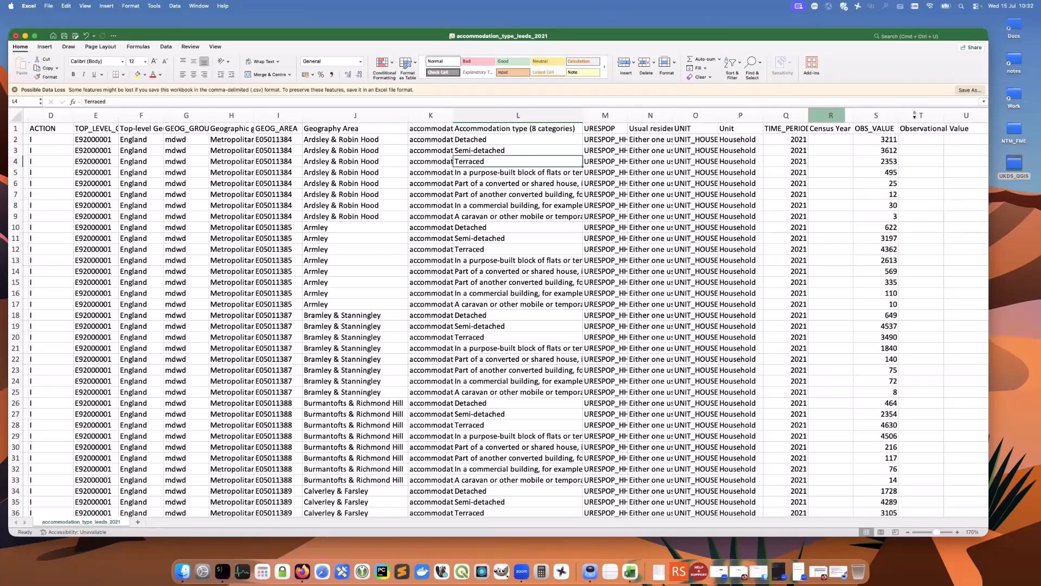
{"action": "left_click_drag", "start_coordinate": [732, 38], "coordinate": [742, 41]}
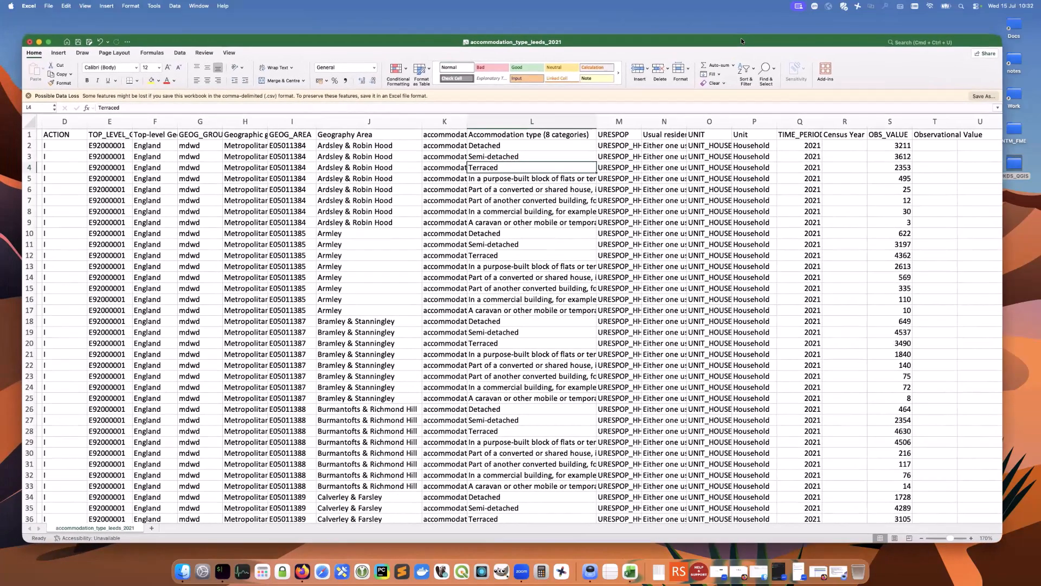
{"action": "left_click_drag", "start_coordinate": [301, 40], "coordinate": [299, 40]}
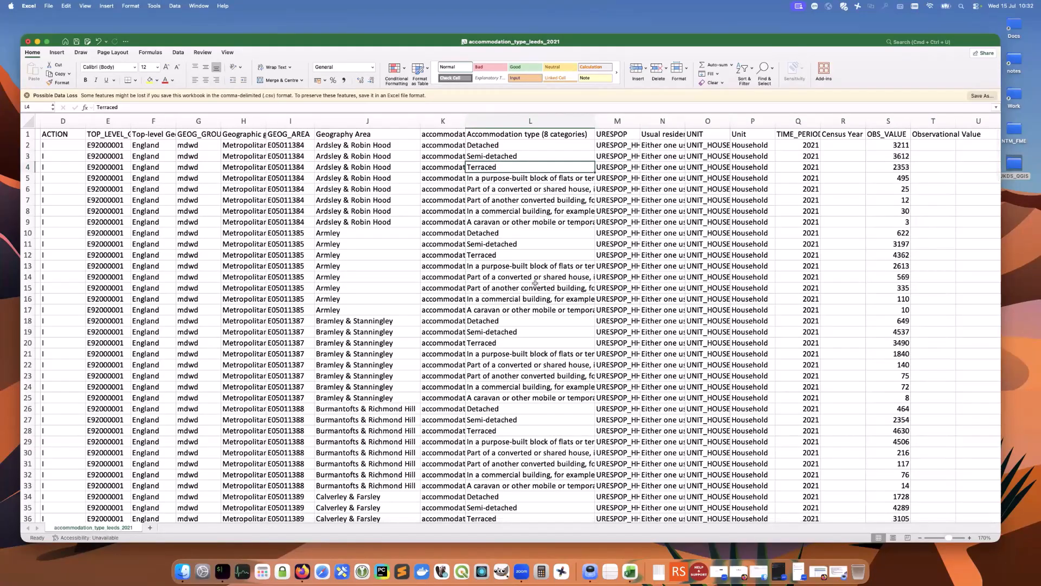
{"action": "left_click_drag", "start_coordinate": [352, 46], "coordinate": [355, 52]}
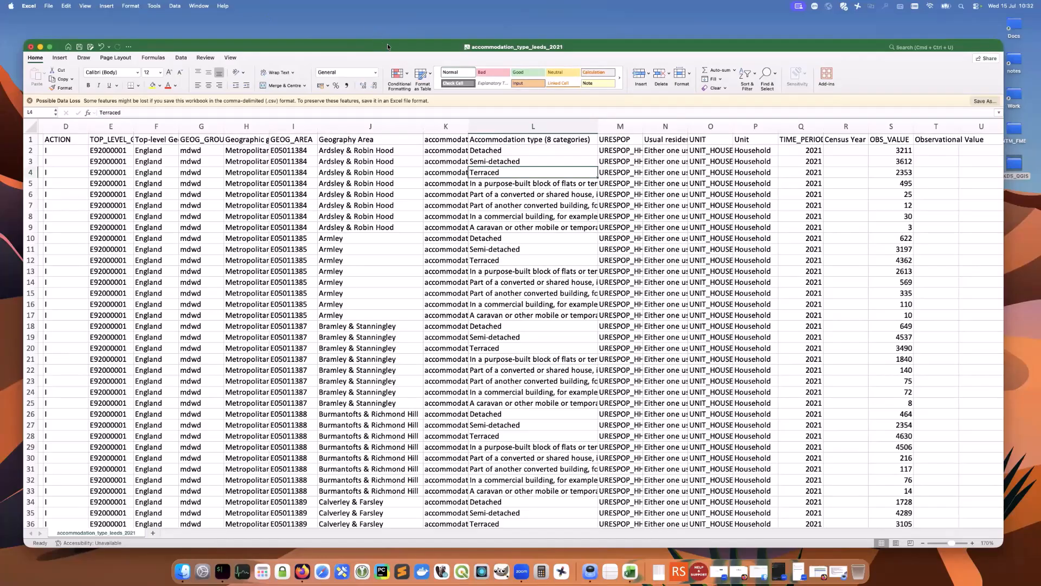
{"action": "left_click", "coordinate": [108, 7]}
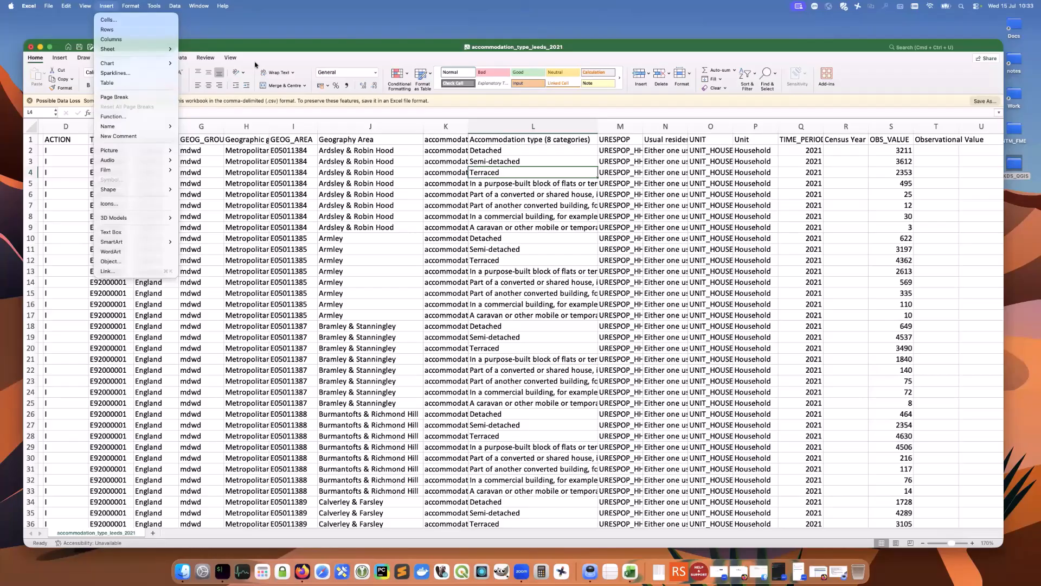
{"action": "left_click_drag", "start_coordinate": [260, 47], "coordinate": [253, 40]}
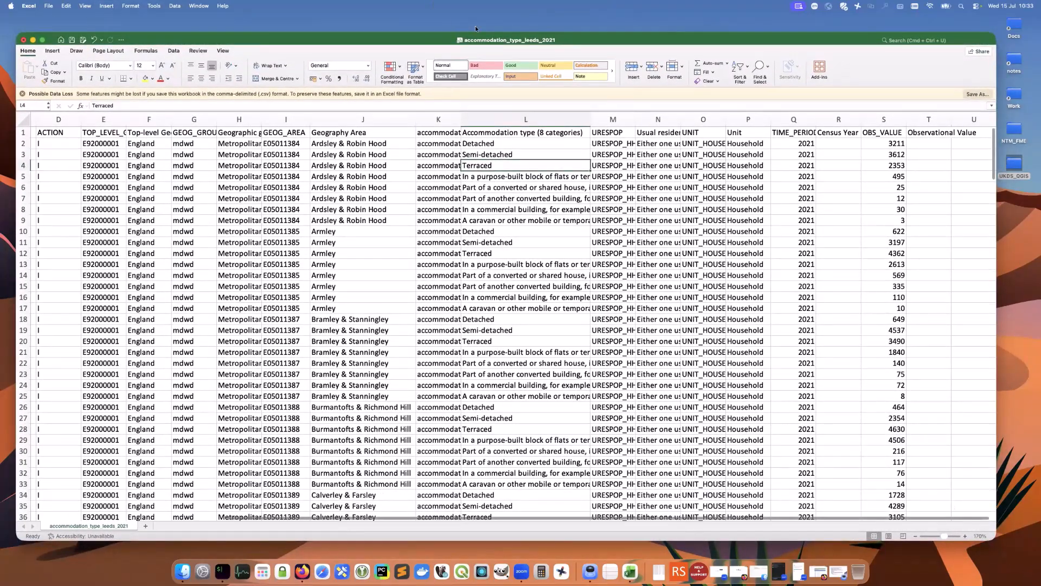
Enlarge the workbook window to fill the screen and zoom the worksheet to 190%
{"action": "double_click", "coordinate": [610, 43]}
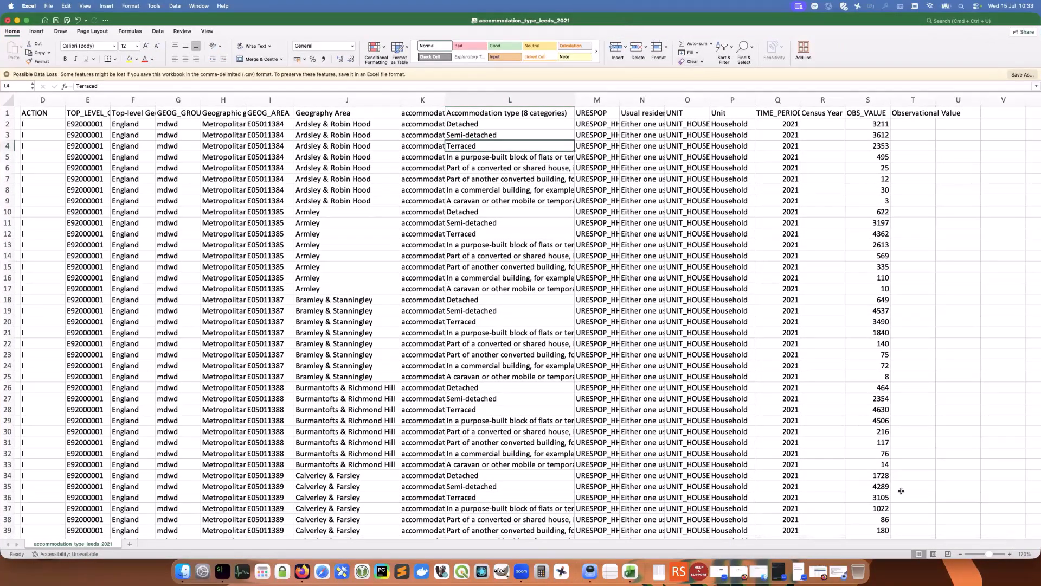
{"action": "left_click", "coordinate": [1009, 554]}
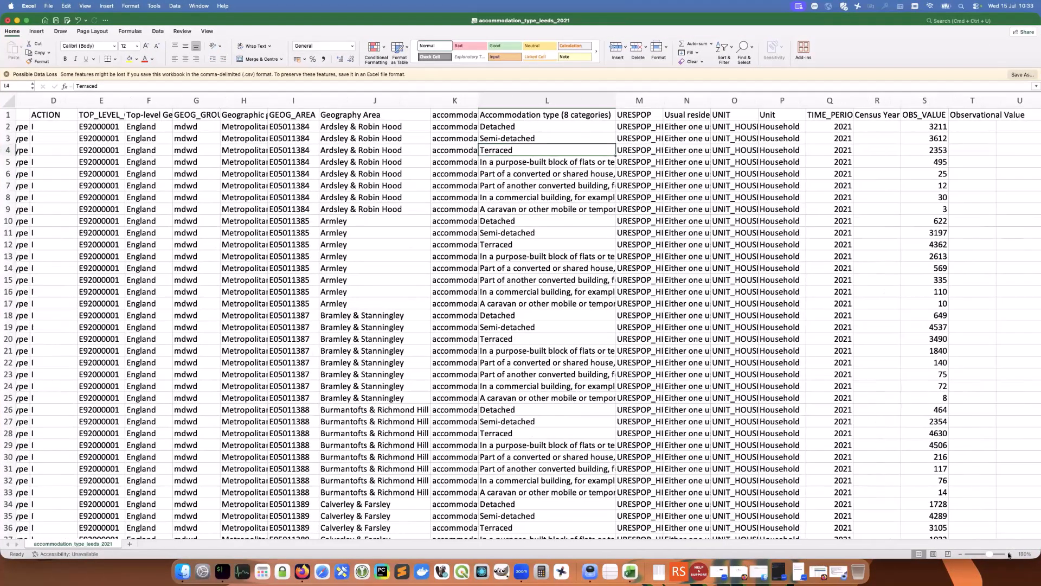
{"action": "left_click", "coordinate": [1010, 553]}
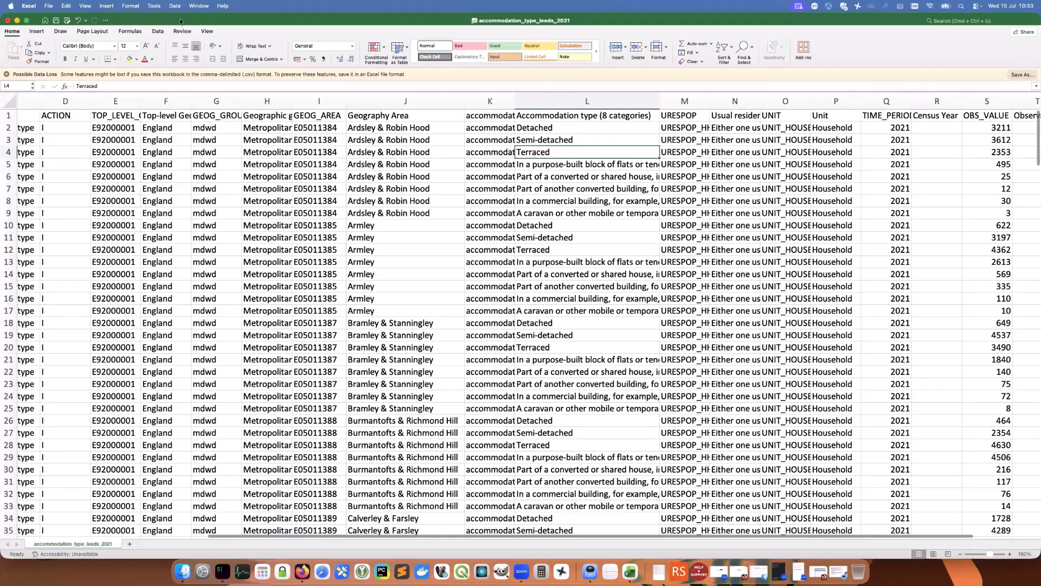
{"action": "mouse_move", "coordinate": [178, 19]}
{"action": "left_mouse_down"}
{"action": "mouse_move", "coordinate": [190, 24]}
{"action": "mouse_move", "coordinate": [161, 24]}
{"action": "left_mouse_up"}
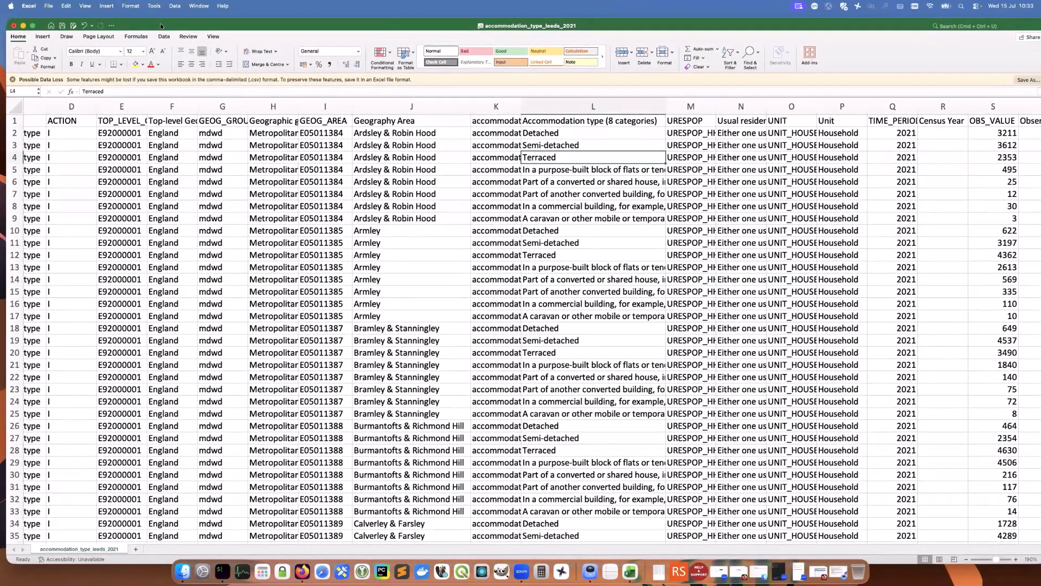
Create a pivot table from the full census data range on a new worksheet
{"action": "left_click", "coordinate": [107, 6]}
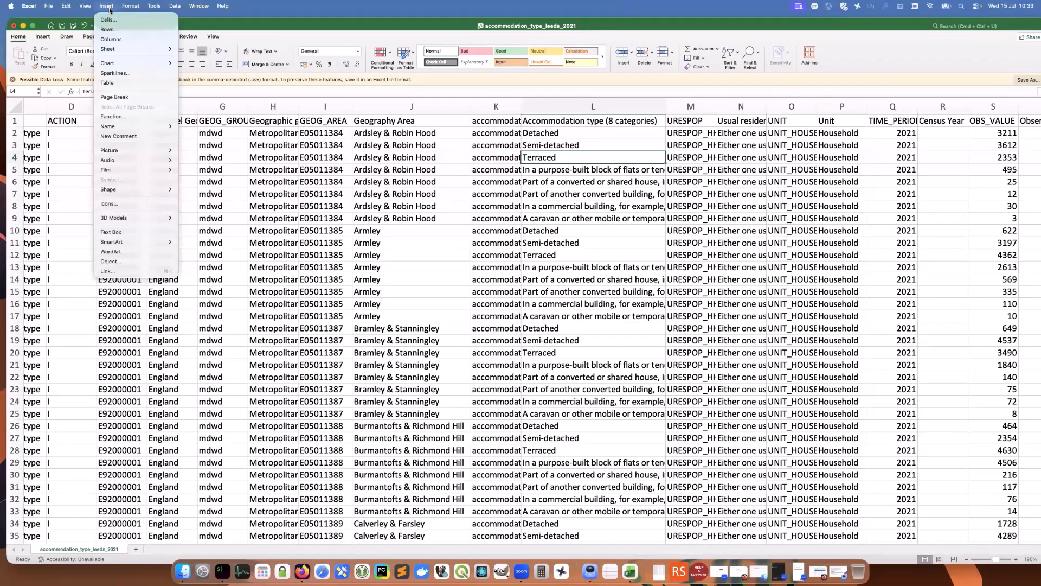
{"action": "left_click", "coordinate": [48, 37]}
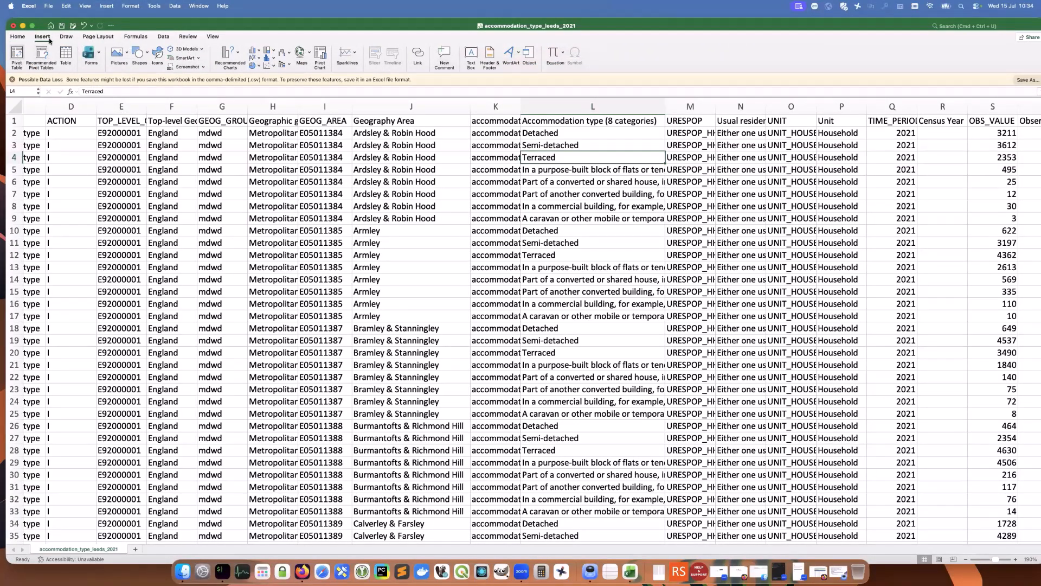
{"action": "left_click", "coordinate": [18, 61]}
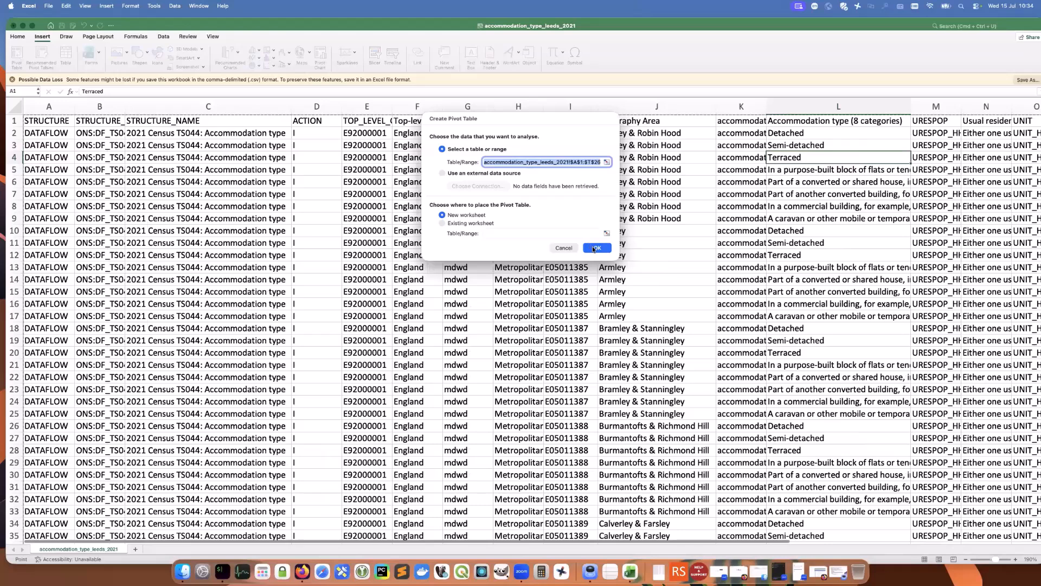
{"action": "left_click", "coordinate": [594, 249]}
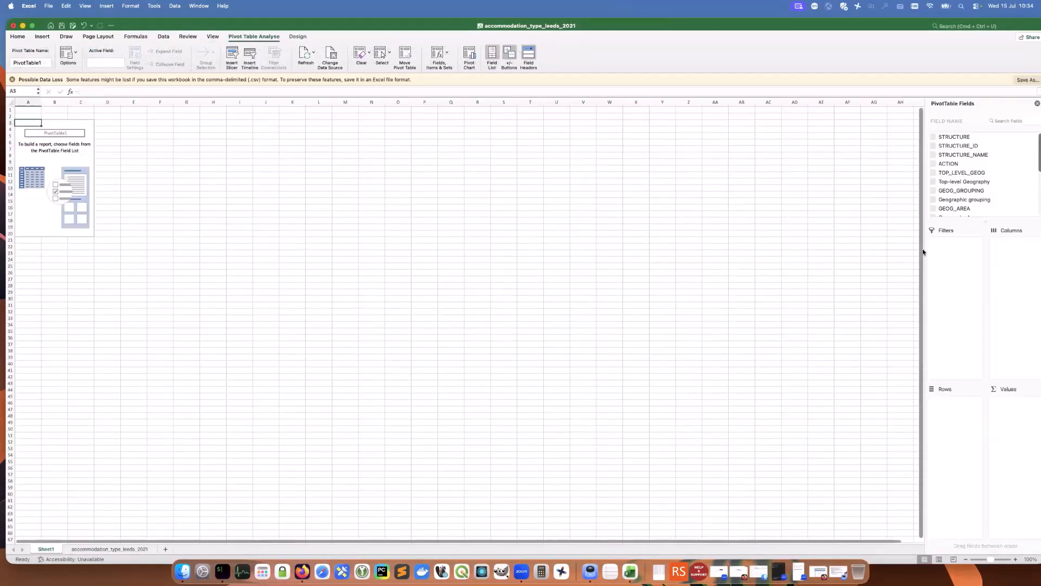
Widen the pivot table's field list and look through the available fields
{"action": "left_click_drag", "start_coordinate": [924, 271], "coordinate": [484, 275]}
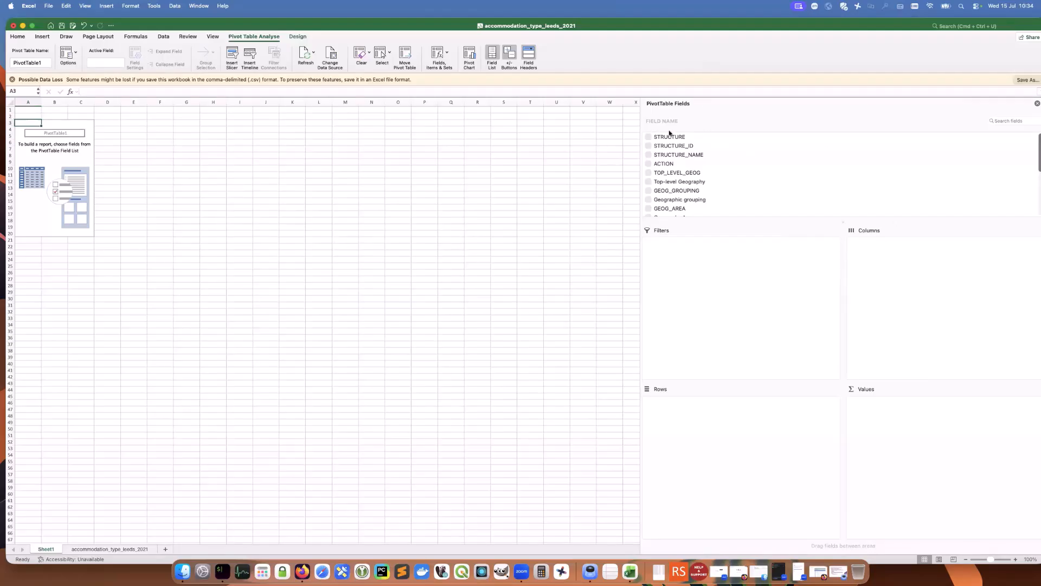
{"action": "scroll", "coordinate": [805, 136], "scroll_direction": "down", "scroll_amount": 3}
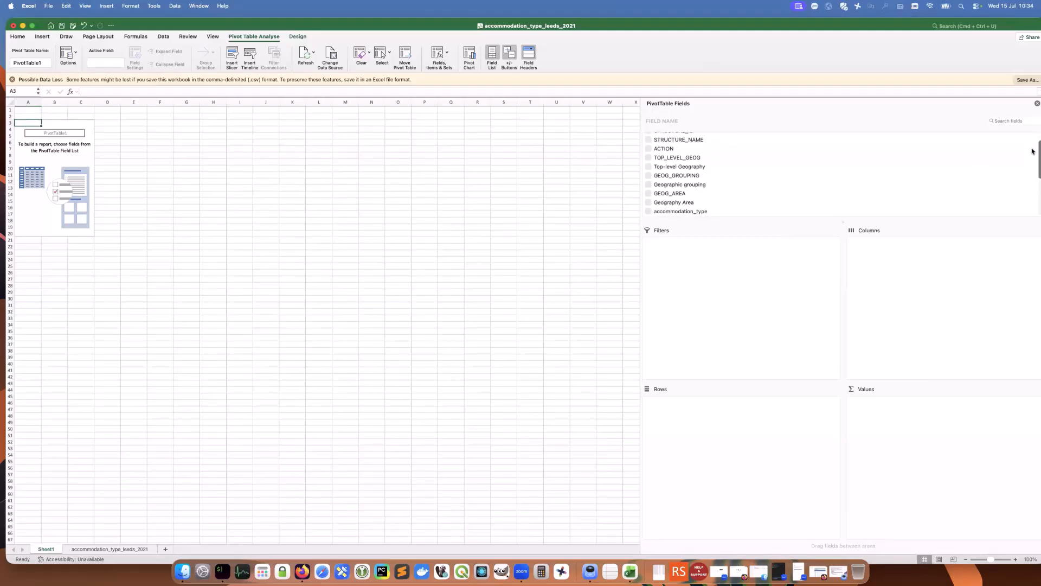
{"action": "scroll", "coordinate": [1034, 148], "scroll_direction": "up", "scroll_amount": 3}
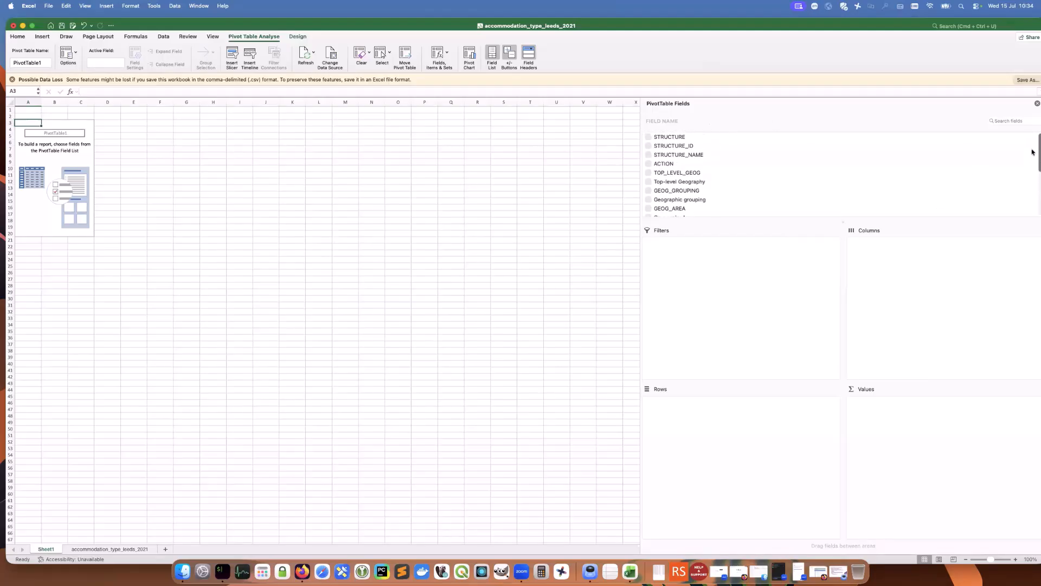
{"action": "scroll", "coordinate": [1033, 162], "scroll_direction": "down", "scroll_amount": 7}
{"action": "scroll", "coordinate": [1034, 162], "scroll_direction": "up", "scroll_amount": 4}
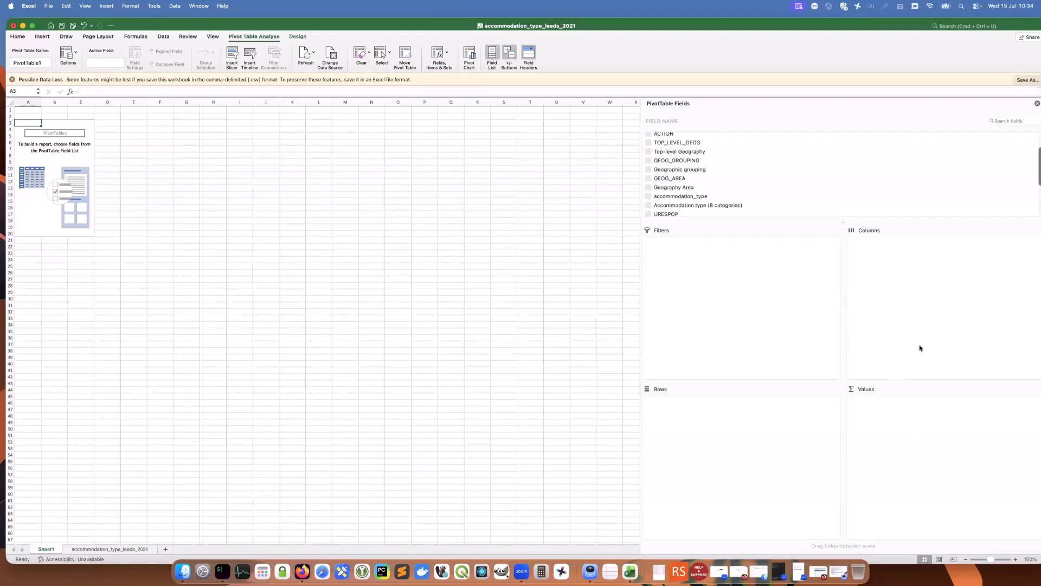
Assign Accommodation type (8 categories) to the pivot table's columns and GEOG_AREA to its rows
{"action": "left_click", "coordinate": [729, 206]}
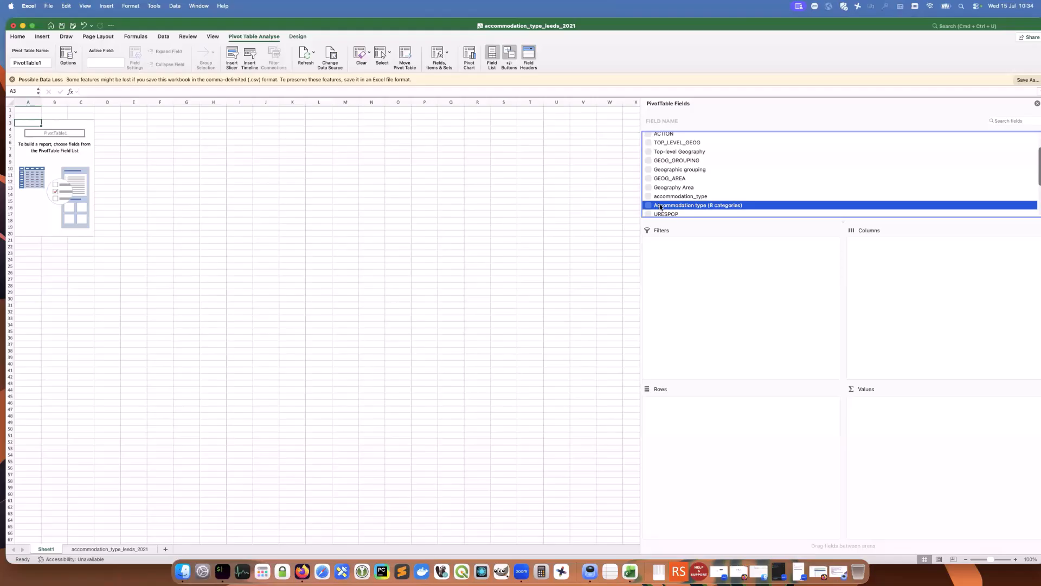
{"action": "left_click_drag", "start_coordinate": [788, 223], "coordinate": [916, 293]}
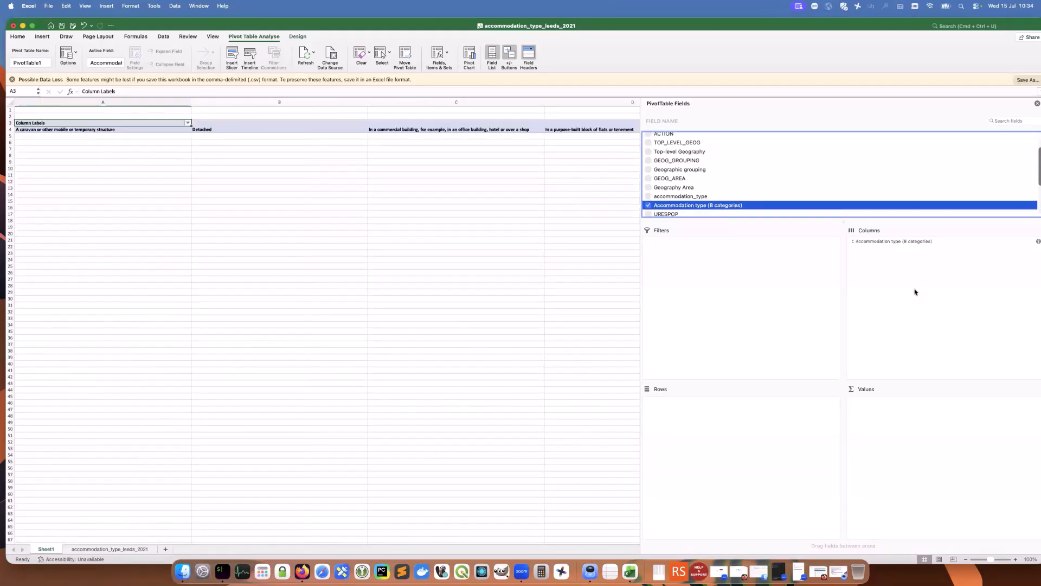
{"action": "left_click", "coordinate": [692, 178]}
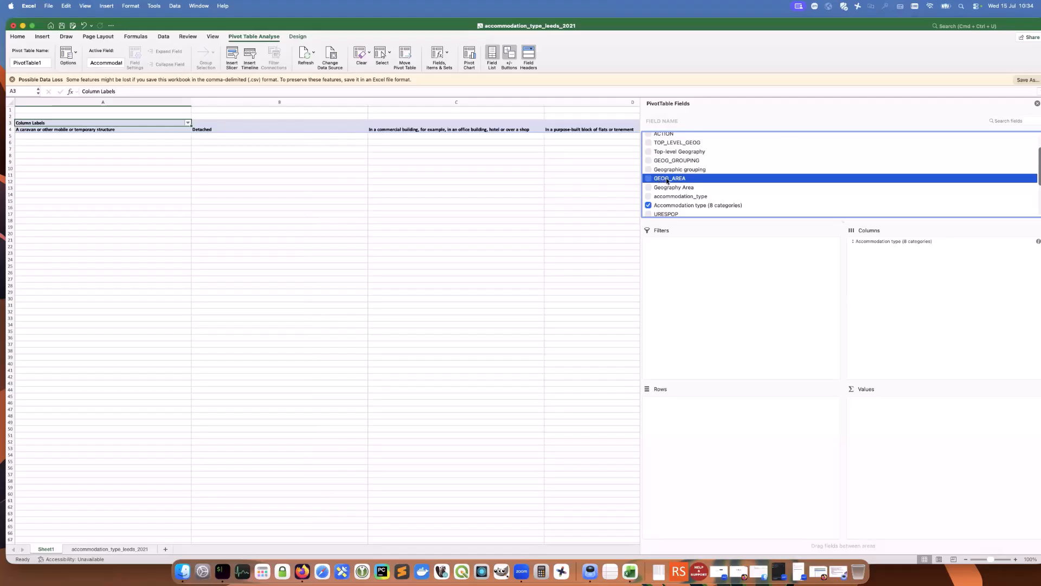
{"action": "left_click_drag", "start_coordinate": [671, 181], "coordinate": [711, 451]}
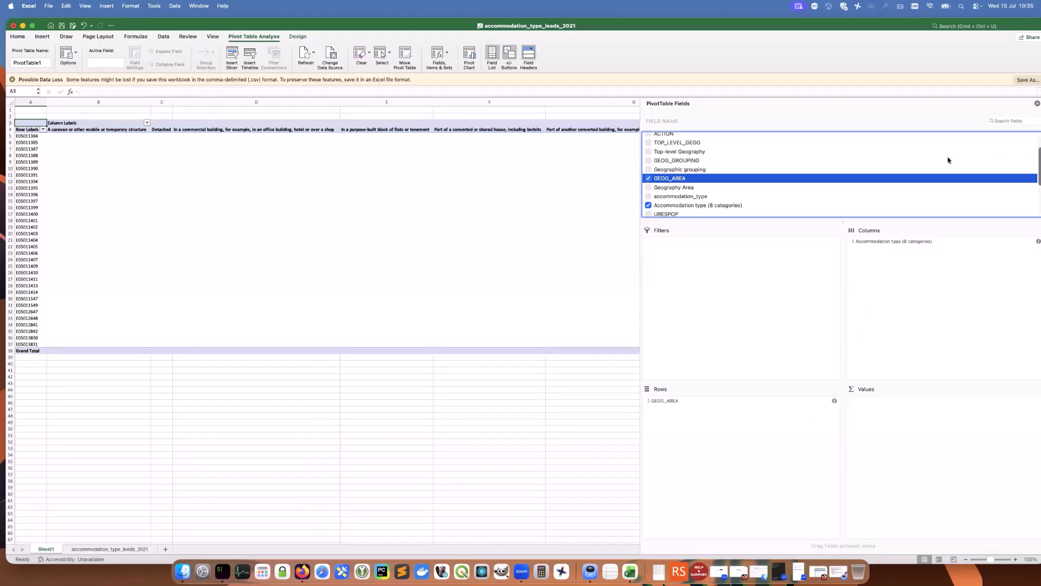
{"action": "scroll", "coordinate": [850, 165], "scroll_direction": "down", "scroll_amount": 4}
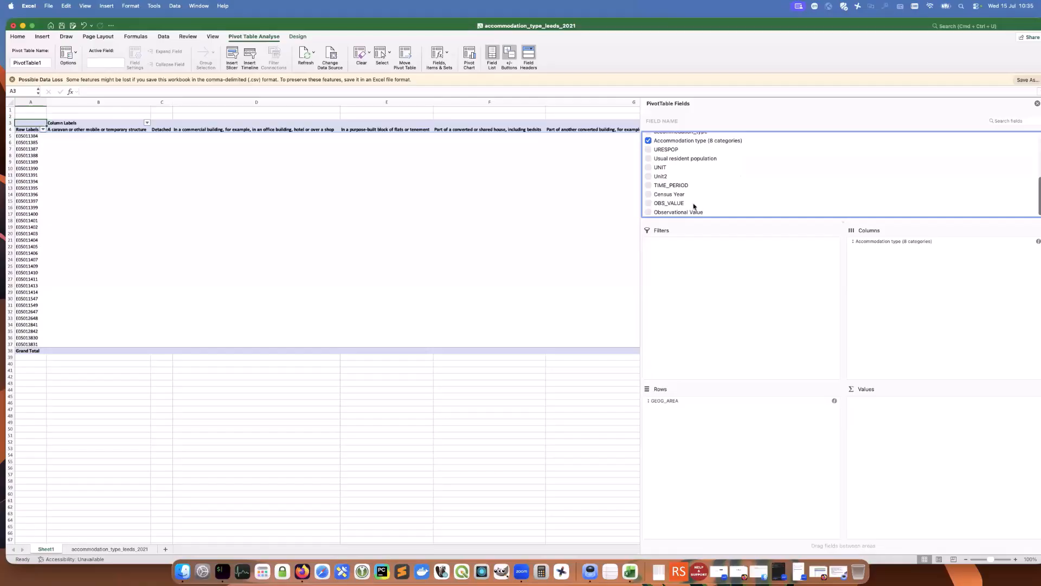
Add OBS_VALUE to the pivot table's values as a sum and close the field list
{"action": "left_click_drag", "start_coordinate": [694, 206], "coordinate": [931, 464]}
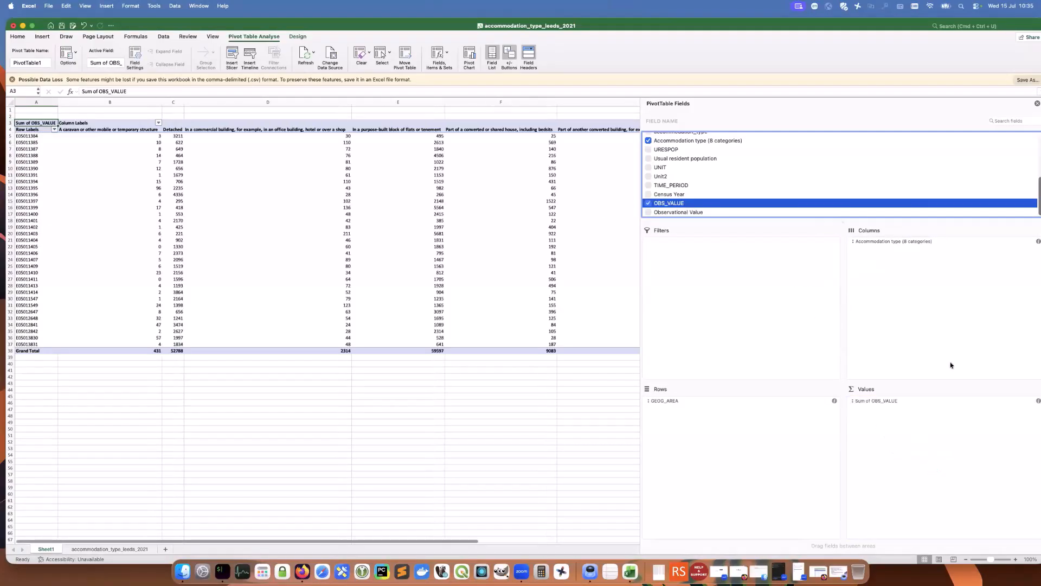
{"action": "left_click", "coordinate": [1036, 104]}
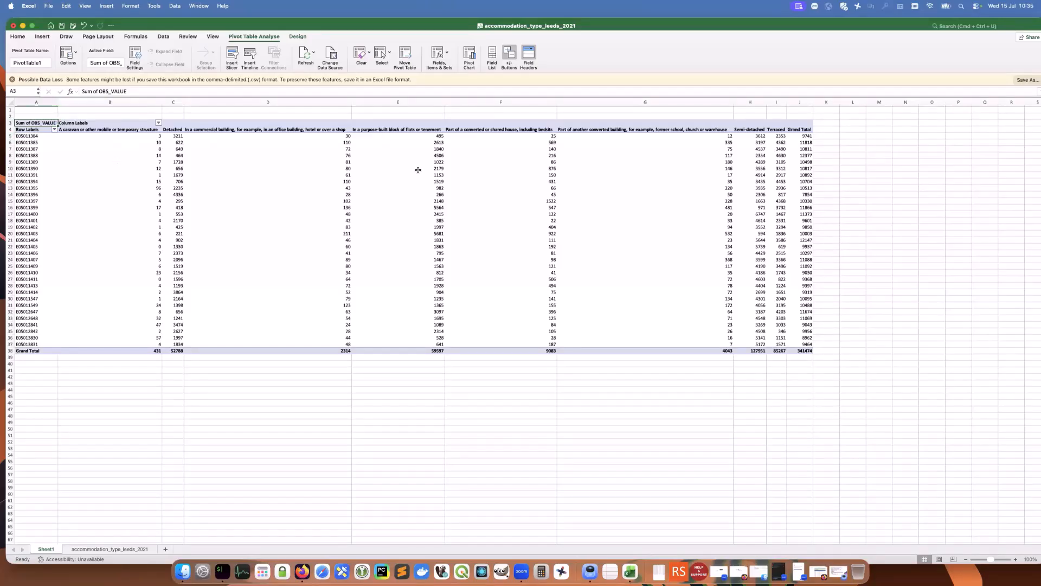
{"action": "left_click", "coordinate": [853, 363]}
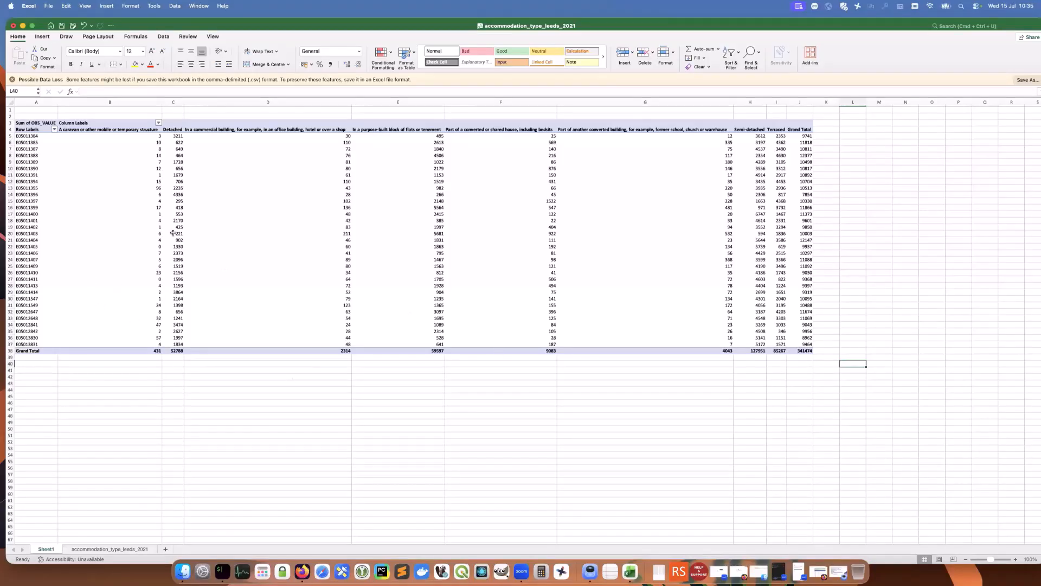
Copy the pivot table from its Row Labels header row through the last ward, excluding the Grand Total row, into cell A1 of a new sheet
{"action": "left_click", "coordinate": [26, 136]}
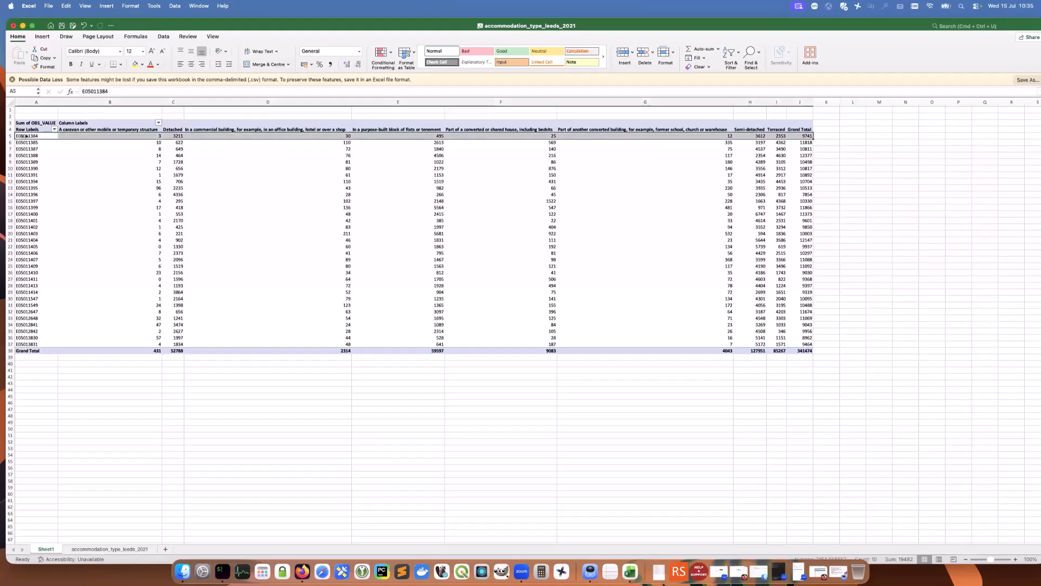
{"action": "left_click_drag", "start_coordinate": [166, 158], "coordinate": [799, 345]}
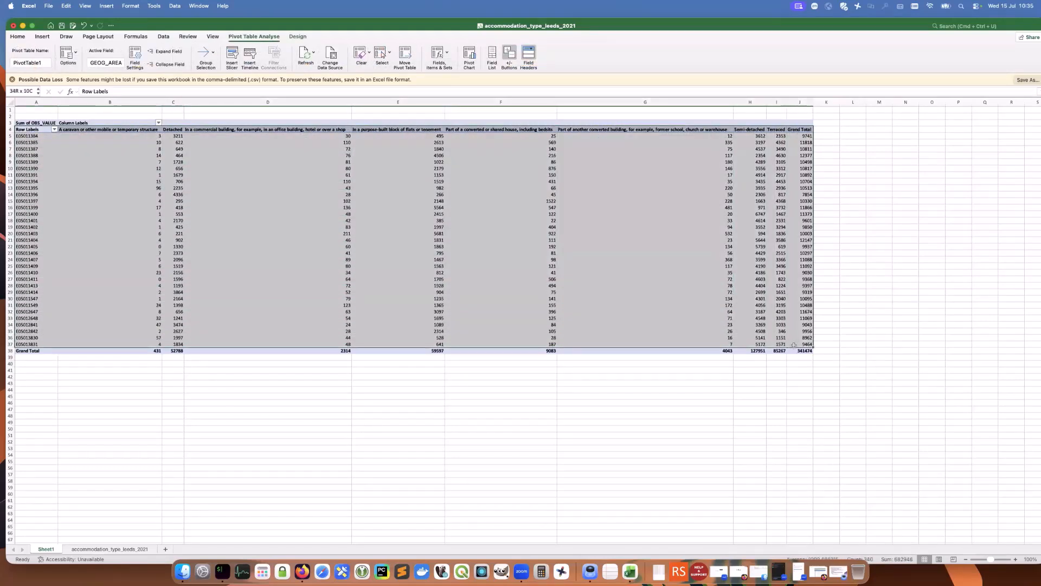
{"action": "right_click", "coordinate": [805, 347]}
{"action": "left_click", "coordinate": [807, 351]}
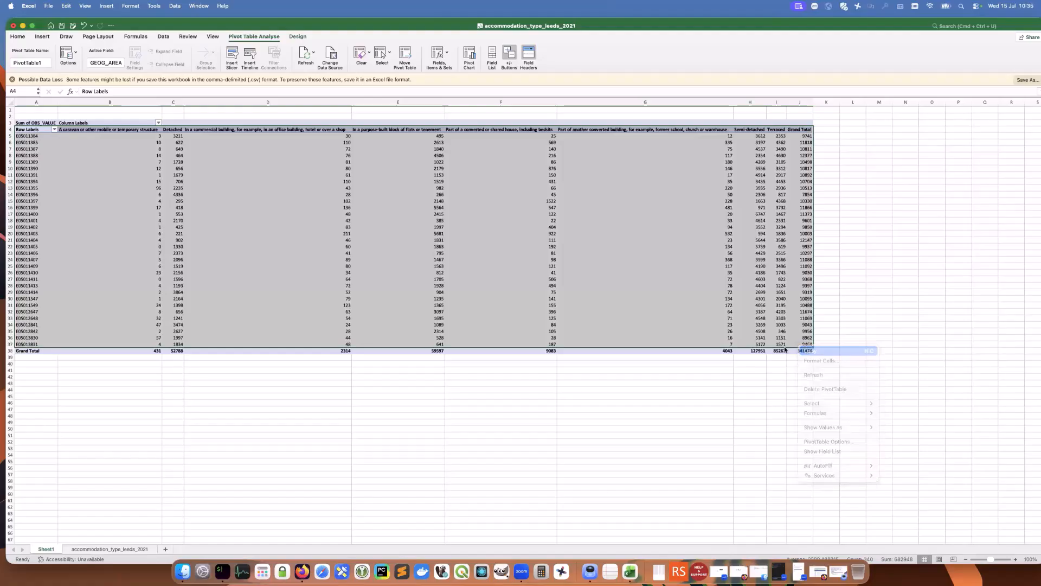
{"action": "left_click", "coordinate": [166, 551]}
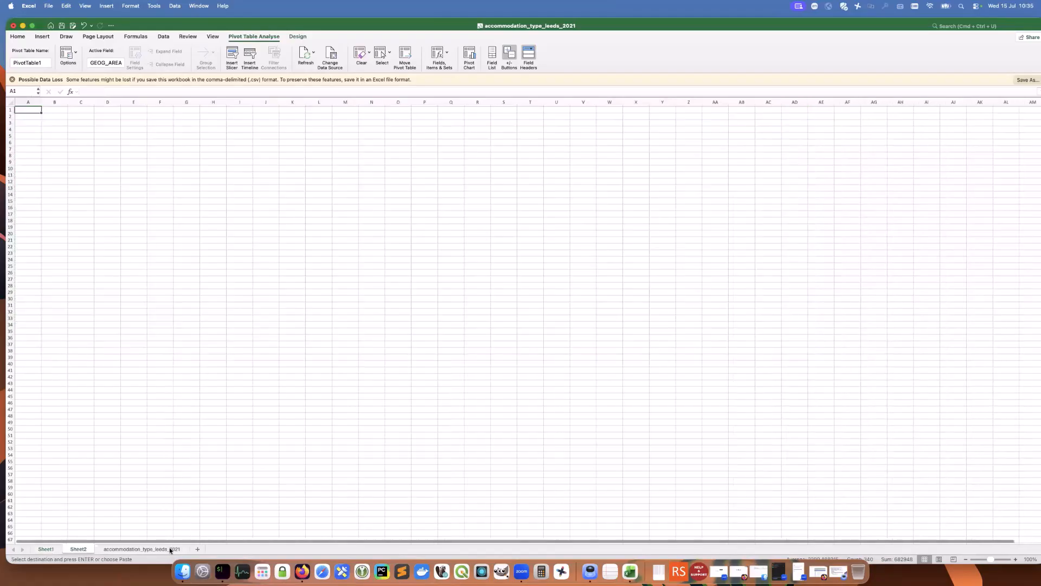
{"action": "right_click", "coordinate": [26, 109]}
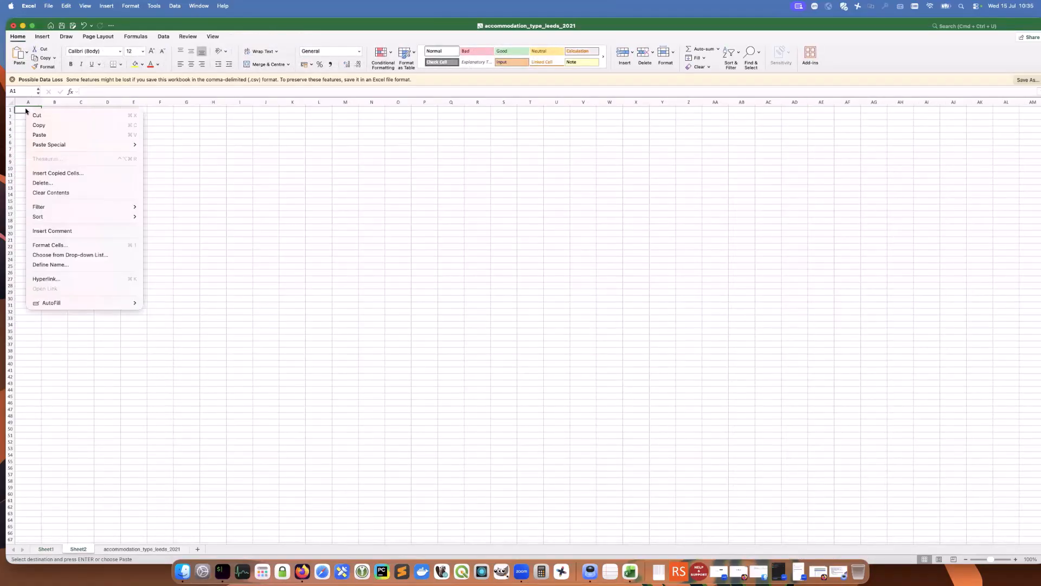
{"action": "left_click", "coordinate": [37, 135]}
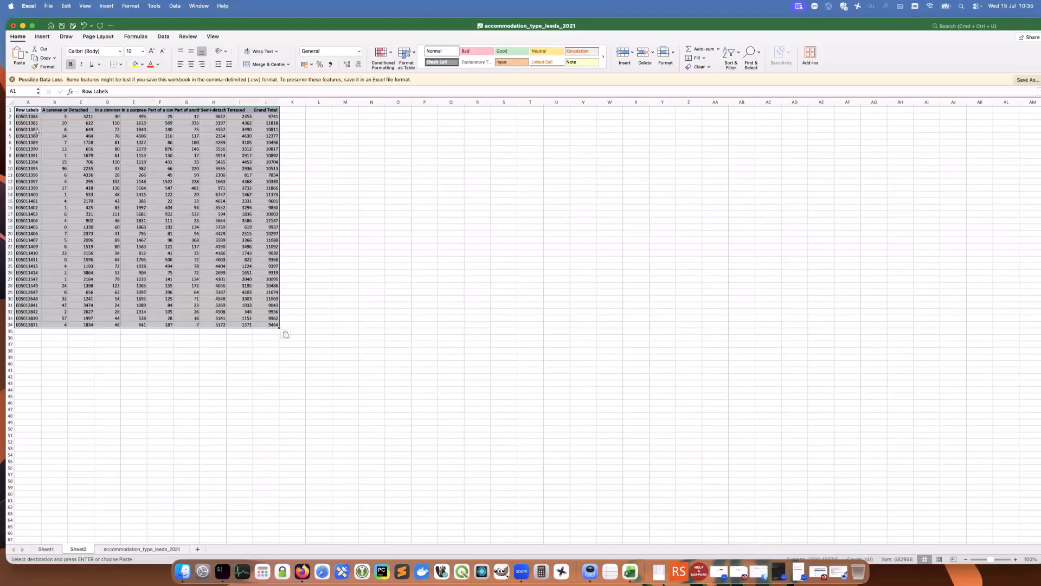
{"action": "left_click", "coordinate": [312, 257]}
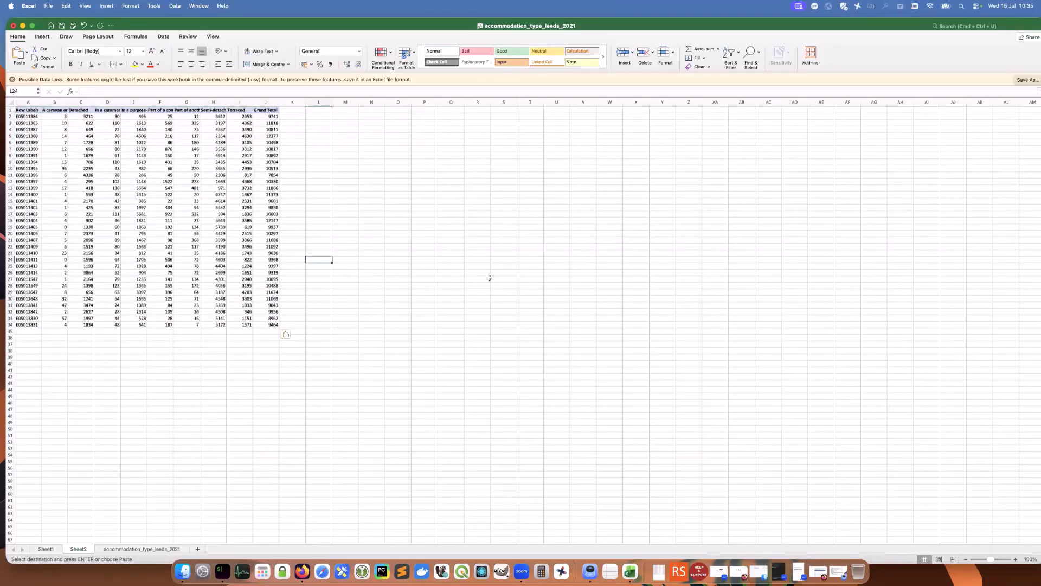
Zoom the new sheet to 180% and fit the widths of columns A and B to their contents
{"action": "left_click", "coordinate": [1016, 561]}
{"action": "left_click", "coordinate": [1016, 562]}
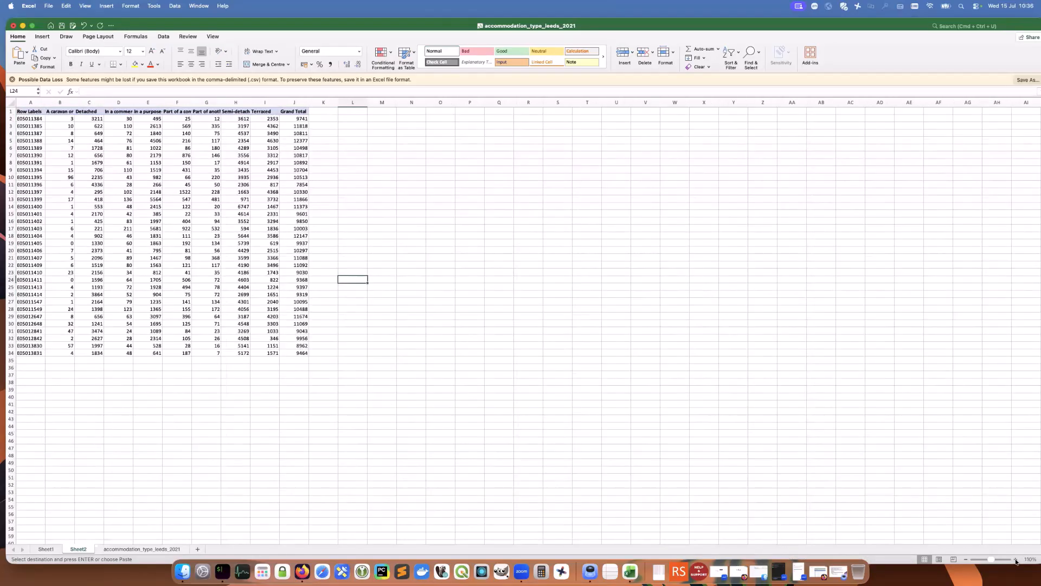
{"action": "left_click", "coordinate": [1016, 561]}
{"action": "left_click", "coordinate": [1015, 561]}
{"action": "left_click", "coordinate": [1016, 561]}
{"action": "left_click", "coordinate": [1015, 561]}
{"action": "left_click", "coordinate": [1016, 561]}
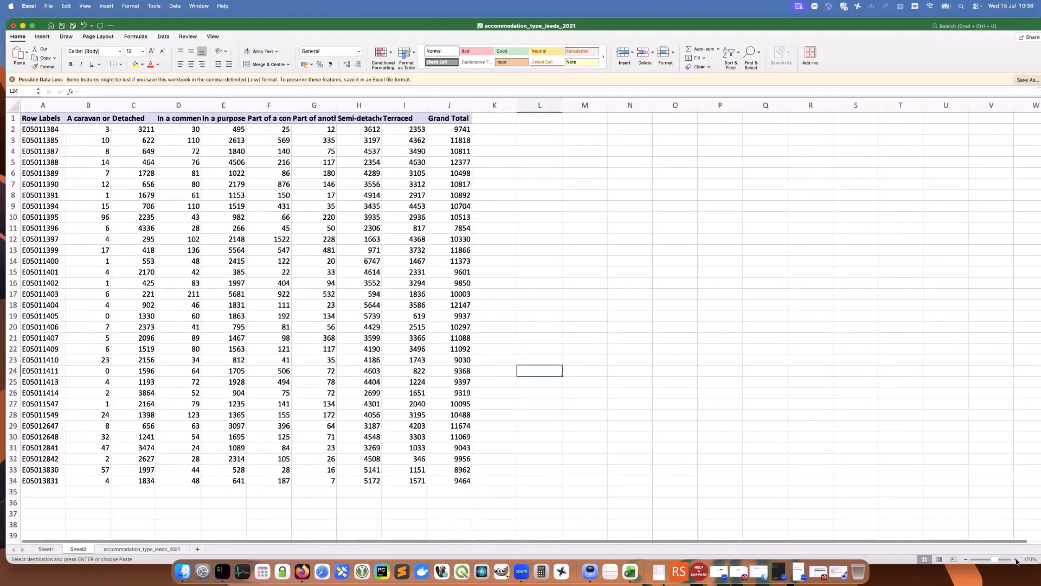
{"action": "left_click", "coordinate": [1016, 561]}
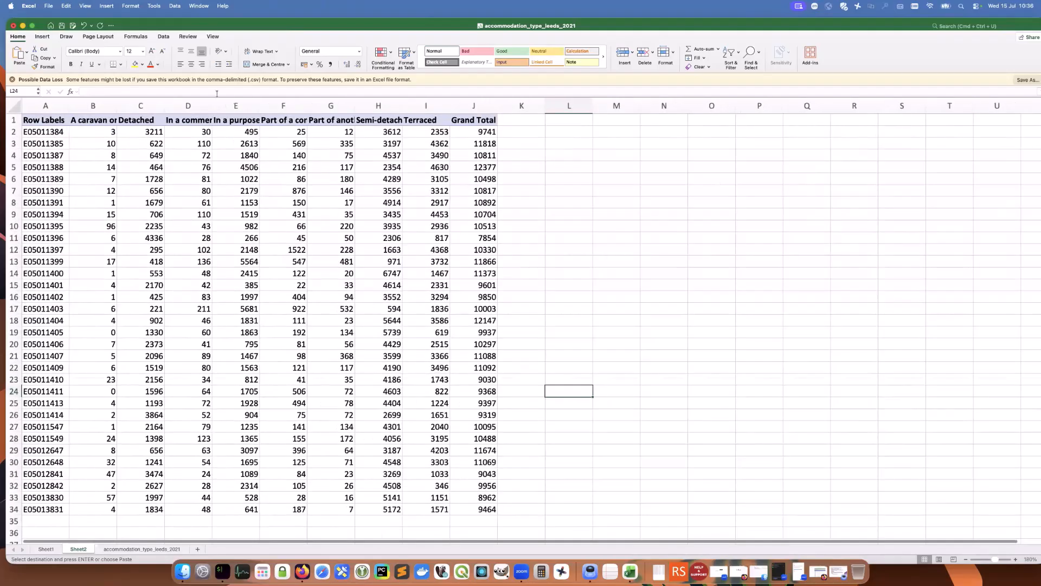
{"action": "double_click", "coordinate": [70, 104]}
{"action": "double_click", "coordinate": [116, 101]}
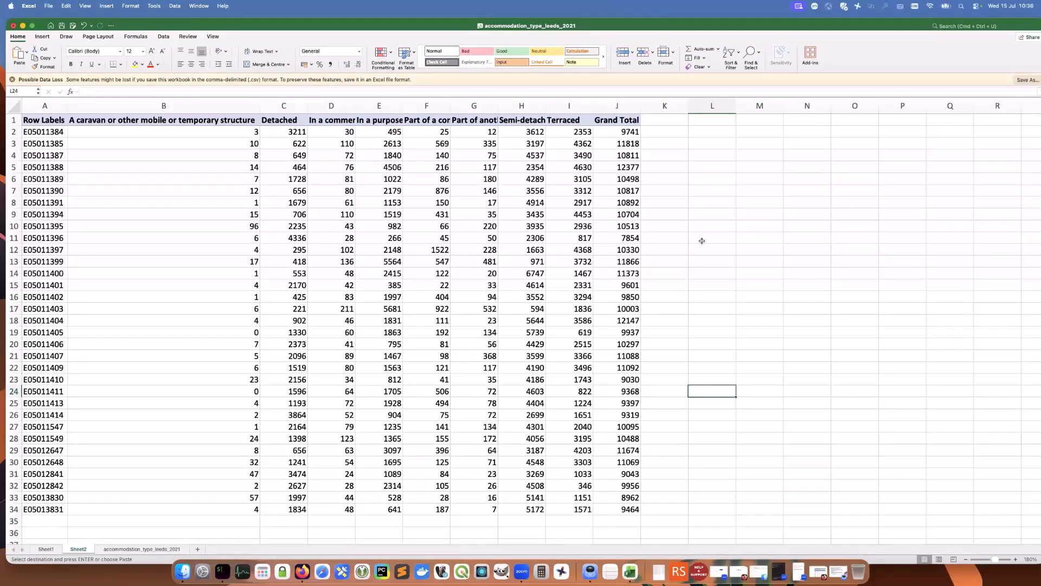
Rename the Row Labels header in cell A1 to WdGeoID
{"action": "left_click", "coordinate": [61, 121]}
{"action": "left_click", "coordinate": [123, 89]}
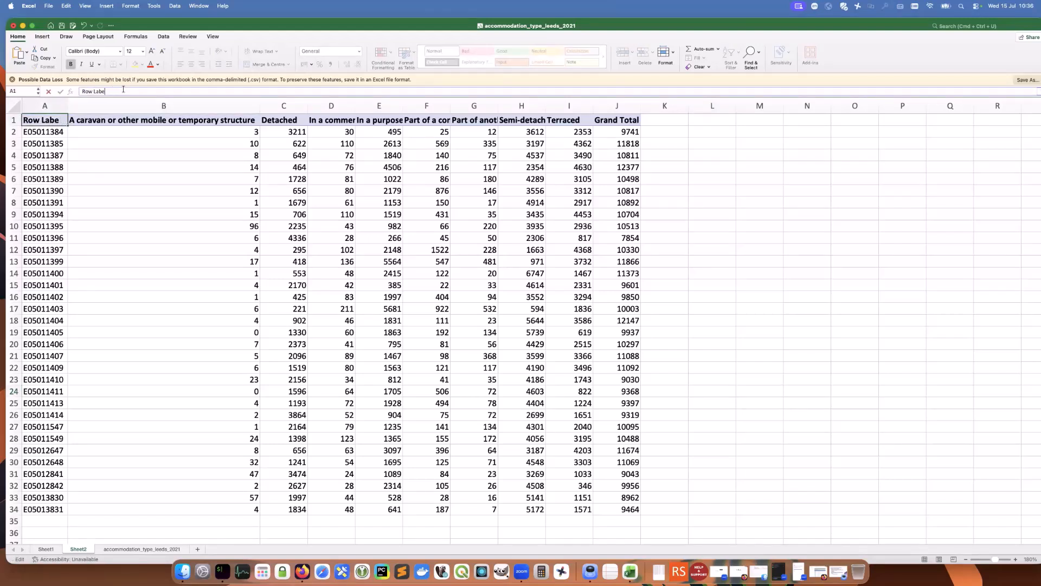
{"action": "key", "text": "BackSpace"}
{"action": "key", "text": "BackSpace"}
{"action": "key", "text": "BackSpace"}
{"action": "key", "text": "BackSpace"}
{"action": "key", "text": "BackSpace"}
{"action": "key", "text": "BackSpace"}
{"action": "key", "text": "BackSpace"}
{"action": "key", "text": "BackSpace"}
{"action": "type", "text": "WdGeoID"}
Replace the mobile or temporary structure header in cell B1 with caravan
{"action": "left_click", "coordinate": [102, 125]}
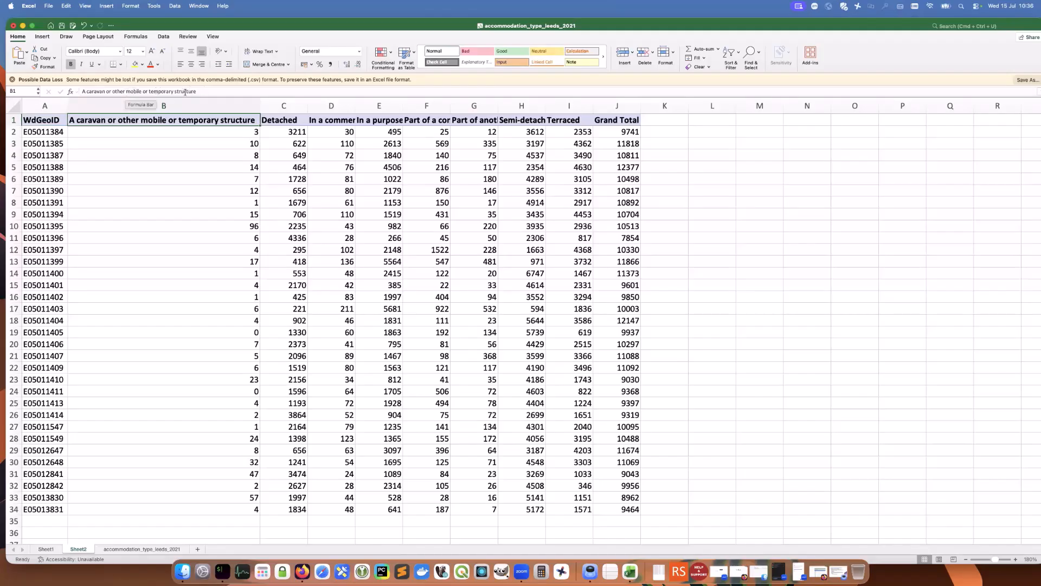
{"action": "left_click", "coordinate": [208, 92]}
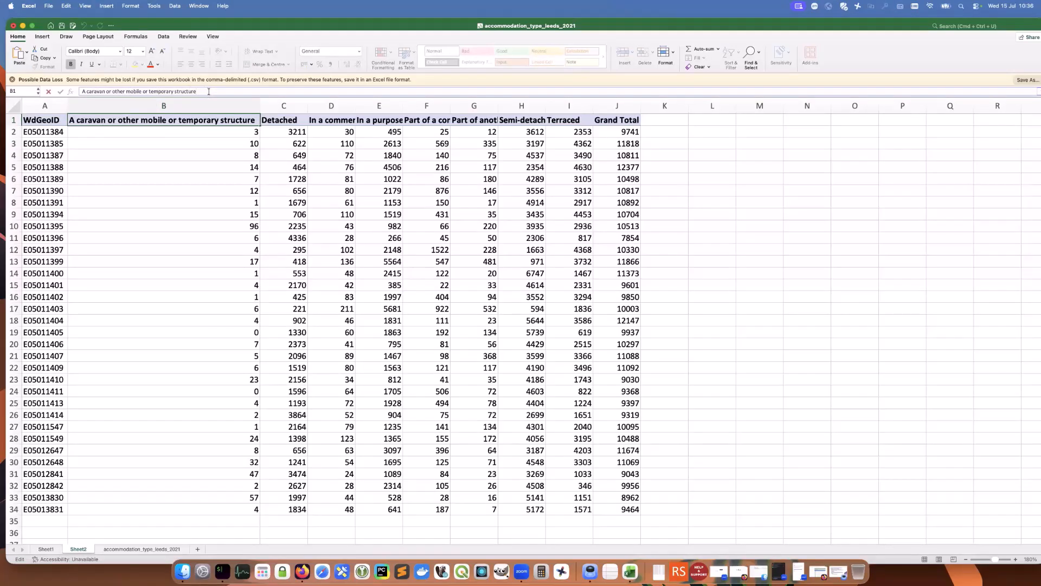
{"action": "key", "text": "BackSpace"}
{"action": "key", "text": "BackSpace"}
{"action": "key", "text": "BackSpace"}
{"action": "key", "text": "BackSpace"}
{"action": "key", "text": "BackSpace"}
{"action": "key", "text": "BackSpace"}
{"action": "key", "text": "BackSpace"}
{"action": "key", "text": "BackSpace"}
{"action": "key", "text": "BackSpace"}
{"action": "key", "text": "BackSpace"}
{"action": "key", "text": "BackSpace"}
{"action": "key", "text": "BackSpace"}
{"action": "key", "text": "BackSpace"}
{"action": "key", "text": "BackSpace"}
{"action": "key", "text": "BackSpace"}
{"action": "key", "text": "BackSpace"}
{"action": "key", "text": "BackSpace"}
{"action": "key", "text": "BackSpace"}
{"action": "key", "text": "BackSpace"}
{"action": "key", "text": "BackSpace"}
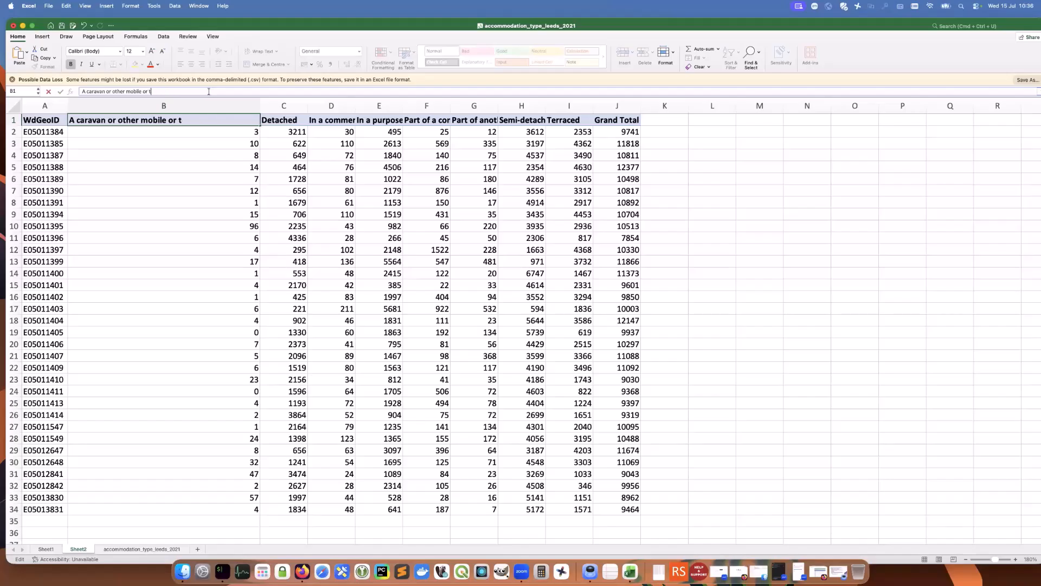
{"action": "key", "text": "BackSpace"}
{"action": "key", "text": "BackSpace"}
{"action": "key", "text": "BackSpace"}
{"action": "key", "text": "BackSpace"}
{"action": "key", "text": "BackSpace"}
{"action": "key", "text": "BackSpace"}
{"action": "key", "text": "BackSpace"}
{"action": "key", "text": "BackSpace"}
{"action": "key", "text": "BackSpace"}
{"action": "key", "text": "BackSpace"}
{"action": "key", "text": "BackSpace"}
{"action": "key", "text": "BackSpace"}
{"action": "key", "text": "BackSpace"}
{"action": "key", "text": "BackSpace"}
{"action": "key", "text": "BackSpace"}
{"action": "key", "text": "BackSpace"}
{"action": "key", "text": "BackSpace"}
{"action": "key", "text": "BackSpace"}
{"action": "key", "text": "BackSpace"}
{"action": "key", "text": "BackSpace"}
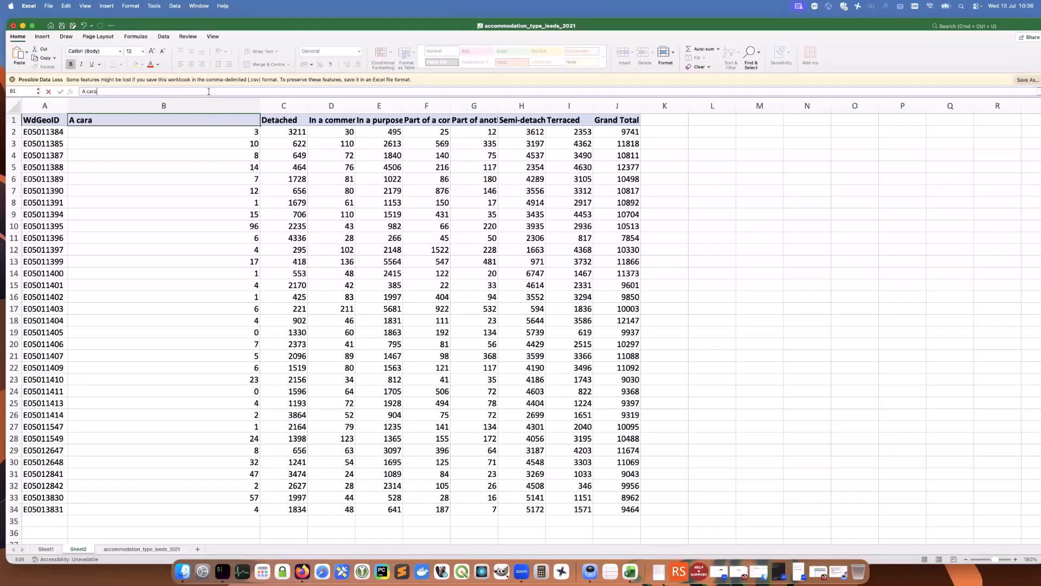
{"action": "type", "text": "caravan"}
{"action": "key", "text": "Tab"}
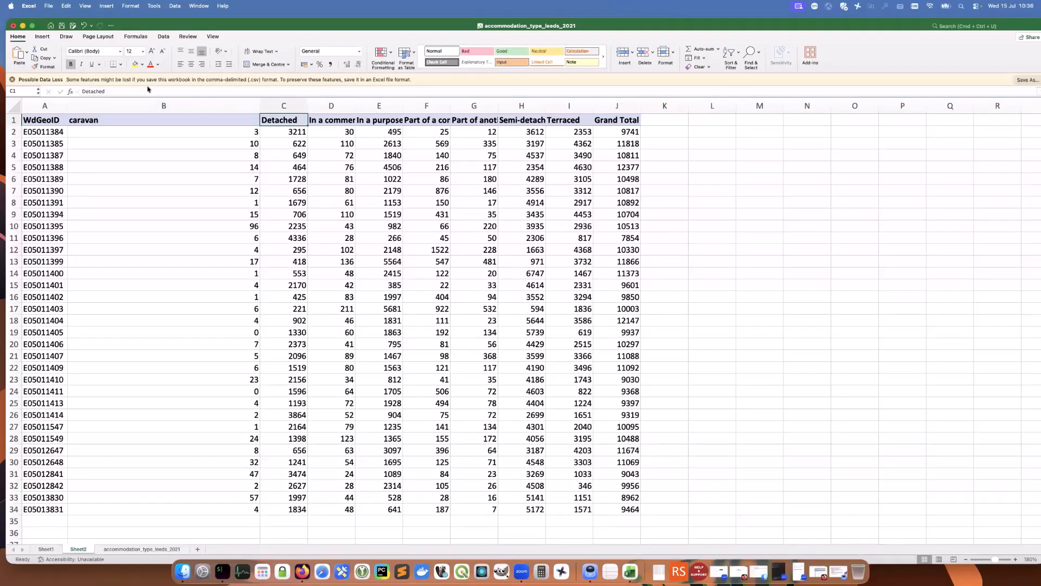
Change the header in cell C1 to lowercase detached
{"action": "left_click", "coordinate": [144, 92]}
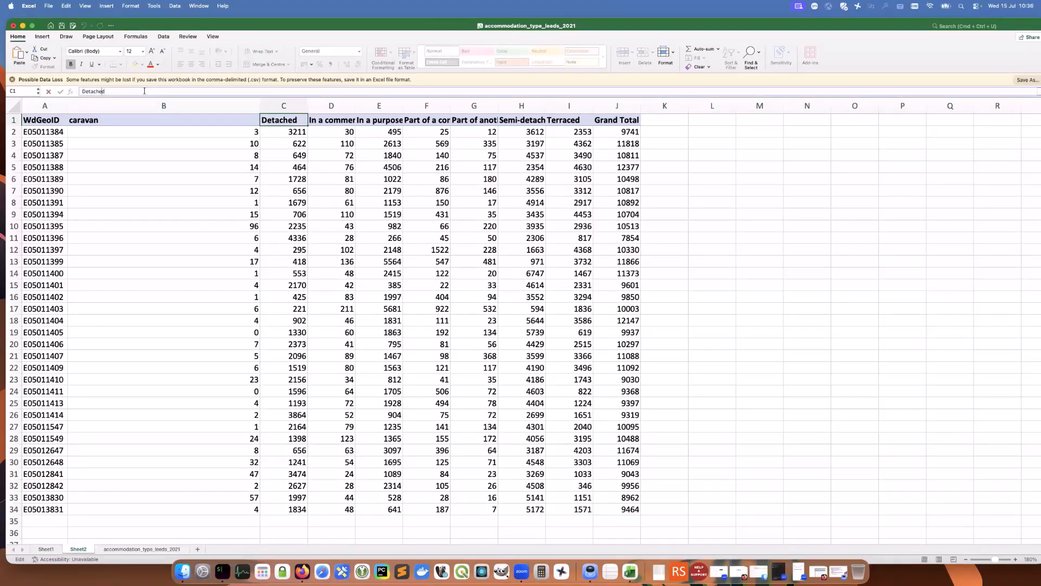
{"action": "key", "text": "BackSpace"}
{"action": "type", "text": "d"}
Rename the commercial building header in cell D1 to commb and fit column D's width to its contents
{"action": "left_click", "coordinate": [354, 103]}
{"action": "double_click", "coordinate": [355, 104]}
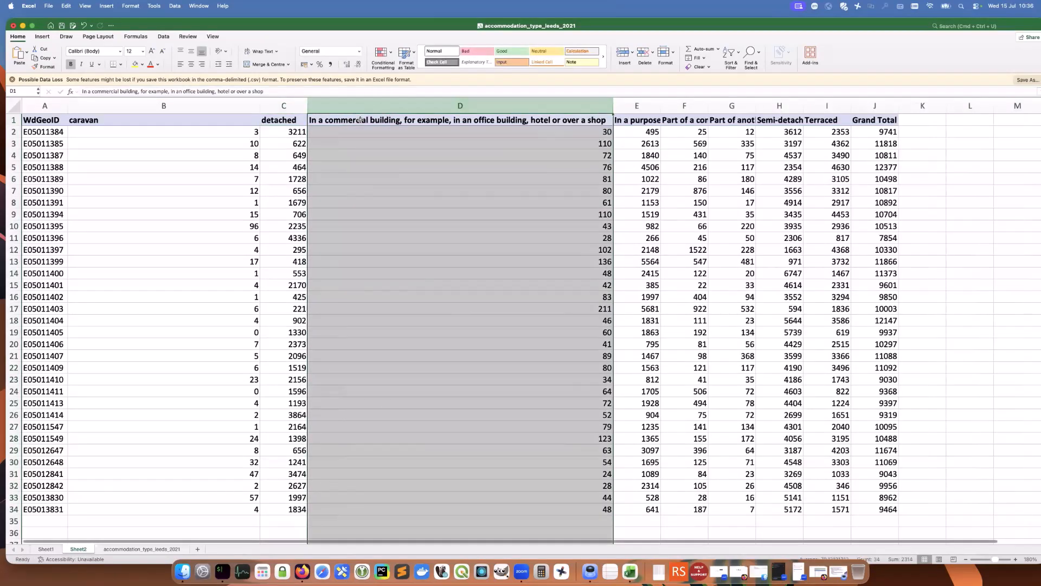
{"action": "left_click", "coordinate": [337, 119]}
{"action": "left_click", "coordinate": [265, 92]}
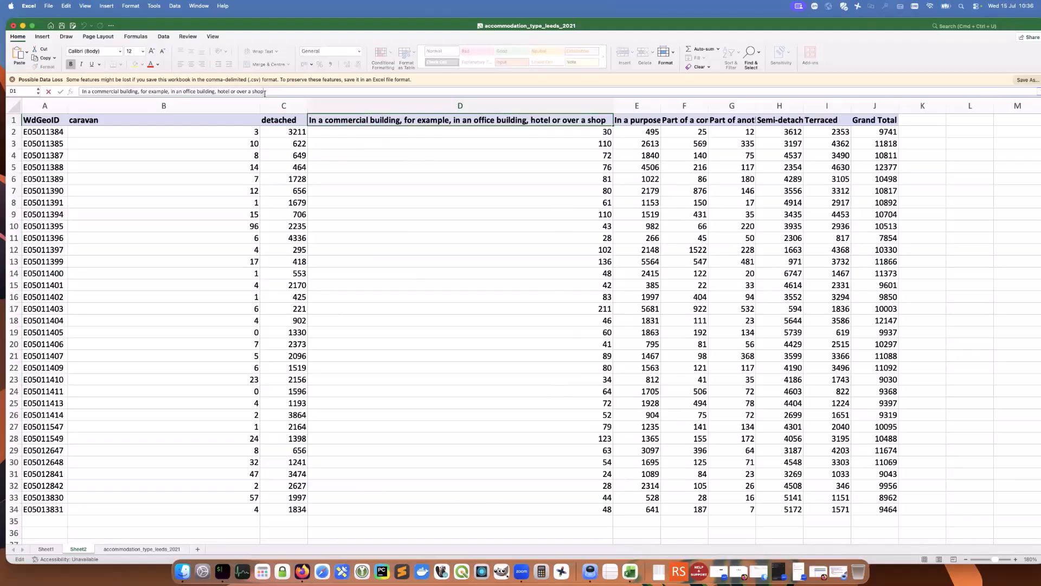
{"action": "key", "text": "shift+Left"}
{"action": "key", "text": "shift+Left"}
{"action": "key", "text": "shift+Left"}
{"action": "key", "text": "shift+Left"}
{"action": "key", "text": "shift+Left"}
{"action": "key", "text": "shift+Left"}
{"action": "key", "text": "shift+Left"}
{"action": "key", "text": "shift+Left"}
{"action": "key", "text": "shift+Left"}
{"action": "key", "text": "shift+Left"}
{"action": "key", "text": "shift+Left"}
{"action": "key", "text": "shift+Left"}
{"action": "key", "text": "shift+Left"}
{"action": "key", "text": "shift+Left"}
{"action": "key", "text": "shift+Left"}
{"action": "key", "text": "shift+Left"}
{"action": "key", "text": "shift+Left"}
{"action": "key", "text": "shift+Left"}
{"action": "key", "text": "shift+Left"}
{"action": "key", "text": "shift+Left"}
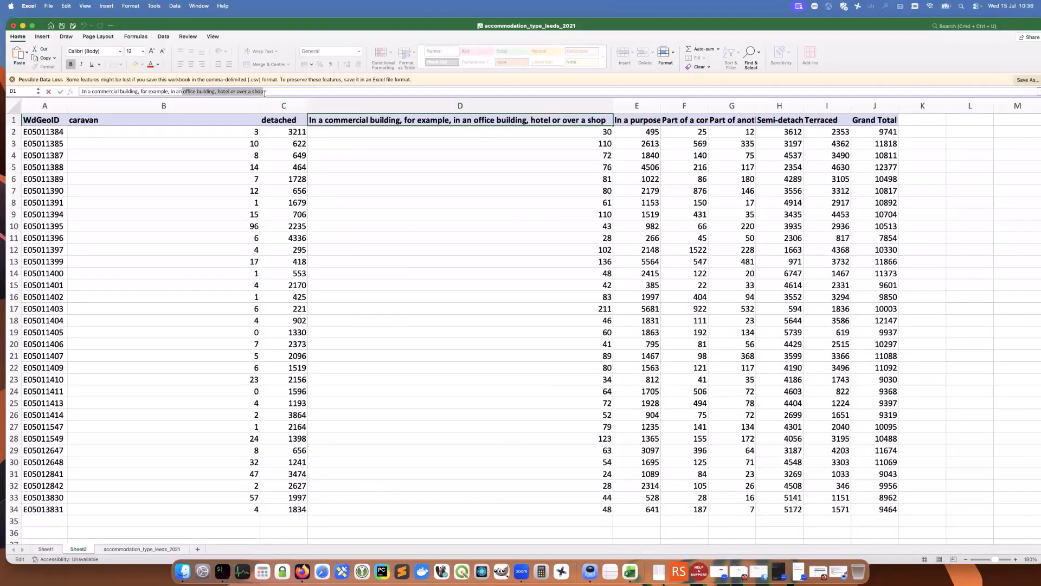
{"action": "key", "text": "shift+Left"}
{"action": "key", "text": "shift+Left"}
{"action": "key", "text": "shift+Left"}
{"action": "key", "text": "shift+Left"}
{"action": "key", "text": "shift+Left"}
{"action": "key", "text": "shift+Left"}
{"action": "key", "text": "shift+Left"}
{"action": "key", "text": "shift+Left"}
{"action": "key", "text": "shift+Left"}
{"action": "key", "text": "shift+Left"}
{"action": "key", "text": "shift+Left"}
{"action": "key", "text": "shift+Left"}
{"action": "key", "text": "shift+Left"}
{"action": "key", "text": "shift+Left"}
{"action": "key", "text": "shift+Left"}
{"action": "key", "text": "shift+Left"}
{"action": "key", "text": "shift+Left"}
{"action": "key", "text": "shift+Left"}
{"action": "key", "text": "shift+Left"}
{"action": "key", "text": "shift+Left"}
{"action": "key", "text": "shift+Left"}
{"action": "key", "text": "shift+Left"}
{"action": "key", "text": "shift+Left"}
{"action": "key", "text": "shift+Left"}
{"action": "key", "text": "shift+Left"}
{"action": "key", "text": "shift+Left"}
{"action": "key", "text": "shift+Left"}
{"action": "key", "text": "shift+Left"}
{"action": "key", "text": "shift+Left"}
{"action": "key", "text": "shift+Left"}
{"action": "key", "text": "shift+Left"}
{"action": "key", "text": "shift+Left"}
{"action": "key", "text": "shift+Left"}
{"action": "key", "text": "shift+Left"}
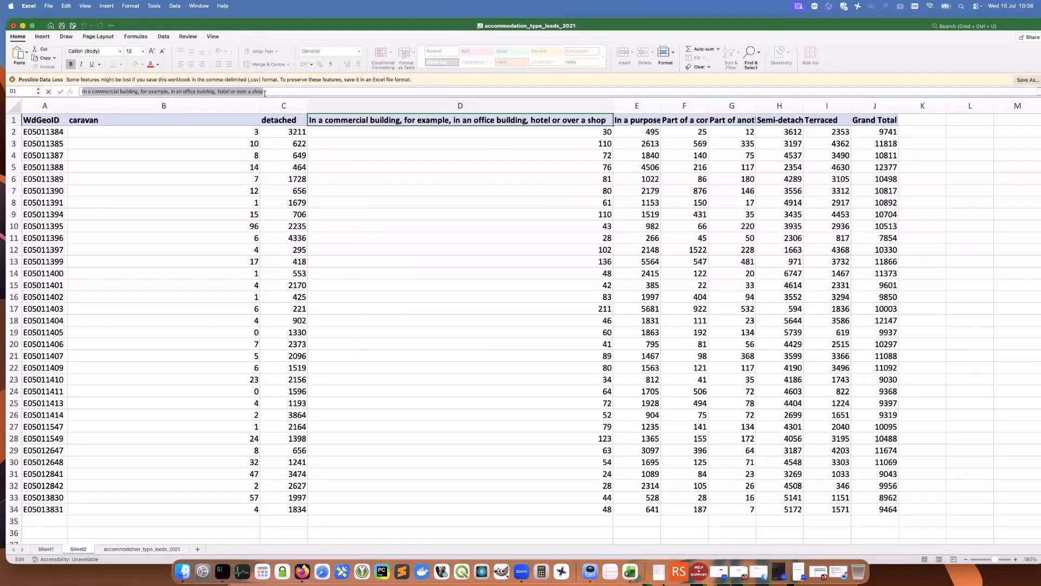
{"action": "type", "text": "commb"}
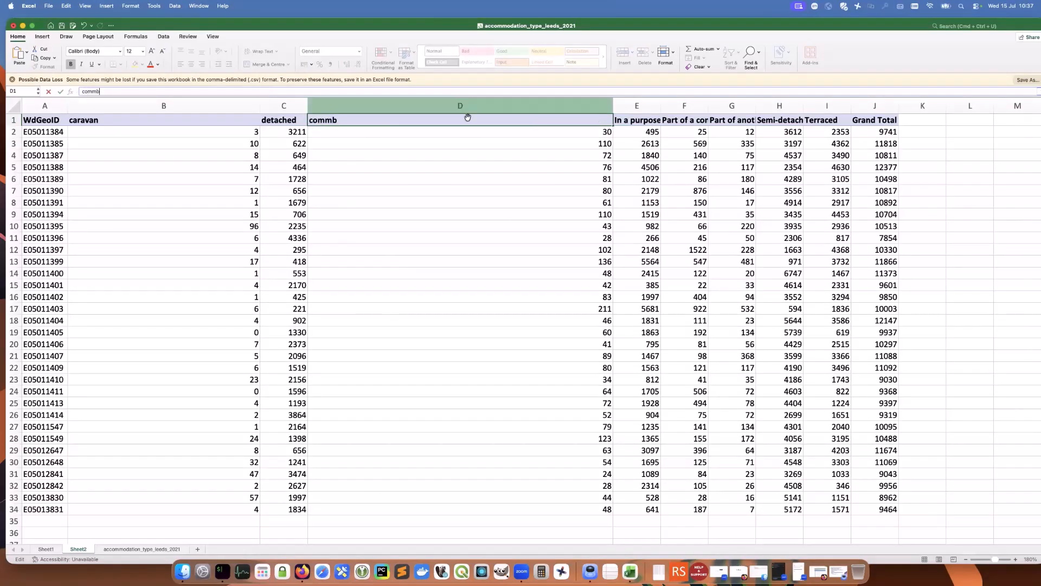
{"action": "left_click", "coordinate": [453, 190]}
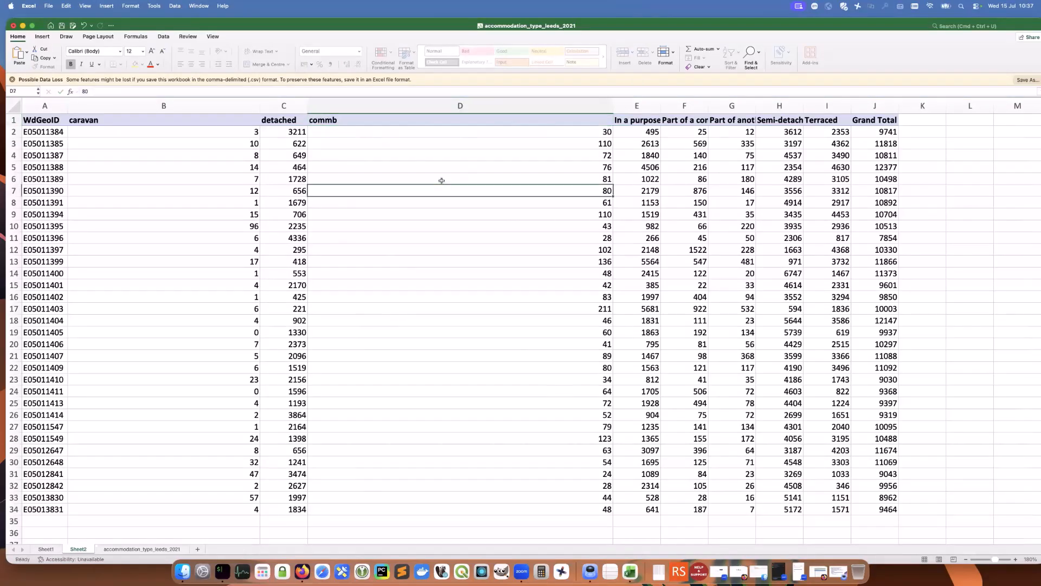
{"action": "double_click", "coordinate": [613, 105]}
Rename the purpose-built block of flats header in cell E1 to flat
{"action": "left_click", "coordinate": [377, 125]}
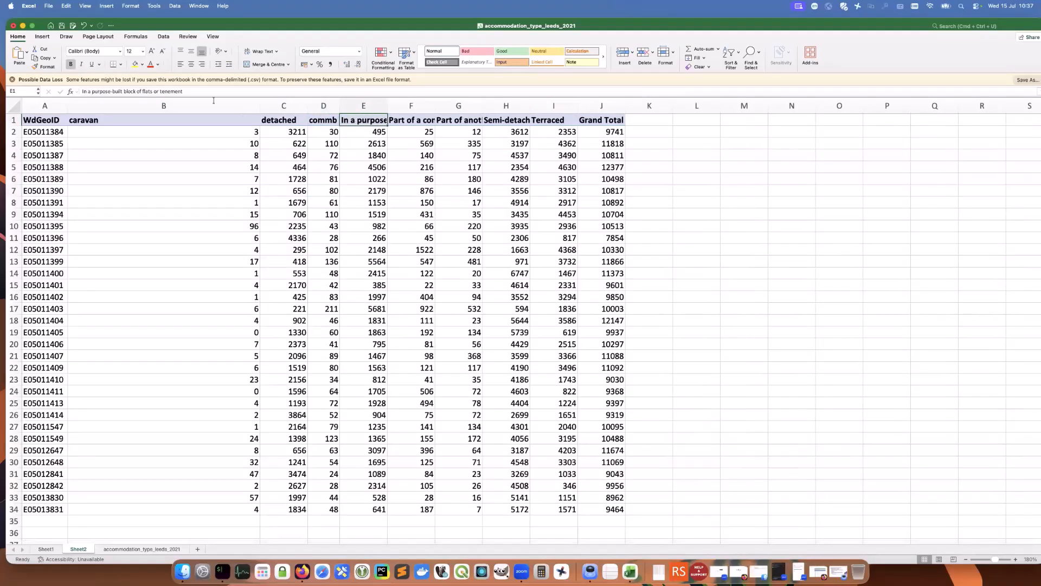
{"action": "left_click_drag", "start_coordinate": [185, 91], "coordinate": [79, 91]}
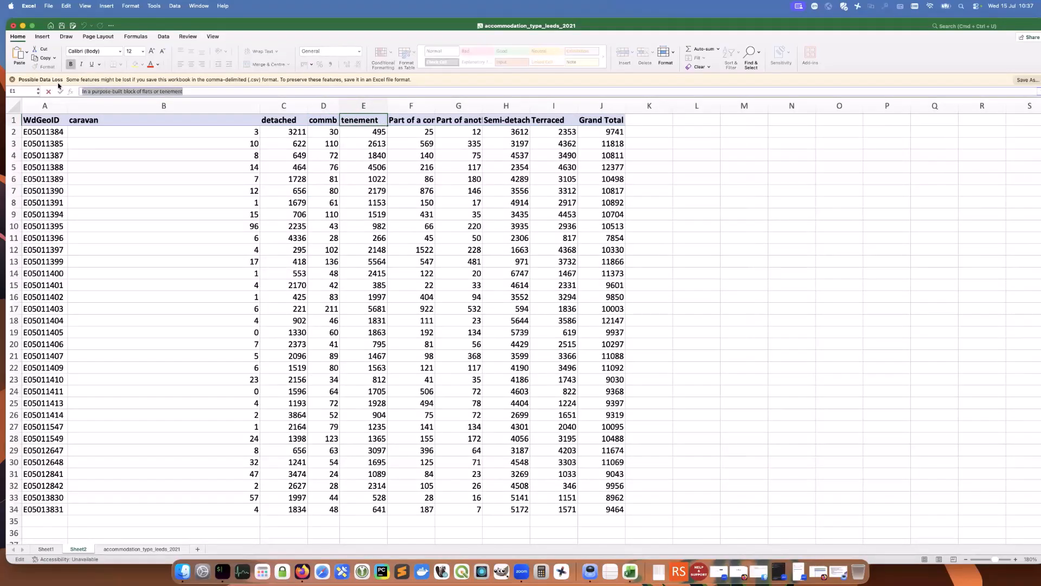
{"action": "type", "text": "f"}
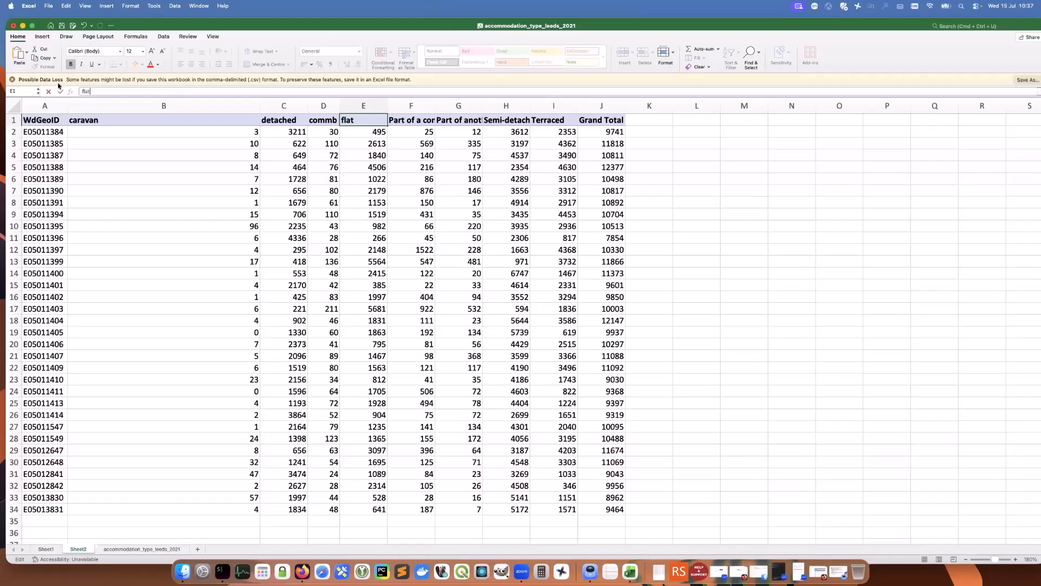
{"action": "type", "text": "lat"}
{"action": "left_click_drag", "start_coordinate": [382, 178], "coordinate": [428, 179]}
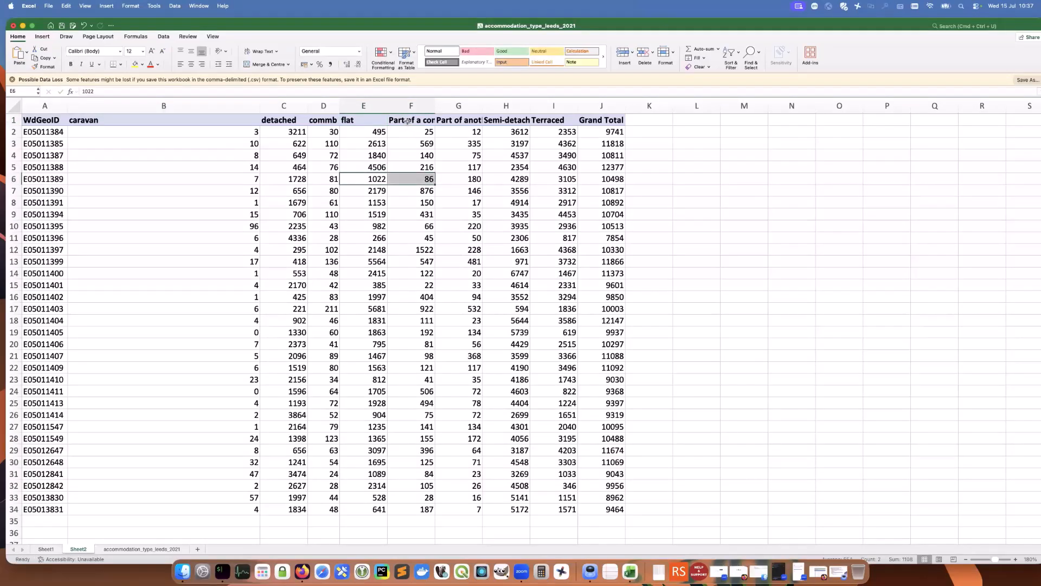
Rename the converted or shared house header in cell F1 to sharedh
{"action": "left_click", "coordinate": [407, 121]}
{"action": "left_click", "coordinate": [257, 92]}
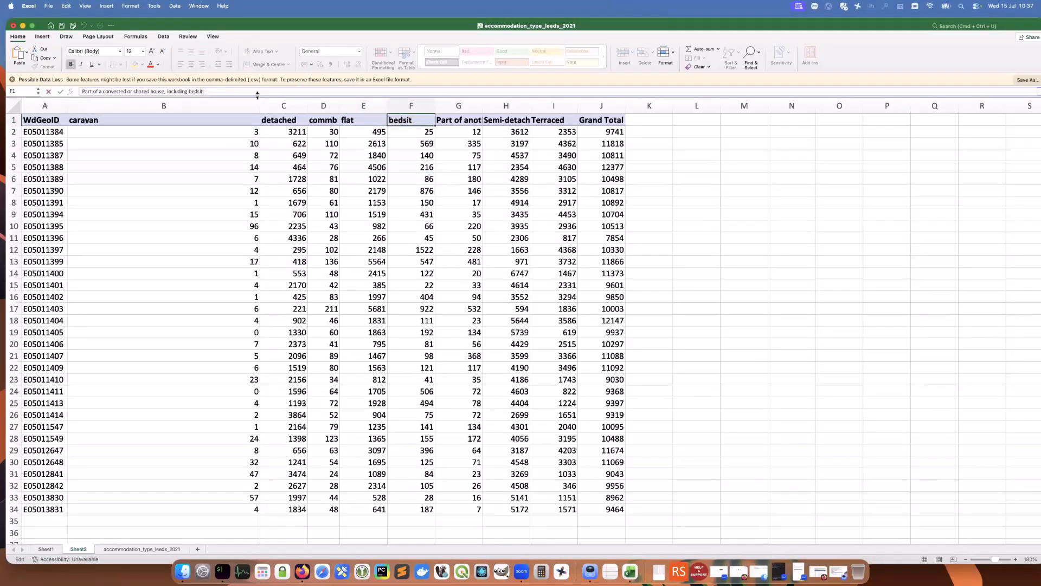
{"action": "key", "text": "BackSpace"}
{"action": "key", "text": "BackSpace"}
{"action": "key", "text": "BackSpace"}
{"action": "key", "text": "BackSpace"}
{"action": "key", "text": "BackSpace"}
{"action": "key", "text": "BackSpace"}
{"action": "key", "text": "BackSpace"}
{"action": "key", "text": "BackSpace"}
{"action": "key", "text": "BackSpace"}
{"action": "key", "text": "BackSpace"}
{"action": "key", "text": "BackSpace"}
{"action": "key", "text": "BackSpace"}
{"action": "key", "text": "BackSpace"}
{"action": "key", "text": "BackSpace"}
{"action": "key", "text": "BackSpace"}
{"action": "key", "text": "BackSpace"}
{"action": "key", "text": "BackSpace"}
{"action": "key", "text": "BackSpace"}
{"action": "key", "text": "BackSpace"}
{"action": "key", "text": "BackSpace"}
{"action": "key", "text": "BackSpace"}
{"action": "key", "text": "BackSpace"}
{"action": "key", "text": "BackSpace"}
{"action": "key", "text": "BackSpace"}
{"action": "key", "text": "BackSpace"}
{"action": "key", "text": "BackSpace"}
{"action": "key", "text": "BackSpace"}
{"action": "key", "text": "BackSpace"}
{"action": "key", "text": "BackSpace"}
{"action": "key", "text": "BackSpace"}
{"action": "key", "text": "BackSpace"}
{"action": "key", "text": "BackSpace"}
{"action": "key", "text": "BackSpace"}
{"action": "key", "text": "BackSpace"}
{"action": "key", "text": "BackSpace"}
{"action": "key", "text": "BackSpace"}
{"action": "key", "text": "BackSpace"}
{"action": "key", "text": "BackSpace"}
{"action": "key", "text": "BackSpace"}
{"action": "key", "text": "BackSpace"}
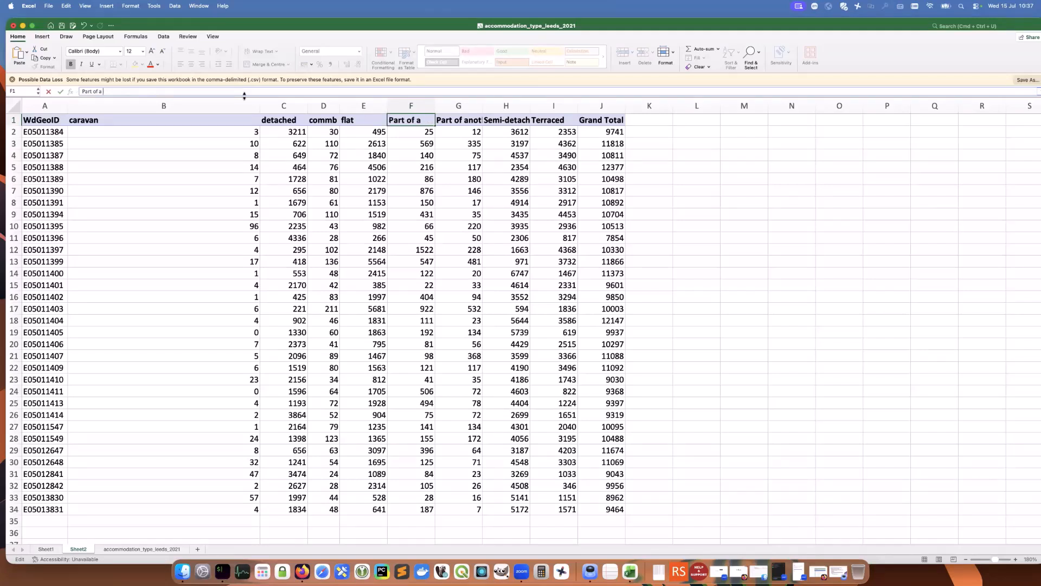
{"action": "key", "text": "BackSpace"}
{"action": "key", "text": "BackSpace"}
{"action": "key", "text": "BackSpace"}
{"action": "key", "text": "BackSpace"}
{"action": "type", "text": "sharedh"}
{"action": "key", "text": "Tab"}
Replace the header for part of another converted building in cell G1 with schchwh
{"action": "left_click", "coordinate": [278, 90]}
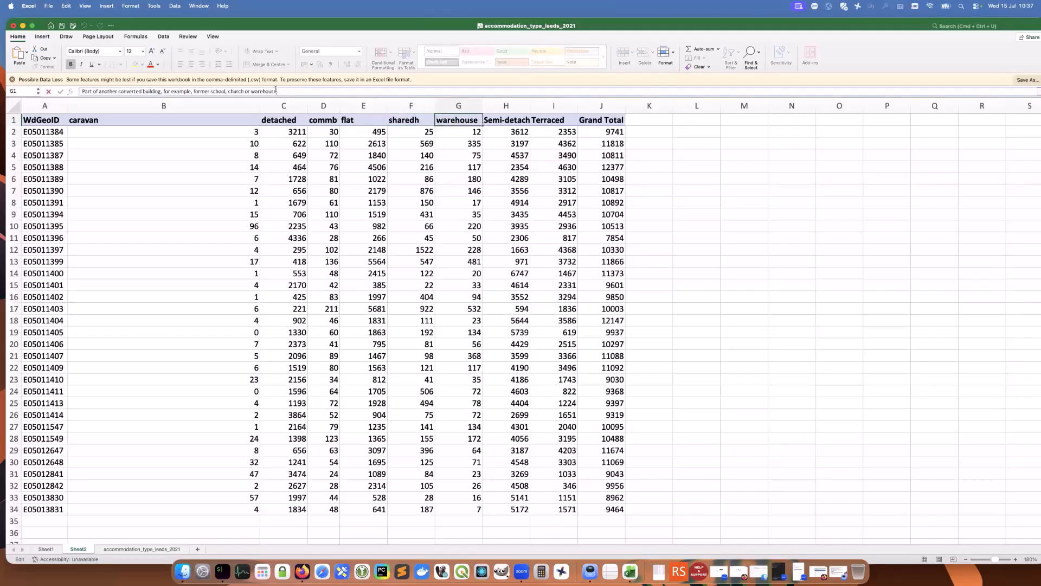
{"action": "key", "text": "BackSpace"}
{"action": "key", "text": "BackSpace"}
{"action": "key", "text": "BackSpace"}
{"action": "key", "text": "BackSpace"}
{"action": "key", "text": "BackSpace"}
{"action": "key", "text": "BackSpace"}
{"action": "key", "text": "BackSpace"}
{"action": "key", "text": "BackSpace"}
{"action": "key", "text": "BackSpace"}
{"action": "key", "text": "BackSpace"}
{"action": "key", "text": "BackSpace"}
{"action": "key", "text": "BackSpace"}
{"action": "key", "text": "BackSpace"}
{"action": "key", "text": "BackSpace"}
{"action": "key", "text": "BackSpace"}
{"action": "key", "text": "BackSpace"}
{"action": "key", "text": "BackSpace"}
{"action": "key", "text": "BackSpace"}
{"action": "key", "text": "BackSpace"}
{"action": "key", "text": "BackSpace"}
{"action": "key", "text": "BackSpace"}
{"action": "key", "text": "BackSpace"}
{"action": "key", "text": "BackSpace"}
{"action": "key", "text": "BackSpace"}
{"action": "key", "text": "BackSpace"}
{"action": "key", "text": "BackSpace"}
{"action": "key", "text": "BackSpace"}
{"action": "key", "text": "BackSpace"}
{"action": "key", "text": "BackSpace"}
{"action": "key", "text": "BackSpace"}
{"action": "key", "text": "BackSpace"}
{"action": "key", "text": "BackSpace"}
{"action": "key", "text": "BackSpace"}
{"action": "key", "text": "BackSpace"}
{"action": "key", "text": "BackSpace"}
{"action": "key", "text": "BackSpace"}
{"action": "key", "text": "BackSpace"}
{"action": "key", "text": "BackSpace"}
{"action": "key", "text": "BackSpace"}
{"action": "key", "text": "BackSpace"}
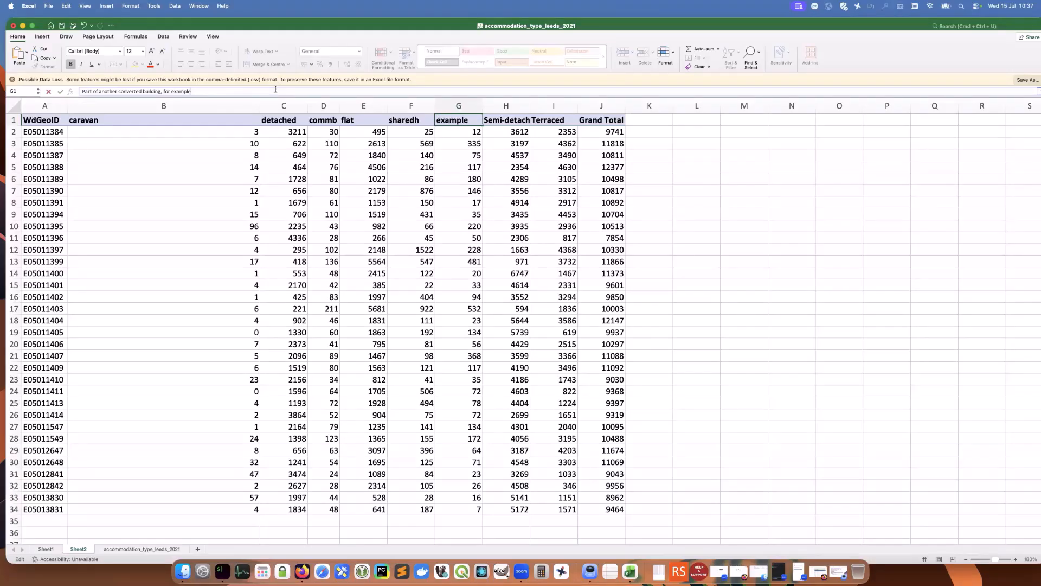
{"action": "key", "text": "BackSpace"}
{"action": "key", "text": "BackSpace"}
{"action": "key", "text": "BackSpace"}
{"action": "key", "text": "BackSpace"}
{"action": "key", "text": "BackSpace"}
{"action": "key", "text": "BackSpace"}
{"action": "key", "text": "BackSpace"}
{"action": "key", "text": "BackSpace"}
{"action": "key", "text": "BackSpace"}
{"action": "key", "text": "BackSpace"}
{"action": "key", "text": "BackSpace"}
{"action": "key", "text": "BackSpace"}
{"action": "key", "text": "BackSpace"}
{"action": "key", "text": "BackSpace"}
{"action": "key", "text": "BackSpace"}
{"action": "key", "text": "BackSpace"}
{"action": "key", "text": "BackSpace"}
{"action": "key", "text": "BackSpace"}
{"action": "key", "text": "BackSpace"}
{"action": "key", "text": "BackSpace"}
{"action": "key", "text": "BackSpace"}
{"action": "key", "text": "BackSpace"}
{"action": "key", "text": "BackSpace"}
{"action": "key", "text": "BackSpace"}
{"action": "key", "text": "BackSpace"}
{"action": "key", "text": "BackSpace"}
{"action": "key", "text": "BackSpace"}
{"action": "key", "text": "BackSpace"}
{"action": "key", "text": "BackSpace"}
{"action": "key", "text": "BackSpace"}
{"action": "key", "text": "BackSpace"}
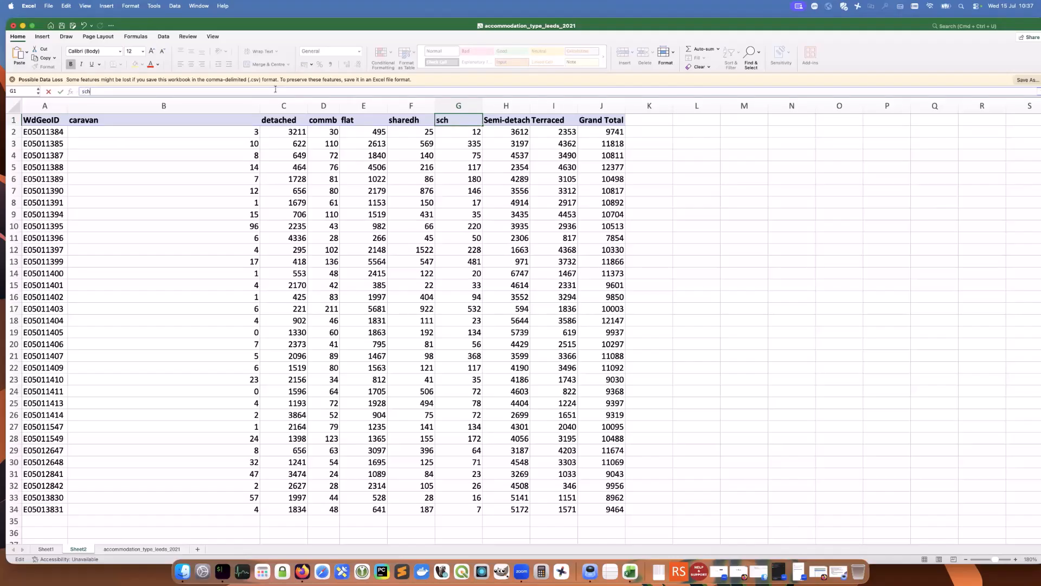
{"action": "type", "text": "schchwh"}
{"action": "key", "text": "Tab"}
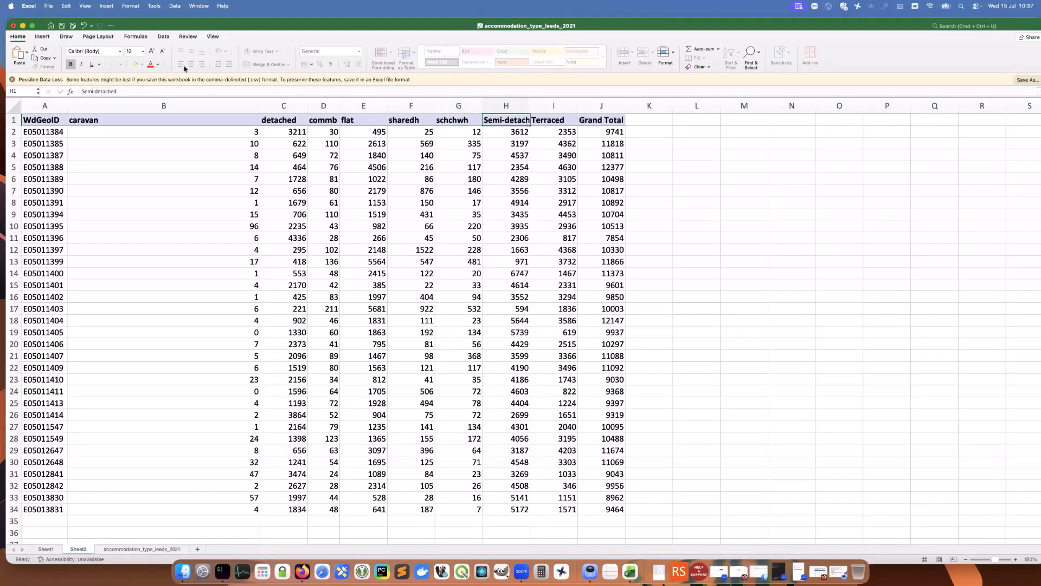
Shorten the semi-detached header in cell H1 to semidet
{"action": "left_click", "coordinate": [162, 91]}
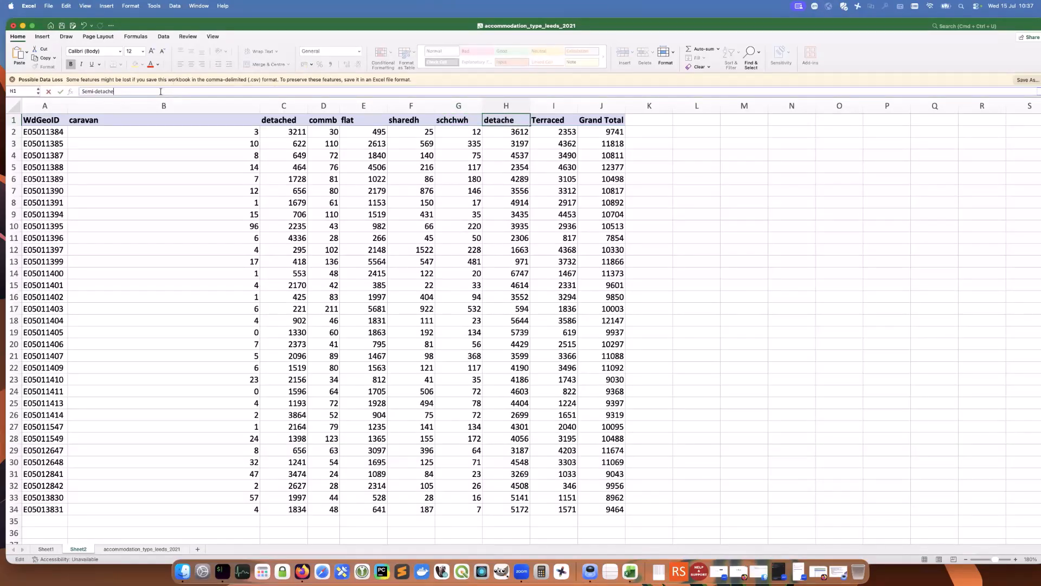
{"action": "key", "text": "BackSpace"}
{"action": "key", "text": "BackSpace"}
{"action": "key", "text": "BackSpace"}
{"action": "key", "text": "BackSpace"}
{"action": "key", "text": "BackSpace"}
{"action": "key", "text": "BackSpace"}
{"action": "key", "text": "BackSpace"}
{"action": "key", "text": "BackSpace"}
{"action": "key", "text": "BackSpace"}
{"action": "key", "text": "BackSpace"}
{"action": "key", "text": "BackSpace"}
{"action": "key", "text": "BackSpace"}
{"action": "type", "text": "s"}
{"action": "type", "text": "eem"}
{"action": "key", "text": "BackSpace"}
{"action": "key", "text": "BackSpace"}
Change the terraced header in cell I1 to lowercase terrace
{"action": "left_click", "coordinate": [561, 122]}
{"action": "left_click", "coordinate": [134, 93]}
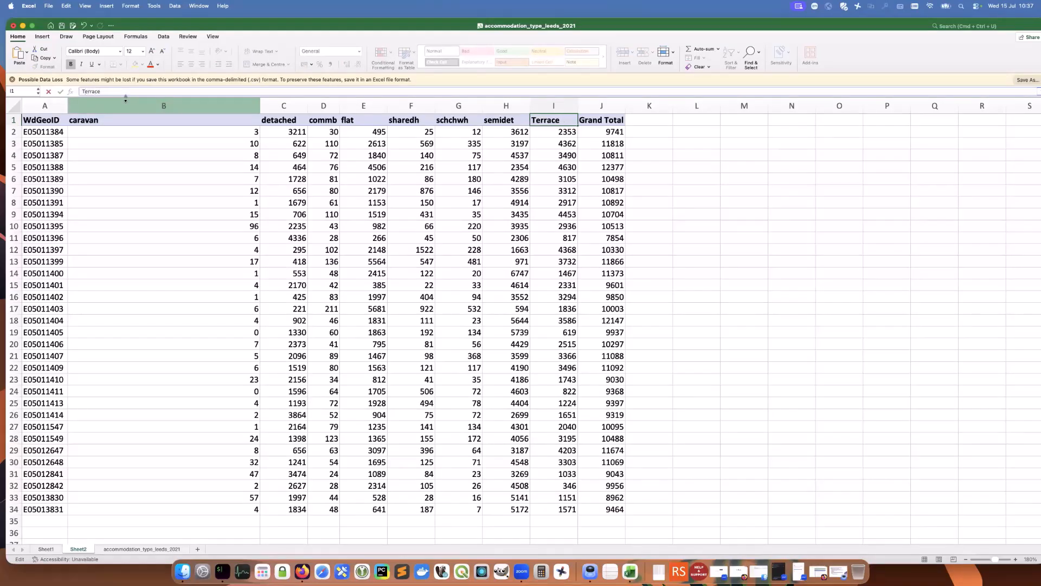
{"action": "key", "text": "BackSpace"}
{"action": "type", "text": "t"}
Rename the grand total header in cell J1 to total and fit column B's width to its contents
{"action": "left_click", "coordinate": [593, 122]}
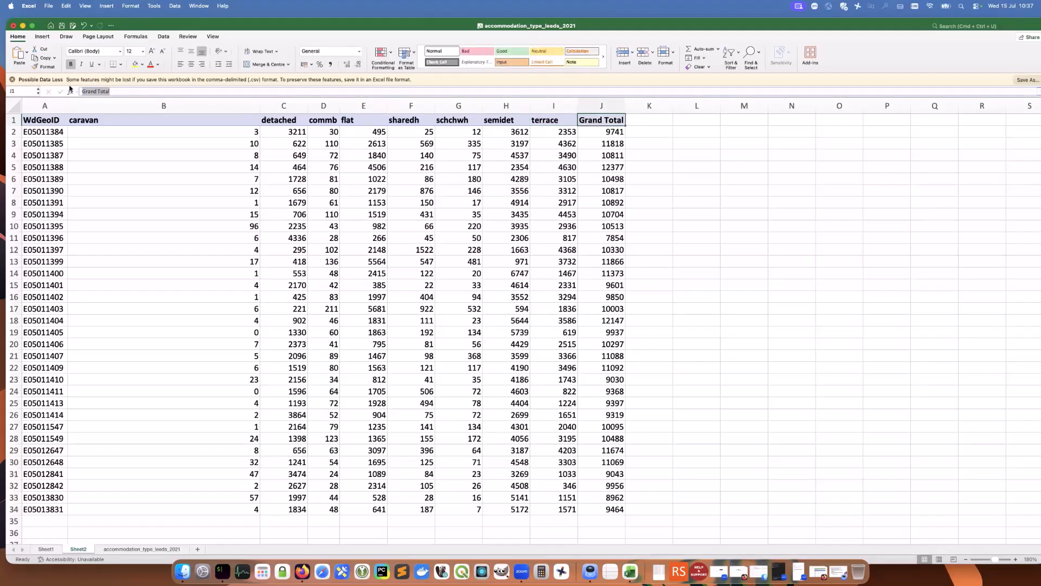
{"action": "type", "text": "y"}
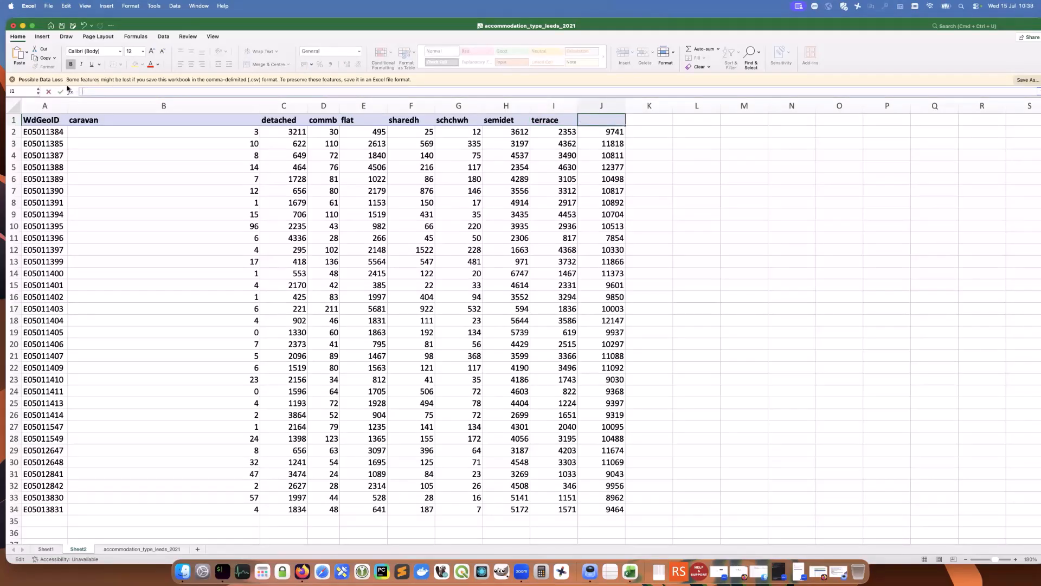
{"action": "type", "text": "otal"}
{"action": "left_click", "coordinate": [744, 247]}
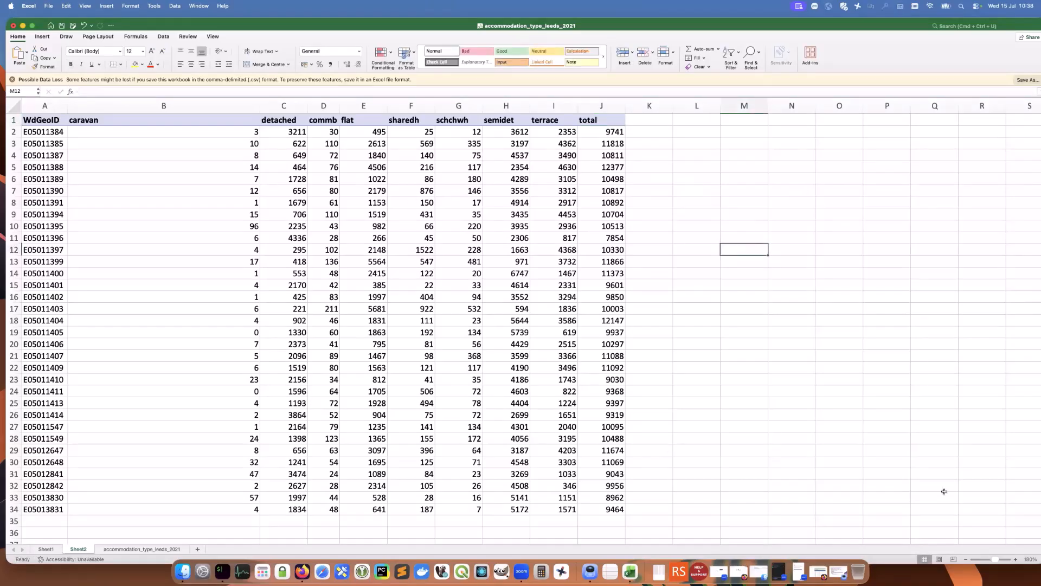
{"action": "left_click", "coordinate": [966, 559]}
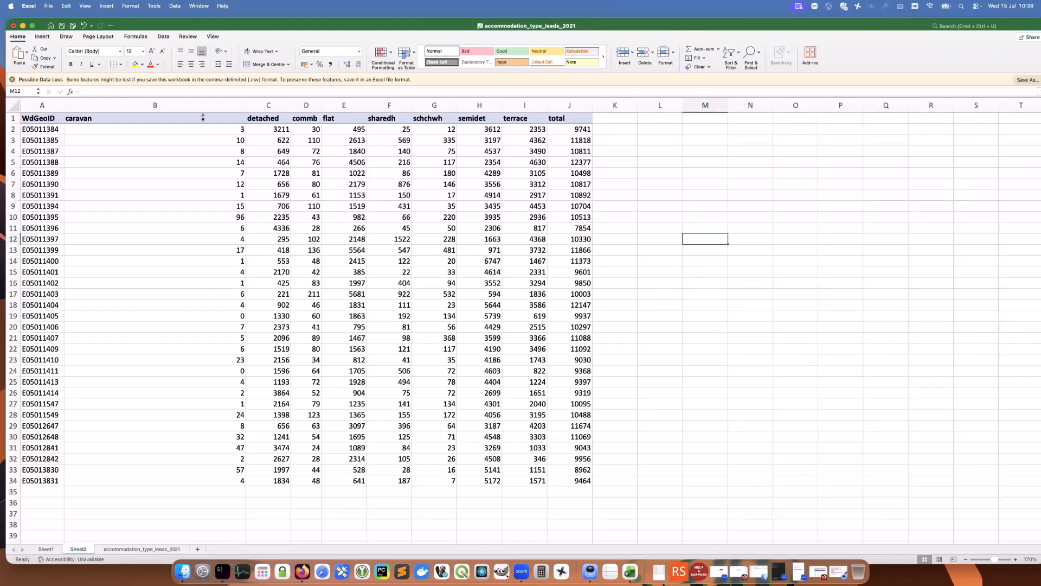
{"action": "double_click", "coordinate": [246, 105]}
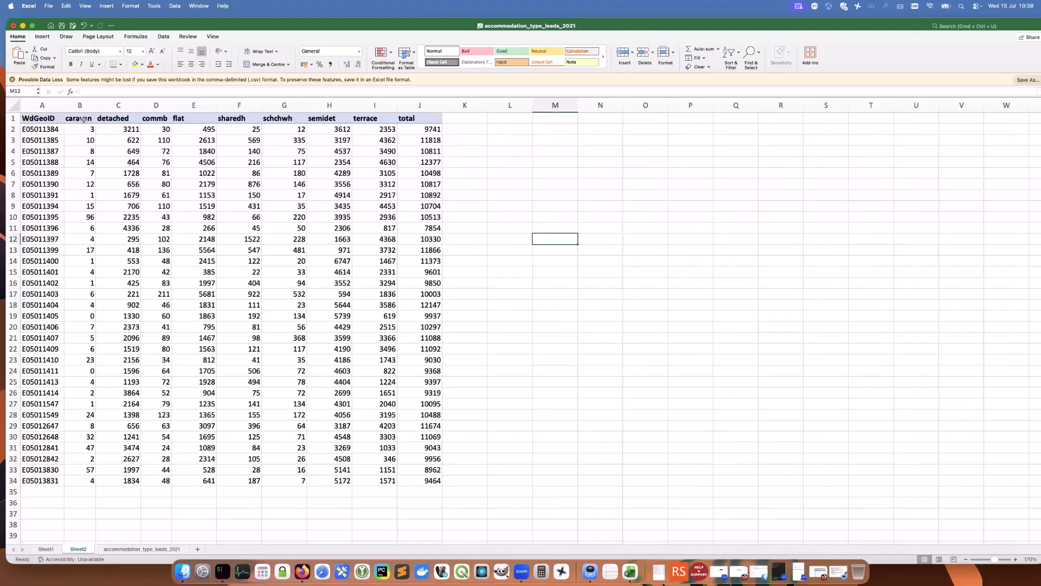
Copy the accommodation type headers from B1:I1 and paste them beside the total column, starting in cell K1
{"action": "left_click_drag", "start_coordinate": [82, 119], "coordinate": [374, 120]}
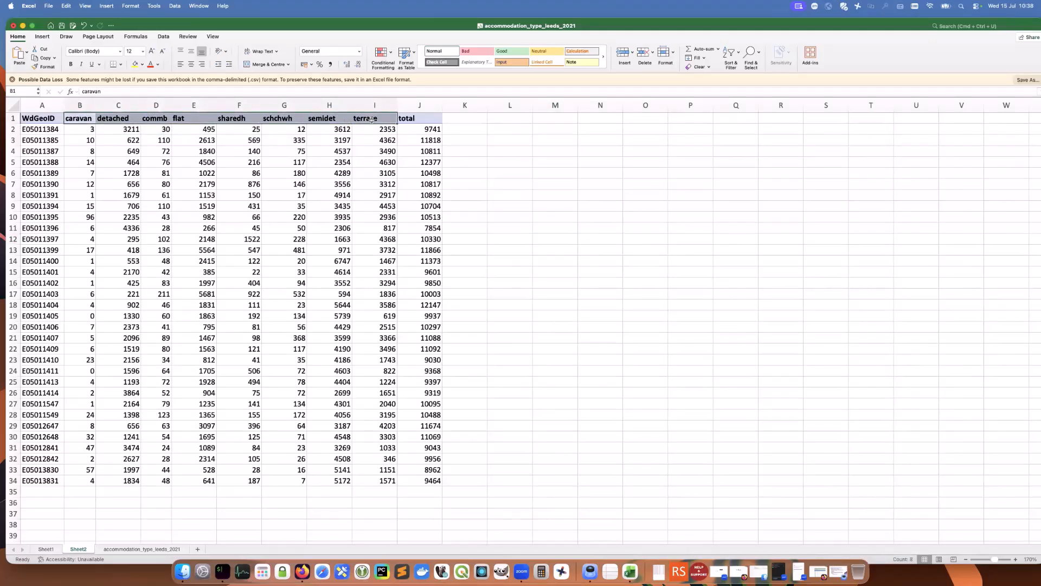
{"action": "right_click", "coordinate": [375, 121]}
{"action": "left_click", "coordinate": [399, 137]}
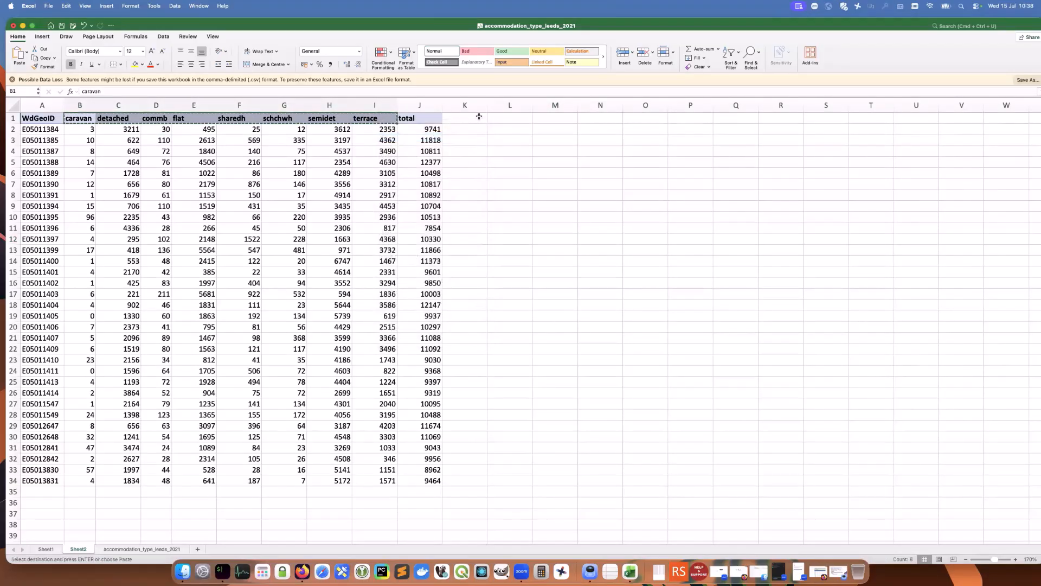
{"action": "left_click", "coordinate": [477, 120]}
{"action": "right_click", "coordinate": [478, 119]}
{"action": "left_click", "coordinate": [491, 144]}
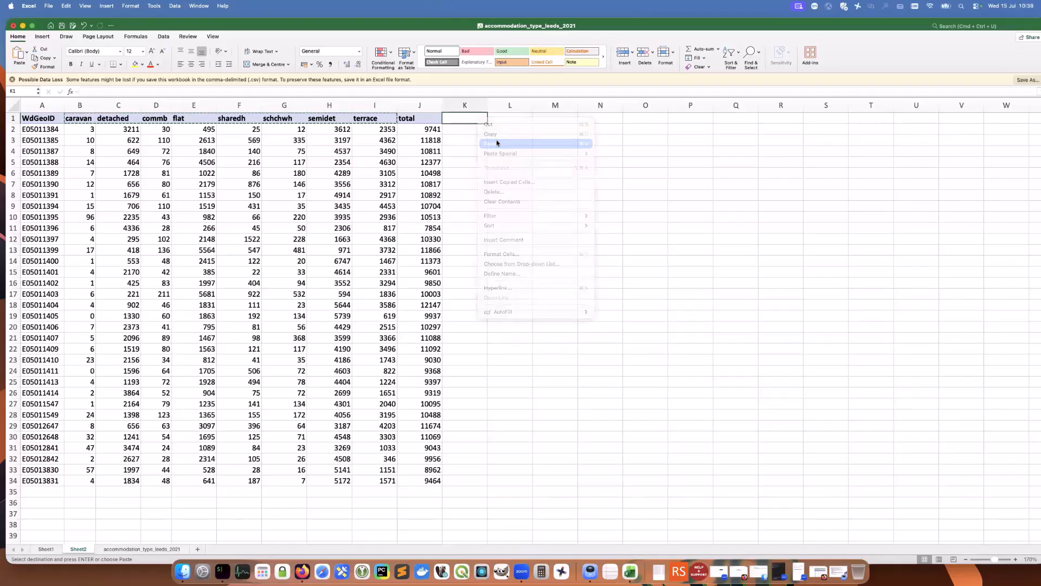
{"action": "left_click", "coordinate": [483, 107]}
{"action": "left_click", "coordinate": [482, 117]}
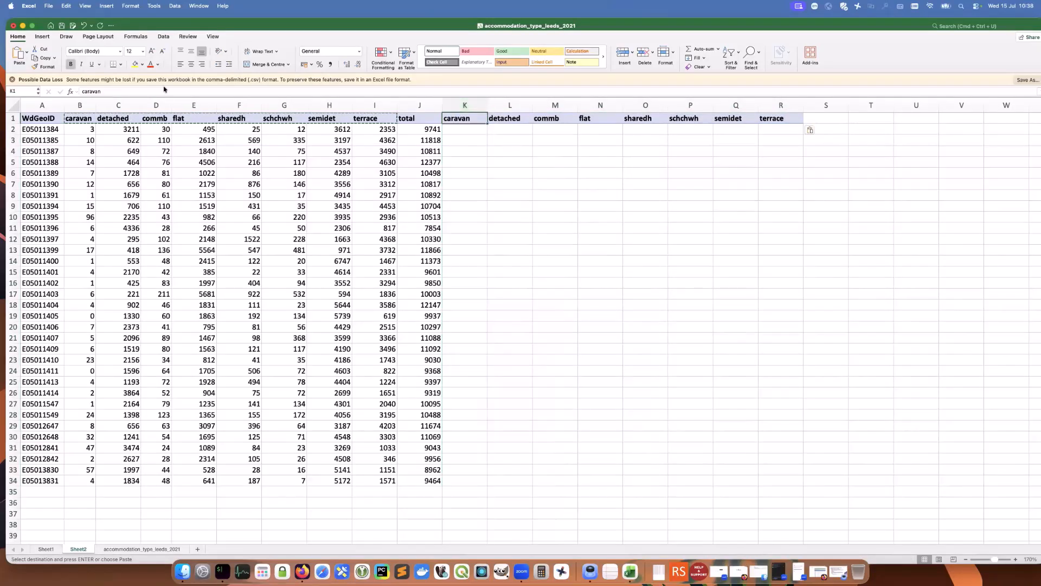
Rename the copied caravan header in K1 to caravan_prop and fit column K's width to its contents
{"action": "left_click", "coordinate": [152, 92]}
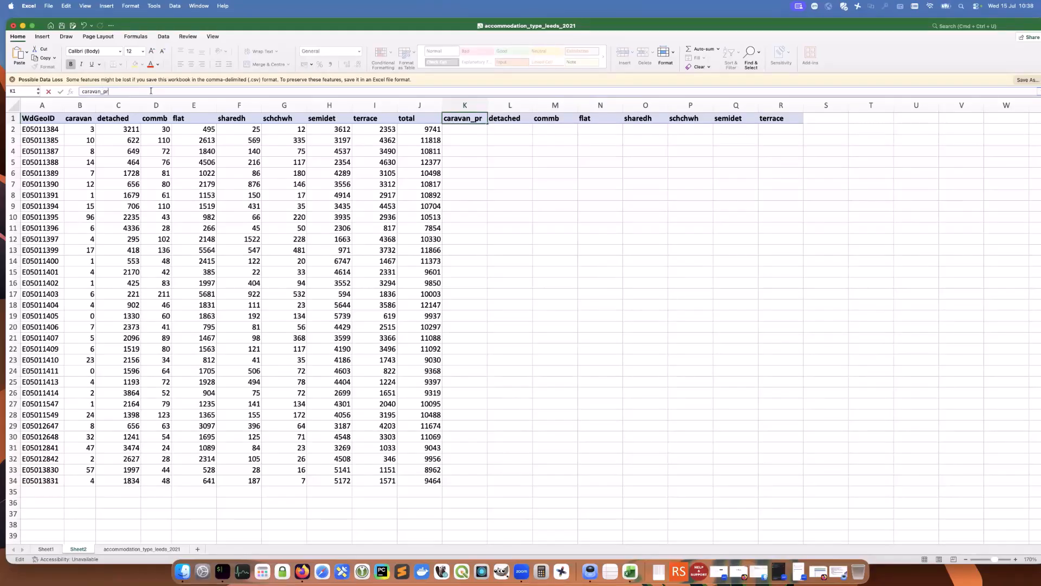
{"action": "type", "text": "_prop"}
{"action": "left_click", "coordinate": [703, 292]}
{"action": "double_click", "coordinate": [488, 105]}
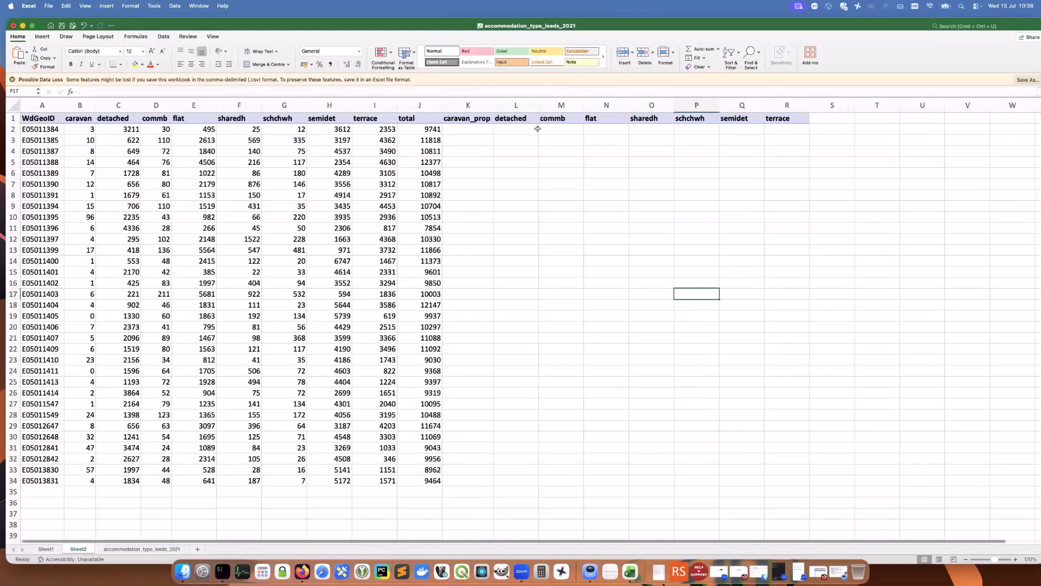
Rename the copied detached header in L1 to detached_prop and widen column L to fit it
{"action": "left_click", "coordinate": [518, 118]}
{"action": "left_click", "coordinate": [136, 92]}
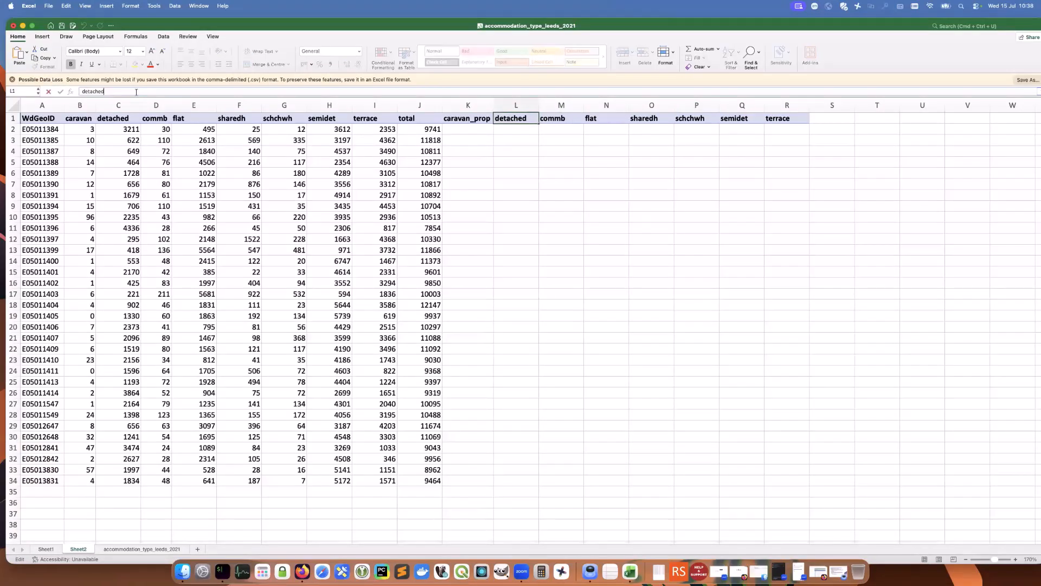
{"action": "type", "text": "_prop"}
{"action": "left_click", "coordinate": [515, 150]}
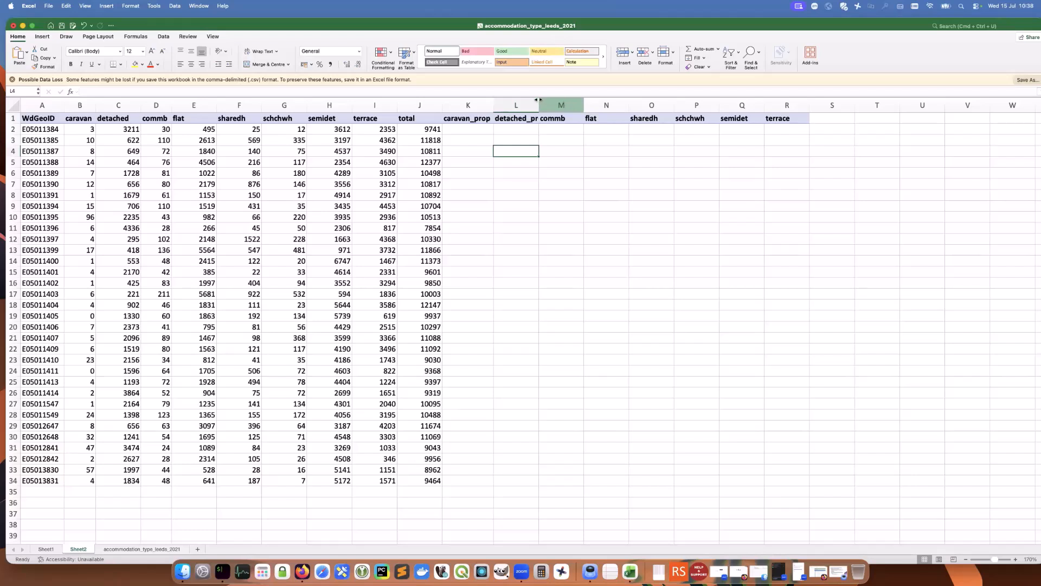
{"action": "left_click_drag", "start_coordinate": [538, 100], "coordinate": [549, 100]}
Rename the copied commb header in M1 to commb_prop
{"action": "left_click", "coordinate": [560, 115]}
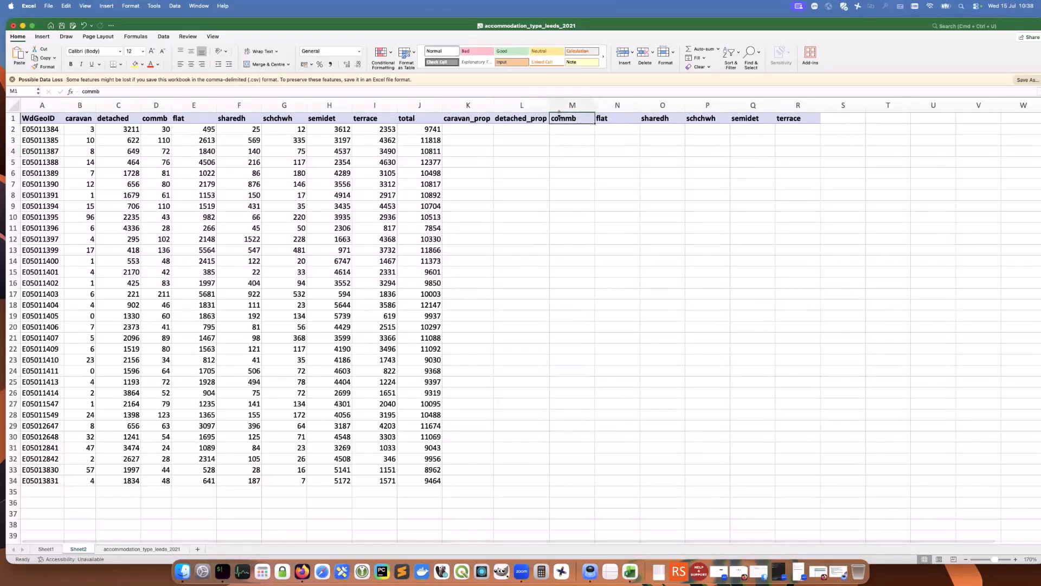
{"action": "left_click", "coordinate": [128, 93]}
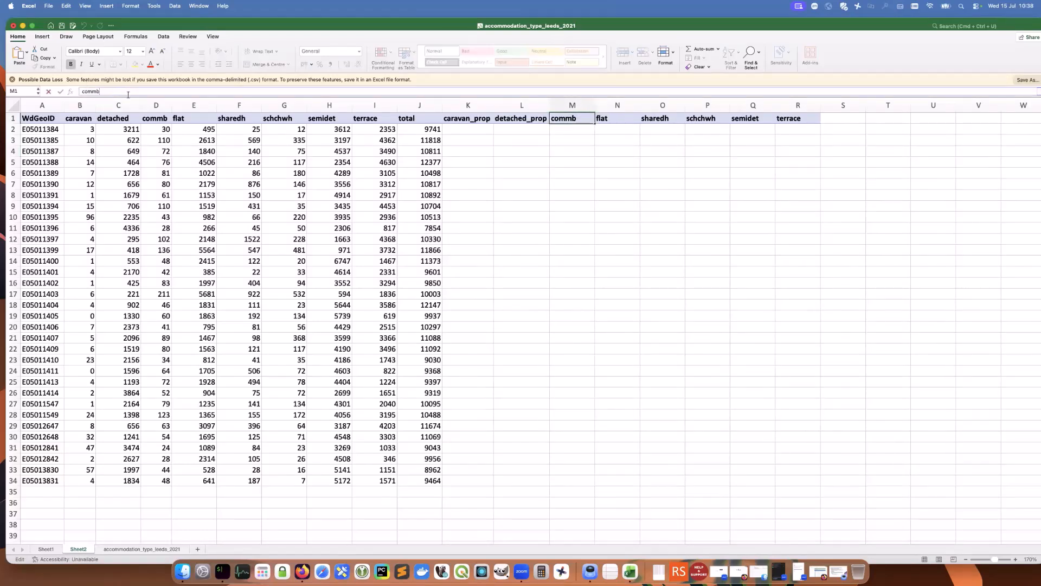
{"action": "type", "text": "_prop"}
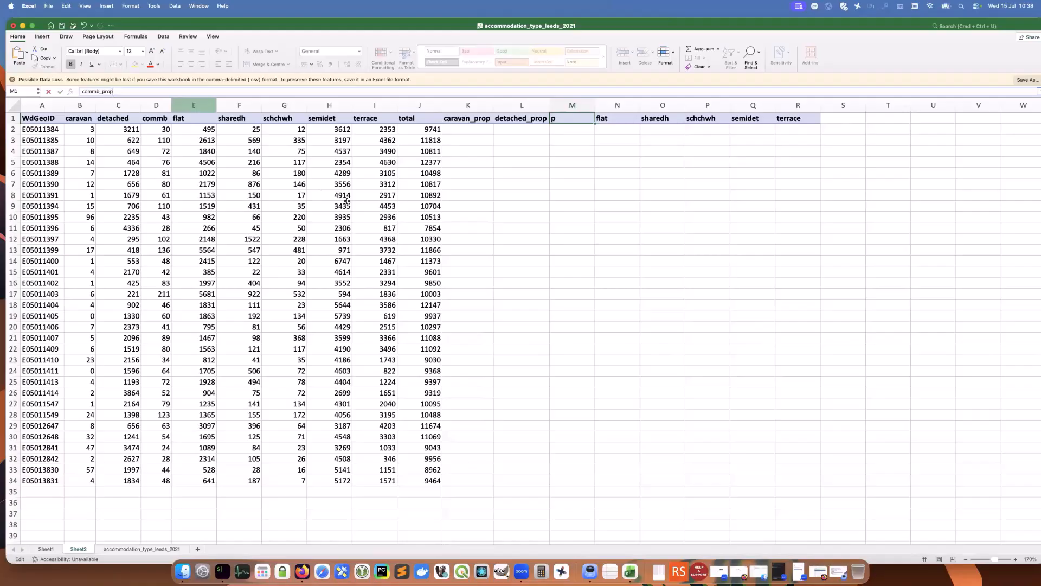
{"action": "left_click", "coordinate": [539, 191]}
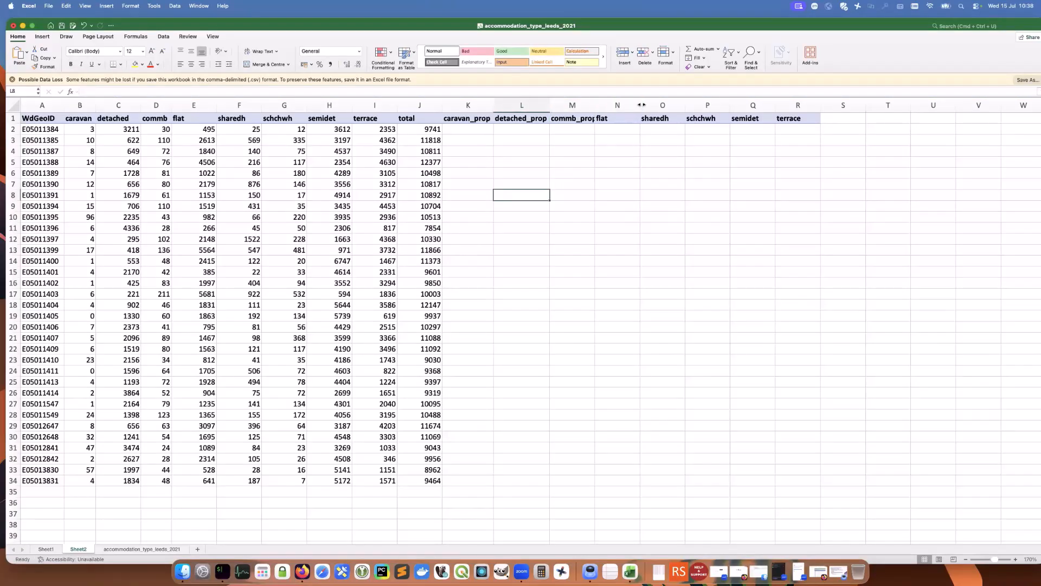
{"action": "left_click_drag", "start_coordinate": [640, 105], "coordinate": [640, 105]}
Rename the copied headers in N1 and O1 to flat_prop and sharedh_prop
{"action": "left_click", "coordinate": [617, 118]}
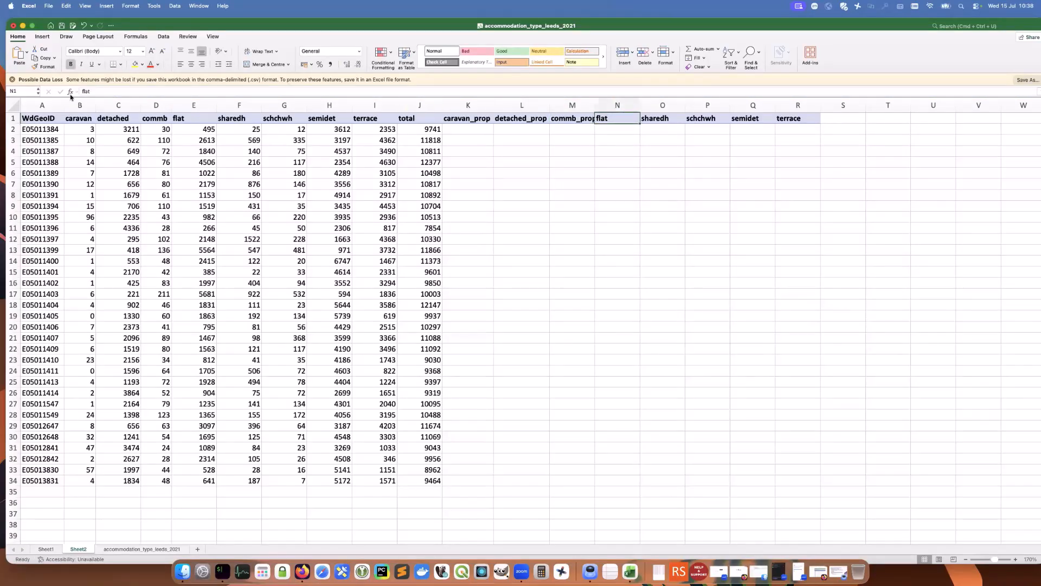
{"action": "left_click", "coordinate": [100, 90]}
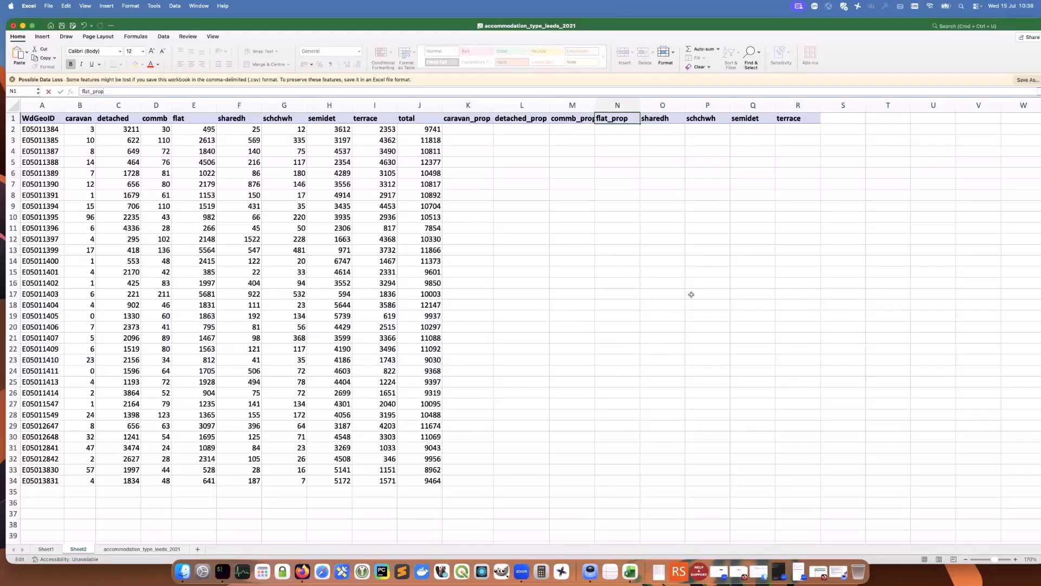
{"action": "left_click", "coordinate": [663, 121]}
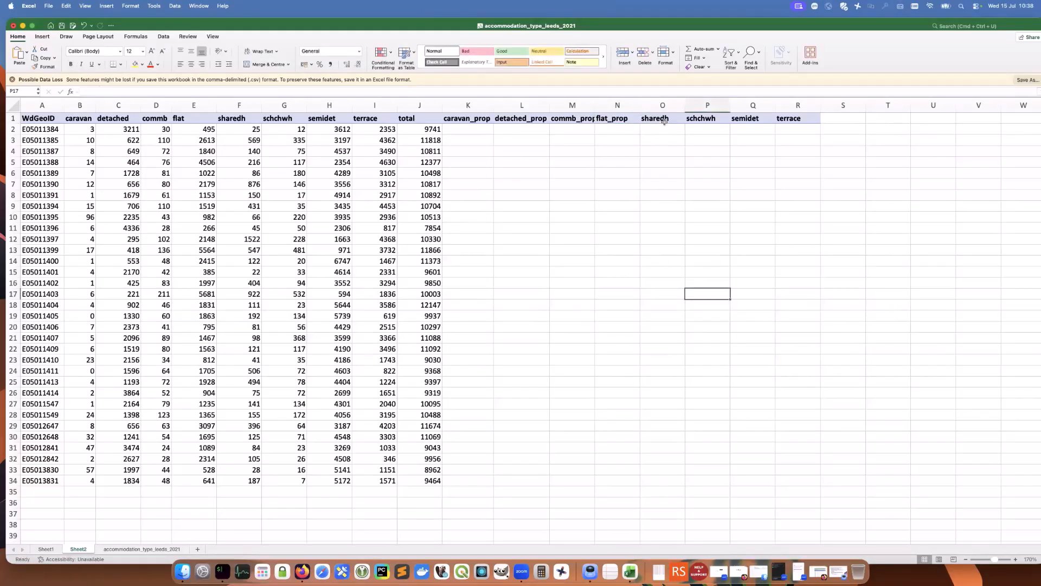
{"action": "left_click", "coordinate": [100, 91]}
{"action": "type", "text": "_prop"}
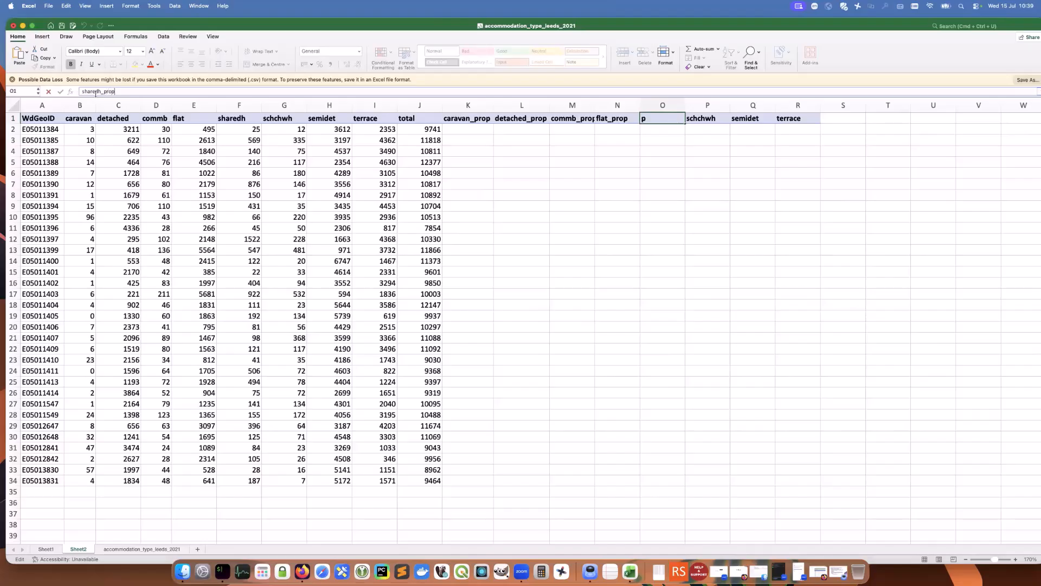
Add the _prop suffix to the copied headers in P1 and Q1, giving schchwh_prop and semidet_prop
{"action": "left_click", "coordinate": [712, 119]}
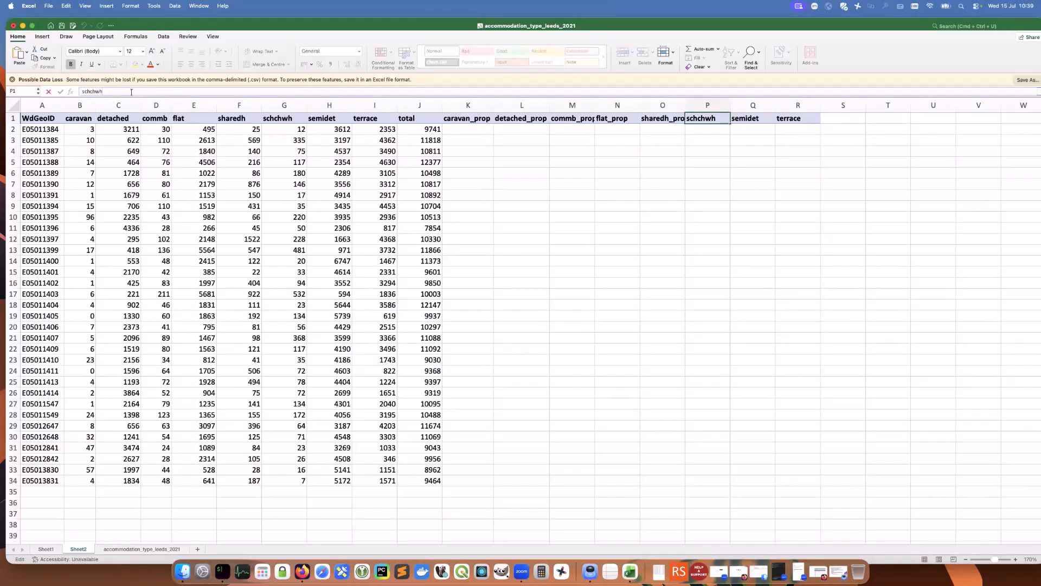
{"action": "type", "text": "prop"}
{"action": "left_click", "coordinate": [761, 120]}
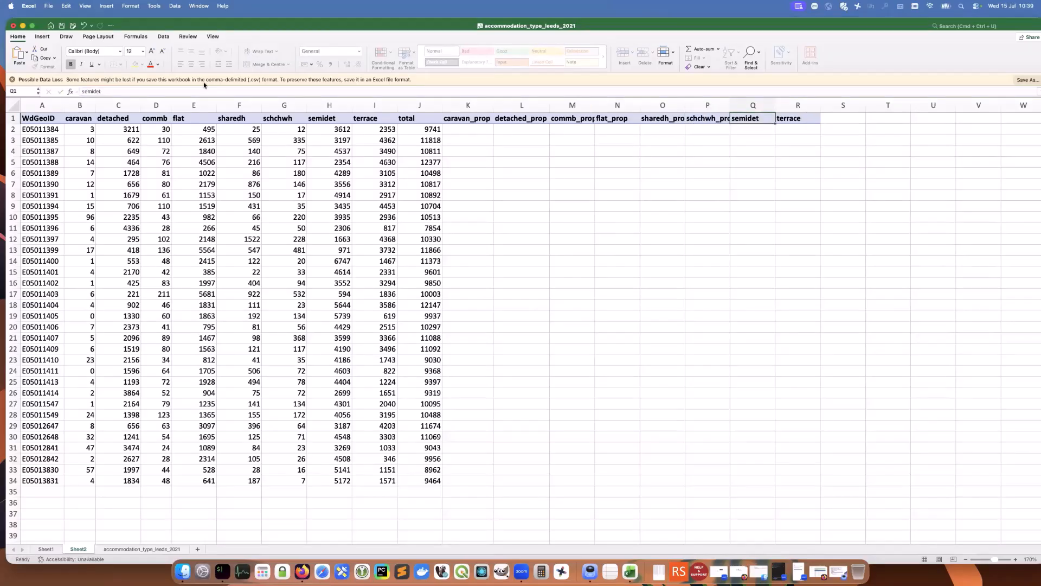
{"action": "left_click", "coordinate": [131, 92]}
{"action": "type", "text": "_"}
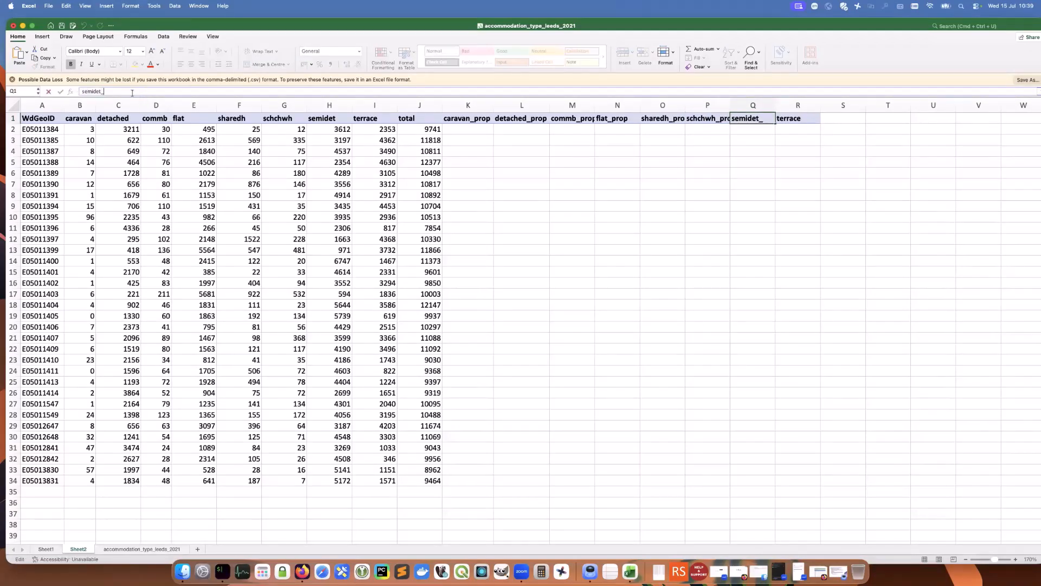
{"action": "type", "text": "prop"}
Rename the copied terrace header in R1 to terrace_prop
{"action": "left_click", "coordinate": [791, 123]}
{"action": "left_click", "coordinate": [128, 91]}
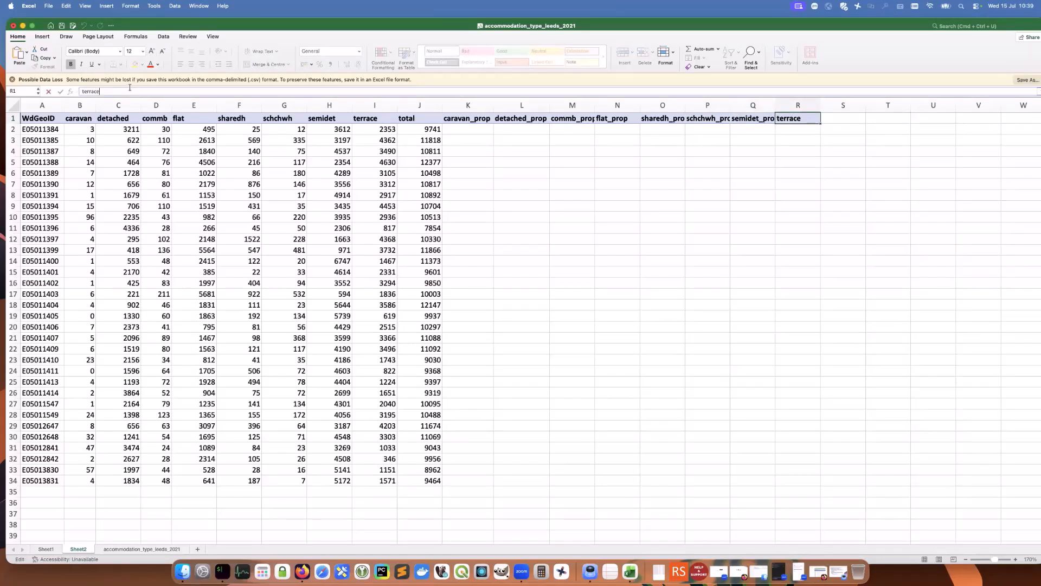
{"action": "type", "text": "_prop"}
{"action": "left_click", "coordinate": [721, 260]}
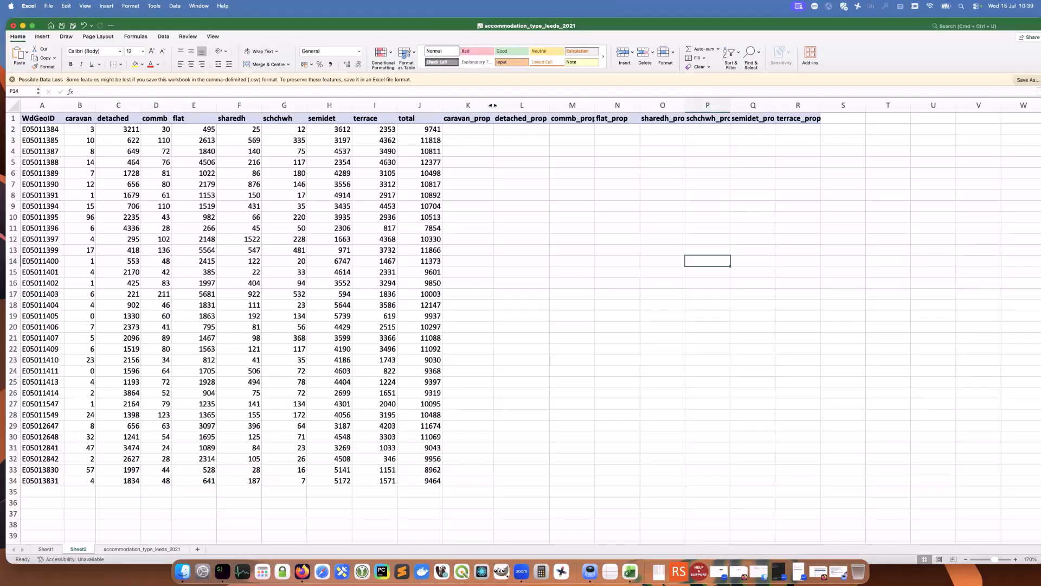
Enter the percentage formula =(C2/J2)*100 in K2, the first cell under caravan_prop
{"action": "left_click", "coordinate": [477, 134]}
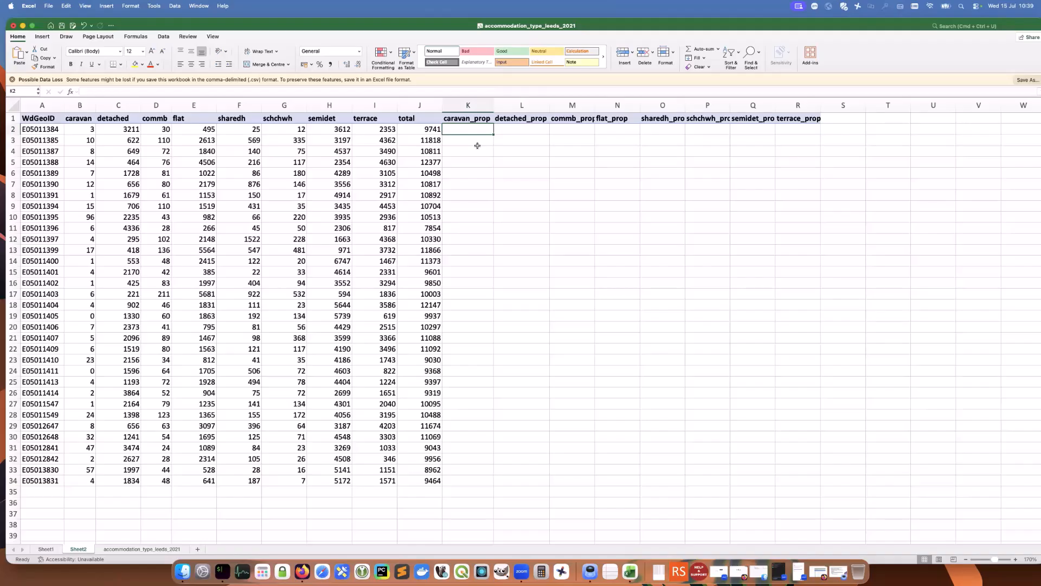
{"action": "left_click", "coordinate": [228, 92]}
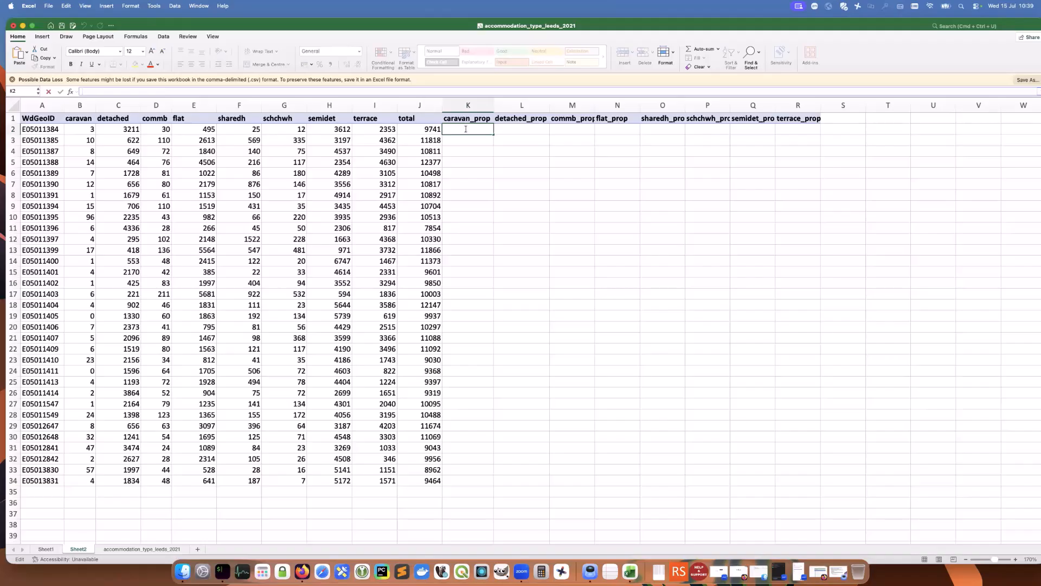
{"action": "type", "text": "="}
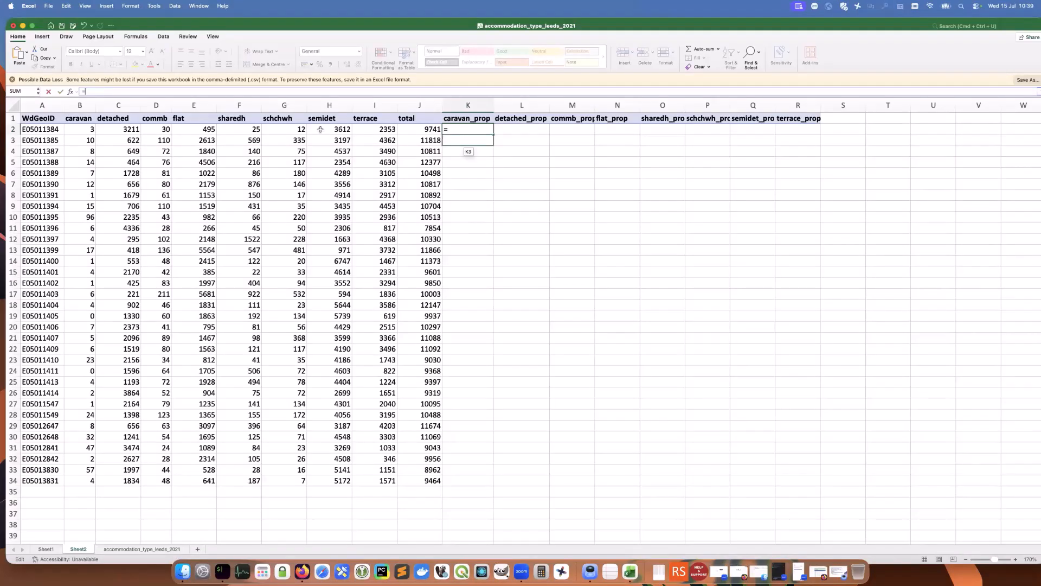
{"action": "left_click", "coordinate": [119, 125]}
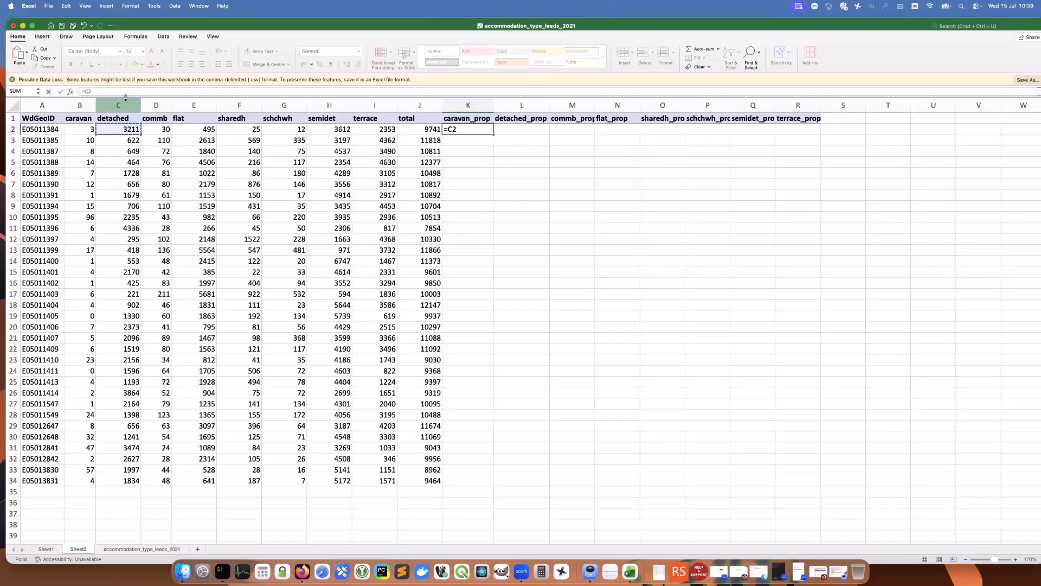
{"action": "type", "text": "/"}
{"action": "left_click", "coordinate": [410, 133]}
{"action": "left_click", "coordinate": [84, 91]}
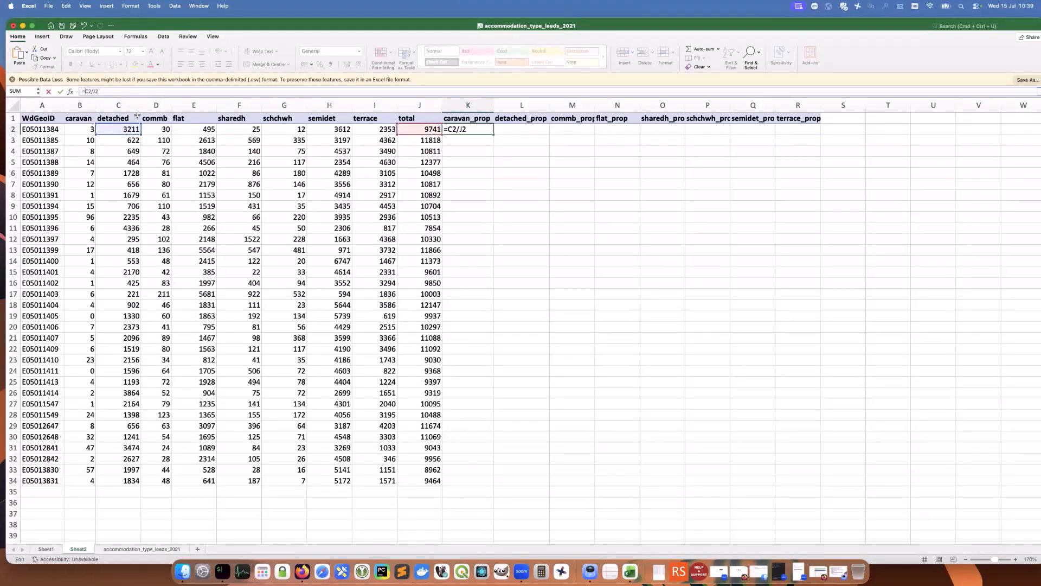
{"action": "type", "text": "(C2/J2)*100"}
{"action": "key", "text": "Return"}
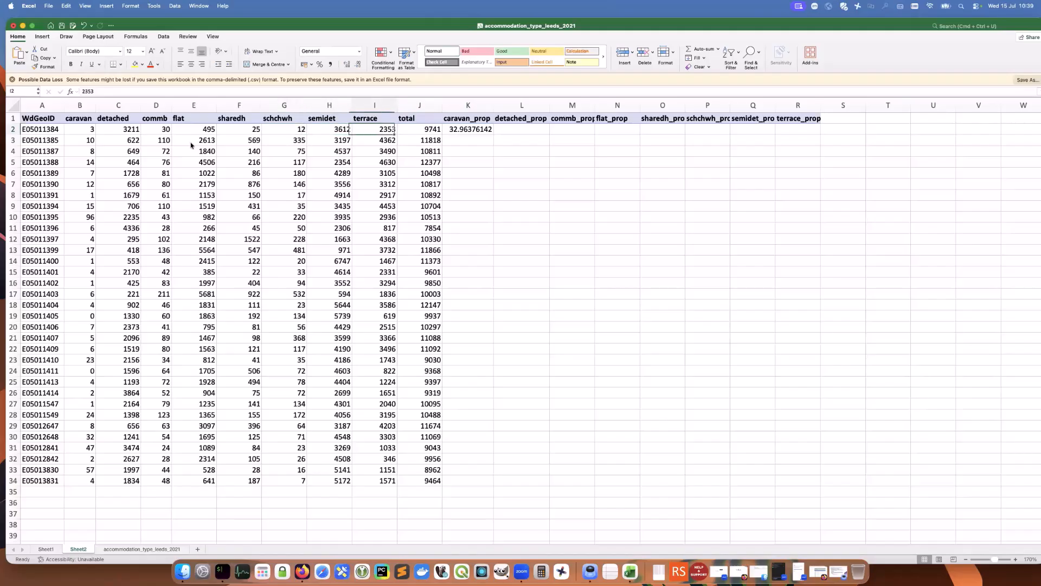
Lock the total column in the K2 formula so it reads =(C2/$J2)*100
{"action": "key", "text": "Left"}
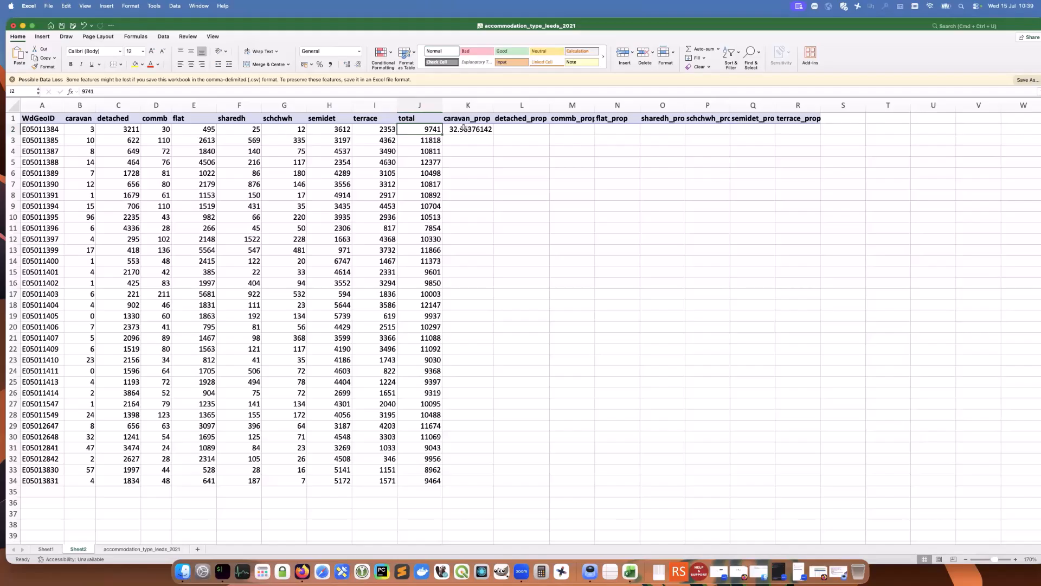
{"action": "left_click", "coordinate": [462, 131]}
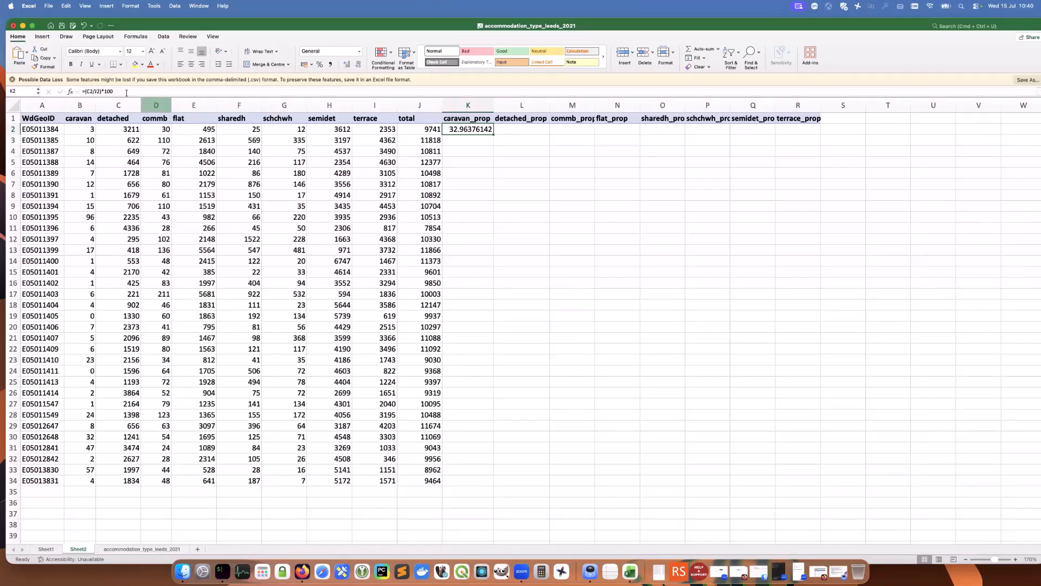
{"action": "left_click", "coordinate": [95, 91]}
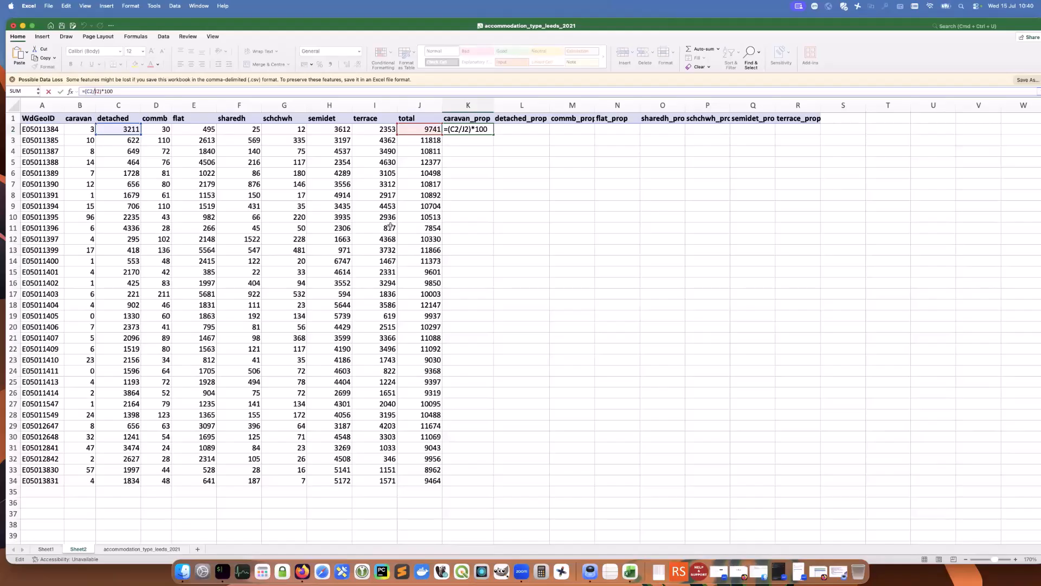
{"action": "type", "text": "$"}
{"action": "key", "text": "Return"}
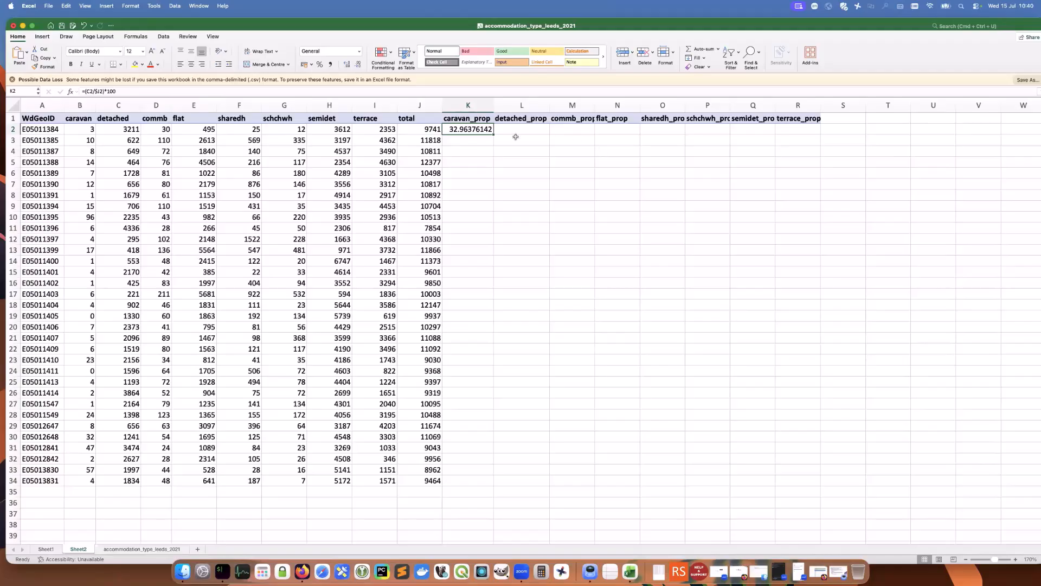
Fill the K2 formula across row 2 to R2 and check the formulas in R2 and Q2
{"action": "left_click_drag", "start_coordinate": [494, 133], "coordinate": [807, 147]}
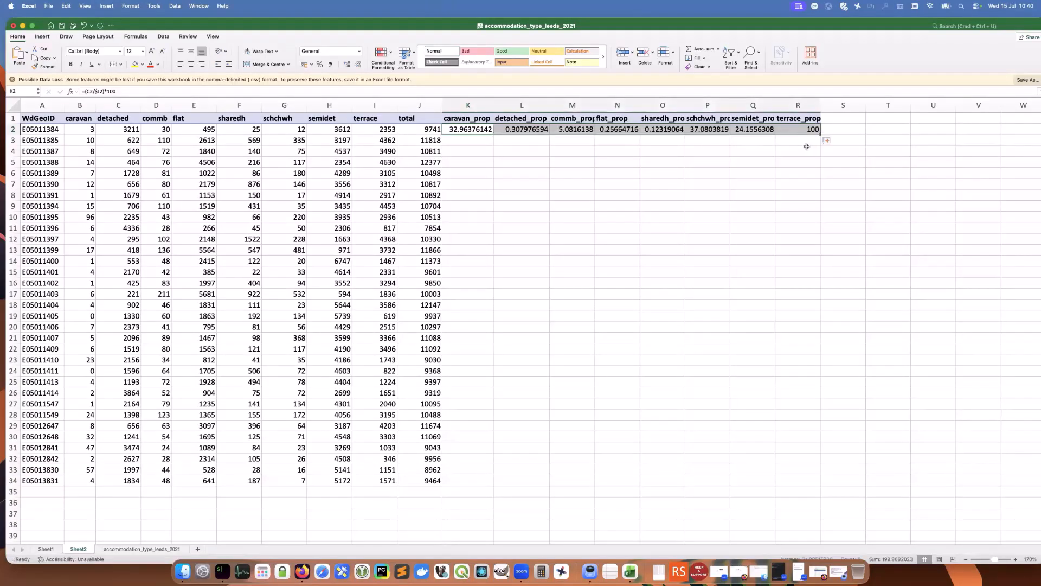
{"action": "left_click", "coordinate": [741, 151]}
{"action": "left_click", "coordinate": [795, 132]}
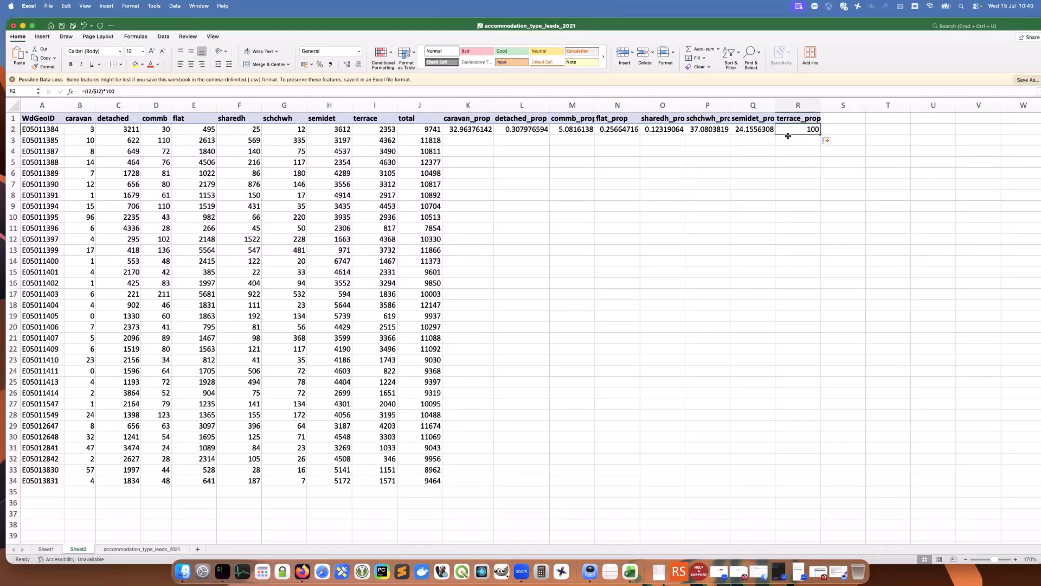
{"action": "left_click", "coordinate": [746, 130]}
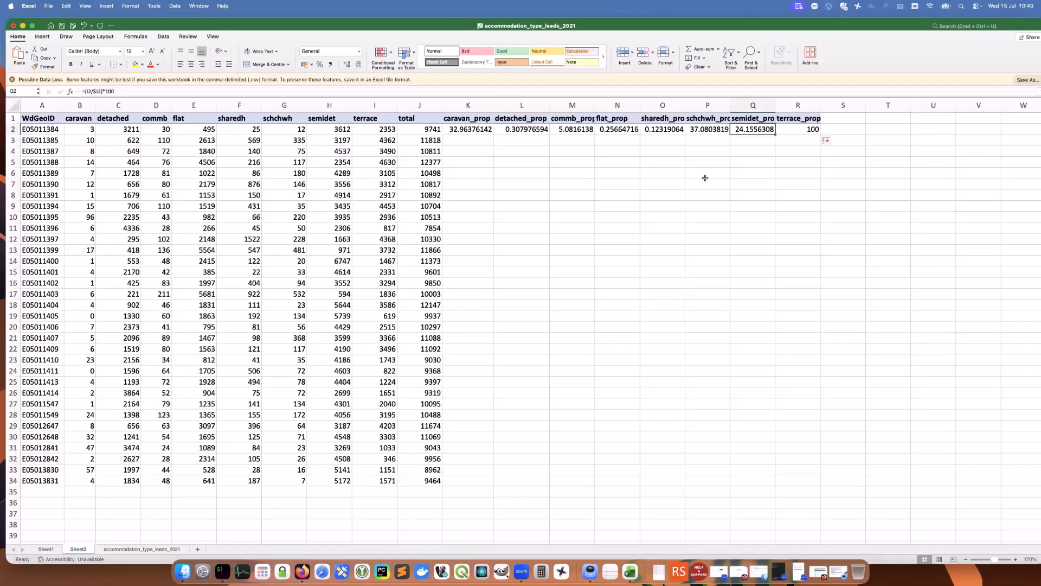
Clear the contents of the filled cells L2:R2, keeping the formula in K2
{"action": "left_click", "coordinate": [616, 177]}
{"action": "left_click", "coordinate": [485, 130]}
{"action": "left_click_drag", "start_coordinate": [520, 129], "coordinate": [778, 131]}
{"action": "right_click", "coordinate": [780, 132]}
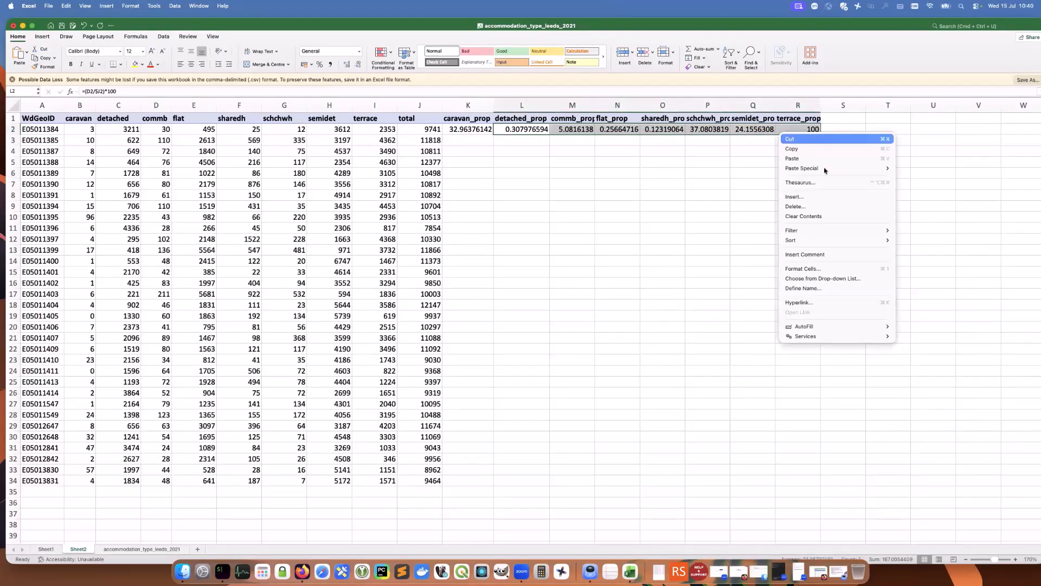
{"action": "left_click", "coordinate": [816, 216]}
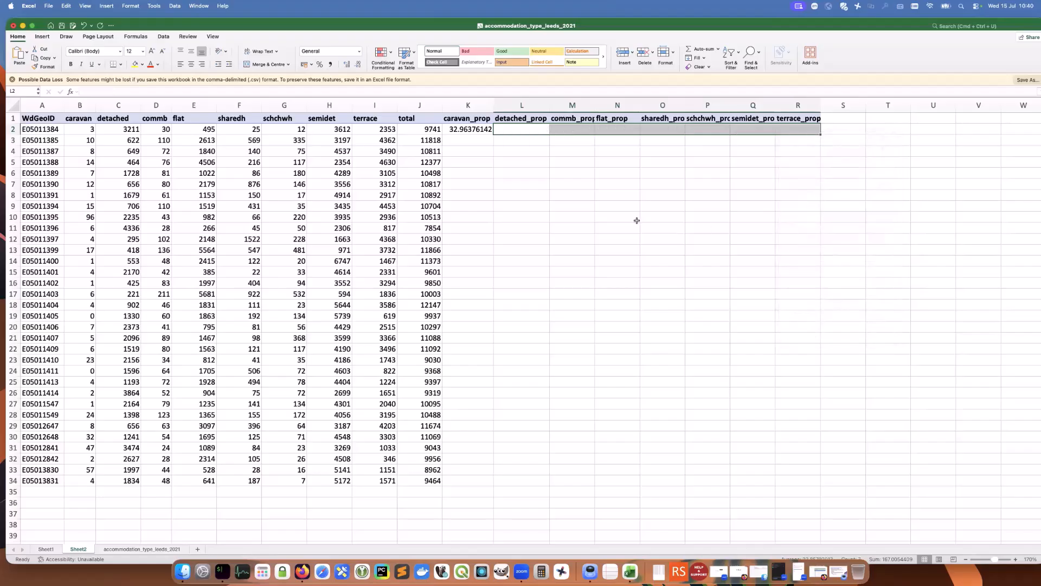
Fill the K2 formula into L2 only and compare the cell references in L2 and K2
{"action": "left_click", "coordinate": [507, 141]}
{"action": "left_click", "coordinate": [467, 133]}
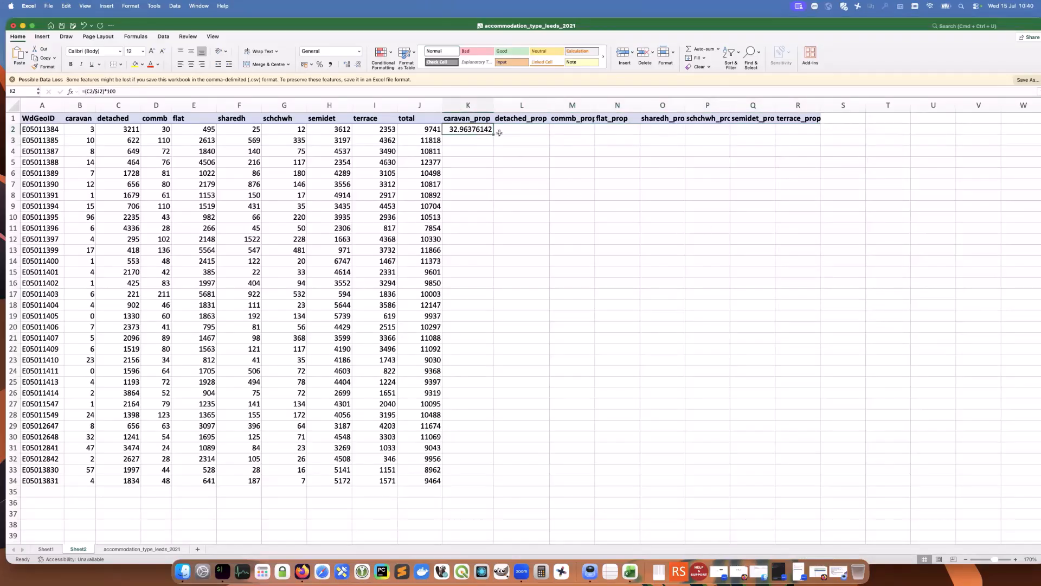
{"action": "left_click_drag", "start_coordinate": [494, 133], "coordinate": [524, 131]}
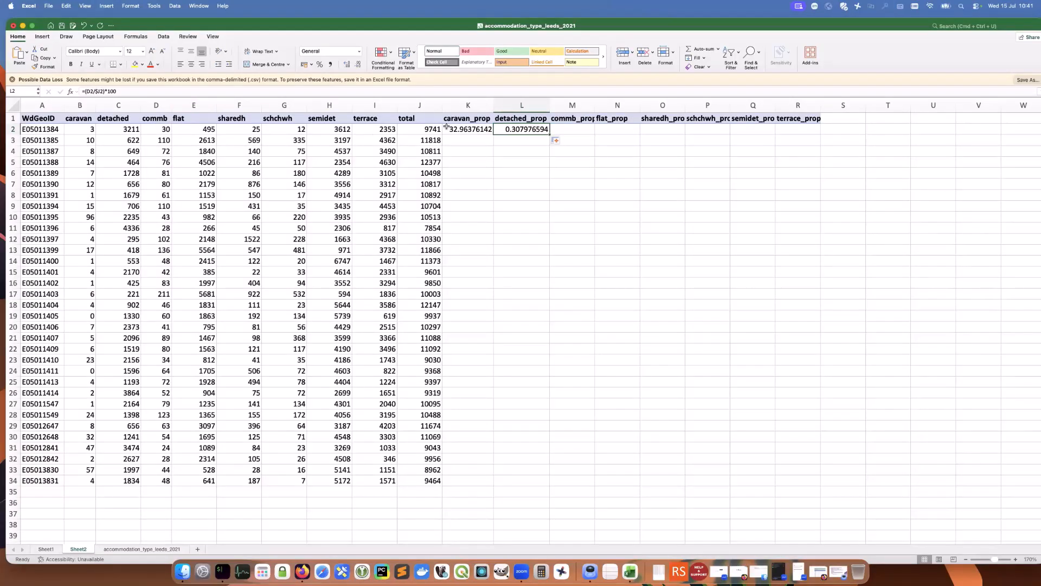
{"action": "left_click", "coordinate": [484, 132]}
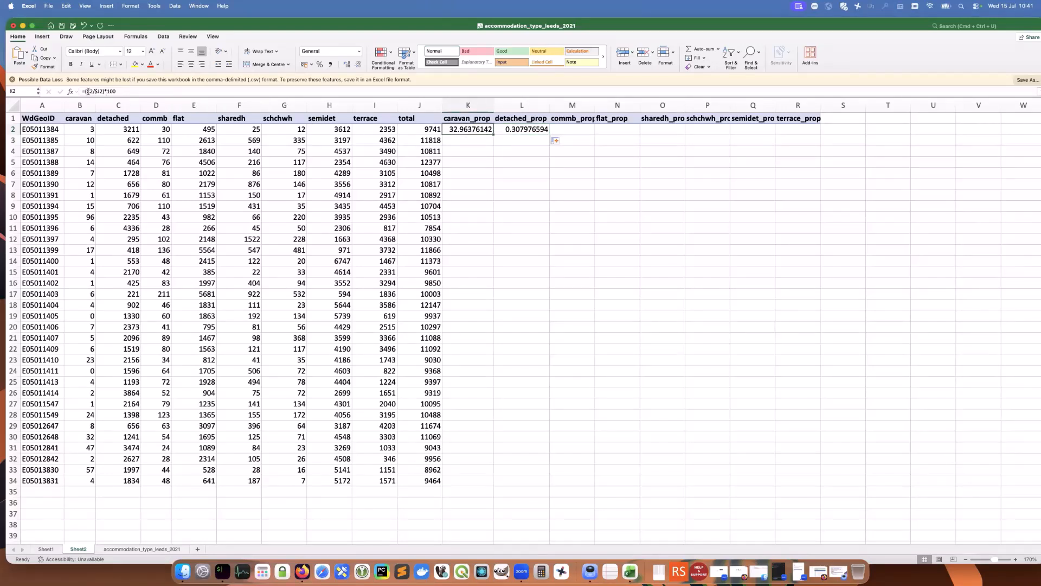
Correct the K2 caravan_prop formula to =(B2/$J2)*100
{"action": "left_click", "coordinate": [88, 91]}
{"action": "key", "text": "BackSpace"}
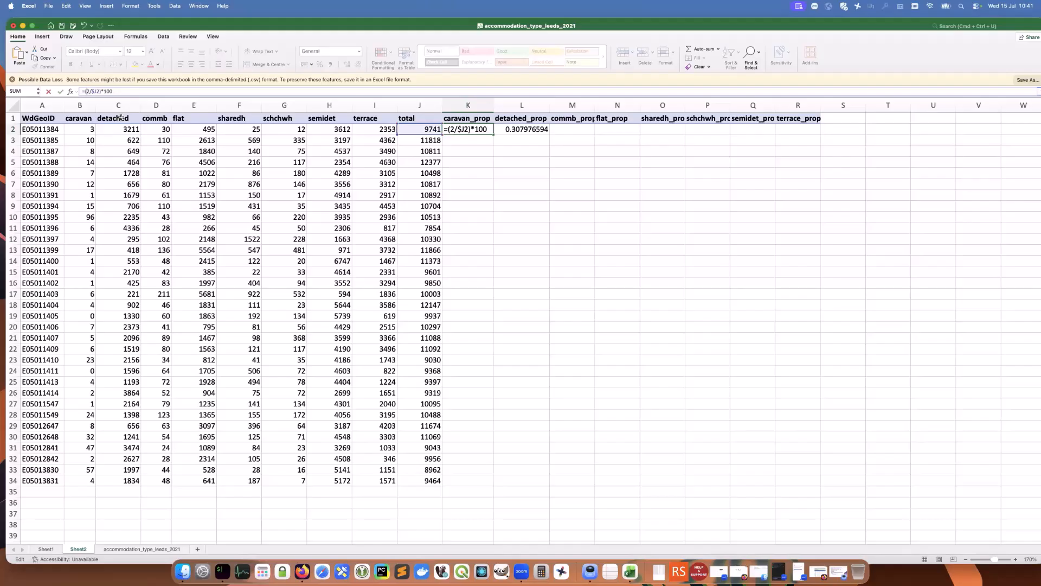
{"action": "type", "text": "B"}
{"action": "key", "text": "Tab"}
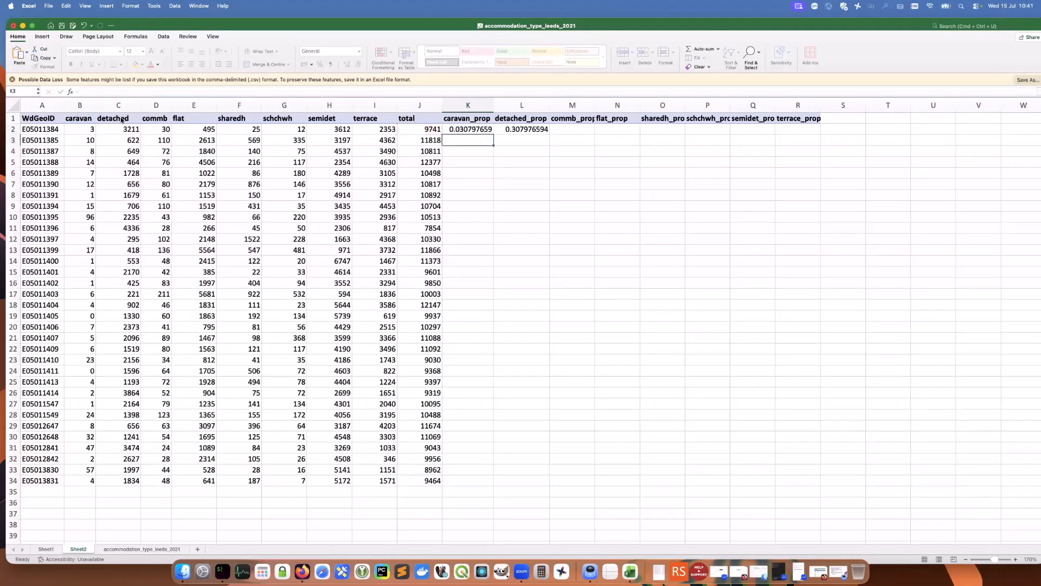
Fill the K2 formula across row 2 through R2, checking the cell references in the filled cells
{"action": "key", "text": "Left"}
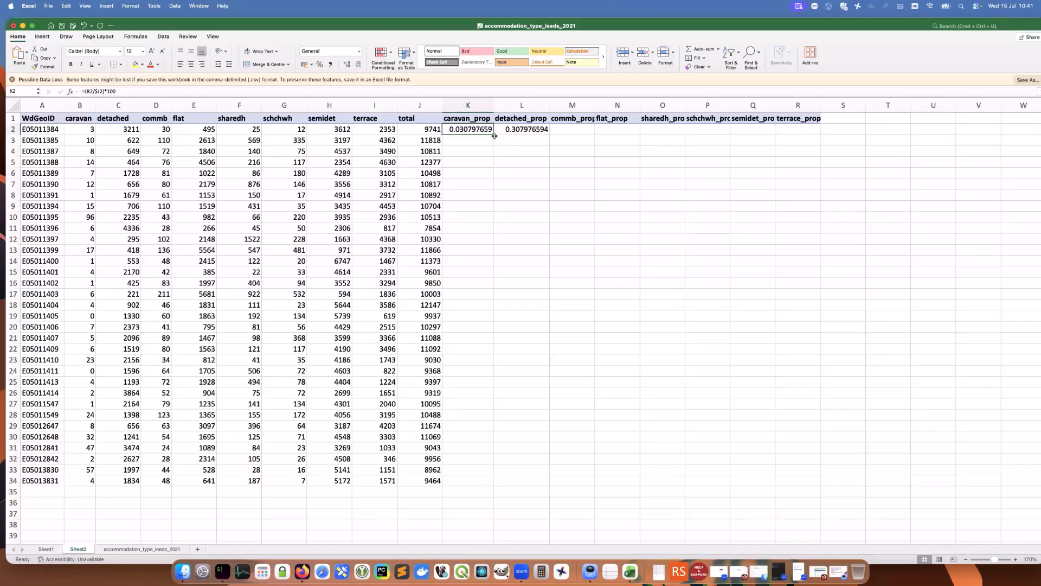
{"action": "left_click_drag", "start_coordinate": [494, 135], "coordinate": [537, 133]}
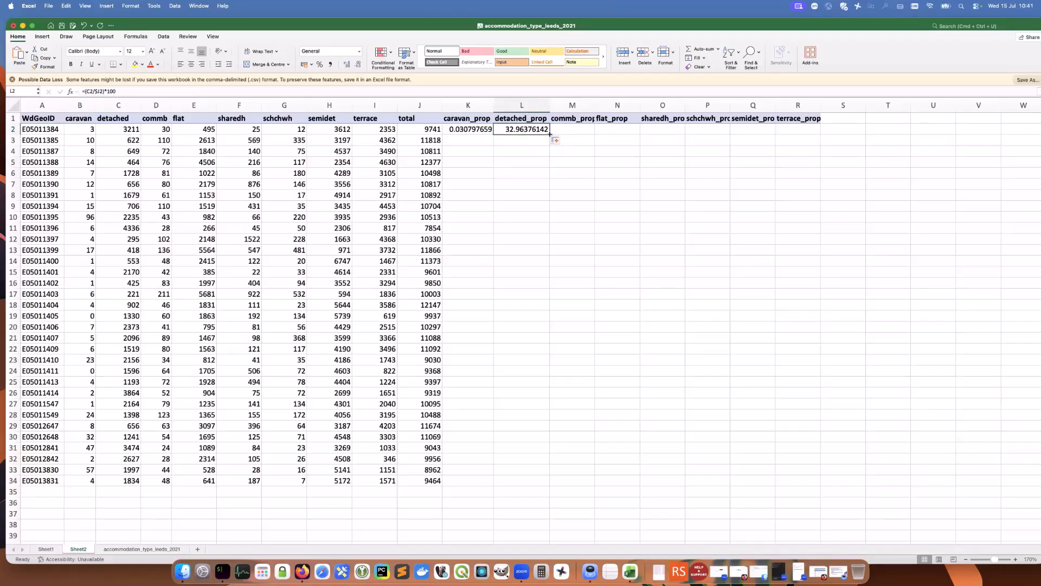
{"action": "left_click_drag", "start_coordinate": [550, 134], "coordinate": [575, 130]}
{"action": "left_click", "coordinate": [575, 131]}
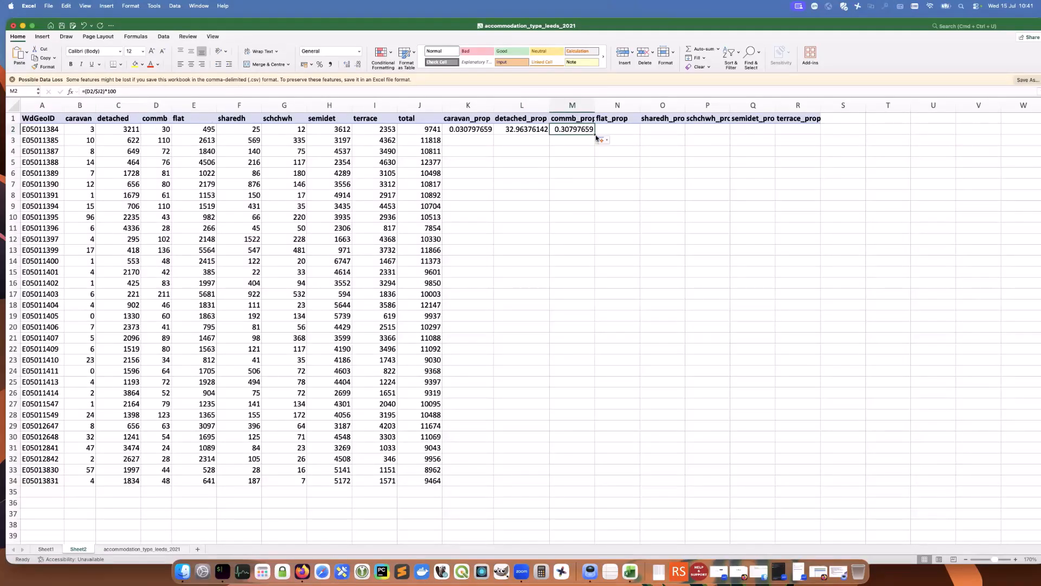
{"action": "left_click_drag", "start_coordinate": [596, 138], "coordinate": [627, 131]}
{"action": "left_click", "coordinate": [625, 129]}
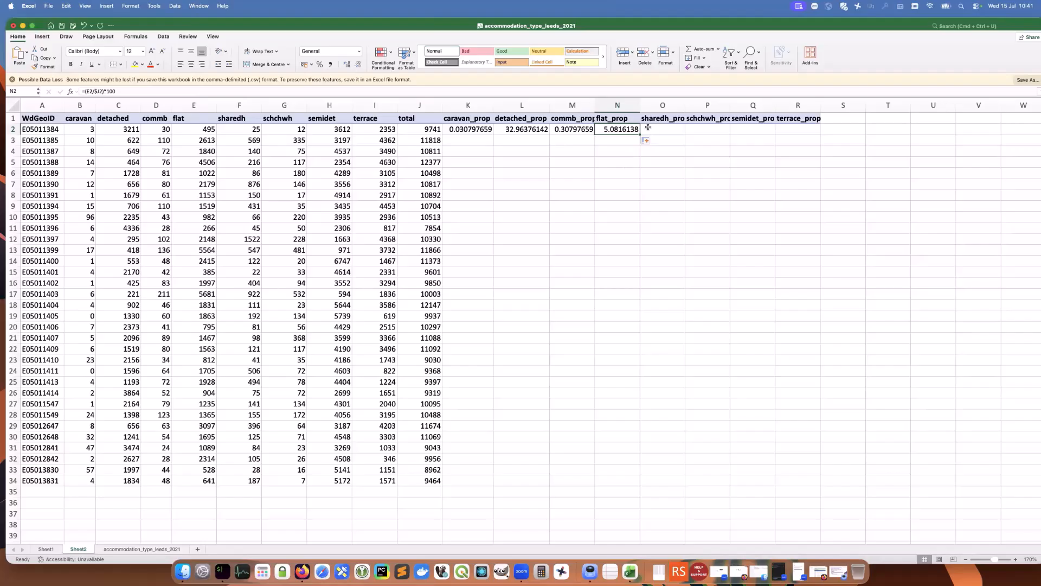
{"action": "left_click_drag", "start_coordinate": [640, 134], "coordinate": [819, 135]}
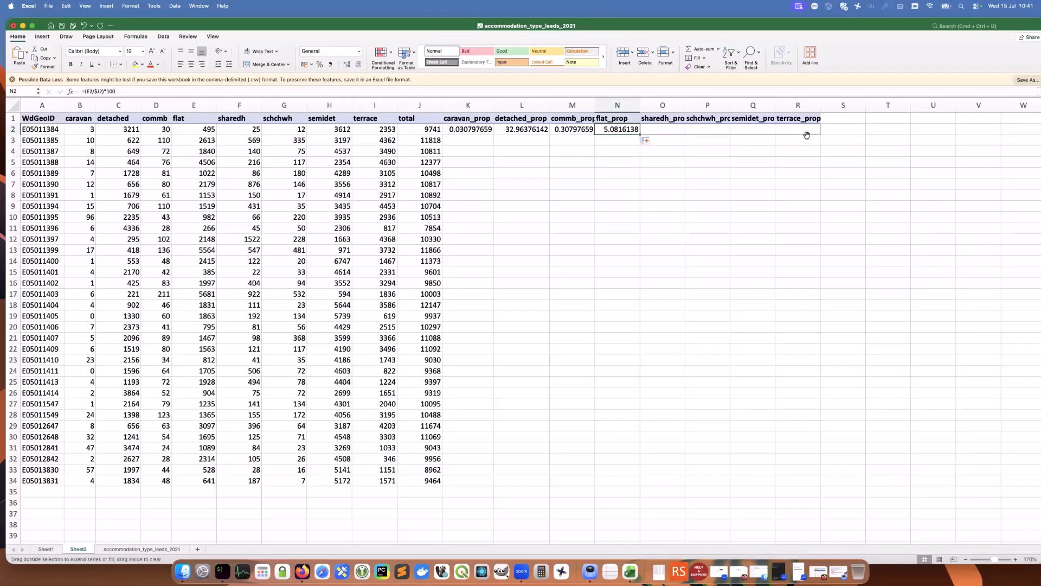
{"action": "left_click", "coordinate": [797, 151]}
{"action": "left_click", "coordinate": [795, 129]}
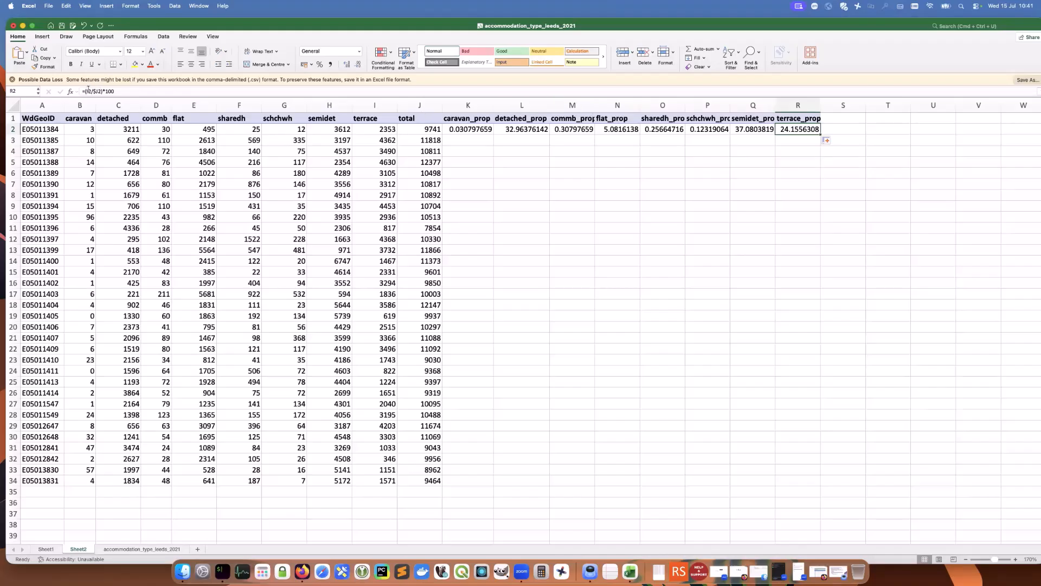
Fill the caravan_prop formula from K2 down to K34 and check the formula in K31
{"action": "left_click", "coordinate": [461, 149]}
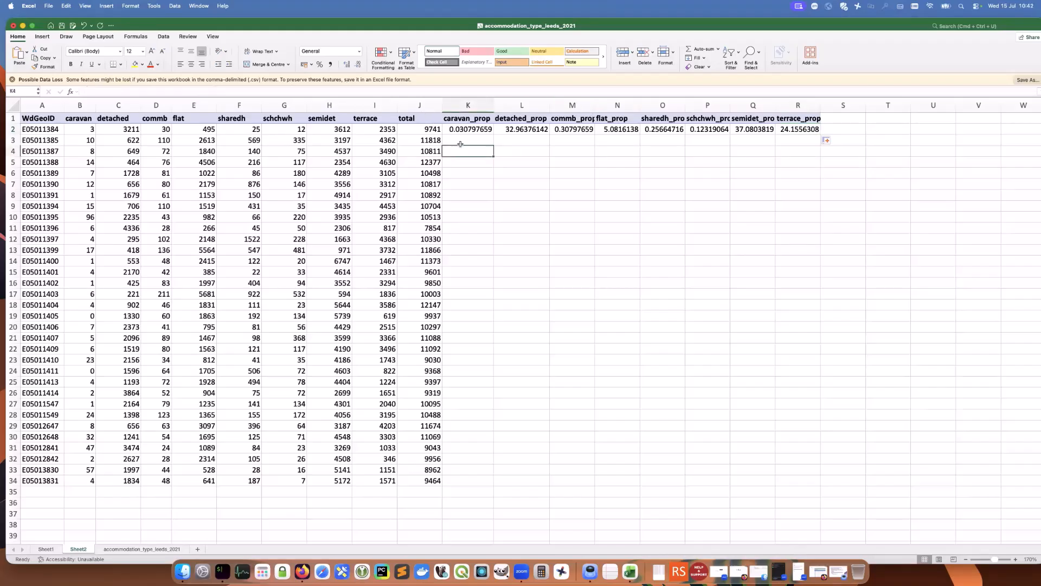
{"action": "left_click", "coordinate": [473, 130]}
{"action": "left_click_drag", "start_coordinate": [493, 136], "coordinate": [487, 484]}
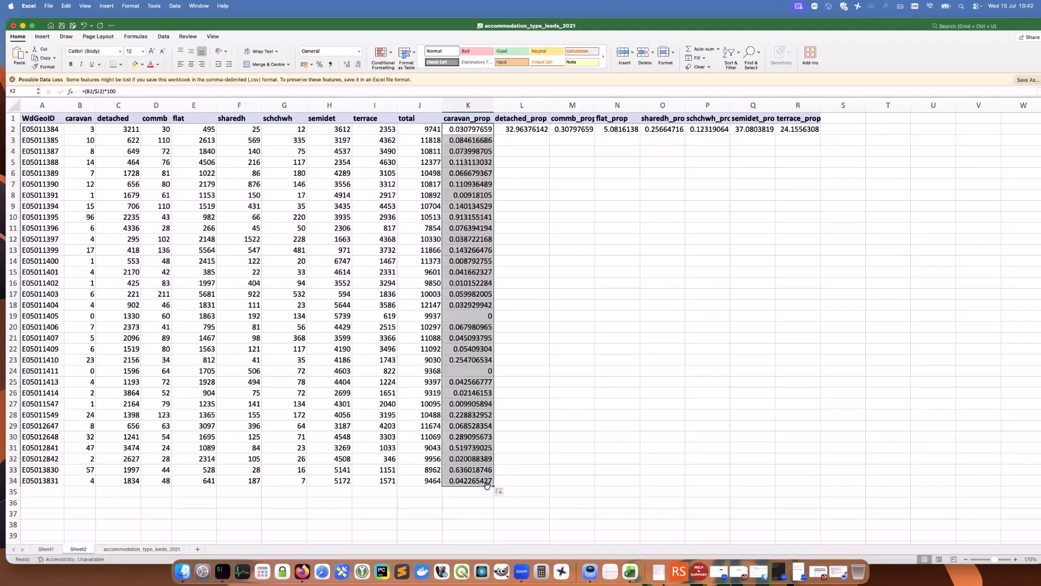
{"action": "left_click", "coordinate": [472, 426]}
{"action": "left_click", "coordinate": [471, 448]}
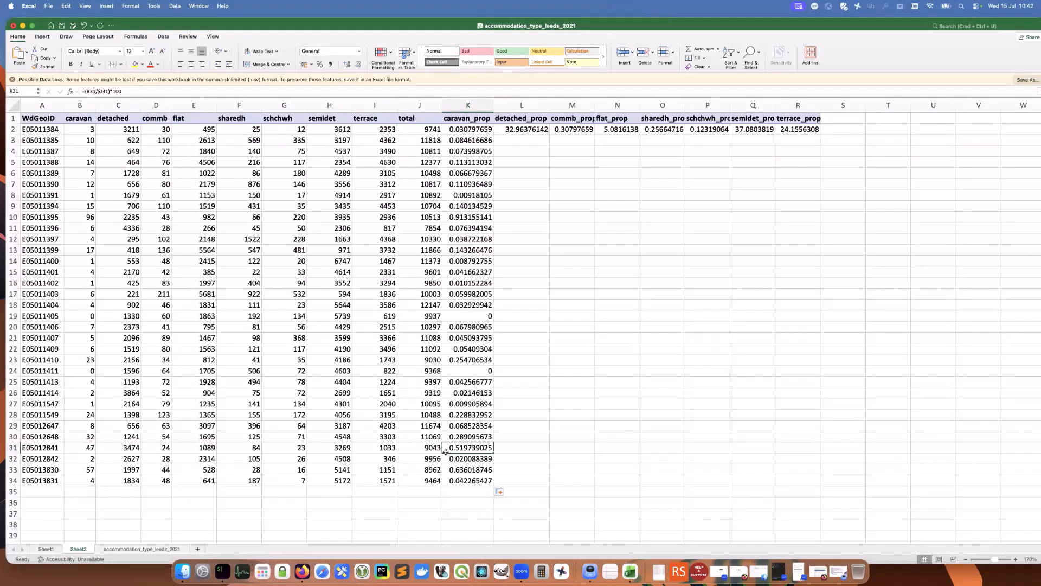
Fill the detached_prop, commb_prop and flat_prop formulas from row 2 down to row 34
{"action": "left_click", "coordinate": [510, 293]}
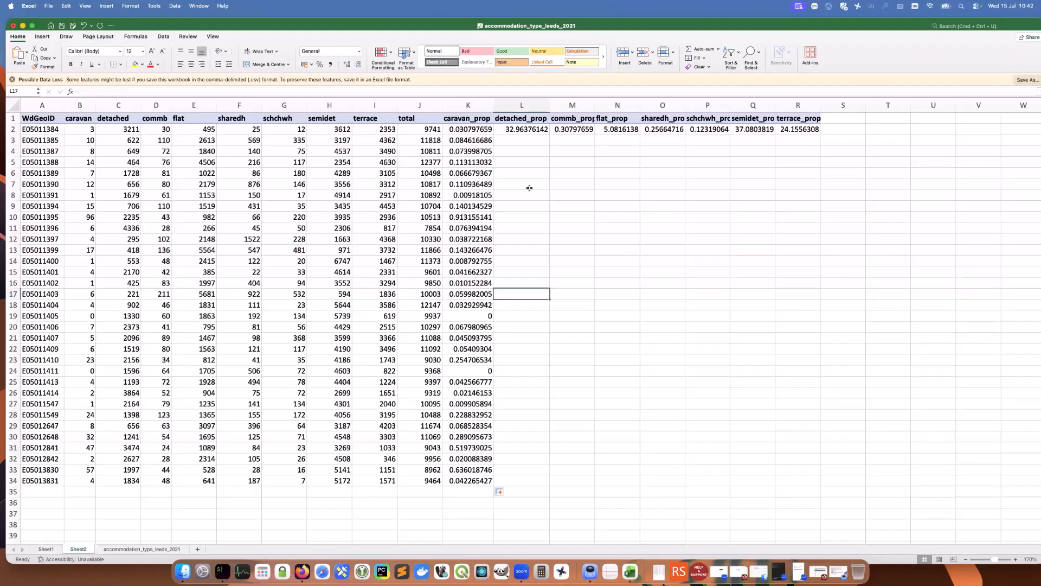
{"action": "left_click", "coordinate": [536, 132]}
{"action": "left_click_drag", "start_coordinate": [548, 135], "coordinate": [533, 480]}
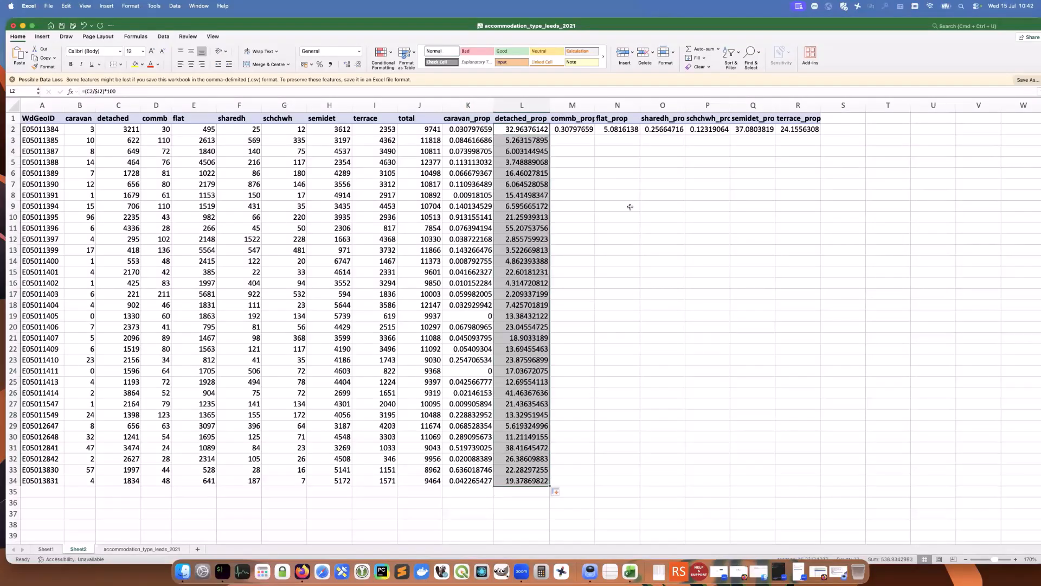
{"action": "left_click", "coordinate": [591, 133]}
{"action": "left_click_drag", "start_coordinate": [593, 133], "coordinate": [601, 165]}
{"action": "left_click_drag", "start_coordinate": [592, 423], "coordinate": [596, 482]}
{"action": "left_click", "coordinate": [635, 132]}
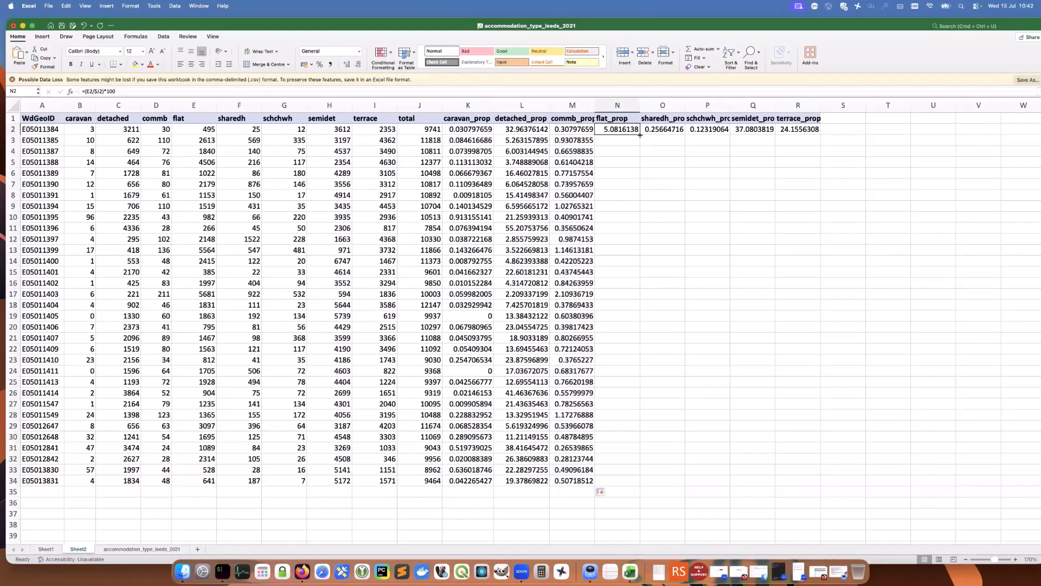
{"action": "left_click_drag", "start_coordinate": [640, 135], "coordinate": [643, 484]}
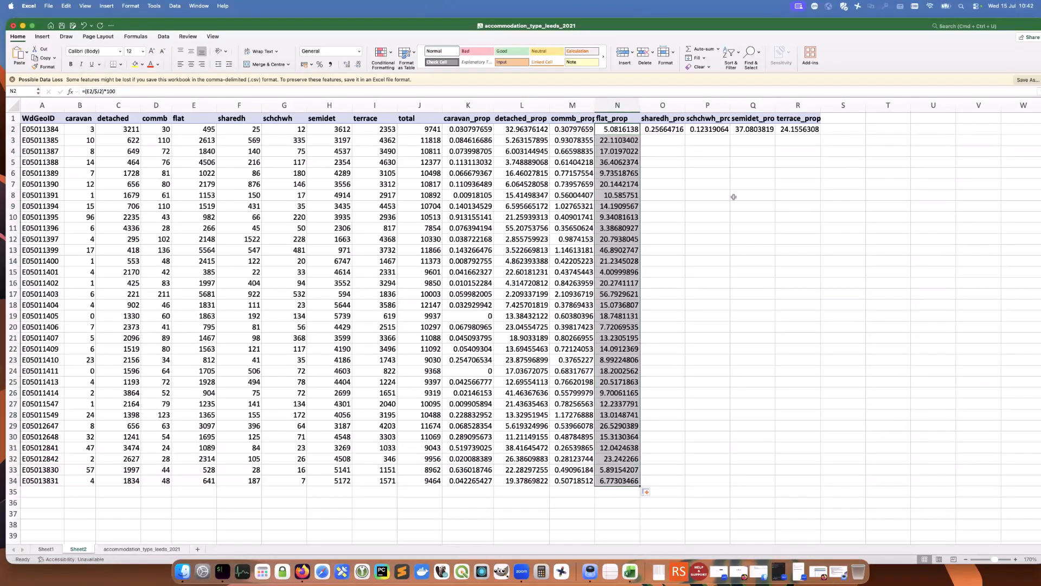
Fill the sharedh, schchwh, semidet and terrace _prop formulas from row 2 down to row 34 and check the formula in Q23
{"action": "left_click", "coordinate": [684, 133]}
{"action": "left_click_drag", "start_coordinate": [685, 136], "coordinate": [667, 475]}
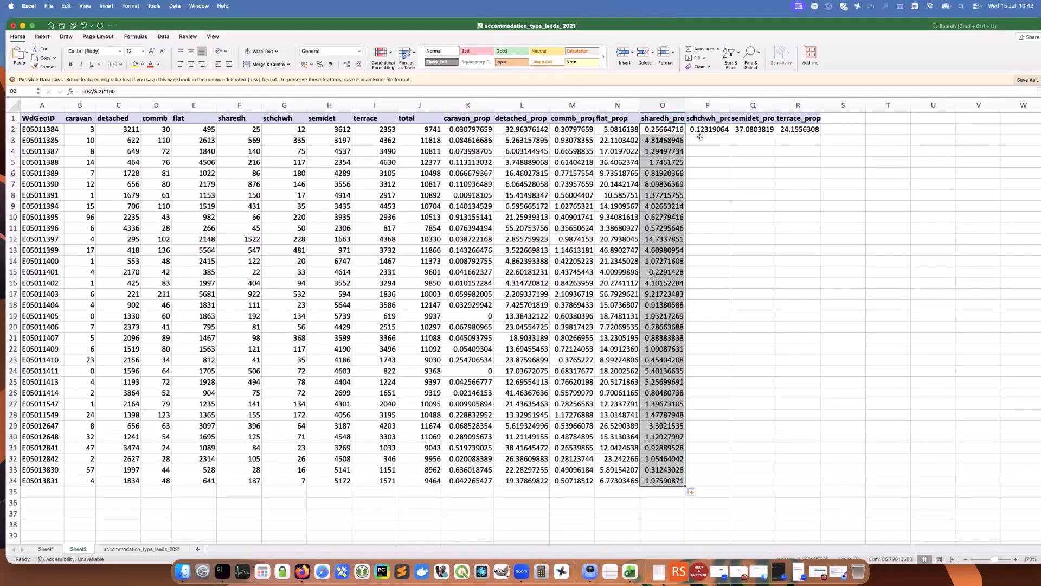
{"action": "left_click", "coordinate": [703, 131]}
{"action": "left_click_drag", "start_coordinate": [730, 136], "coordinate": [708, 479]}
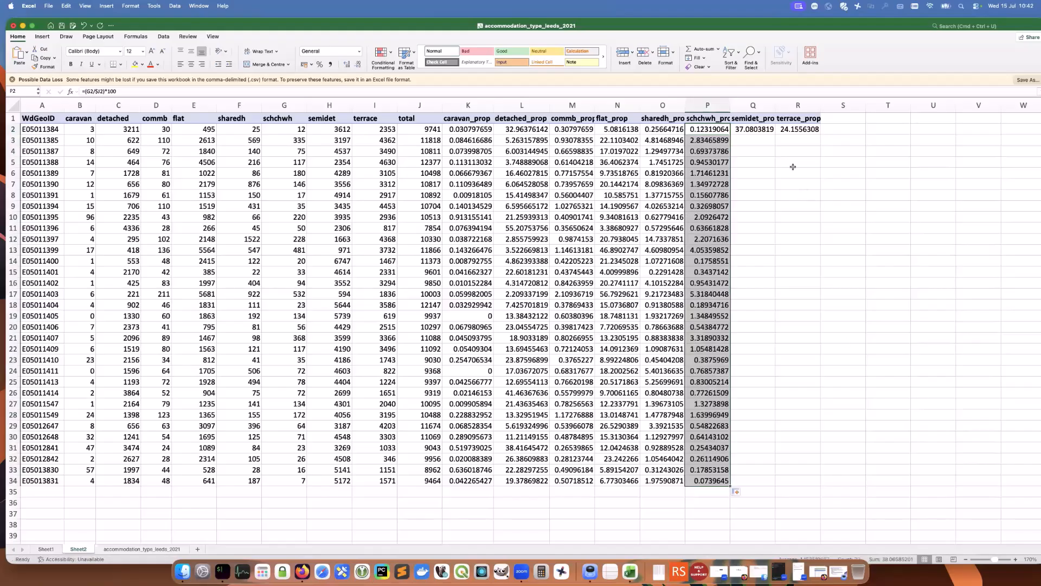
{"action": "left_click", "coordinate": [770, 133]}
{"action": "left_click_drag", "start_coordinate": [774, 176], "coordinate": [764, 485]}
{"action": "left_click", "coordinate": [811, 133]}
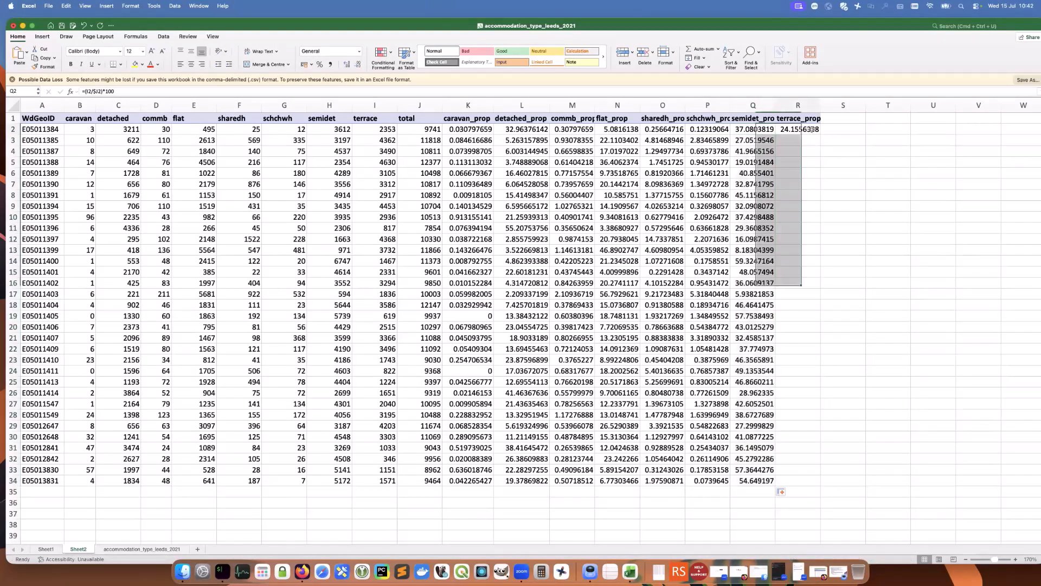
{"action": "left_click_drag", "start_coordinate": [819, 134], "coordinate": [808, 485]}
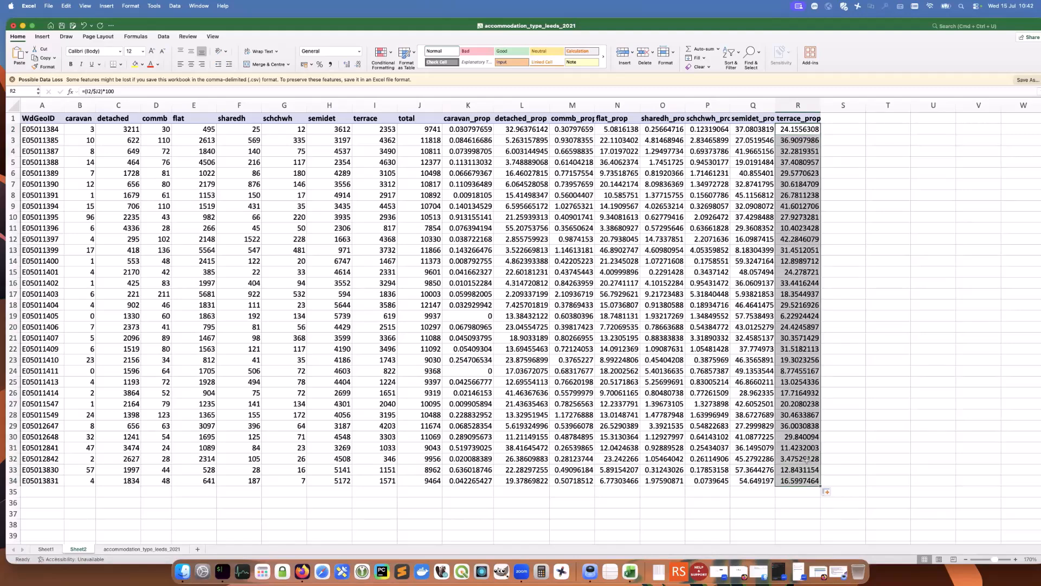
{"action": "left_click", "coordinate": [751, 359]}
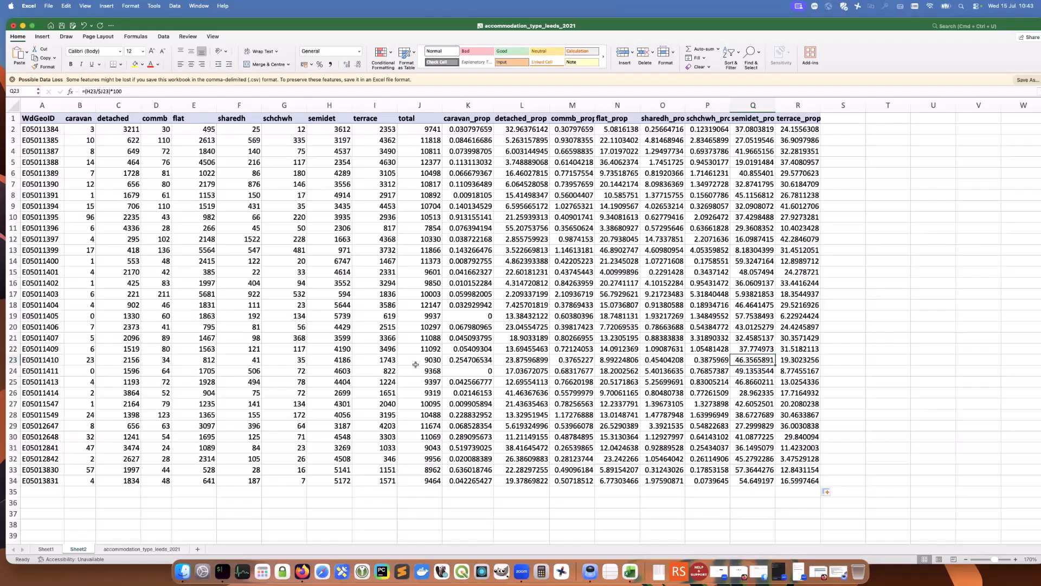
Widen the empty column S to about five times its width
{"action": "left_click", "coordinate": [849, 384]}
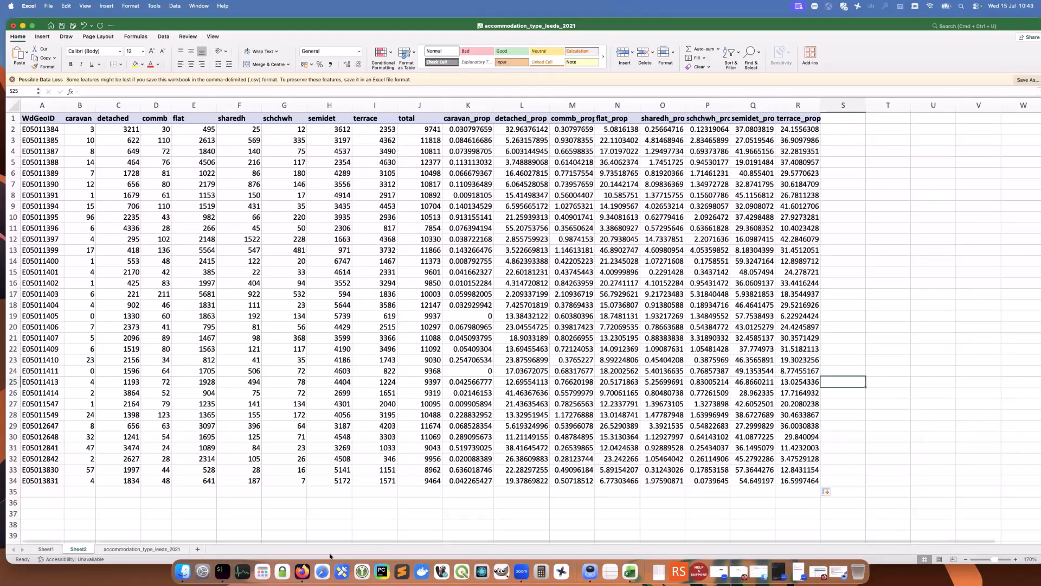
{"action": "scroll", "coordinate": [685, 439], "scroll_direction": "right", "scroll_amount": 2}
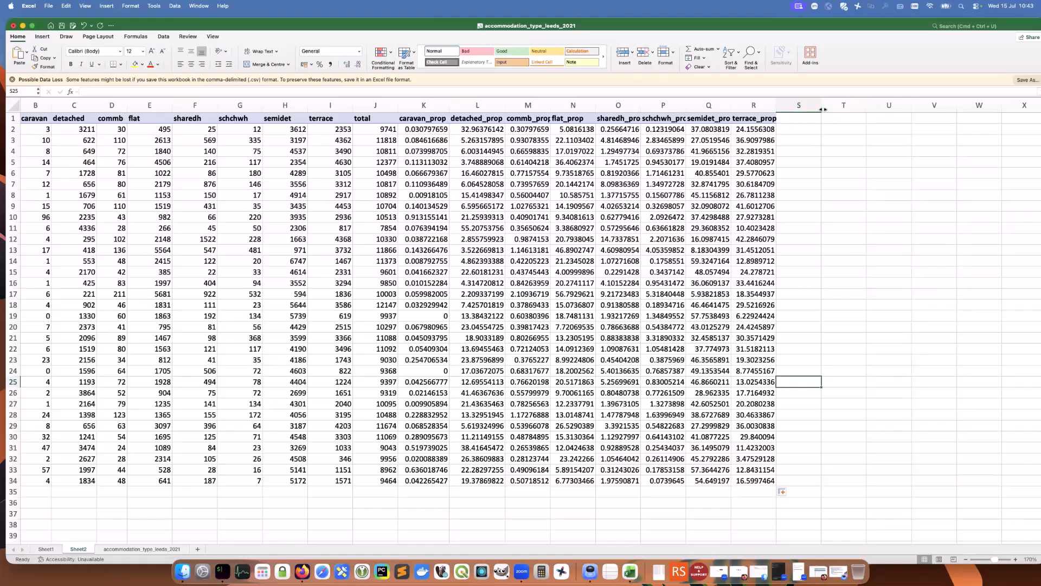
{"action": "left_click_drag", "start_coordinate": [822, 109], "coordinate": [1002, 109]}
{"action": "left_click", "coordinate": [911, 195]}
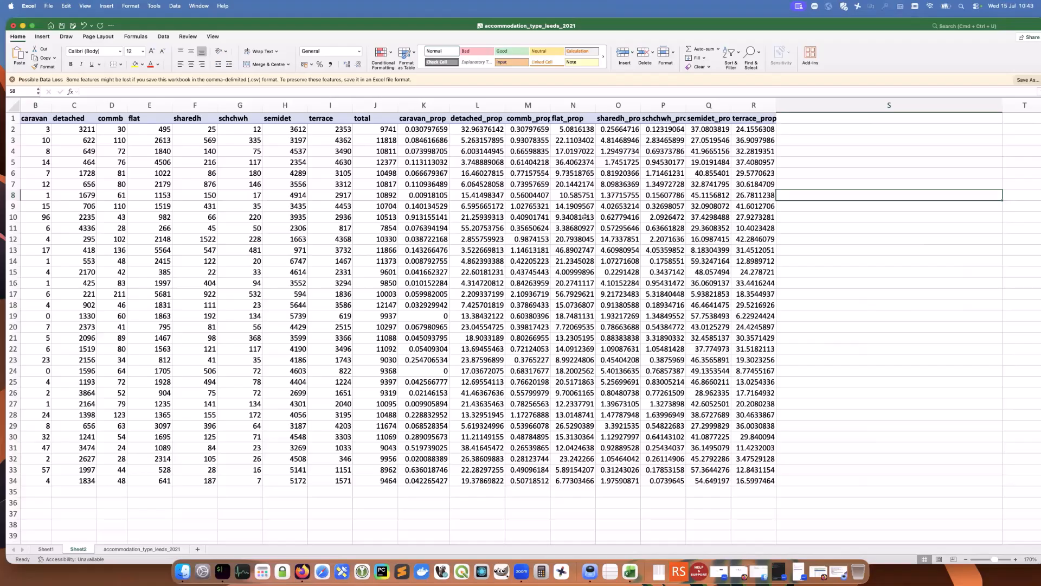
Enter the header dominant_acc_type in S1 and select S2
{"action": "left_click", "coordinate": [786, 118]}
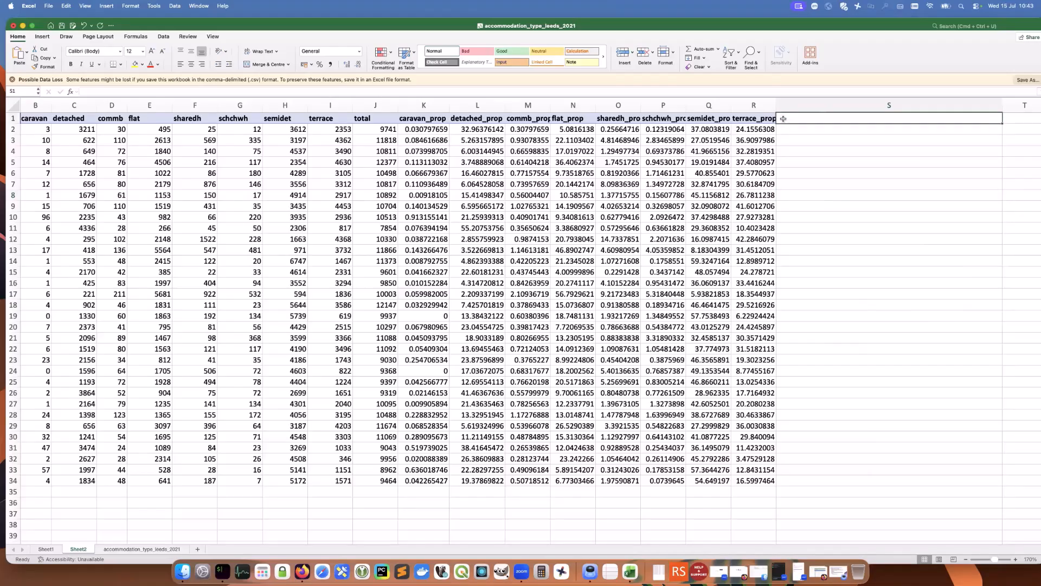
{"action": "left_click", "coordinate": [231, 92]}
{"action": "type", "text": "domi"}
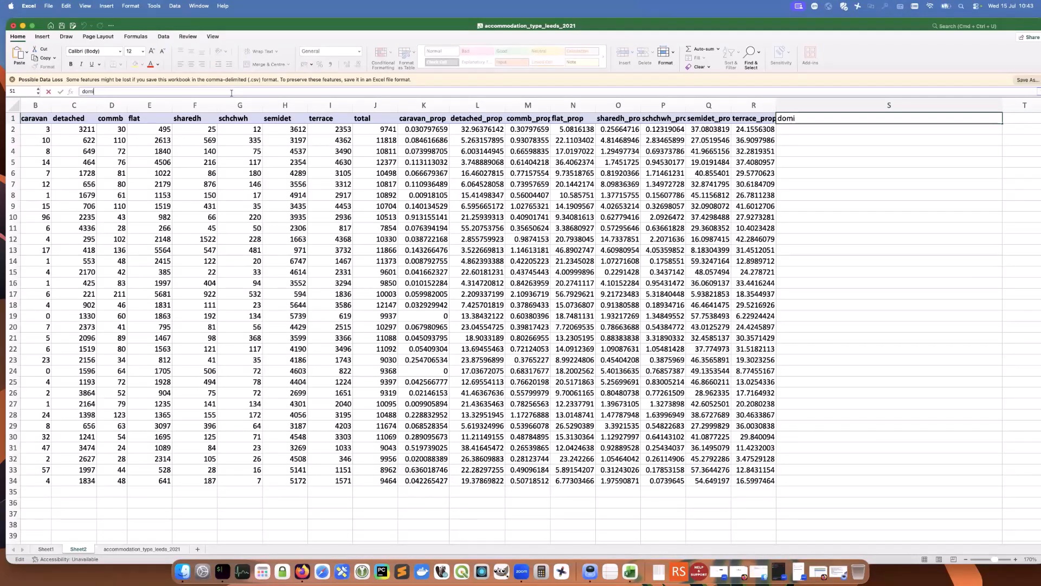
{"action": "type", "text": "nant_acc_type"}
{"action": "key", "text": "Return"}
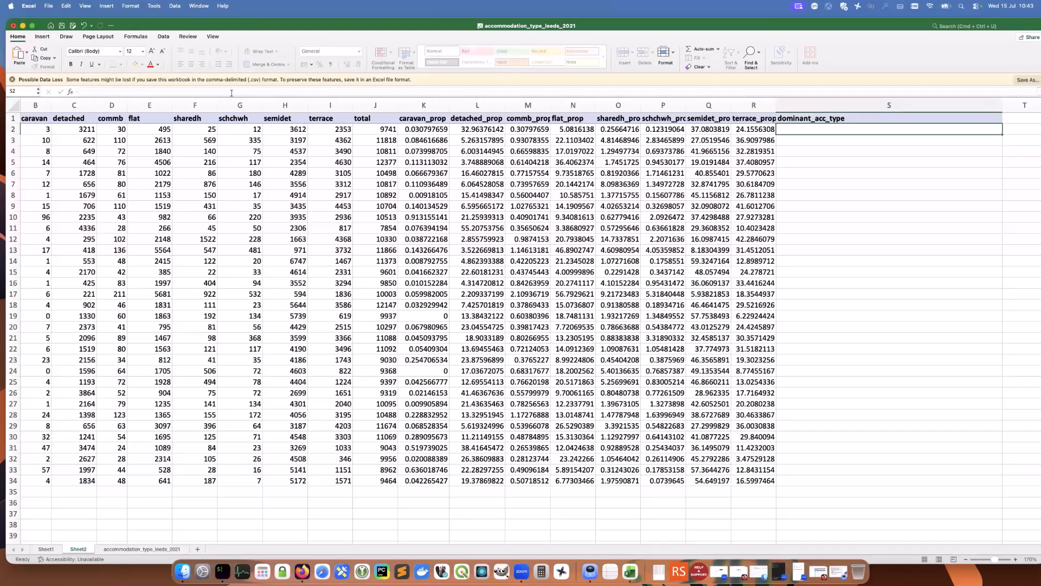
{"action": "left_click", "coordinate": [783, 130]}
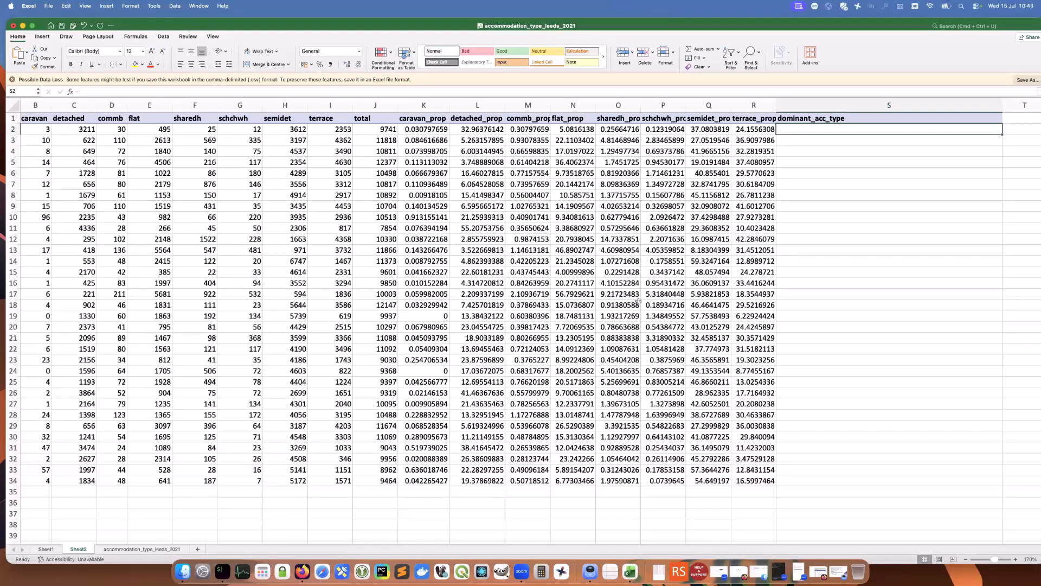
Open QGIS_Mapping_2021_UKDS_Census_Data_Workbook.pdf from the UKDS_QGIS folder on the Desktop and go to section 3.3, Construct a new categorical summary variable
{"action": "left_click", "coordinate": [182, 570]}
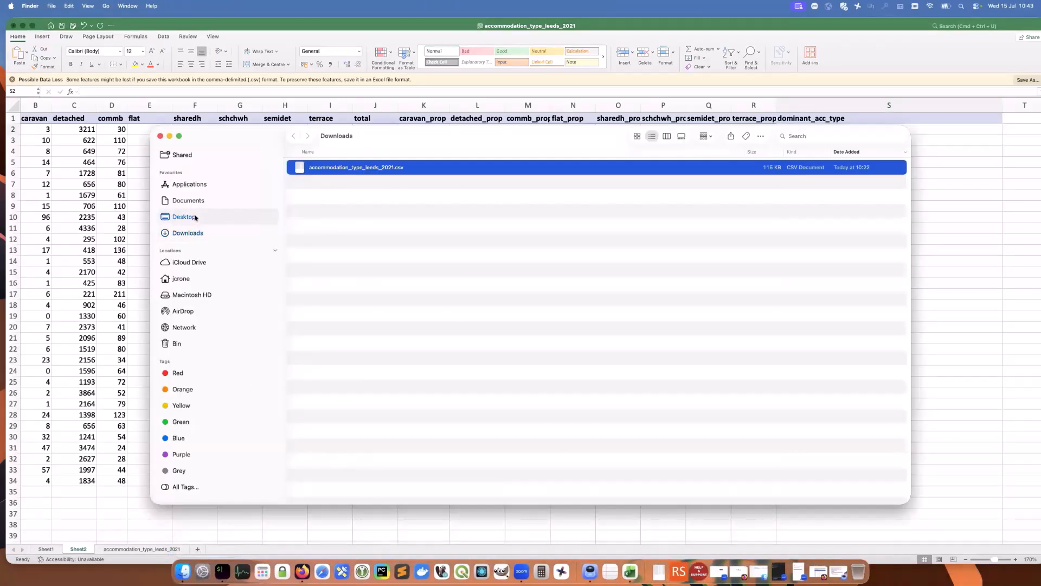
{"action": "left_click", "coordinate": [195, 218]}
{"action": "double_click", "coordinate": [340, 189]}
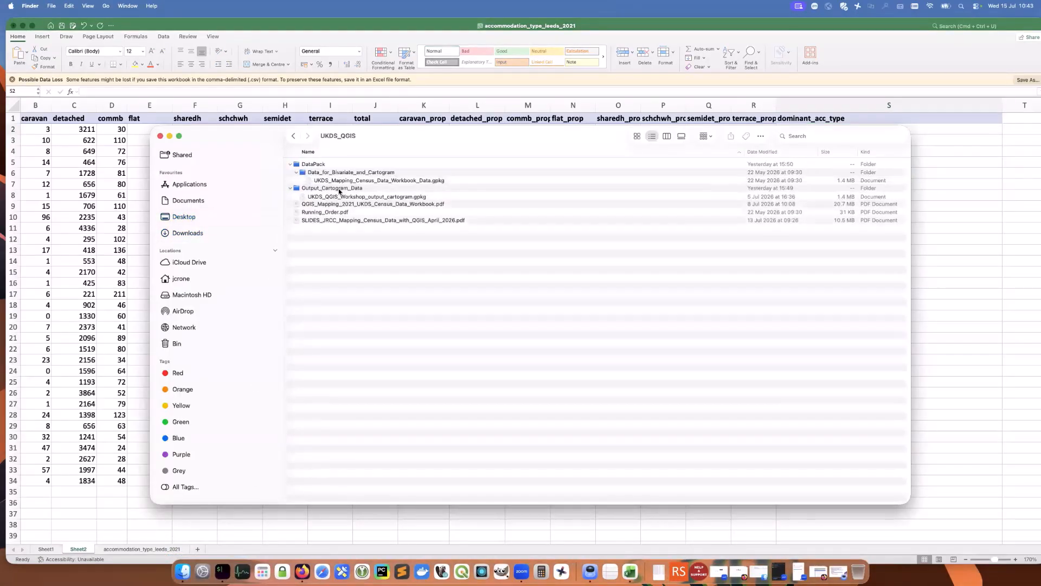
{"action": "double_click", "coordinate": [428, 206]}
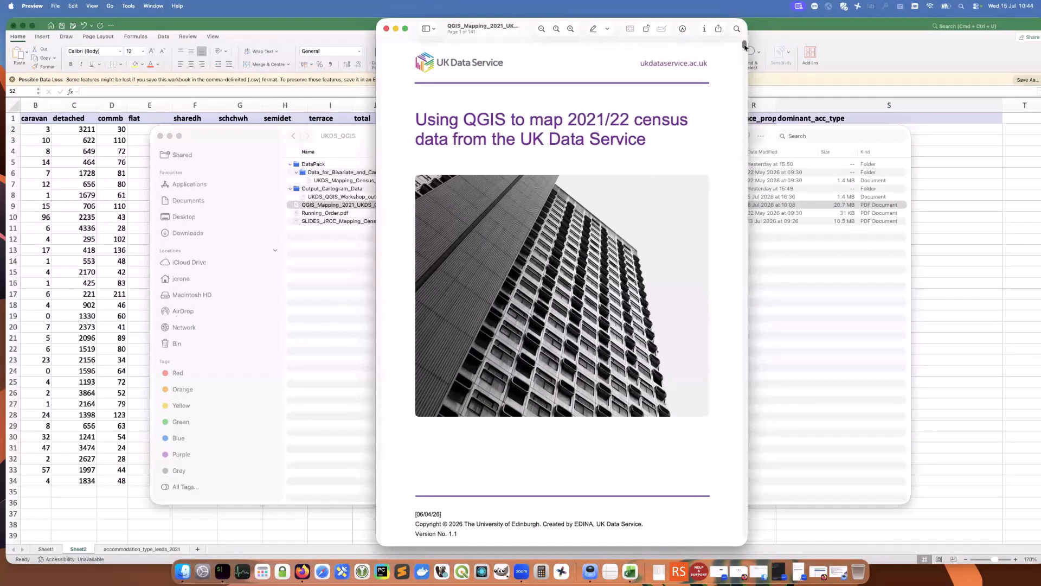
{"action": "scroll", "coordinate": [744, 46], "scroll_direction": "down", "scroll_amount": 10}
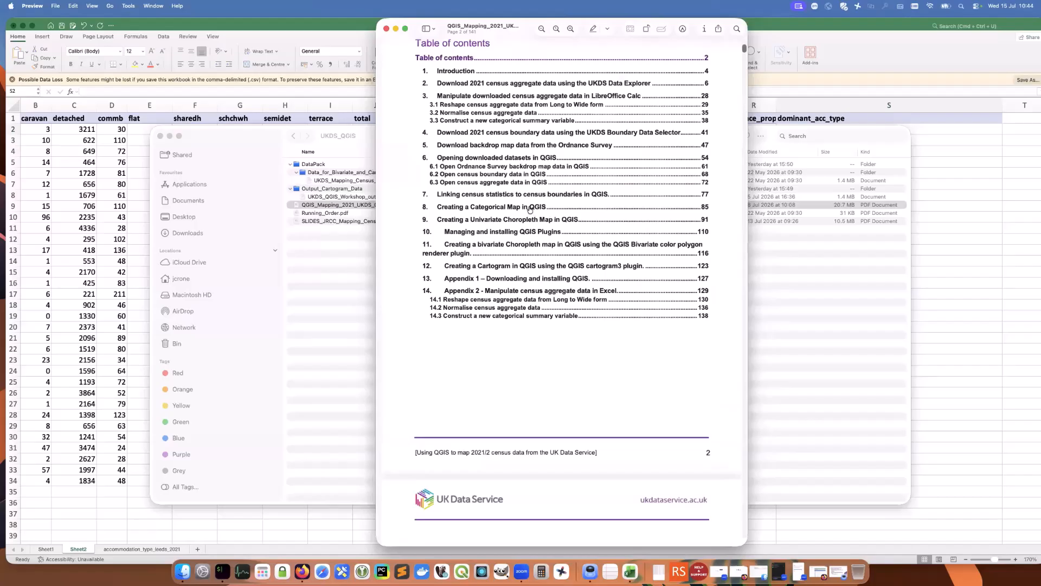
{"action": "left_click", "coordinate": [512, 122]}
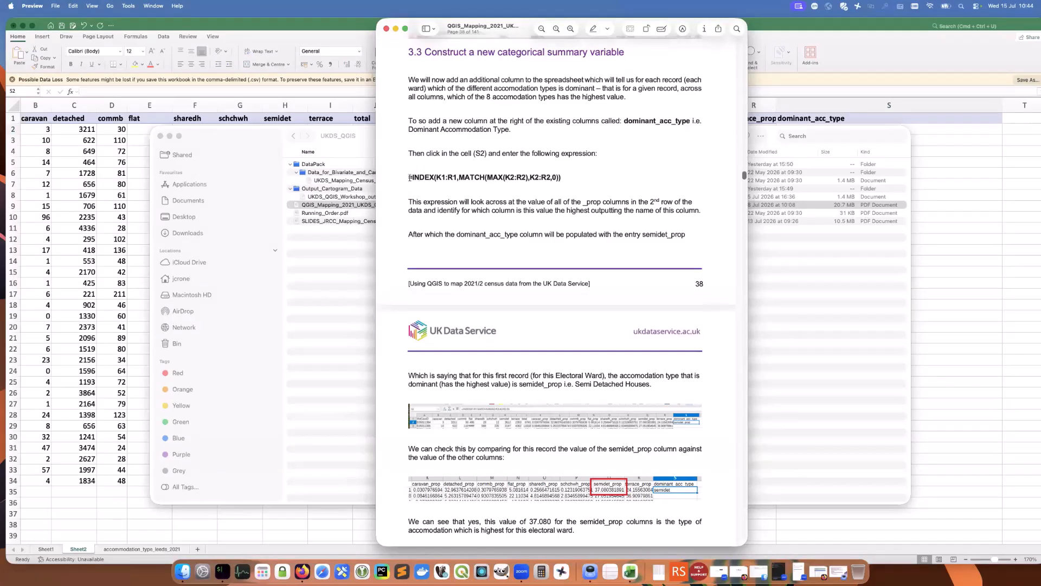
Copy the expression =INDEX(K1:R1,MATCH(MAX(K2:R2),K2:R2,0)) from the PDF, minimise the PDF and folder windows, and return to Excel
{"action": "left_click_drag", "start_coordinate": [414, 177], "coordinate": [561, 178]}
{"action": "right_click", "coordinate": [534, 180]}
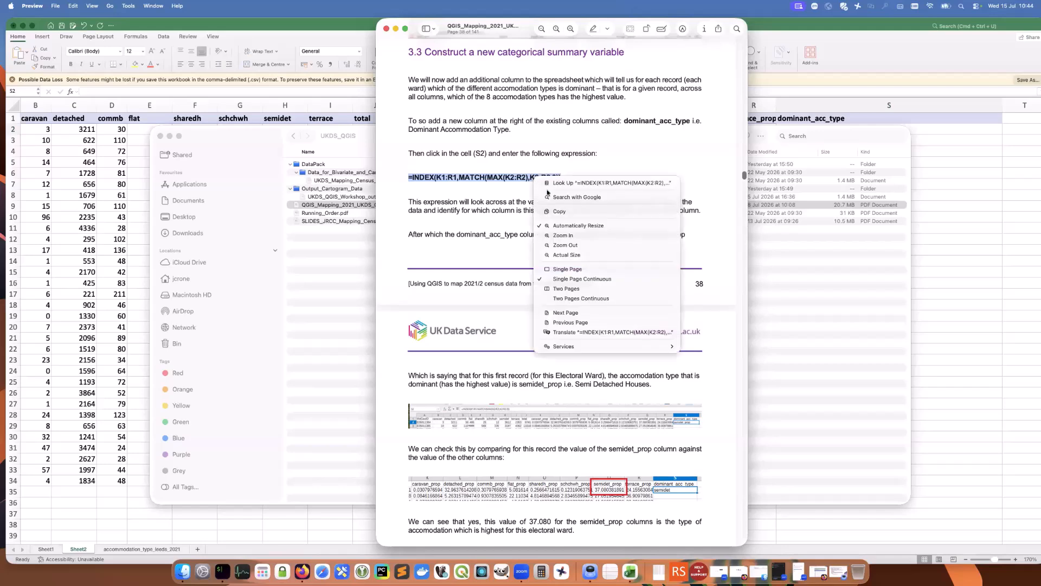
{"action": "left_click", "coordinate": [543, 211]}
{"action": "left_click", "coordinate": [394, 31]}
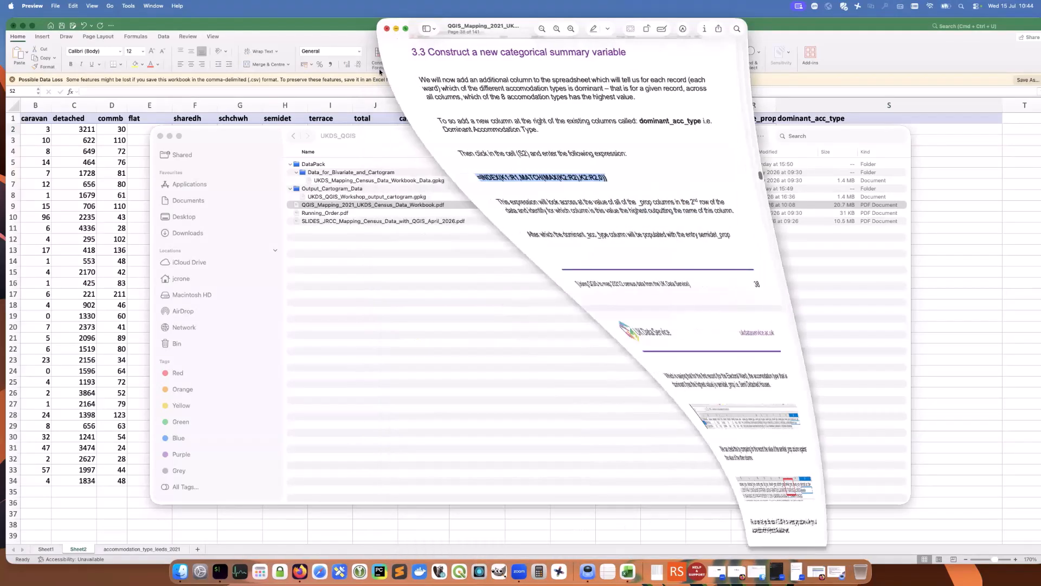
{"action": "double_click", "coordinate": [478, 144]}
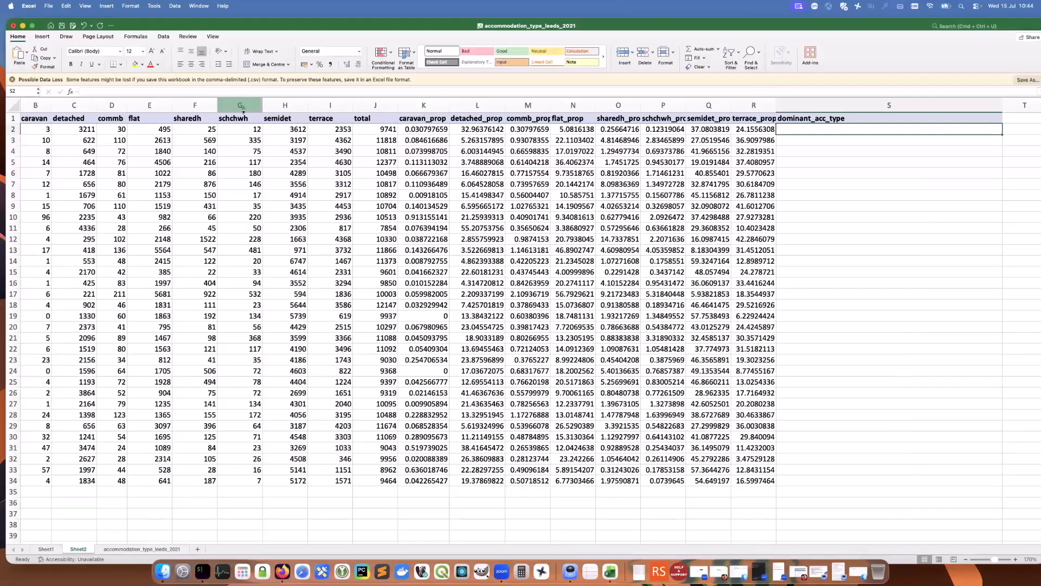
Paste the copied expression =INDEX(K1:R1,MATCH(MAX(K2:R2),K2:R2,0)) into S2 and compare its result with the semidet_prop and terrace_prop values in row 2
{"action": "left_click", "coordinate": [135, 94]}
{"action": "right_click", "coordinate": [135, 96]}
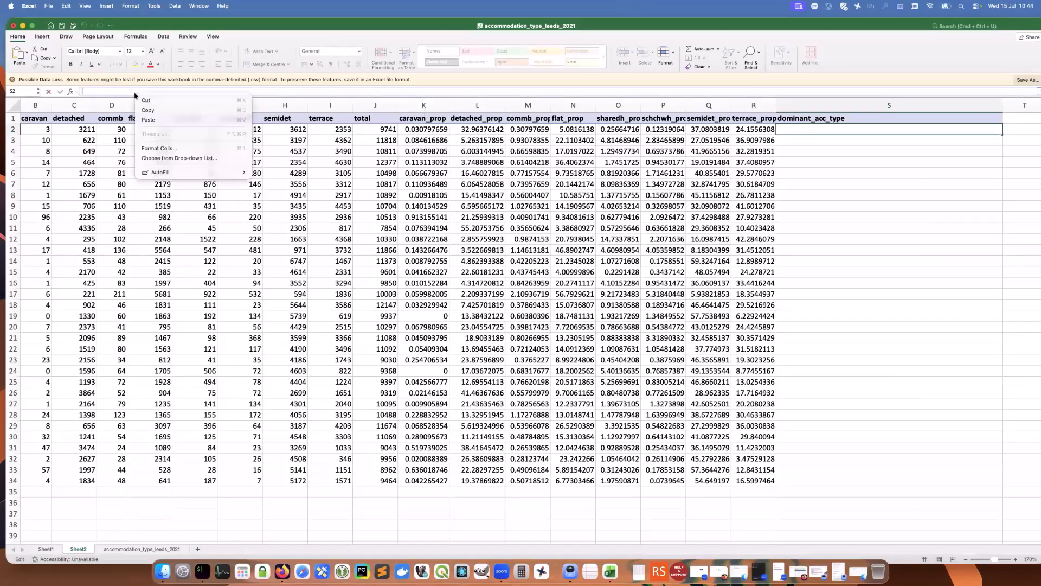
{"action": "left_click", "coordinate": [149, 119]}
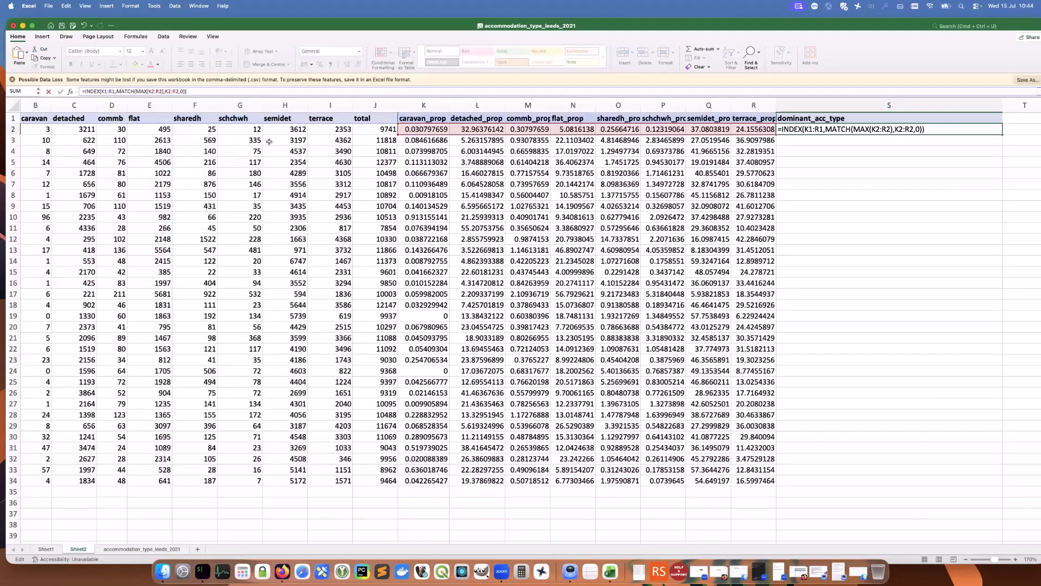
{"action": "key", "text": "Return"}
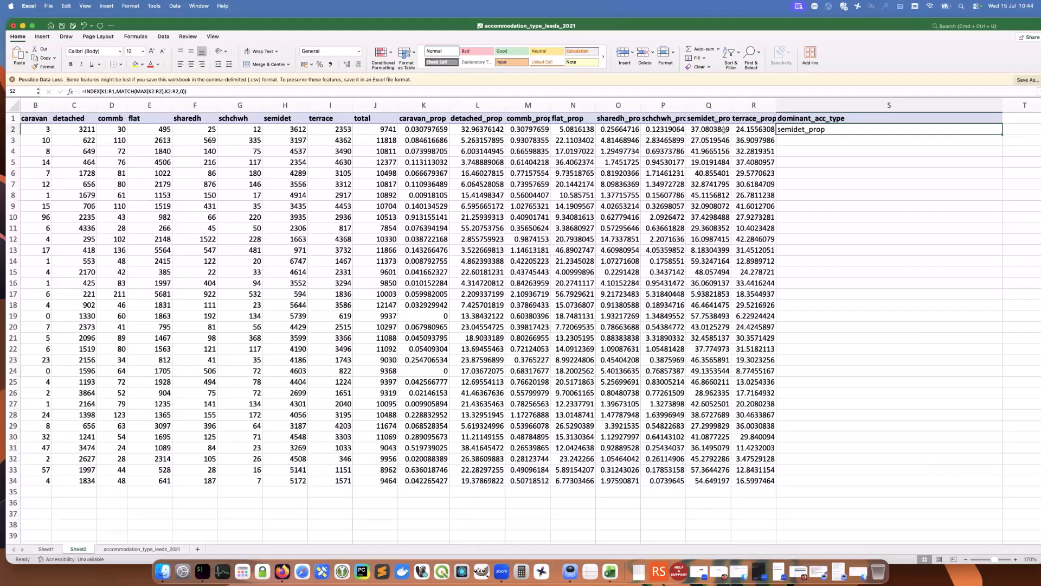
{"action": "left_click", "coordinate": [695, 129]}
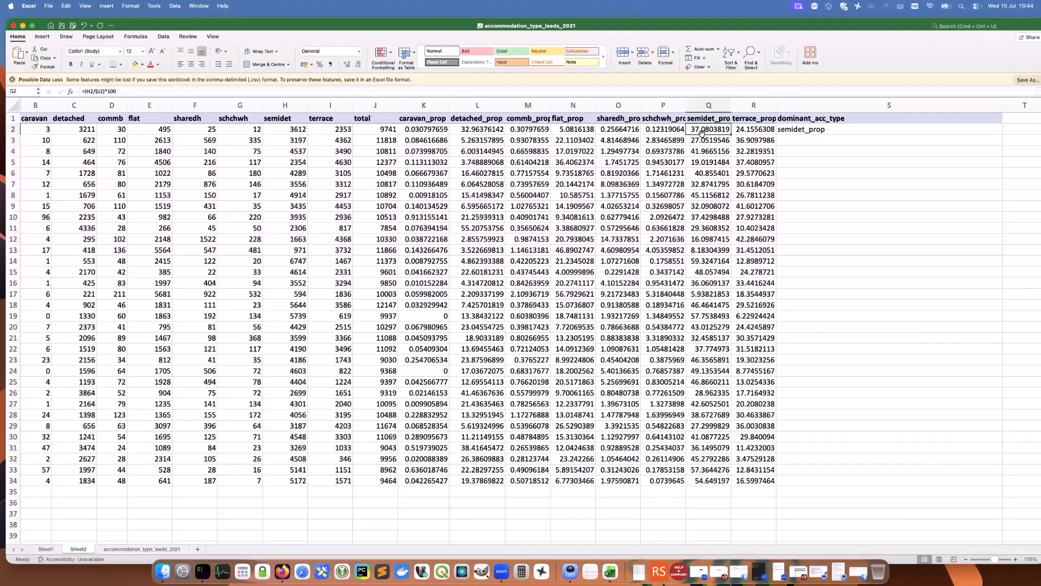
{"action": "left_click", "coordinate": [753, 129]}
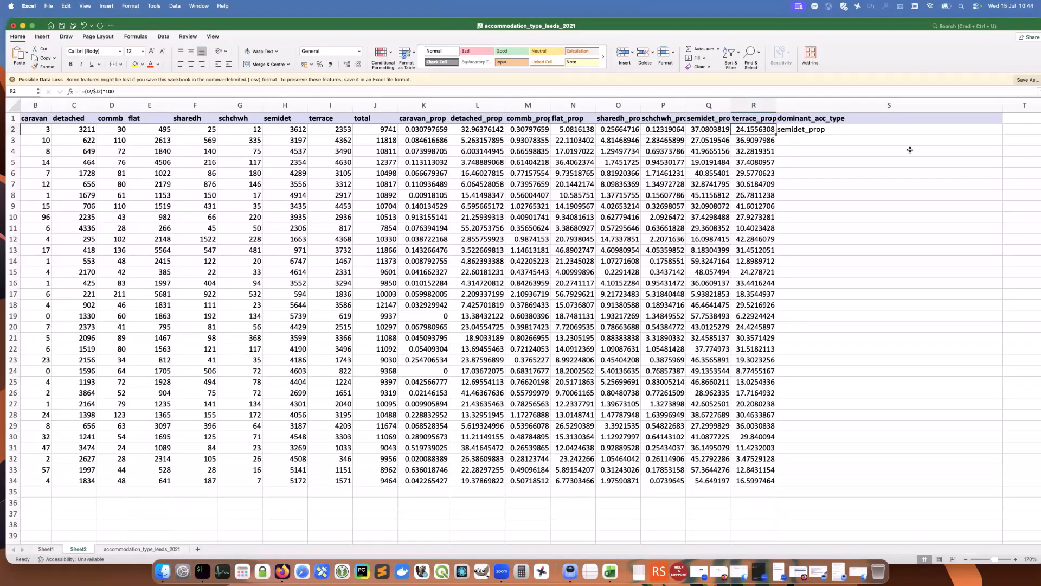
Wrap the S2 formula to strip the suffix: =SUBSTITUTE(INDEX(K1:R1,MATCH(MAX(K2:R2),K2:R2,0)),"_prop","")
{"action": "left_click", "coordinate": [834, 130]}
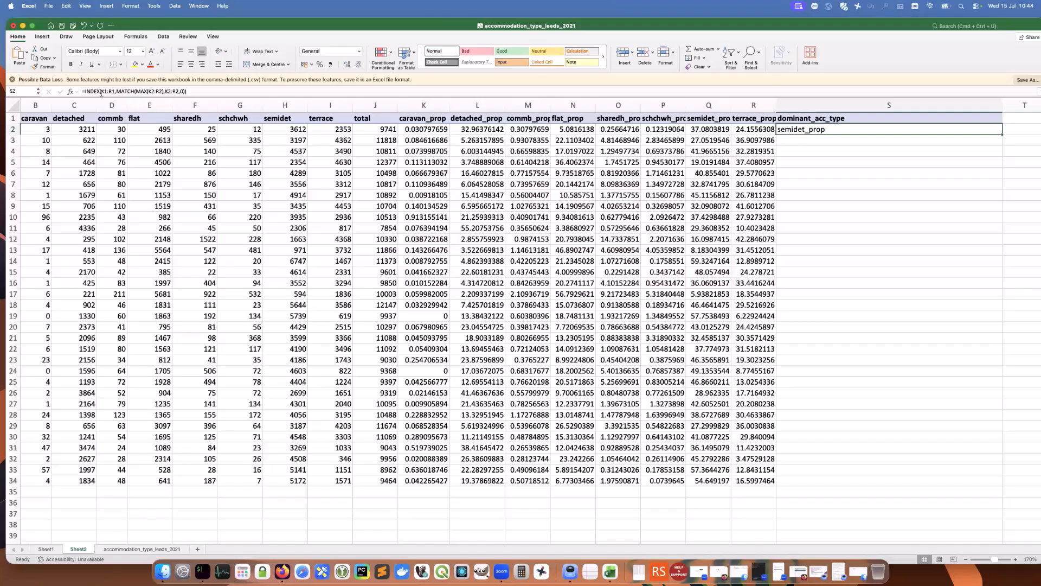
{"action": "left_click", "coordinate": [84, 91]}
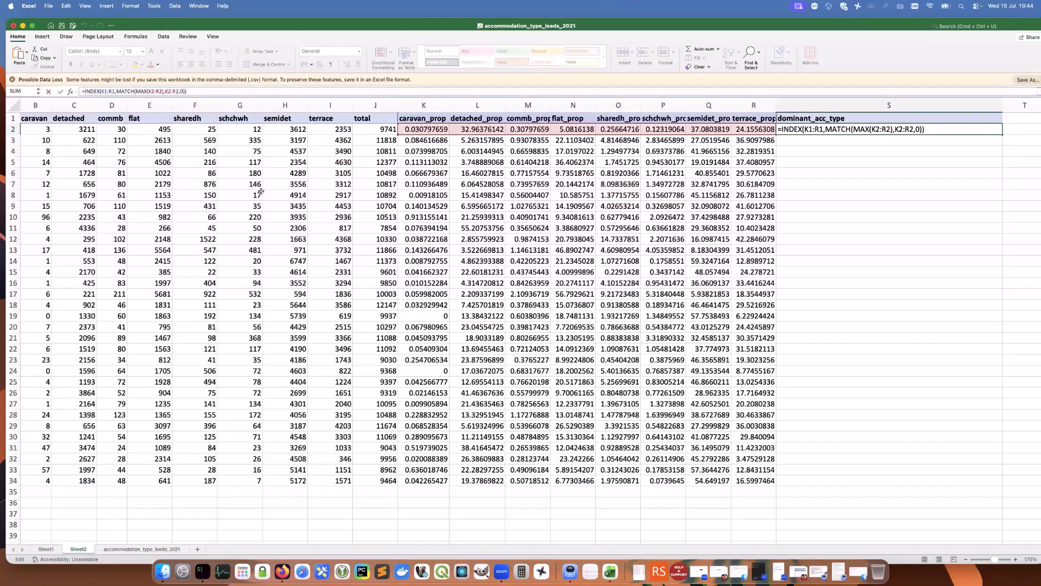
{"action": "type", "text": "SUBST"}
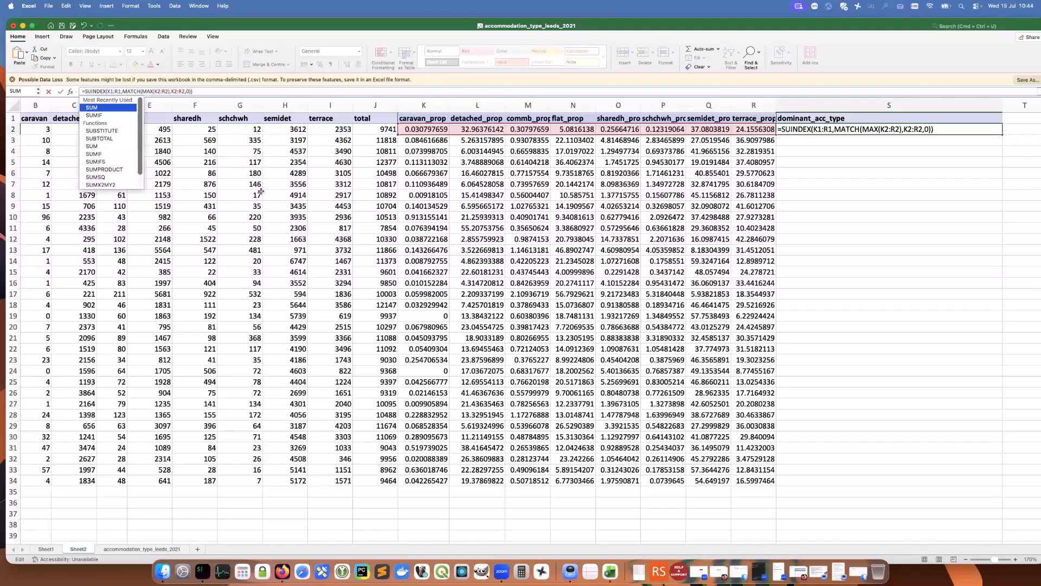
{"action": "type", "text": "ITU"}
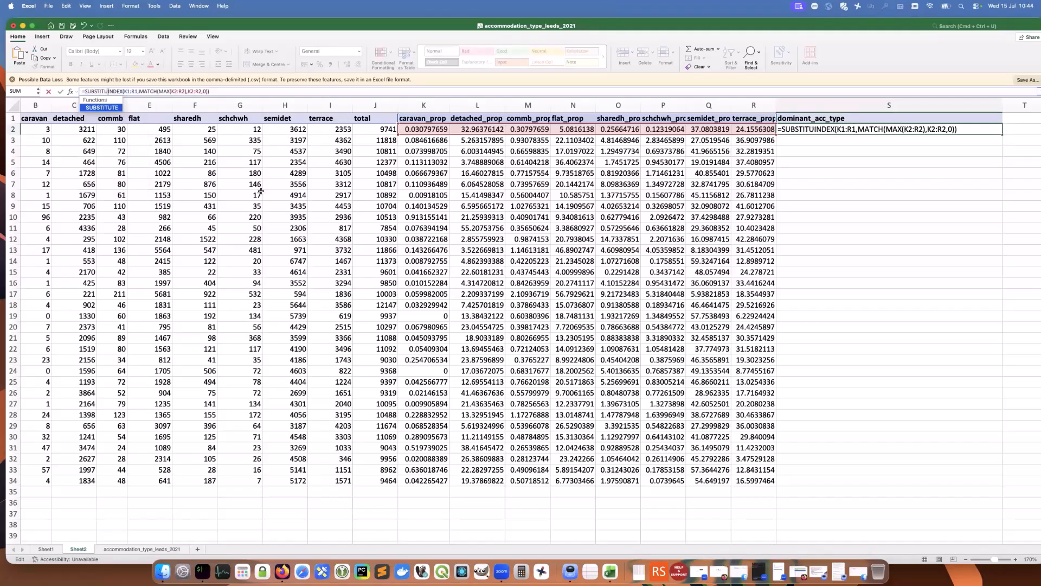
{"action": "type", "text": "TE"}
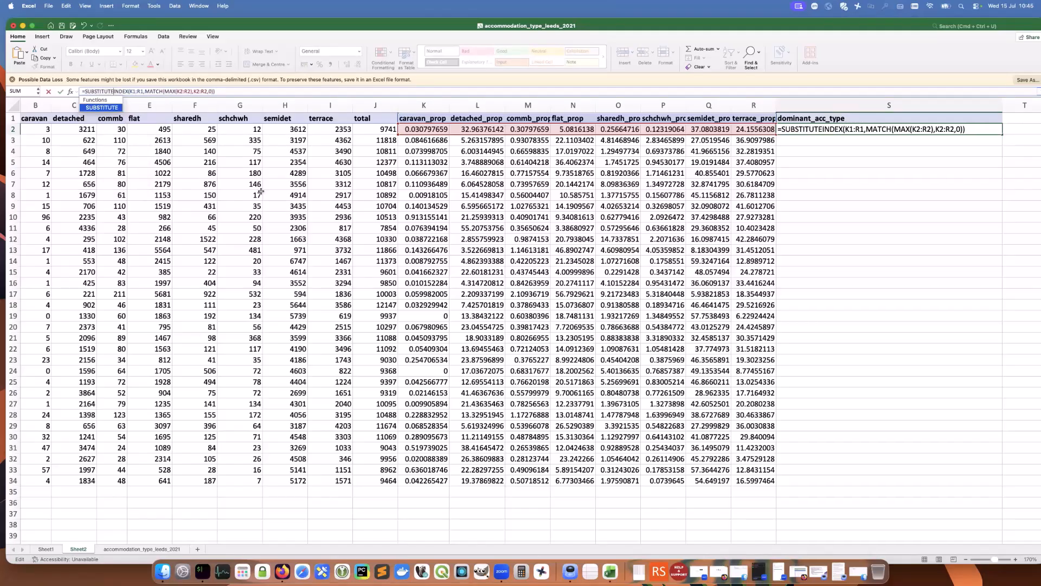
{"action": "type", "text": "(INDEX(K1:R1"}
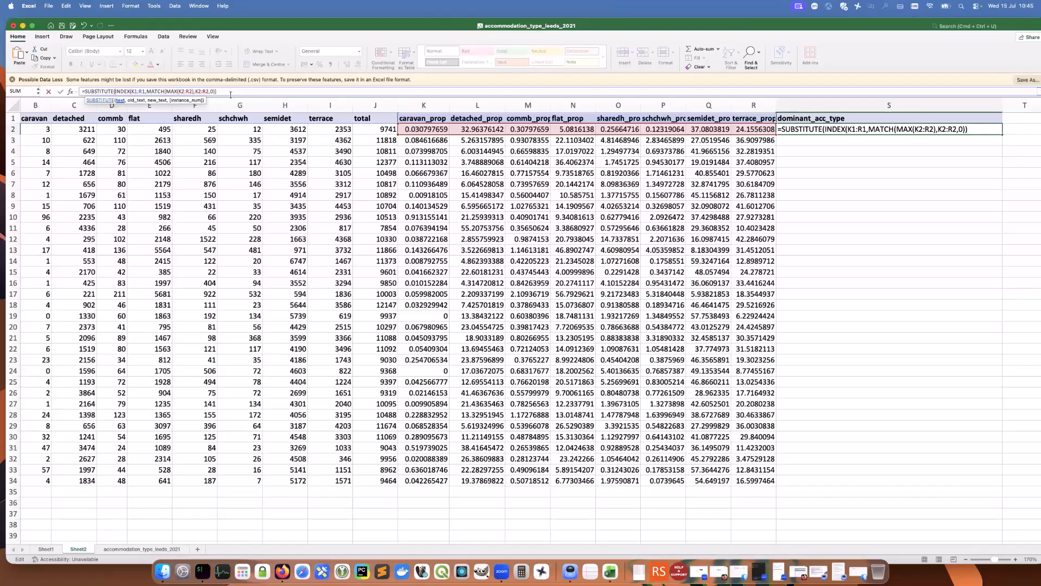
{"action": "type", "text": ","}
{"action": "type", "text": "\"_prop\""}
{"action": "type", "text": ")"}
{"action": "key", "text": "Return"}
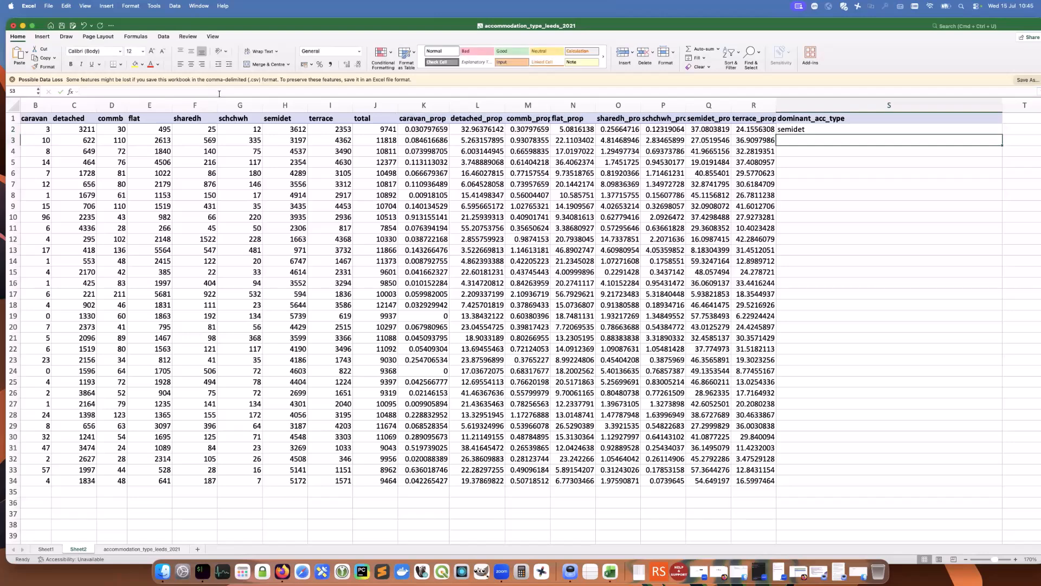
Change the header range K1:R1 inside the S2 formula's INDEX function to the absolute reference $K$1:$R$1
{"action": "key", "text": "Up"}
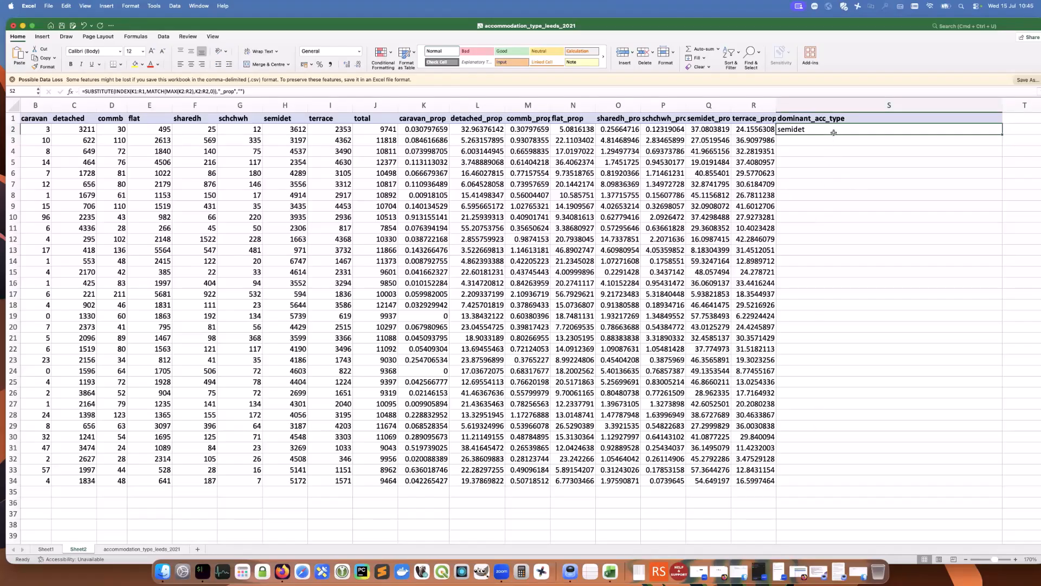
{"action": "left_click", "coordinate": [259, 91]}
{"action": "key", "text": "Left"}
{"action": "key", "text": "Left"}
{"action": "key", "text": "Left"}
{"action": "key", "text": "Left"}
{"action": "key", "text": "Left"}
{"action": "key", "text": "Left"}
{"action": "key", "text": "Left"}
{"action": "key", "text": "Left"}
{"action": "key", "text": "Left"}
{"action": "key", "text": "Left"}
{"action": "key", "text": "Left"}
{"action": "key", "text": "Left"}
{"action": "key", "text": "Left"}
{"action": "key", "text": "Left"}
{"action": "key", "text": "Left"}
{"action": "key", "text": "Left"}
{"action": "key", "text": "Left"}
{"action": "key", "text": "Left"}
{"action": "key", "text": "Left"}
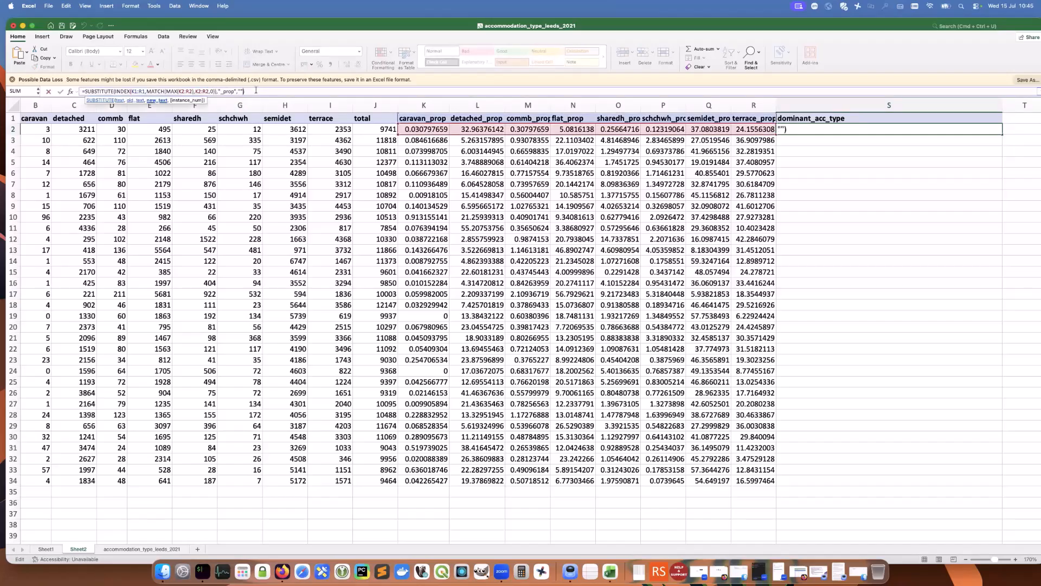
{"action": "key", "text": "Left"}
{"action": "key", "text": "Left"}
{"action": "key", "text": "Left"}
{"action": "key", "text": "Left"}
{"action": "key", "text": "Left"}
{"action": "key", "text": "Left"}
{"action": "key", "text": "Left"}
{"action": "key", "text": "Left"}
{"action": "key", "text": "Left"}
{"action": "key", "text": "Left"}
{"action": "key", "text": "Left"}
{"action": "key", "text": "Left"}
{"action": "key", "text": "Left"}
{"action": "key", "text": "Left"}
{"action": "key", "text": "Left"}
{"action": "key", "text": "Left"}
{"action": "key", "text": "Left"}
{"action": "key", "text": "Left"}
{"action": "key", "text": "Left"}
{"action": "key", "text": "Left"}
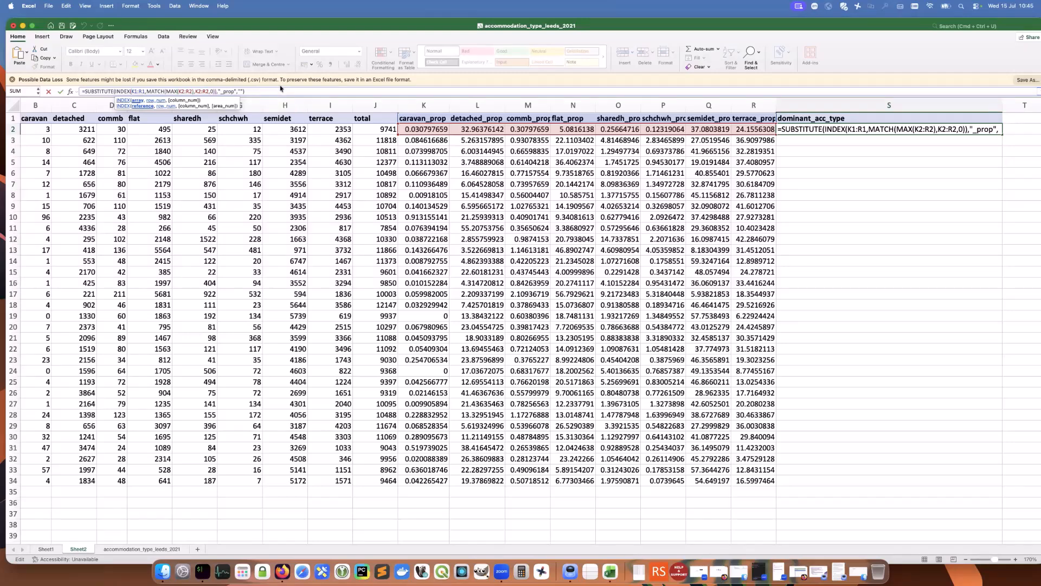
{"action": "type", "text": "$K"}
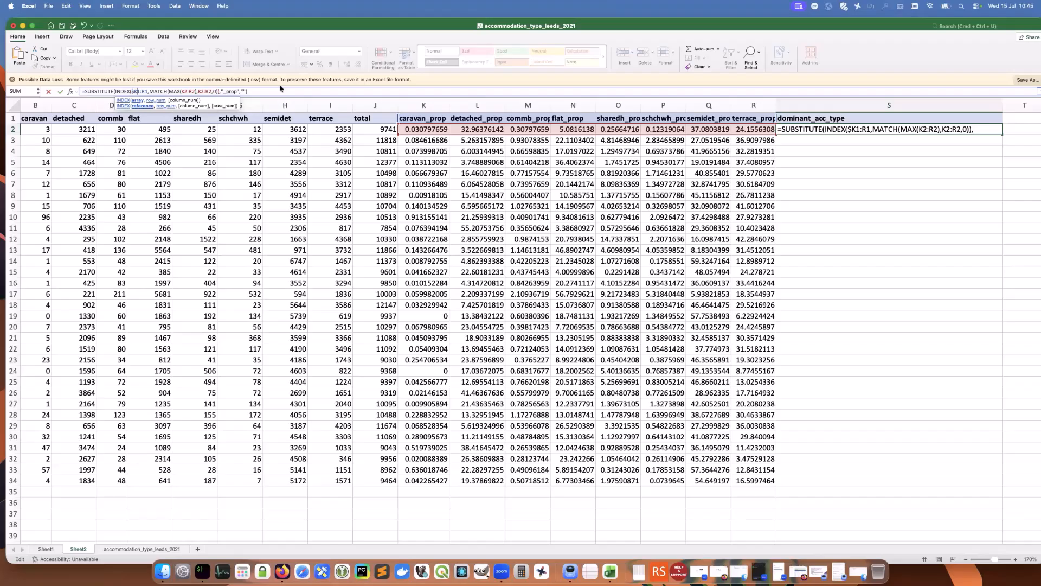
{"action": "type", "text": "$1:"}
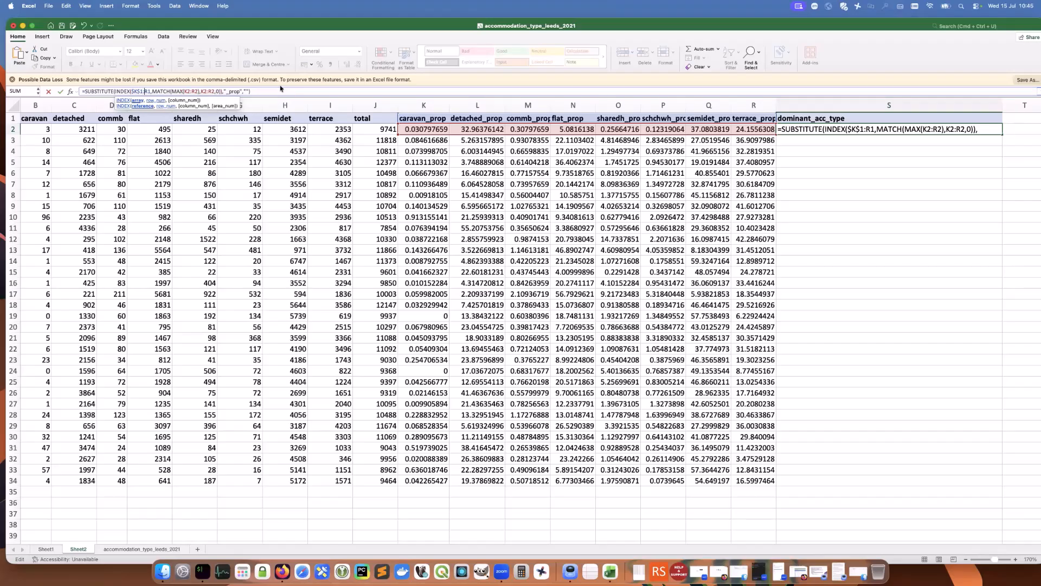
{"action": "type", "text": "$R$"}
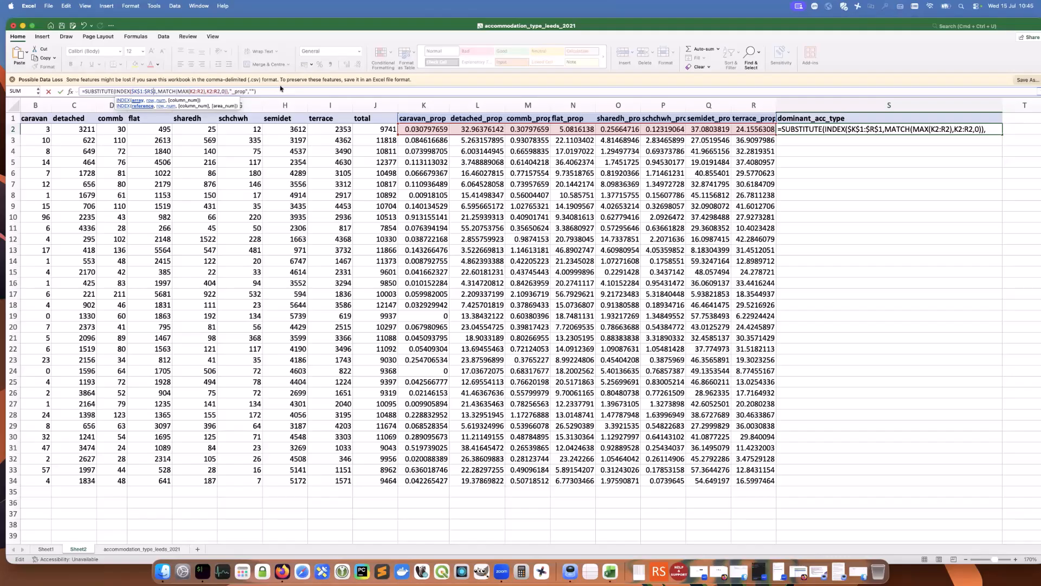
{"action": "key", "text": "Return"}
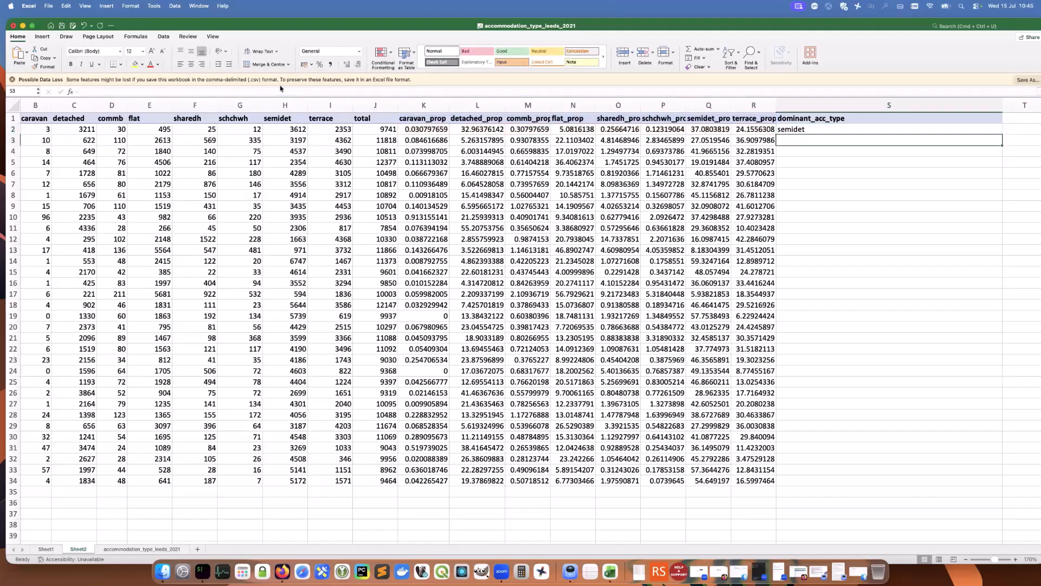
Fill the dominant_acc_type formula from S2 down to S34
{"action": "key", "text": "Up"}
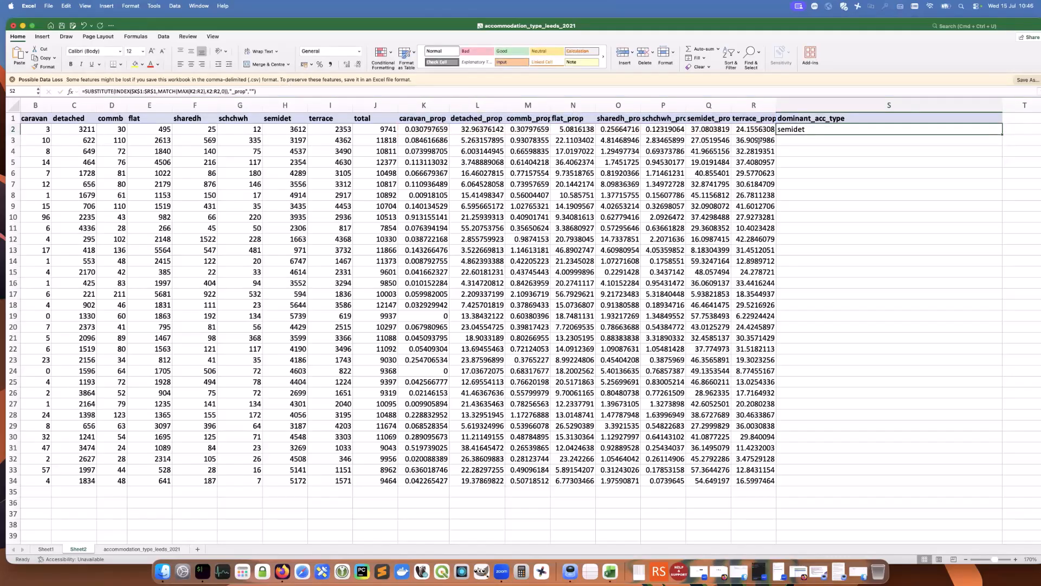
{"action": "left_click_drag", "start_coordinate": [998, 135], "coordinate": [948, 481]}
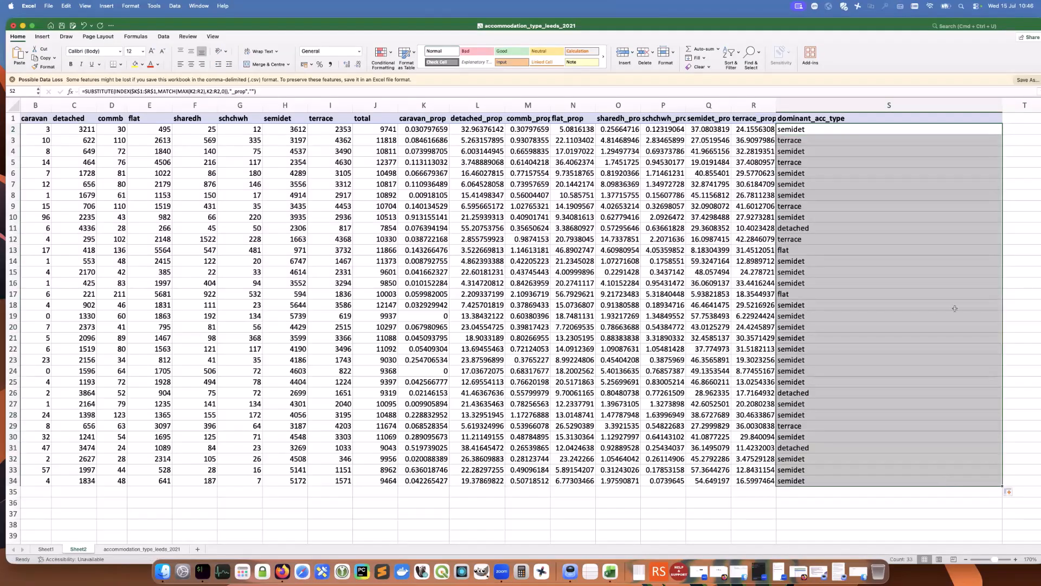
{"action": "left_click", "coordinate": [868, 307]}
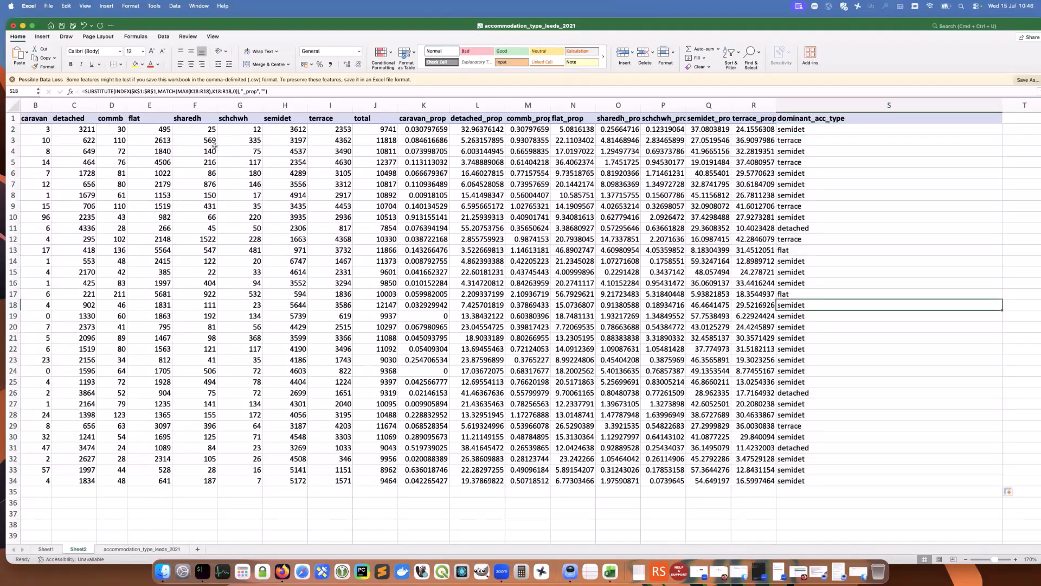
Check the dominant_acc_type result in row 26 against its detached_prop value, and inspect the formulas in S34 and S22
{"action": "left_click", "coordinate": [799, 392]}
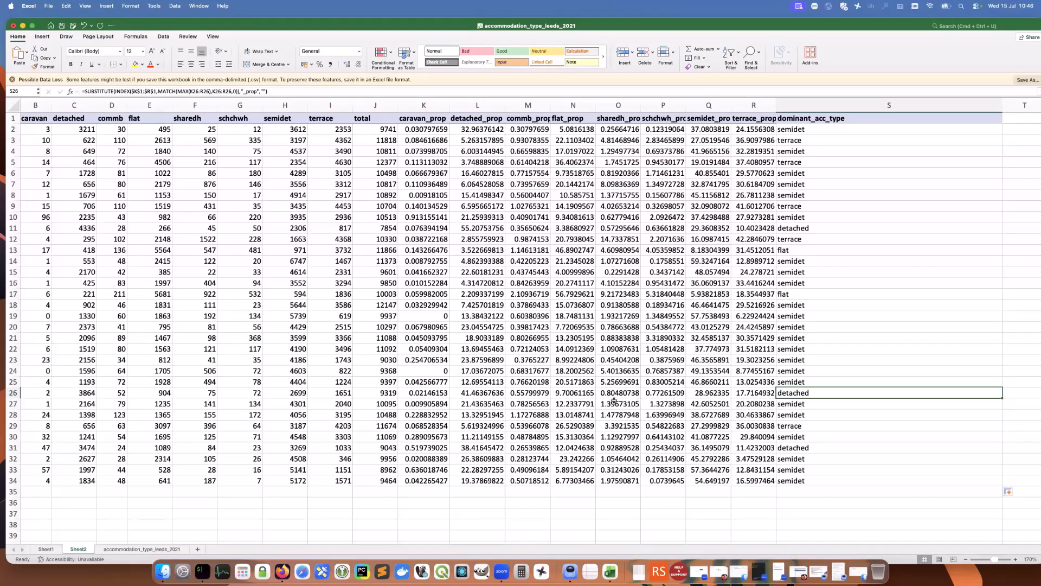
{"action": "left_click", "coordinate": [488, 392]}
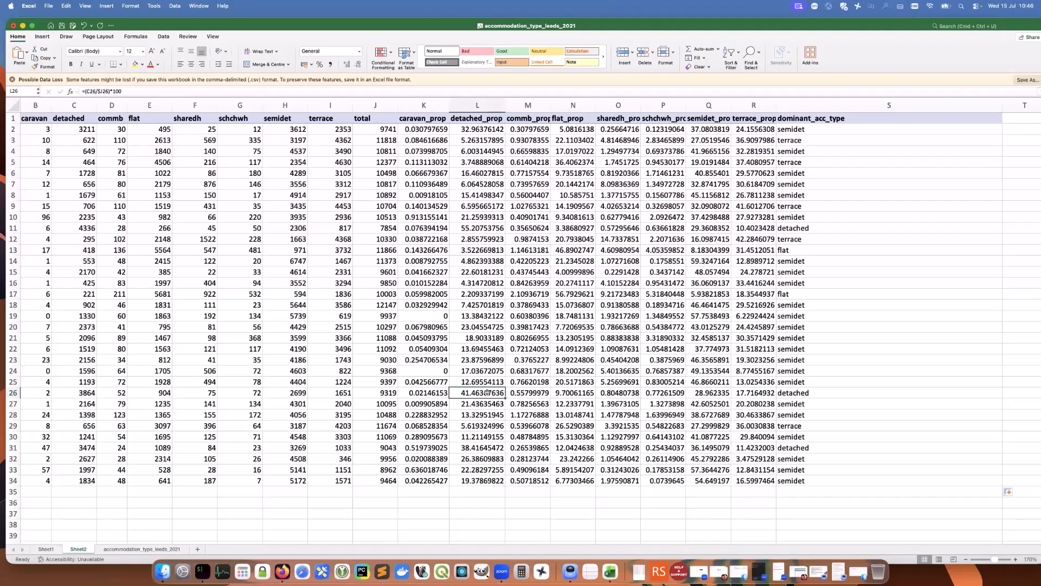
{"action": "left_click", "coordinate": [849, 393]}
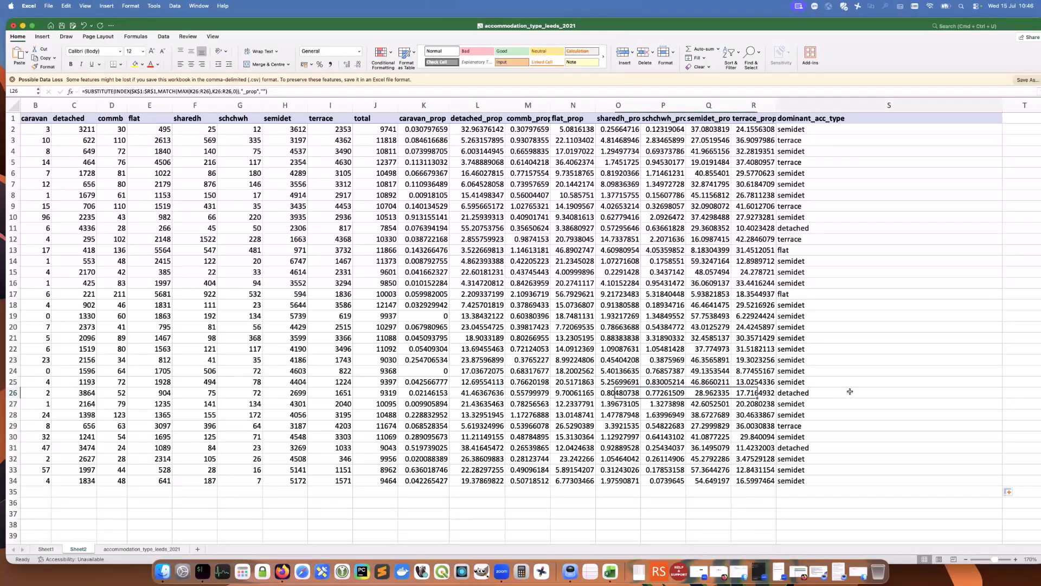
{"action": "left_click", "coordinate": [849, 475]}
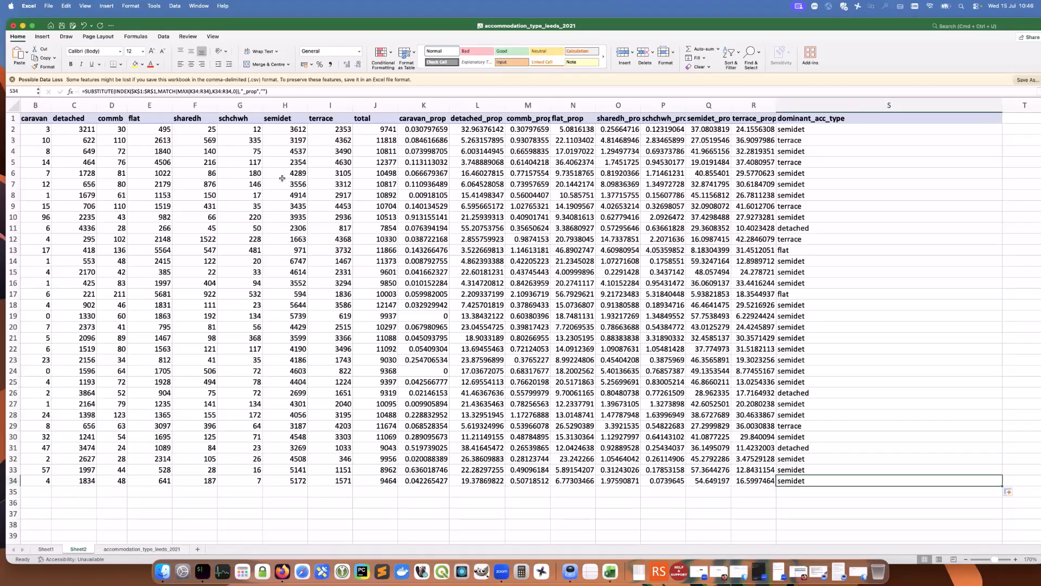
{"action": "left_click_drag", "start_coordinate": [282, 23], "coordinate": [283, 23]}
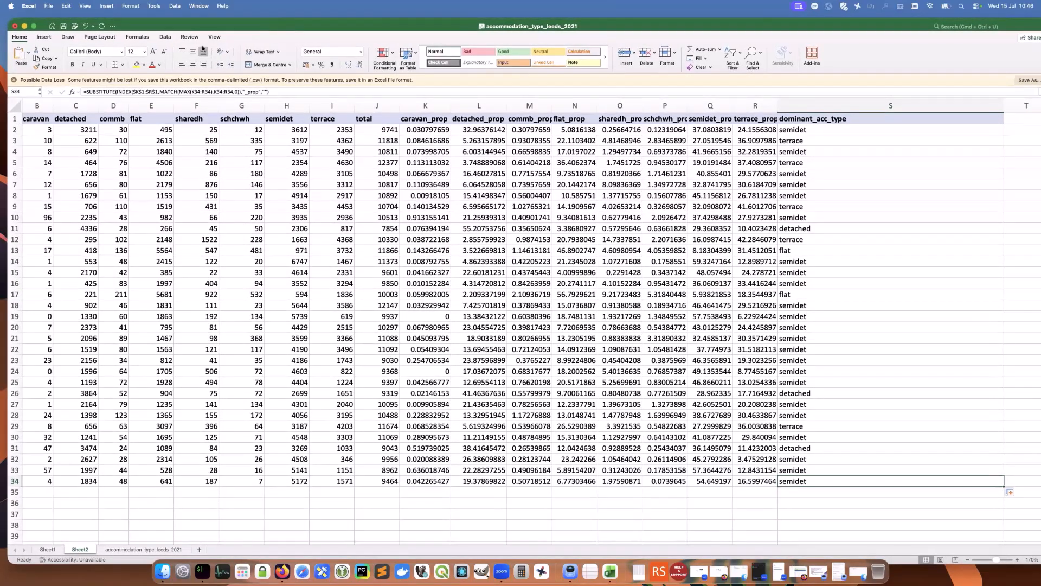
{"action": "left_click", "coordinate": [926, 352]}
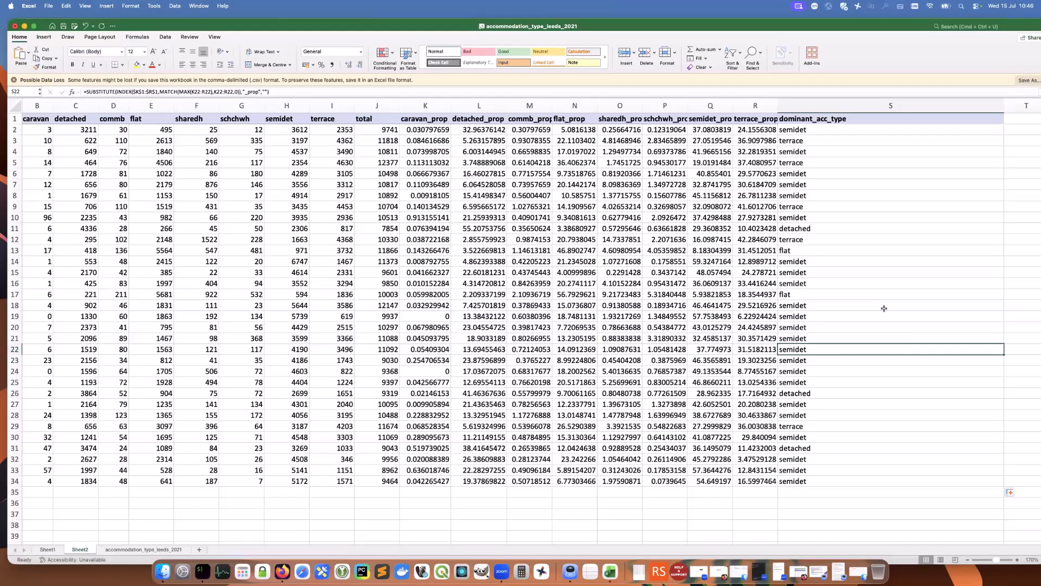
Save only the active sheet as accommodation_type_leeds_2021 in comma-separated values (.csv) format in Downloads, replacing the existing file
{"action": "left_click", "coordinate": [48, 6]}
{"action": "left_click", "coordinate": [74, 84]}
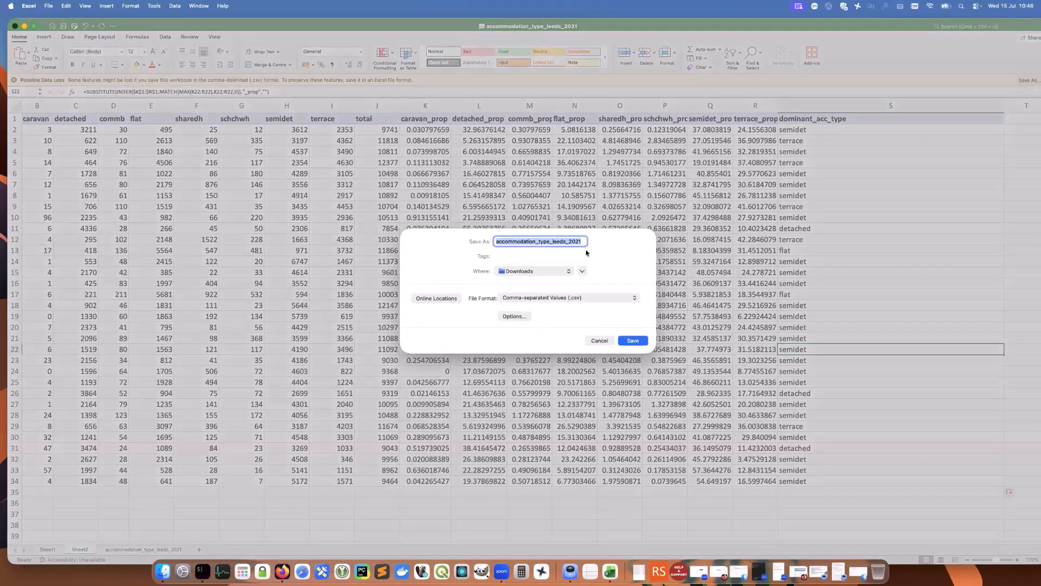
{"action": "left_click", "coordinate": [633, 341]}
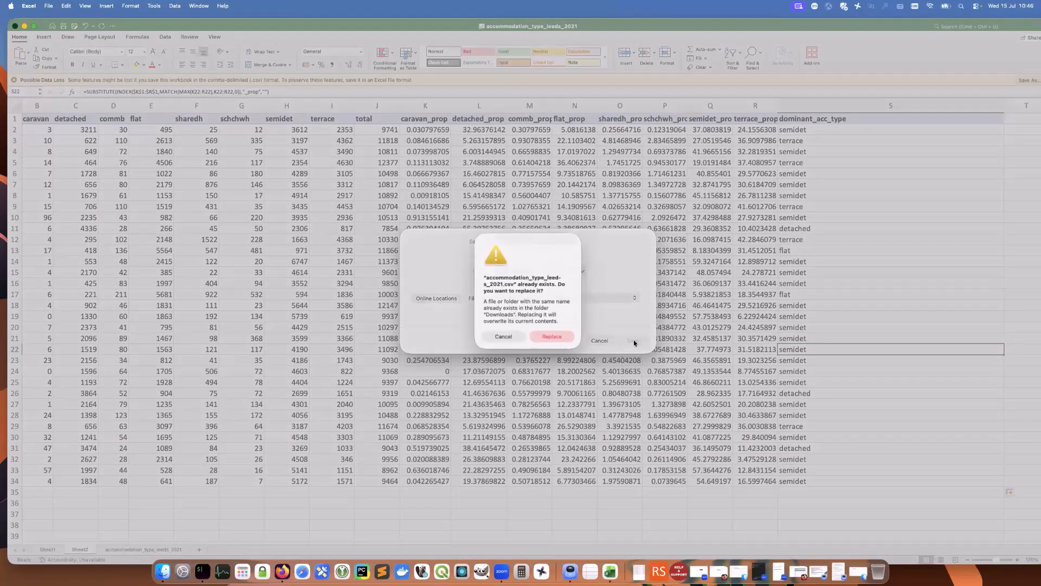
{"action": "left_click", "coordinate": [557, 337]}
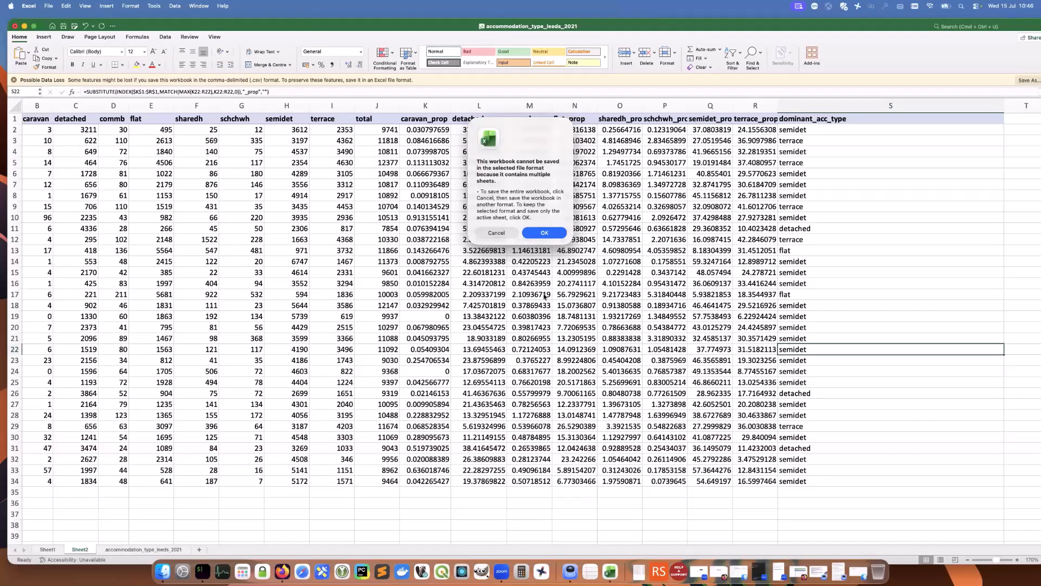
{"action": "left_click", "coordinate": [545, 233]}
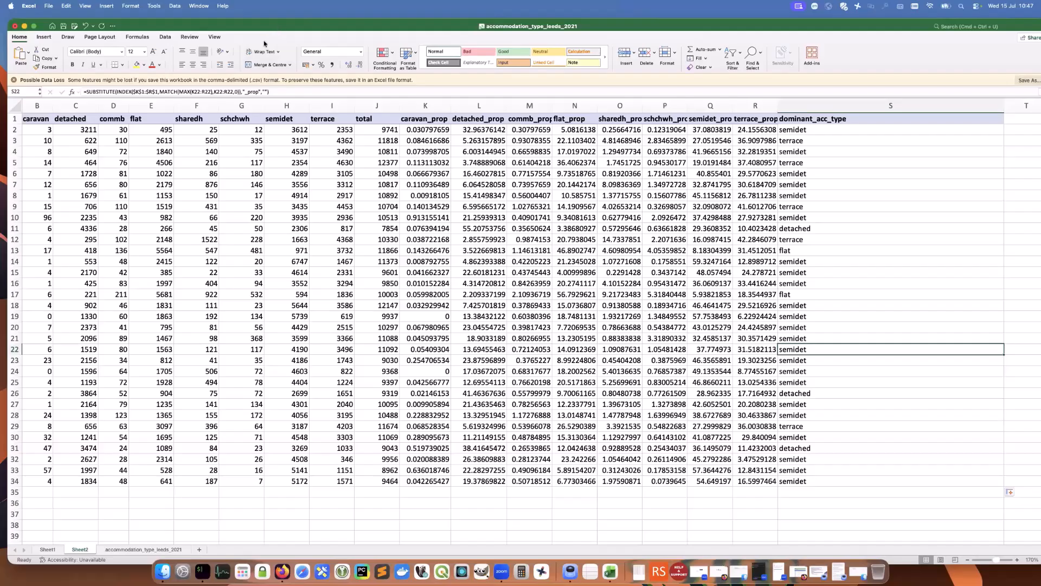
Close the accommodation_type_leeds_2021 workbook without saving further changes
{"action": "left_click_drag", "start_coordinate": [264, 41], "coordinate": [249, 54]}
{"action": "left_click_drag", "start_coordinate": [161, 36], "coordinate": [214, 31]}
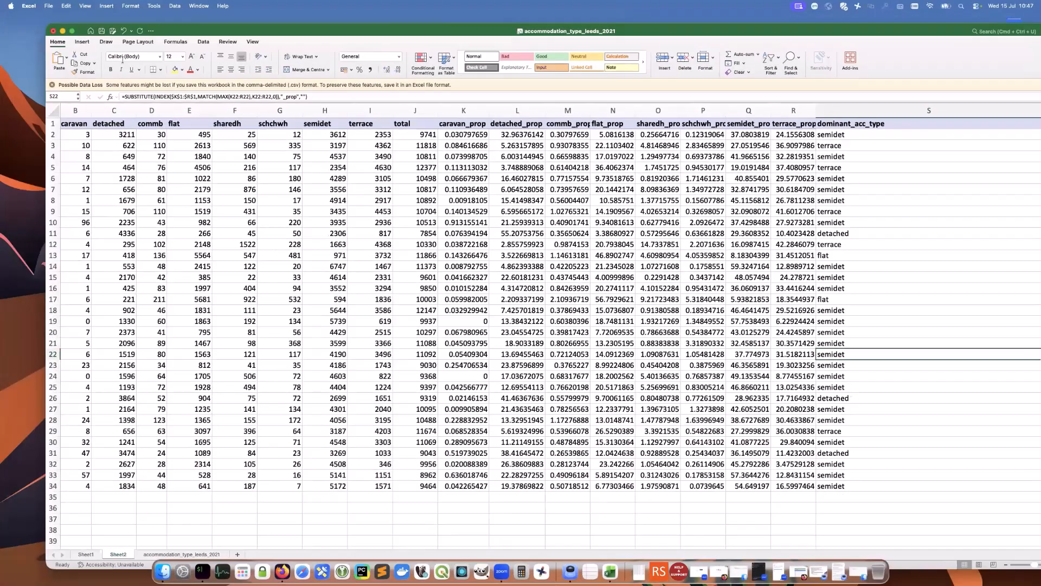
{"action": "left_click", "coordinate": [54, 32]}
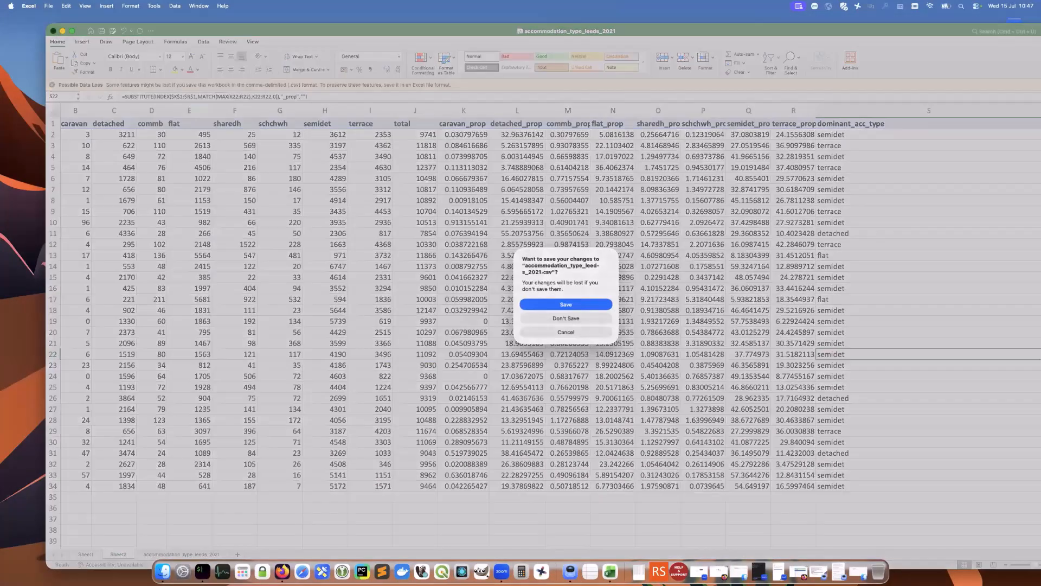
{"action": "left_click", "coordinate": [566, 318]}
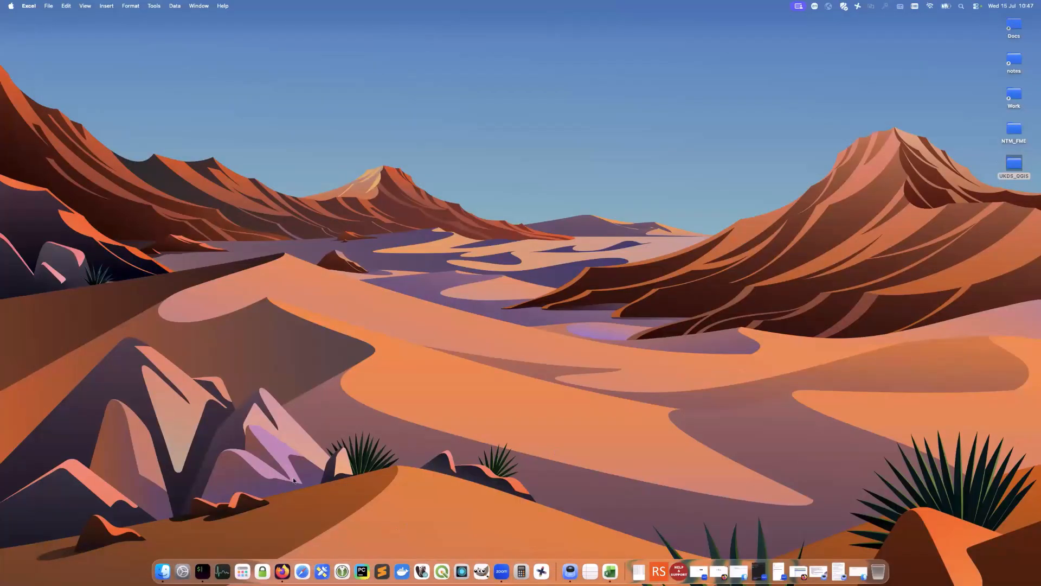
Open accommodation_type_leeds_2021.csv from the Downloads folder in Numbers, examine its columns, and close the spreadsheet windows
{"action": "left_click", "coordinate": [162, 571]}
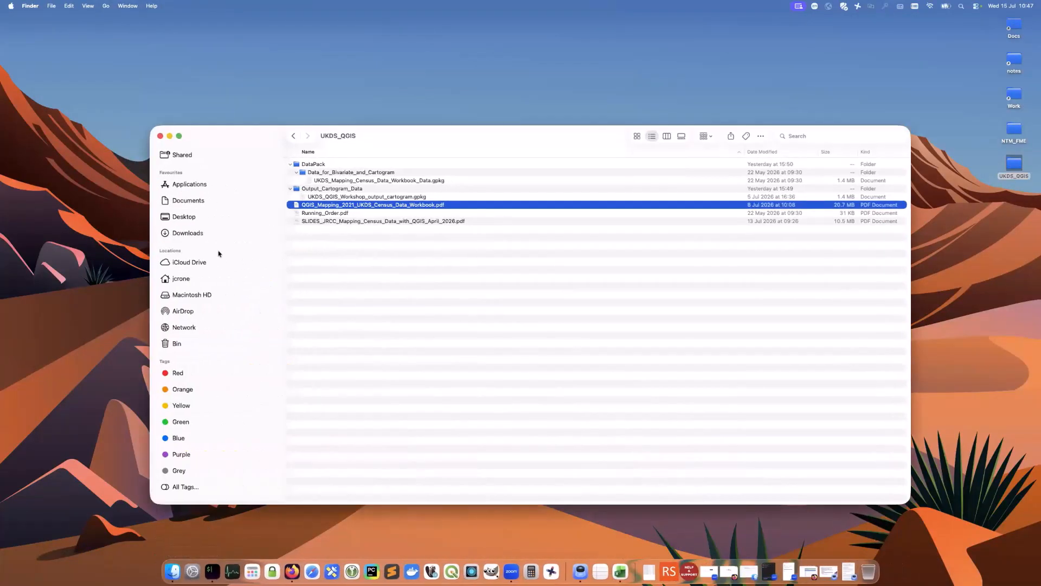
{"action": "left_click", "coordinate": [196, 230]}
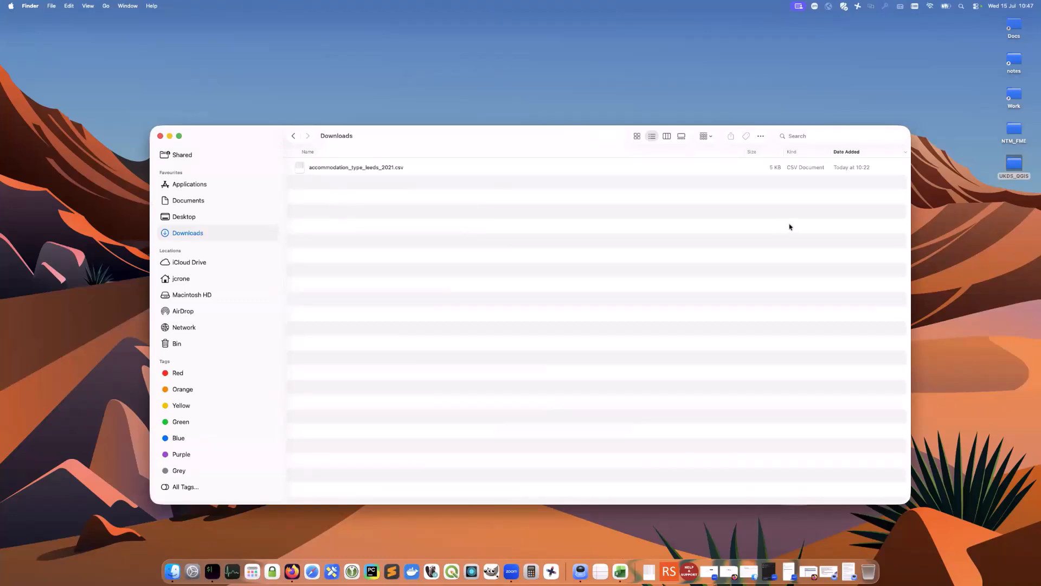
{"action": "left_click", "coordinate": [418, 170]}
{"action": "right_click", "coordinate": [421, 170]}
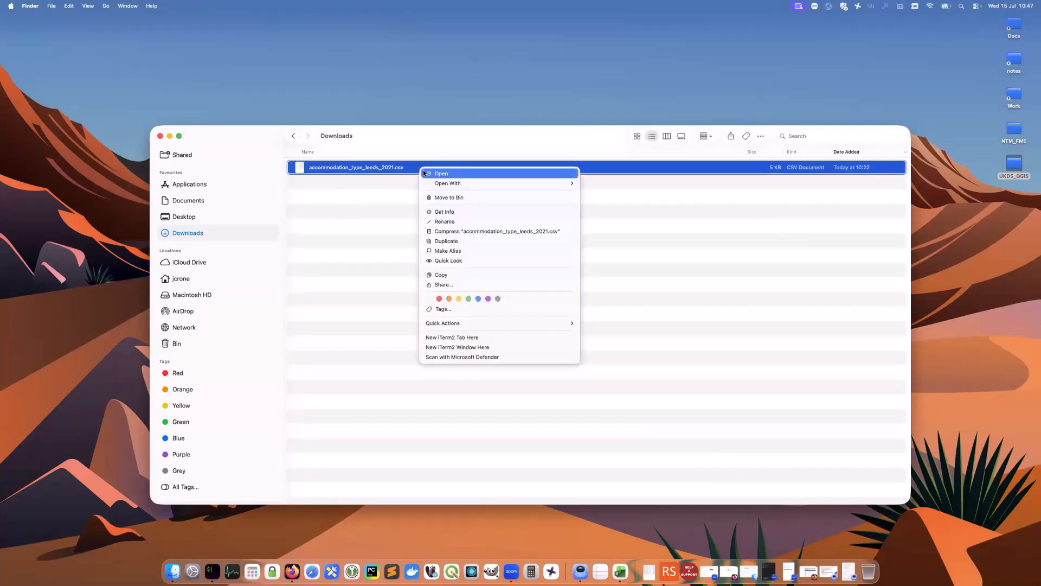
{"action": "left_click", "coordinate": [424, 172]}
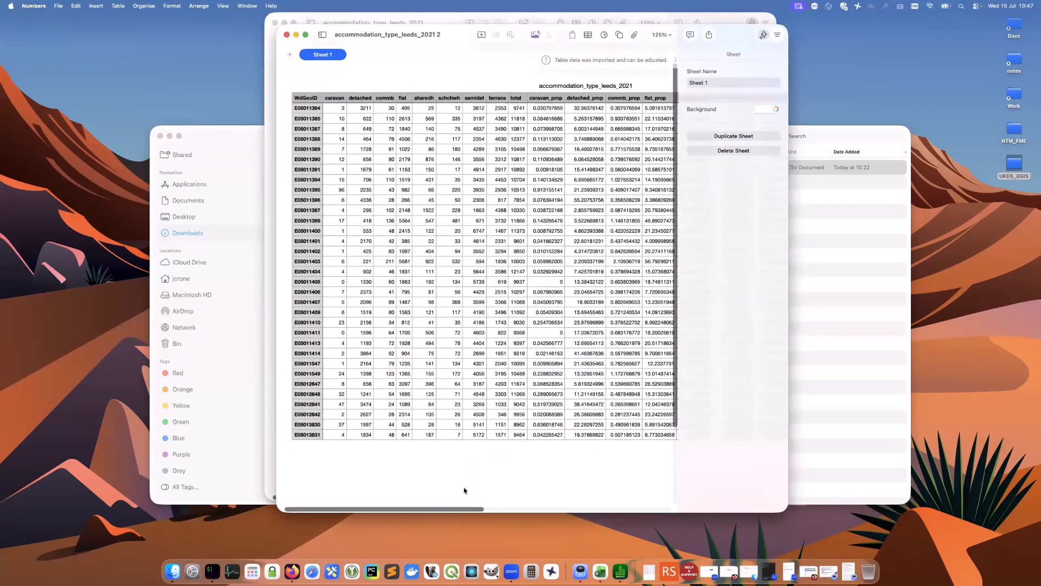
{"action": "mouse_move", "coordinate": [470, 511]}
{"action": "left_mouse_down"}
{"action": "mouse_move", "coordinate": [630, 532]}
{"action": "mouse_move", "coordinate": [484, 515]}
{"action": "left_mouse_up"}
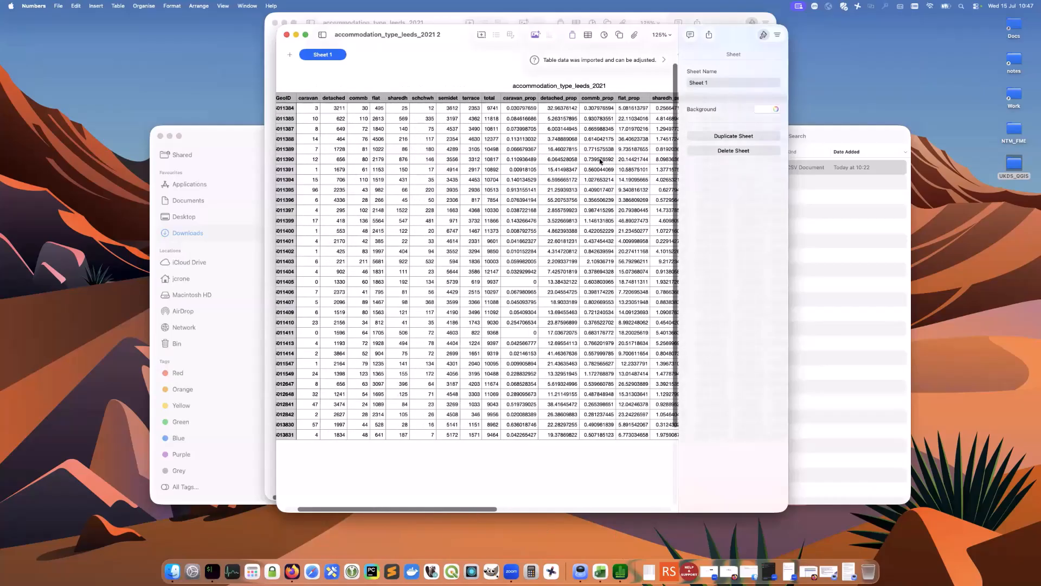
{"action": "left_click", "coordinate": [286, 34]}
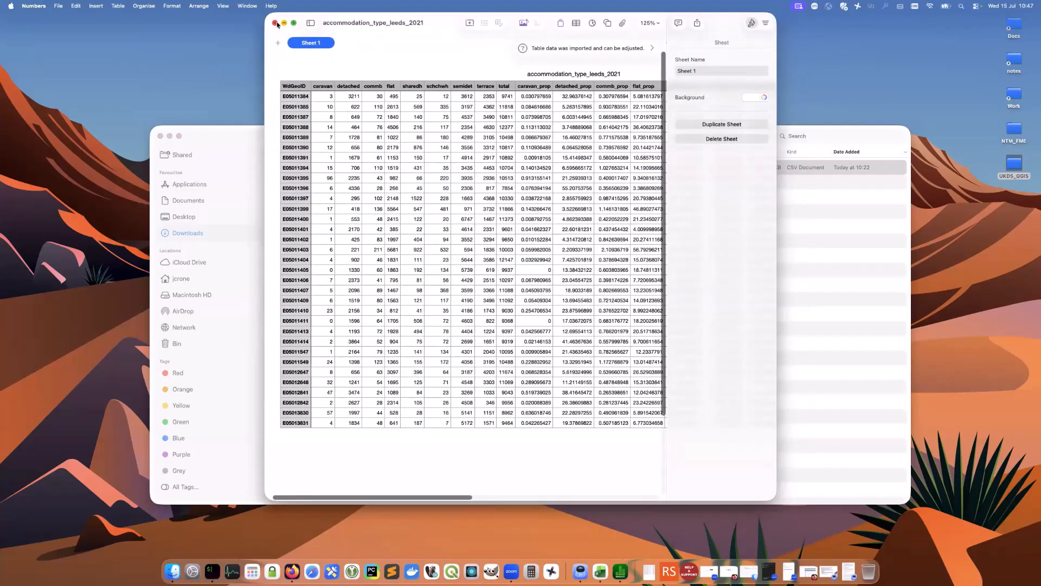
{"action": "left_click", "coordinate": [275, 23]}
View accommodation_type_leeds_2021.csv as plain text in an enlarged TextEdit window, examine its comma-separated rows, and put the file windows away
{"action": "right_click", "coordinate": [356, 171]}
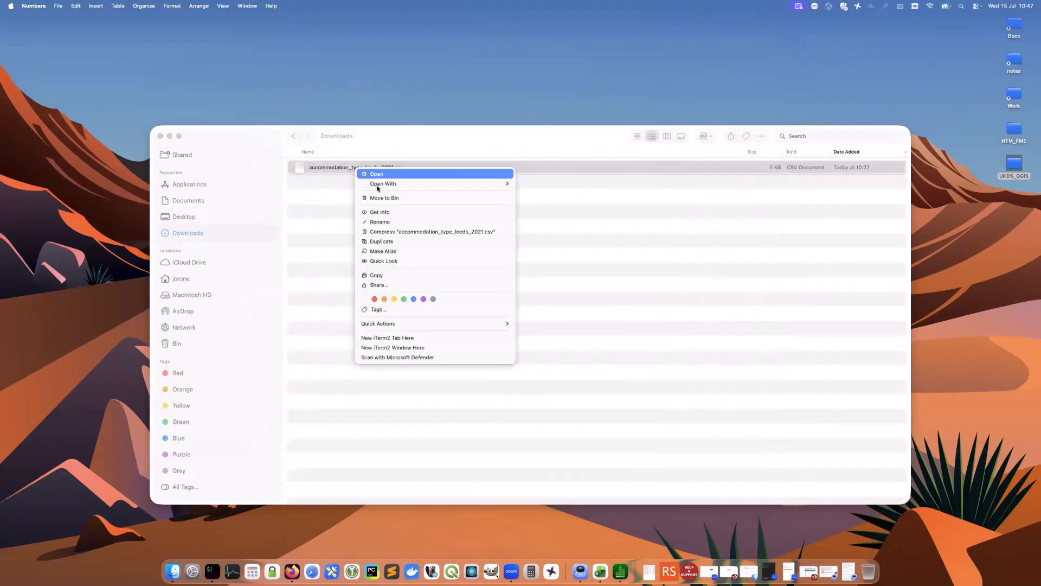
{"action": "mouse_move", "coordinate": [380, 184]}
{"action": "left_click", "coordinate": [548, 266]}
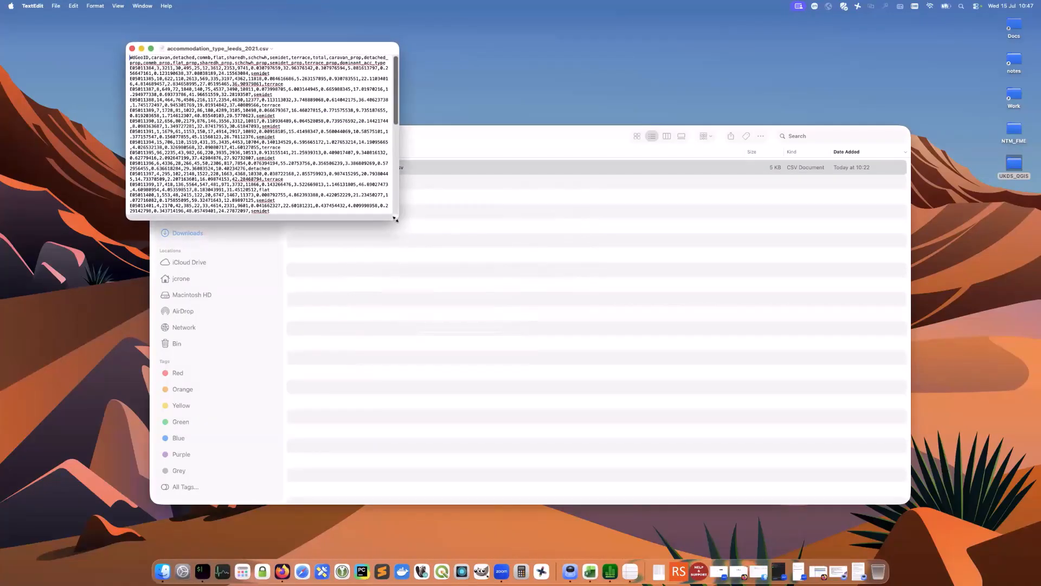
{"action": "left_click_drag", "start_coordinate": [400, 220], "coordinate": [830, 391]}
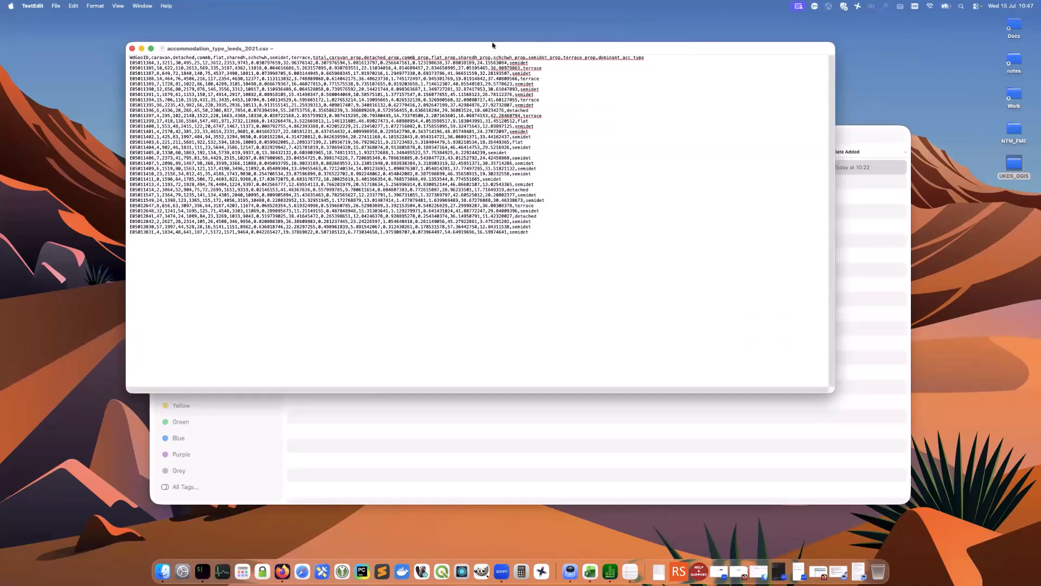
{"action": "left_click_drag", "start_coordinate": [494, 46], "coordinate": [549, 125]}
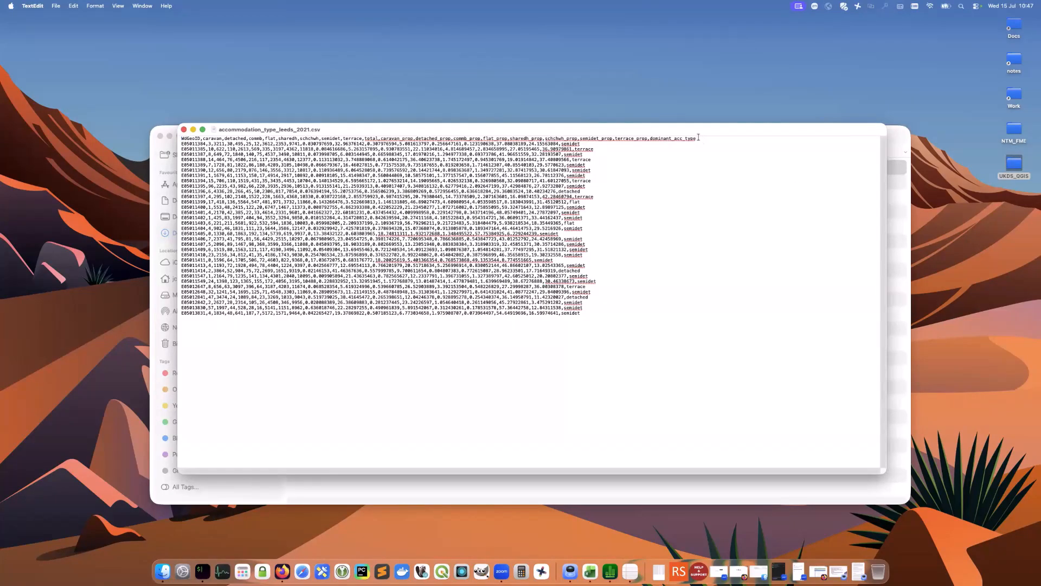
{"action": "left_click_drag", "start_coordinate": [703, 129], "coordinate": [699, 138]}
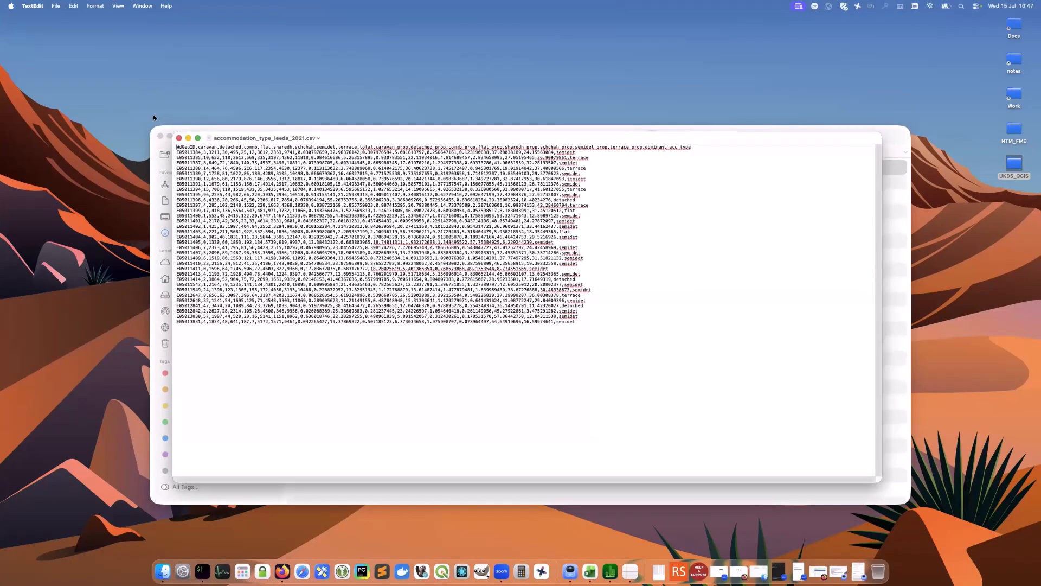
{"action": "left_click", "coordinate": [178, 138]}
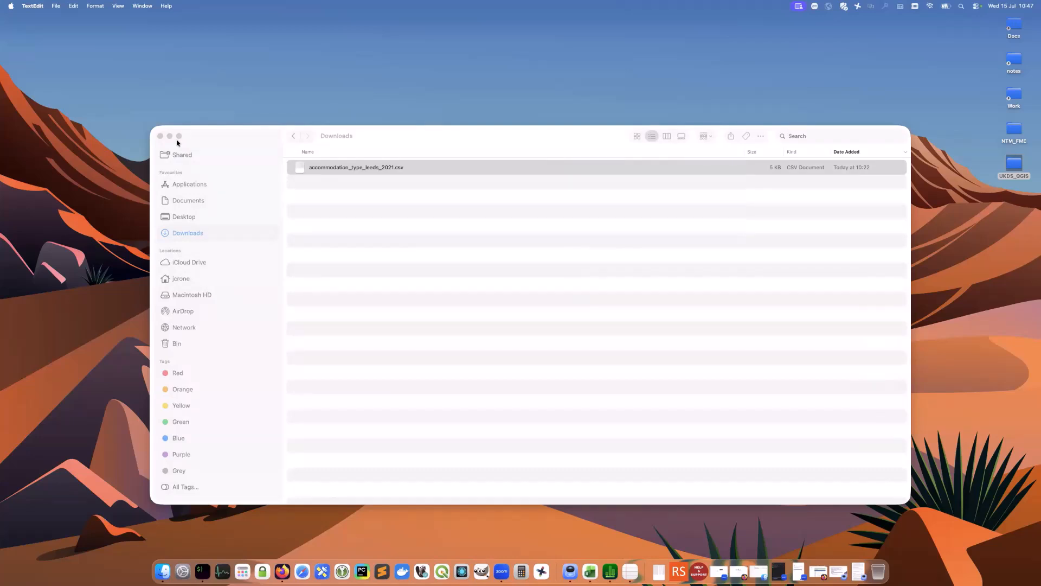
{"action": "left_click", "coordinate": [169, 135]}
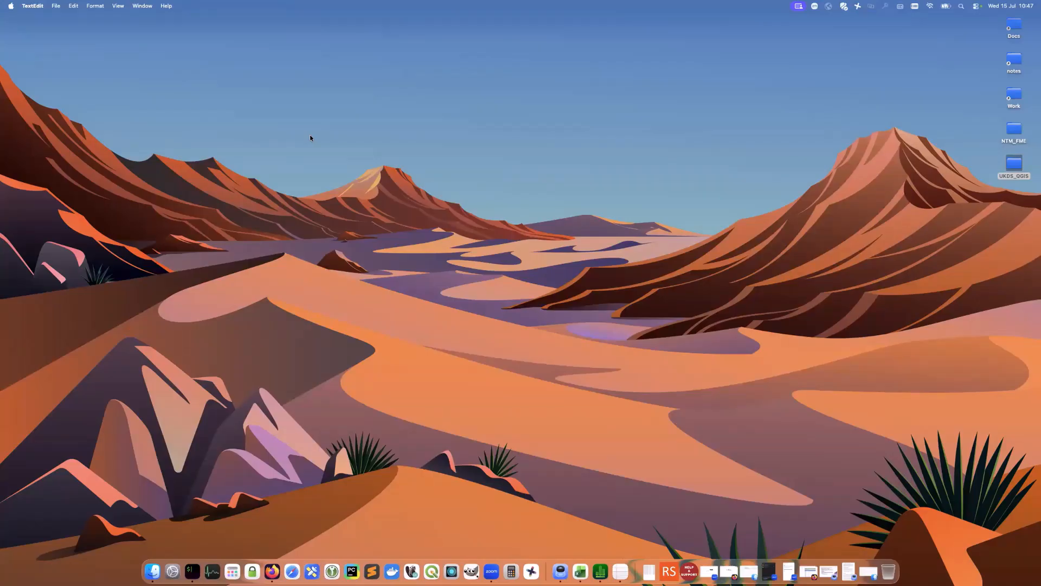
Bring back the presentation slides and advance to the "Geospatial data and GIS" slide
{"action": "left_click", "coordinate": [748, 571]}
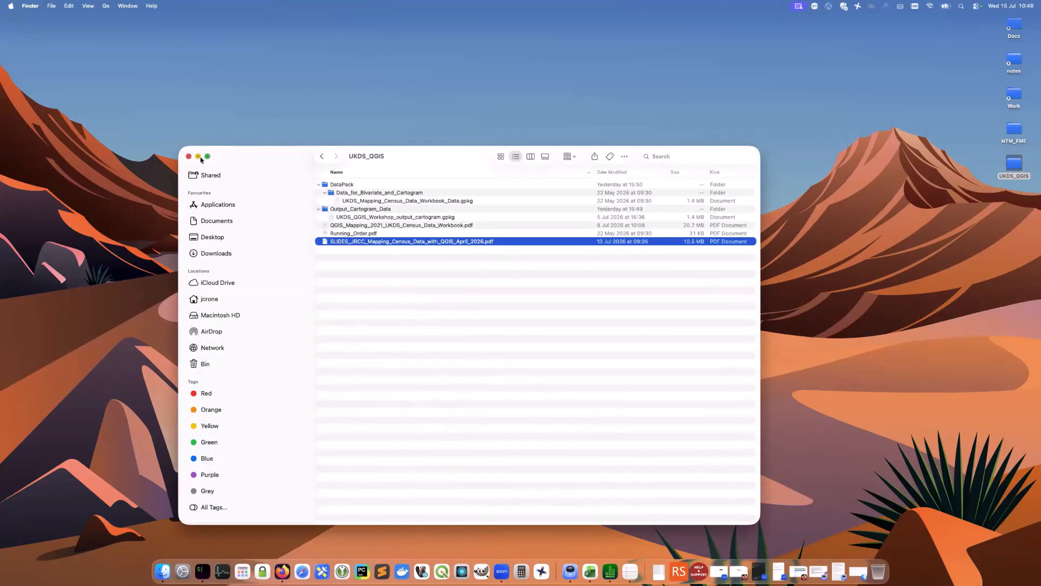
{"action": "left_click", "coordinate": [198, 156]}
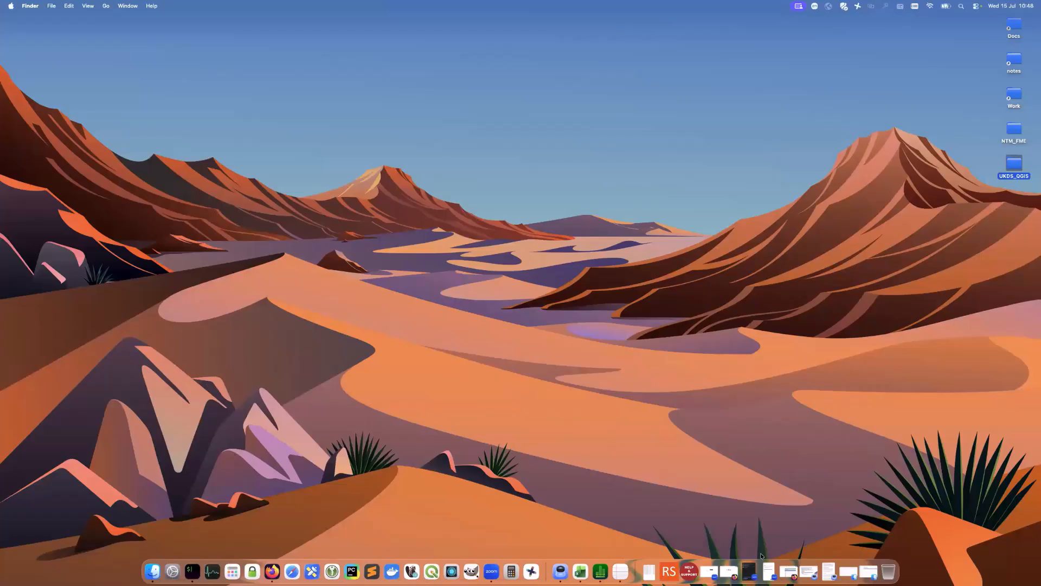
{"action": "left_click", "coordinate": [749, 570]}
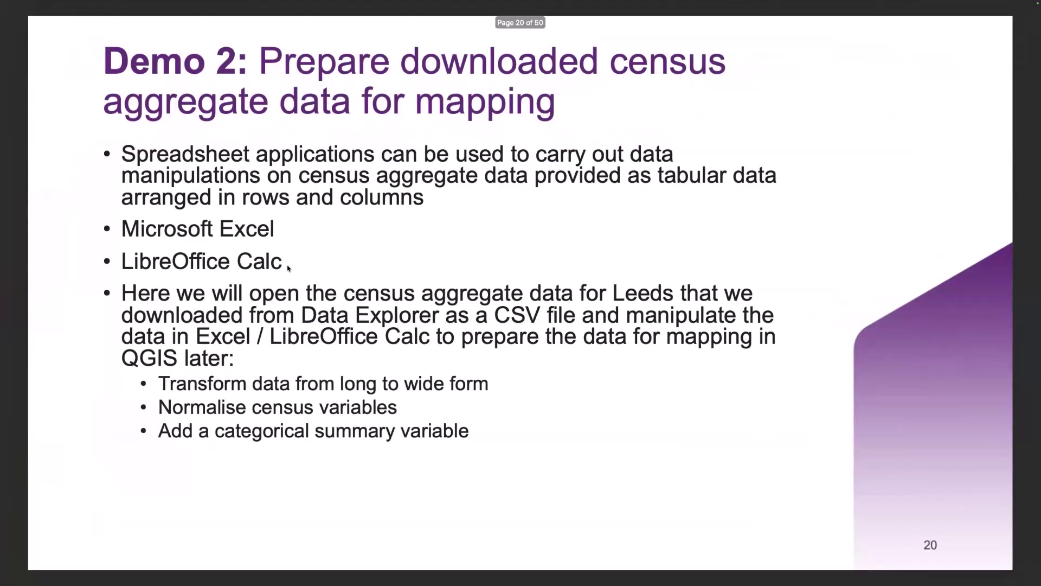
{"action": "key", "text": "Right"}
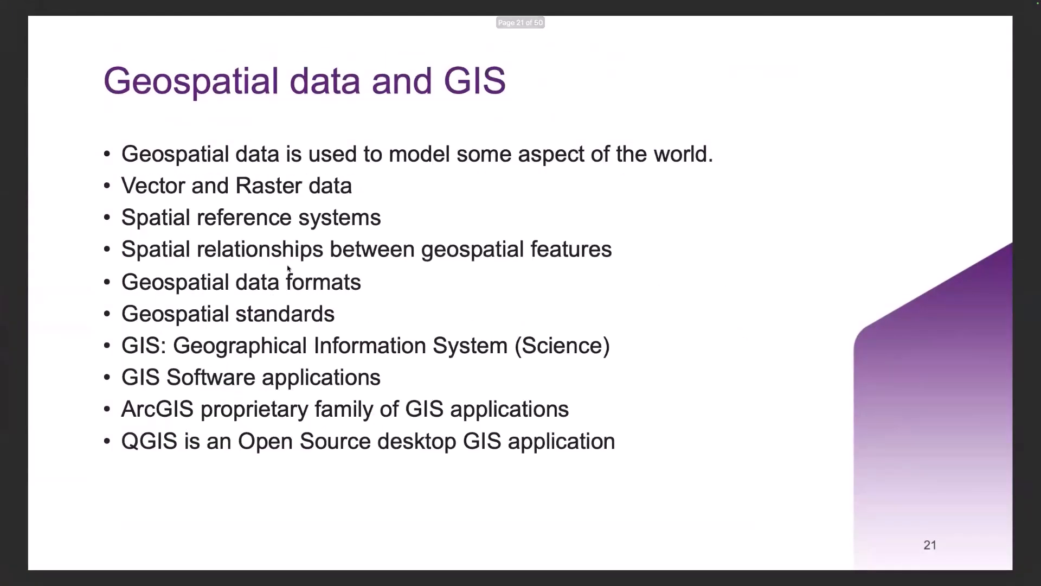
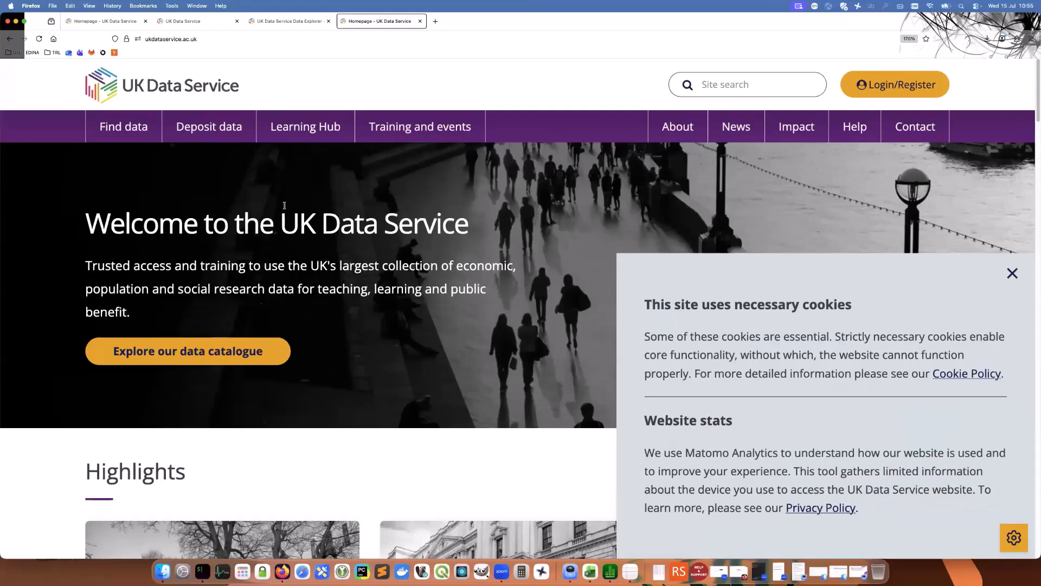
From the UK Data Service homepage in Firefox, open the data catalogue and launch Borders – Census boundary data, dismissing the cookie notices
{"action": "key", "text": "super+minus"}
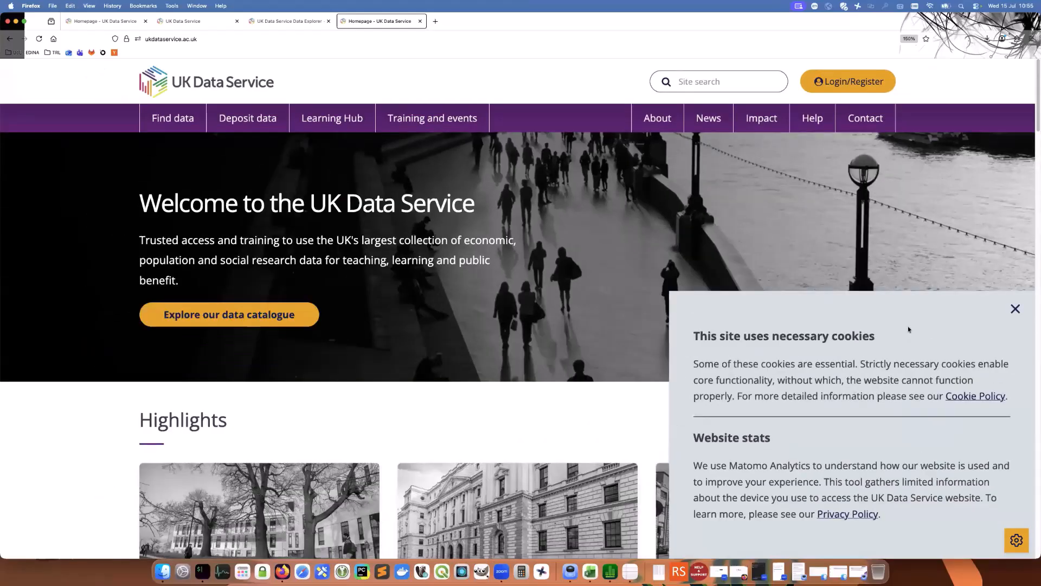
{"action": "left_click", "coordinate": [1016, 309]}
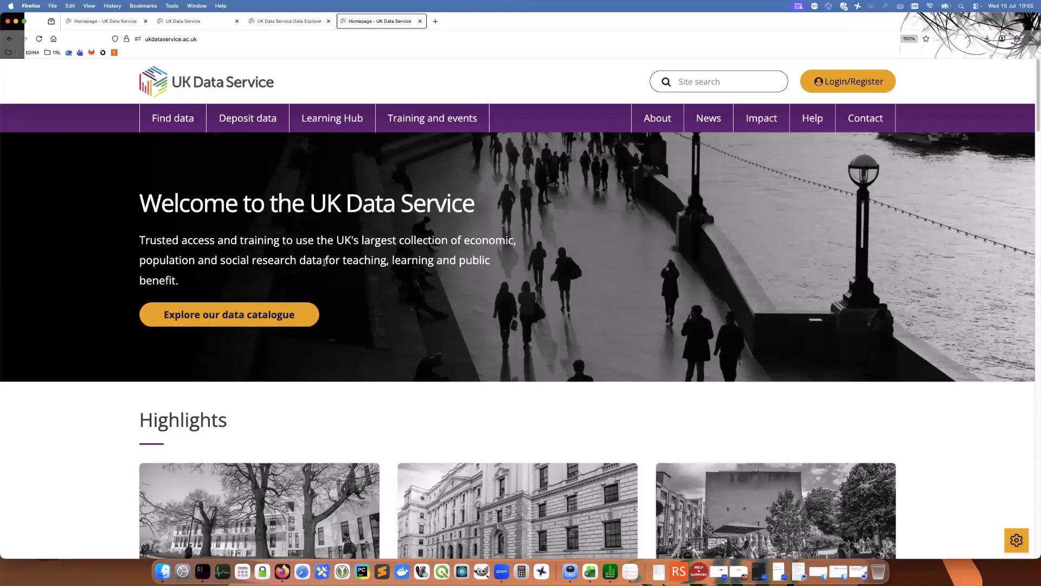
{"action": "left_click", "coordinate": [279, 314]}
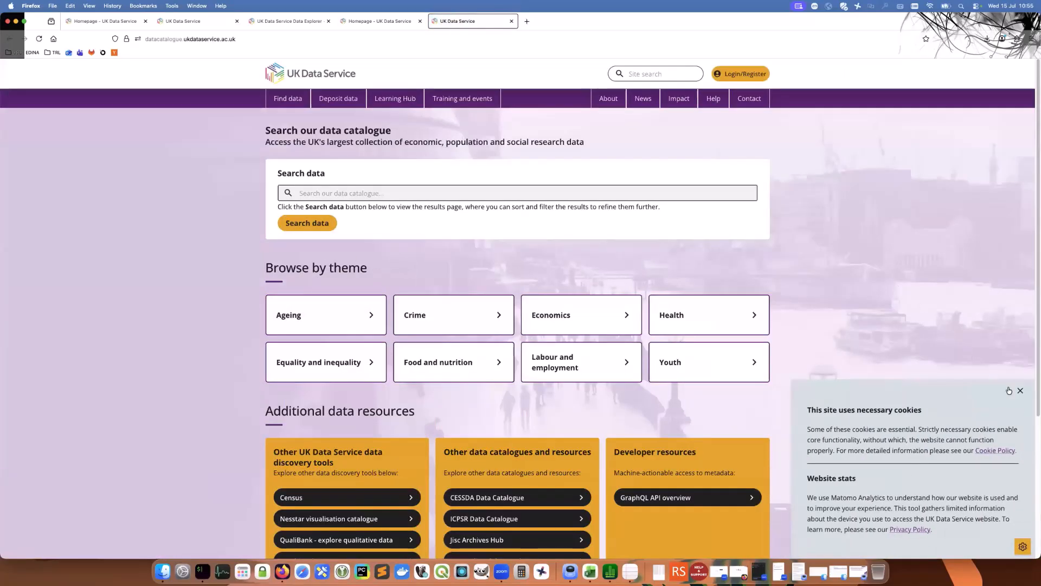
{"action": "left_click", "coordinate": [1020, 391]}
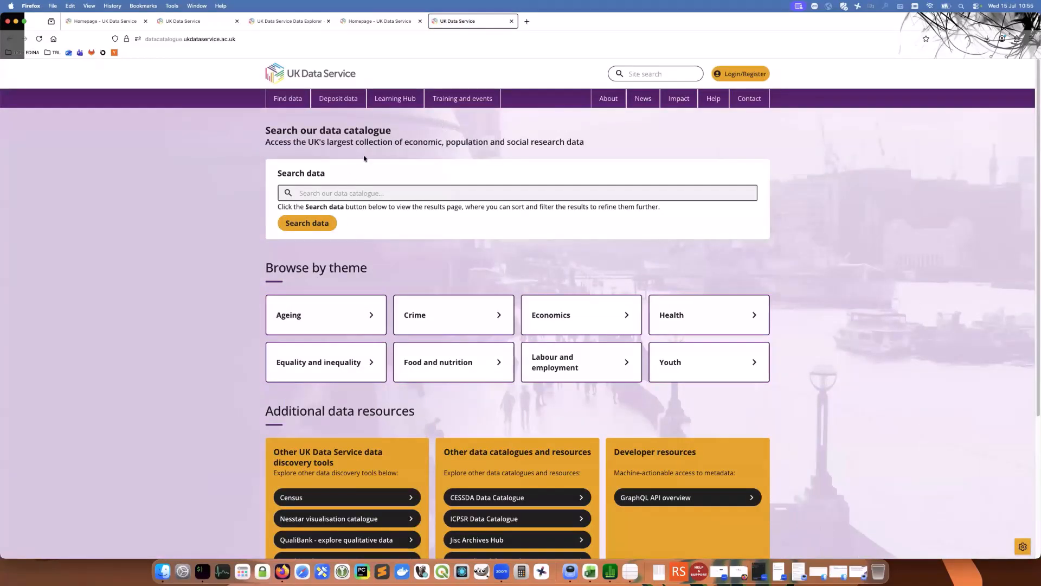
{"action": "scroll", "coordinate": [291, 186], "scroll_direction": "down", "scroll_amount": 2}
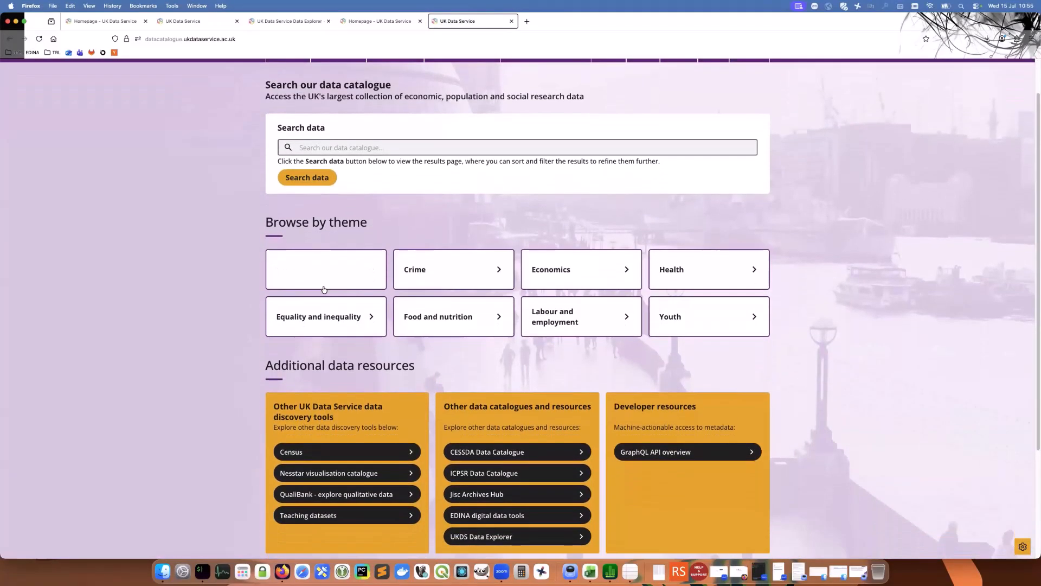
{"action": "left_click", "coordinate": [297, 455]}
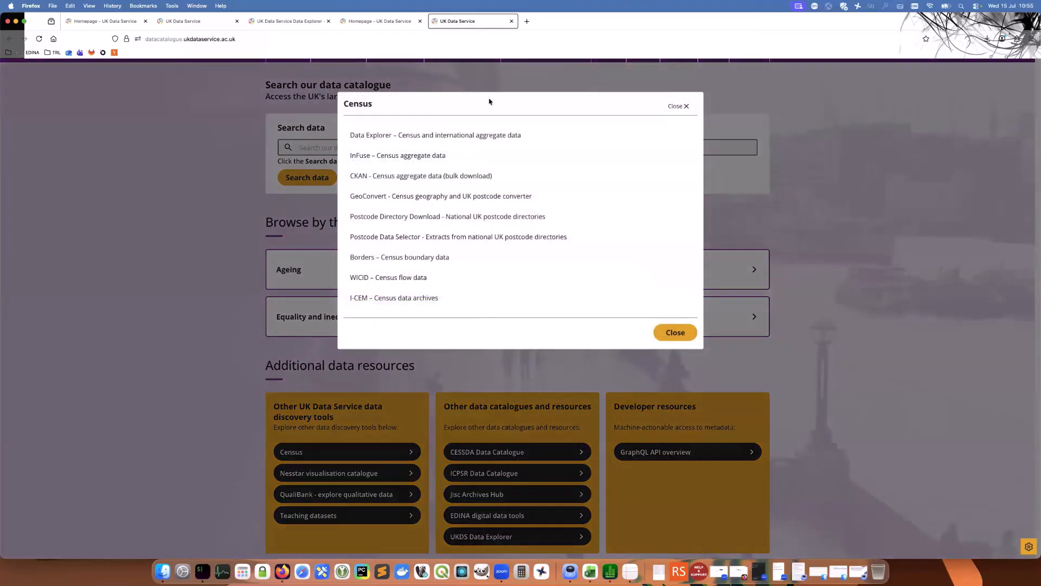
{"action": "left_click", "coordinate": [402, 257]}
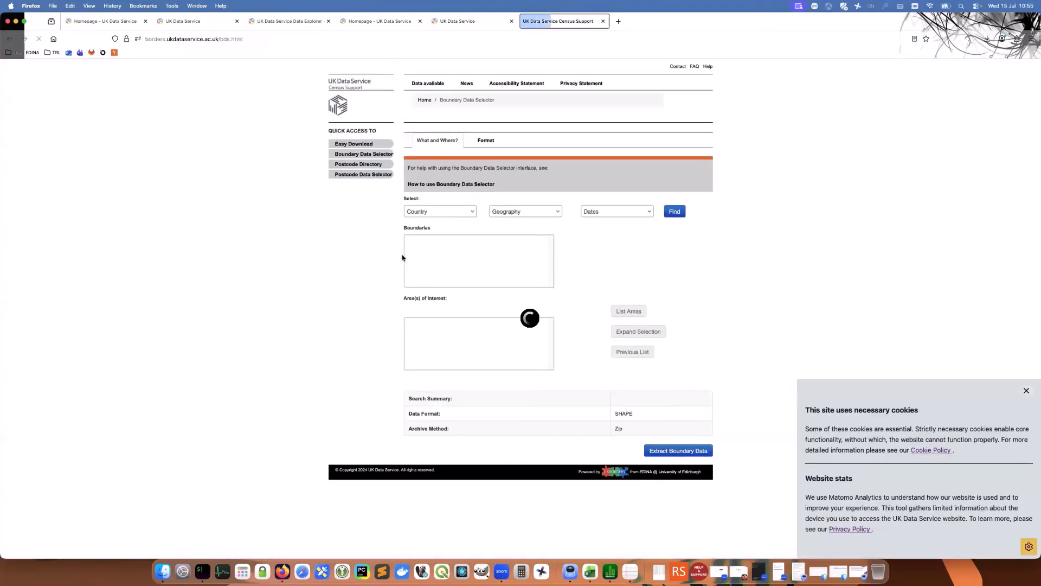
{"action": "left_click", "coordinate": [1027, 391]}
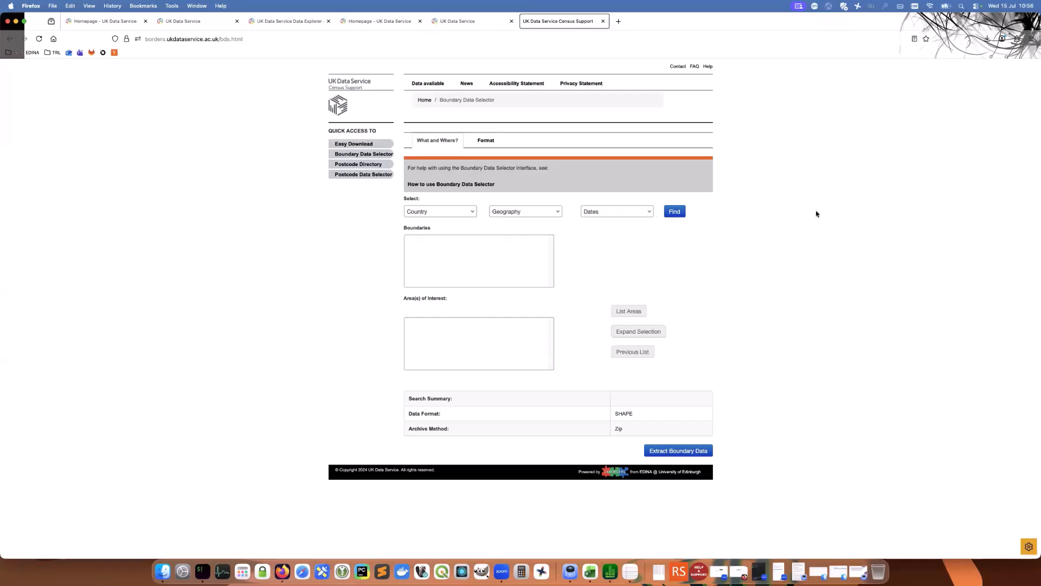
Find boundary datasets for England with Electoral geography and dates 2021 and later in the Boundary Data Selector
{"action": "left_click", "coordinate": [472, 215]}
{"action": "left_click", "coordinate": [439, 230]}
{"action": "left_click", "coordinate": [525, 212]}
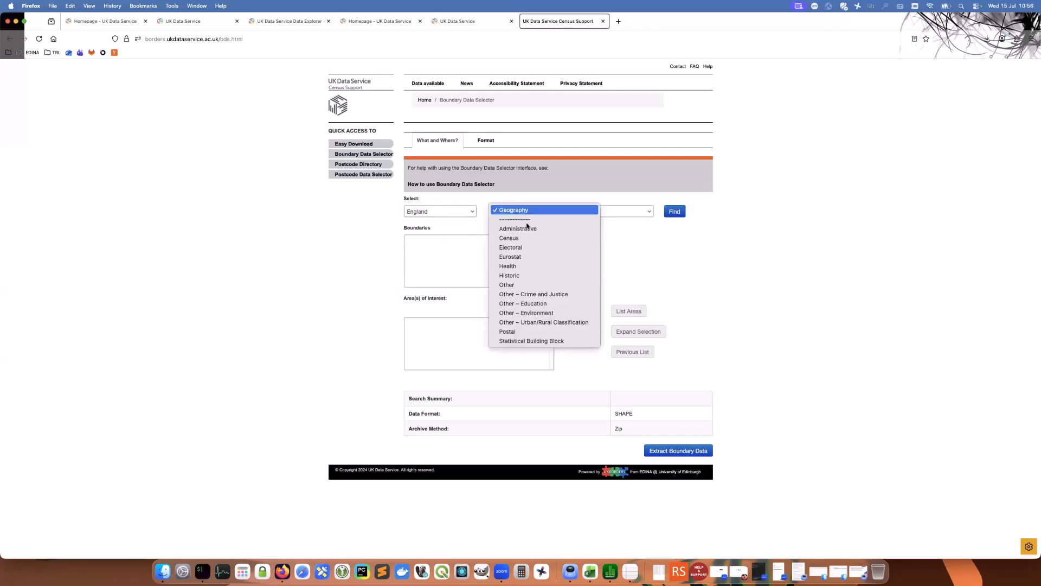
{"action": "left_click", "coordinate": [527, 247]}
{"action": "left_click", "coordinate": [587, 215]}
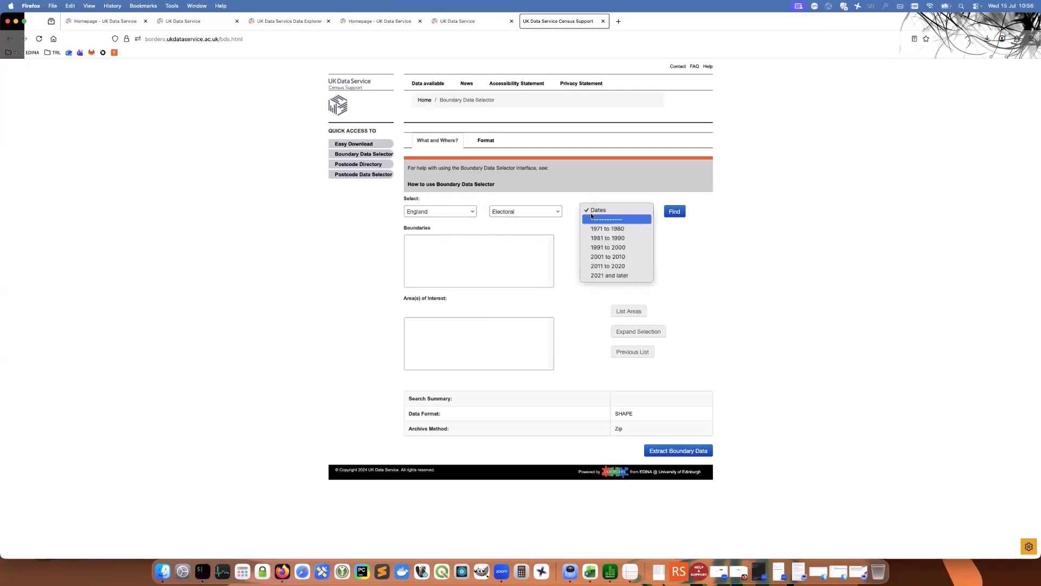
{"action": "left_click", "coordinate": [617, 276]}
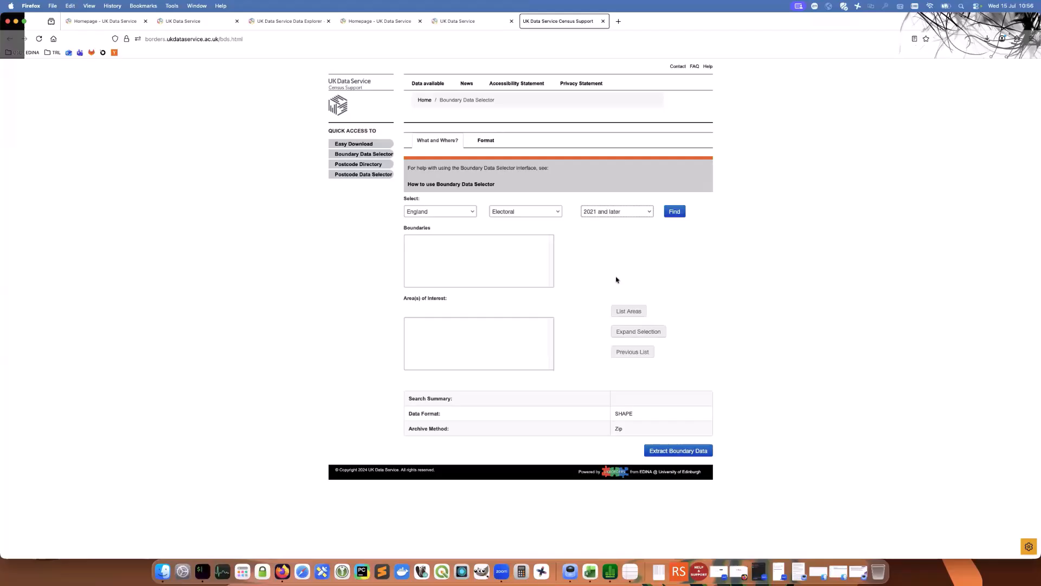
{"action": "left_click", "coordinate": [680, 218]}
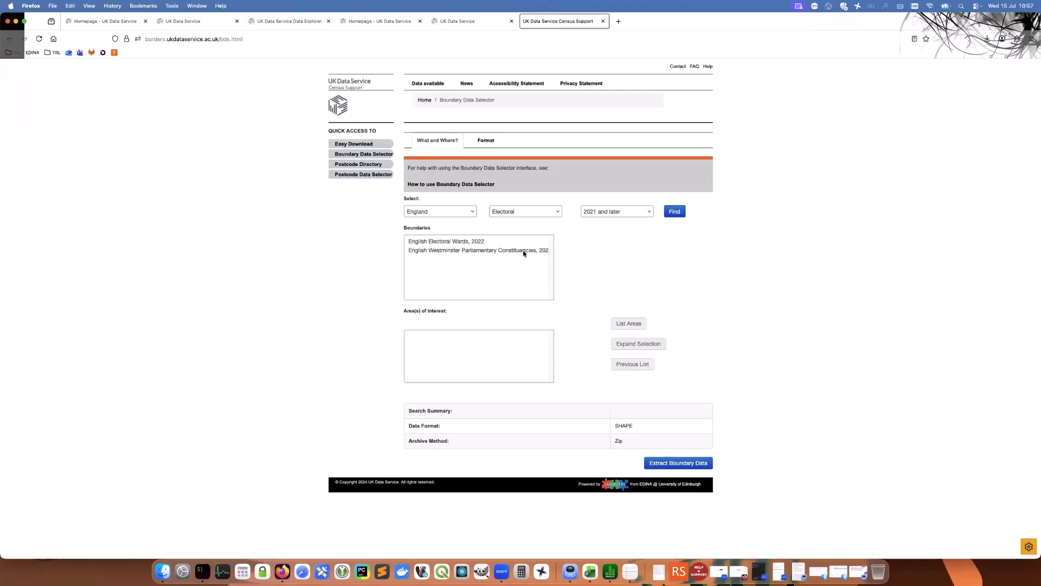
Choose the English Electoral Wards, 2022 boundaries, list their areas, and expand England into its regions
{"action": "left_click", "coordinate": [480, 245]}
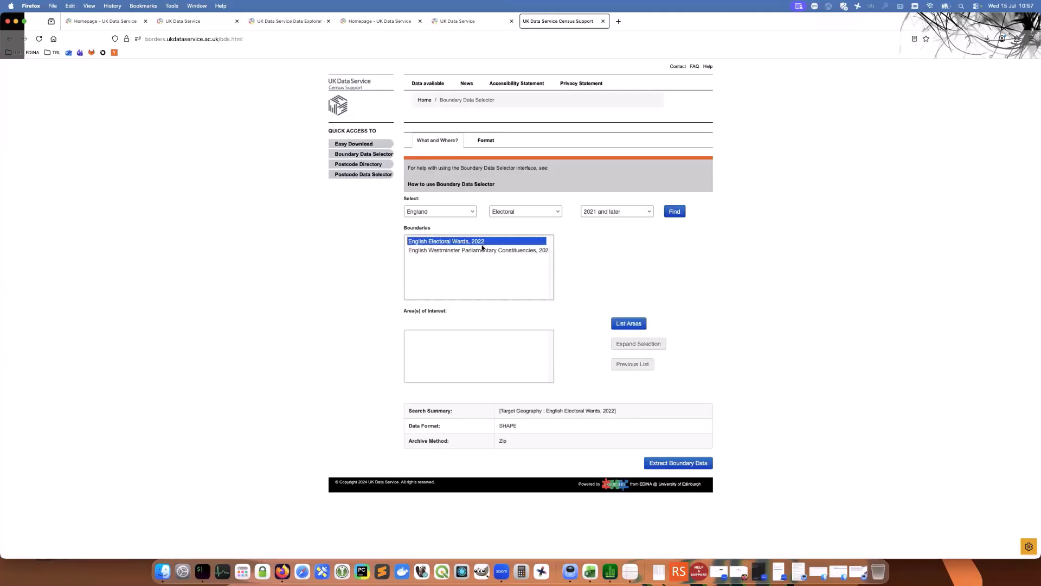
{"action": "left_click", "coordinate": [629, 323]}
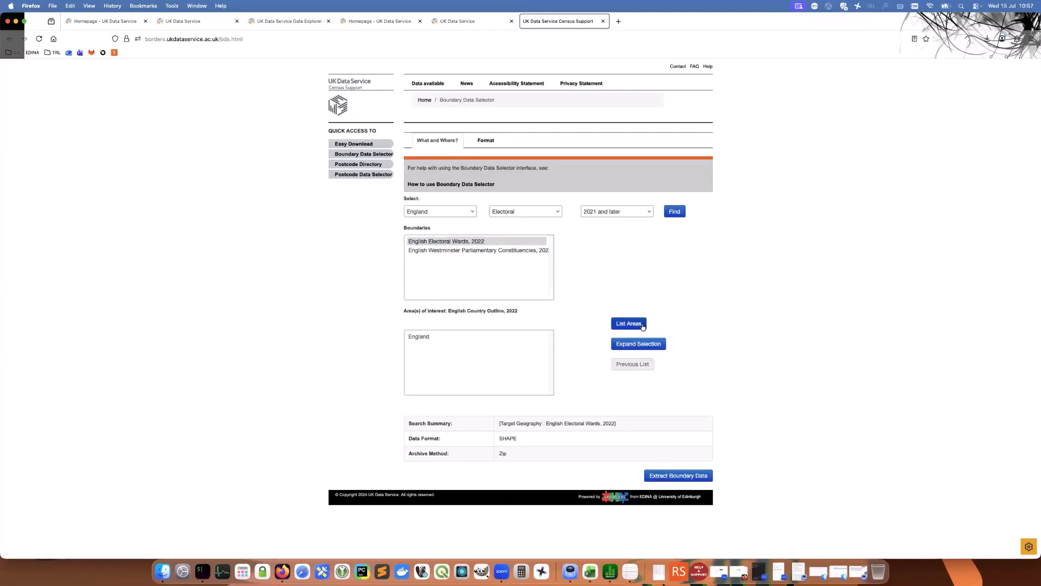
{"action": "left_click", "coordinate": [425, 337]}
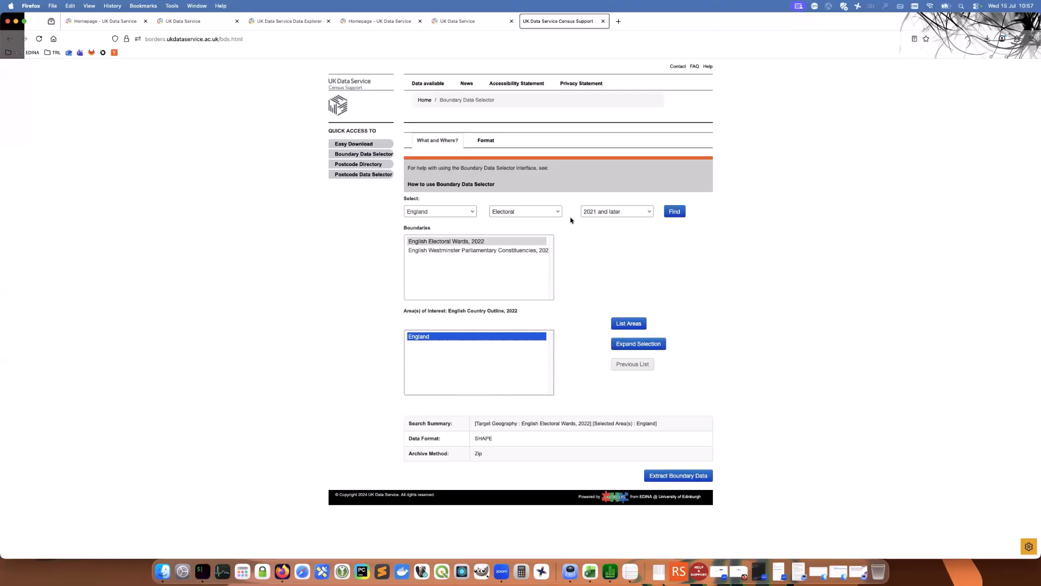
{"action": "left_click", "coordinate": [666, 345]}
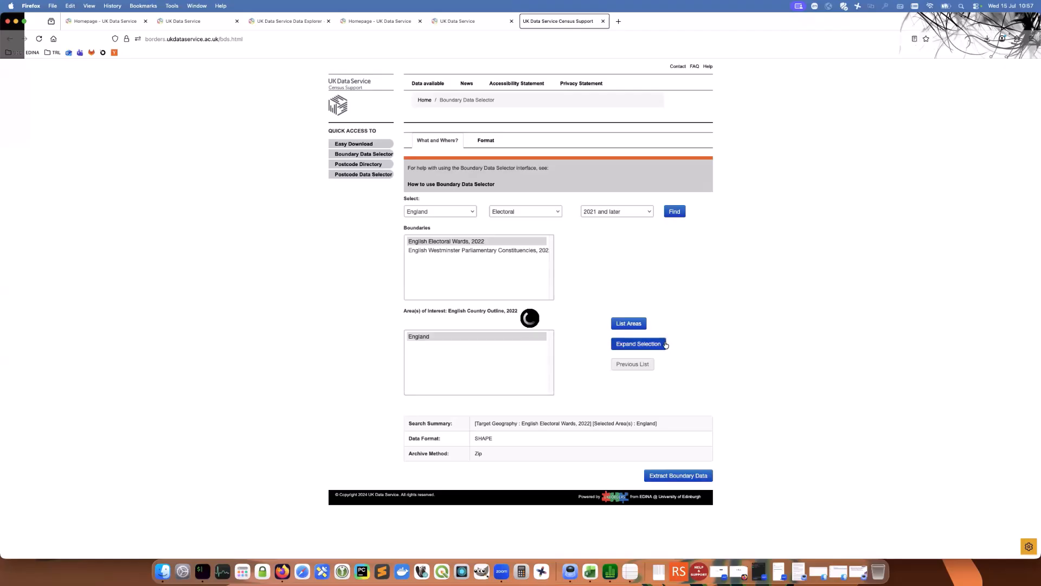
{"action": "scroll", "coordinate": [542, 352], "scroll_direction": "down", "scroll_amount": 2}
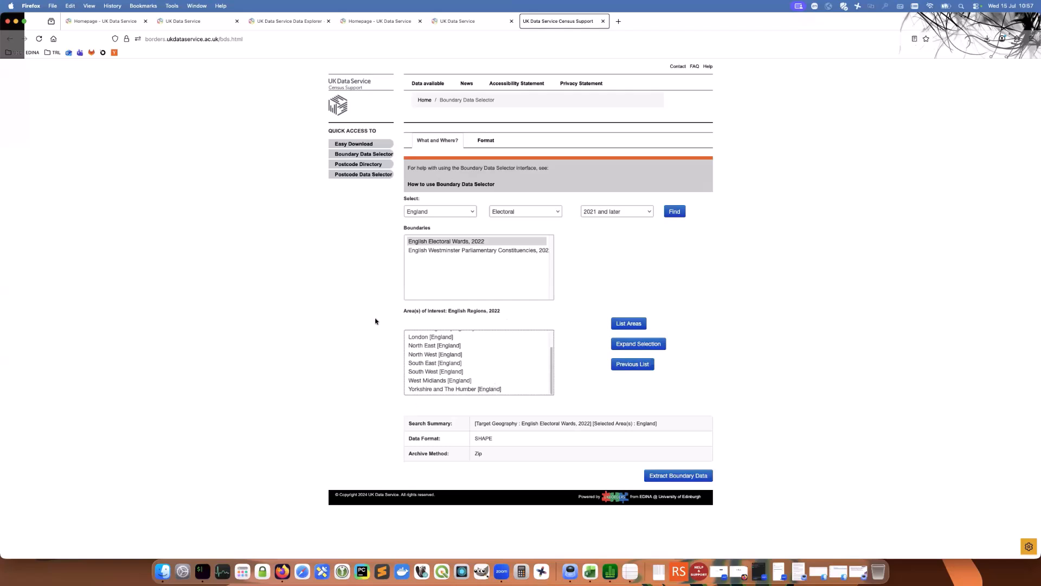
Expand Yorkshire and The Humber into its lower tier local authorities and select Leeds as the area of interest
{"action": "left_click", "coordinate": [470, 389]}
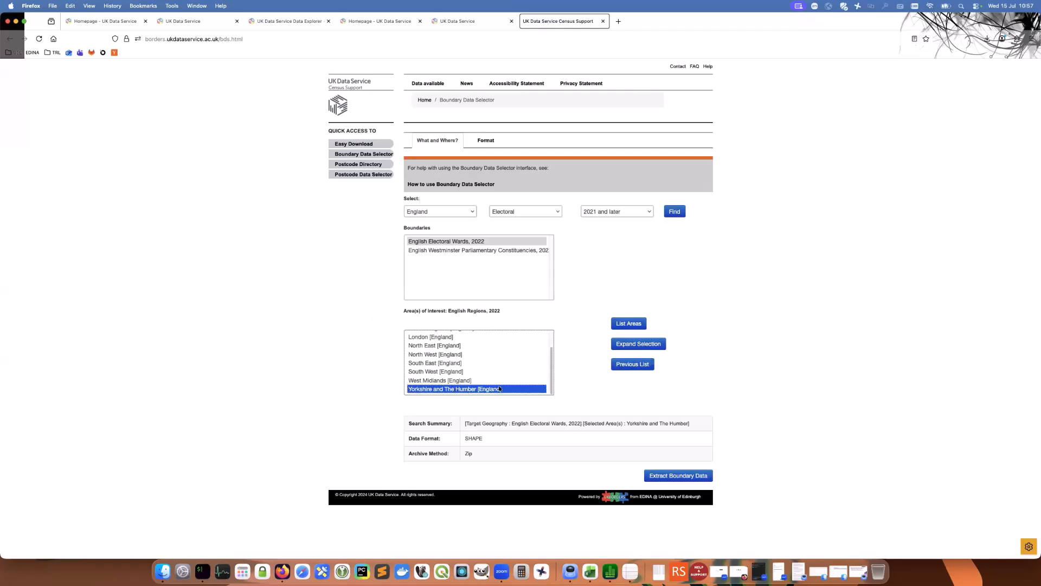
{"action": "left_click", "coordinate": [624, 347]}
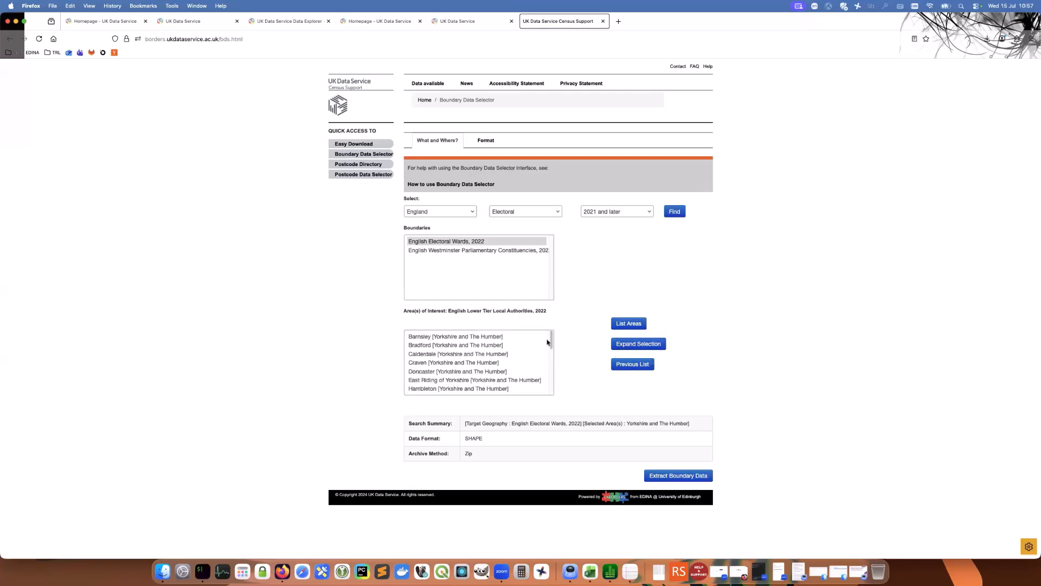
{"action": "scroll", "coordinate": [551, 347], "scroll_direction": "down", "scroll_amount": 1}
{"action": "scroll", "coordinate": [552, 347], "scroll_direction": "down", "scroll_amount": 3}
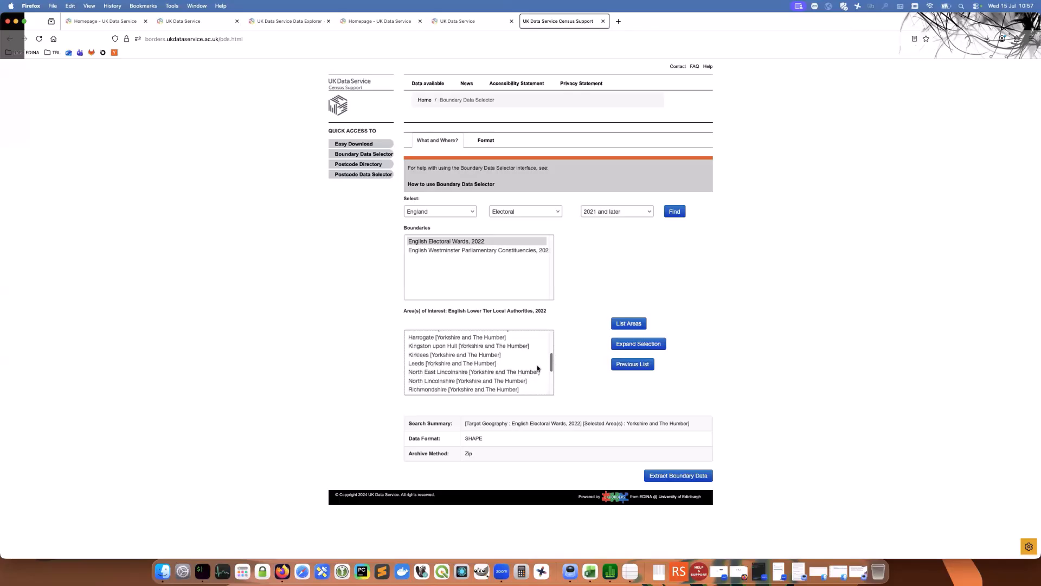
{"action": "left_click", "coordinate": [449, 363]}
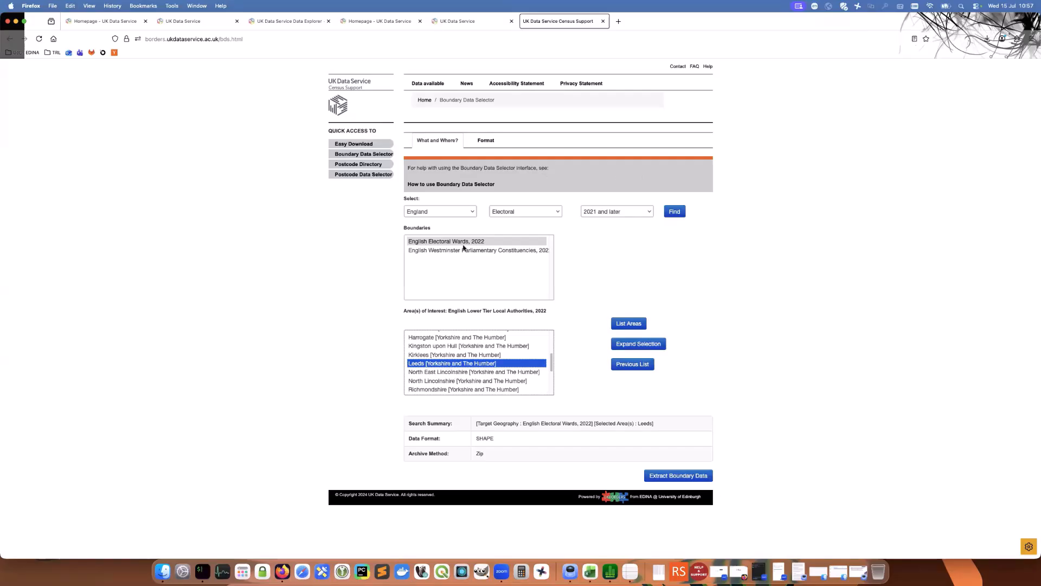
Extract the Leeds ward boundary data, download BoundaryData.zip, and show the downloaded file in Finder
{"action": "left_click", "coordinate": [681, 476]}
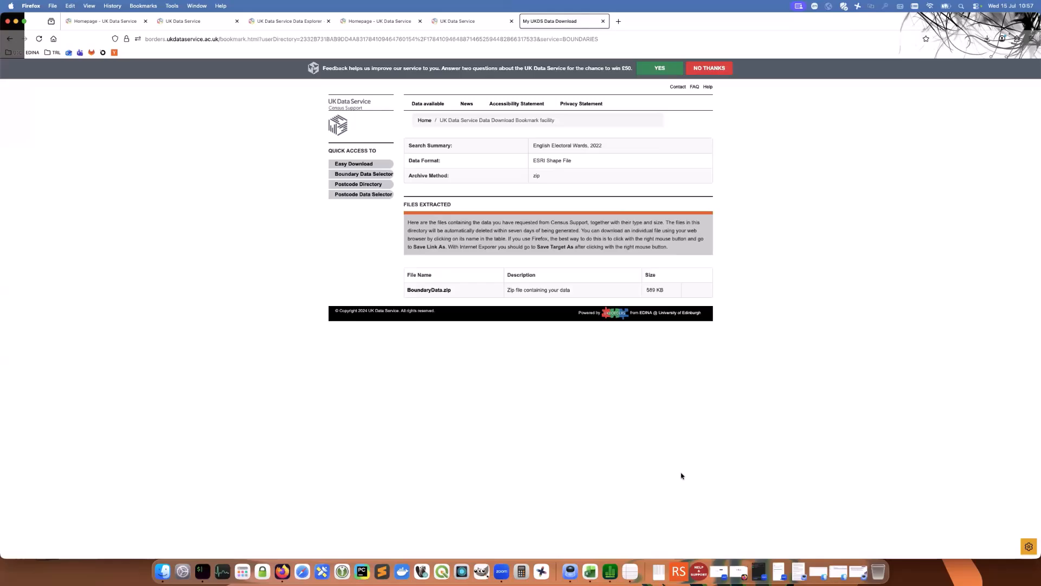
{"action": "left_click", "coordinate": [445, 291]}
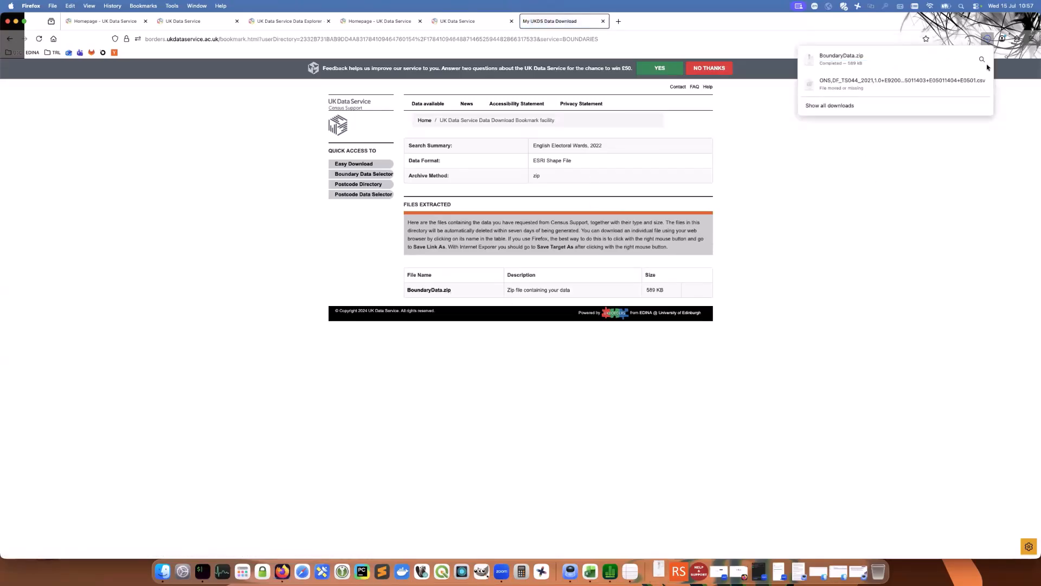
{"action": "left_click", "coordinate": [981, 59]}
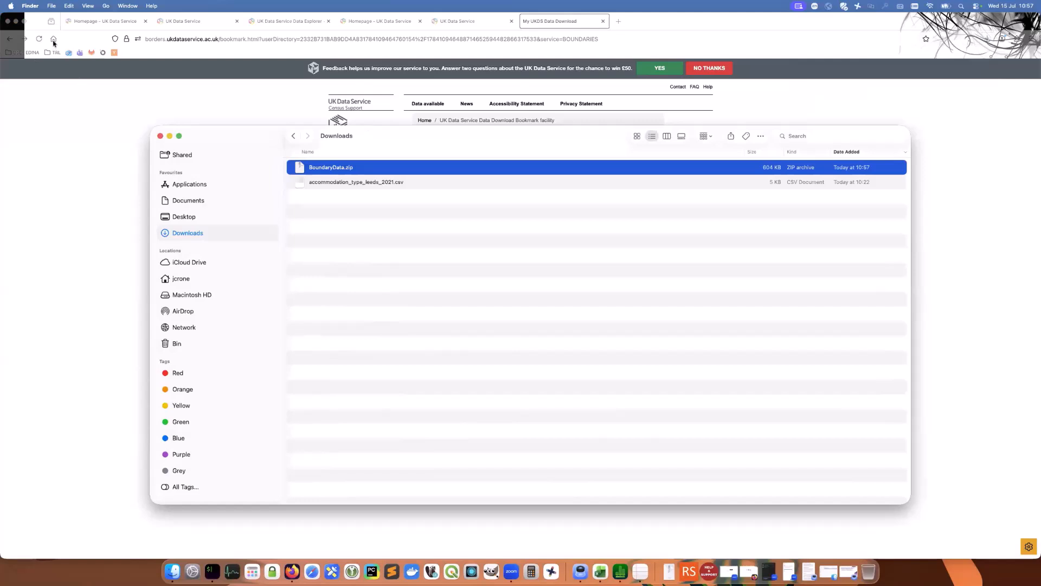
Minimise the browser, unzip BoundaryData.zip in Downloads, and expand the extracted BoundaryData folder
{"action": "left_click", "coordinate": [16, 22]}
{"action": "left_click_drag", "start_coordinate": [230, 134], "coordinate": [233, 79]}
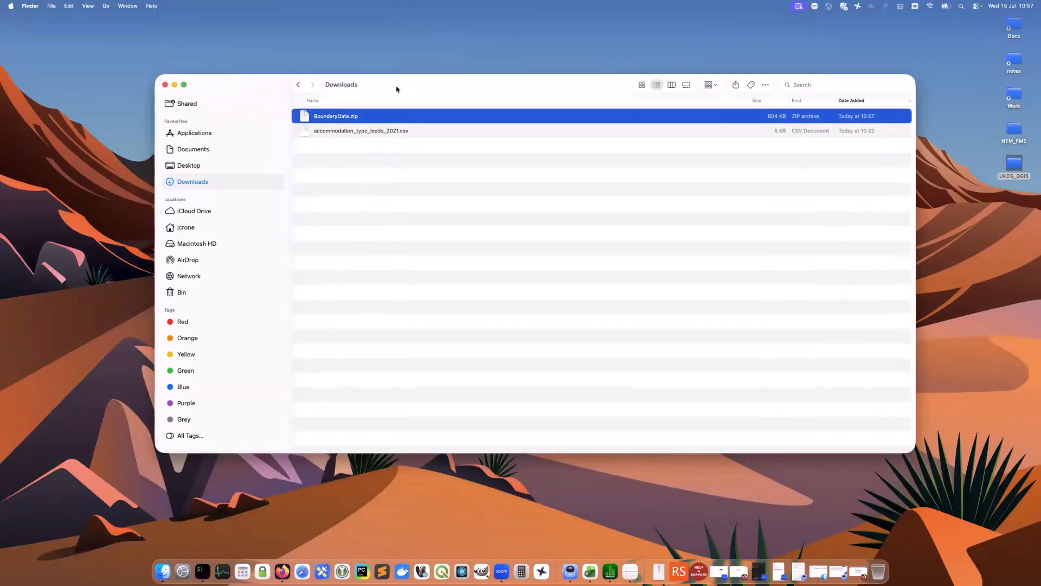
{"action": "right_click", "coordinate": [364, 120]}
{"action": "left_click", "coordinate": [365, 122]}
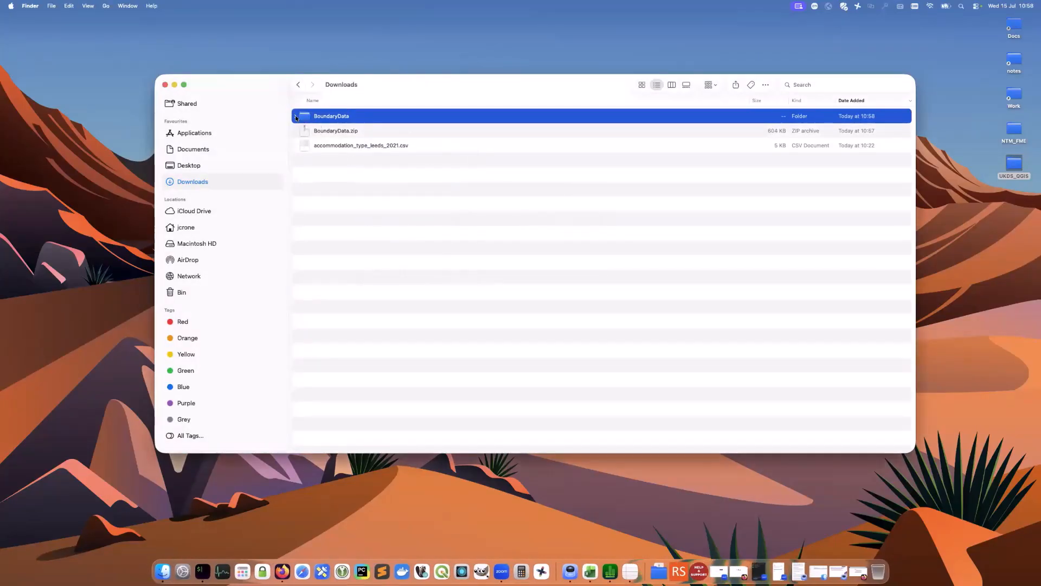
{"action": "left_click", "coordinate": [295, 116]}
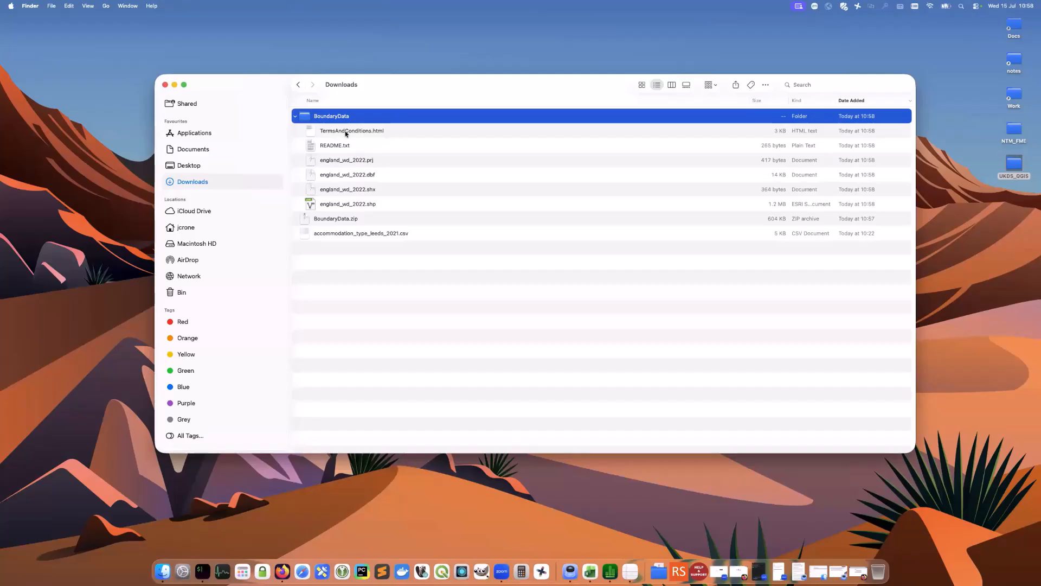
Examine the contents of the BoundaryData folder, highlighting the england_wd_2022 .prj, .dbf, .shx and .shp files that form the shapefile
{"action": "left_click", "coordinate": [346, 132]}
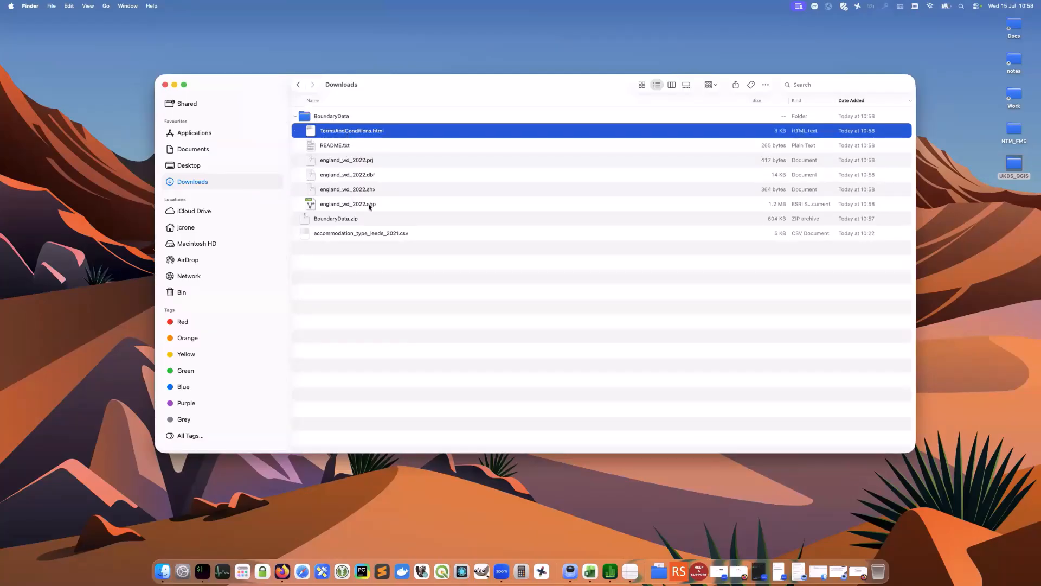
{"action": "left_click", "coordinate": [369, 162]}
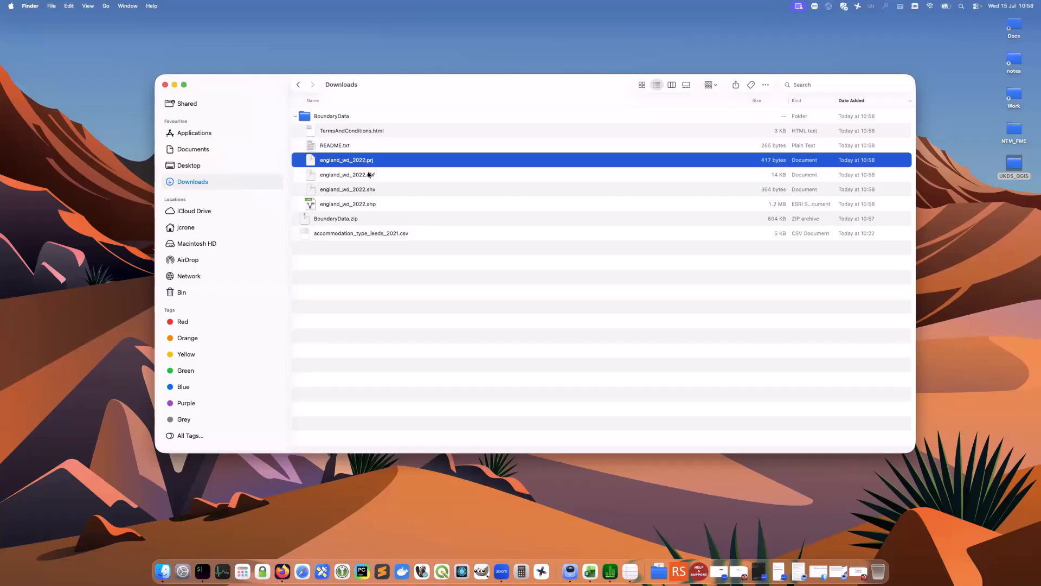
{"action": "left_click", "coordinate": [364, 176]}
{"action": "left_click", "coordinate": [368, 204]}
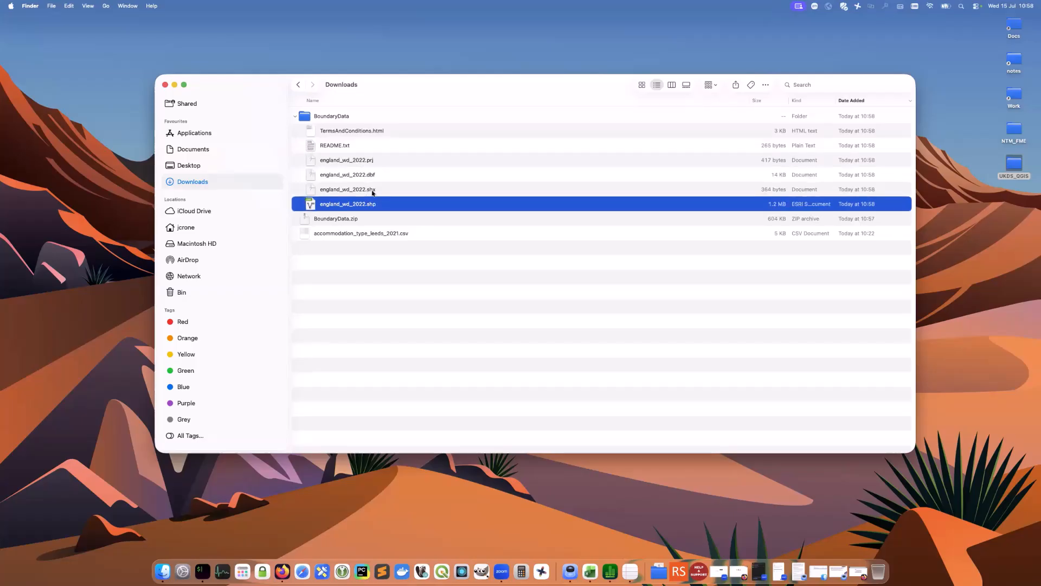
{"action": "left_click", "coordinate": [375, 162]}
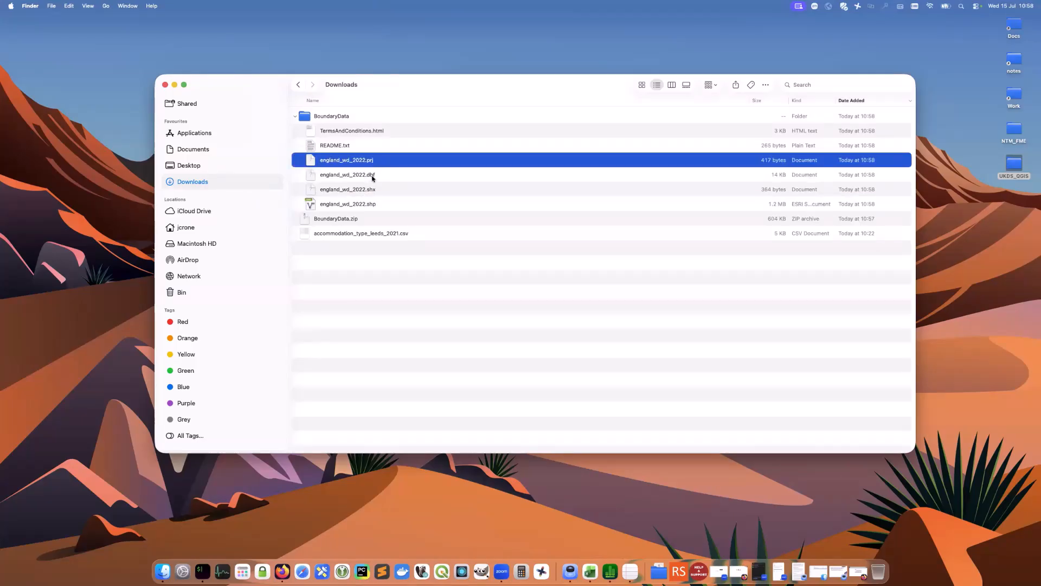
{"action": "left_click", "coordinate": [375, 206]}
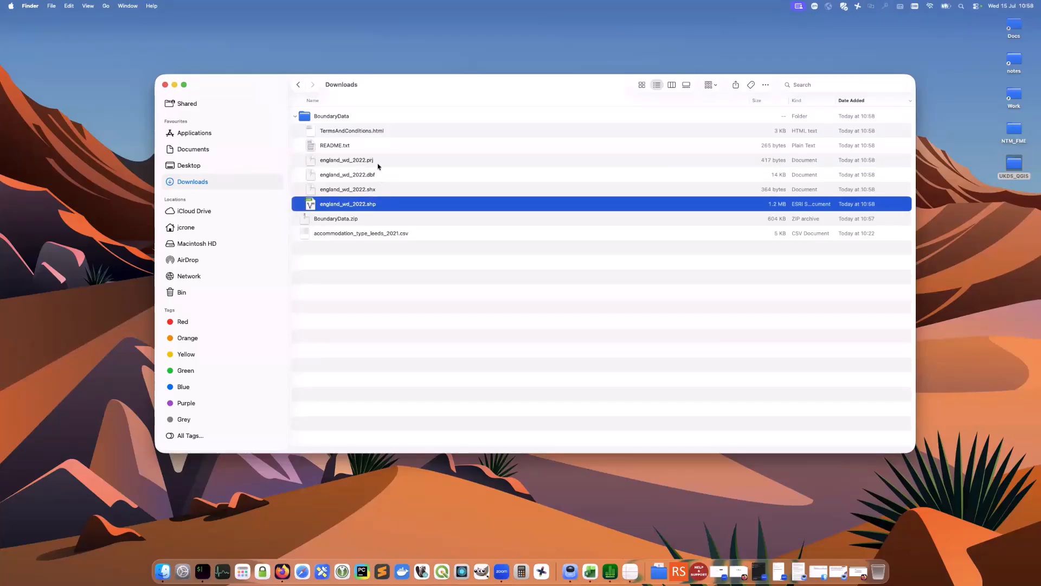
{"action": "left_click", "coordinate": [383, 162], "text": "shift"}
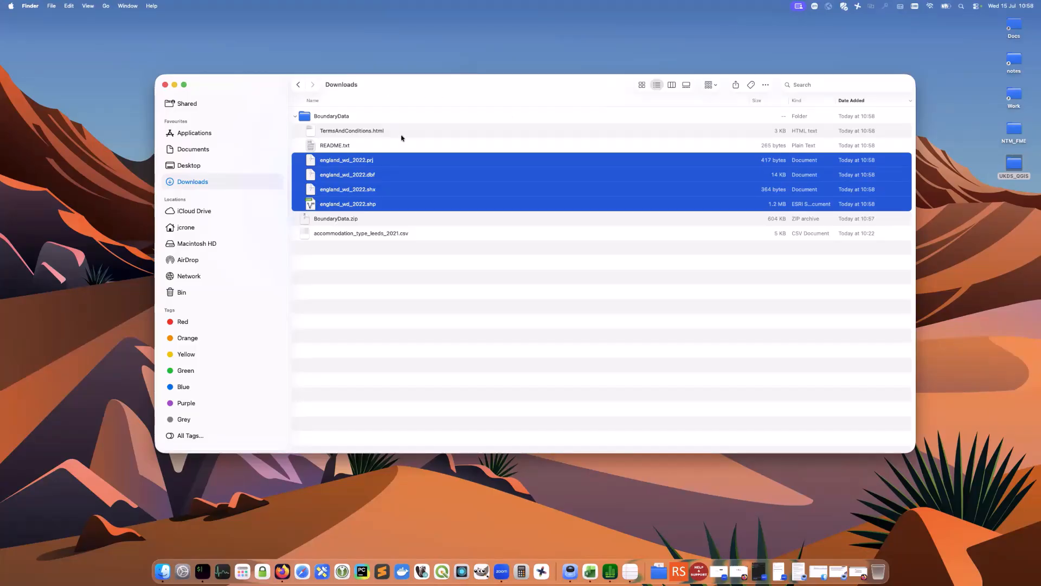
Open README.txt from the BoundaryData folder, read its file list, area and copyright note, and close it
{"action": "left_click", "coordinate": [367, 134]}
{"action": "left_click", "coordinate": [345, 146]}
{"action": "right_click", "coordinate": [347, 146]}
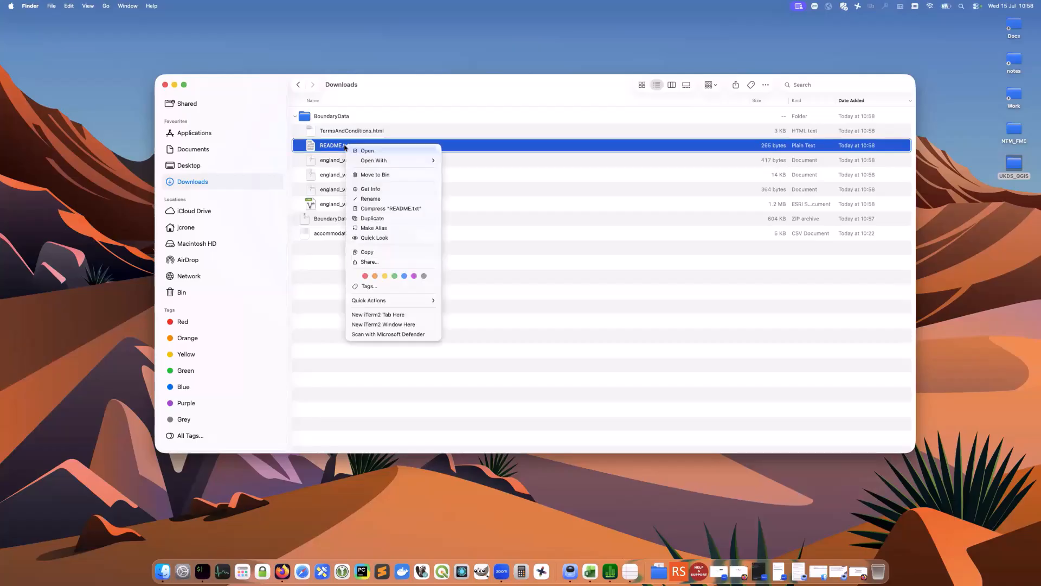
{"action": "left_click", "coordinate": [367, 150]}
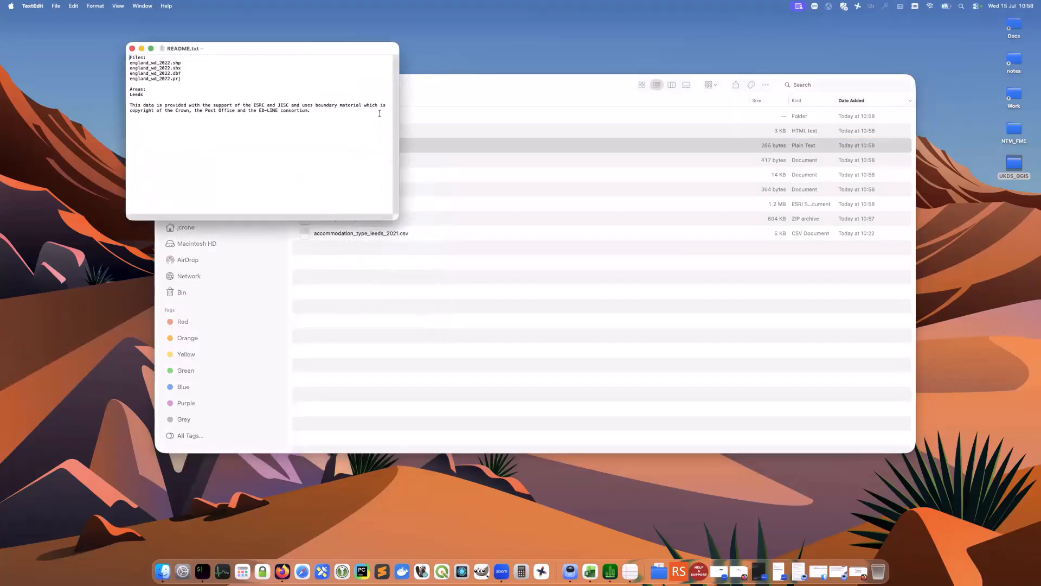
{"action": "left_click_drag", "start_coordinate": [397, 219], "coordinate": [478, 263]}
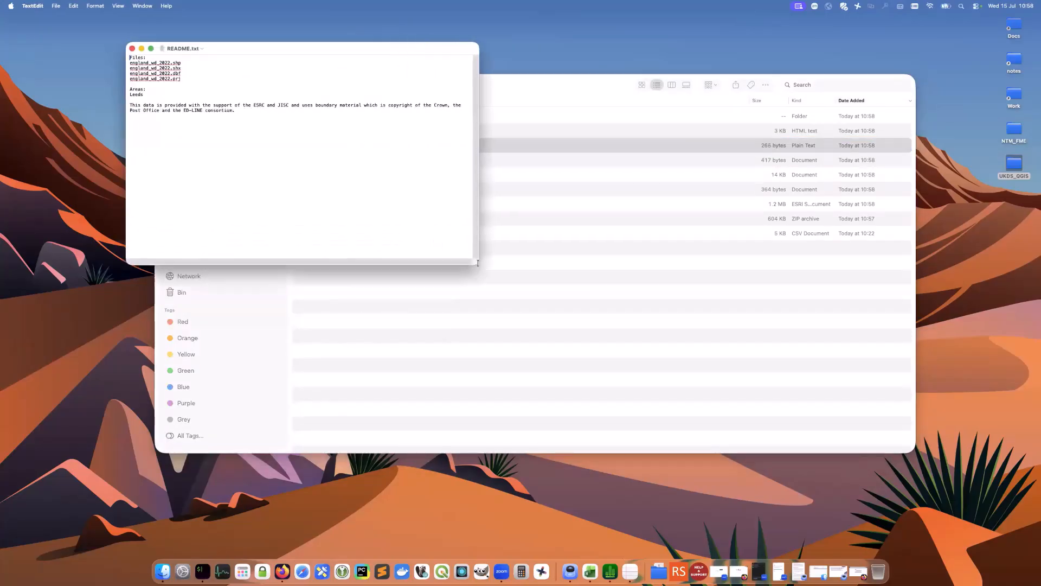
{"action": "left_click_drag", "start_coordinate": [321, 49], "coordinate": [490, 180]}
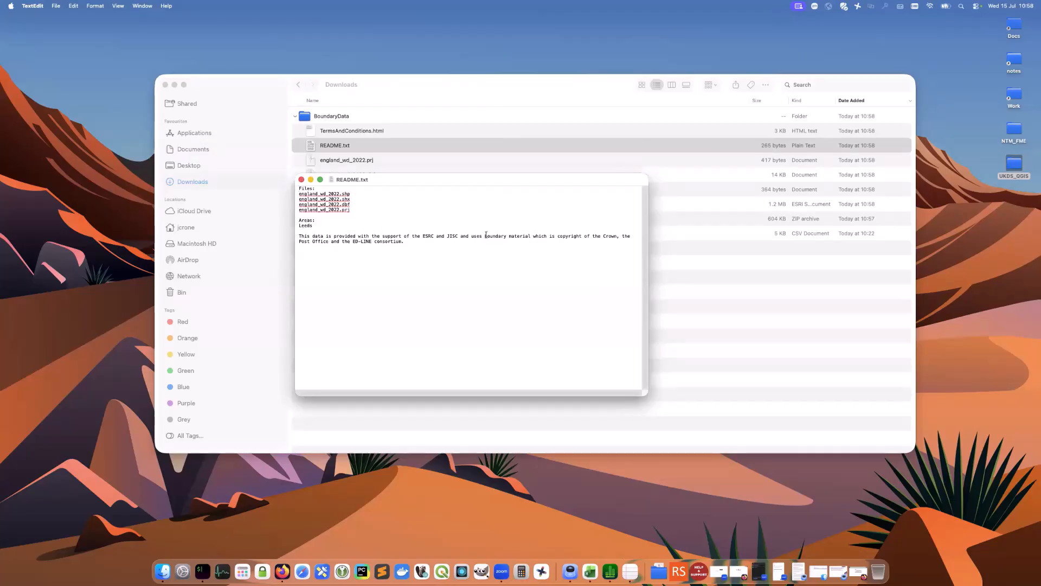
{"action": "left_click", "coordinate": [301, 180]}
Open TermsAndConditions.html, review the required copyright statements and the suggested citation, and close the page
{"action": "left_click", "coordinate": [374, 132]}
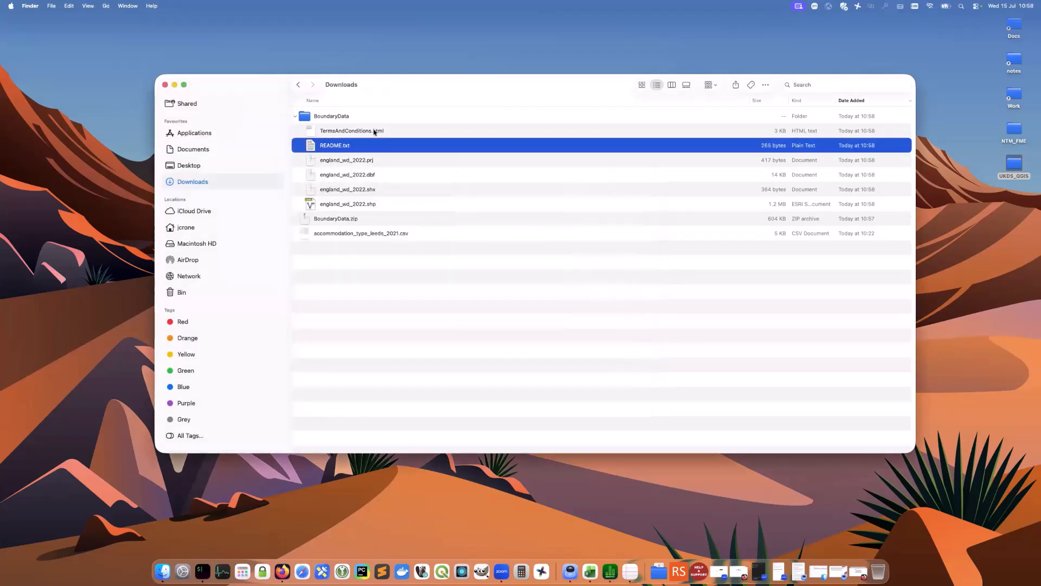
{"action": "left_click", "coordinate": [376, 132]}
{"action": "right_click", "coordinate": [378, 133]}
{"action": "left_click", "coordinate": [392, 135]}
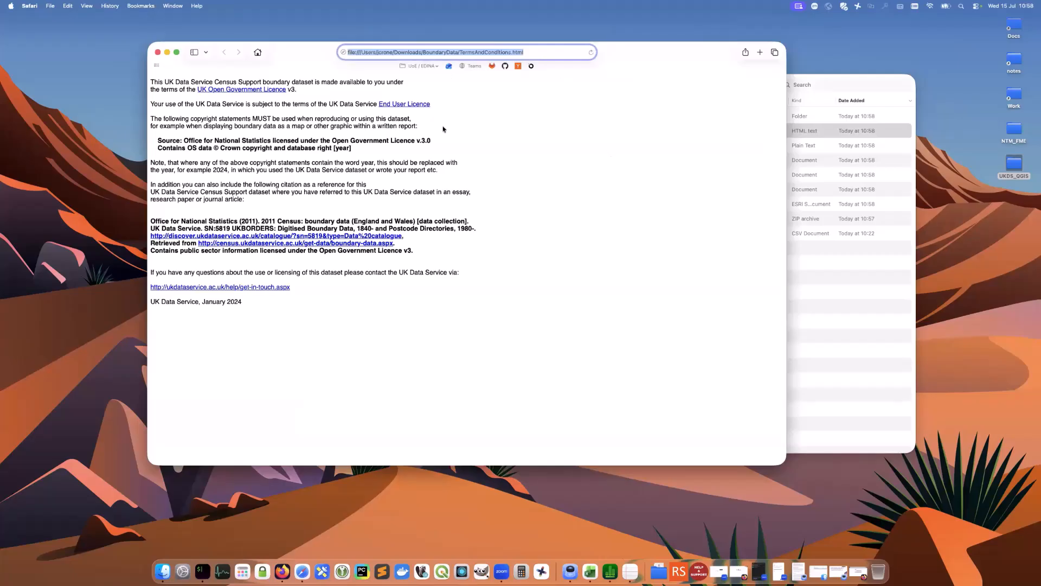
{"action": "left_click_drag", "start_coordinate": [337, 65], "coordinate": [371, 89]}
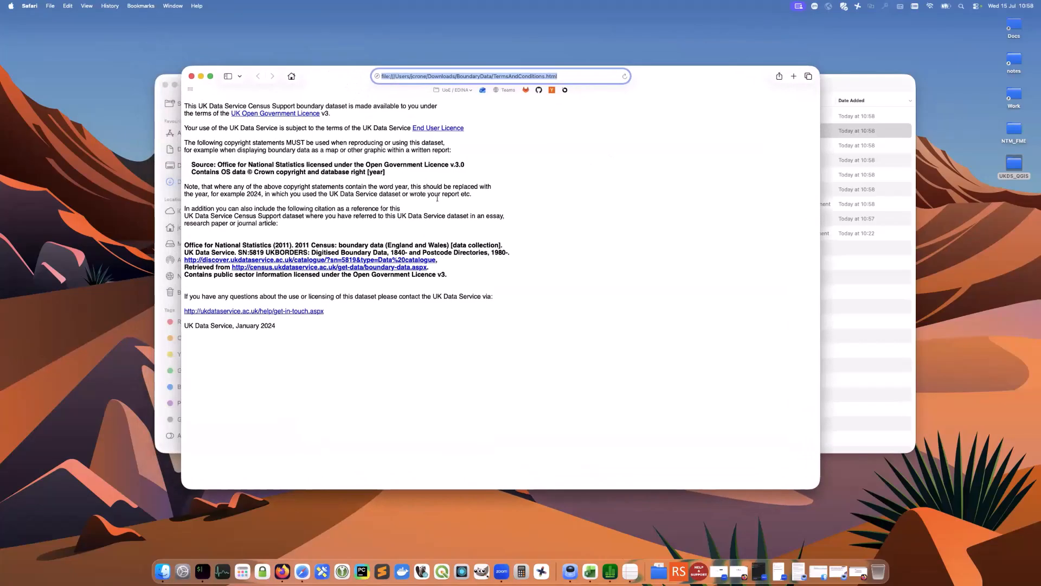
{"action": "left_click", "coordinate": [194, 163]}
{"action": "left_click_drag", "start_coordinate": [194, 162], "coordinate": [456, 176]}
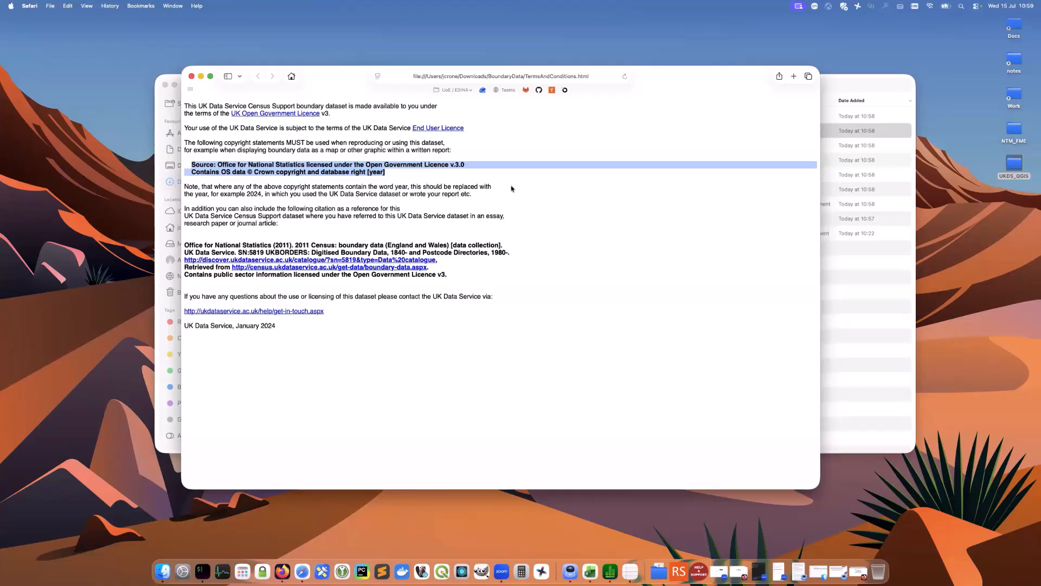
{"action": "left_click", "coordinate": [390, 174]}
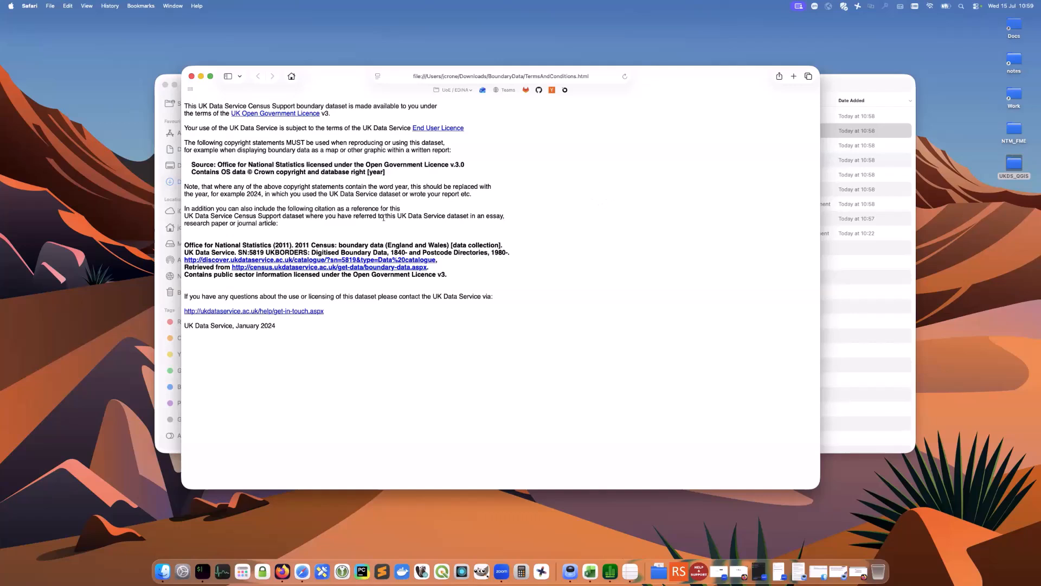
{"action": "left_click", "coordinate": [192, 77]}
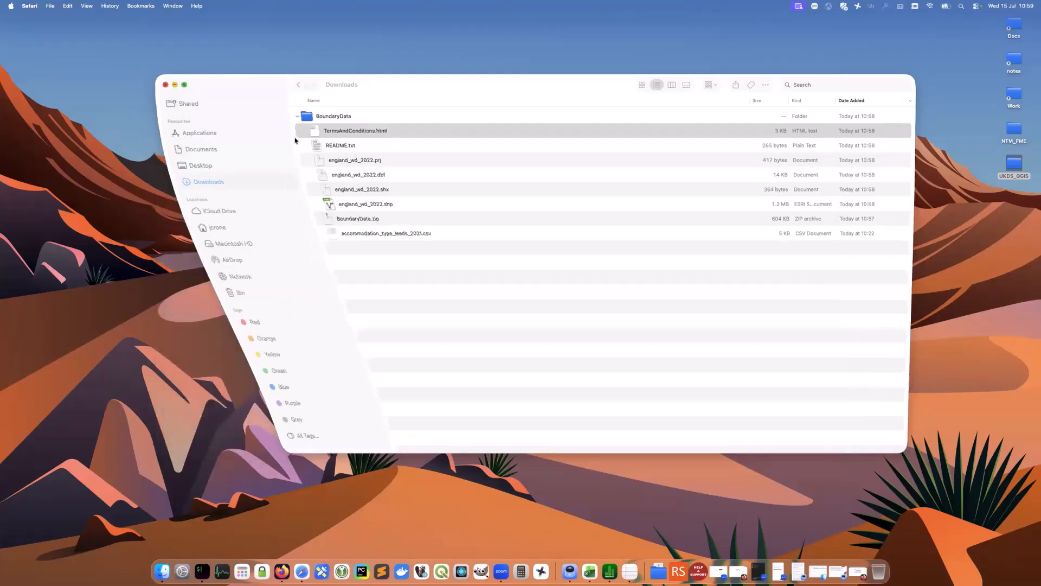
Put the Downloads window away, show the presentation slides full screen, and advance to the "Demo 4: Downloading map data from the Ordnance Survey" slide
{"action": "left_click", "coordinate": [174, 84]}
{"action": "left_click", "coordinate": [705, 570]}
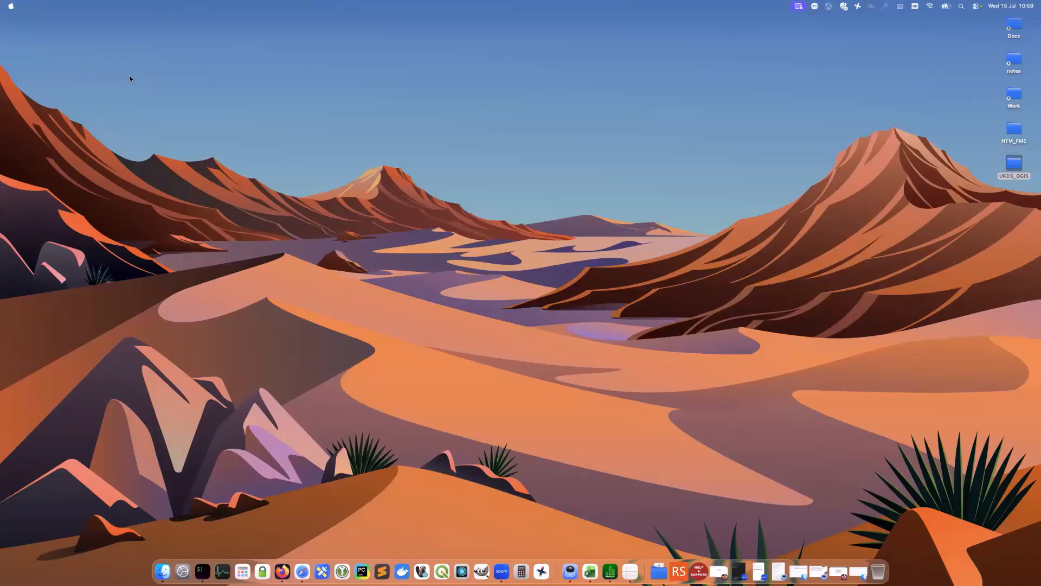
{"action": "left_click", "coordinate": [813, 568]}
{"action": "left_click", "coordinate": [92, 6]}
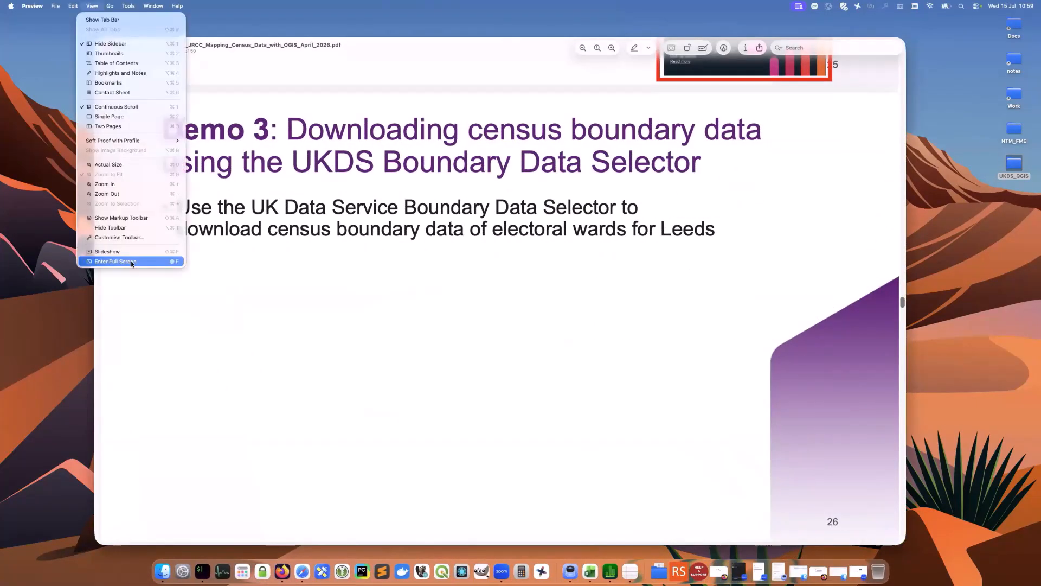
{"action": "left_click", "coordinate": [131, 262]}
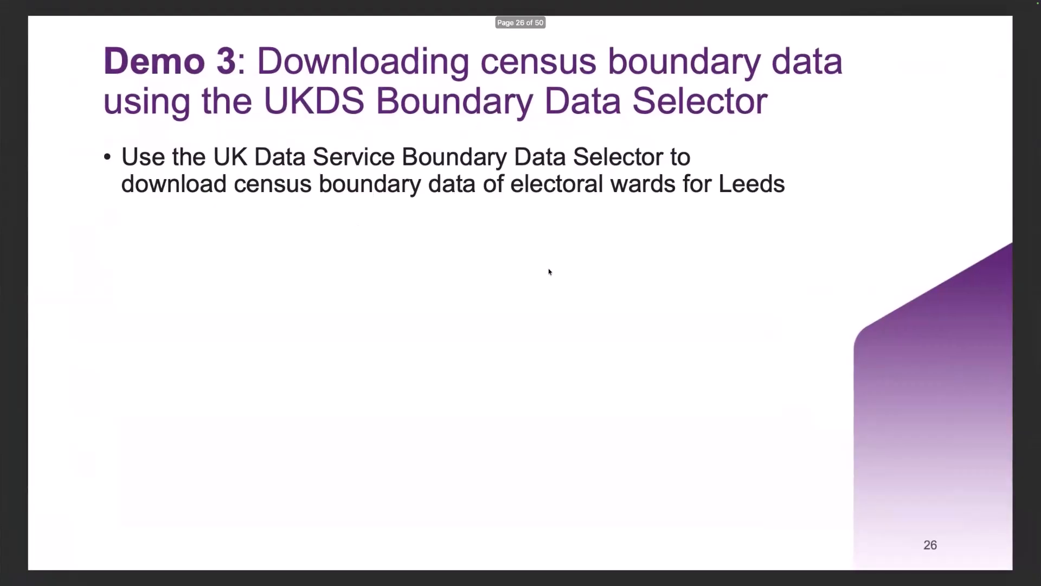
{"action": "key", "text": "Right"}
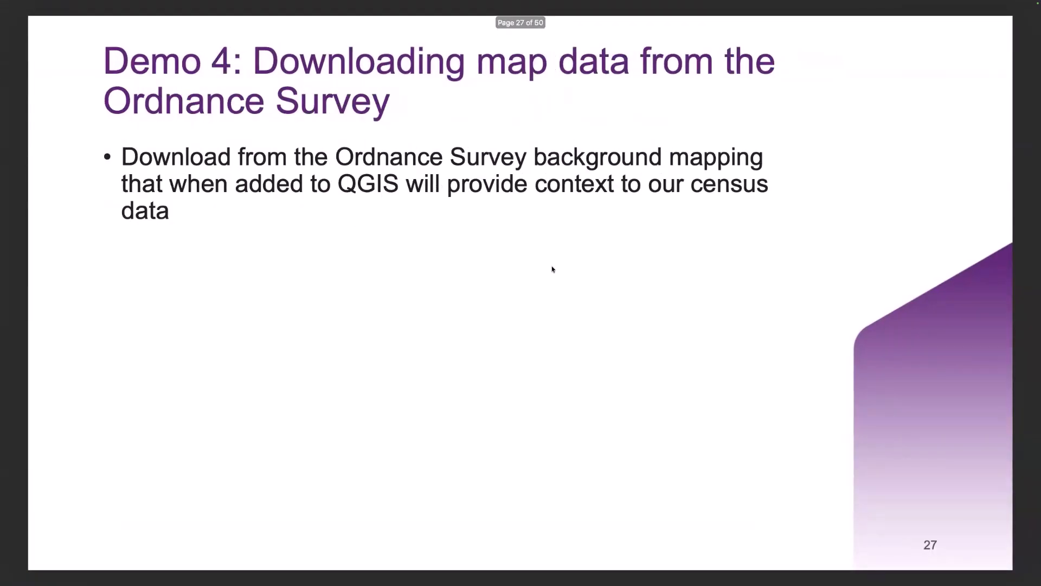
{"action": "key", "text": "Right"}
{"action": "key", "text": "Left"}
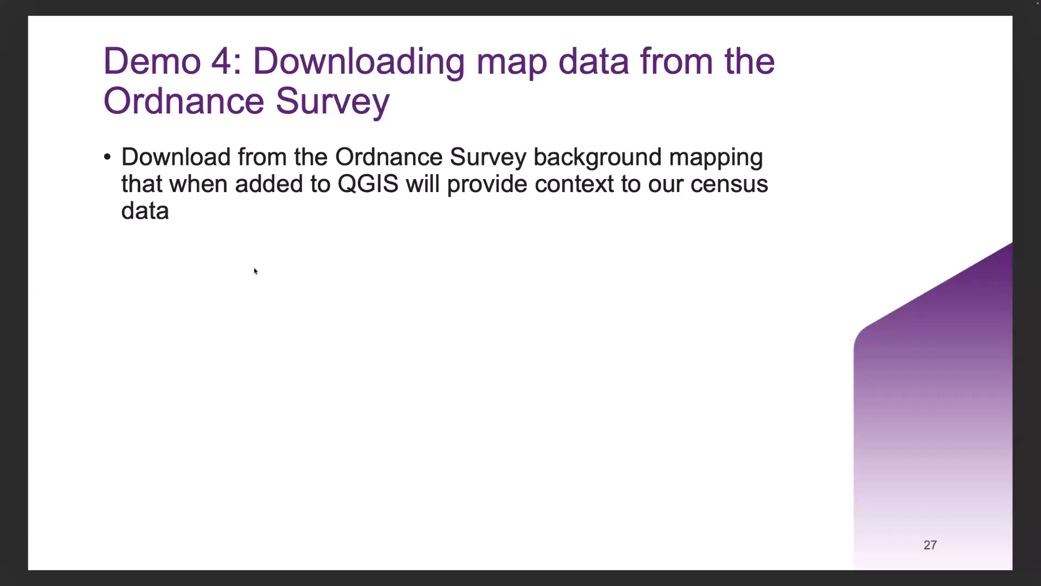
Leave the full-screen slides, open a new Firefox window, and reposition it on the desktop
{"action": "key", "text": "Escape"}
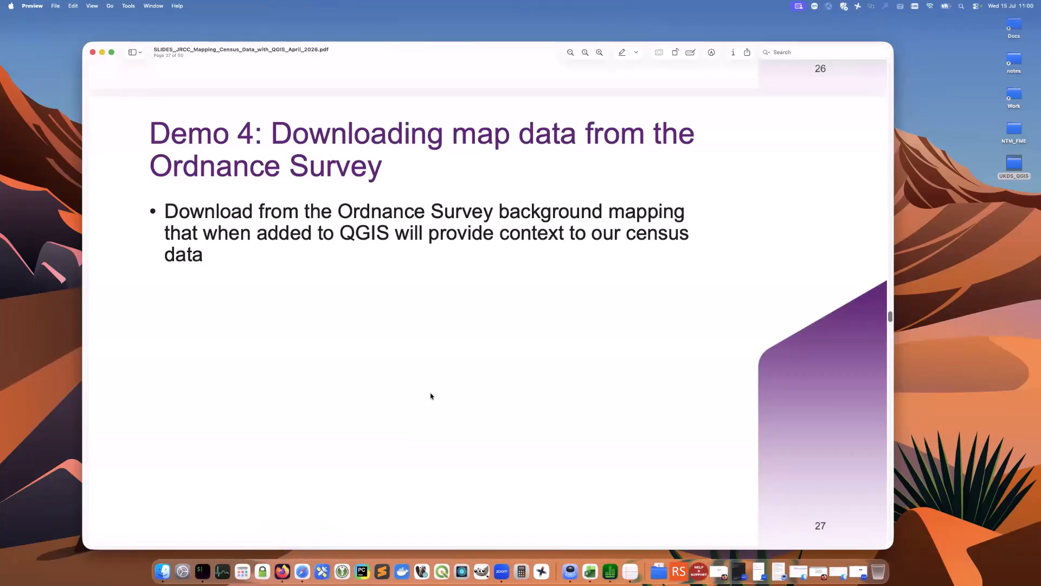
{"action": "right_click", "coordinate": [280, 568]}
{"action": "left_click", "coordinate": [307, 476]}
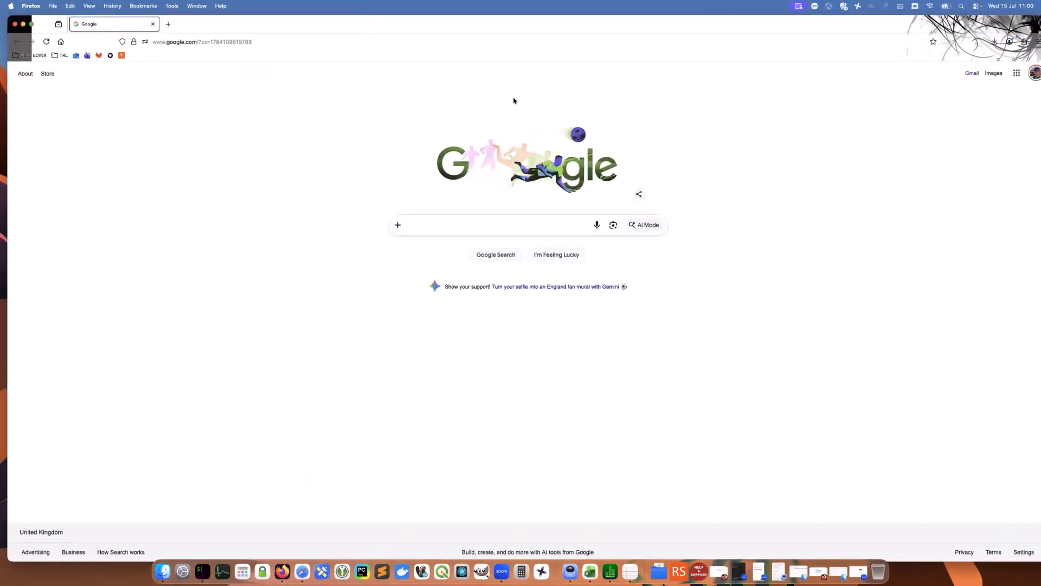
{"action": "left_click_drag", "start_coordinate": [729, 34], "coordinate": [671, 60]}
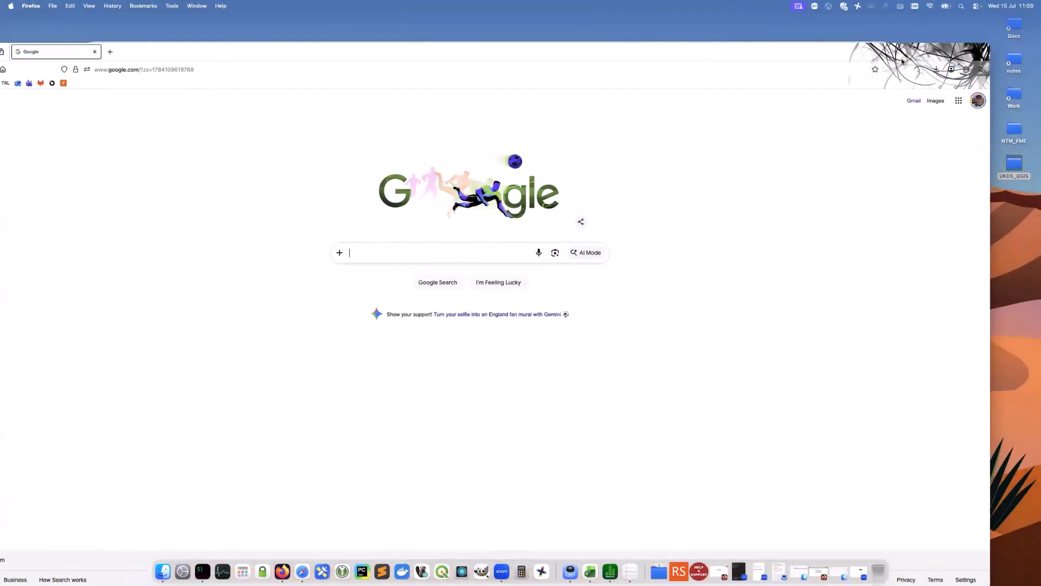
{"action": "left_click_drag", "start_coordinate": [107, 47], "coordinate": [235, 57]}
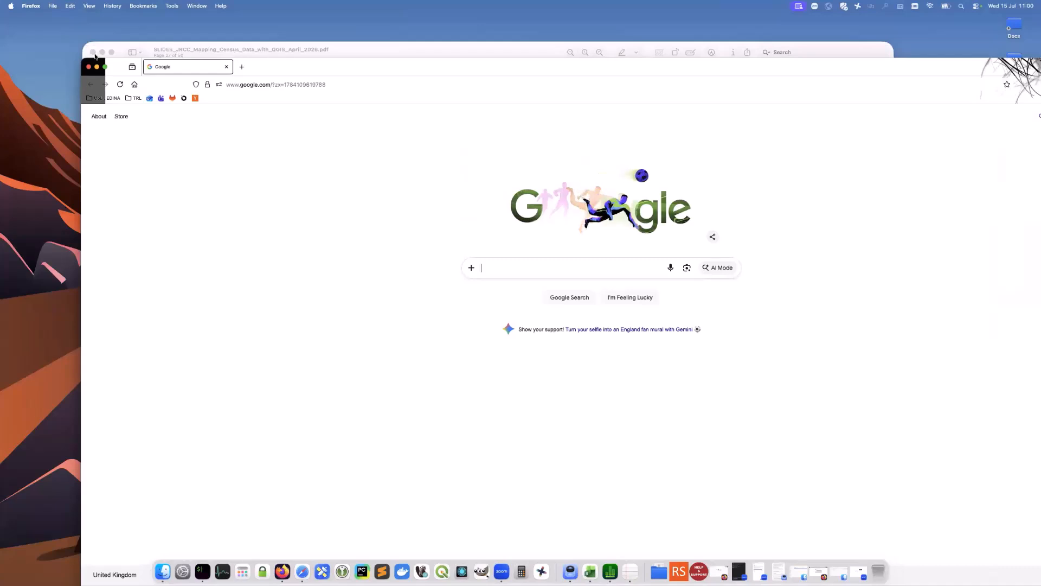
Search Google for "ordnance survey data hub" and open the OS Data Hub website
{"action": "left_click_drag", "start_coordinate": [163, 73], "coordinate": [268, 102]}
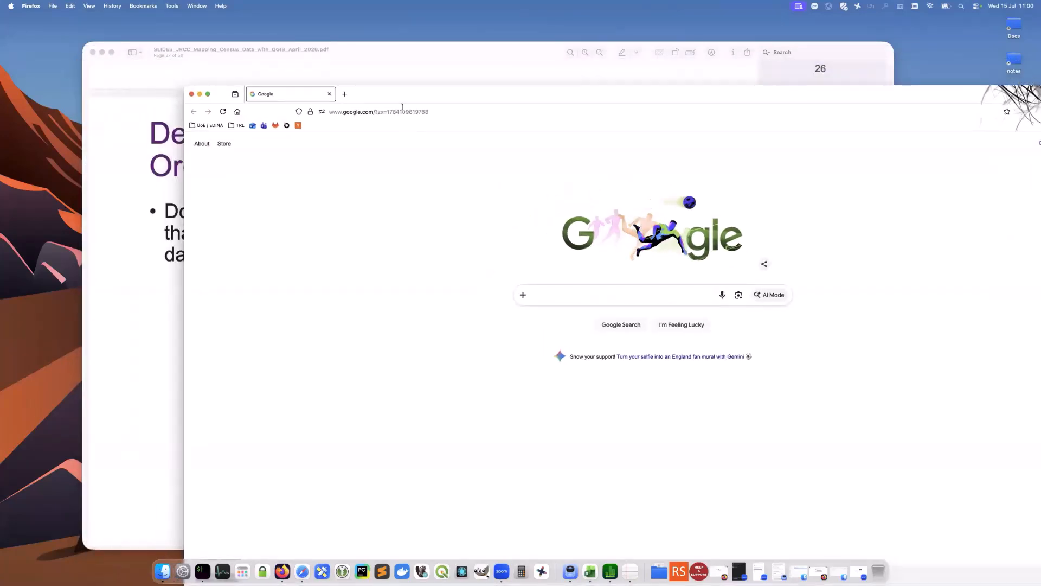
{"action": "left_click_drag", "start_coordinate": [387, 102], "coordinate": [314, 47]}
{"action": "type", "text": "ordnn"}
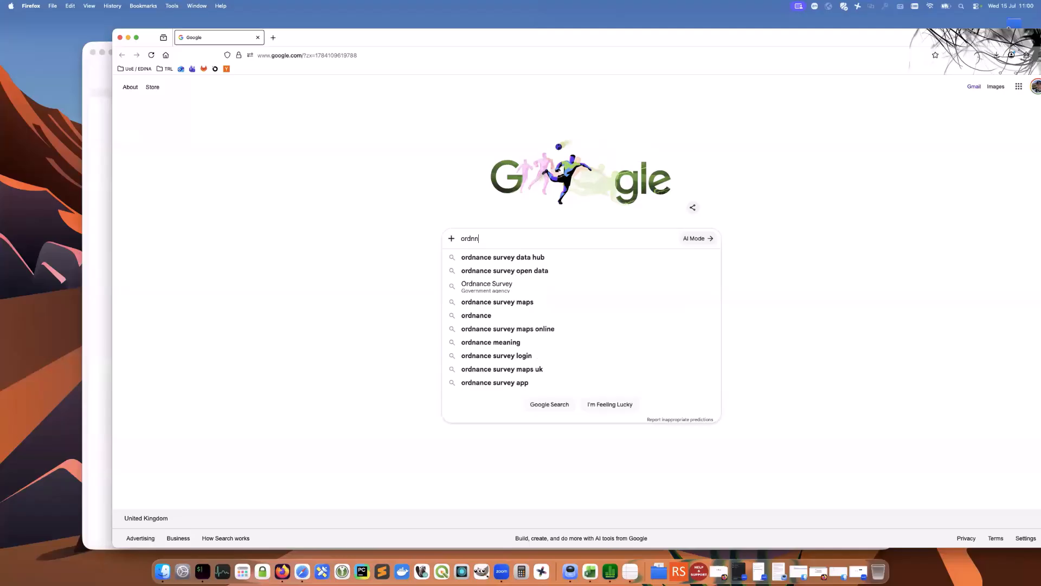
{"action": "key", "text": "BackSpace"}
{"action": "type", "text": "ance"}
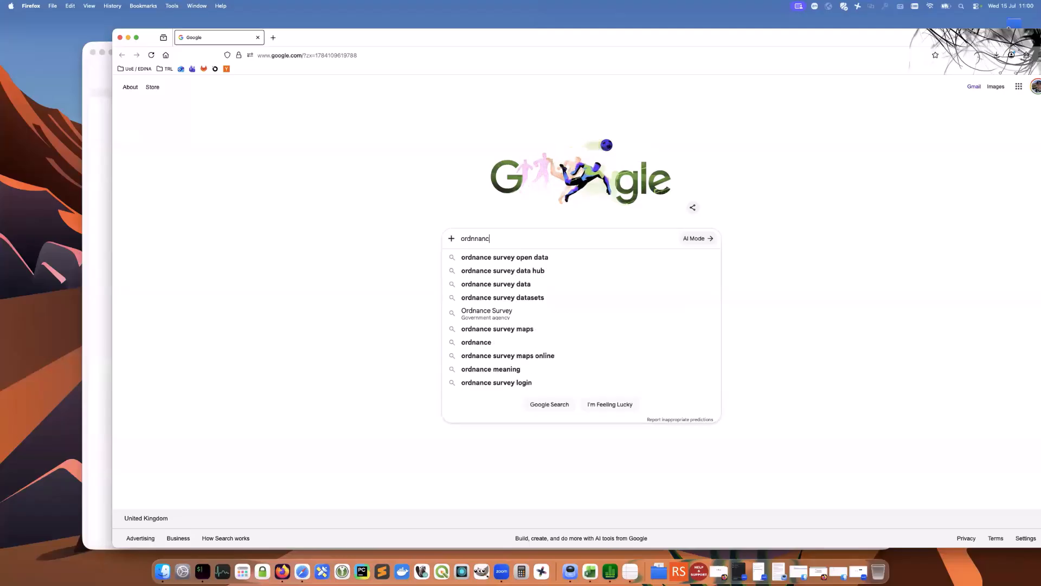
{"action": "key", "text": "Down"}
{"action": "key", "text": "Down"}
{"action": "key", "text": "Return"}
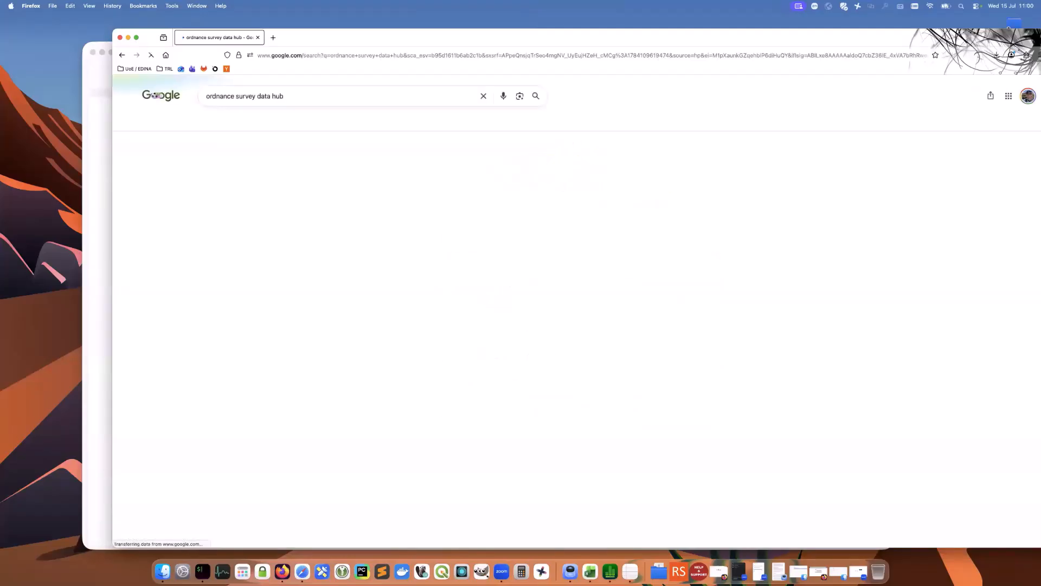
{"action": "left_click", "coordinate": [226, 166]}
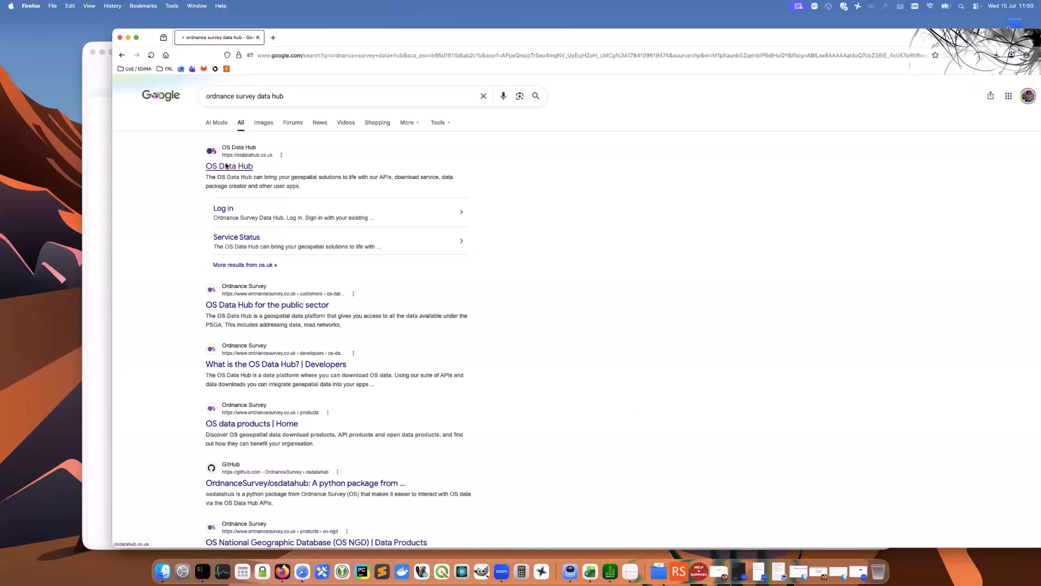
{"action": "left_click_drag", "start_coordinate": [354, 38], "coordinate": [328, 46]}
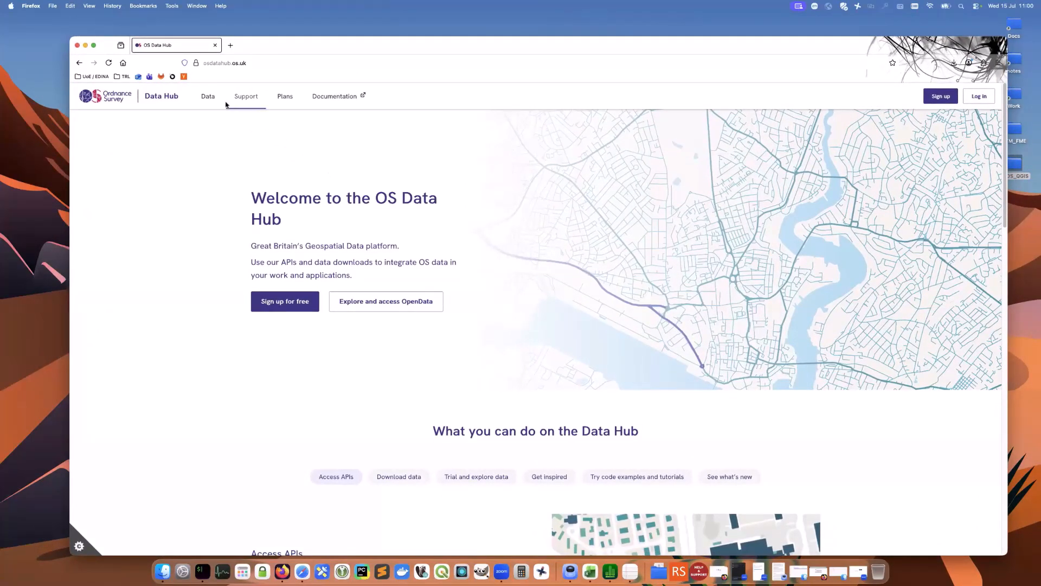
Open the Data Hub's Open Data downloads list and look through the available datasets
{"action": "left_click", "coordinate": [209, 97]}
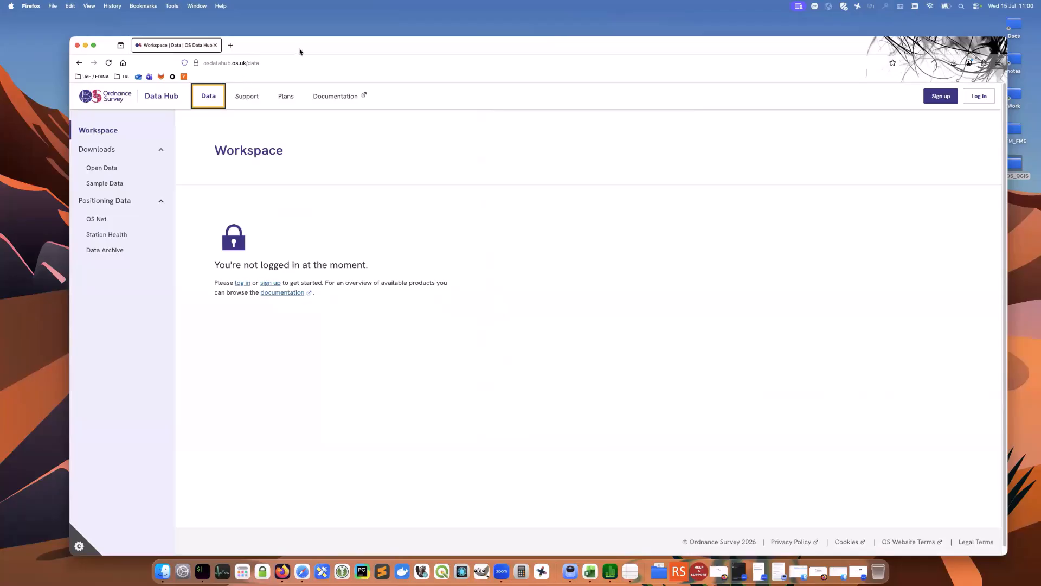
{"action": "left_click_drag", "start_coordinate": [300, 49], "coordinate": [301, 45]}
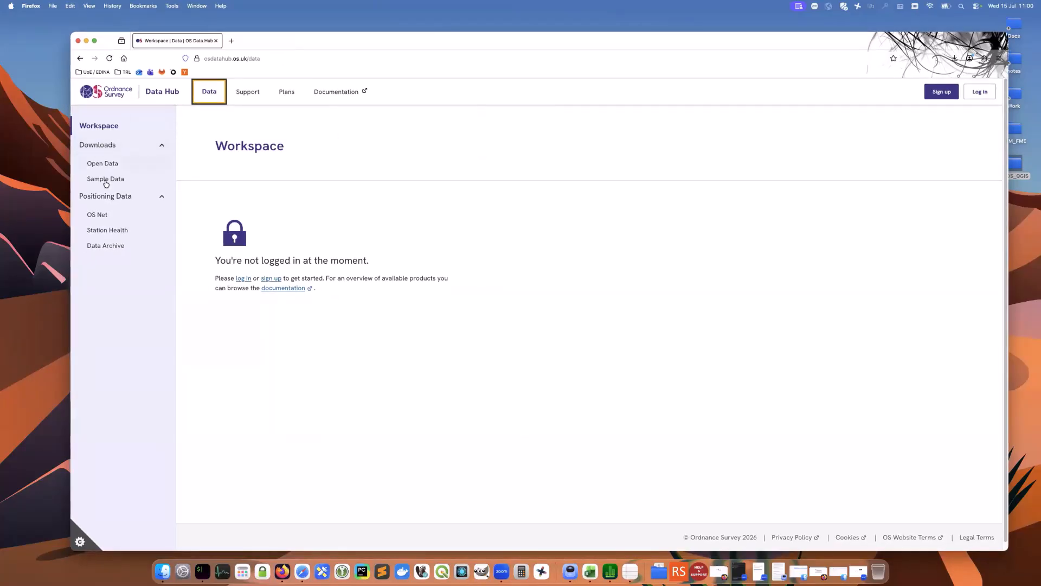
{"action": "left_click", "coordinate": [108, 162]}
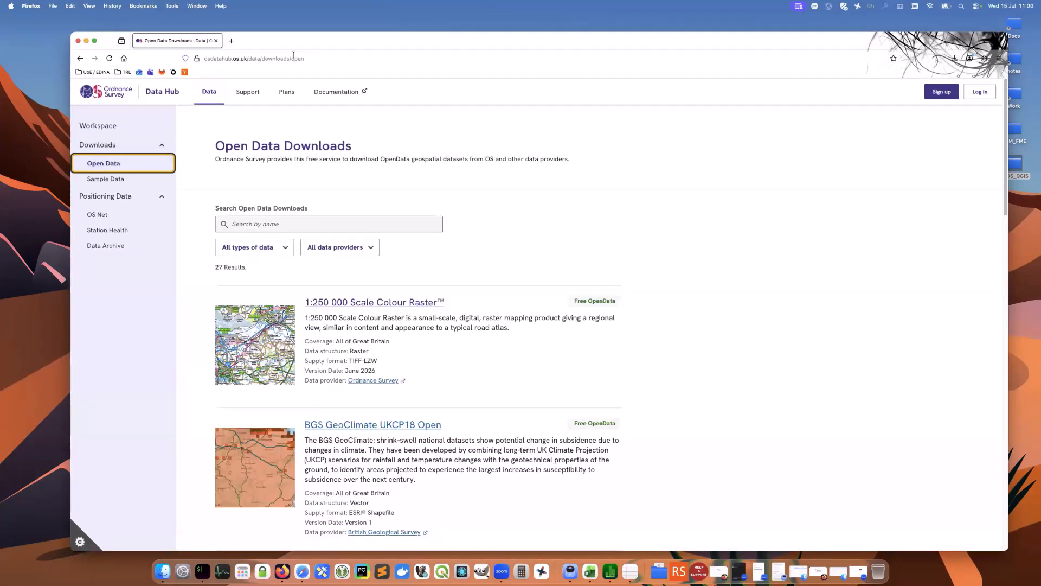
{"action": "left_click_drag", "start_coordinate": [317, 45], "coordinate": [314, 43]}
{"action": "left_click_drag", "start_coordinate": [1003, 104], "coordinate": [1018, 365]}
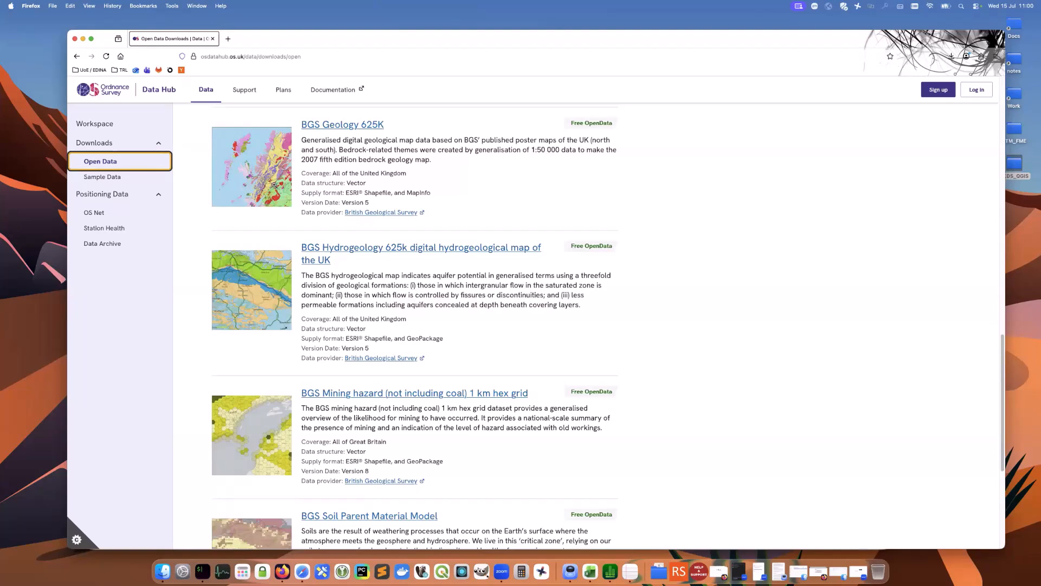
{"action": "scroll", "coordinate": [371, 368], "scroll_direction": "down", "scroll_amount": 5}
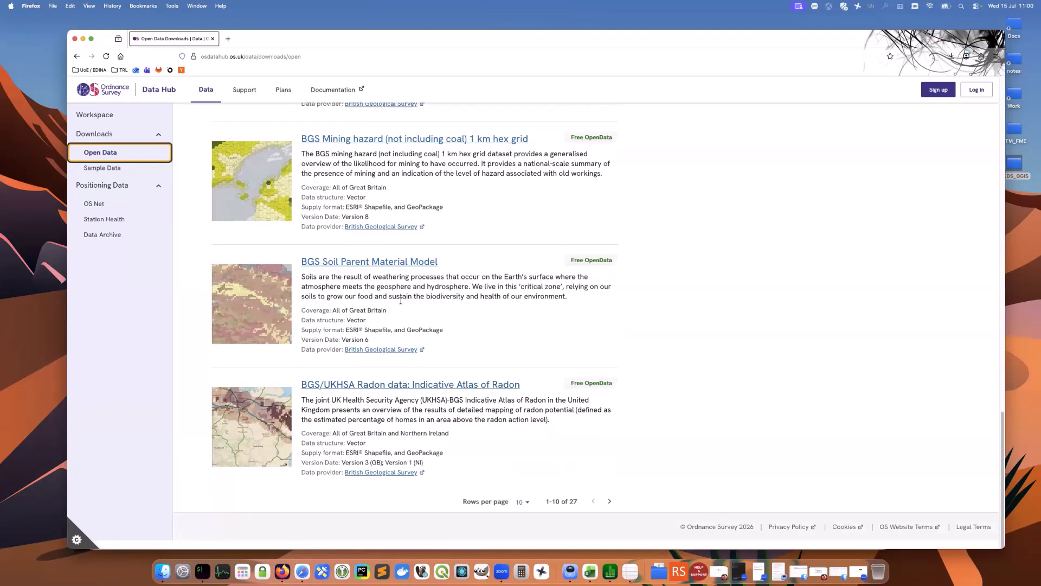
{"action": "scroll", "coordinate": [403, 300], "scroll_direction": "up", "scroll_amount": 20}
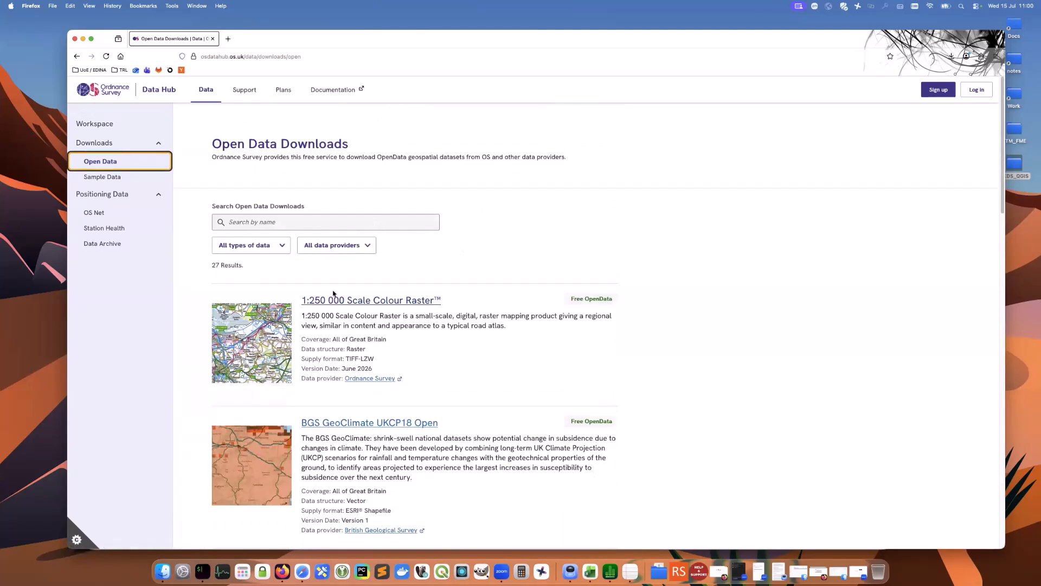
Filter the open datasets to the provider Ordnance Survey and download the 1:250 000 Scale Colour Raster for all of Great Britain
{"action": "left_click", "coordinate": [361, 245]}
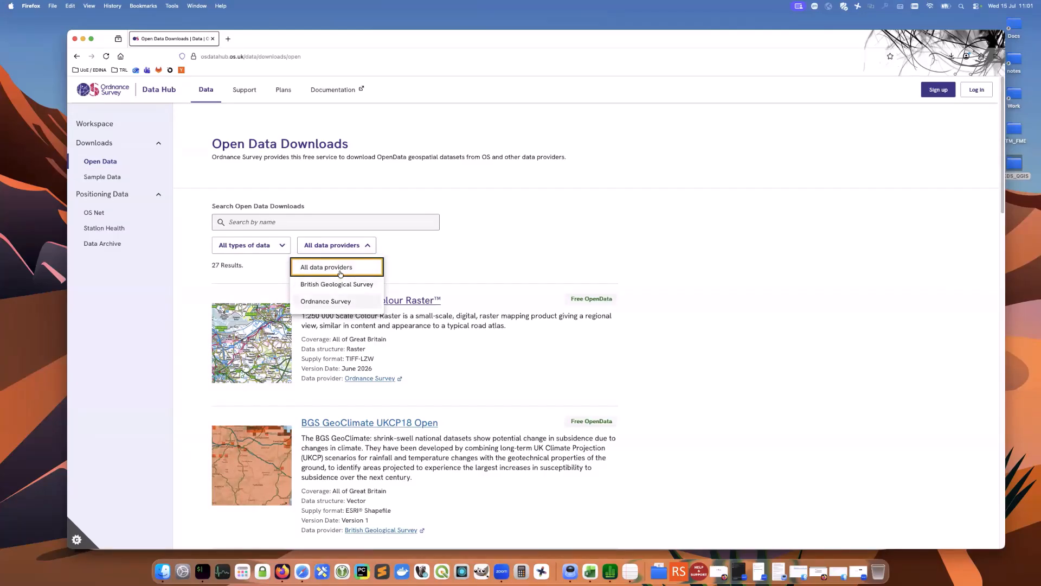
{"action": "left_click", "coordinate": [331, 302]}
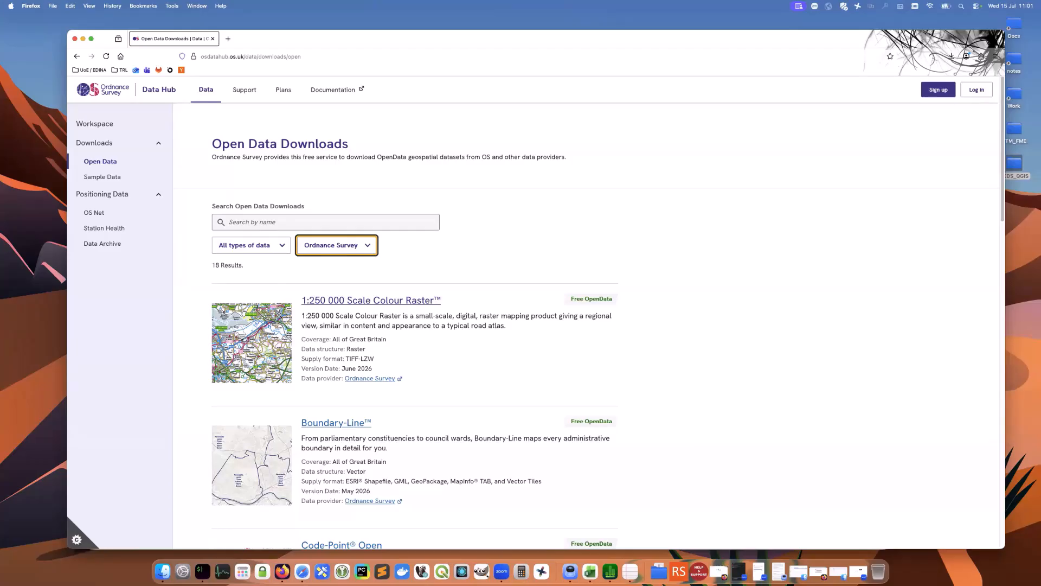
{"action": "left_click", "coordinate": [279, 316]}
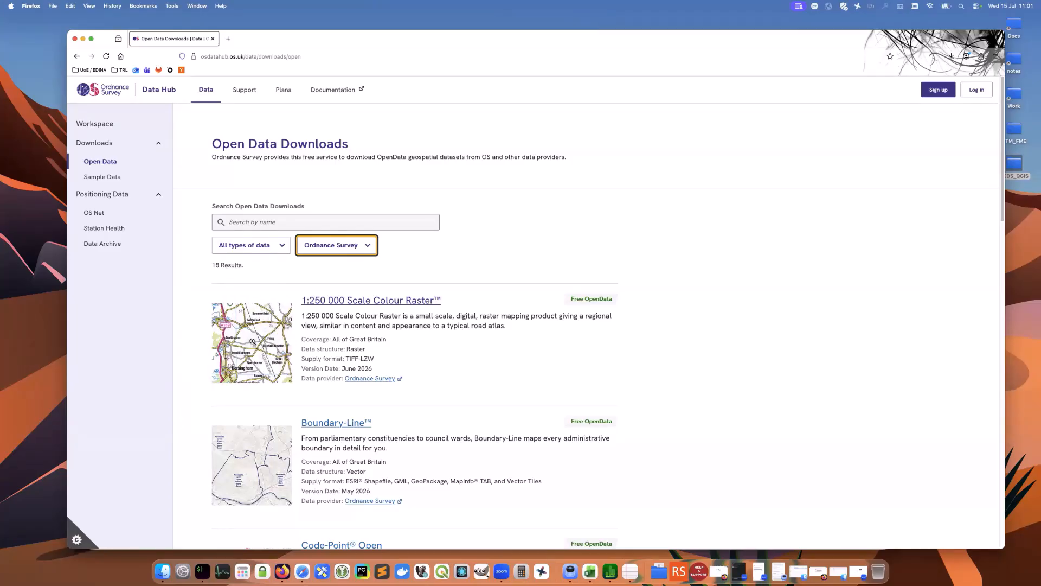
{"action": "left_click", "coordinate": [335, 303]}
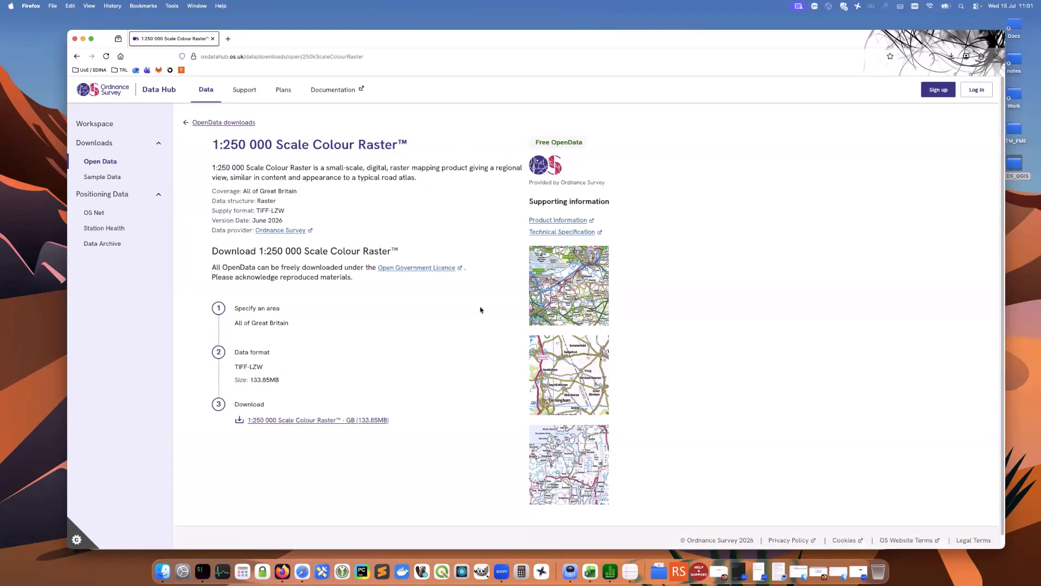
{"action": "left_click", "coordinate": [319, 421]}
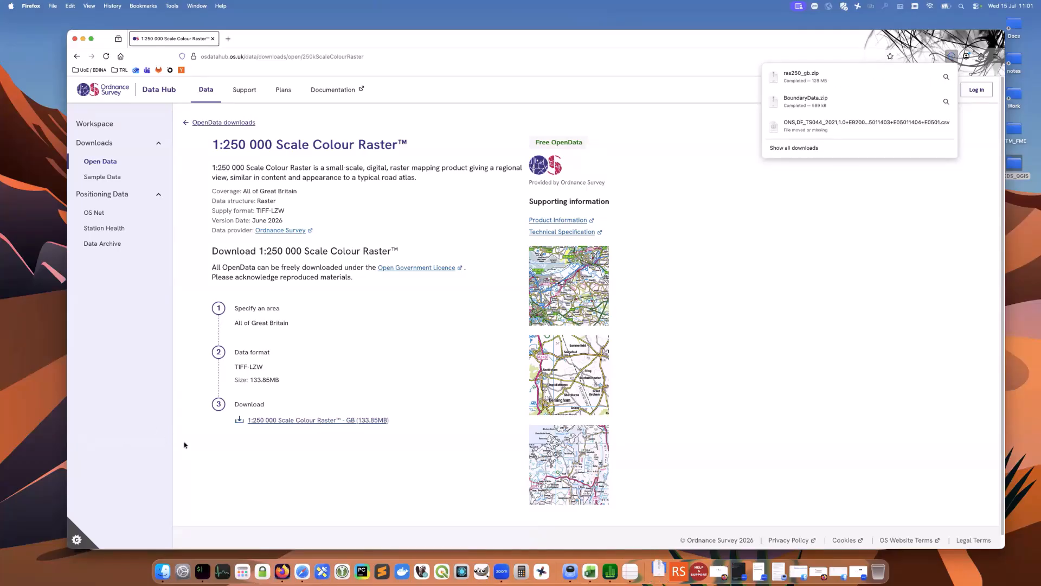
Extract ras250_gb.zip in the Downloads folder and expand the resulting ras250_gb folder and its data subfolder
{"action": "left_click", "coordinate": [163, 567]}
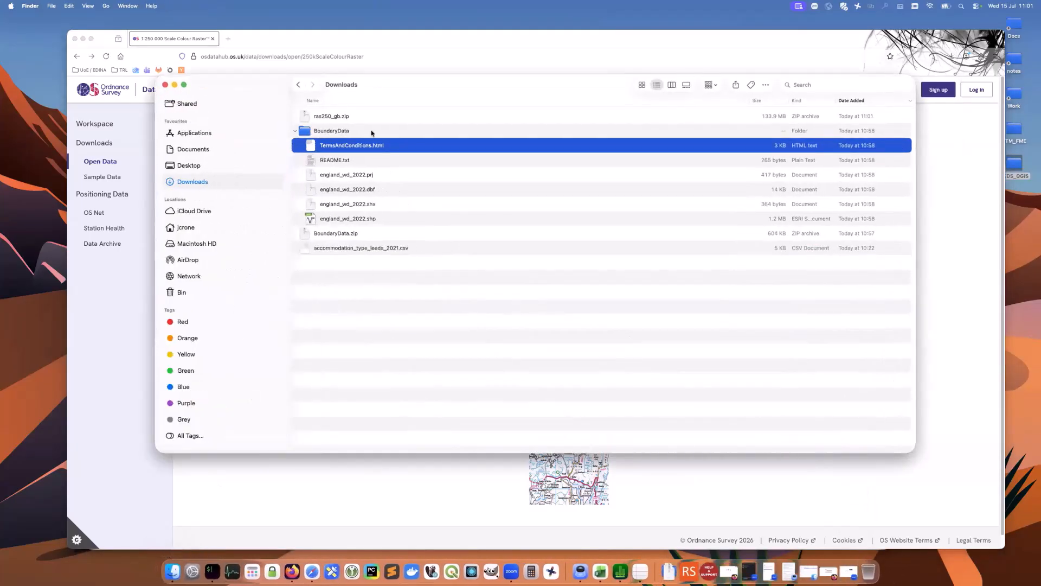
{"action": "left_click", "coordinate": [348, 112]}
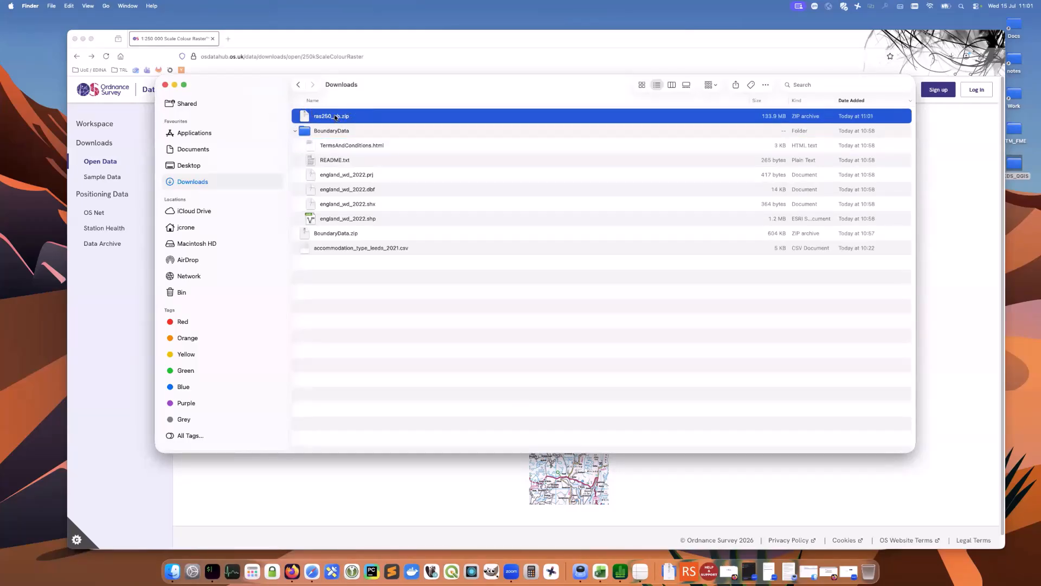
{"action": "right_click", "coordinate": [336, 117]}
{"action": "left_click", "coordinate": [341, 119]}
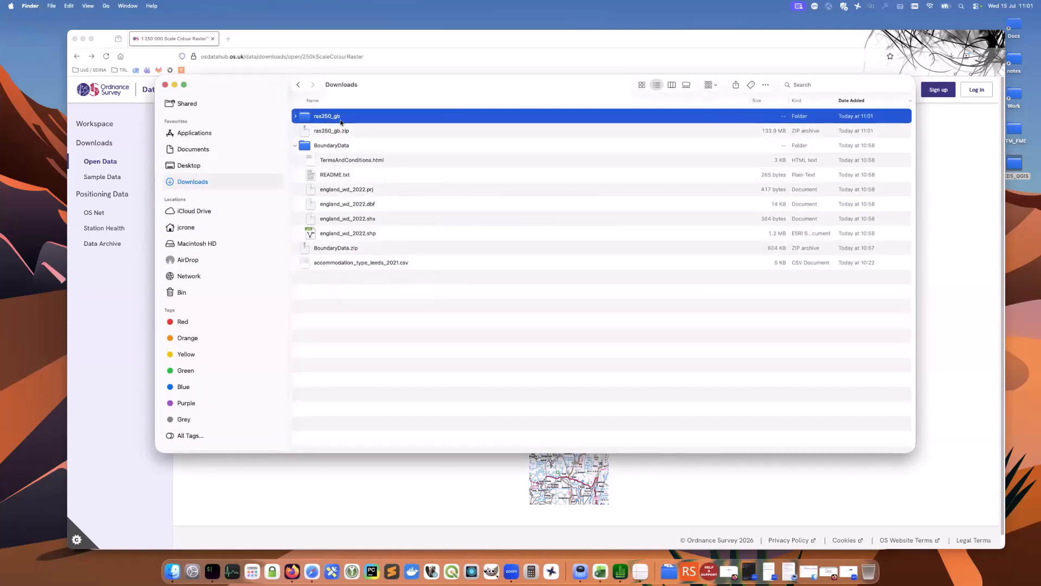
{"action": "left_click", "coordinate": [296, 116]}
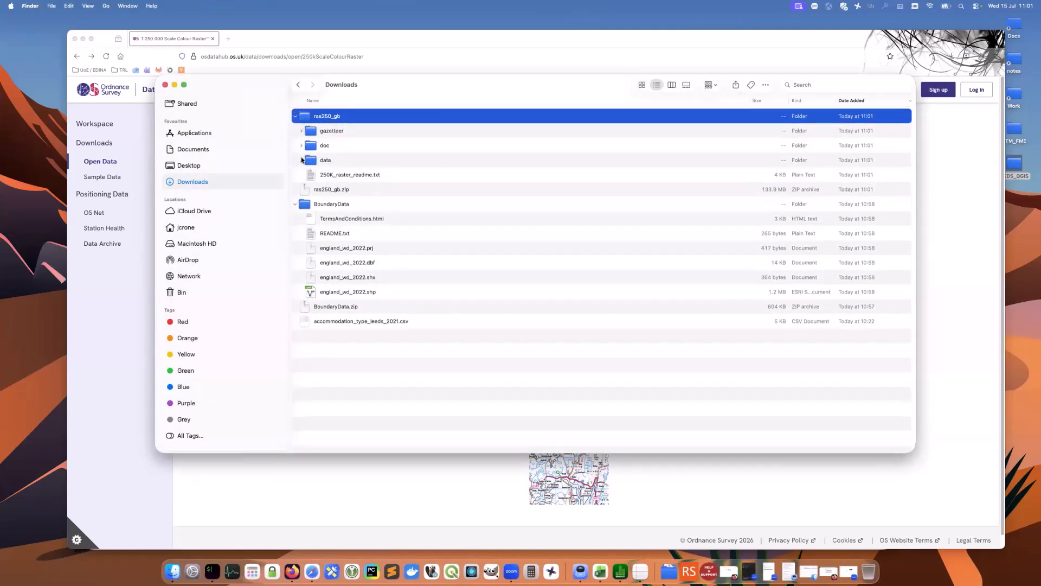
{"action": "left_click", "coordinate": [301, 161]}
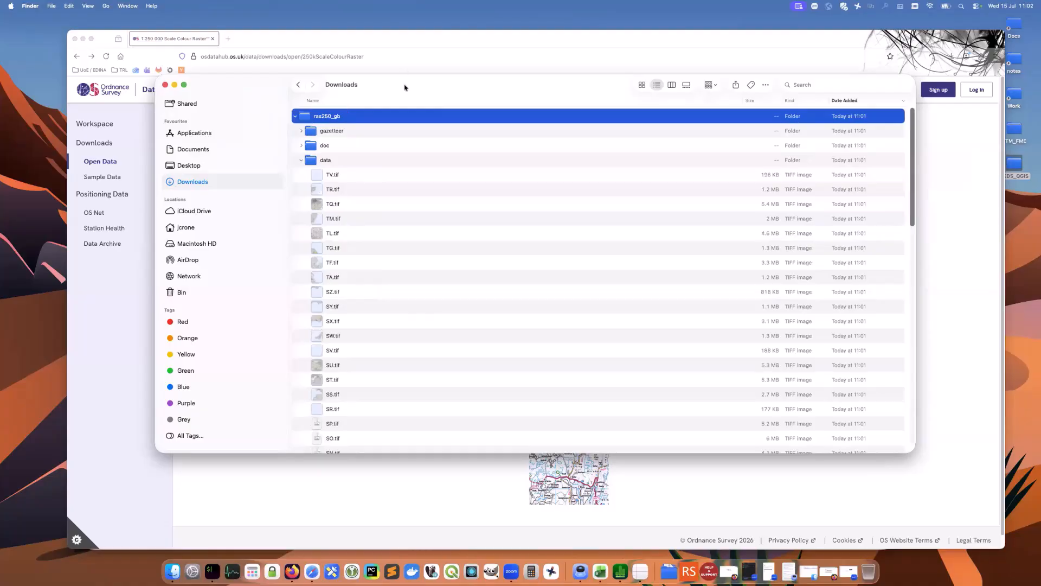
Enlarge the Downloads window and look through the TIFF map tiles in the ras250_gb data folder
{"action": "left_click_drag", "start_coordinate": [372, 94], "coordinate": [357, 68]}
{"action": "left_click_drag", "start_coordinate": [900, 426], "coordinate": [998, 544]}
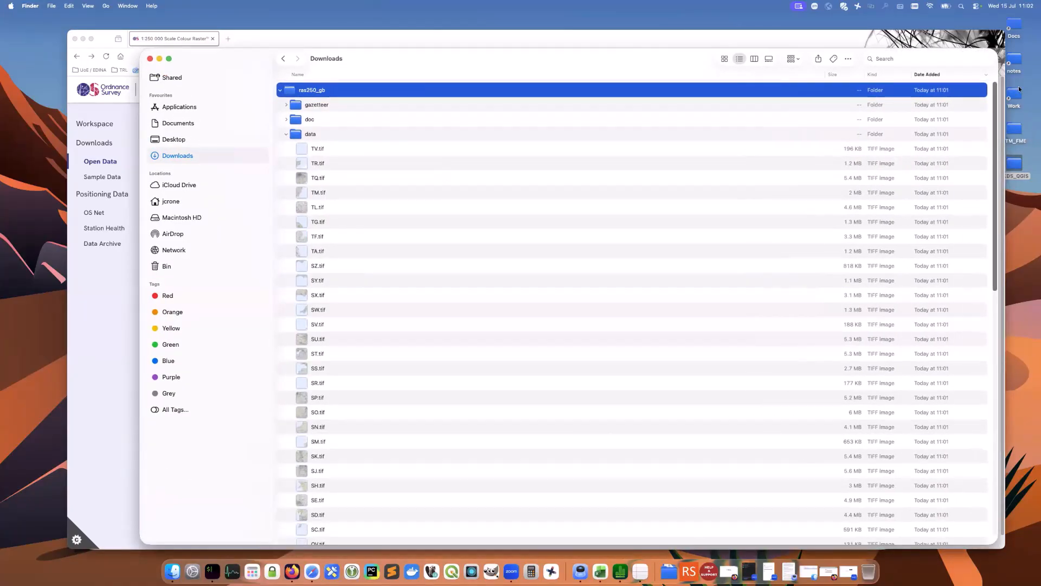
{"action": "scroll", "coordinate": [346, 279], "scroll_direction": "down", "scroll_amount": 15}
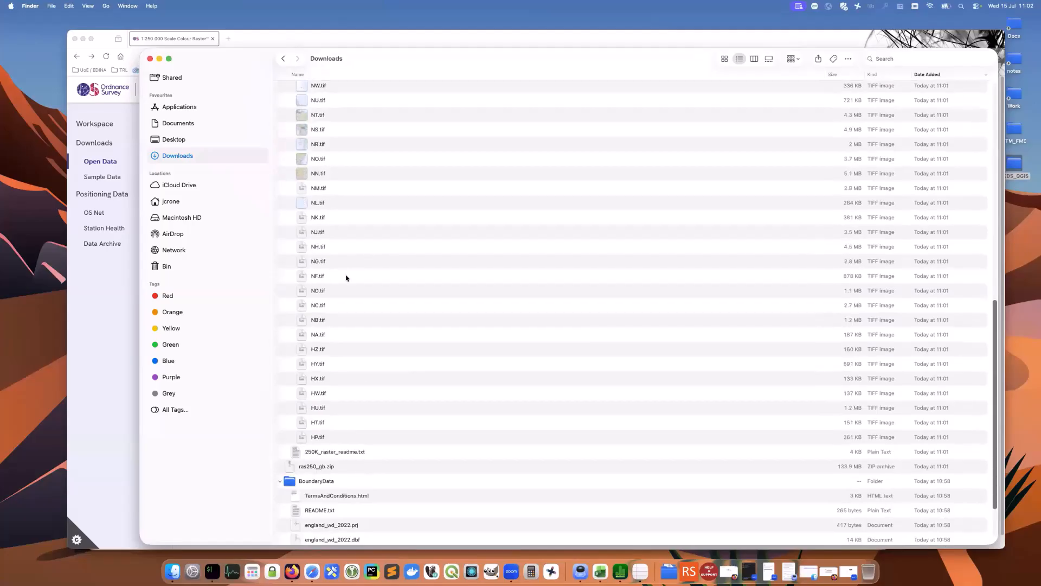
{"action": "scroll", "coordinate": [335, 179], "scroll_direction": "up", "scroll_amount": 15}
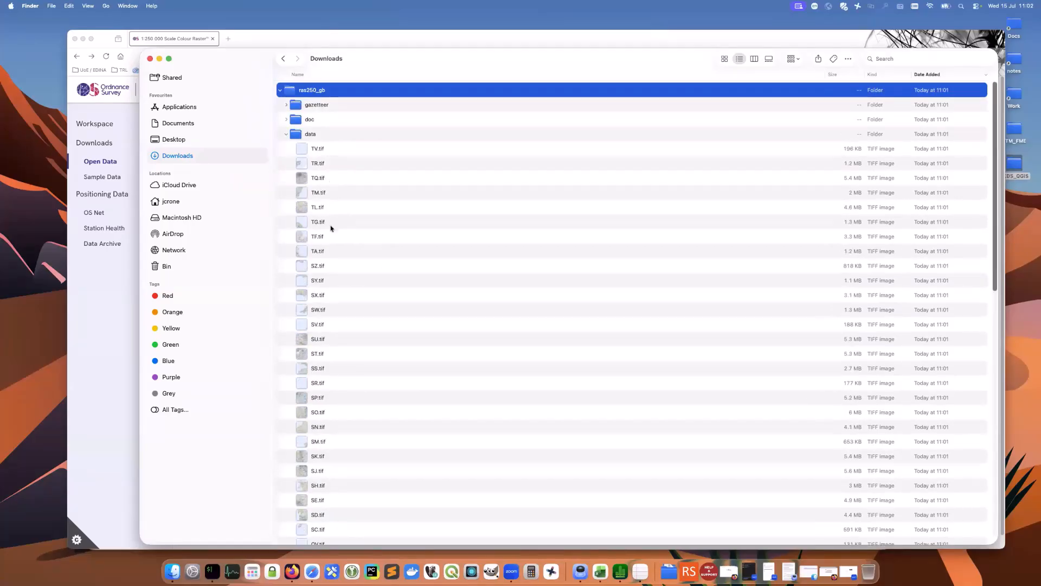
Open the SW.tif tile from the data folder, widen its window to examine the map, and close it
{"action": "left_click", "coordinate": [304, 312]}
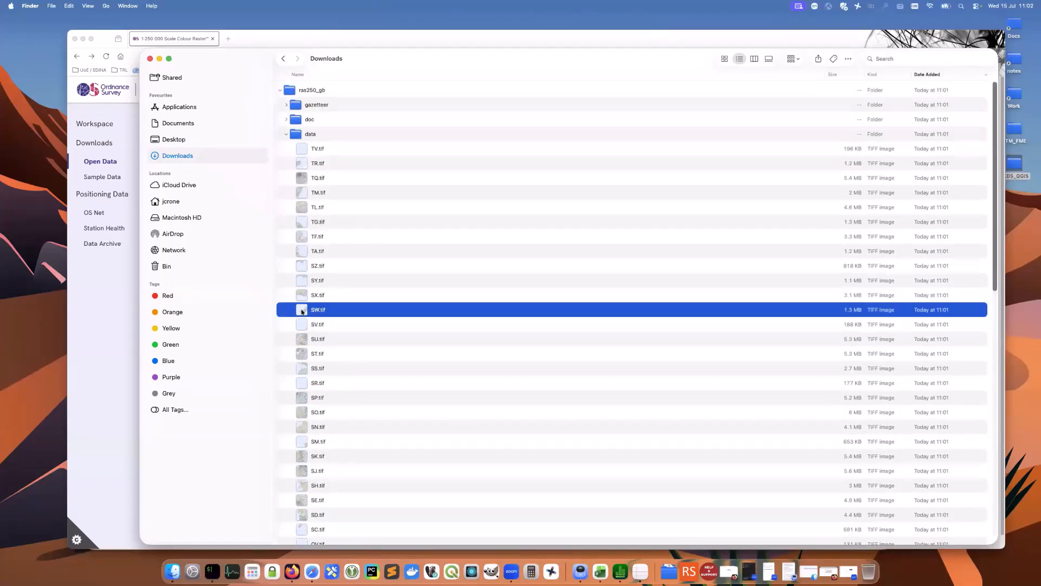
{"action": "right_click", "coordinate": [307, 313]}
{"action": "left_click", "coordinate": [310, 315]}
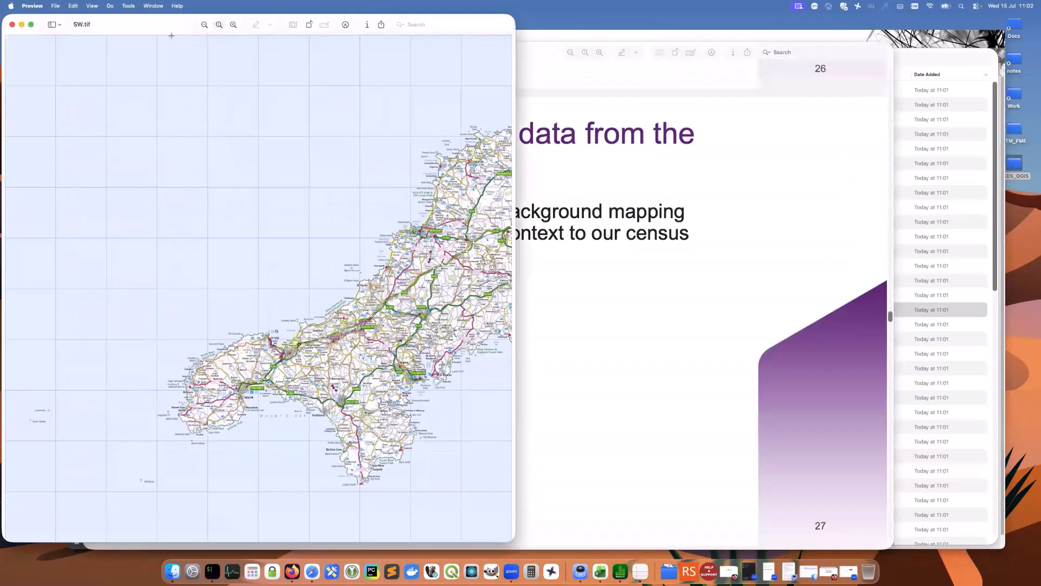
{"action": "left_click_drag", "start_coordinate": [172, 35], "coordinate": [351, 44]}
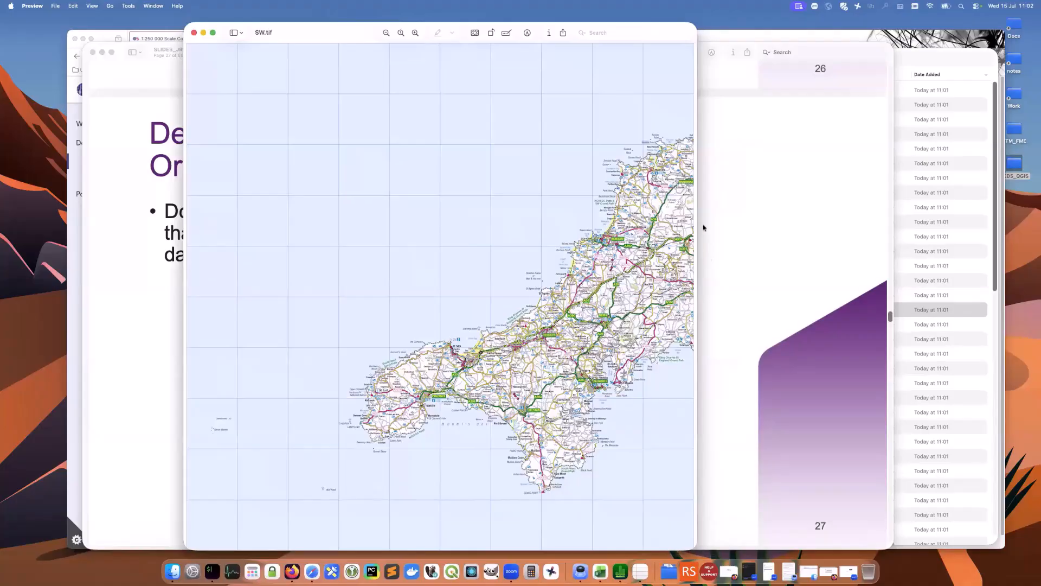
{"action": "left_click_drag", "start_coordinate": [698, 226], "coordinate": [800, 225]}
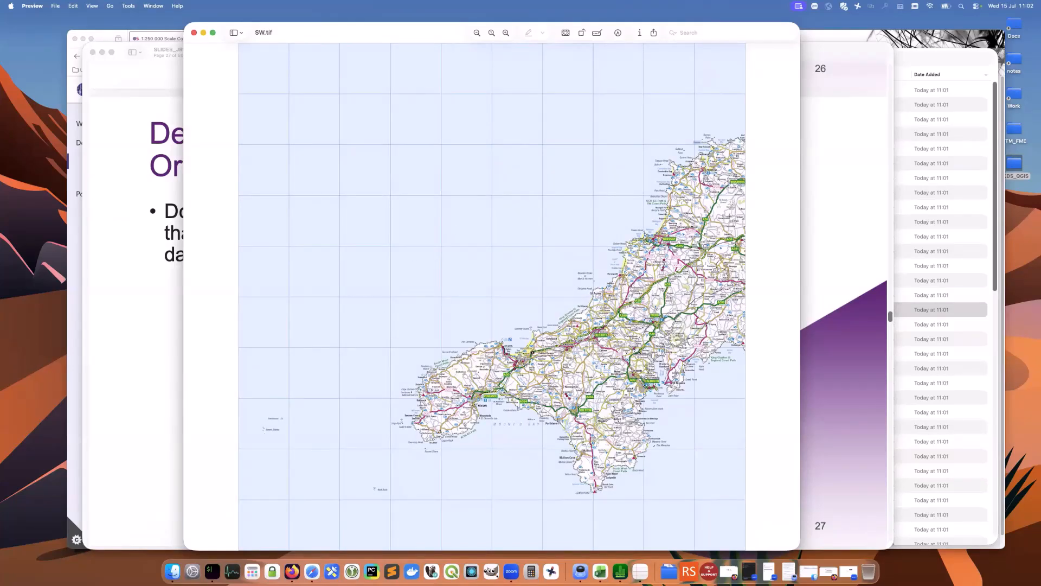
{"action": "left_click", "coordinate": [194, 32]}
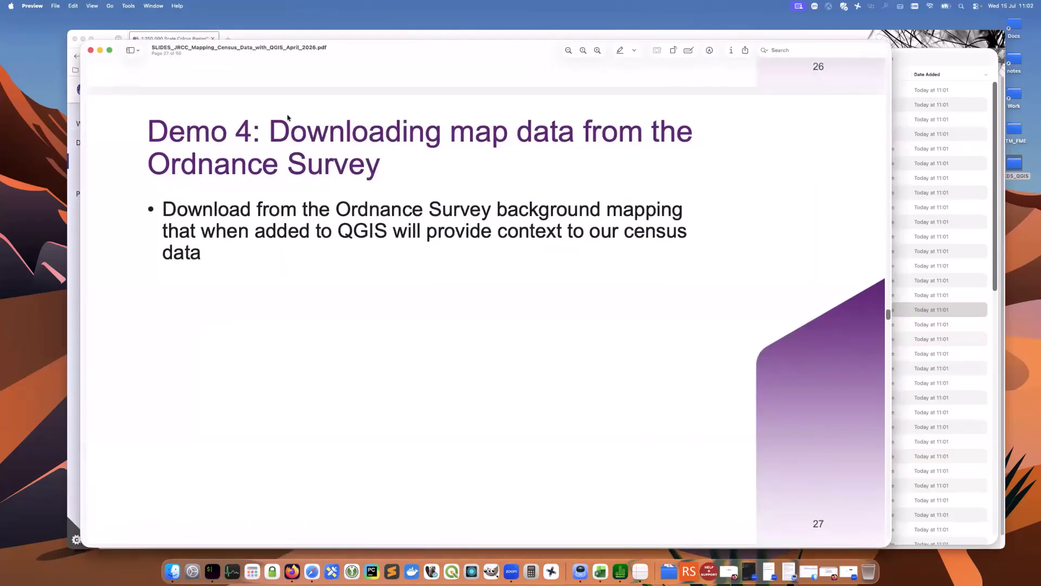
{"action": "scroll", "coordinate": [287, 117], "scroll_direction": "right", "scroll_amount": 1}
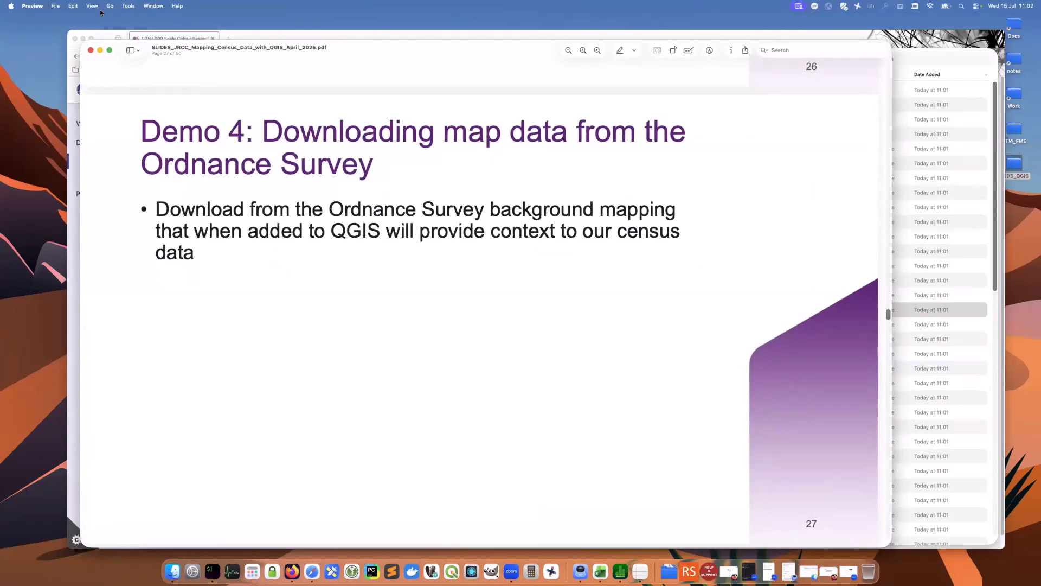
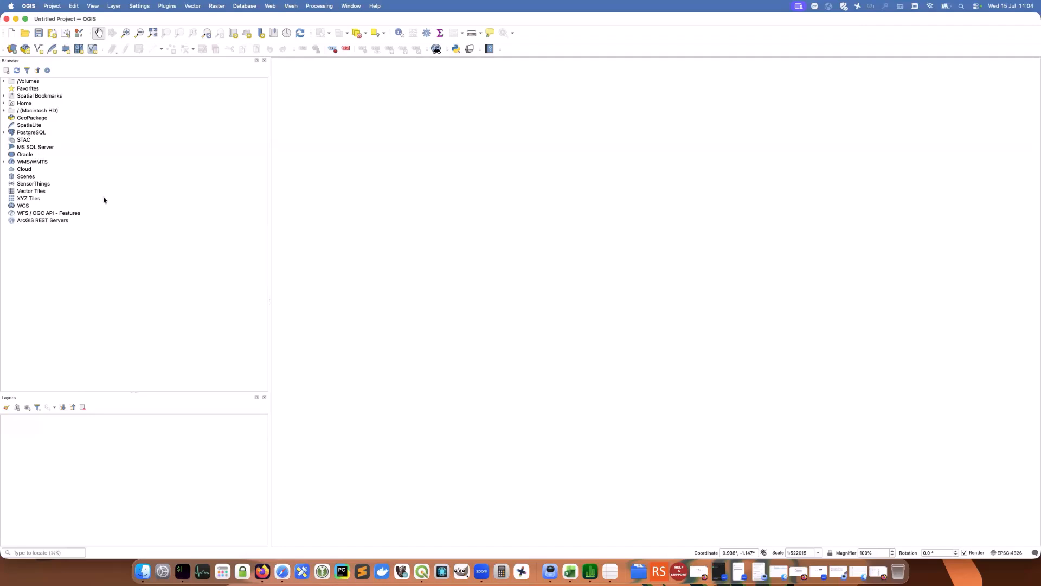
Enlarge the Layers panel and compare the OSGB36 / British National Grid and WGS 84 entries in the project's coordinate reference system settings
{"action": "left_click_drag", "start_coordinate": [133, 394], "coordinate": [149, 337]}
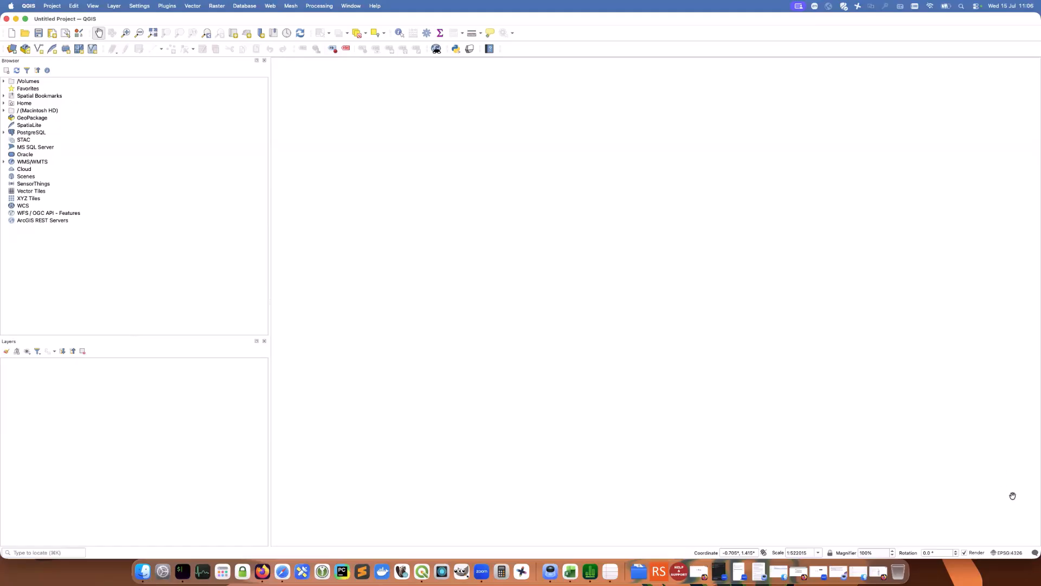
{"action": "left_click", "coordinate": [1010, 553]}
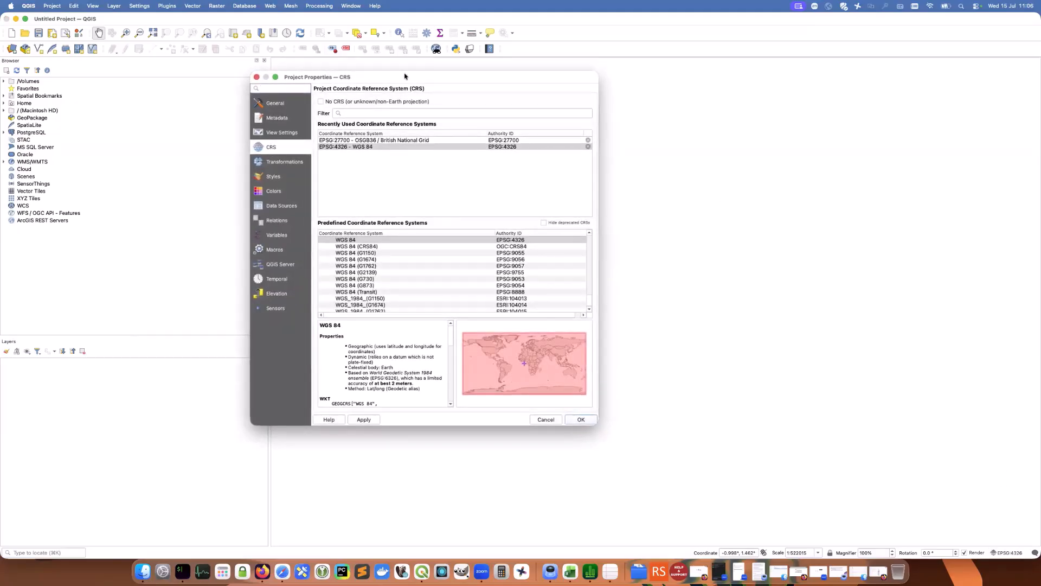
{"action": "left_click_drag", "start_coordinate": [405, 76], "coordinate": [485, 97]}
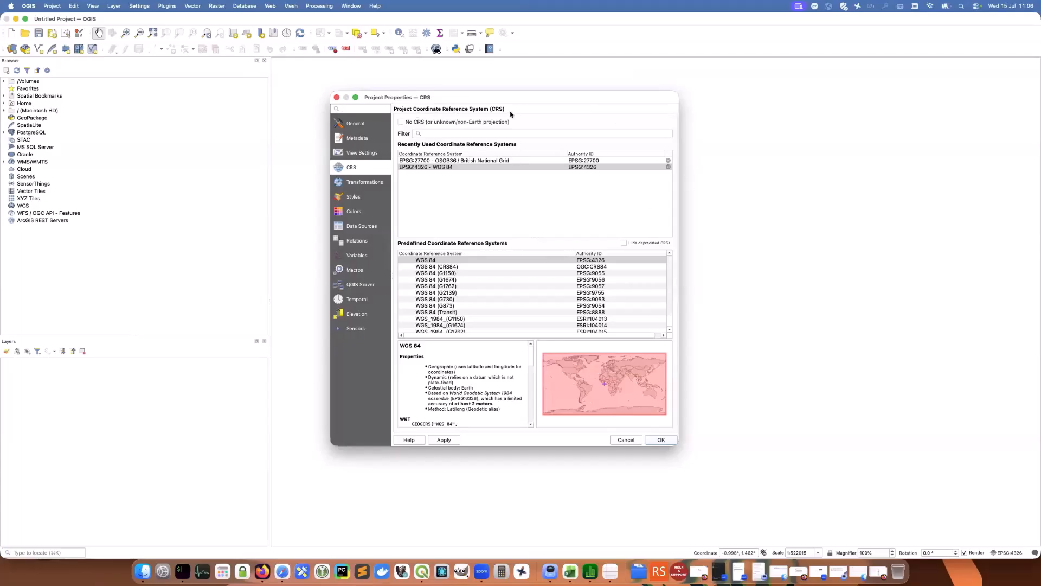
{"action": "left_click", "coordinate": [426, 161]}
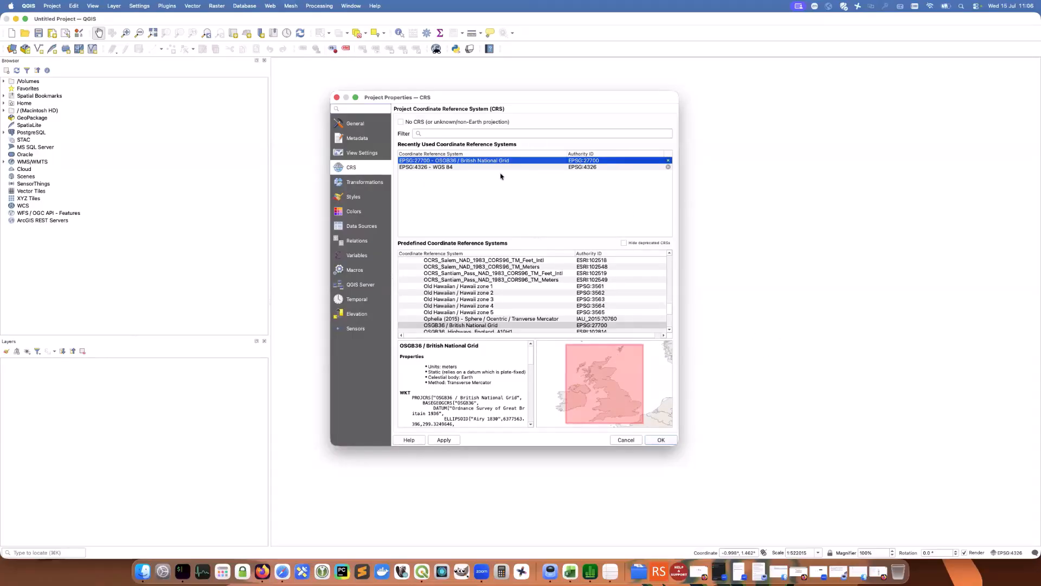
{"action": "left_click", "coordinate": [444, 167]}
{"action": "left_click", "coordinate": [445, 162]}
{"action": "left_click", "coordinate": [444, 167]}
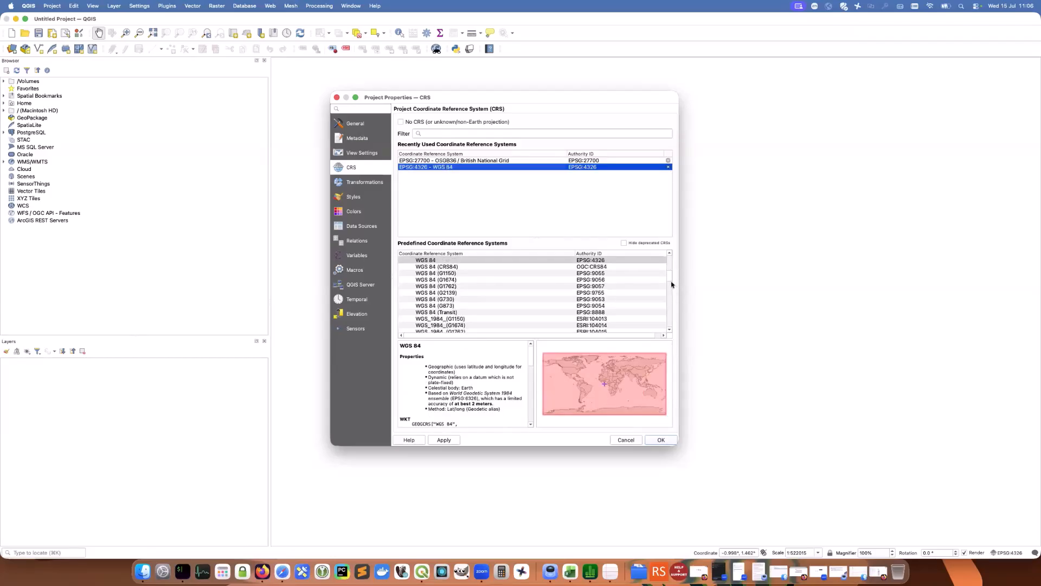
Look through the full list of predefined coordinate reference systems and return to its beginning
{"action": "left_click_drag", "start_coordinate": [671, 283], "coordinate": [671, 300]}
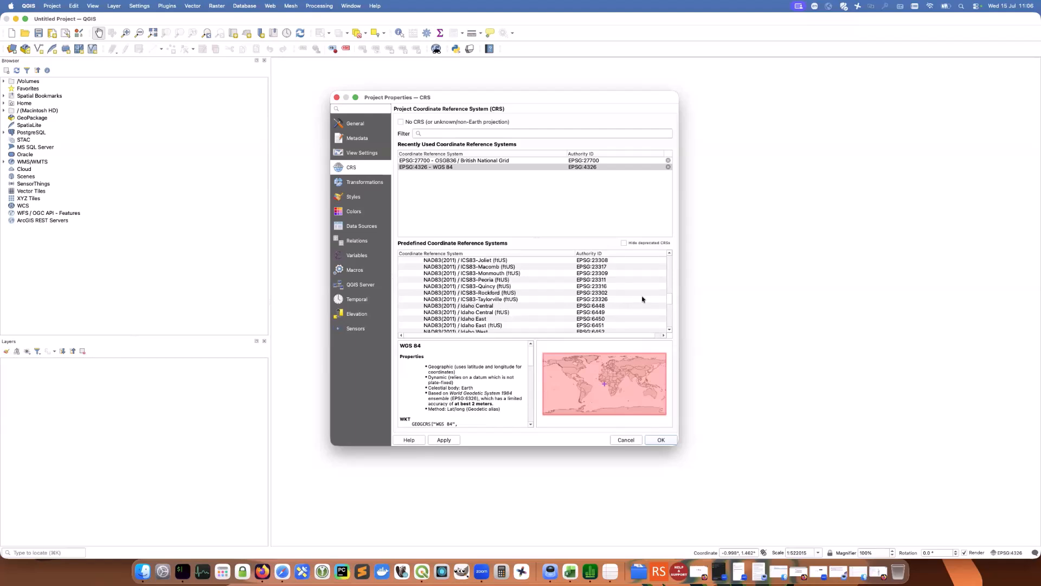
{"action": "left_click_drag", "start_coordinate": [667, 303], "coordinate": [669, 328]}
{"action": "scroll", "coordinate": [510, 307], "scroll_direction": "up", "scroll_amount": 10}
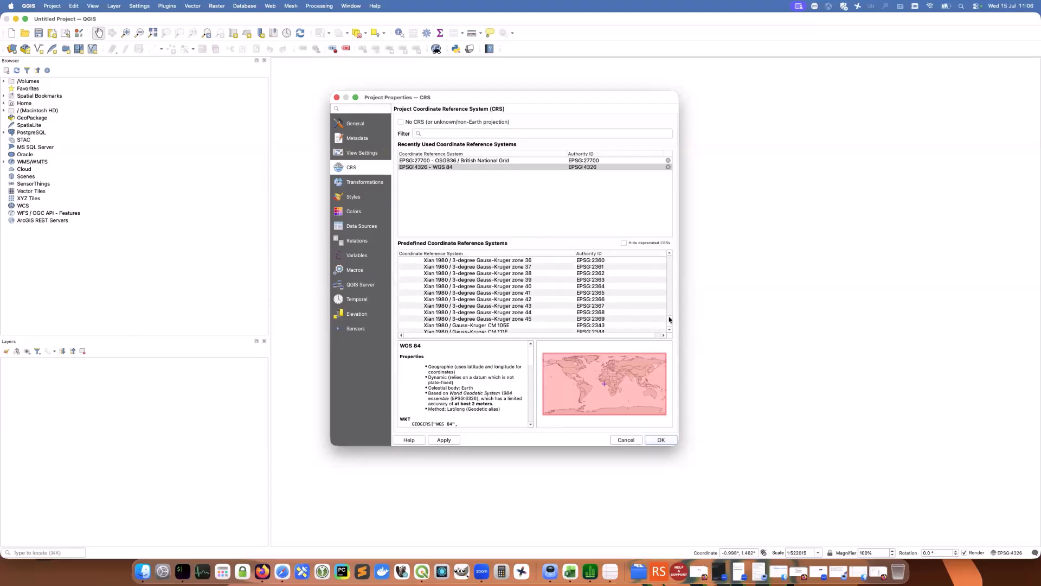
{"action": "left_click_drag", "start_coordinate": [670, 320], "coordinate": [676, 259]}
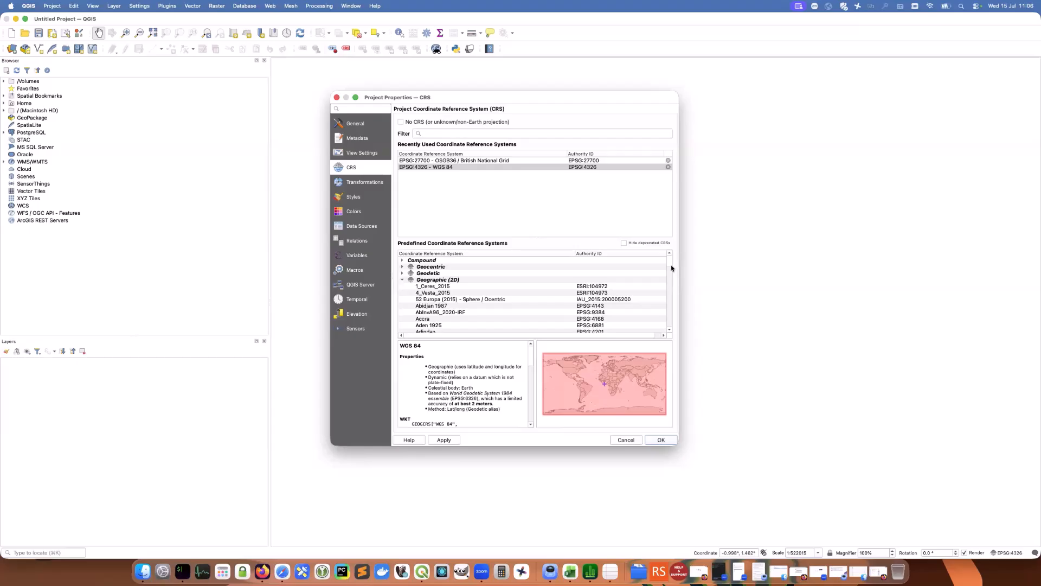
Set the project's coordinate reference system to EPSG:27700 - OSGB36 / British National Grid
{"action": "left_click", "coordinate": [498, 162]}
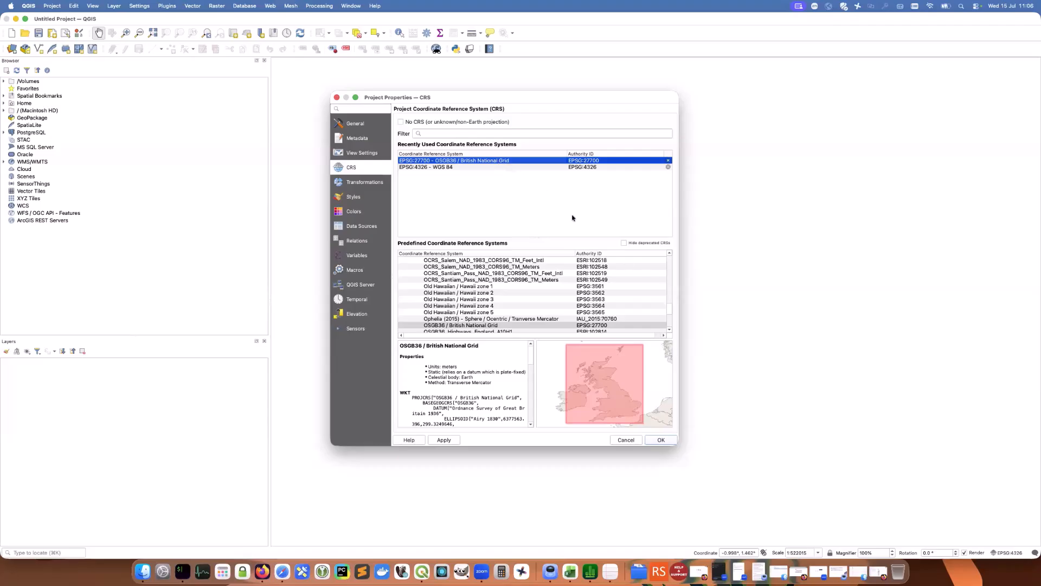
{"action": "left_click", "coordinate": [661, 440]}
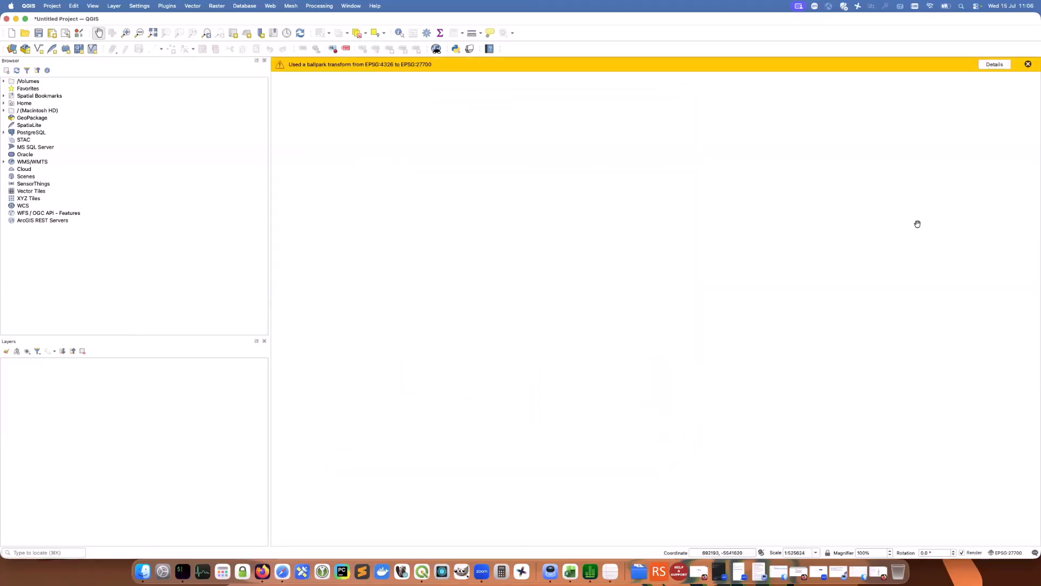
{"action": "left_click", "coordinate": [1027, 65]}
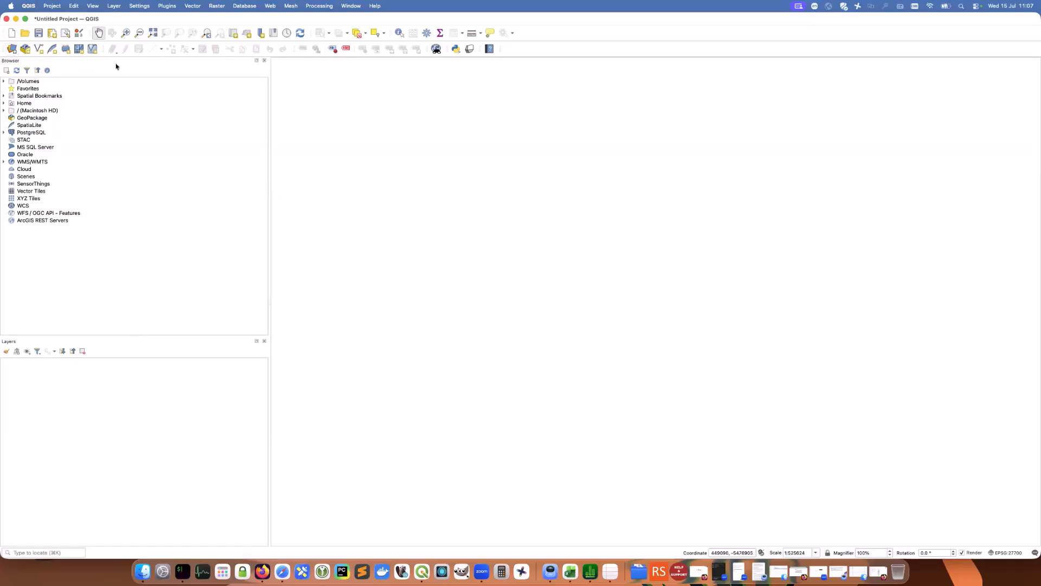
Open the Data Source Manager, reposition its window and switch it to raster sources
{"action": "left_click", "coordinate": [13, 50]}
{"action": "left_click_drag", "start_coordinate": [211, 78], "coordinate": [271, 60]}
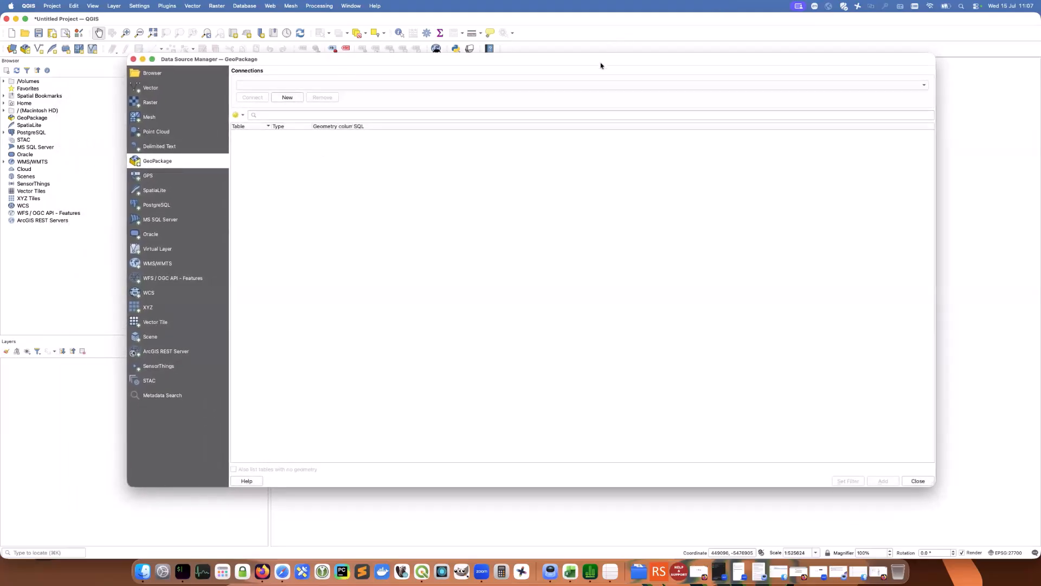
{"action": "left_click_drag", "start_coordinate": [599, 62], "coordinate": [606, 68]}
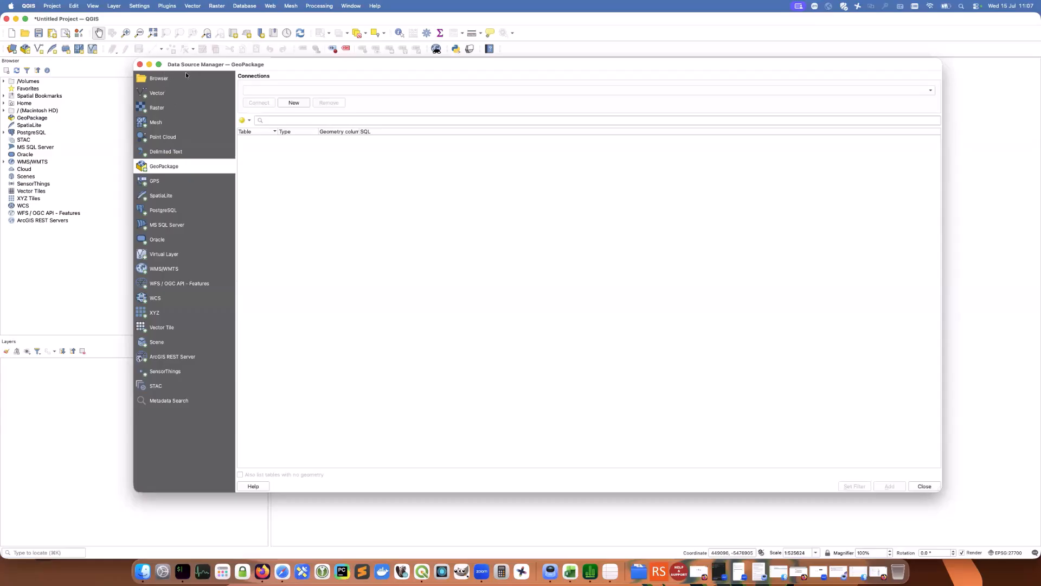
{"action": "left_click_drag", "start_coordinate": [293, 67], "coordinate": [280, 70]}
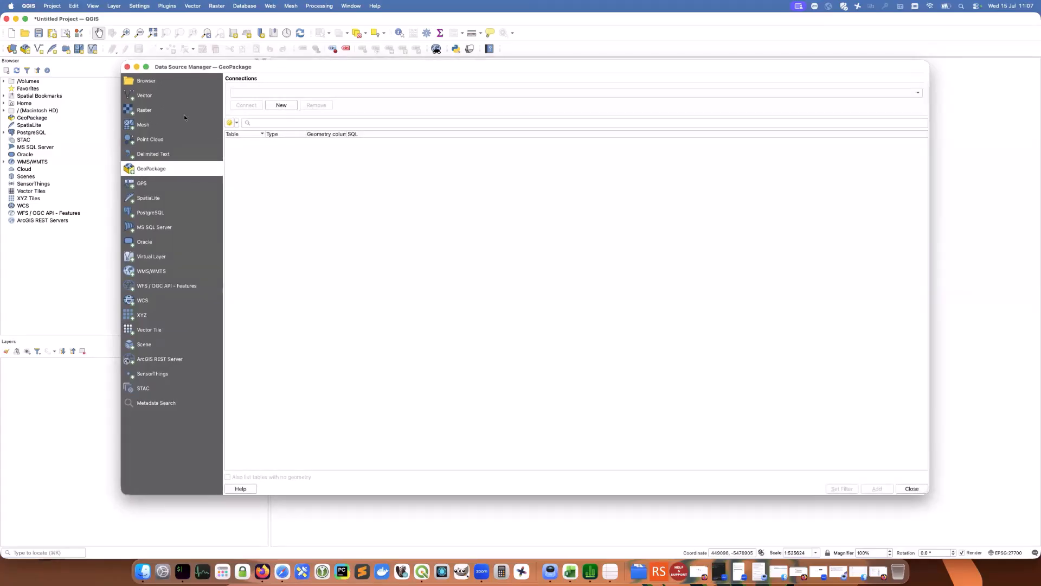
{"action": "left_click", "coordinate": [150, 111]}
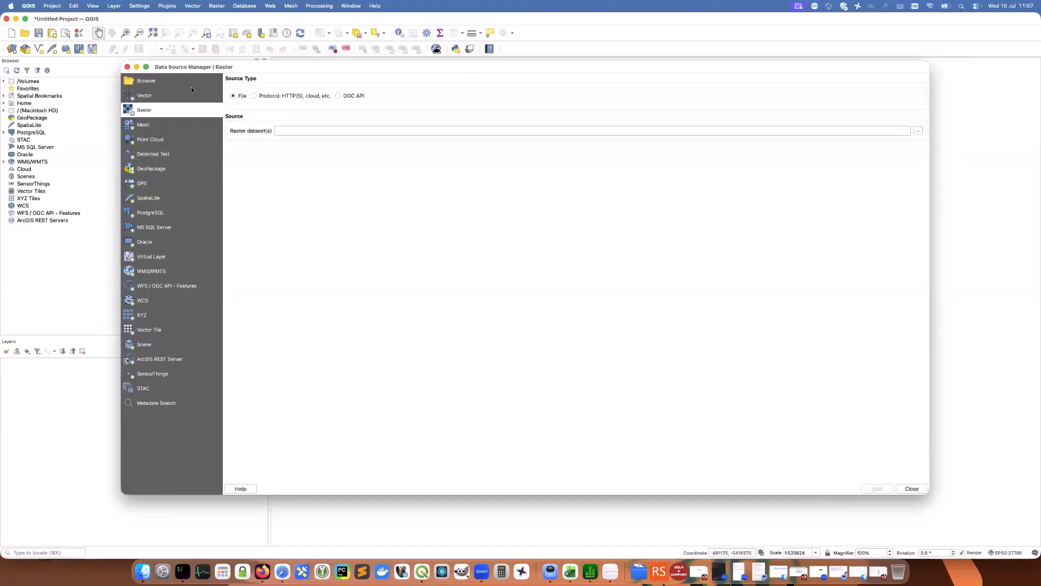
Add the SE.tif tile from the ras250_gb data folder in Downloads as a raster layer and close the Data Source Manager
{"action": "left_click", "coordinate": [919, 131]}
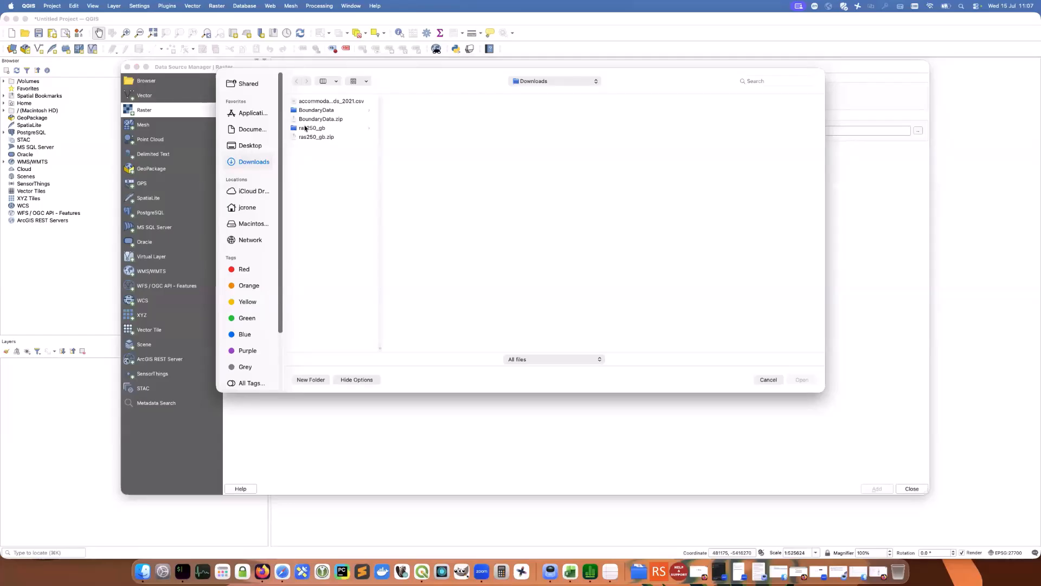
{"action": "left_click", "coordinate": [305, 129]}
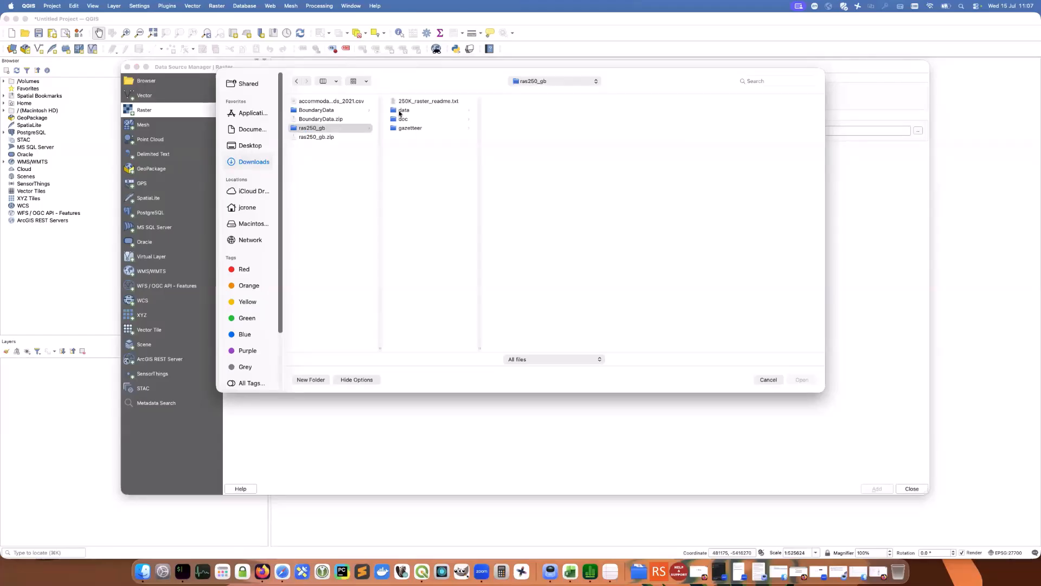
{"action": "left_click", "coordinate": [402, 111]}
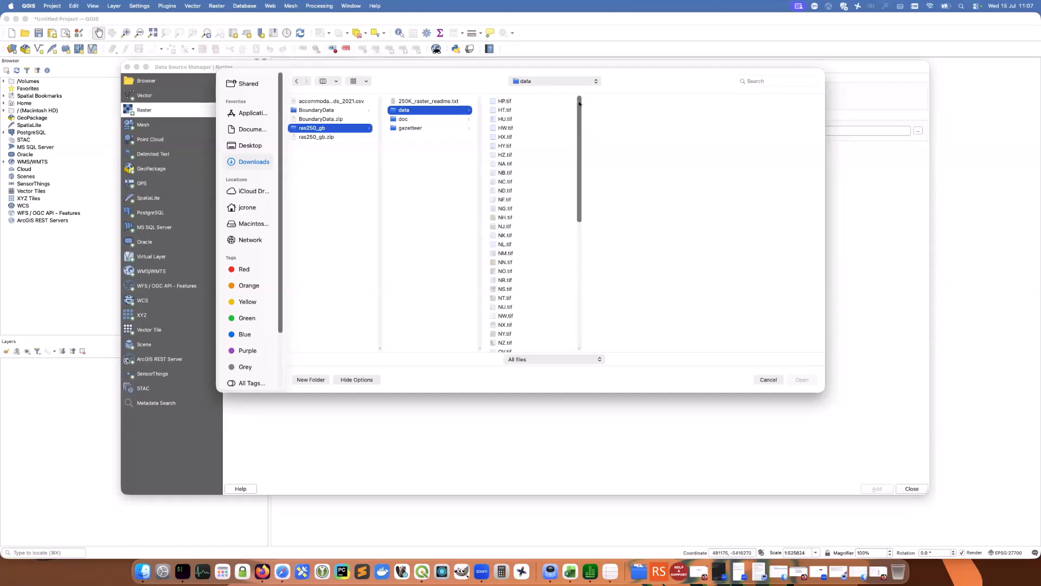
{"action": "scroll", "coordinate": [579, 107], "scroll_direction": "down", "scroll_amount": 1}
{"action": "left_click_drag", "start_coordinate": [579, 107], "coordinate": [581, 157]}
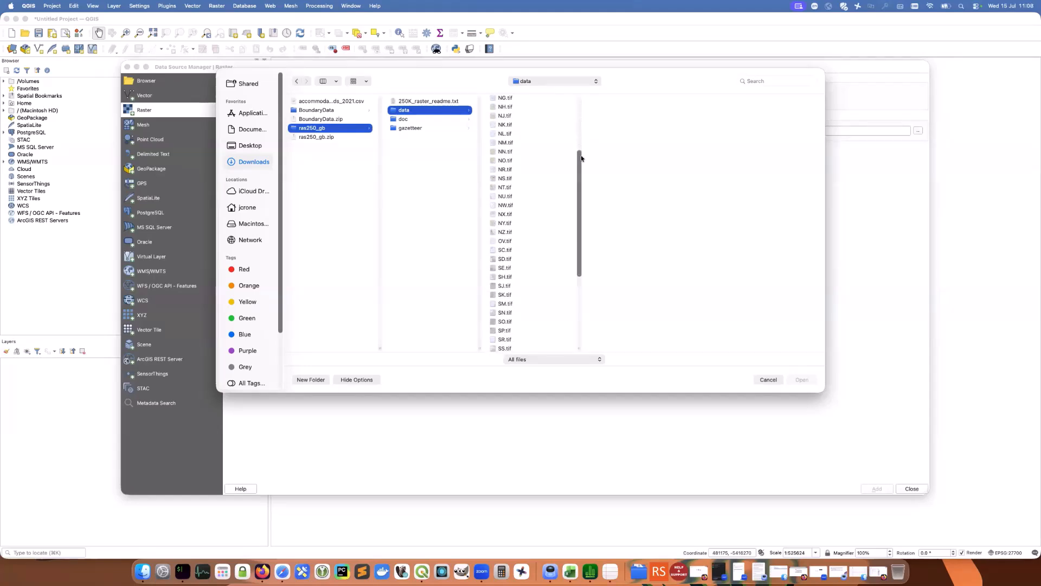
{"action": "left_click", "coordinate": [505, 268]}
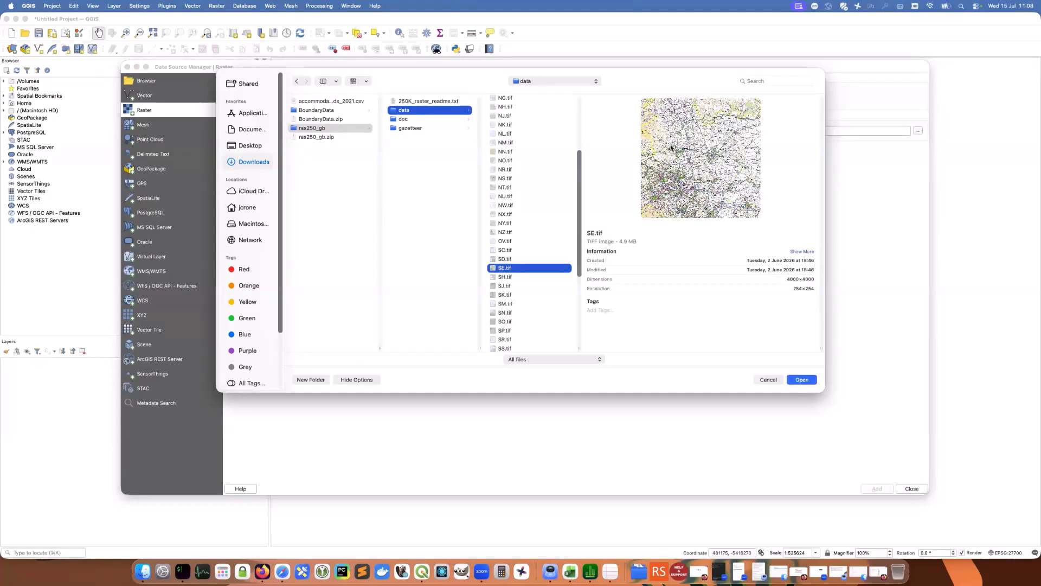
{"action": "left_click", "coordinate": [499, 259]}
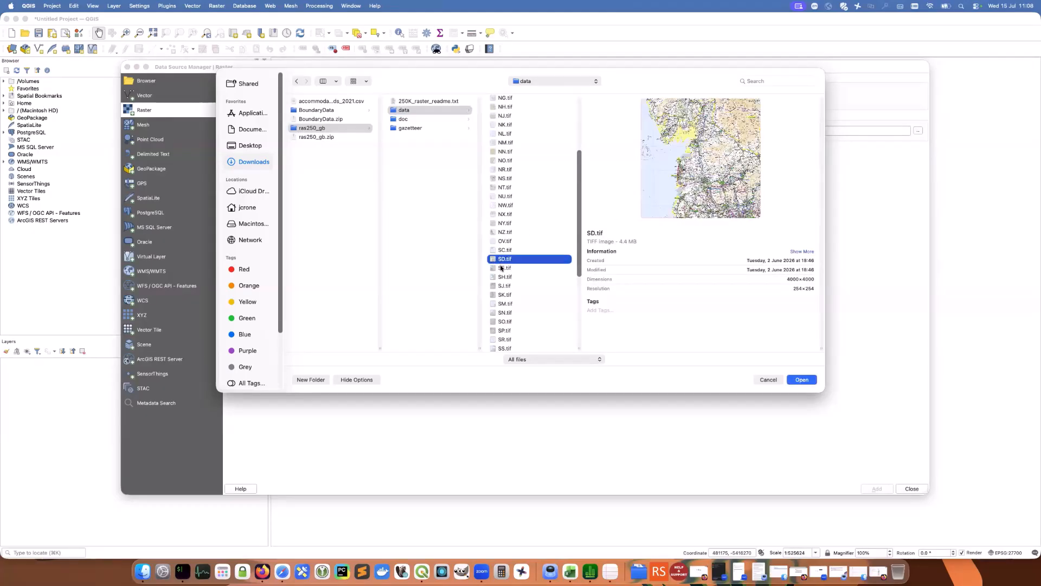
{"action": "left_click", "coordinate": [502, 268]}
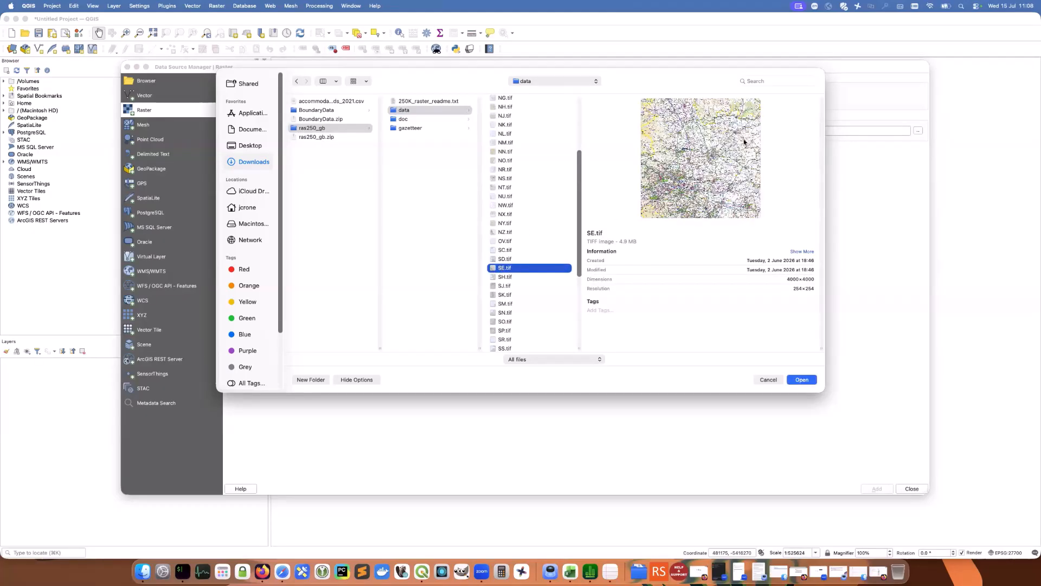
{"action": "left_click", "coordinate": [801, 379]}
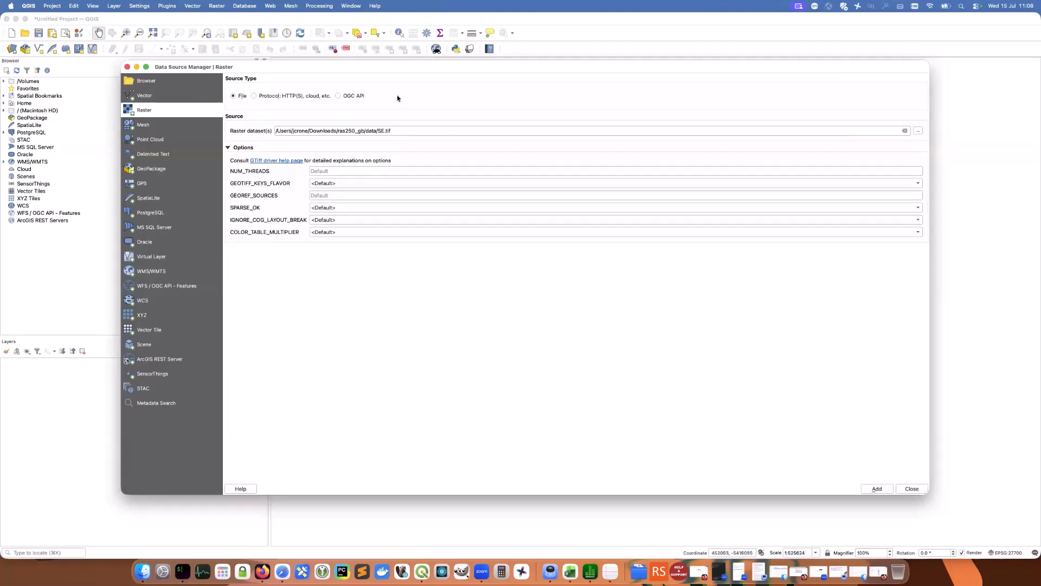
{"action": "left_click", "coordinate": [875, 488]}
{"action": "key", "text": "Escape"}
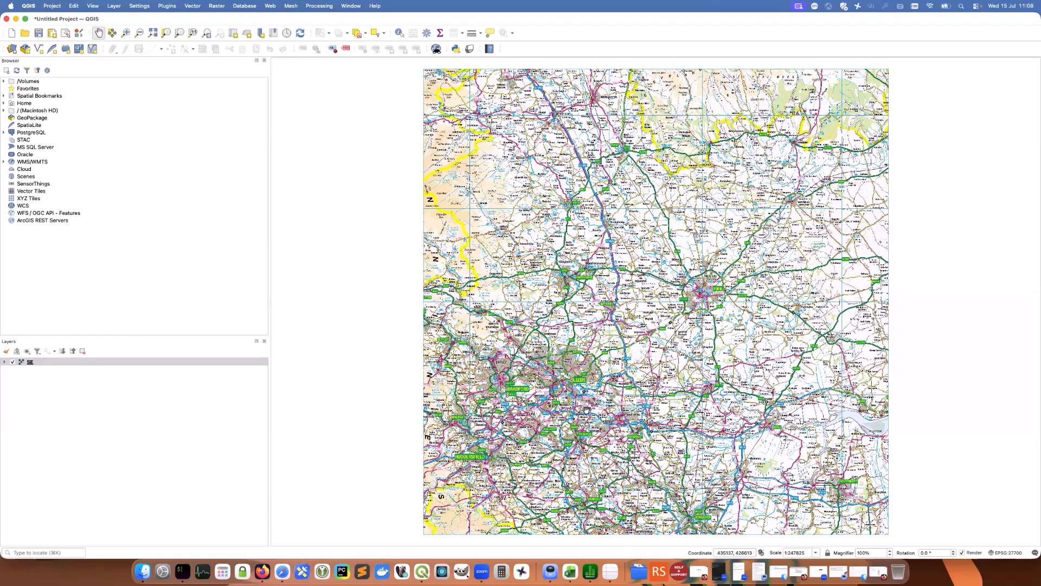
Examine the Leeds and Bradford area of the background map up close and select the SE layer
{"action": "scroll", "coordinate": [586, 410], "scroll_direction": "up", "scroll_amount": 2}
{"action": "scroll", "coordinate": [568, 282], "scroll_direction": "down", "scroll_amount": 2}
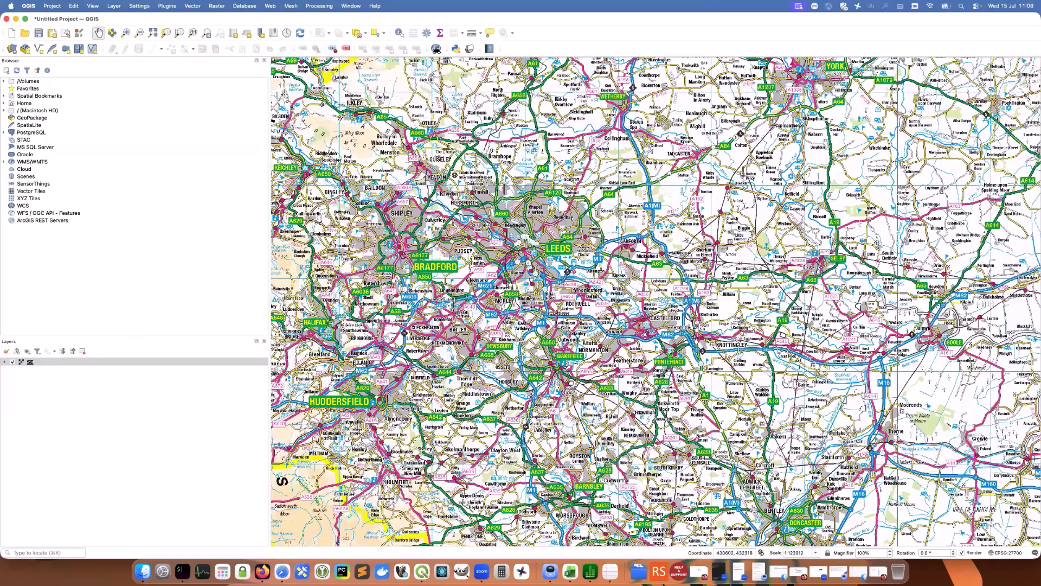
{"action": "left_click_drag", "start_coordinate": [571, 383], "coordinate": [730, 330]}
{"action": "left_click_drag", "start_coordinate": [674, 251], "coordinate": [569, 339]}
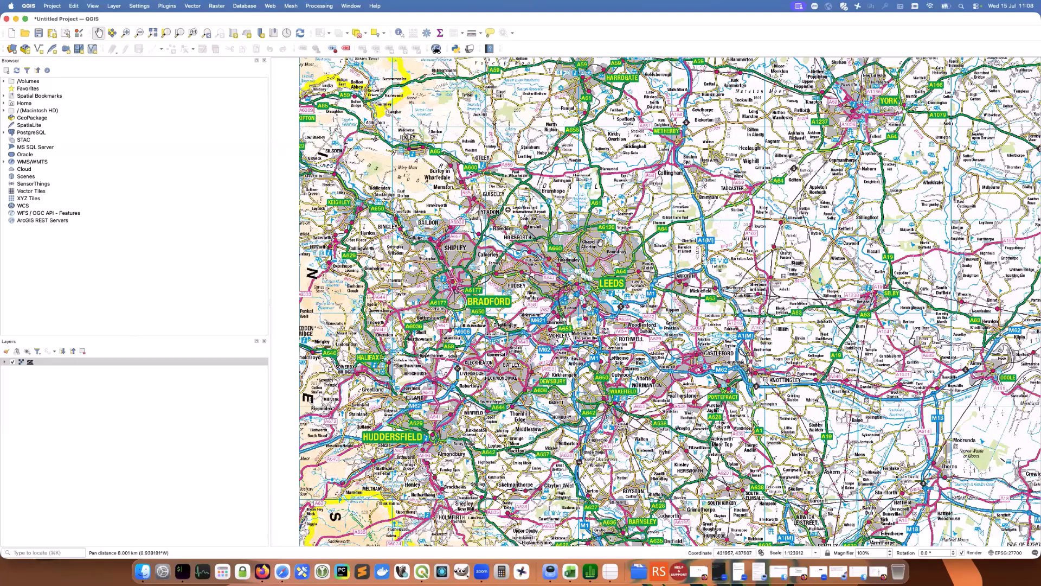
{"action": "left_click_drag", "start_coordinate": [722, 262], "coordinate": [703, 260]}
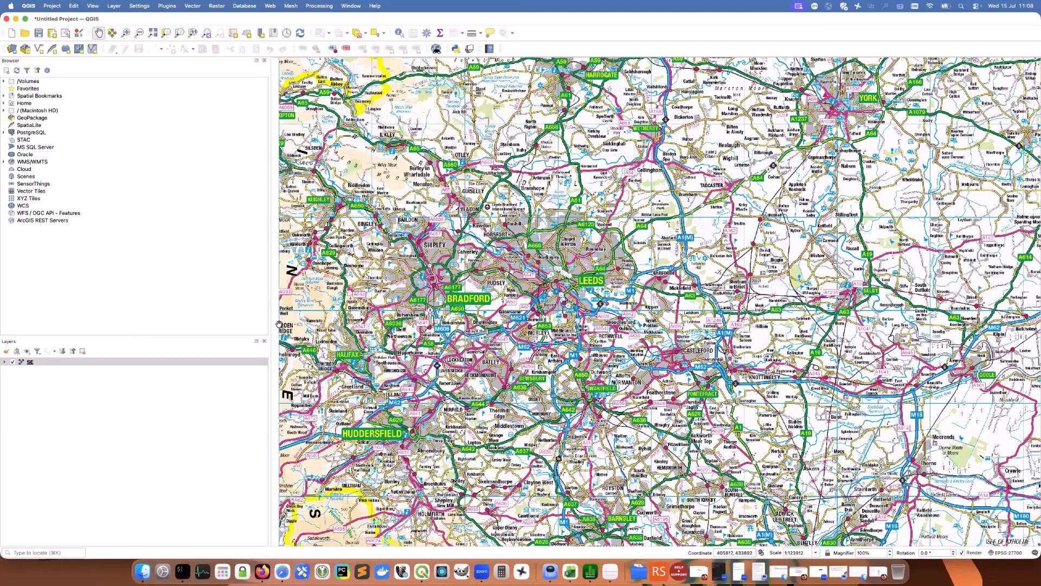
{"action": "left_click", "coordinate": [169, 366]}
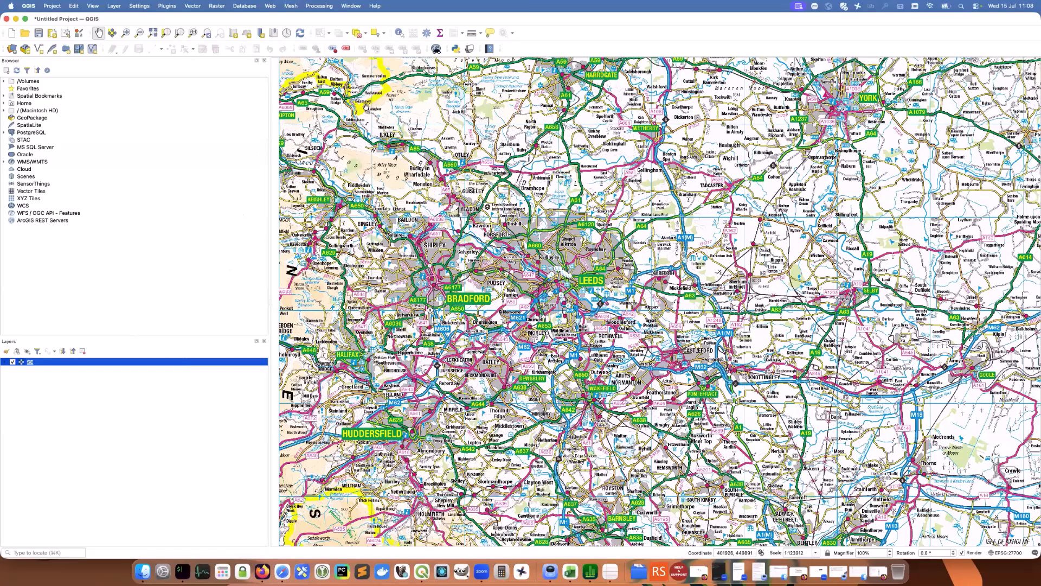
Open the SE raster layer's symbology properties and enlarge the dialog so that all resampling settings are accessible
{"action": "left_click_drag", "start_coordinate": [445, 168], "coordinate": [511, 214]}
{"action": "scroll", "coordinate": [514, 216], "scroll_direction": "down", "scroll_amount": 2}
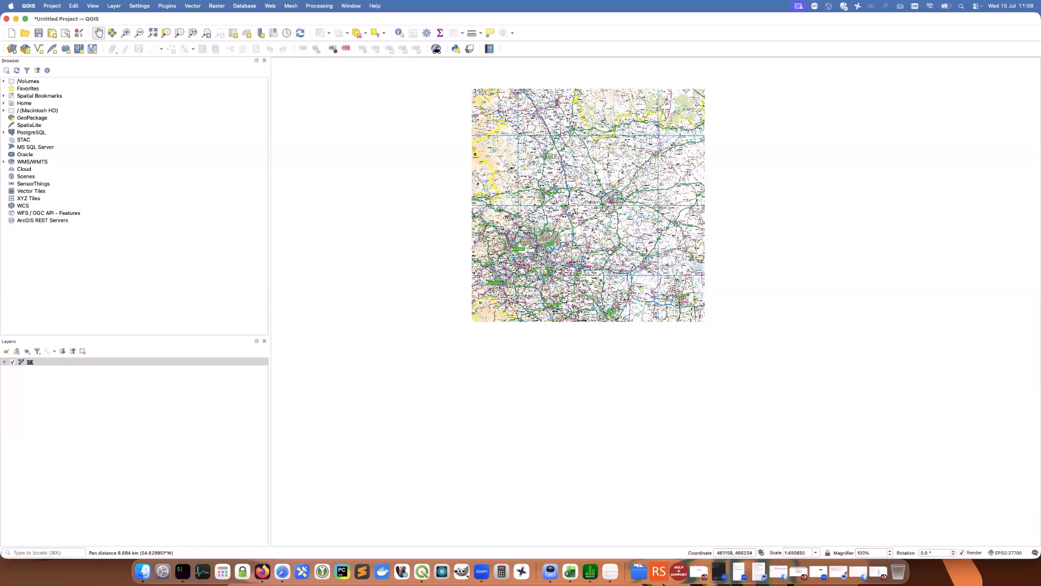
{"action": "left_click_drag", "start_coordinate": [614, 166], "coordinate": [614, 241]}
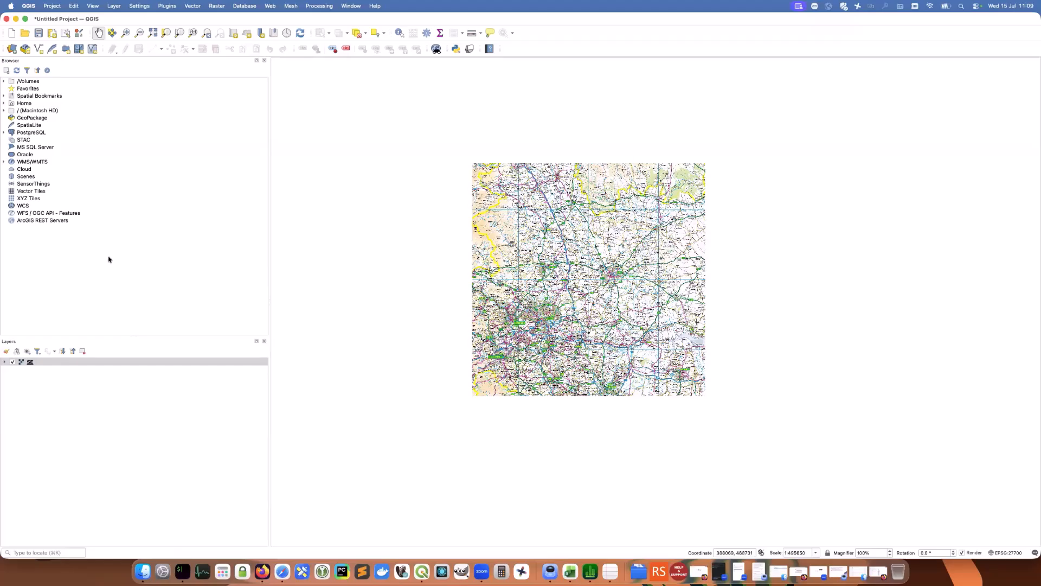
{"action": "left_click", "coordinate": [43, 364]}
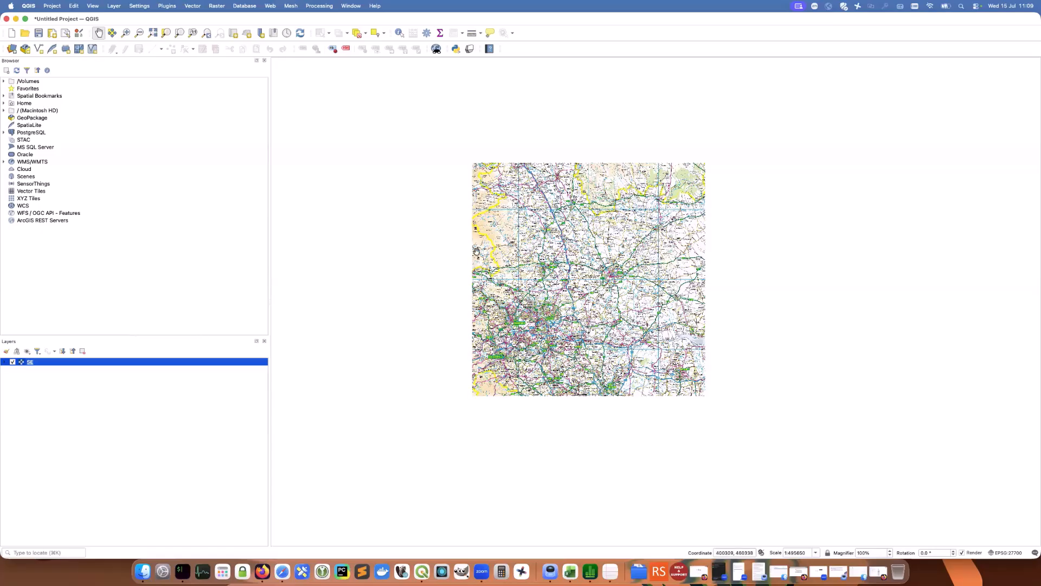
{"action": "right_click", "coordinate": [167, 363]}
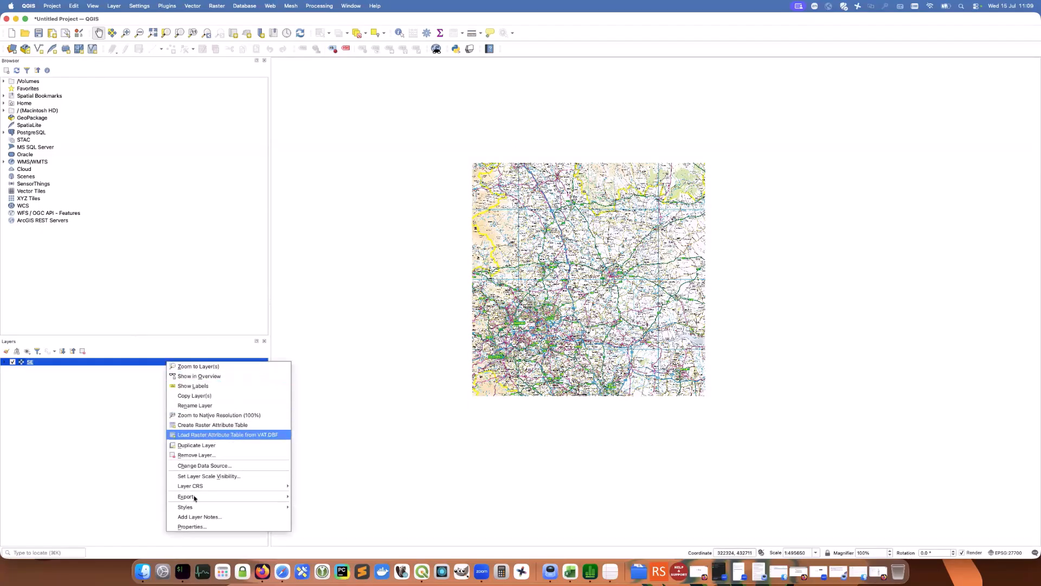
{"action": "left_click", "coordinate": [196, 526]}
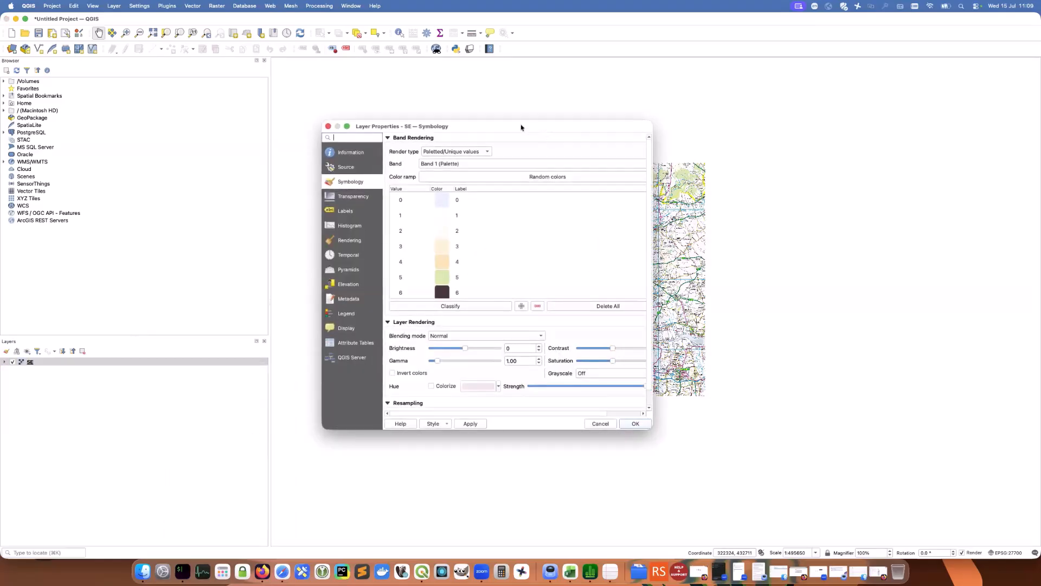
{"action": "left_click_drag", "start_coordinate": [521, 127], "coordinate": [558, 90]}
{"action": "left_click_drag", "start_coordinate": [689, 390], "coordinate": [812, 495]}
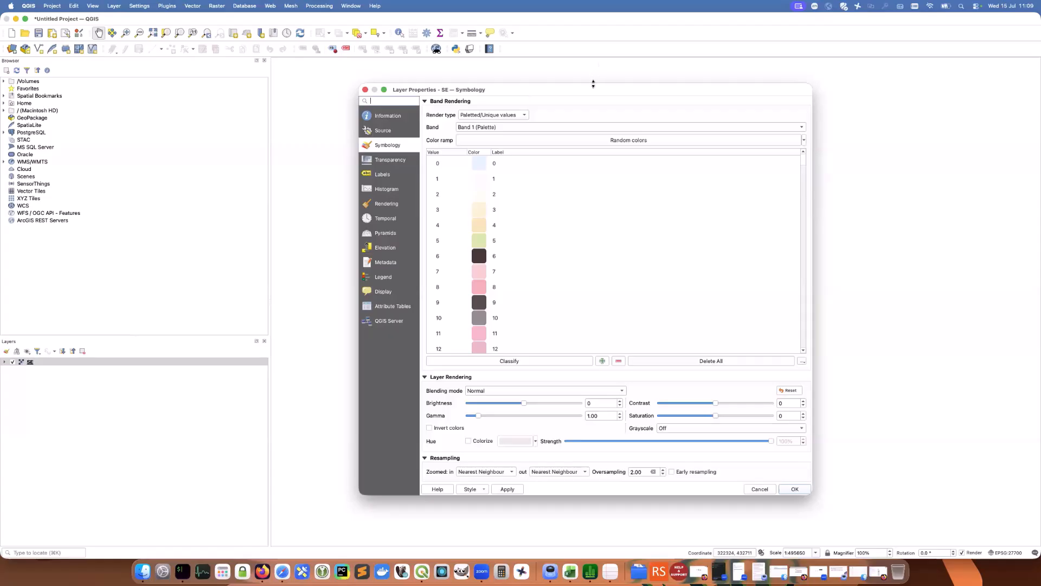
{"action": "left_click_drag", "start_coordinate": [575, 88], "coordinate": [548, 80]}
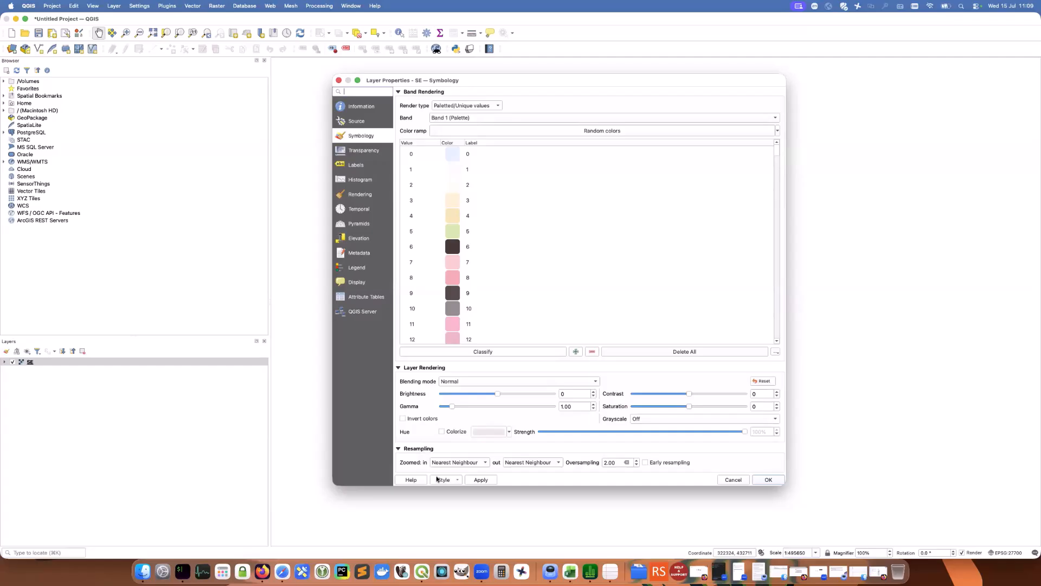
{"action": "left_click_drag", "start_coordinate": [783, 482], "coordinate": [832, 497]}
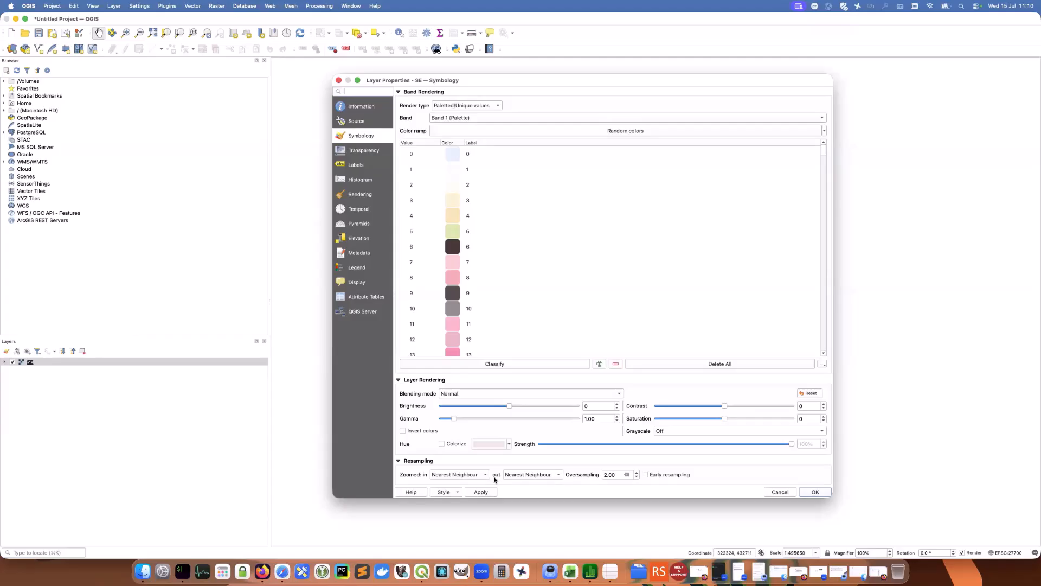
Set the SE layer's zoomed-in and zoomed-out resampling to Cubic (4x4 Kernel) with oversampling 10, and apply
{"action": "left_click", "coordinate": [471, 475]}
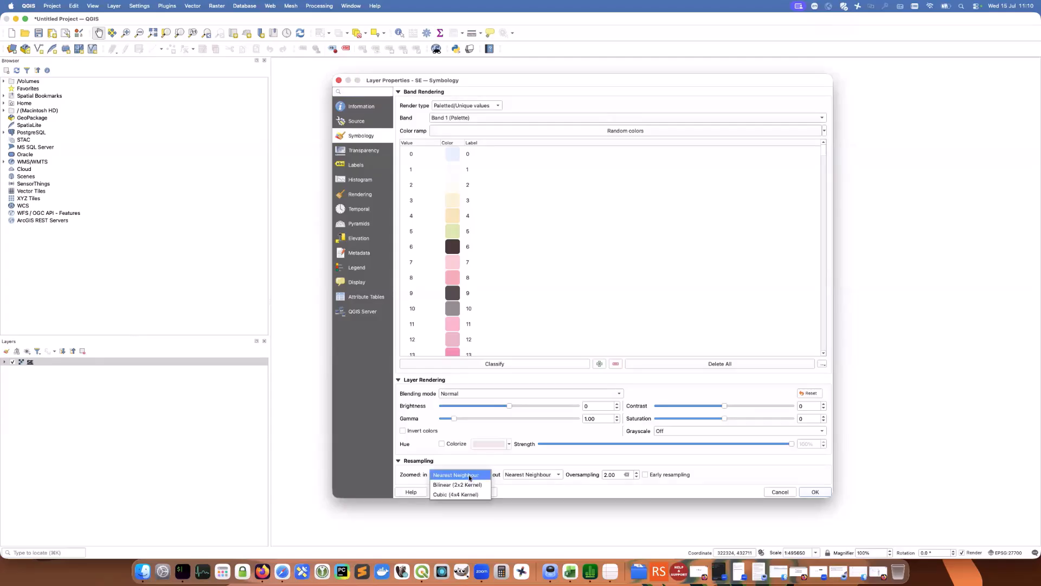
{"action": "left_click", "coordinate": [456, 494]}
{"action": "left_click", "coordinate": [527, 474]}
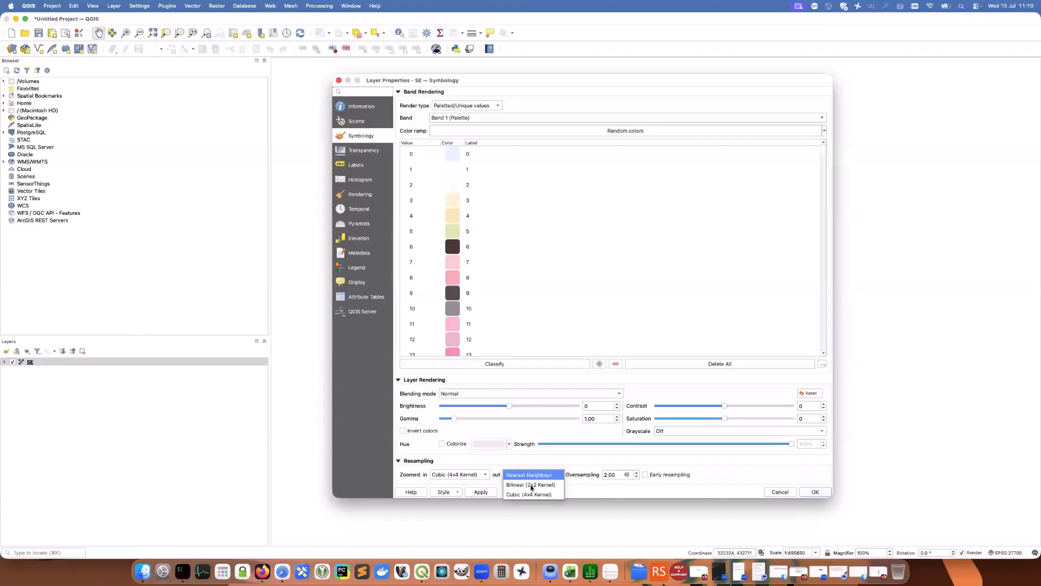
{"action": "left_click", "coordinate": [529, 494]}
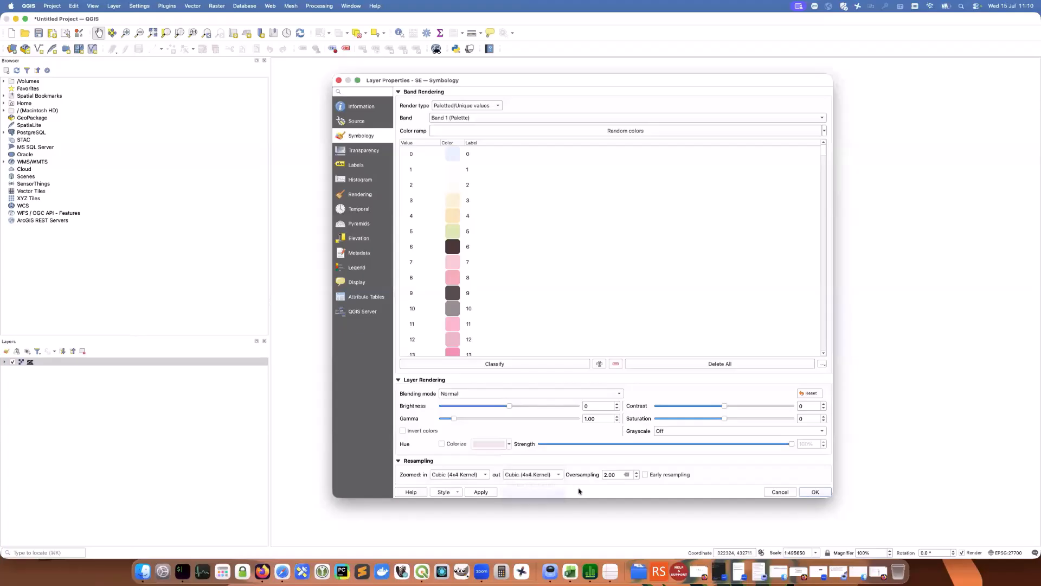
{"action": "left_click", "coordinate": [606, 474]}
{"action": "left_click", "coordinate": [487, 492]}
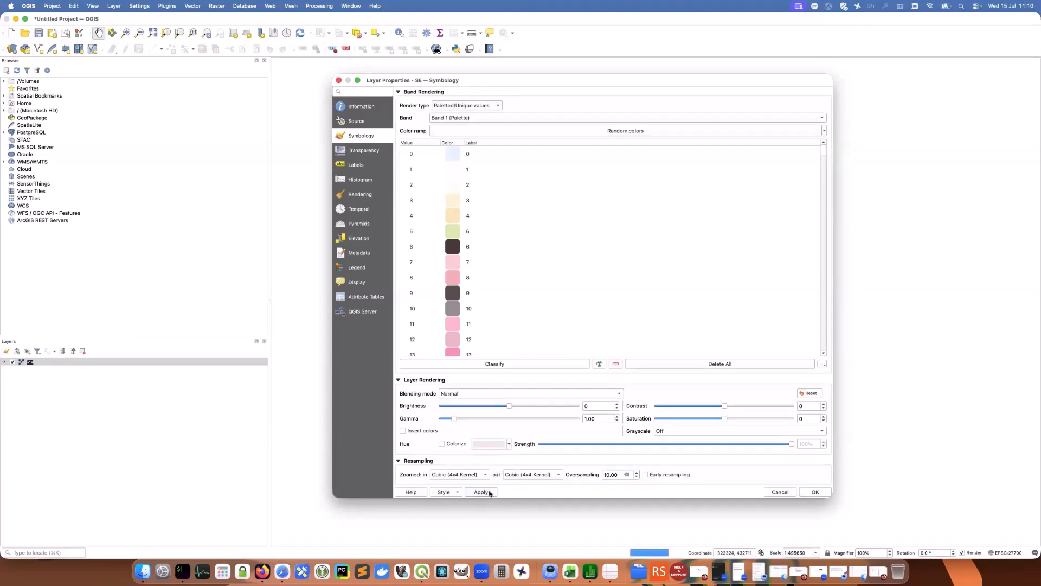
{"action": "left_click", "coordinate": [806, 492]}
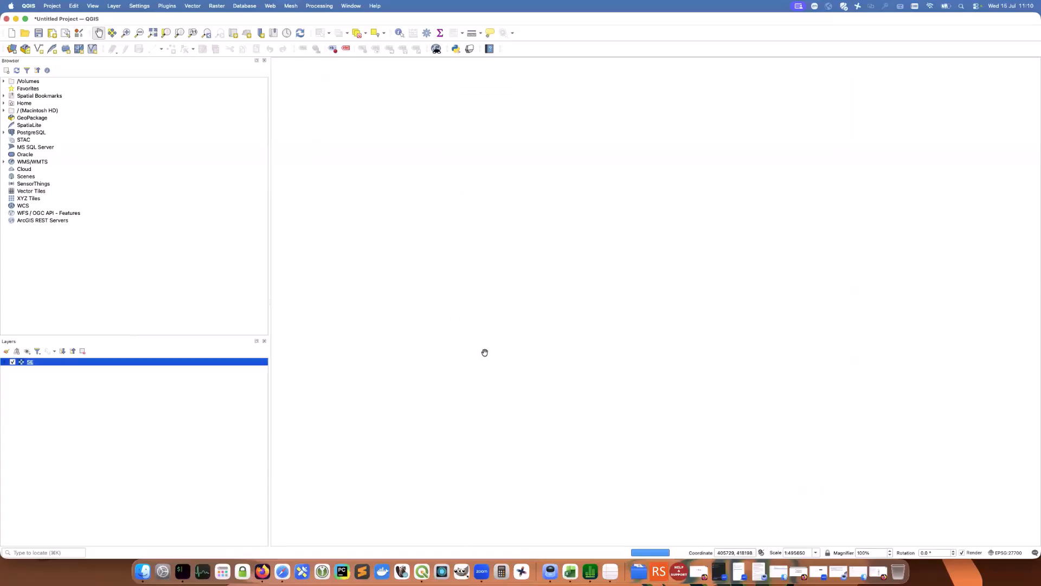
Examine how legible the resampled SE raster is at several scales, particularly around Leeds and Bradford
{"action": "scroll", "coordinate": [483, 353], "scroll_direction": "up", "scroll_amount": 1}
{"action": "left_click_drag", "start_coordinate": [710, 194], "coordinate": [616, 269]}
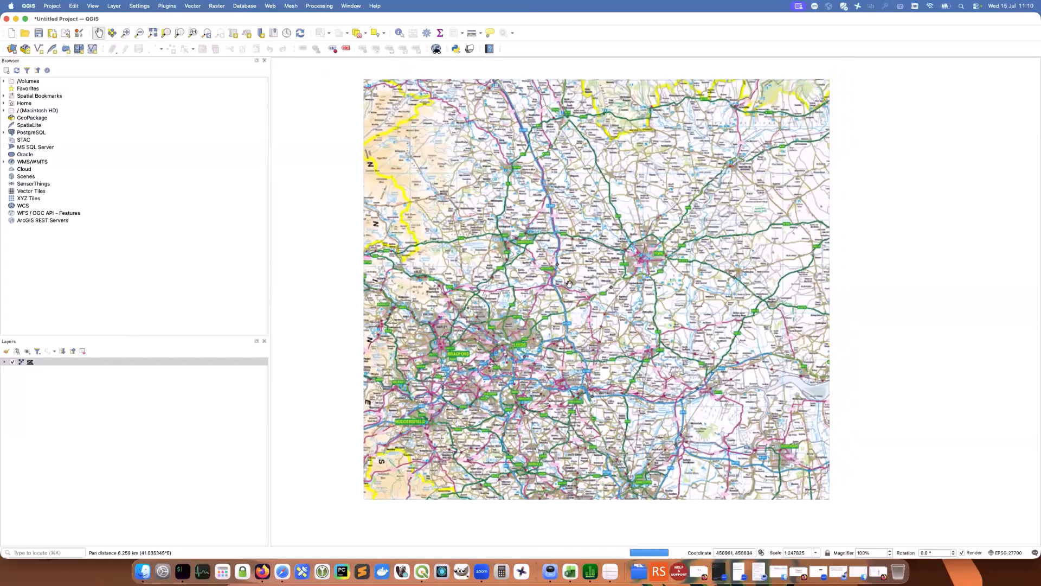
{"action": "scroll", "coordinate": [517, 322], "scroll_direction": "up", "scroll_amount": 1}
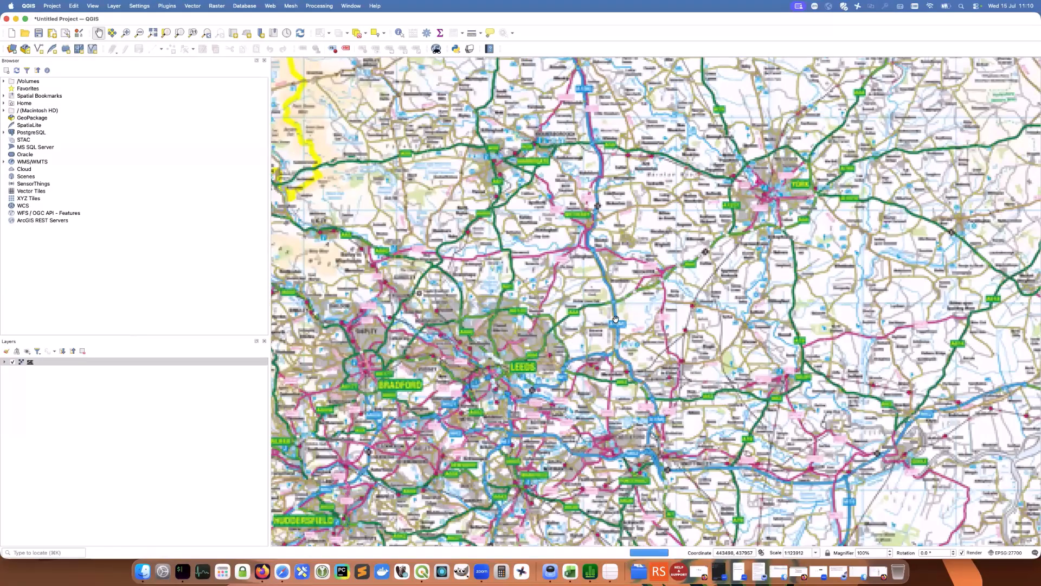
{"action": "scroll", "coordinate": [624, 309], "scroll_direction": "down", "scroll_amount": 1}
{"action": "scroll", "coordinate": [565, 332], "scroll_direction": "up", "scroll_amount": 3}
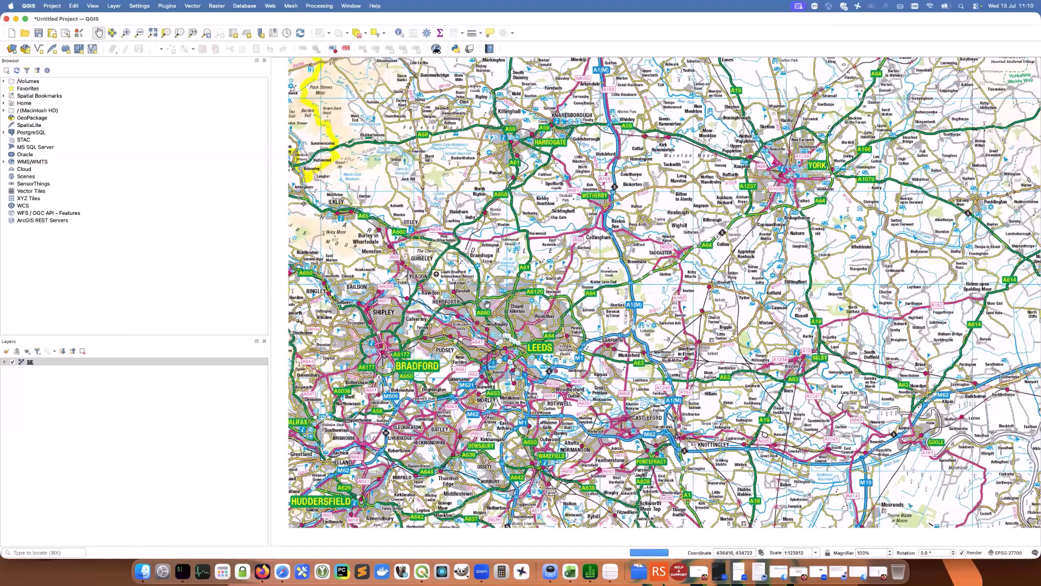
{"action": "scroll", "coordinate": [633, 276], "scroll_direction": "down", "scroll_amount": 2}
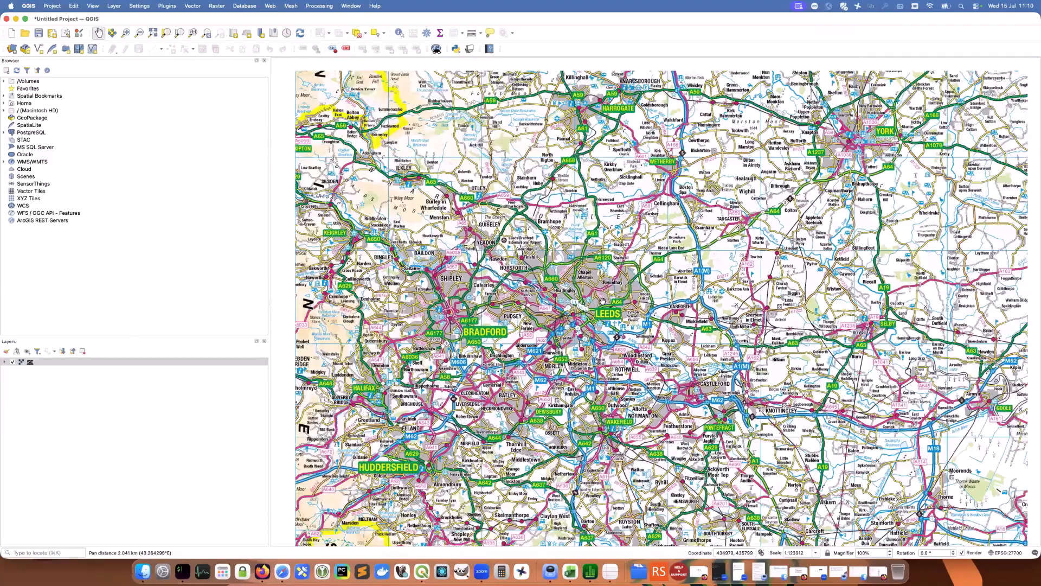
{"action": "scroll", "coordinate": [633, 276], "scroll_direction": "up", "scroll_amount": 1}
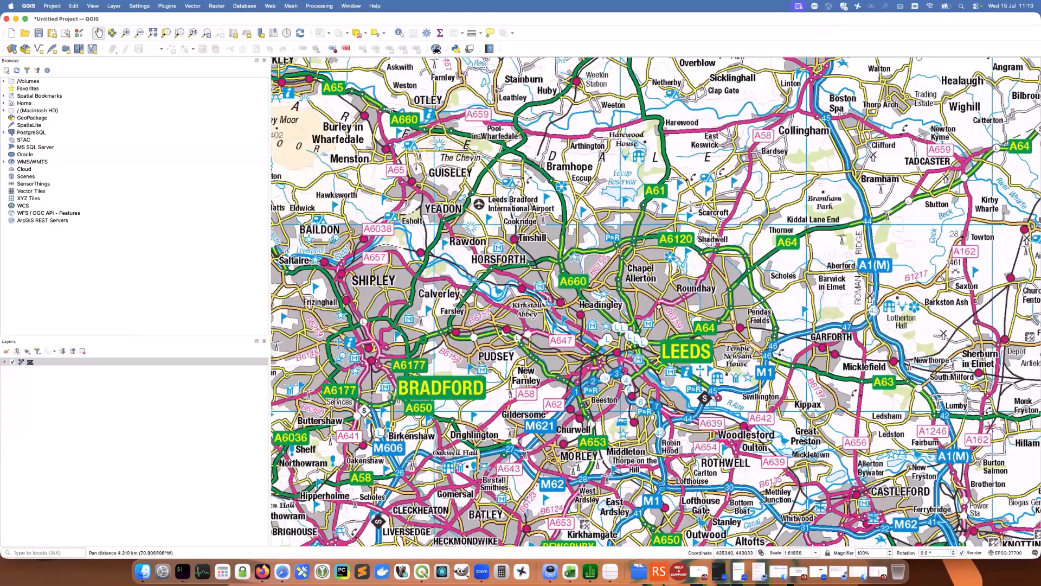
{"action": "left_click_drag", "start_coordinate": [655, 306], "coordinate": [713, 249]}
{"action": "left_click_drag", "start_coordinate": [679, 283], "coordinate": [702, 307]}
{"action": "scroll", "coordinate": [702, 307], "scroll_direction": "down", "scroll_amount": 1}
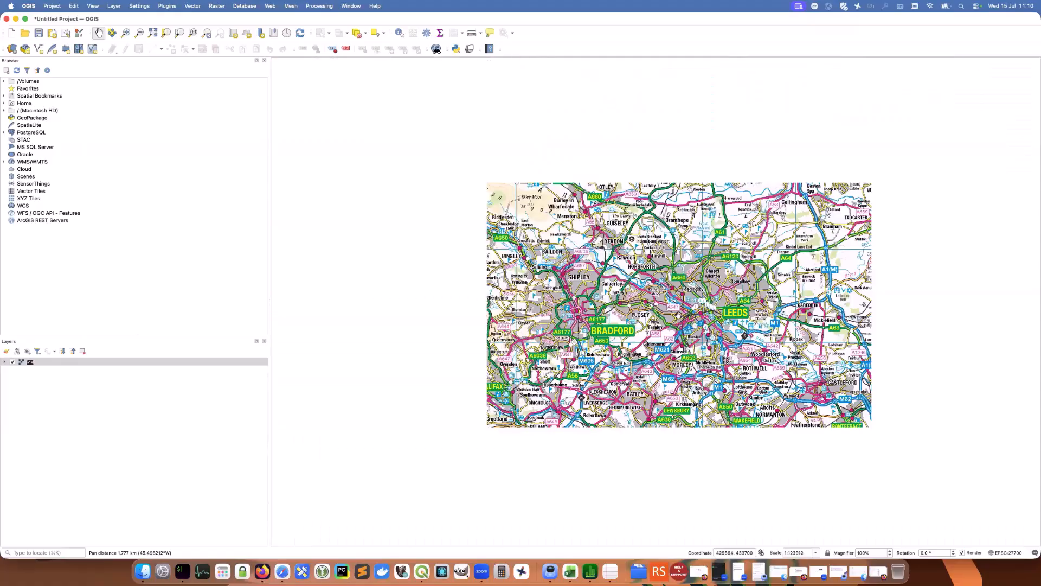
{"action": "left_click_drag", "start_coordinate": [782, 318], "coordinate": [704, 317]}
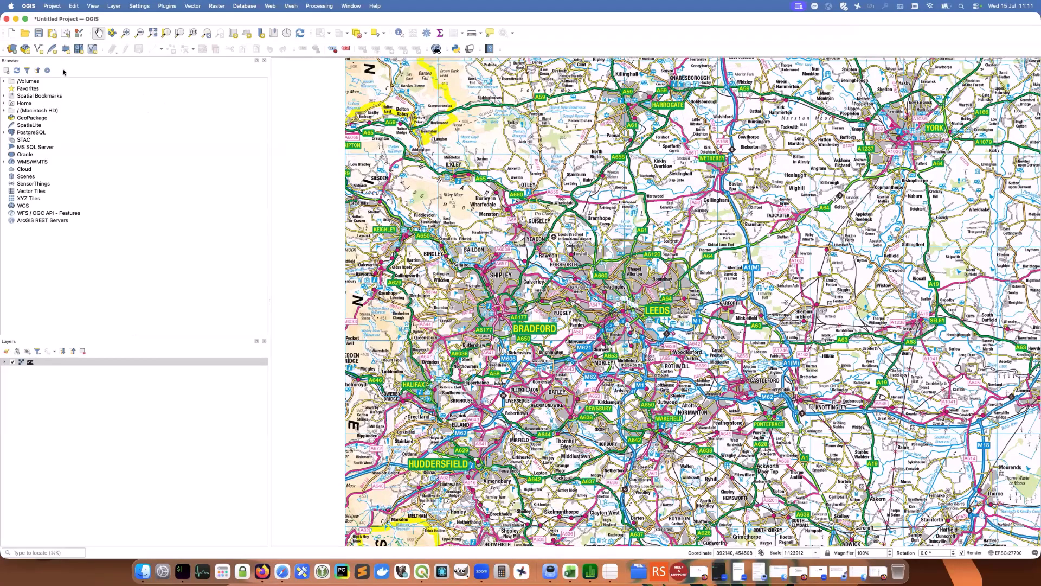
Add the vector dataset england_wd_2022.shp from the BoundaryData folder in Downloads to the map
{"action": "left_click", "coordinate": [11, 50]}
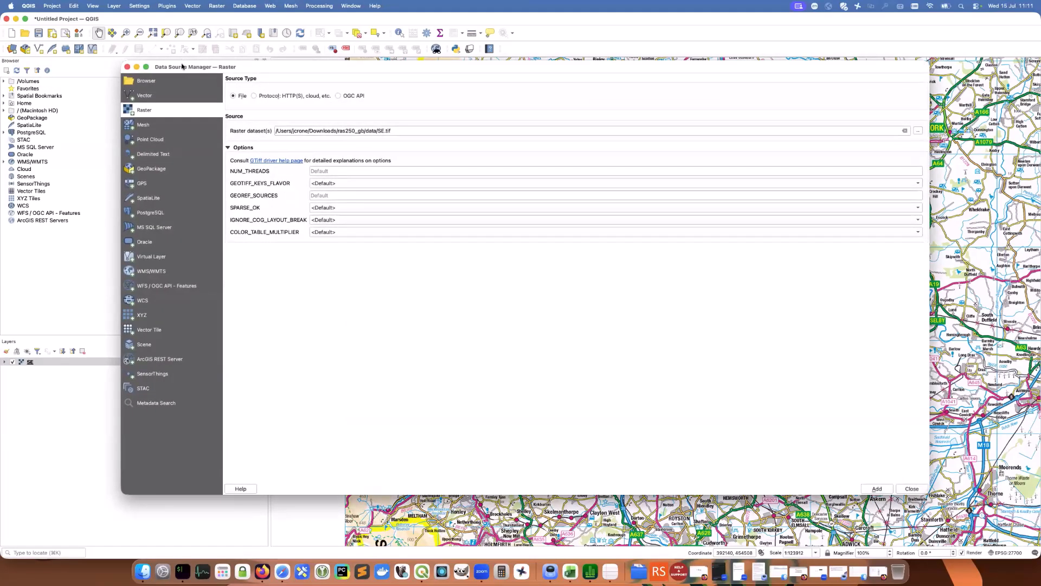
{"action": "left_click", "coordinate": [145, 95]}
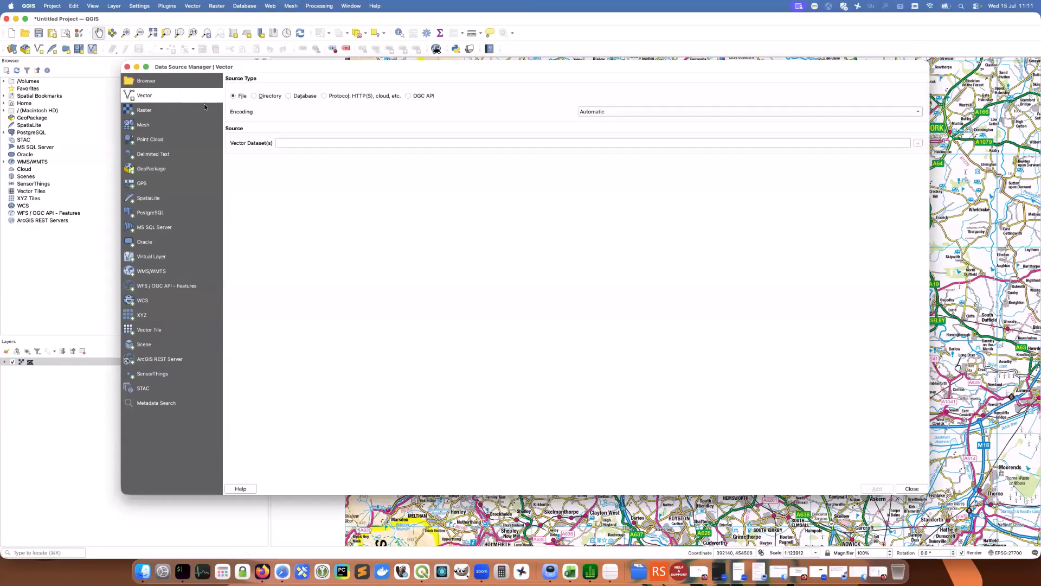
{"action": "left_click", "coordinate": [918, 142]}
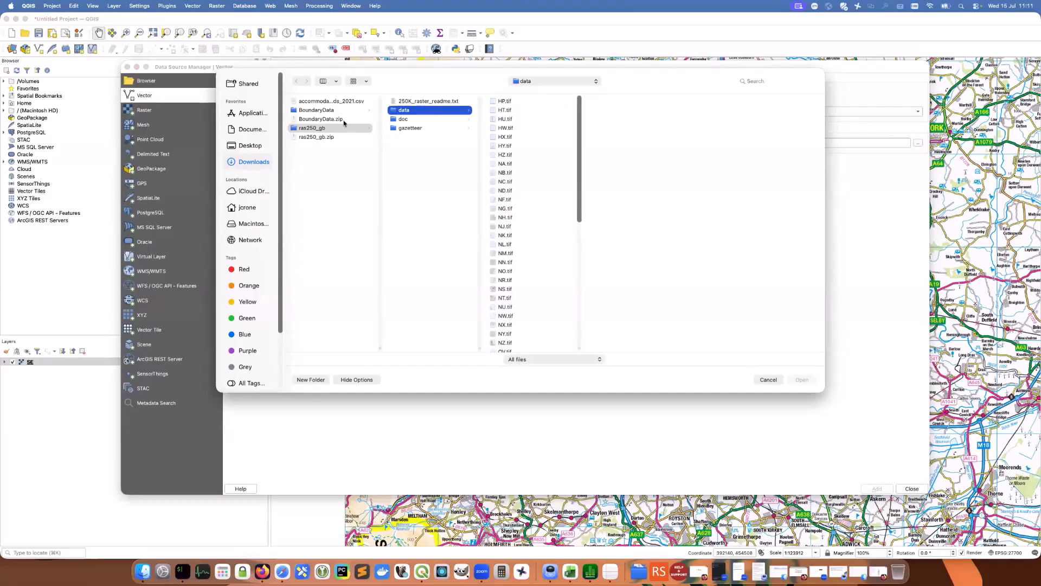
{"action": "left_click", "coordinate": [327, 111]}
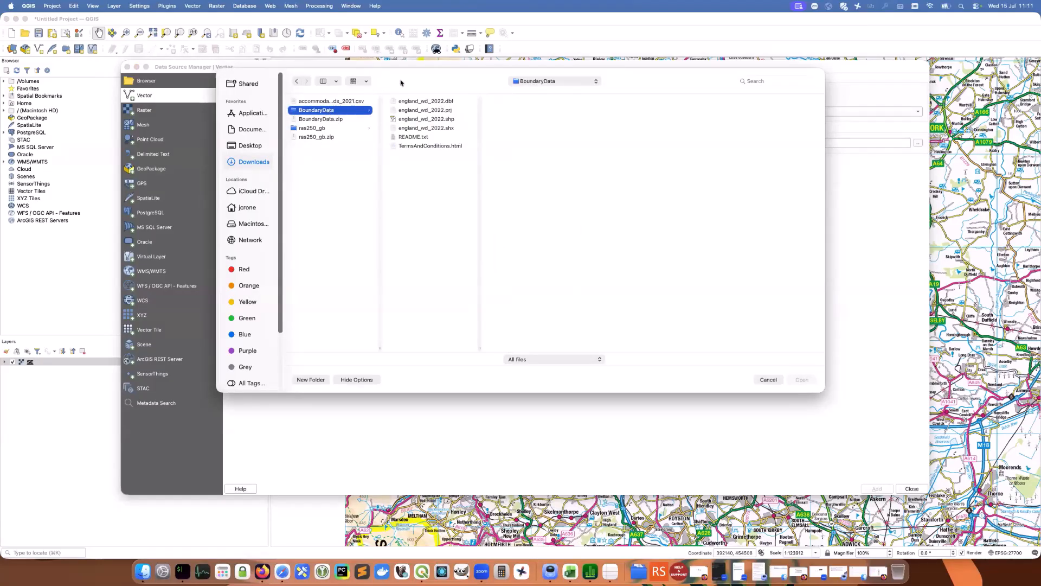
{"action": "left_click", "coordinate": [451, 120]}
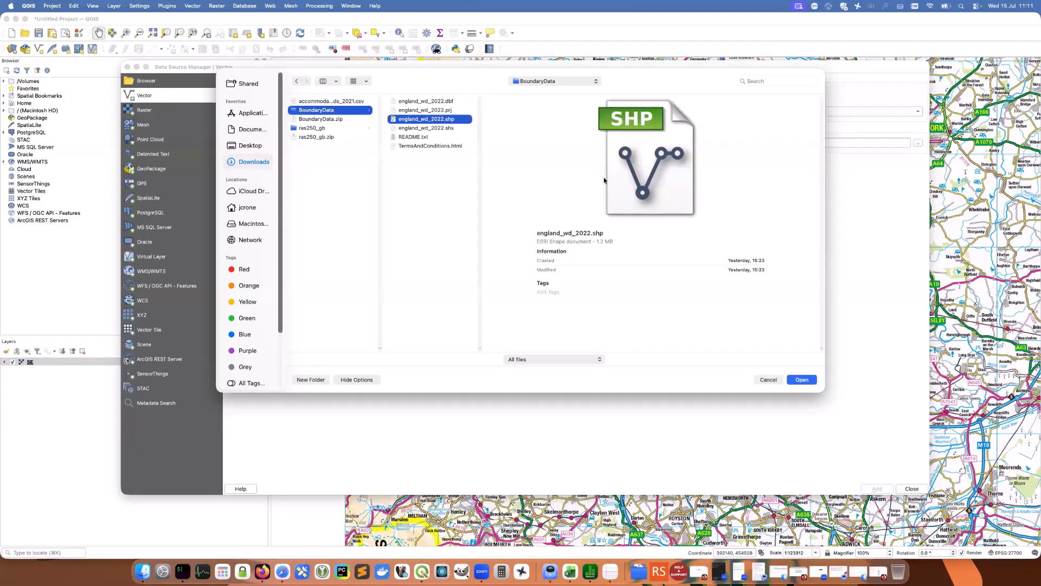
{"action": "left_click", "coordinate": [802, 379]}
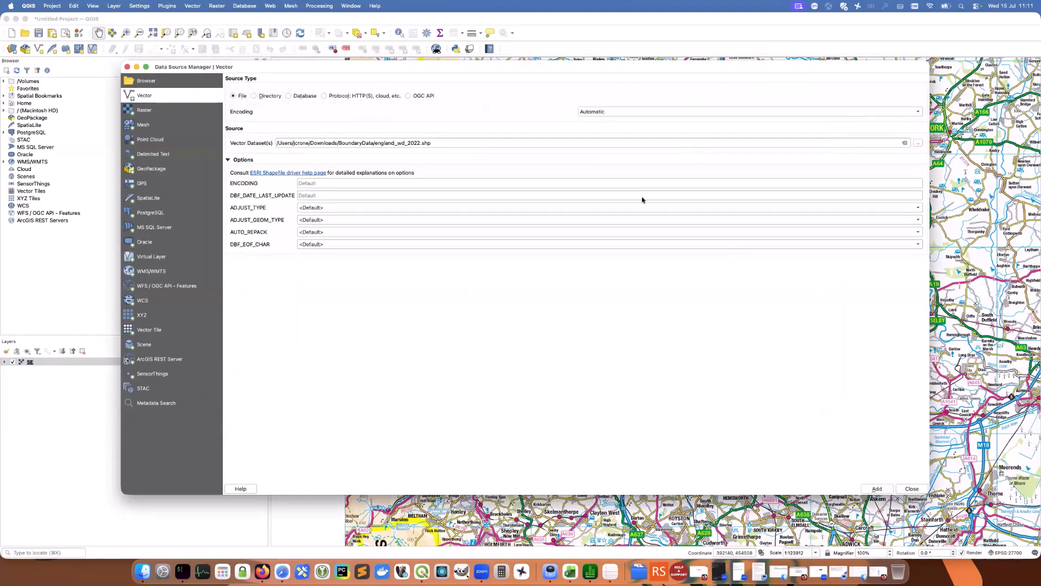
{"action": "left_click", "coordinate": [875, 487]}
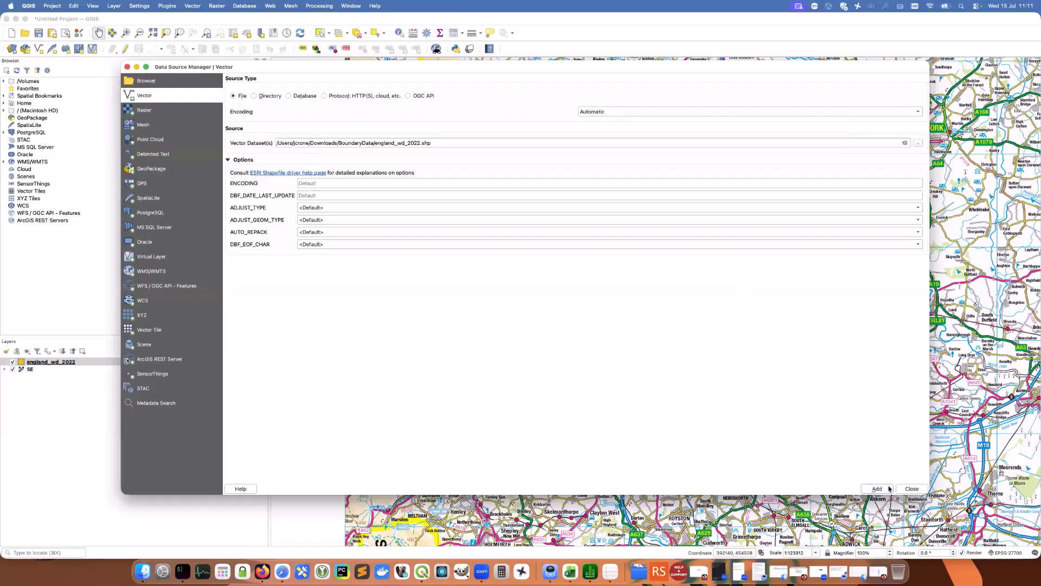
{"action": "left_click", "coordinate": [911, 488]}
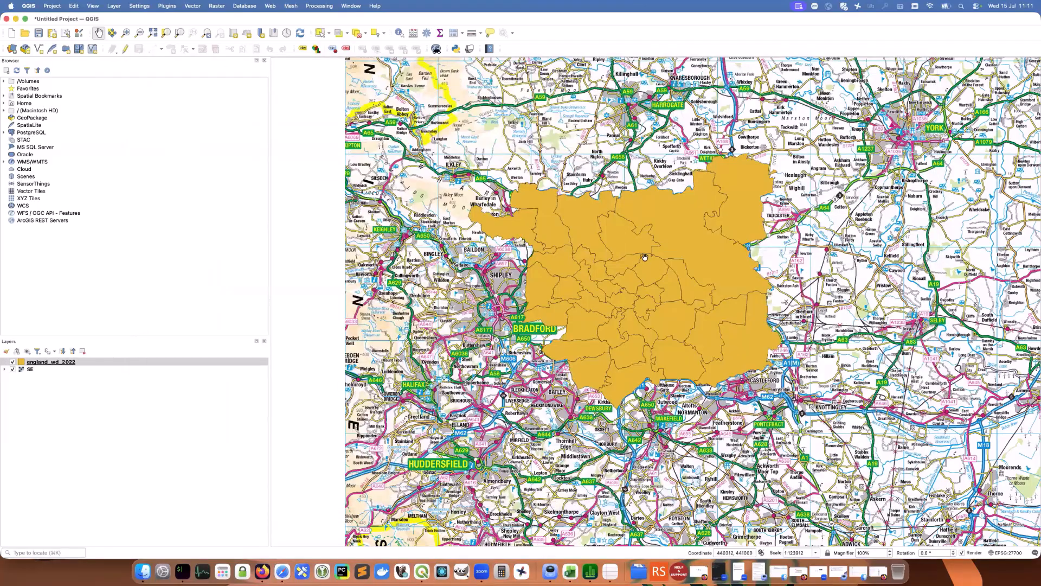
Identify the large ward in the northeast of the england_wd_2022 layer and resize the results area to read its attribute values
{"action": "left_click_drag", "start_coordinate": [657, 250], "coordinate": [613, 279]}
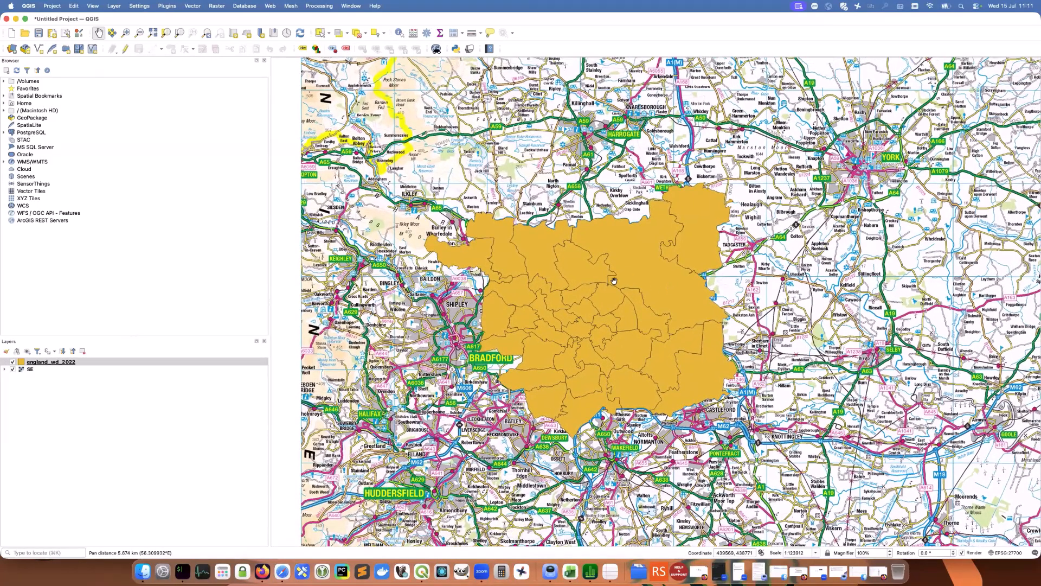
{"action": "scroll", "coordinate": [614, 281], "scroll_direction": "up", "scroll_amount": 1}
{"action": "scroll", "coordinate": [737, 276], "scroll_direction": "down", "scroll_amount": 1}
{"action": "left_click_drag", "start_coordinate": [737, 276], "coordinate": [623, 275]}
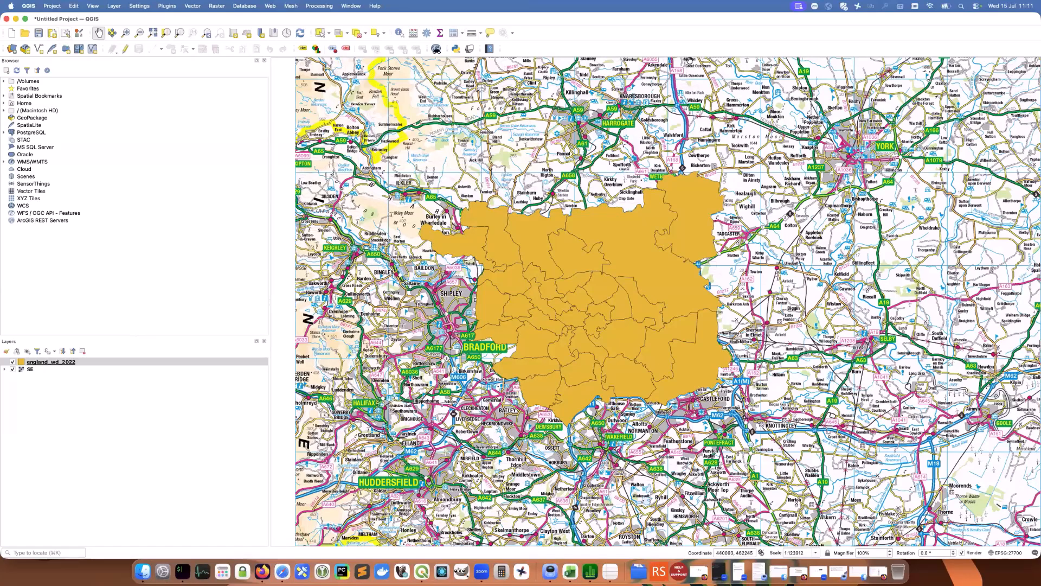
{"action": "left_click", "coordinate": [400, 34]}
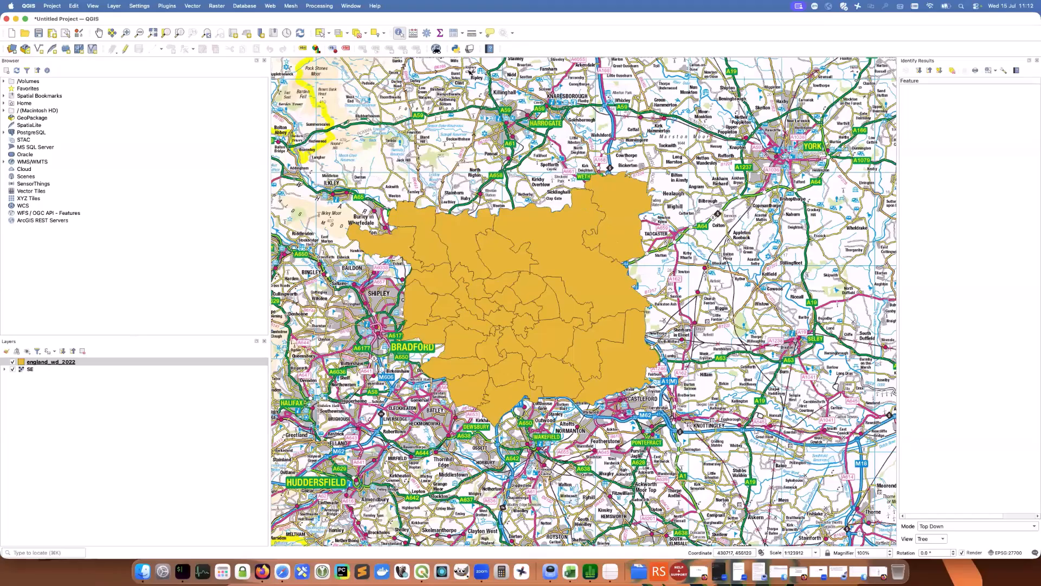
{"action": "left_click", "coordinate": [401, 34]}
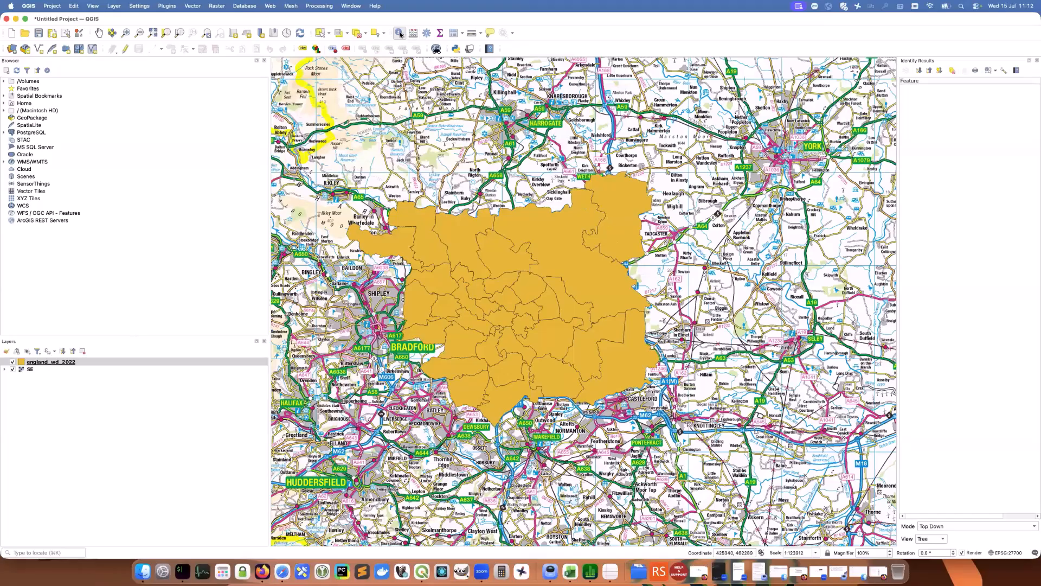
{"action": "left_click", "coordinate": [559, 234]}
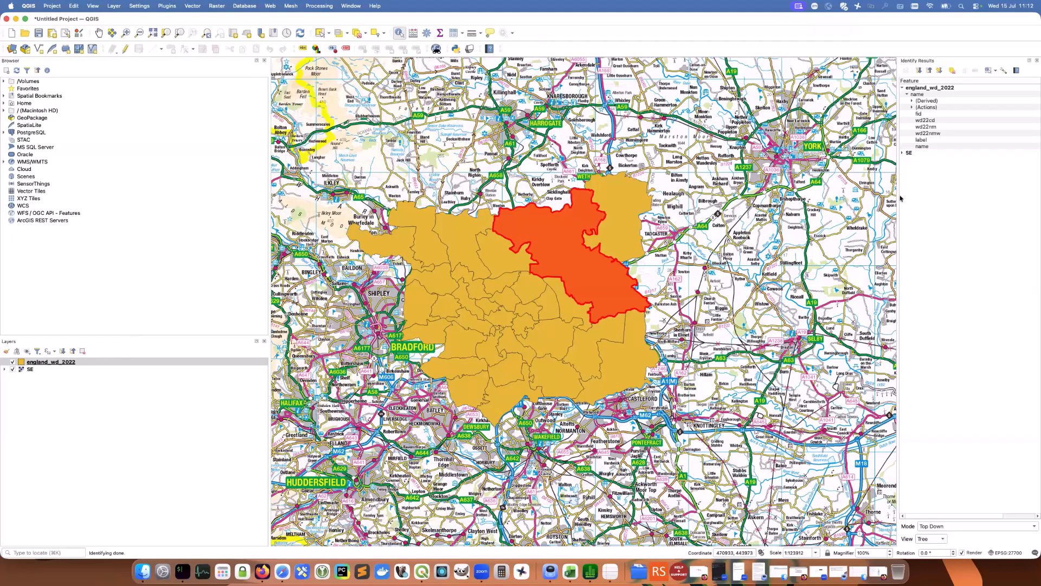
{"action": "left_click_drag", "start_coordinate": [898, 195], "coordinate": [712, 195]}
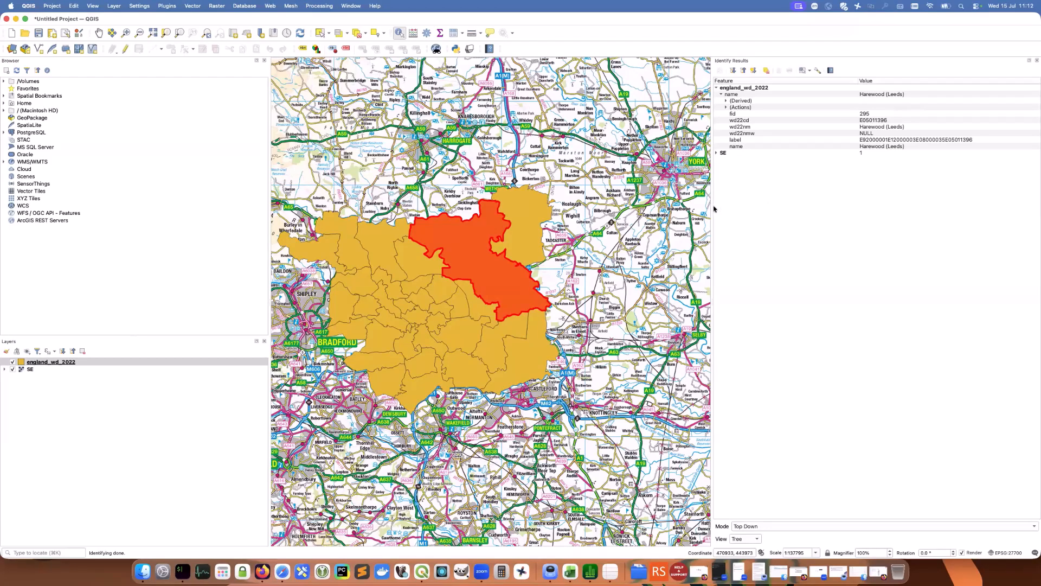
{"action": "left_click_drag", "start_coordinate": [714, 209], "coordinate": [783, 209]}
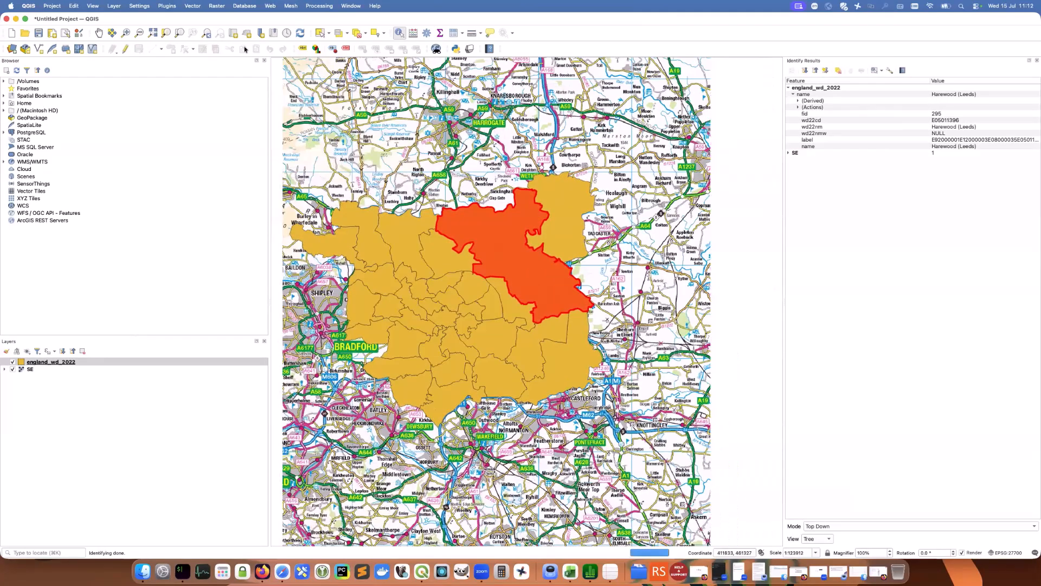
Select the Alwoodley ward in england_wd_2022, and replace it with an area selection covering the northern and central wards
{"action": "left_click", "coordinate": [322, 35]}
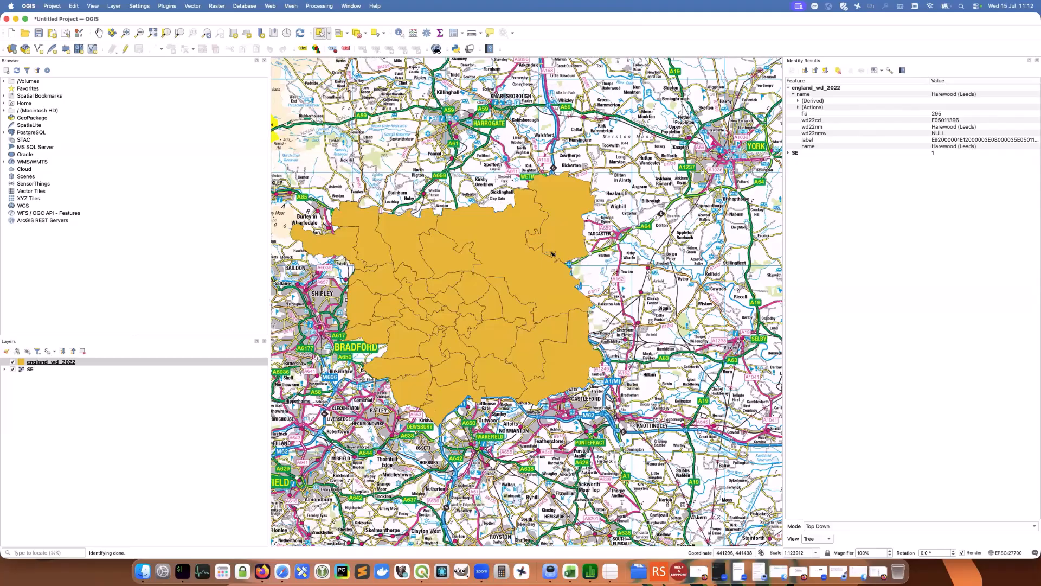
{"action": "left_click", "coordinate": [444, 260]}
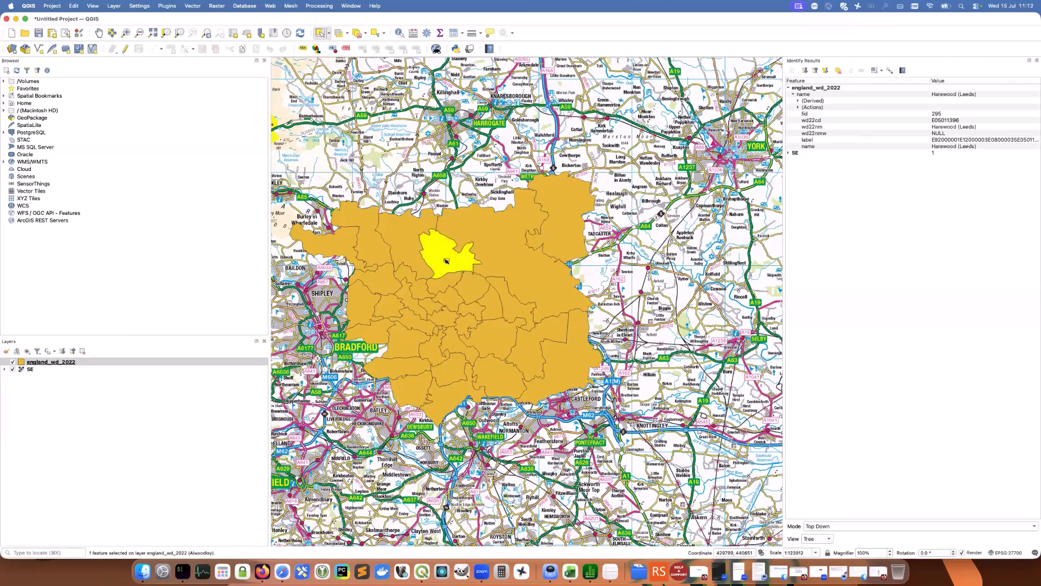
{"action": "left_click_drag", "start_coordinate": [442, 231], "coordinate": [555, 361]}
{"action": "left_click_drag", "start_coordinate": [393, 248], "coordinate": [462, 311]}
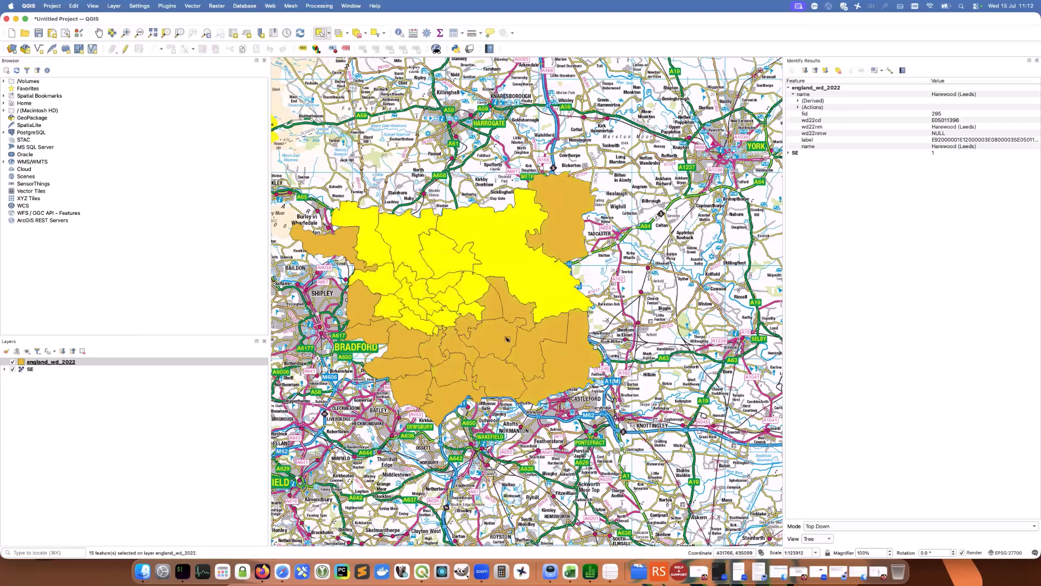
Select the Temple Newsam ward, run Select by Location on england_wd_2022 for wards intersecting selected features only, and clear the selection
{"action": "left_click", "coordinate": [507, 339]}
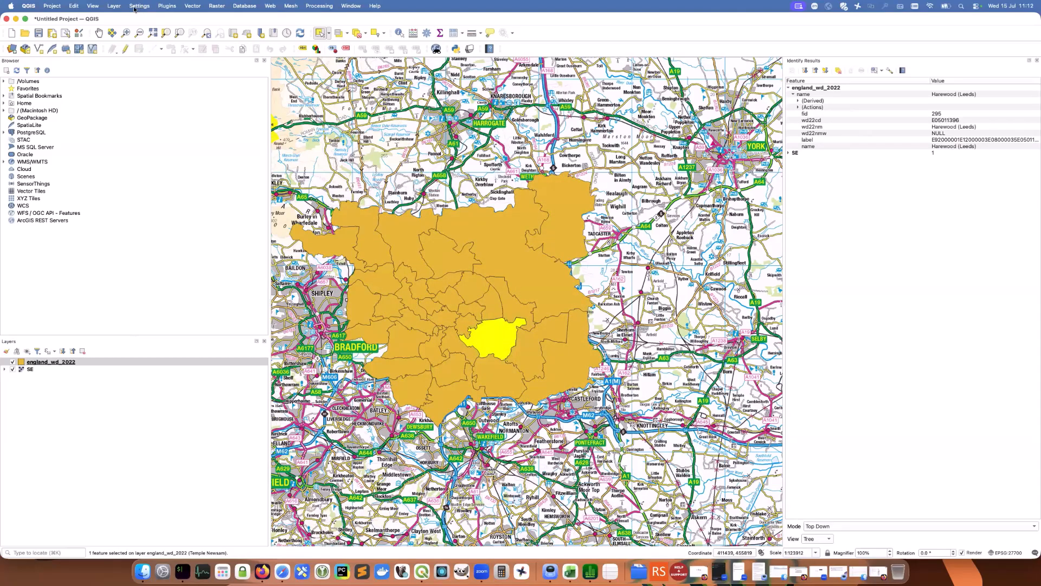
{"action": "left_click", "coordinate": [192, 6]}
{"action": "mouse_move", "coordinate": [218, 72]}
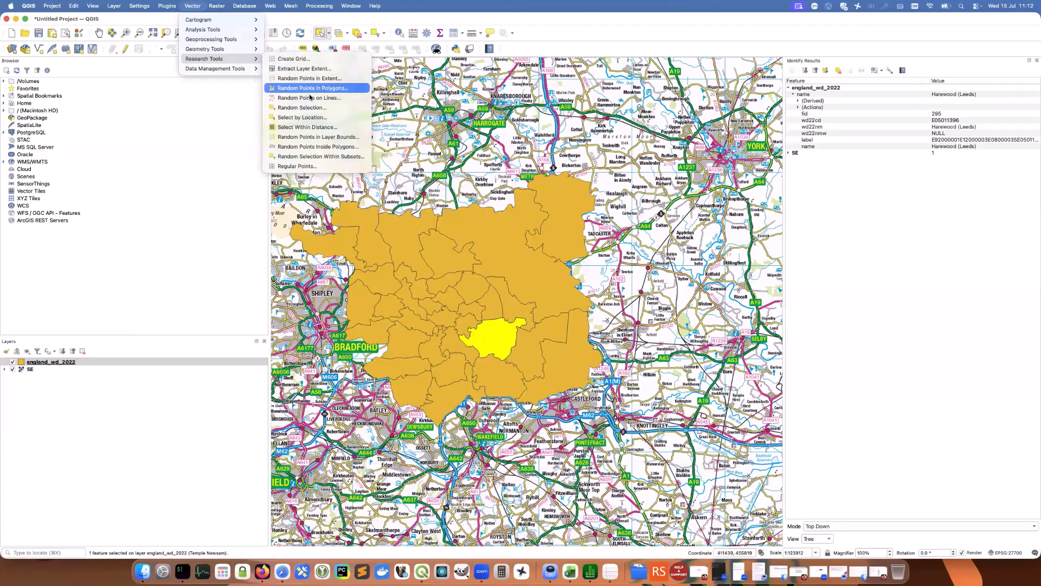
{"action": "left_click", "coordinate": [304, 117]}
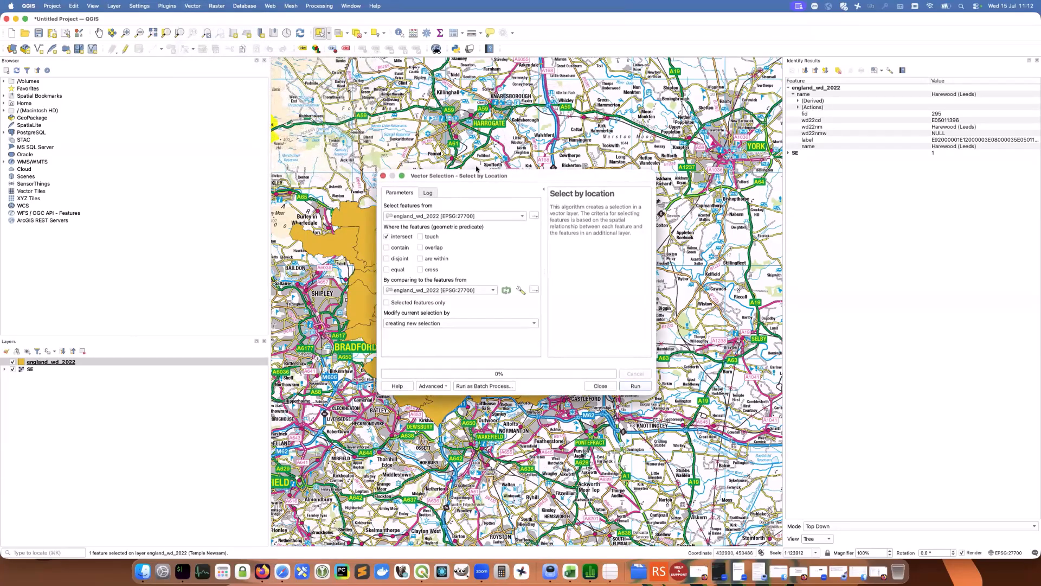
{"action": "left_click_drag", "start_coordinate": [481, 179], "coordinate": [171, 177]}
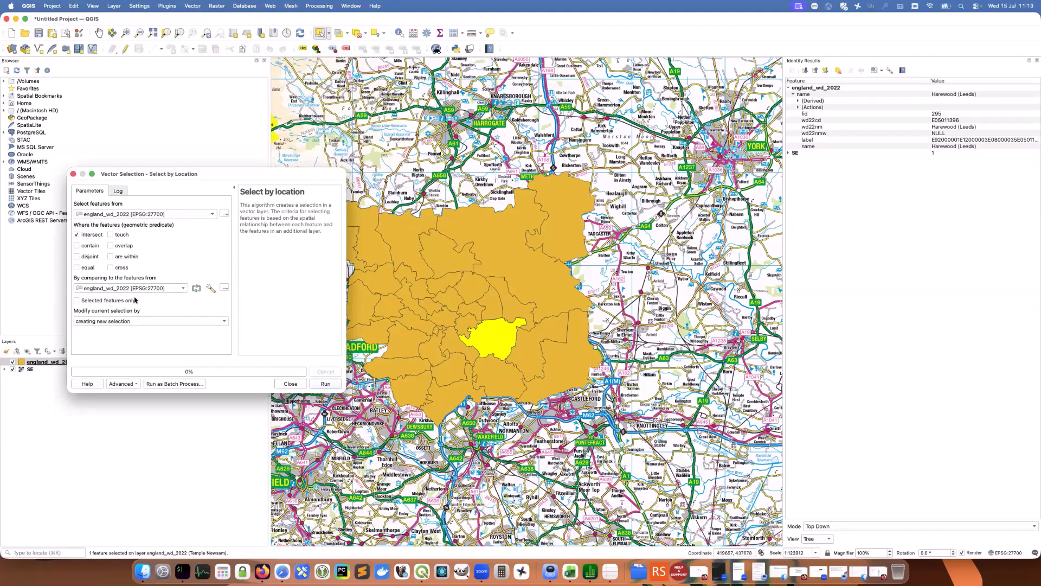
{"action": "left_click", "coordinate": [77, 300]}
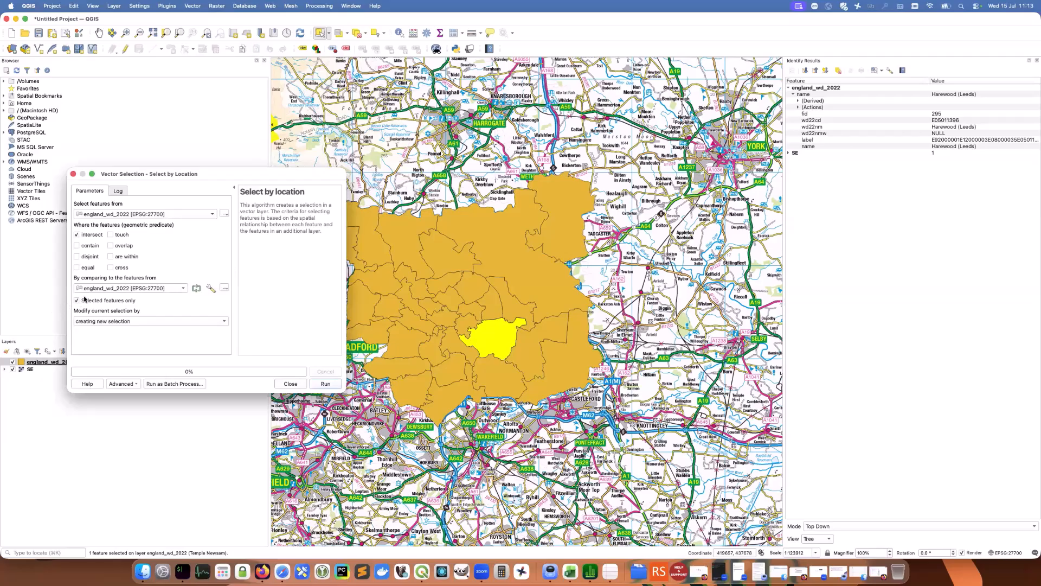
{"action": "left_click", "coordinate": [324, 384]}
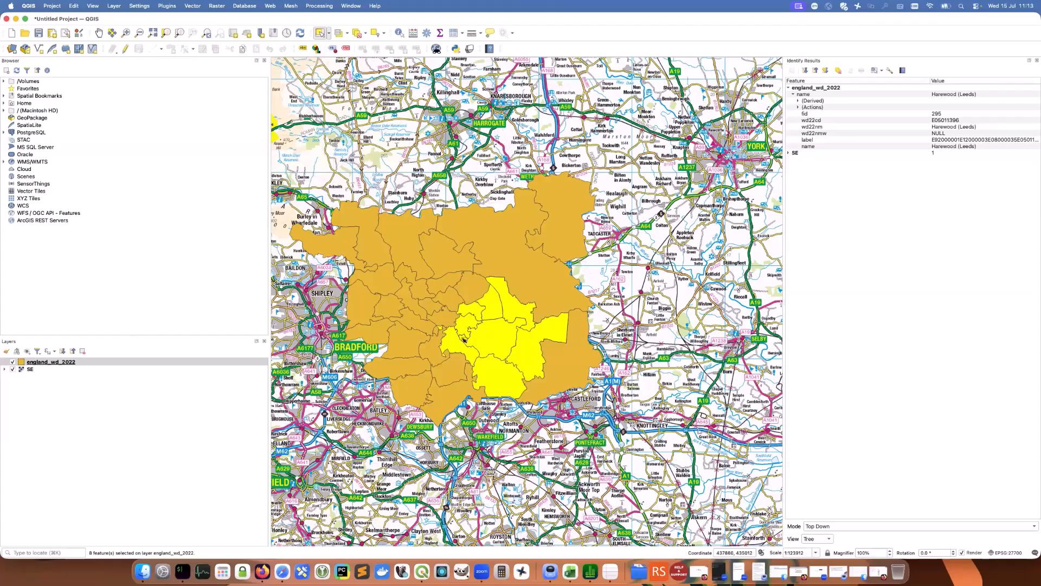
{"action": "left_click", "coordinate": [648, 276]}
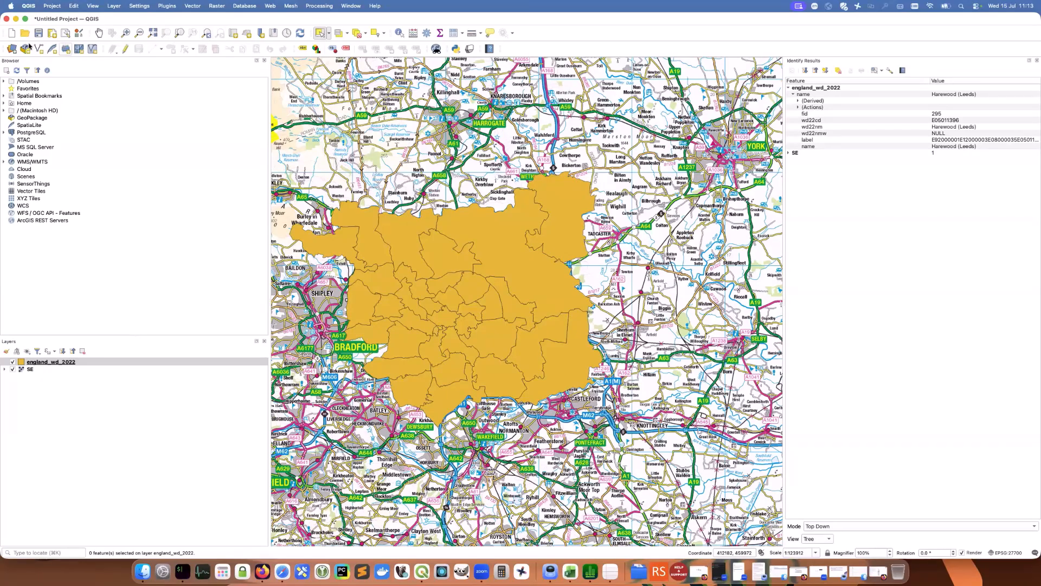
Choose accommodation_type_leeds_2021.csv from Downloads as the source for a delimited text layer
{"action": "left_click", "coordinate": [11, 49]}
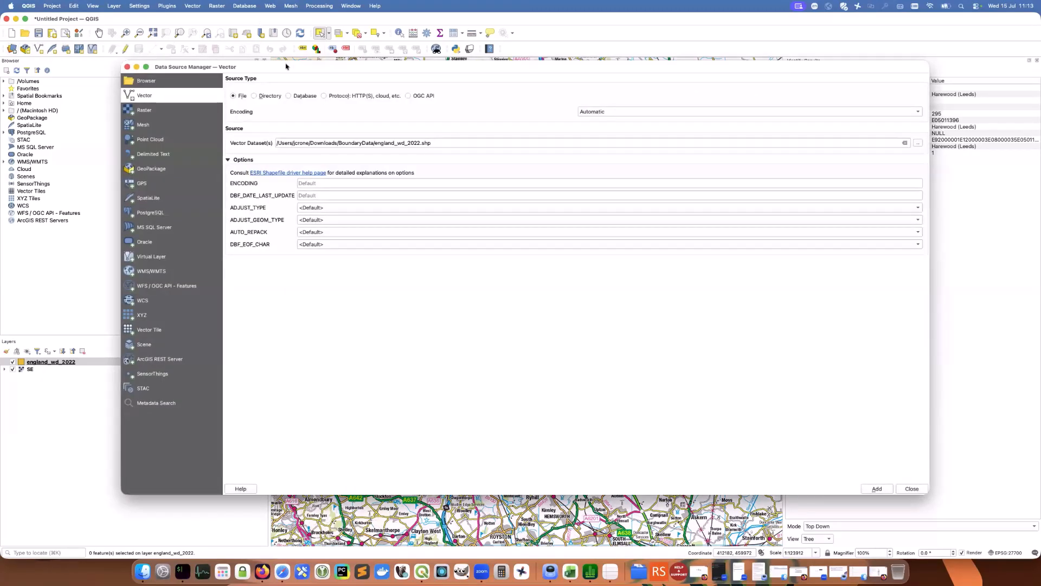
{"action": "left_click_drag", "start_coordinate": [285, 68], "coordinate": [264, 65]}
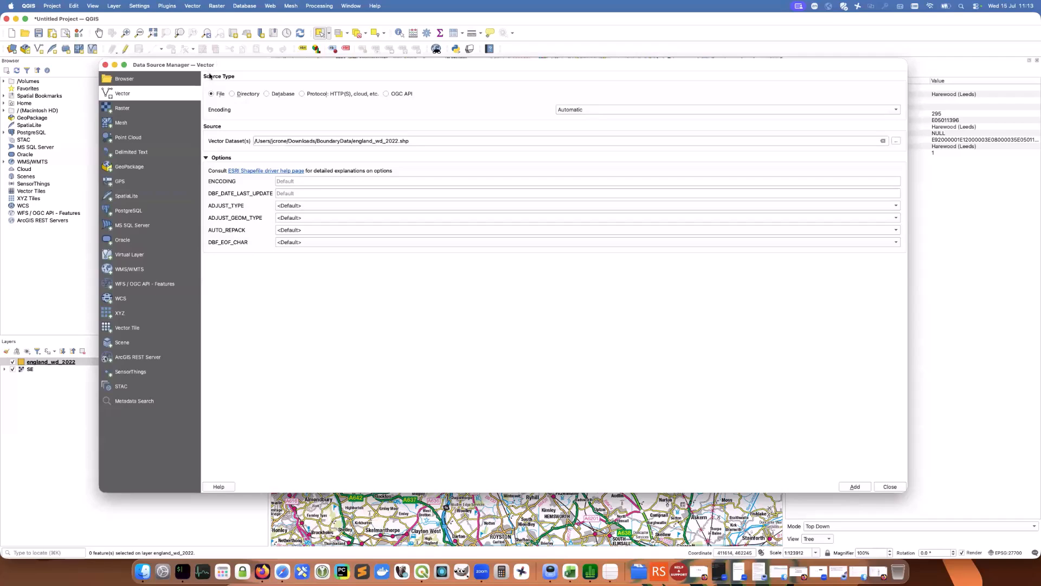
{"action": "left_click", "coordinate": [163, 152]}
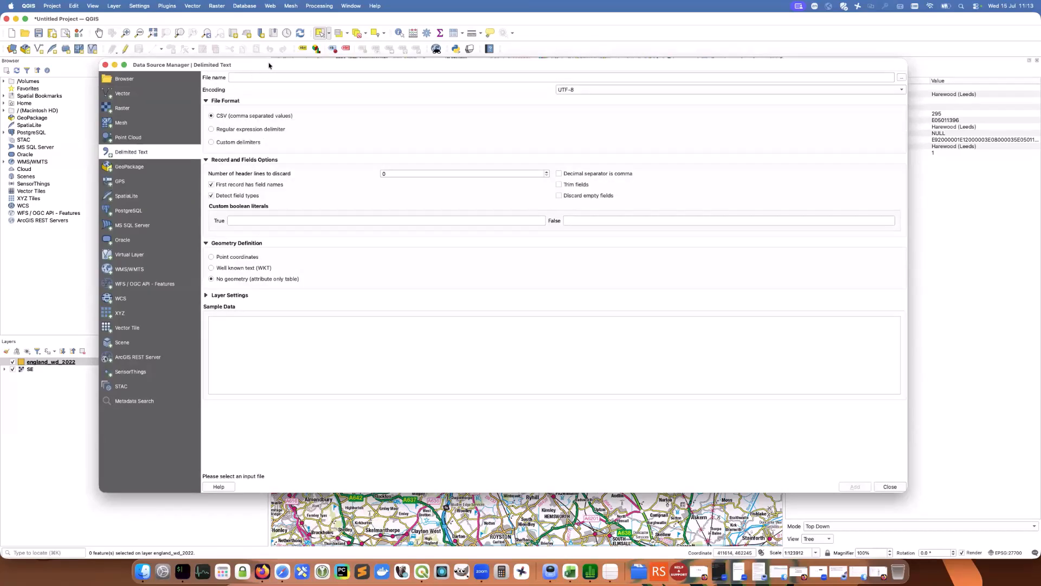
{"action": "left_click_drag", "start_coordinate": [266, 66], "coordinate": [232, 75]}
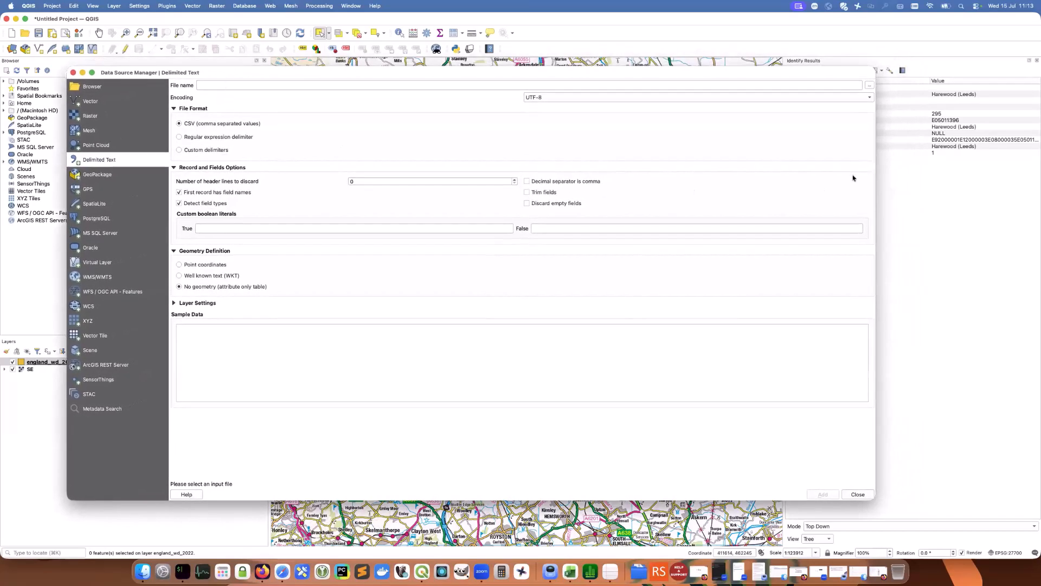
{"action": "left_click", "coordinate": [870, 86]}
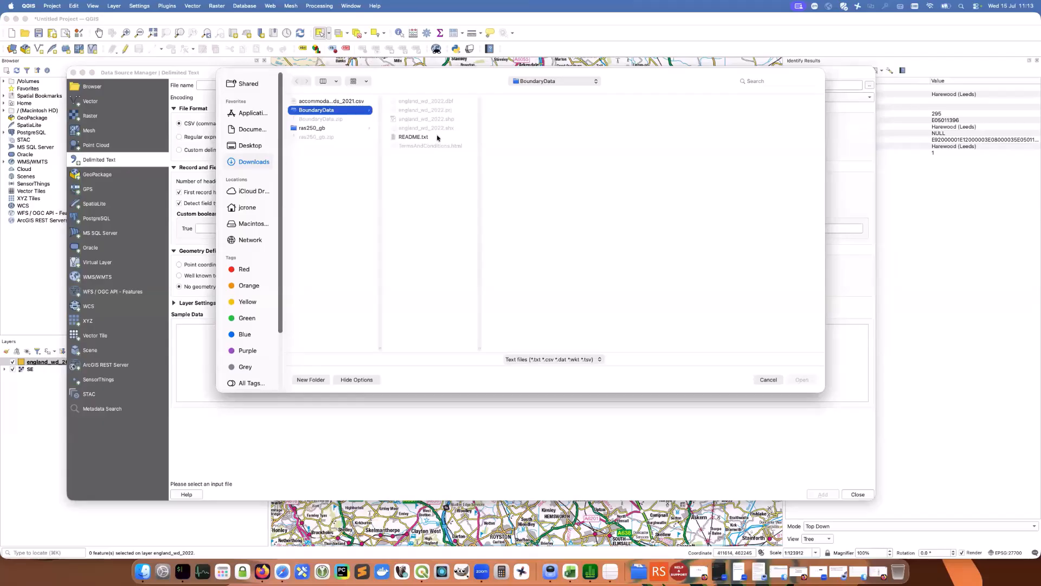
{"action": "left_click", "coordinate": [319, 102]}
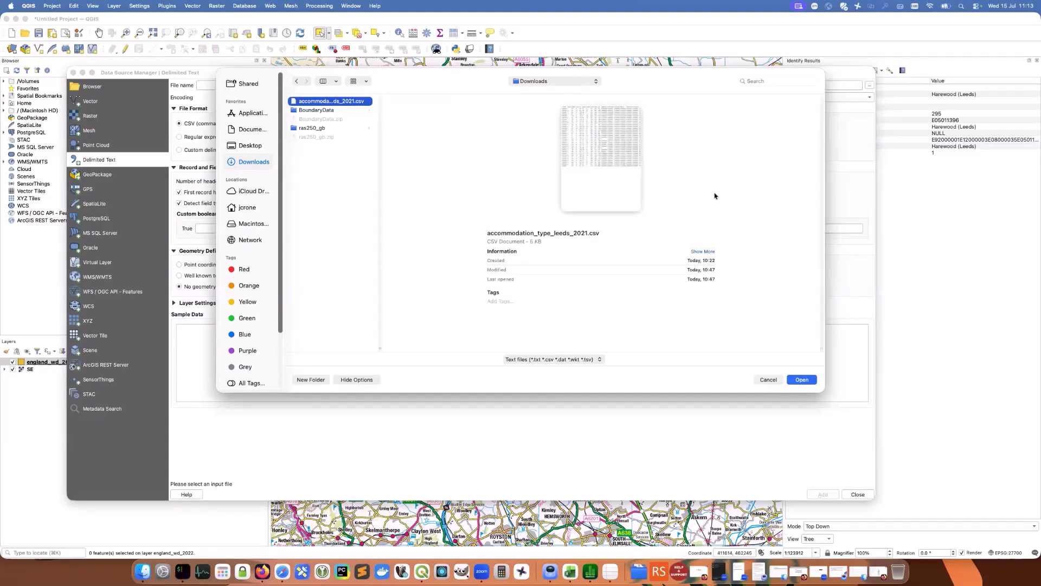
{"action": "left_click", "coordinate": [802, 380]}
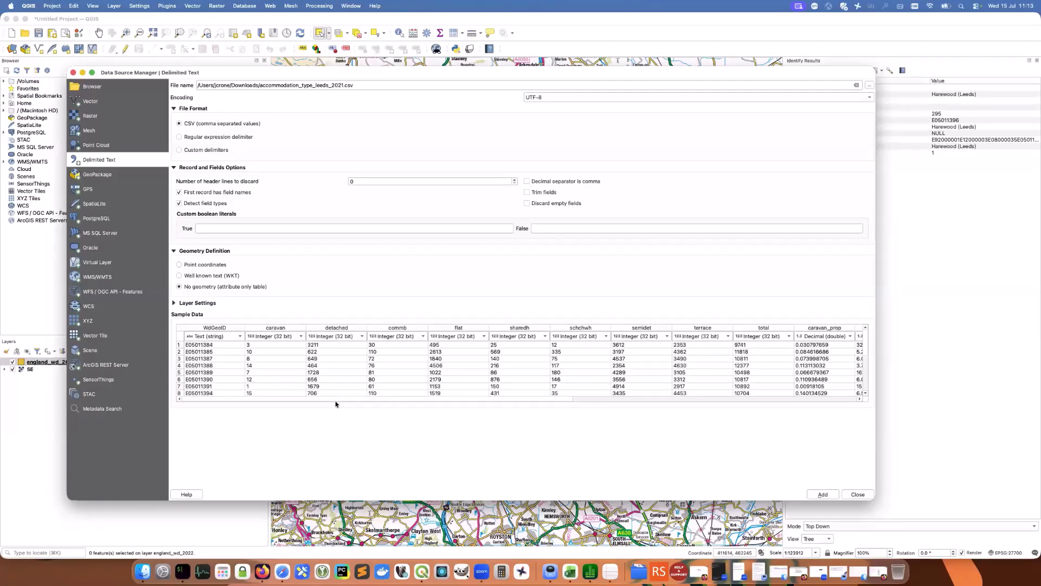
Review the sample data through to the dominant_acc_type column and add the CSV as an attribute-only table
{"action": "left_click_drag", "start_coordinate": [334, 404], "coordinate": [633, 433]}
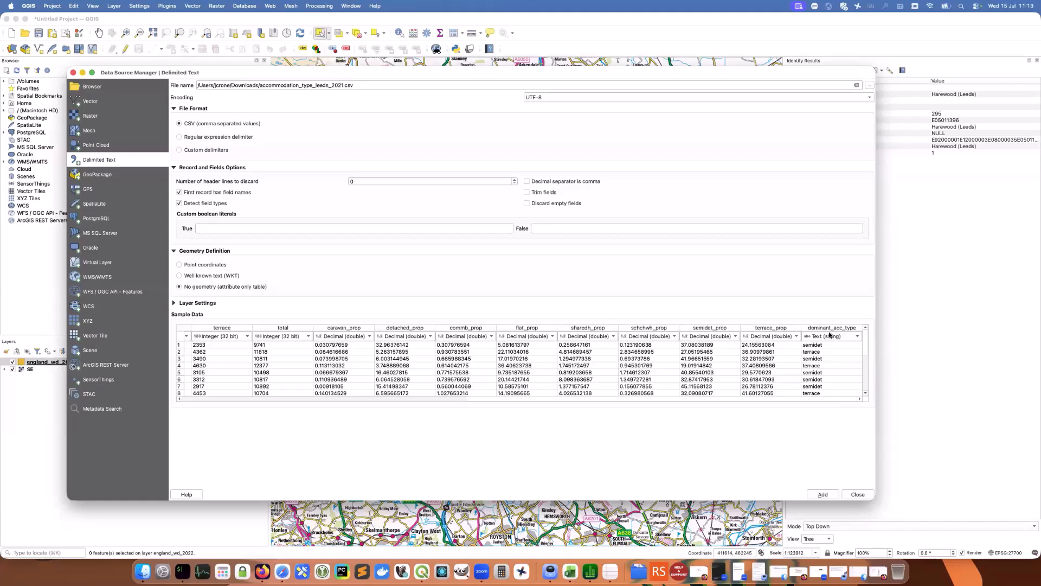
{"action": "left_click_drag", "start_coordinate": [813, 401], "coordinate": [458, 382]}
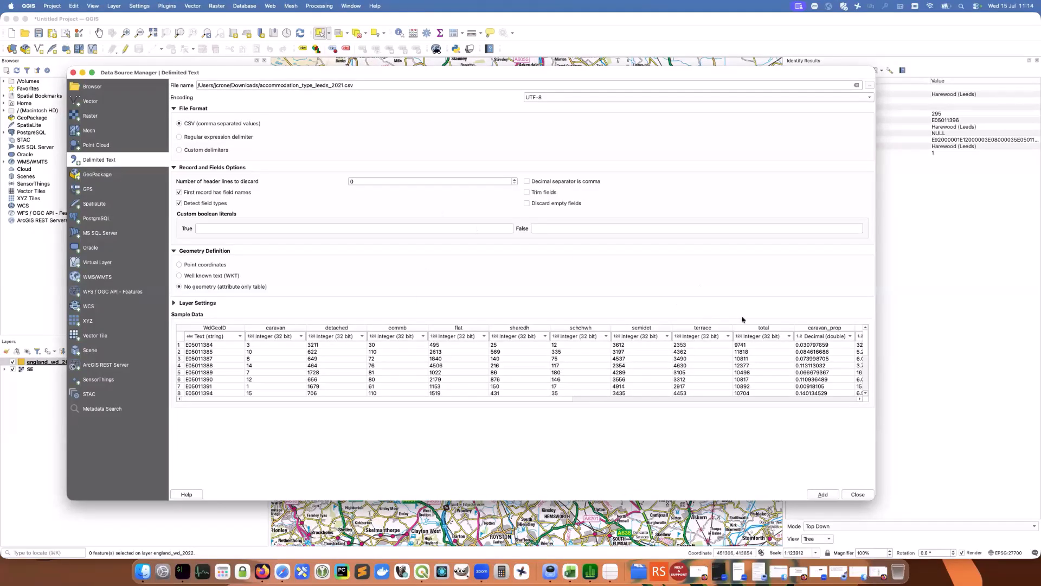
{"action": "left_click", "coordinate": [824, 495]}
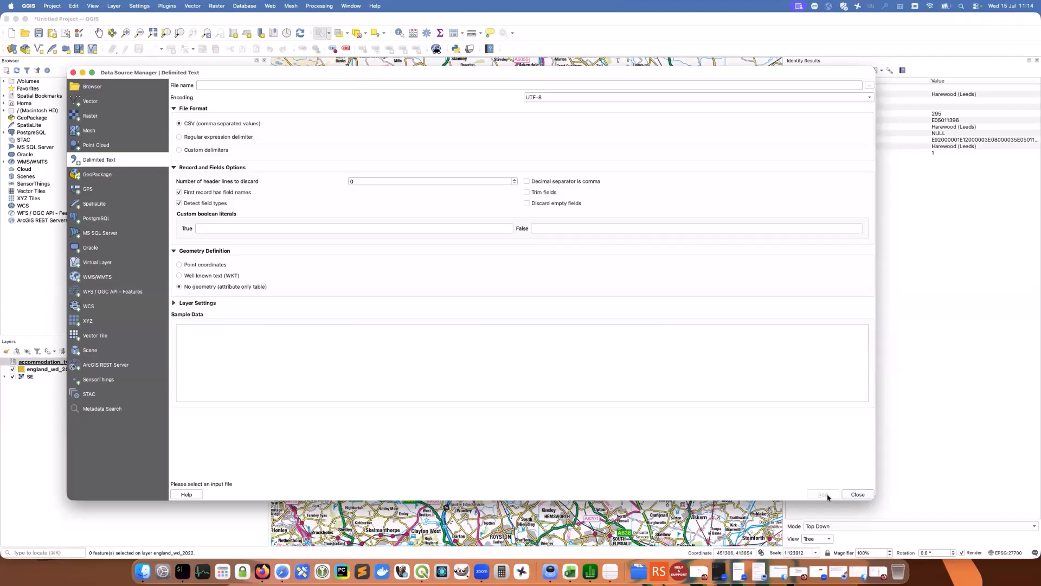
{"action": "left_click", "coordinate": [858, 495]}
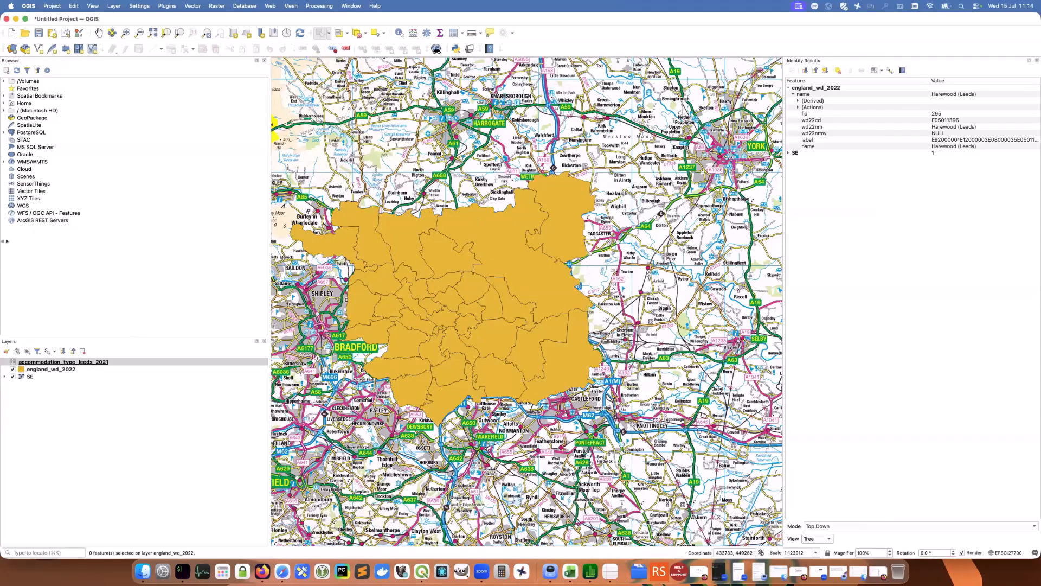
Open the attribute table of accommodation_type_leeds_2021, enlarge it to examine the count, proportion and dominant accommodation type columns, and close it
{"action": "right_click", "coordinate": [76, 363]}
{"action": "left_click", "coordinate": [105, 437]}
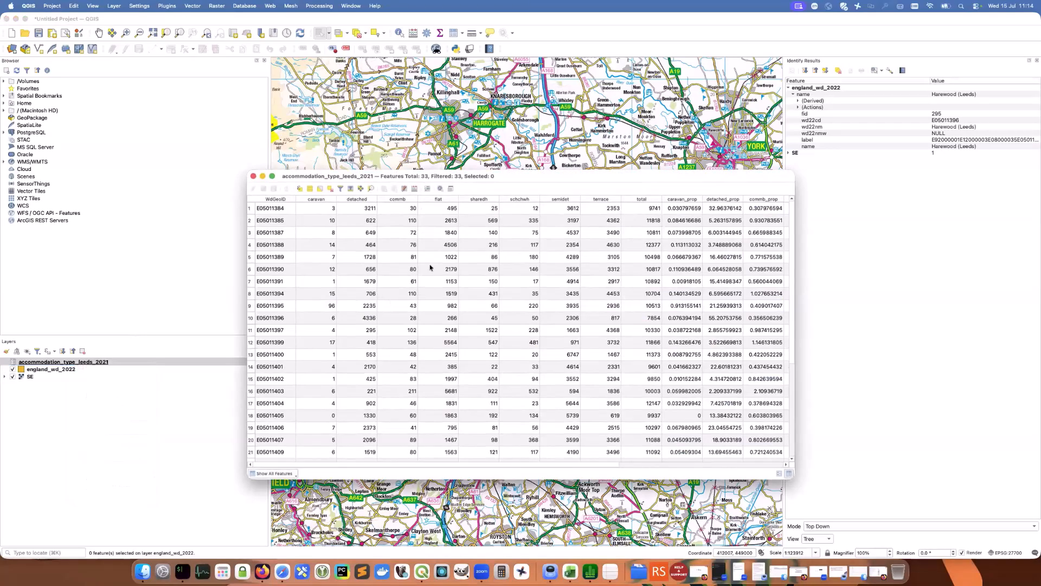
{"action": "left_click_drag", "start_coordinate": [567, 176], "coordinate": [479, 125]}
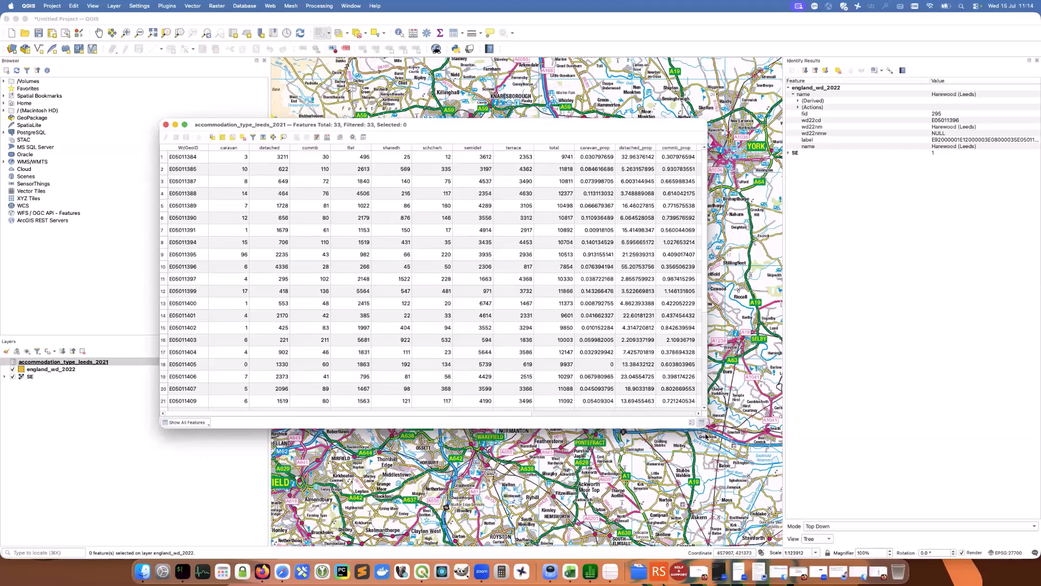
{"action": "left_click_drag", "start_coordinate": [708, 429], "coordinate": [957, 498]}
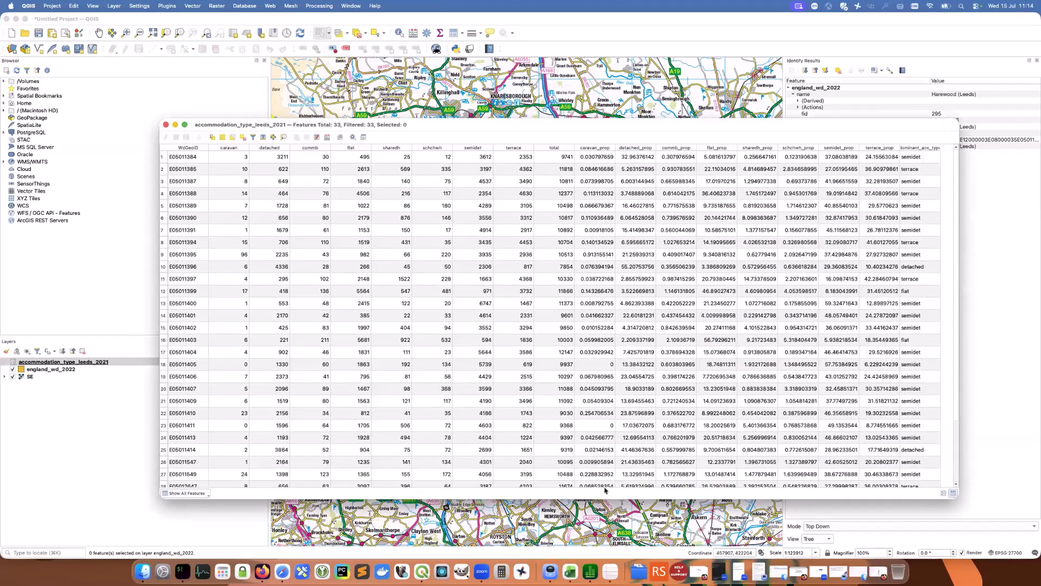
{"action": "left_click", "coordinate": [165, 124]}
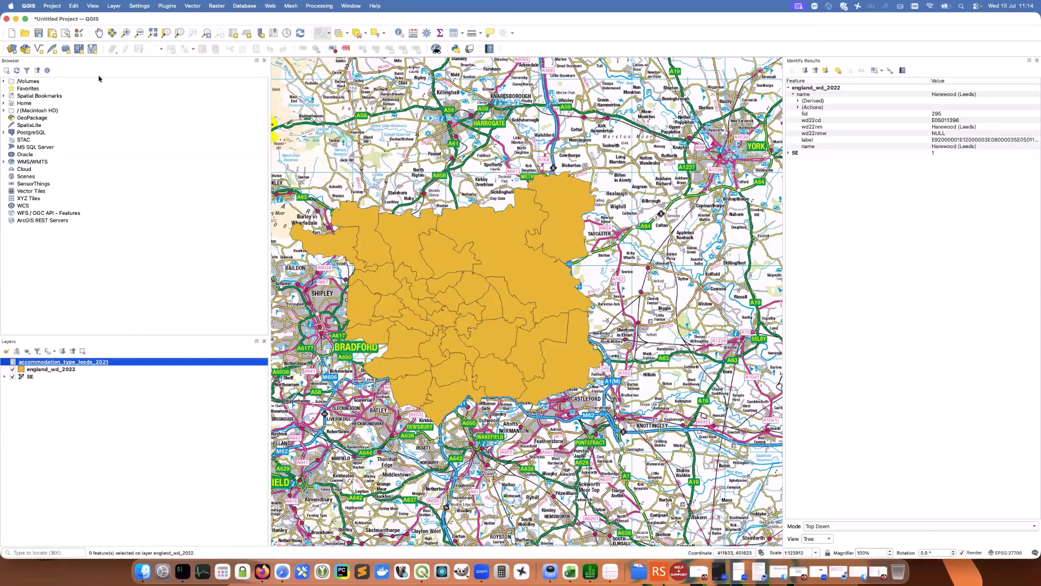
{"action": "left_click", "coordinate": [98, 32]}
{"action": "left_click_drag", "start_coordinate": [465, 166], "coordinate": [493, 172]}
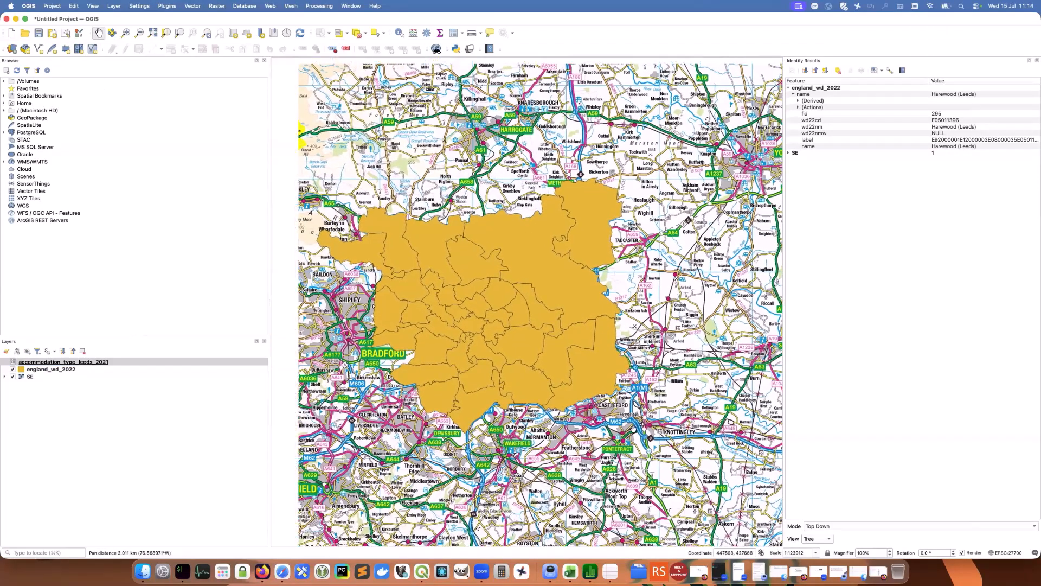
{"action": "left_click", "coordinate": [779, 569]}
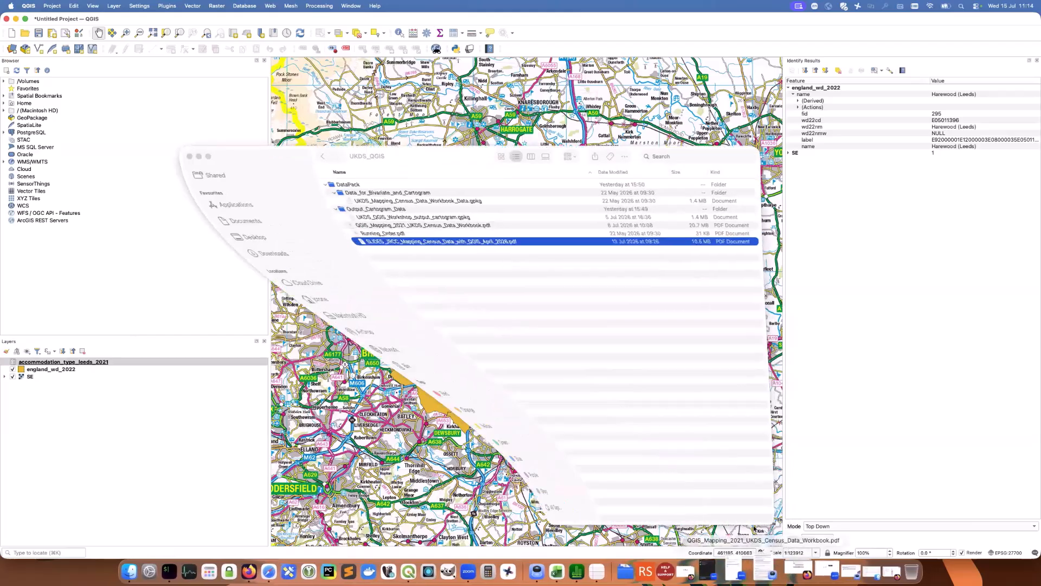
{"action": "left_click", "coordinate": [197, 157]}
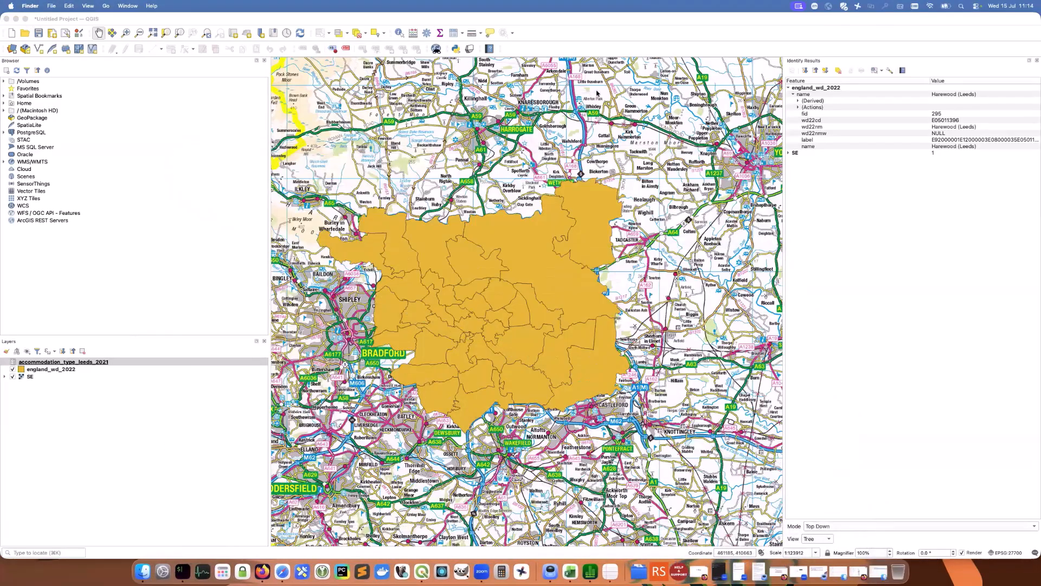
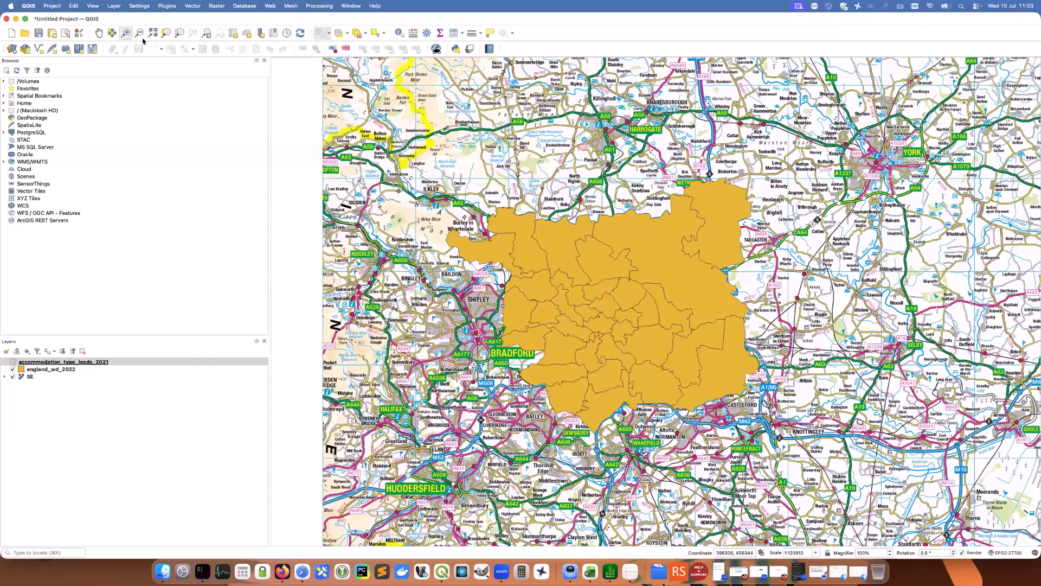
{"action": "left_click_drag", "start_coordinate": [449, 161], "coordinate": [847, 322]}
{"action": "left_click_drag", "start_coordinate": [836, 362], "coordinate": [836, 362]}
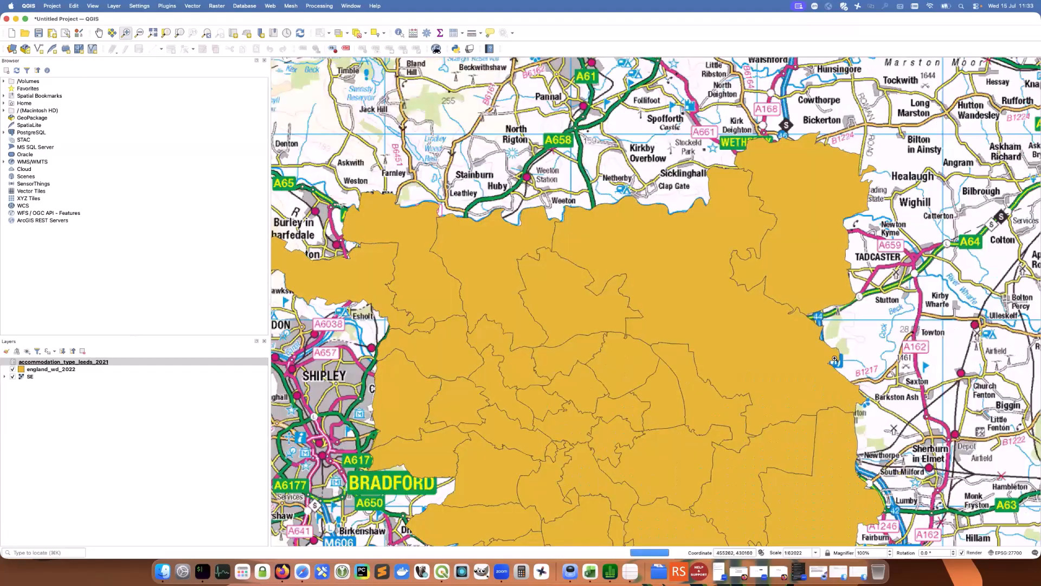
{"action": "scroll", "coordinate": [565, 255], "scroll_direction": "down", "scroll_amount": 1}
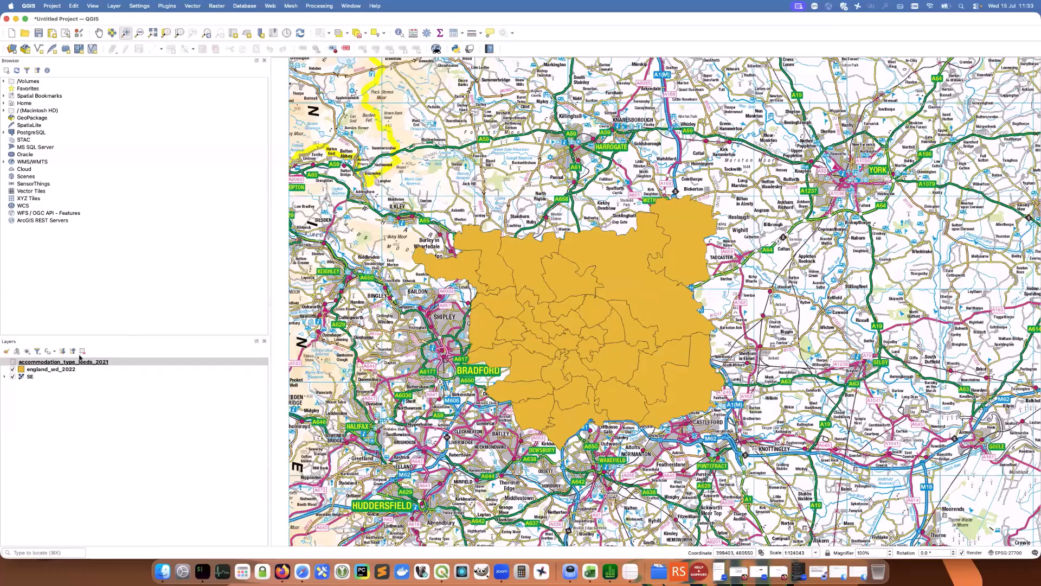
Open the layer properties of england_wd_2022 at its table join settings
{"action": "left_click", "coordinate": [73, 369]}
{"action": "left_click", "coordinate": [65, 362]}
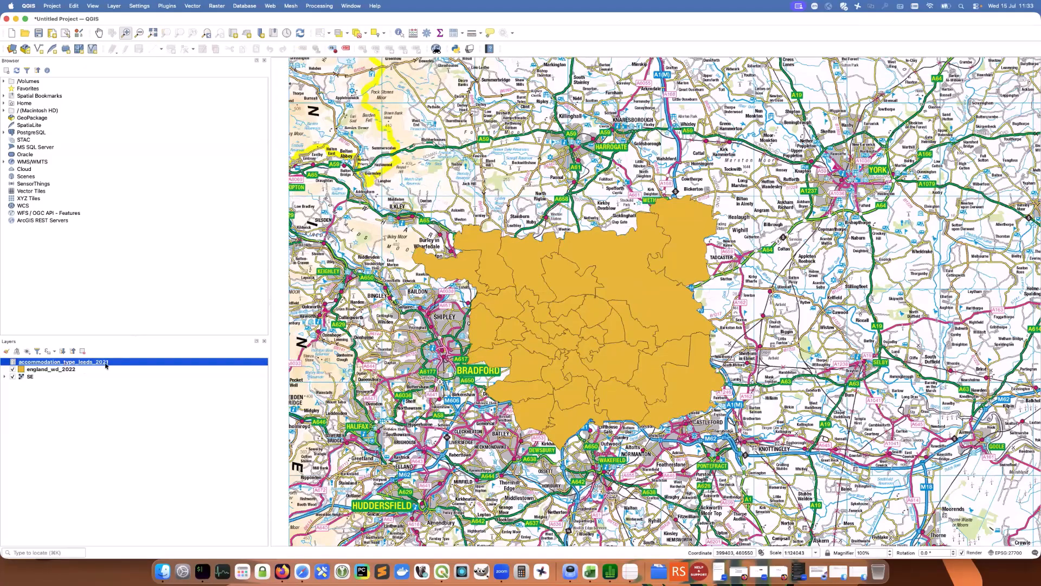
{"action": "left_click", "coordinate": [34, 369]}
{"action": "left_click", "coordinate": [31, 375]}
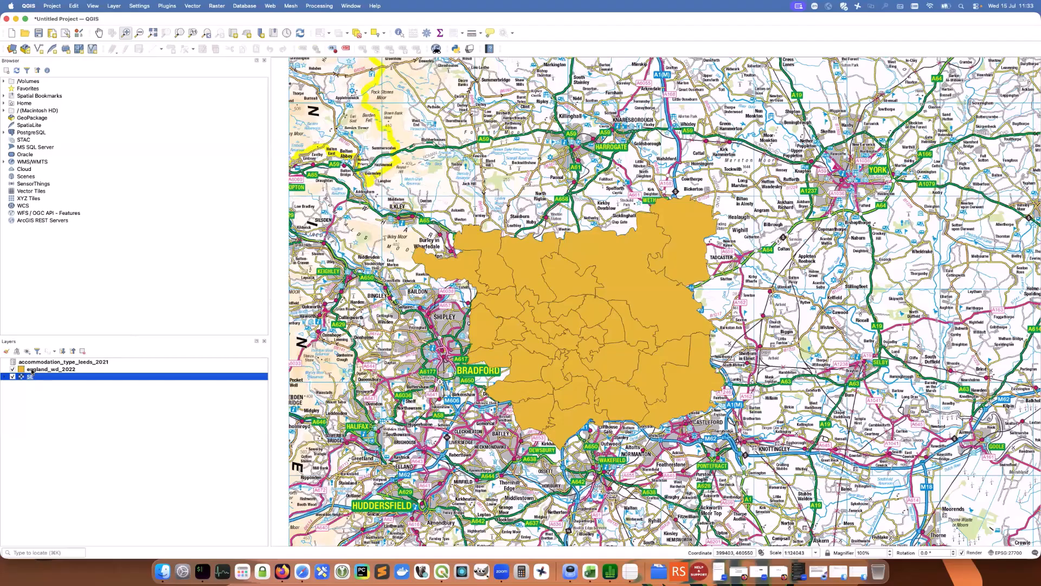
{"action": "left_click", "coordinate": [32, 371]}
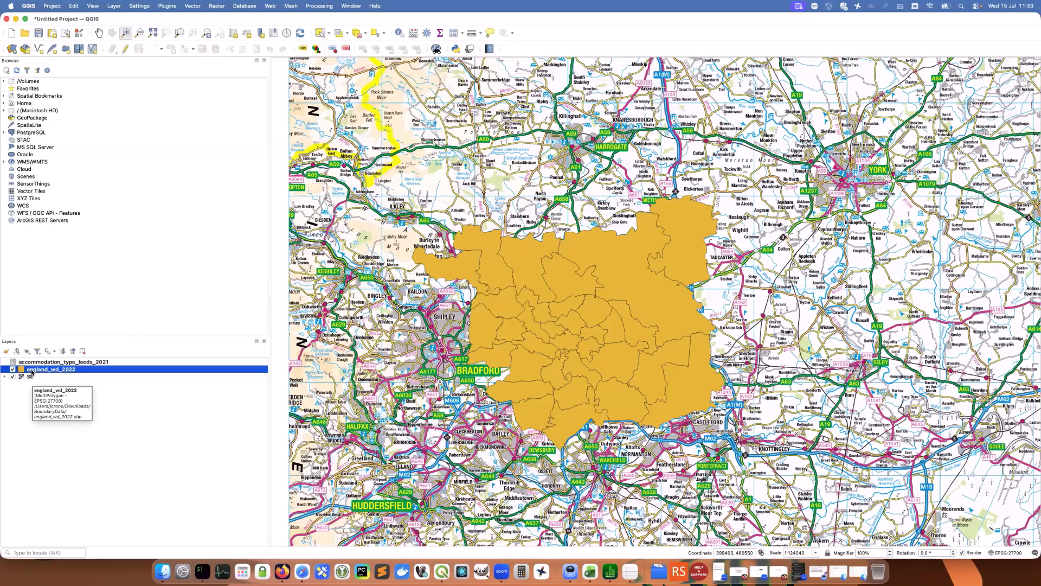
{"action": "right_click", "coordinate": [35, 371]}
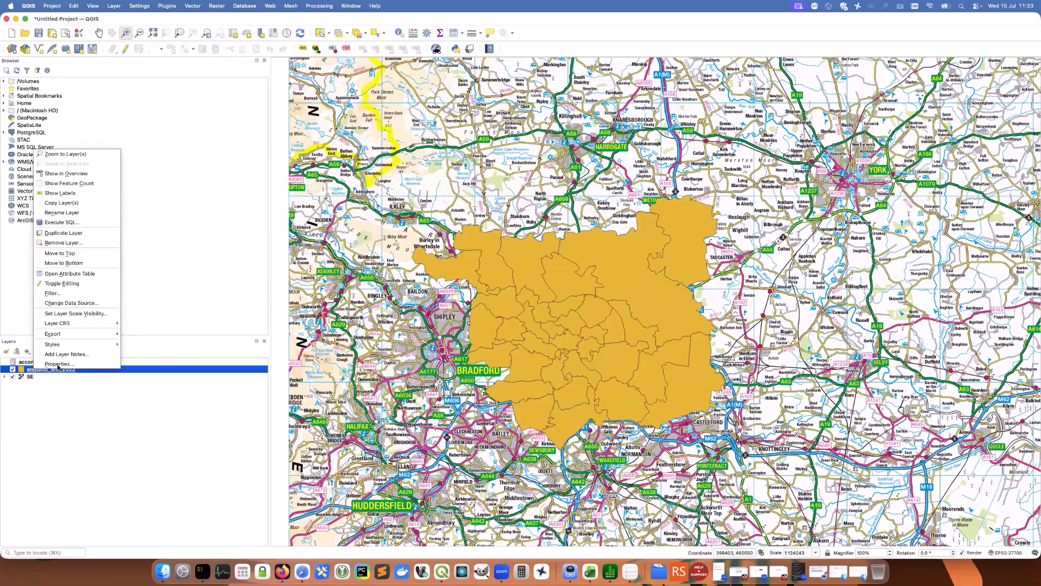
{"action": "left_click", "coordinate": [58, 364]}
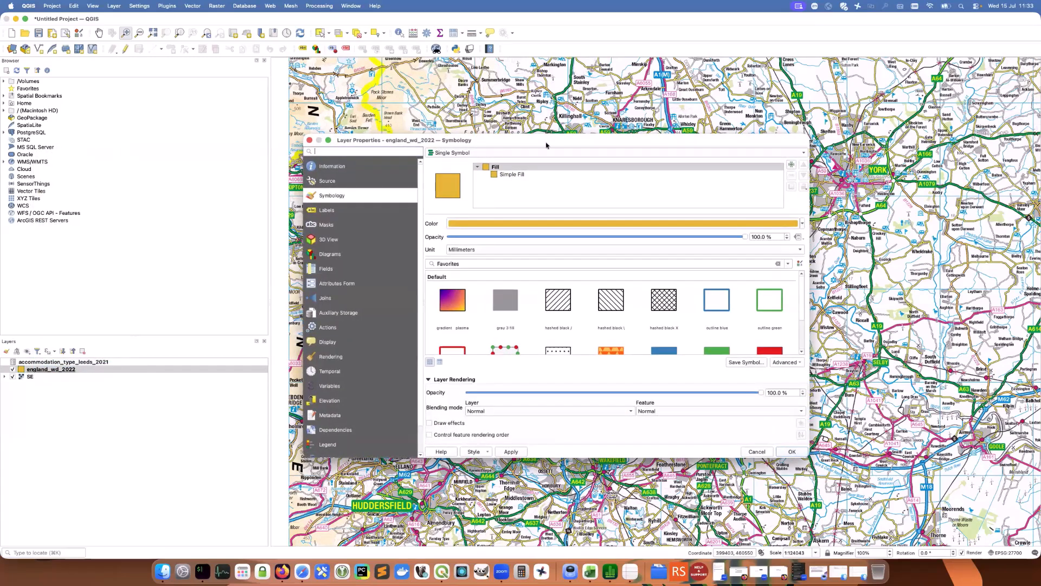
{"action": "left_click_drag", "start_coordinate": [546, 145], "coordinate": [502, 93]}
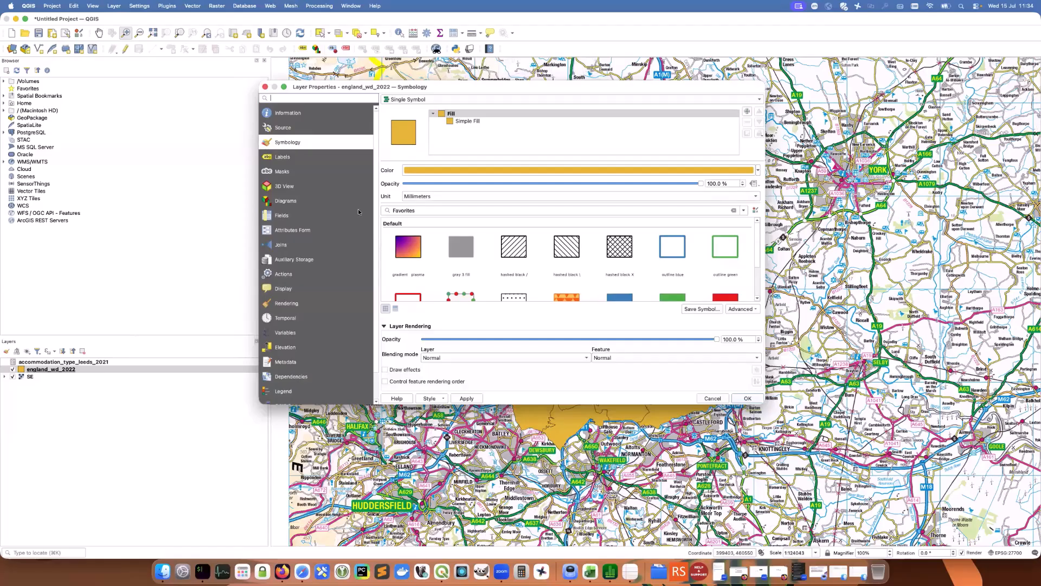
{"action": "left_click", "coordinate": [284, 245]}
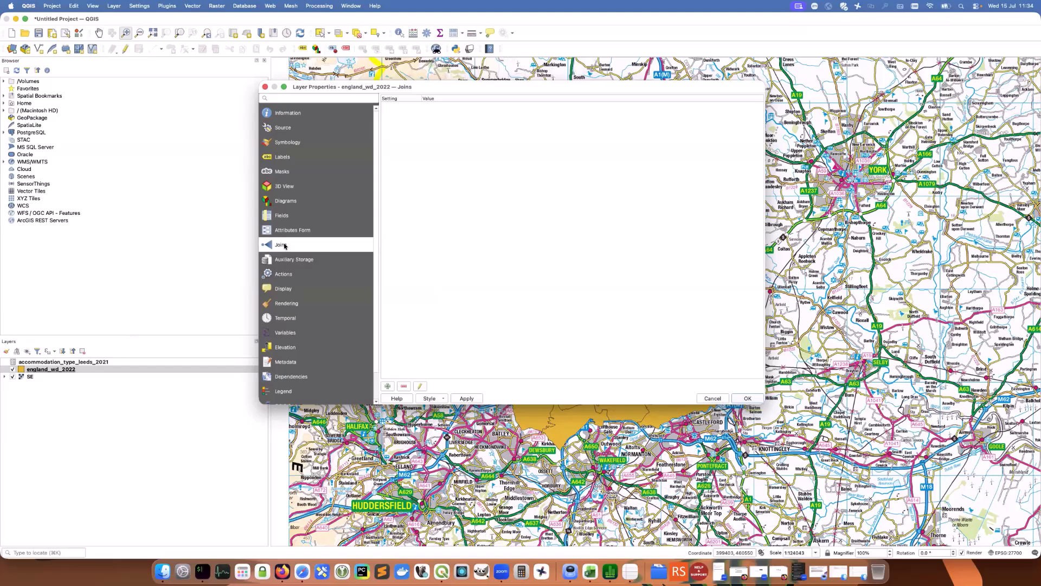
Join accommodation_type_leeds_2021 to england_wd_2022 using join field WdGeoID and target field wd22cd, and accept the layer properties
{"action": "left_click", "coordinate": [388, 386]}
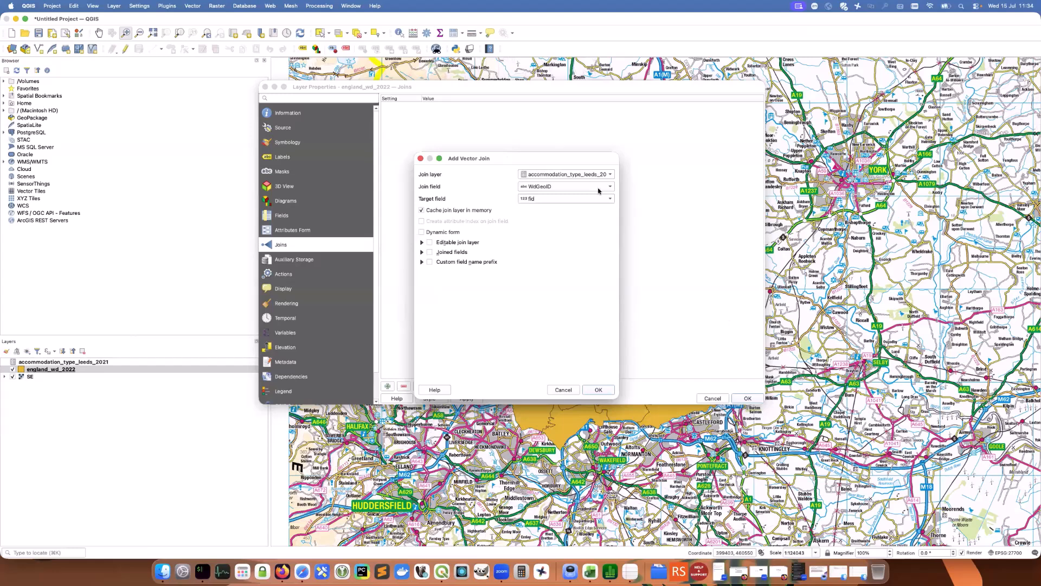
{"action": "left_click_drag", "start_coordinate": [618, 217], "coordinate": [817, 223]}
{"action": "left_click_drag", "start_coordinate": [496, 159], "coordinate": [409, 162]}
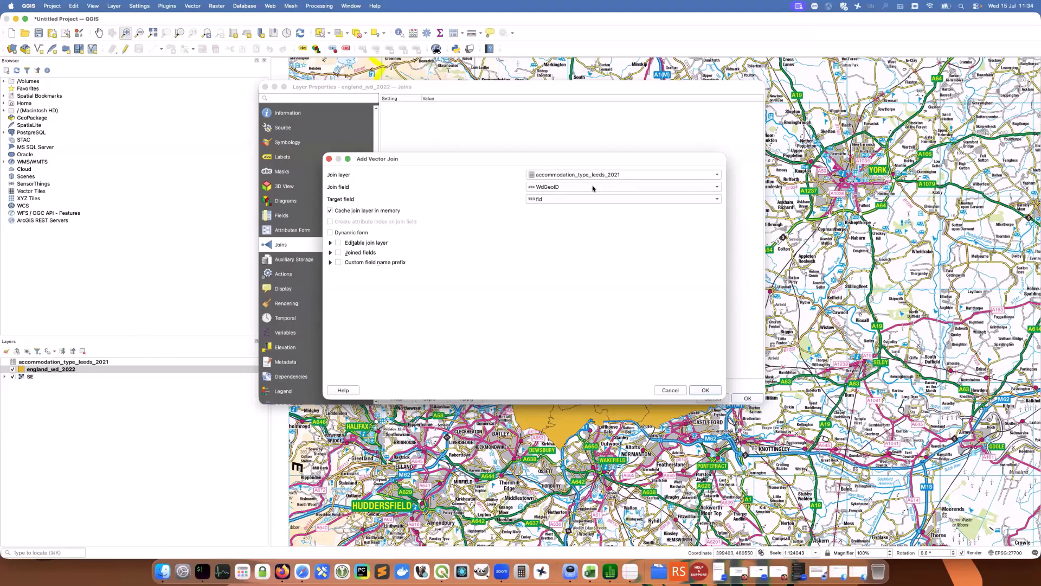
{"action": "left_click", "coordinate": [676, 189]}
{"action": "left_click", "coordinate": [663, 188]}
{"action": "left_click", "coordinate": [705, 201]}
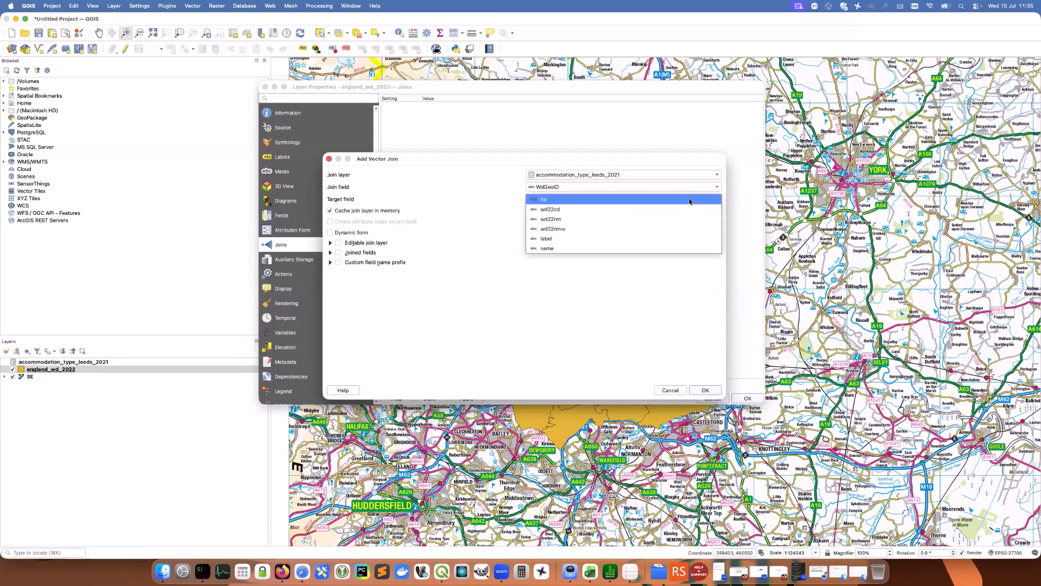
{"action": "left_click", "coordinate": [549, 210]}
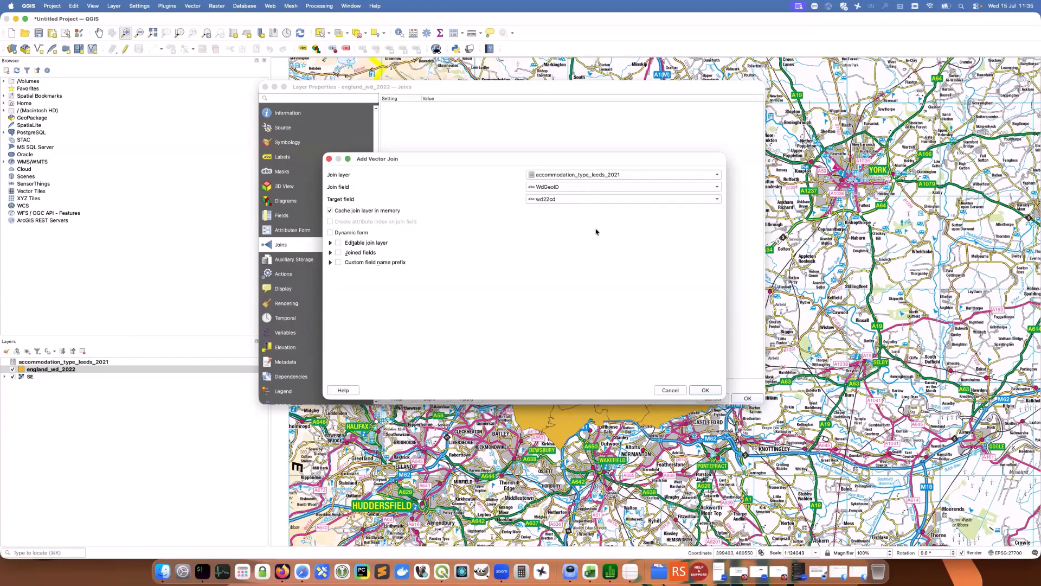
{"action": "left_click", "coordinate": [704, 391]}
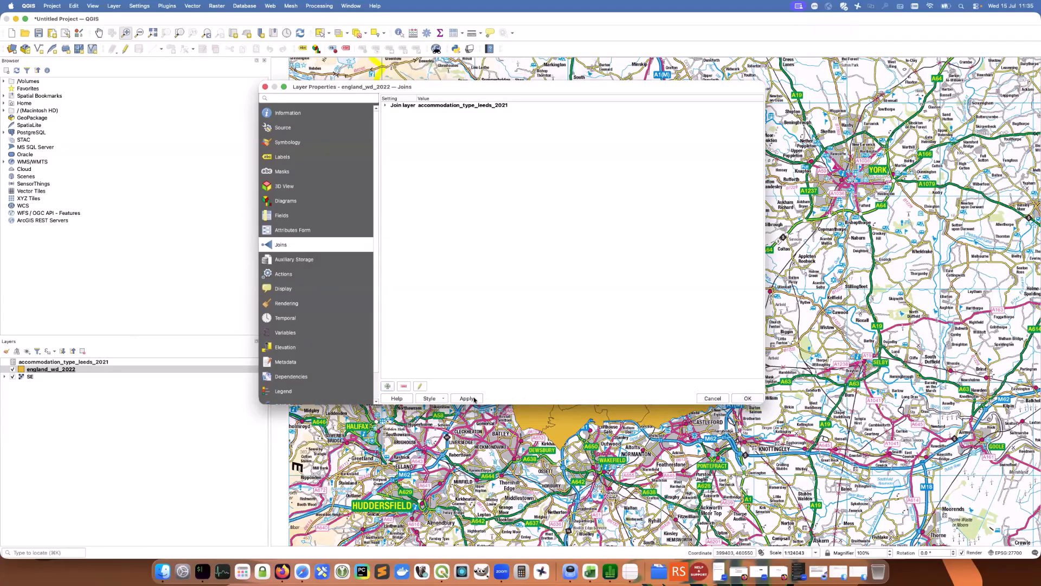
{"action": "left_click", "coordinate": [743, 398]}
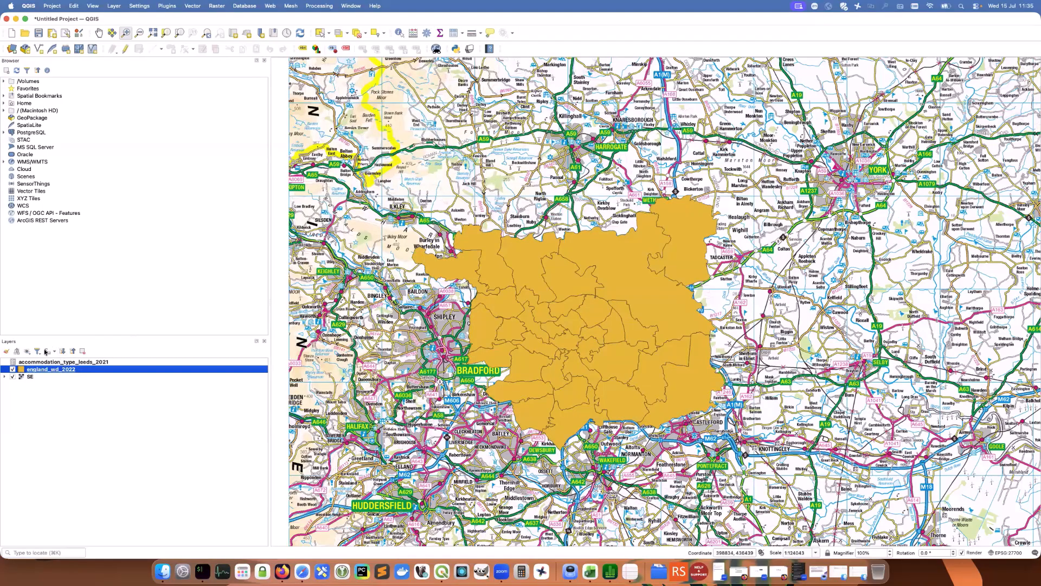
Open the attribute table of england_wd_2022, enlarge it to examine the joined accommodation type columns through to the last one, and close it
{"action": "right_click", "coordinate": [49, 371]}
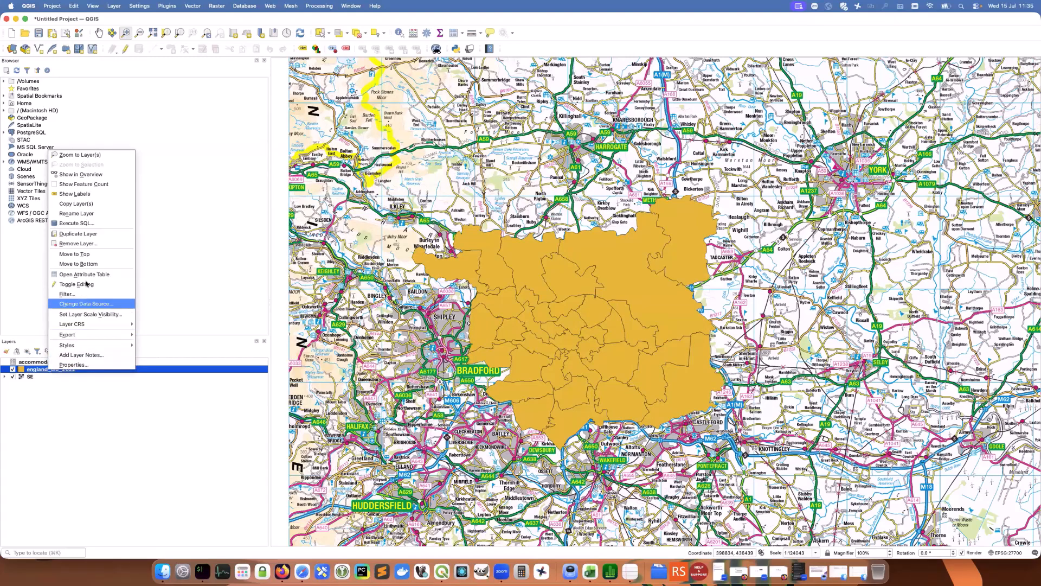
{"action": "left_click", "coordinate": [86, 275]}
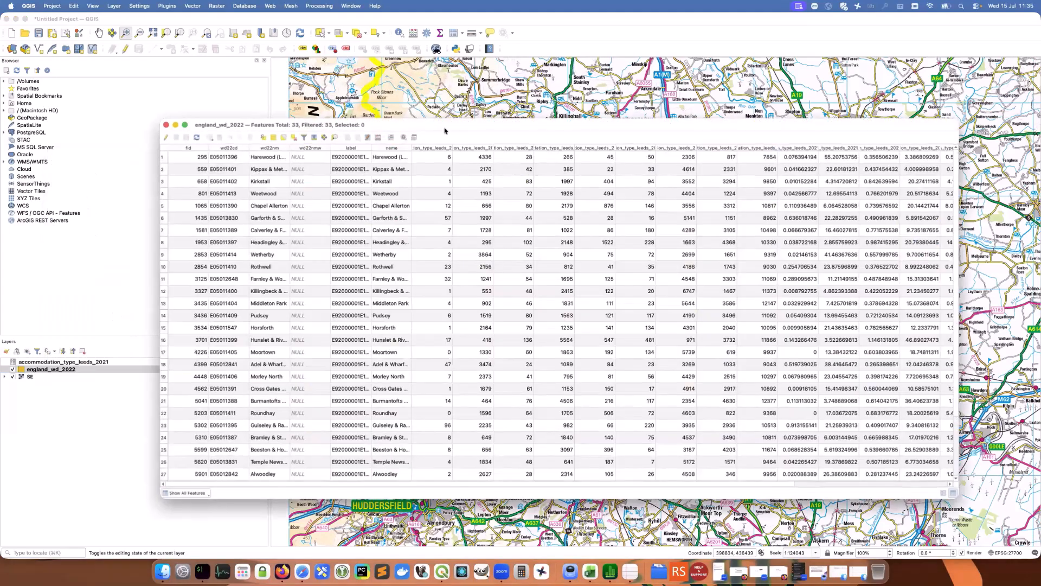
{"action": "left_click_drag", "start_coordinate": [440, 126], "coordinate": [357, 78]}
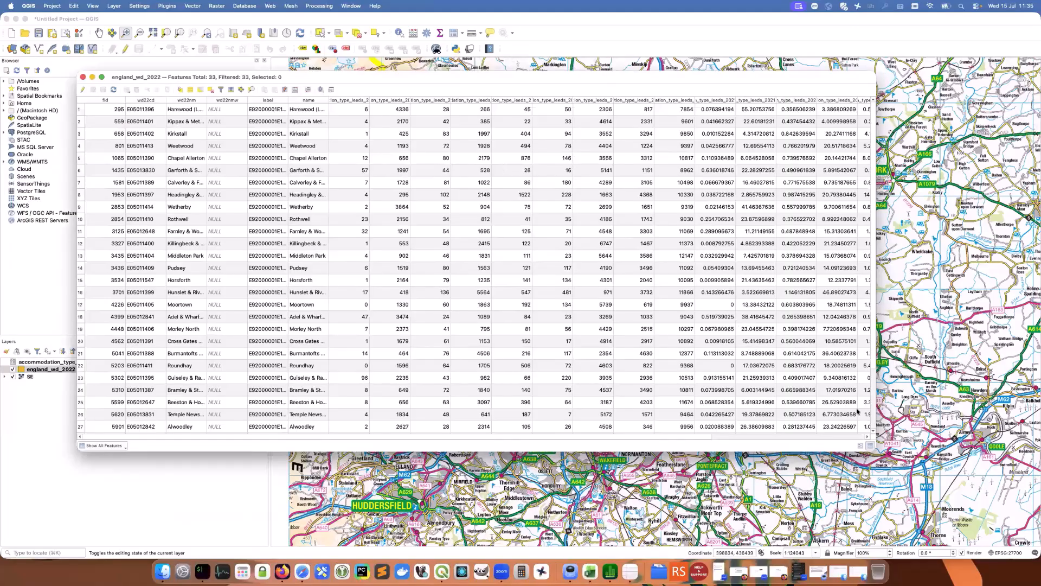
{"action": "left_click_drag", "start_coordinate": [874, 448], "coordinate": [1010, 508]}
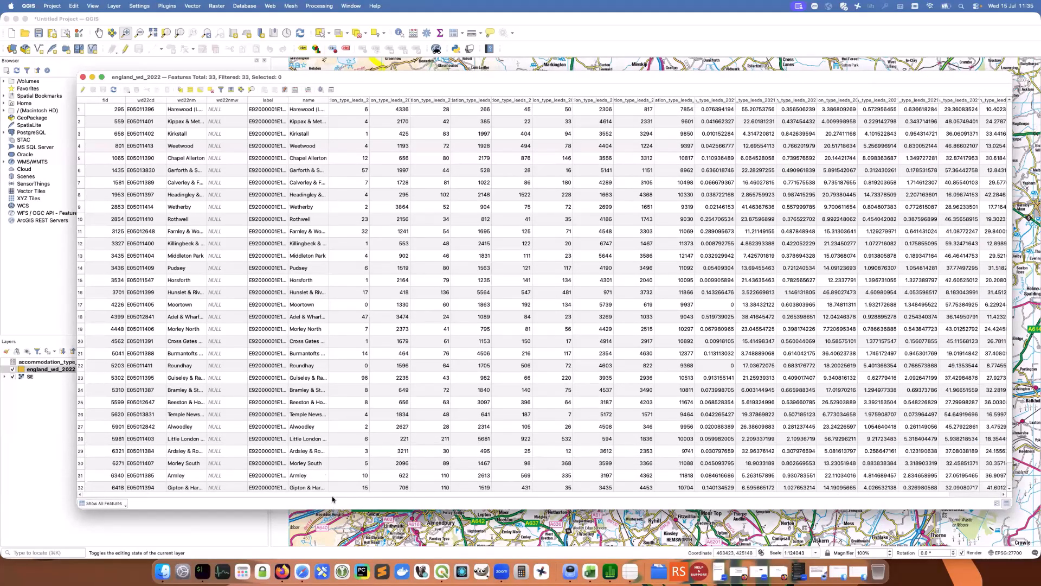
{"action": "scroll", "coordinate": [336, 494], "scroll_direction": "right", "scroll_amount": 3}
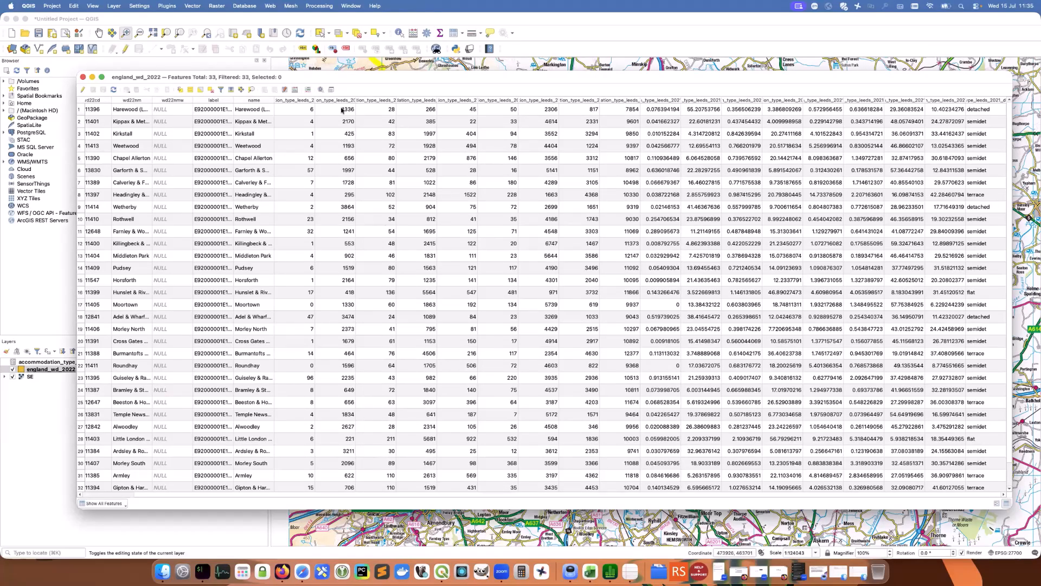
{"action": "left_click_drag", "start_coordinate": [1009, 145], "coordinate": [1010, 120]}
{"action": "left_click_drag", "start_coordinate": [952, 81], "coordinate": [928, 93]}
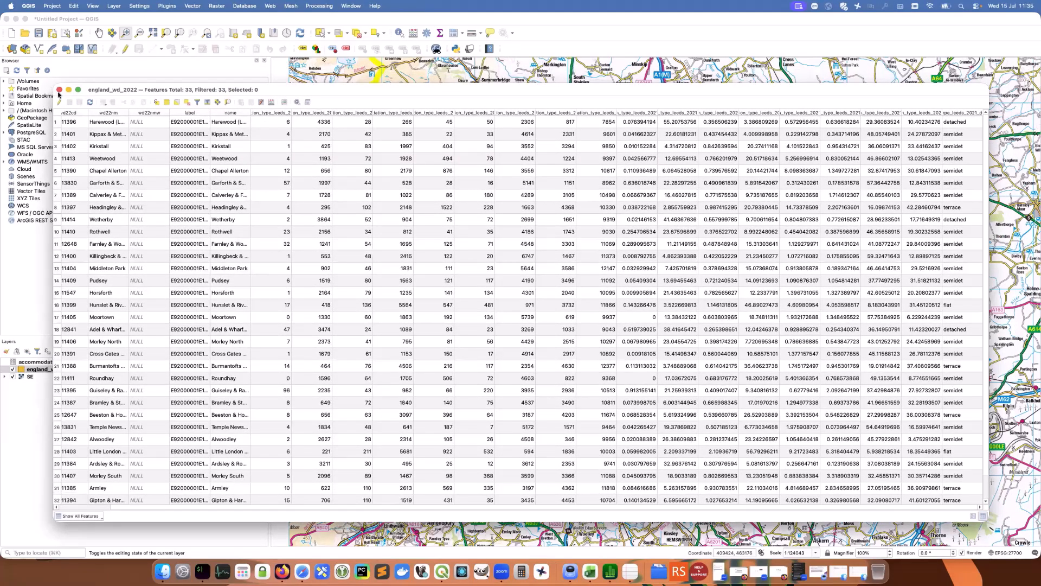
{"action": "left_click", "coordinate": [60, 90]}
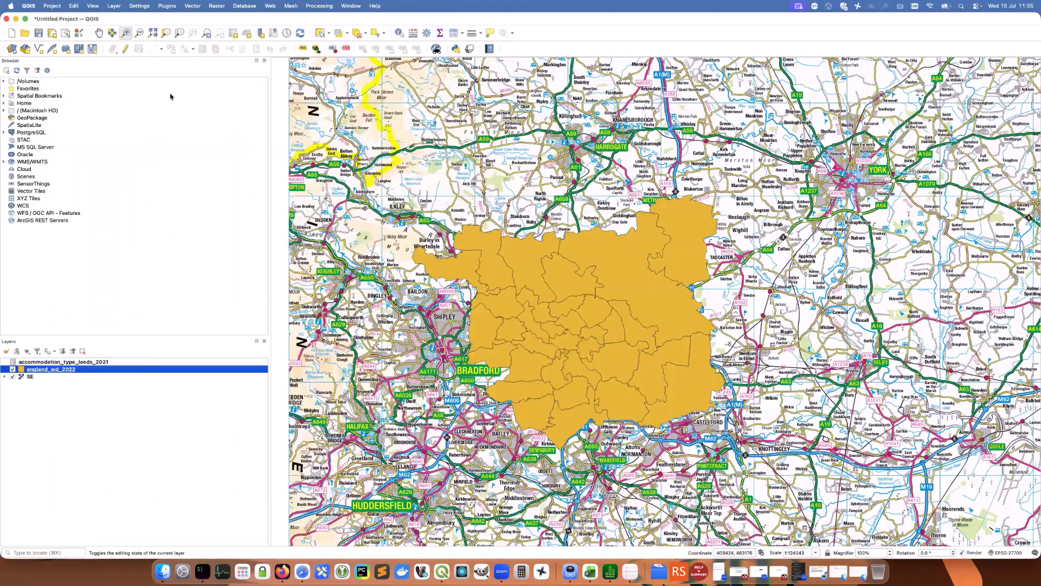
Identify several wards on the map, including Adel & Wharfedale, Harewood, Kippax & Methley, Rothwell and Chapel Allerton, and examine their joined accommodation attributes
{"action": "left_click", "coordinate": [400, 33]}
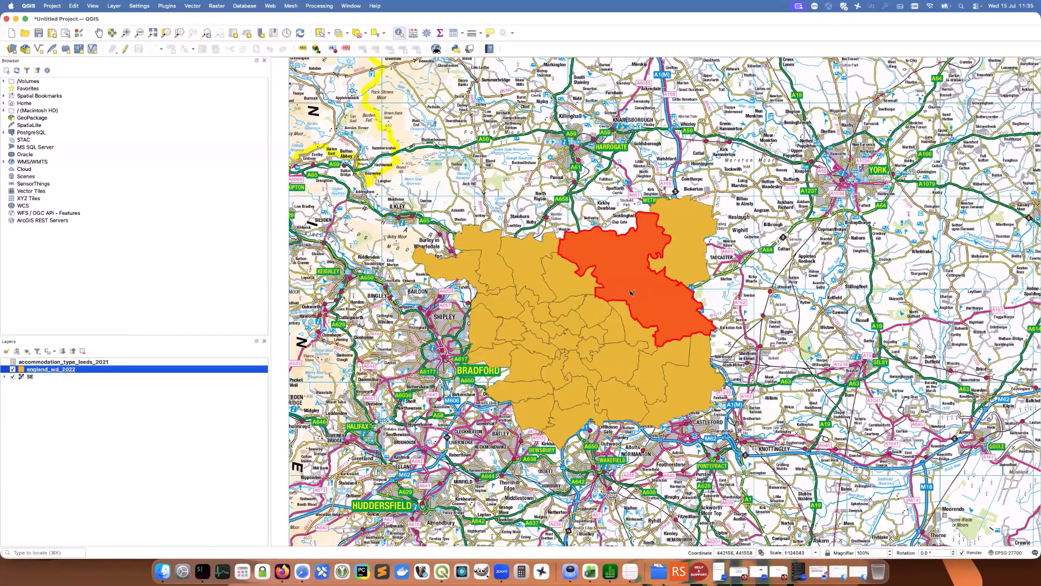
{"action": "left_click", "coordinate": [522, 261]}
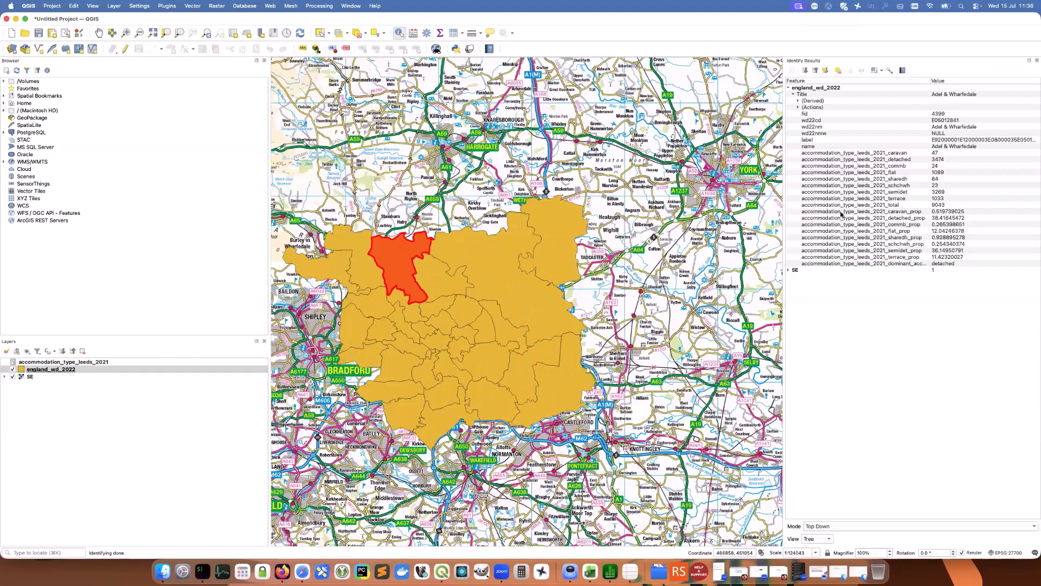
{"action": "left_click_drag", "start_coordinate": [784, 238], "coordinate": [645, 239]}
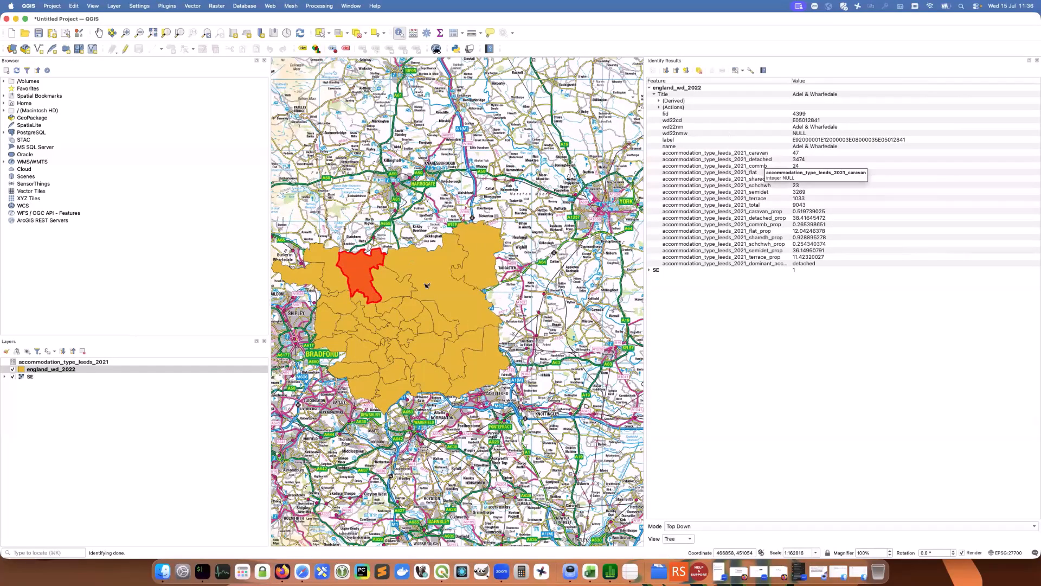
{"action": "left_click", "coordinate": [458, 299]}
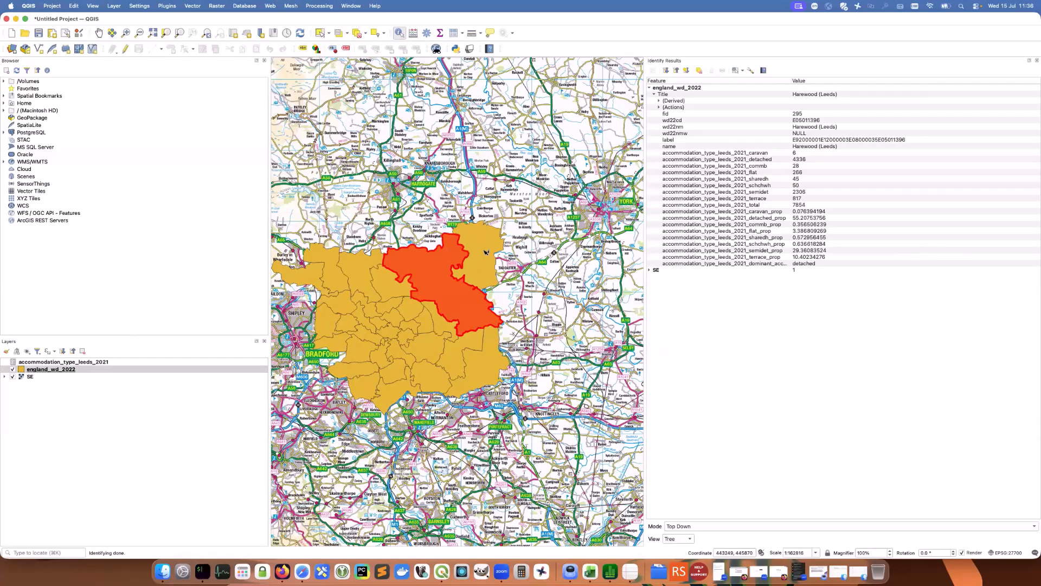
{"action": "left_click", "coordinate": [486, 253]}
{"action": "left_click", "coordinate": [486, 362]}
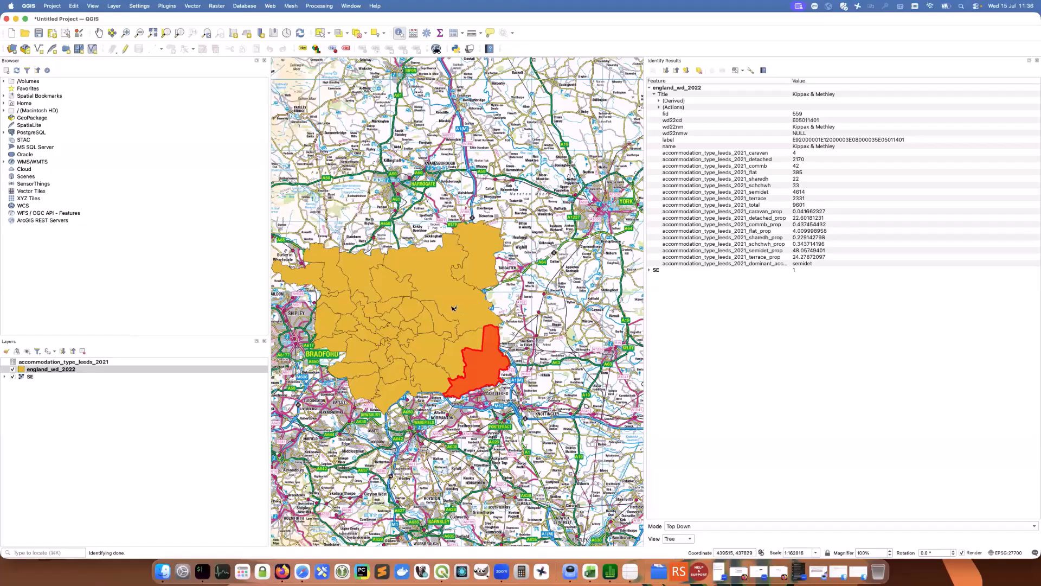
{"action": "left_click", "coordinate": [446, 322]}
{"action": "left_click", "coordinate": [426, 343]}
{"action": "left_click", "coordinate": [431, 375]}
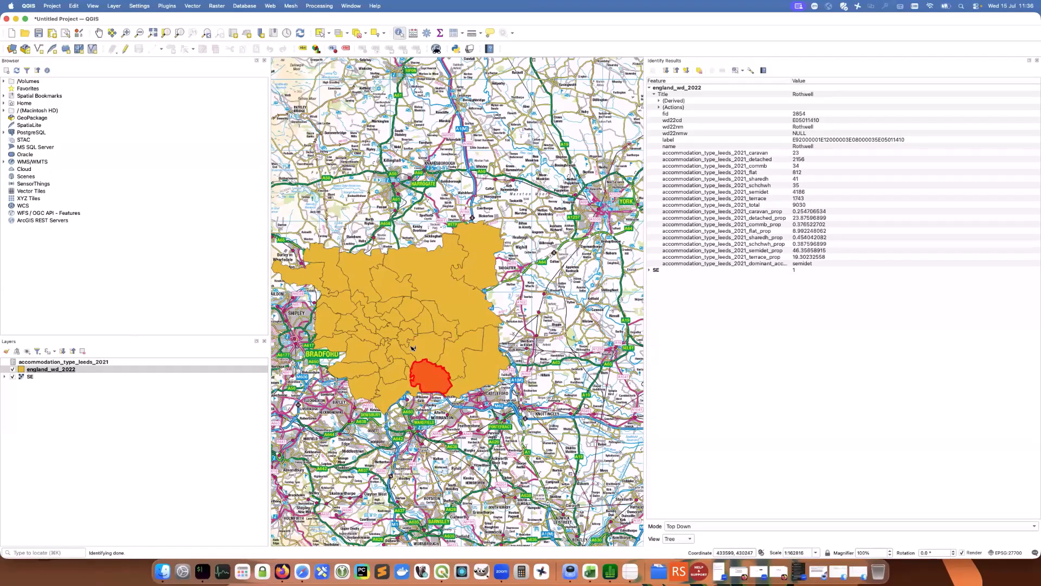
{"action": "left_click", "coordinate": [391, 318]}
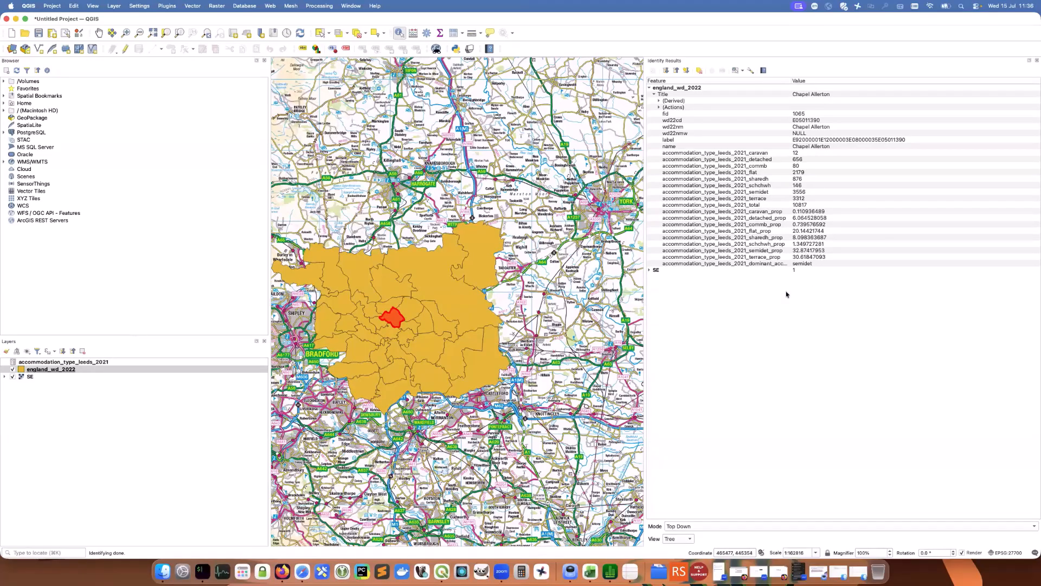
Switch to the slides PDF in Preview and go to the slide "Consideration of choropleth mapping choices"
{"action": "left_click", "coordinate": [819, 571]}
{"action": "scroll", "coordinate": [836, 356], "scroll_direction": "down", "scroll_amount": 8}
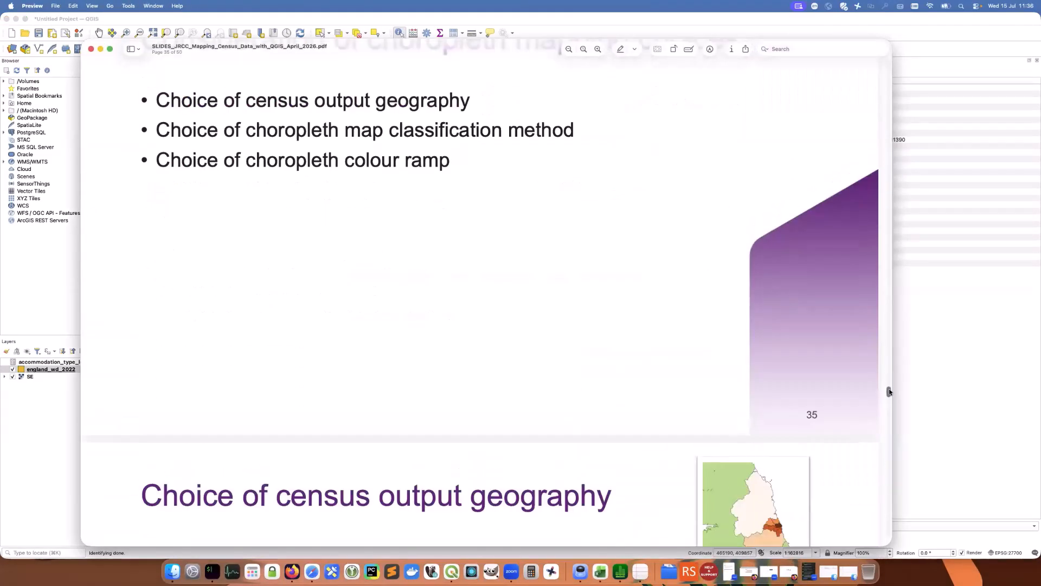
{"action": "scroll", "coordinate": [836, 356], "scroll_direction": "up", "scroll_amount": 4}
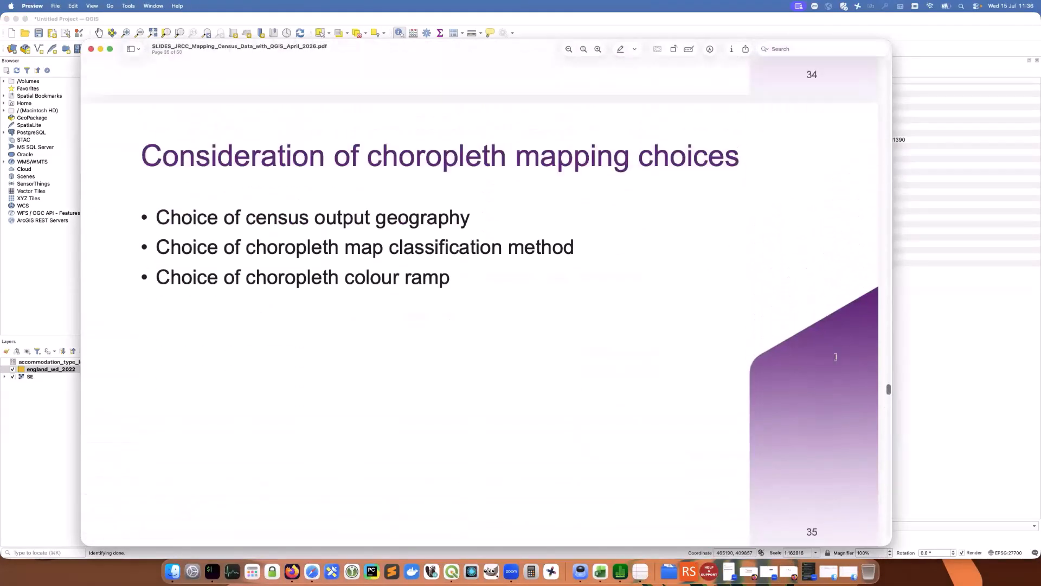
Minimise the QGIS and Finder windows and show the slides PDF in full screen
{"action": "left_click", "coordinate": [100, 49]}
{"action": "left_click", "coordinate": [16, 18]}
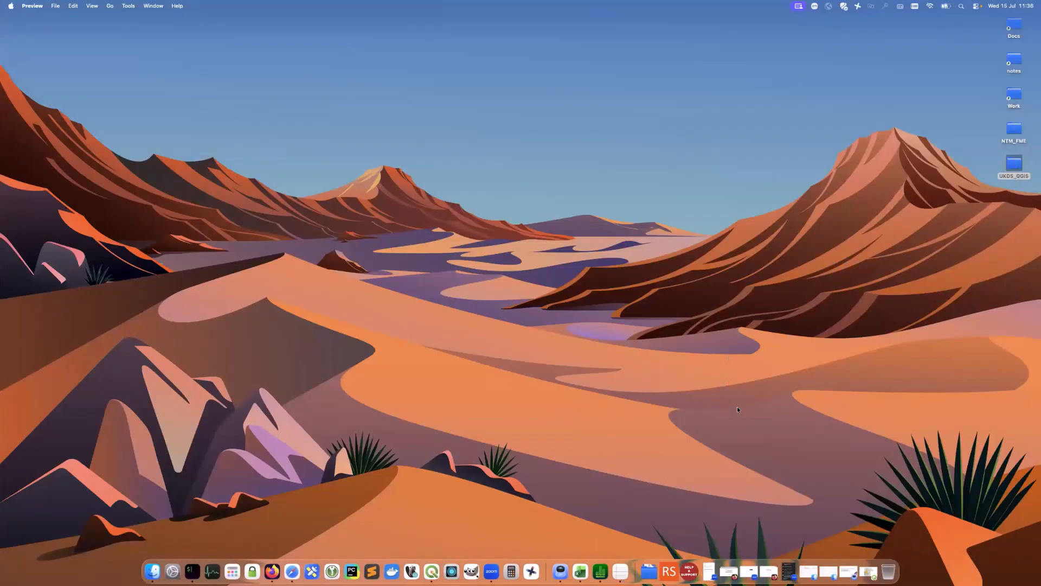
{"action": "left_click", "coordinate": [819, 569]}
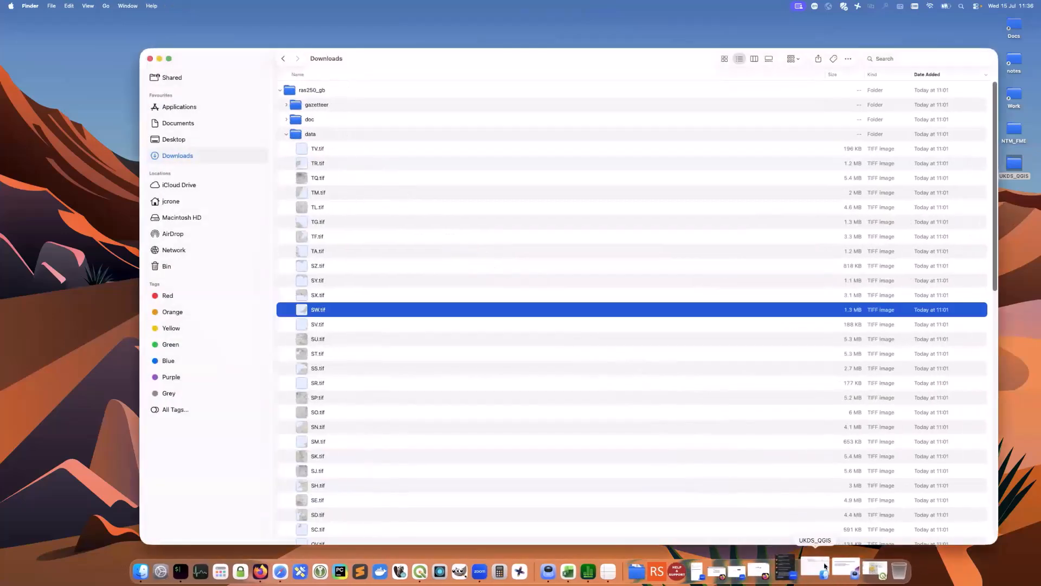
{"action": "left_click", "coordinate": [159, 58]}
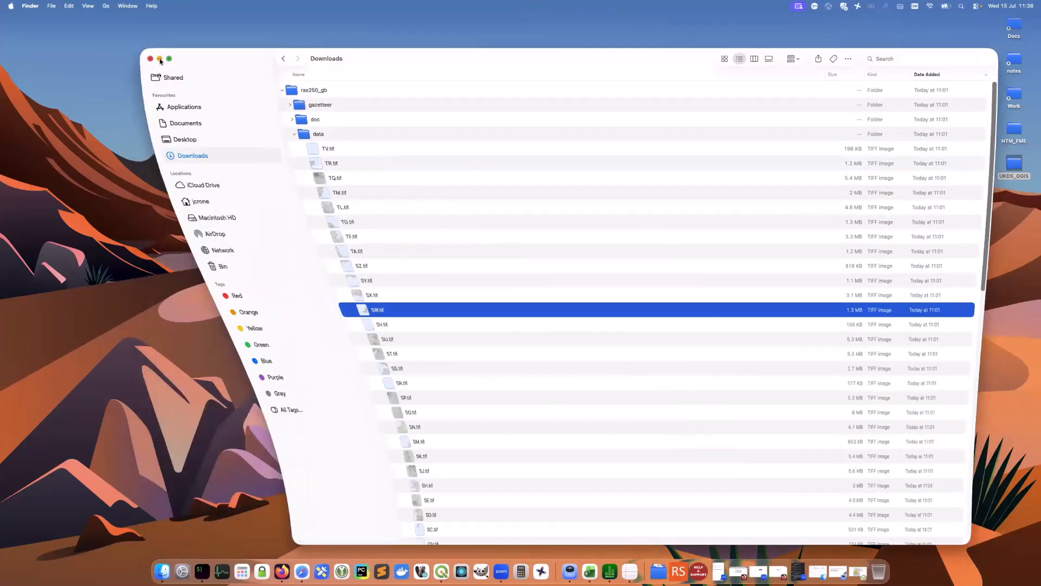
{"action": "left_click", "coordinate": [828, 570]}
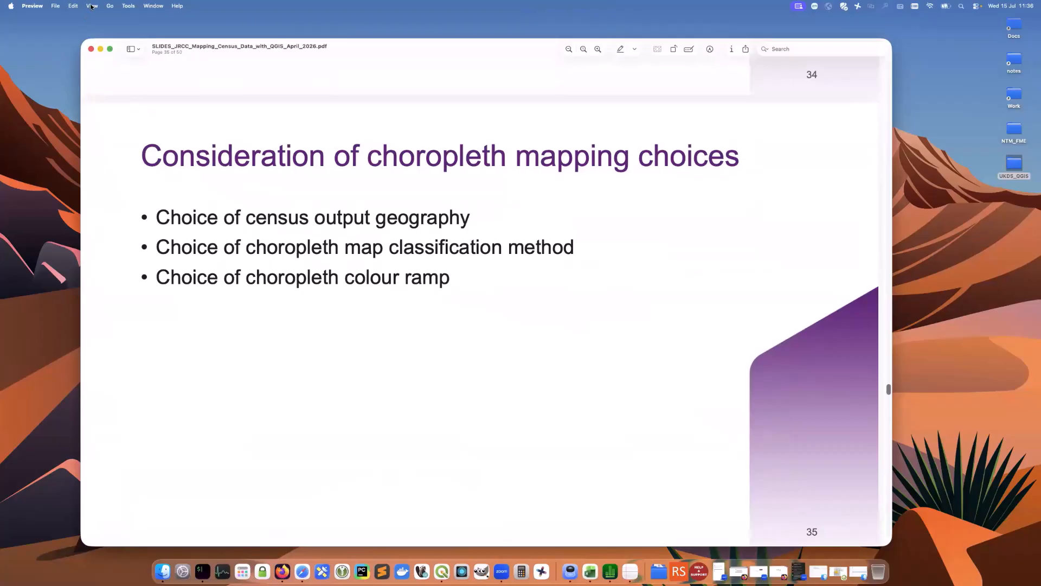
{"action": "left_click", "coordinate": [91, 6]}
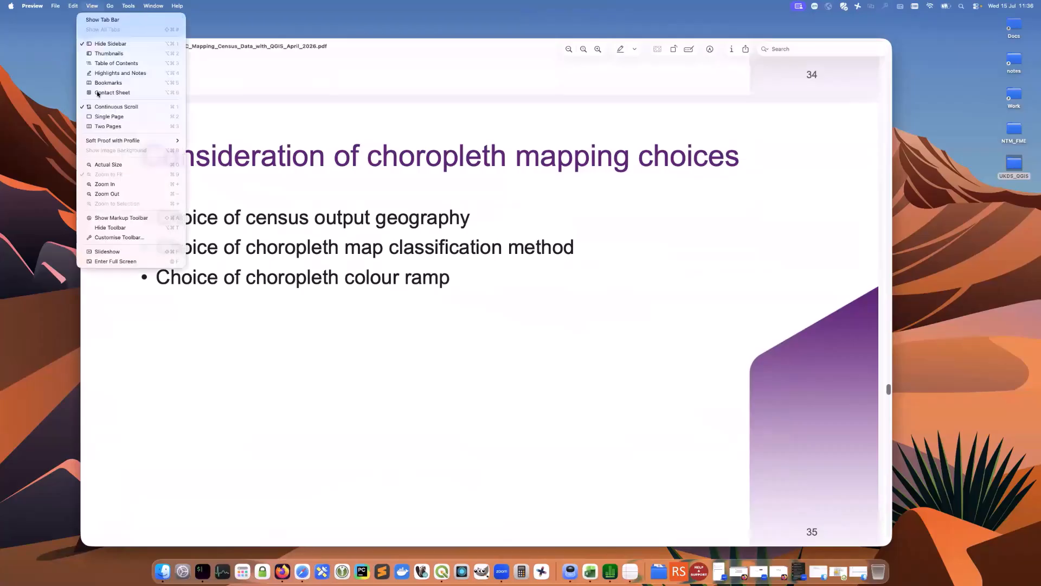
{"action": "left_click", "coordinate": [109, 261]}
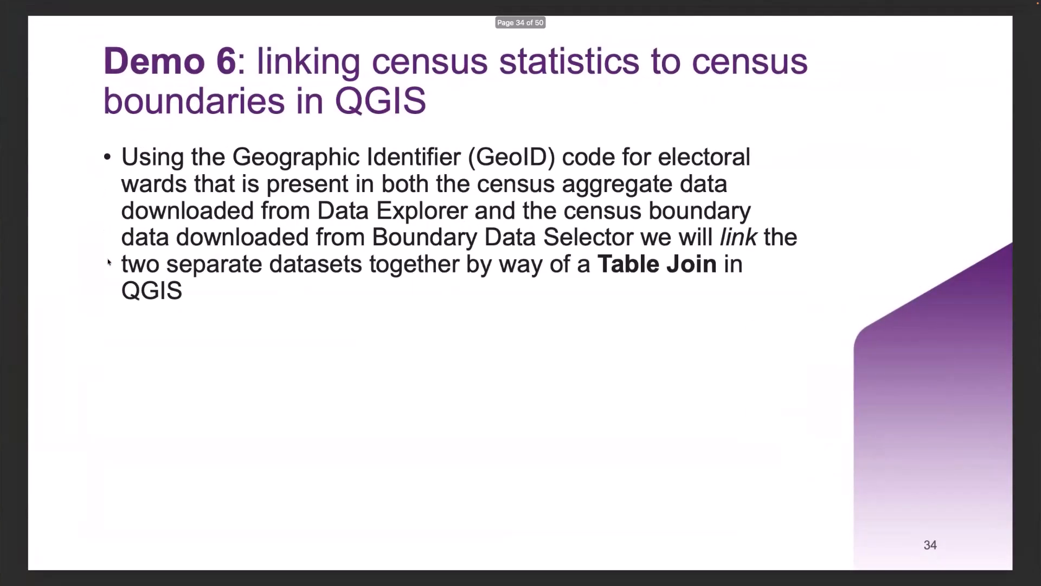
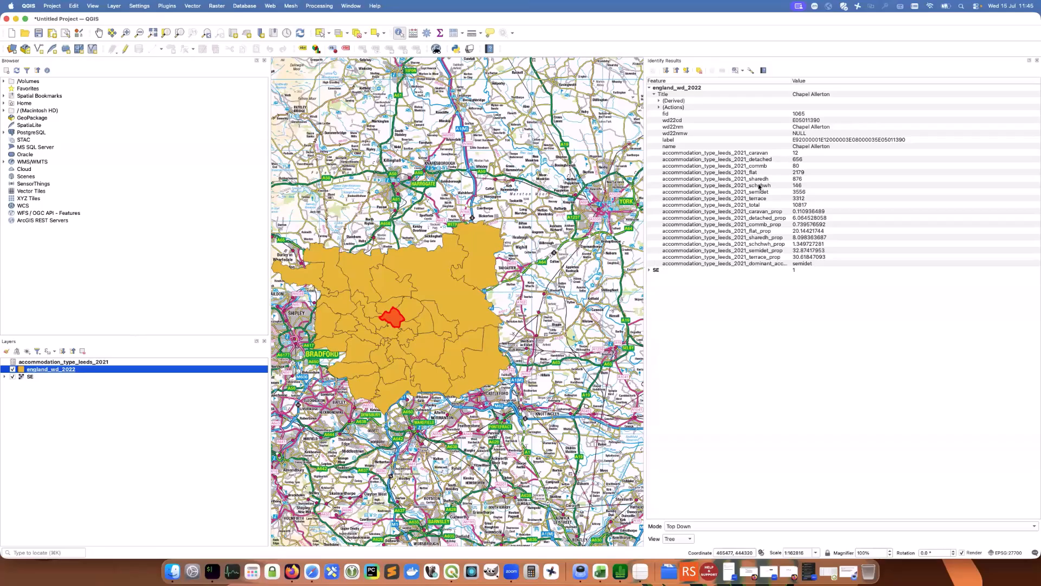
Open the symbology properties of the england_wd_2022 layer and reposition the dialog over the map
{"action": "left_click", "coordinate": [802, 265]}
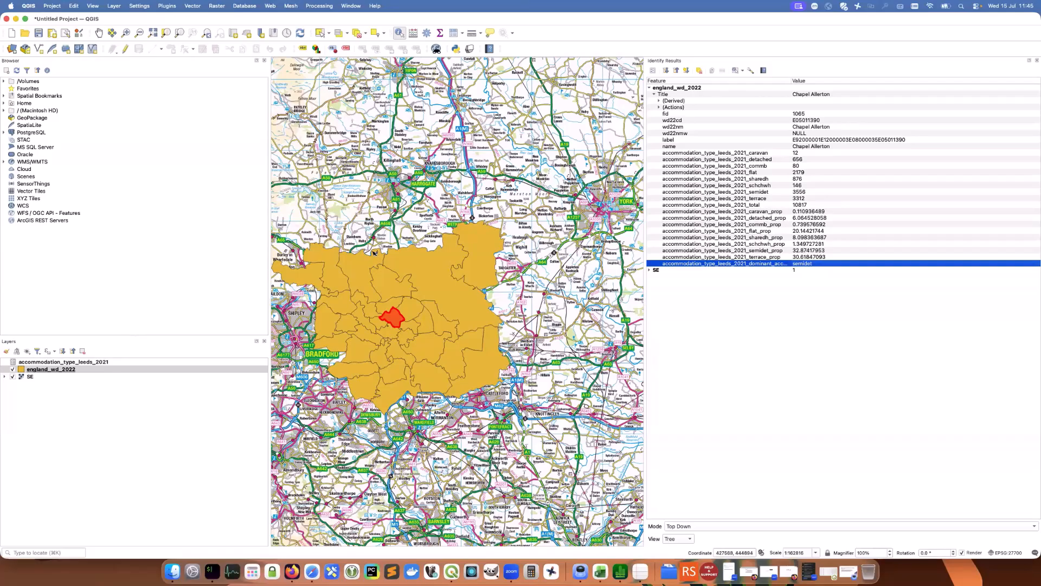
{"action": "left_click", "coordinate": [63, 372]}
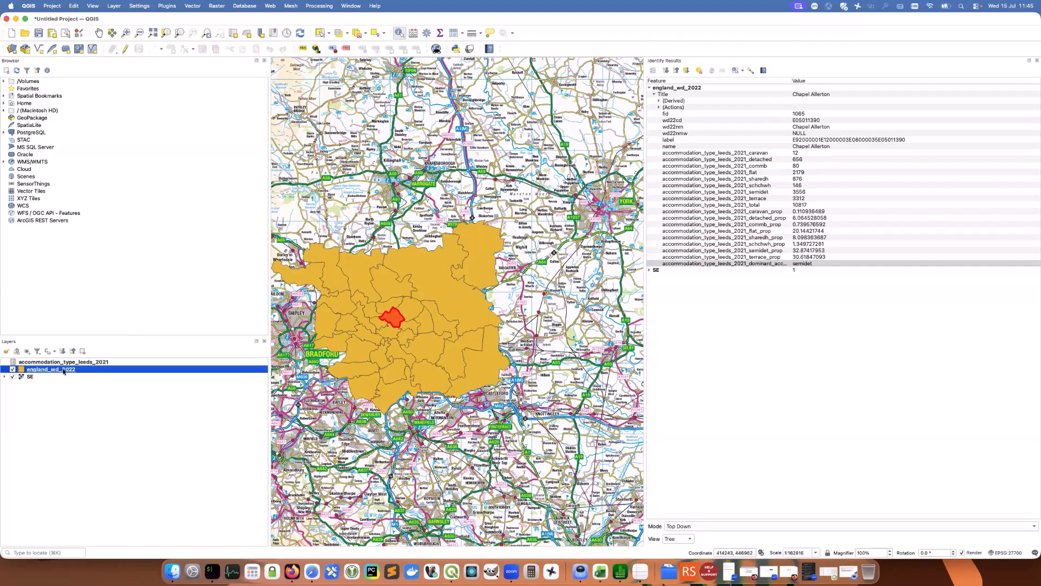
{"action": "right_click", "coordinate": [63, 372]}
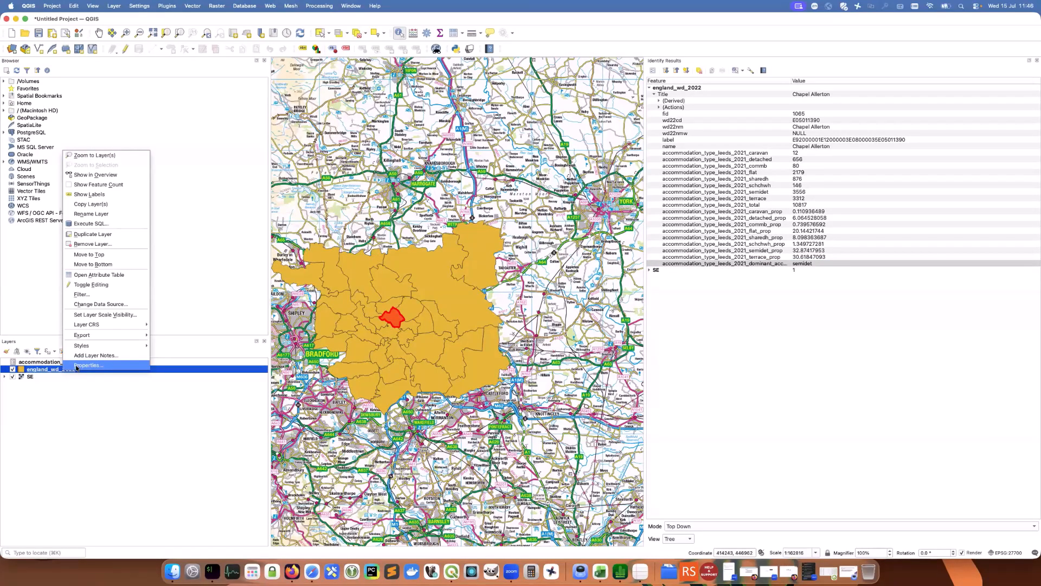
{"action": "left_click", "coordinate": [78, 366]}
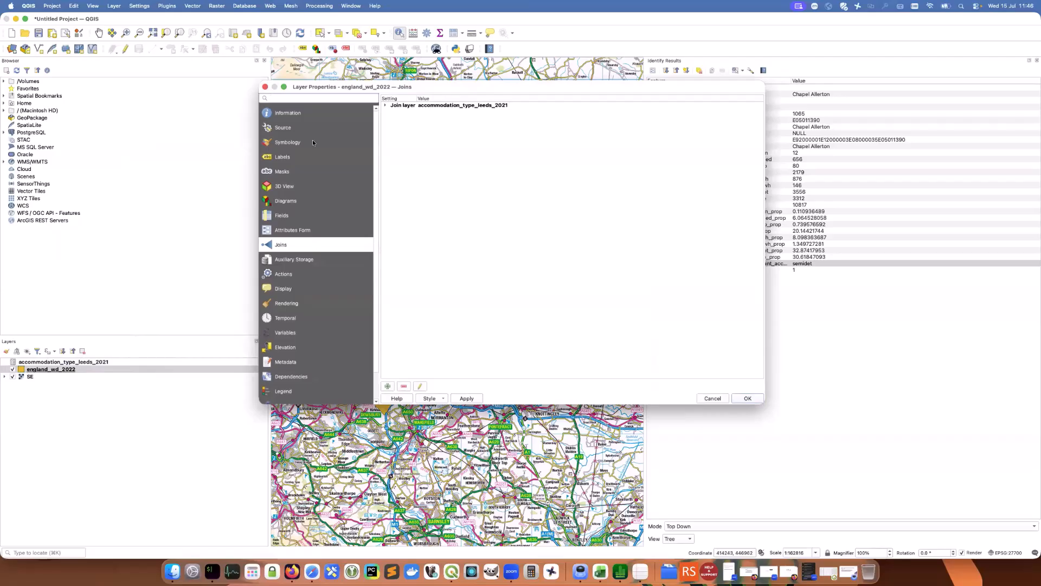
{"action": "left_click", "coordinate": [288, 142]}
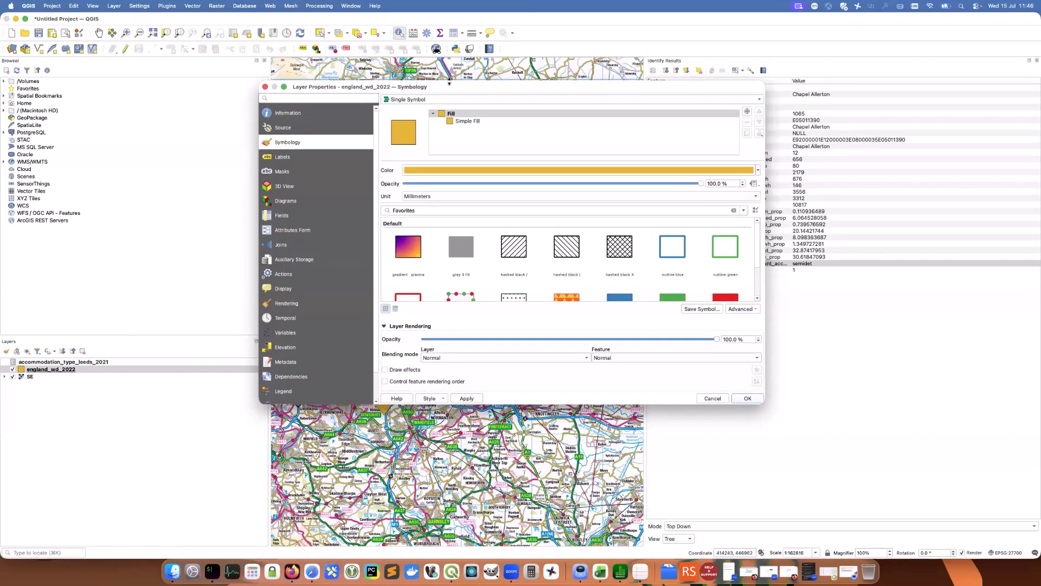
{"action": "left_click_drag", "start_coordinate": [441, 87], "coordinate": [466, 146]}
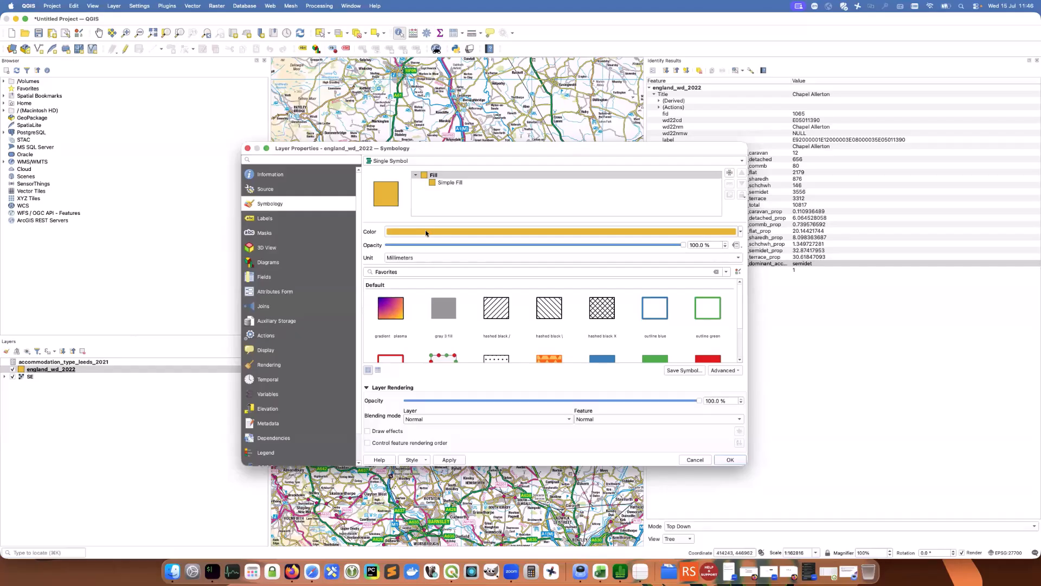
{"action": "left_click_drag", "start_coordinate": [428, 150], "coordinate": [514, 366]}
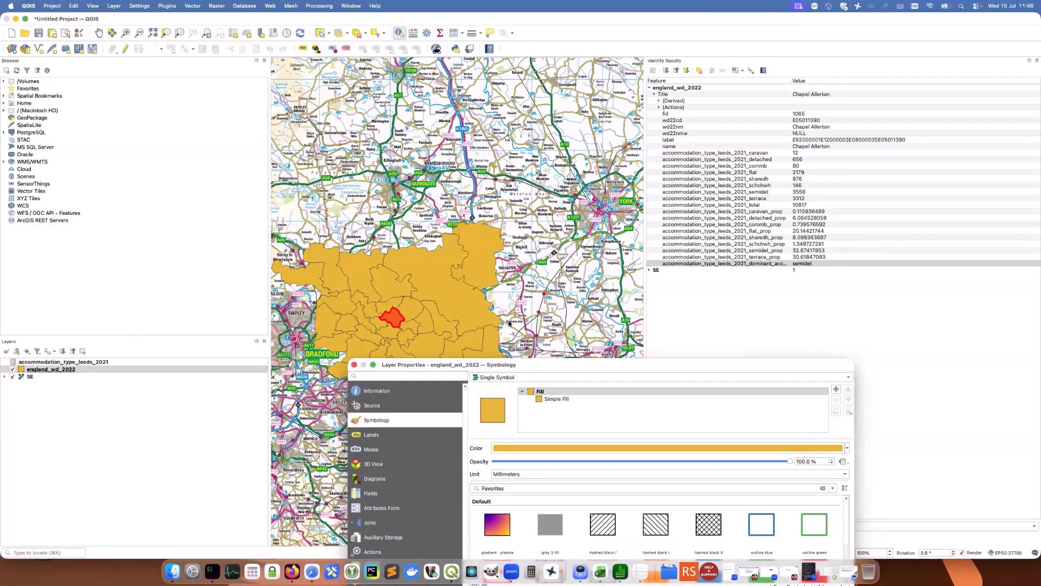
{"action": "left_click_drag", "start_coordinate": [528, 366], "coordinate": [363, 111]}
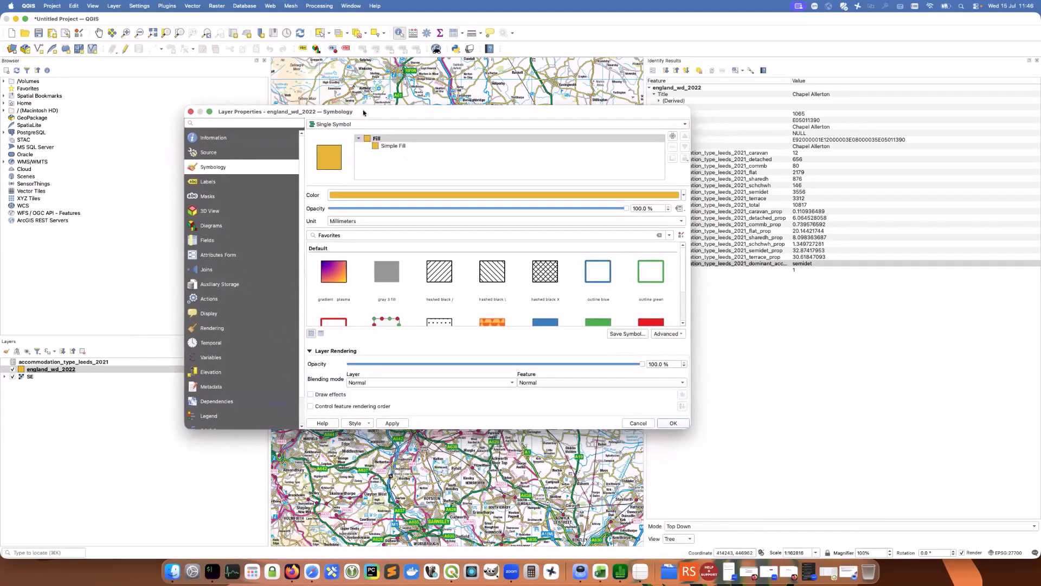
Style the wards as Categorized by accommodation_type_leeds_2021_dominant_acc_type and classify the values
{"action": "left_click", "coordinate": [366, 125]}
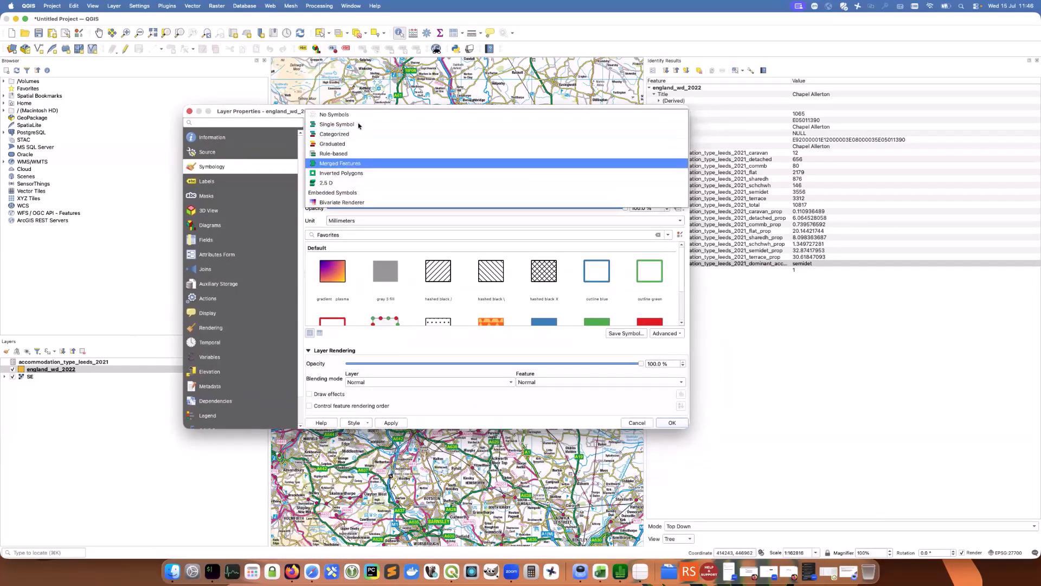
{"action": "left_click", "coordinate": [348, 134]}
{"action": "left_click_drag", "start_coordinate": [379, 113], "coordinate": [320, 101]}
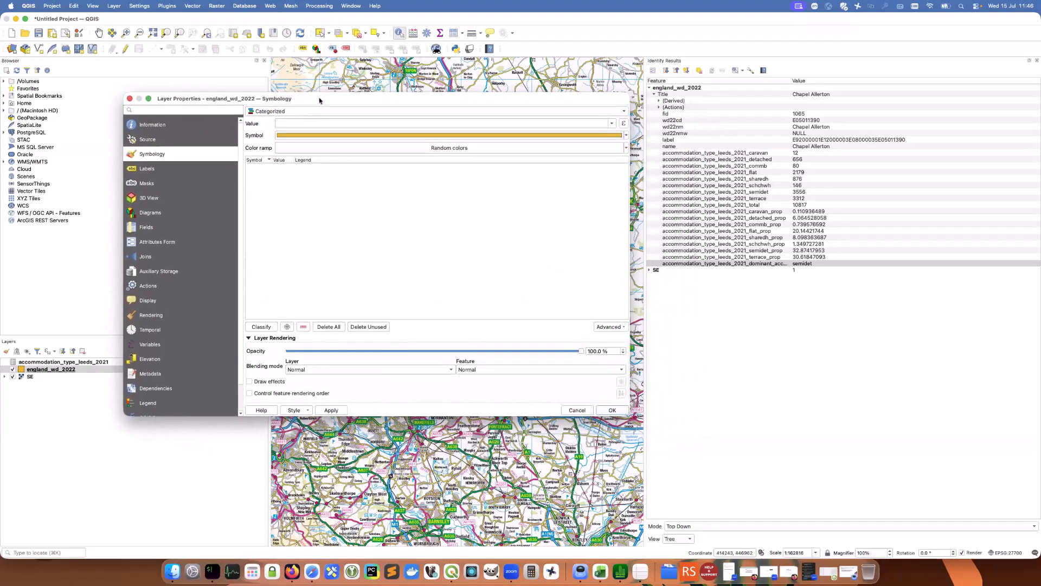
{"action": "left_click", "coordinate": [611, 124]}
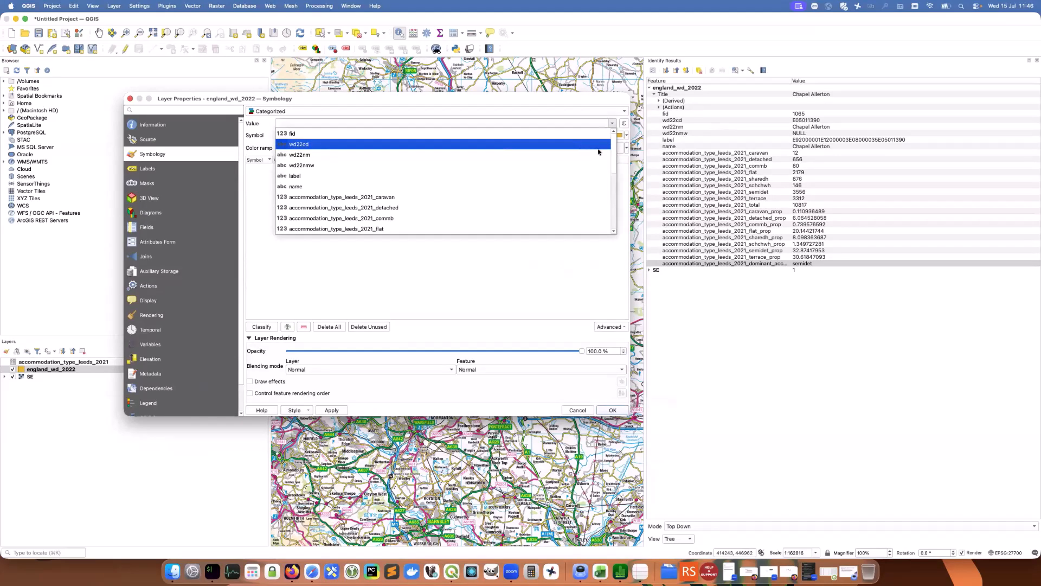
{"action": "scroll", "coordinate": [608, 165], "scroll_direction": "down", "scroll_amount": 5}
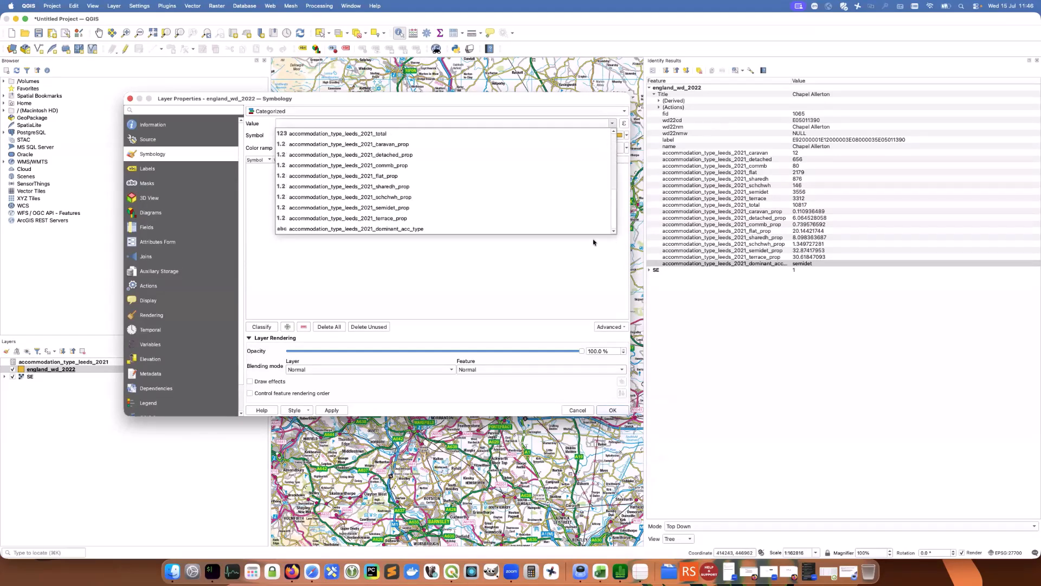
{"action": "left_click", "coordinate": [403, 230]}
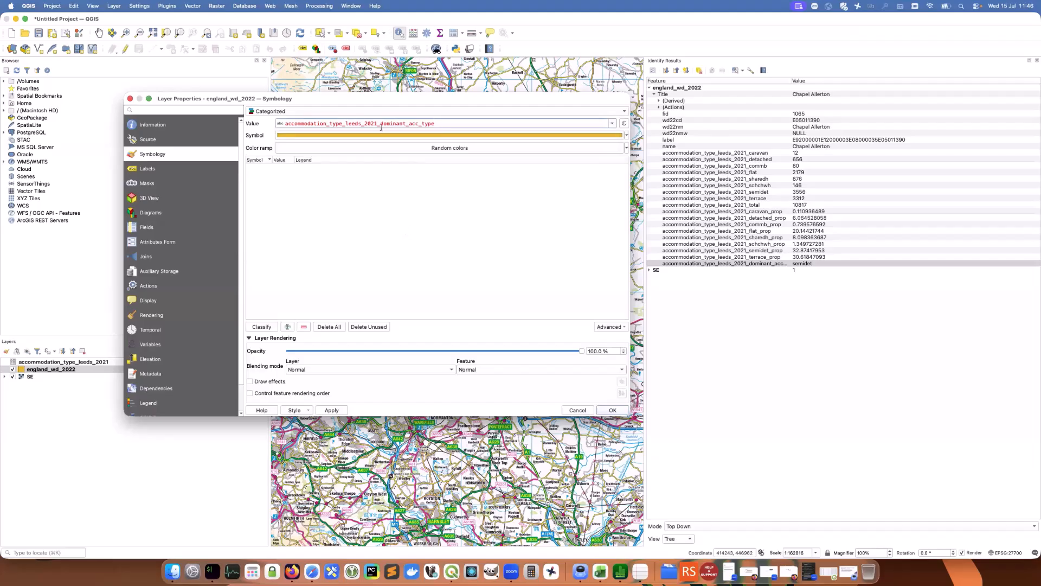
{"action": "left_click_drag", "start_coordinate": [376, 106], "coordinate": [396, 137]}
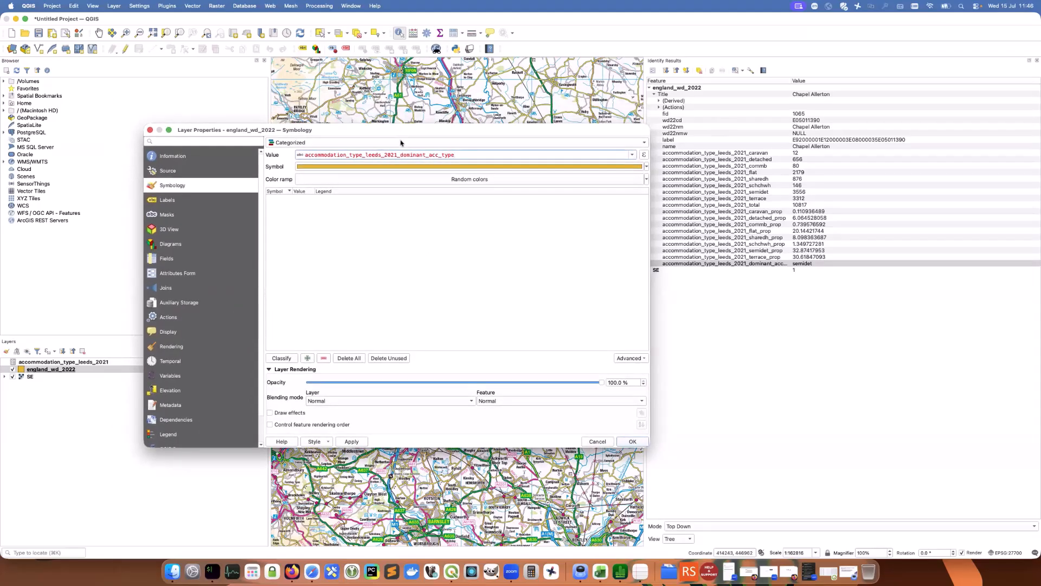
{"action": "left_click", "coordinate": [286, 357]}
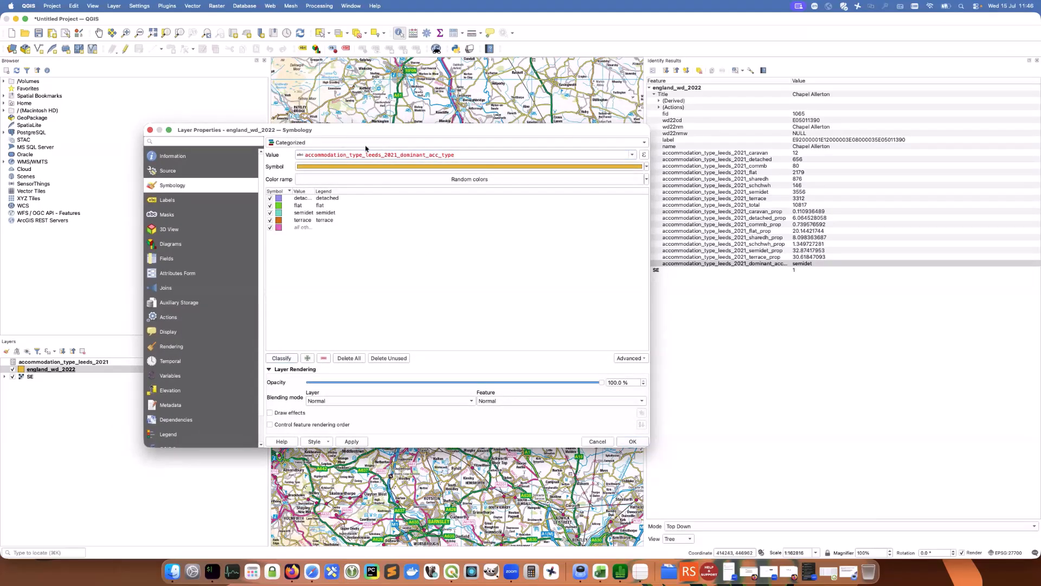
Widen the Value column in the class list so the full category names can be read
{"action": "left_click_drag", "start_coordinate": [370, 130], "coordinate": [360, 156]}
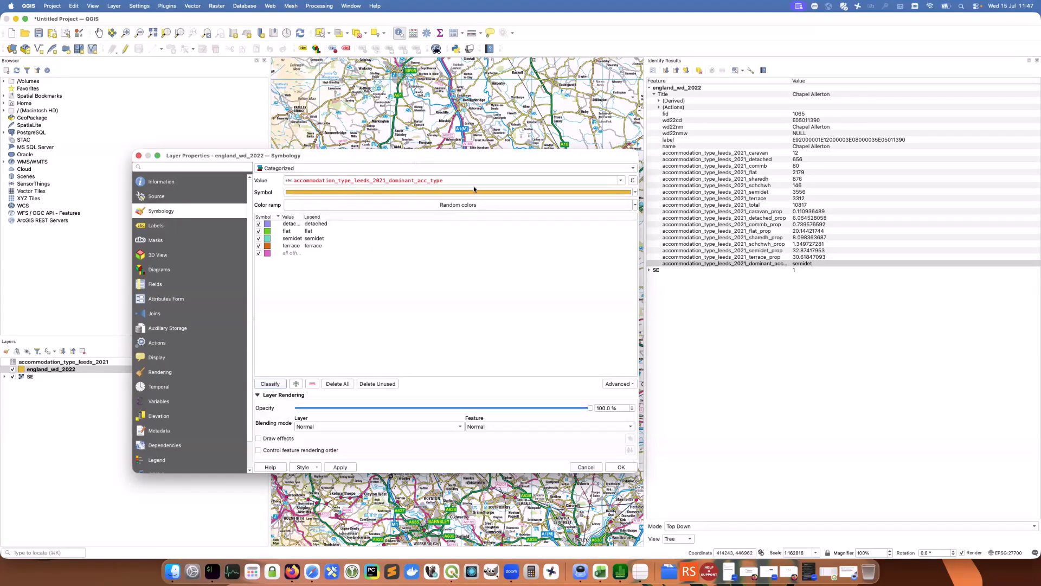
{"action": "left_click_drag", "start_coordinate": [415, 157], "coordinate": [662, 324]}
{"action": "left_click_drag", "start_coordinate": [553, 200], "coordinate": [445, 138]}
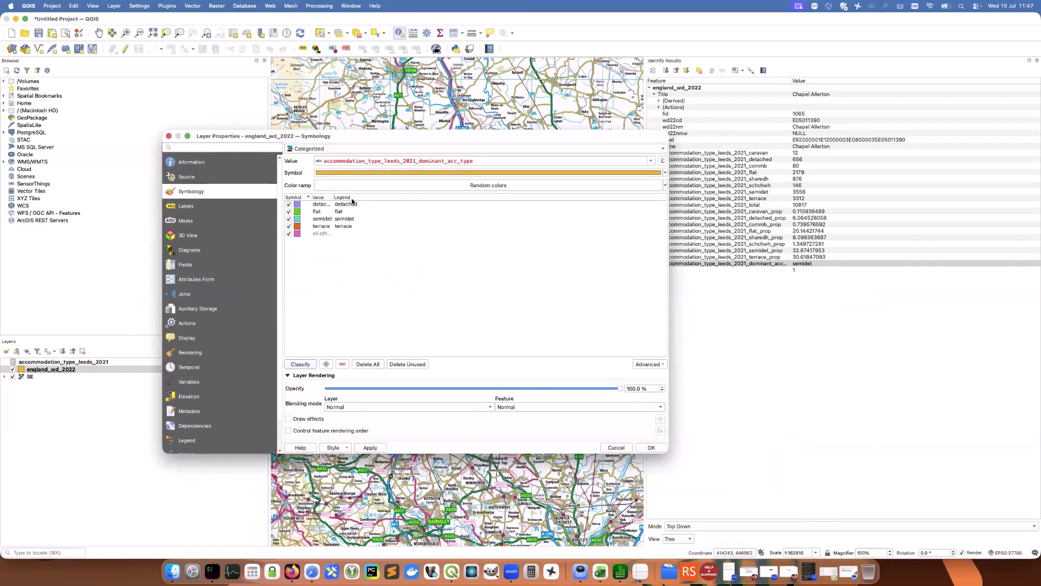
{"action": "left_click_drag", "start_coordinate": [336, 197], "coordinate": [377, 198]}
{"action": "left_click_drag", "start_coordinate": [453, 138], "coordinate": [448, 149]}
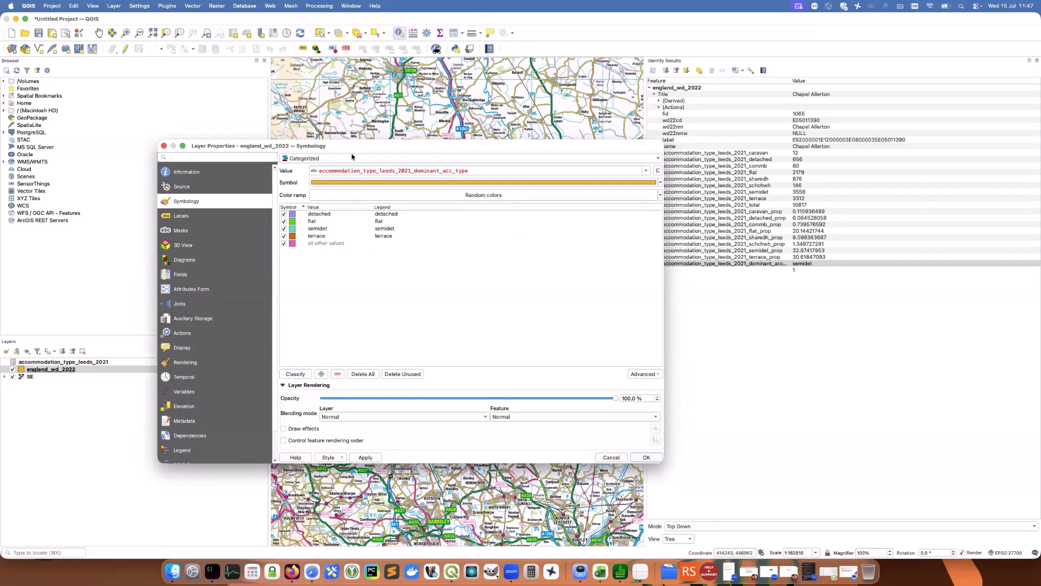
Remove the "all other values" class from the categorized symbology
{"action": "left_click", "coordinate": [321, 245]}
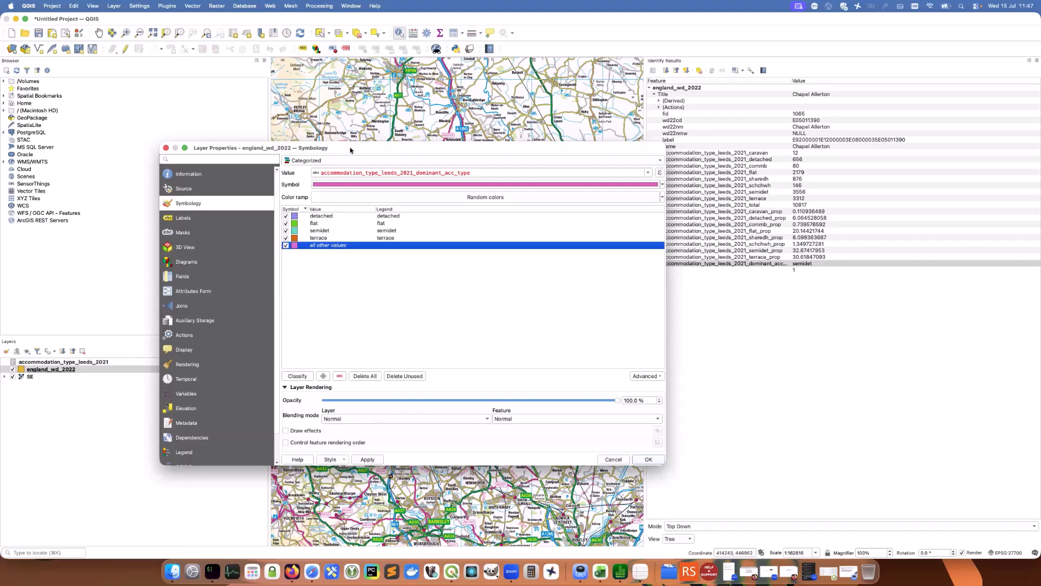
{"action": "left_click_drag", "start_coordinate": [350, 151], "coordinate": [353, 157]}
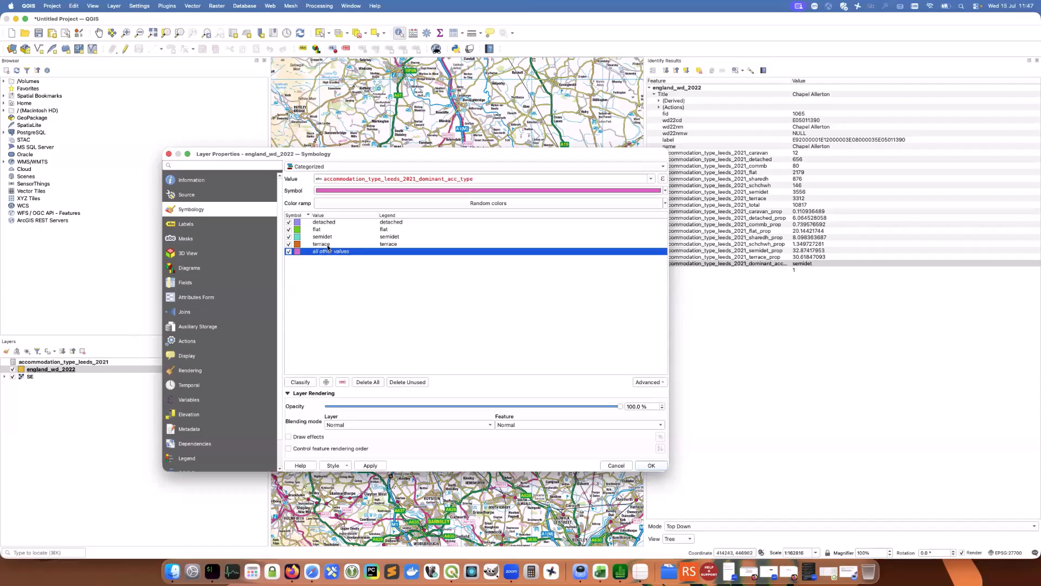
{"action": "left_click", "coordinate": [343, 383]}
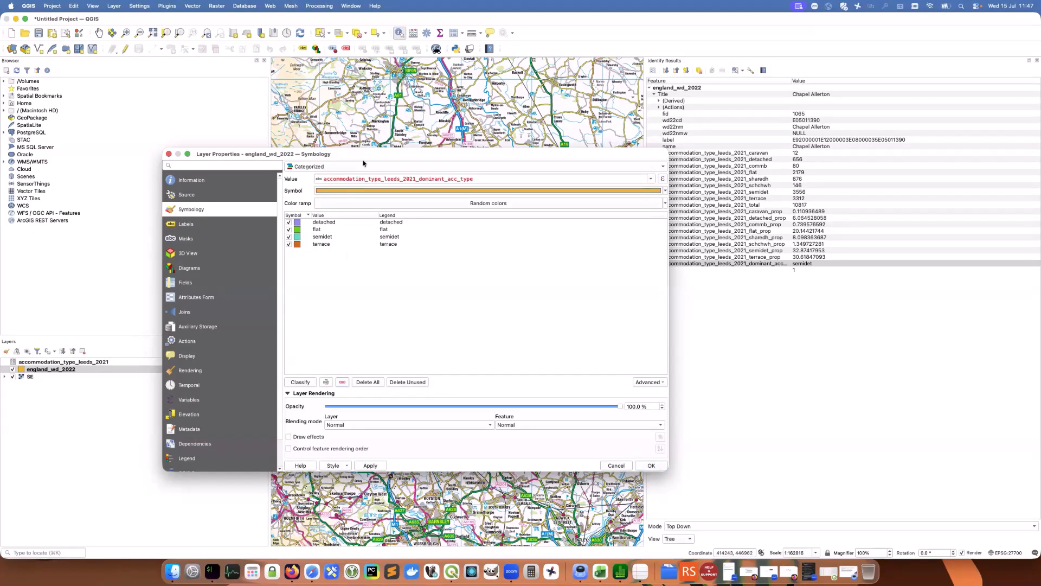
{"action": "left_click_drag", "start_coordinate": [361, 156], "coordinate": [387, 178]}
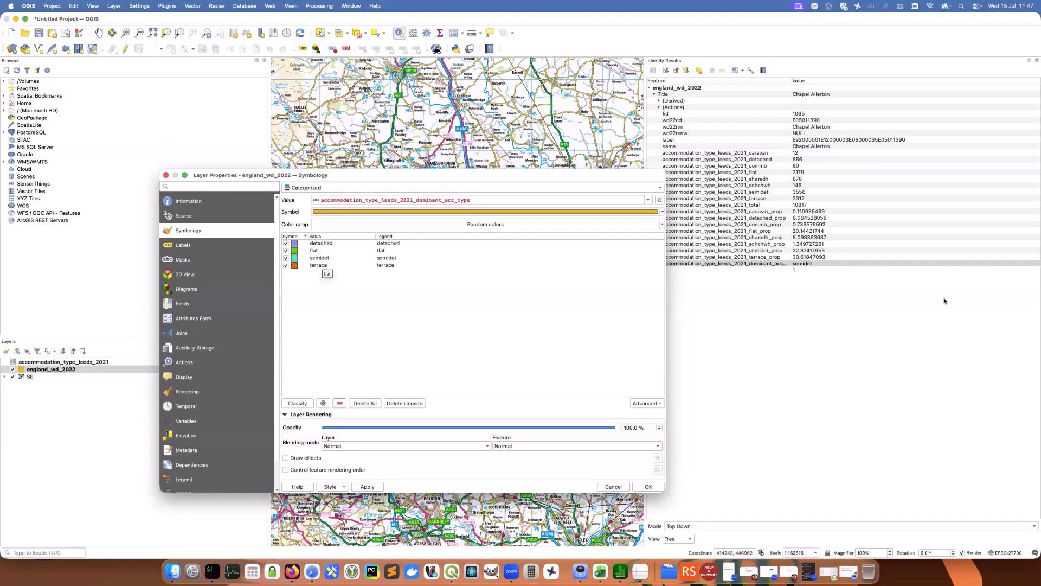
Change the legend label of the detached class to "Detached Houses"
{"action": "double_click", "coordinate": [406, 245]}
{"action": "key", "text": "Return"}
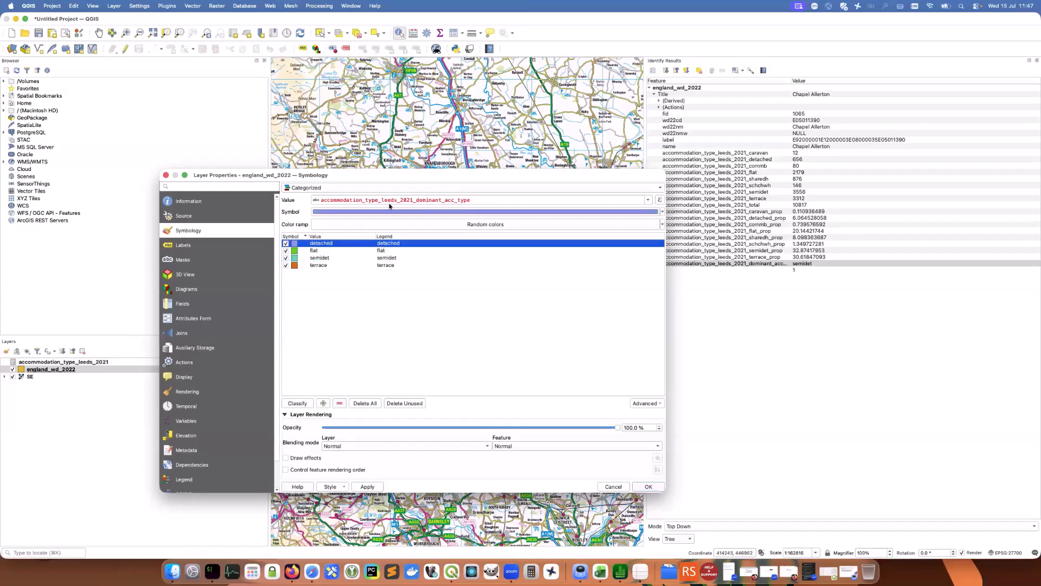
{"action": "double_click", "coordinate": [390, 244]}
{"action": "left_click", "coordinate": [404, 243]}
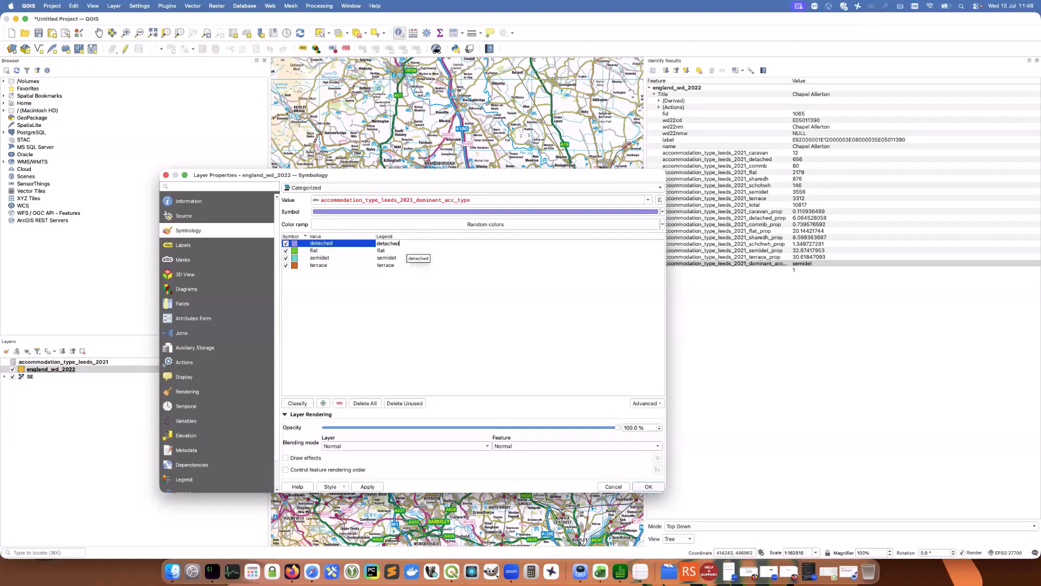
{"action": "key", "text": "BackSpace"}
{"action": "key", "text": "BackSpace"}
{"action": "key", "text": "BackSpace"}
{"action": "key", "text": "BackSpace"}
{"action": "key", "text": "BackSpace"}
Relabel the flat, semidet and terrace classes in the legend as "Flats", "Semi-Detached Houses" and "Terraced Houses"
{"action": "double_click", "coordinate": [388, 251]}
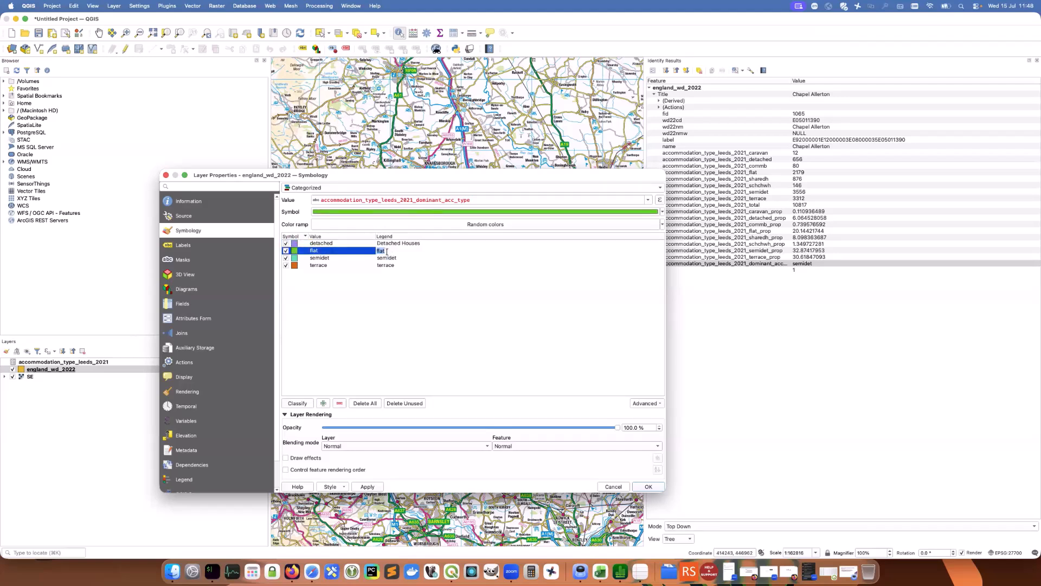
{"action": "type", "text": "Flats"}
{"action": "double_click", "coordinate": [404, 258]}
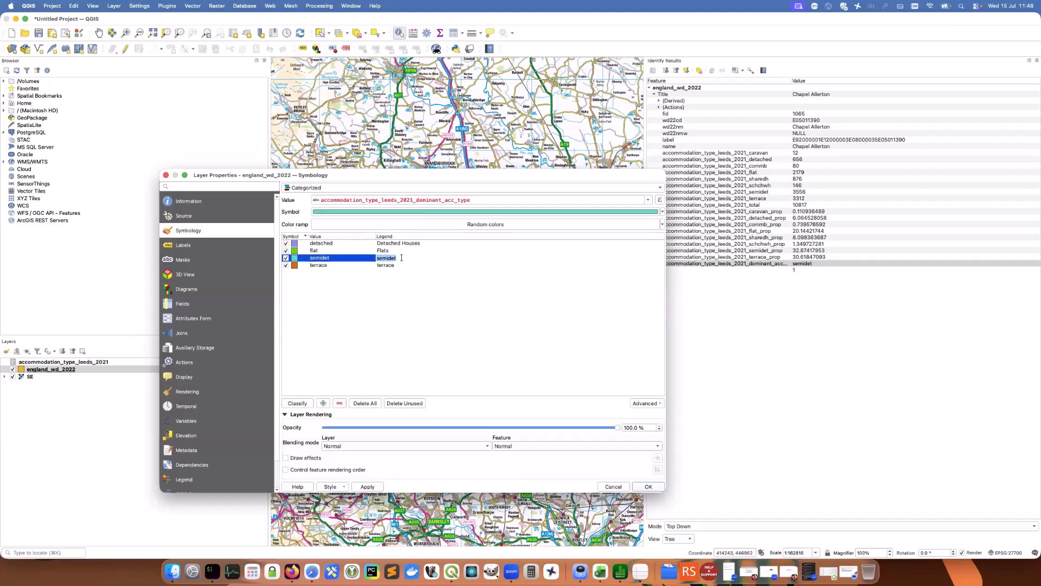
{"action": "type", "text": "S"}
{"action": "type", "text": "emi-Detached Houses"}
{"action": "double_click", "coordinate": [396, 265]}
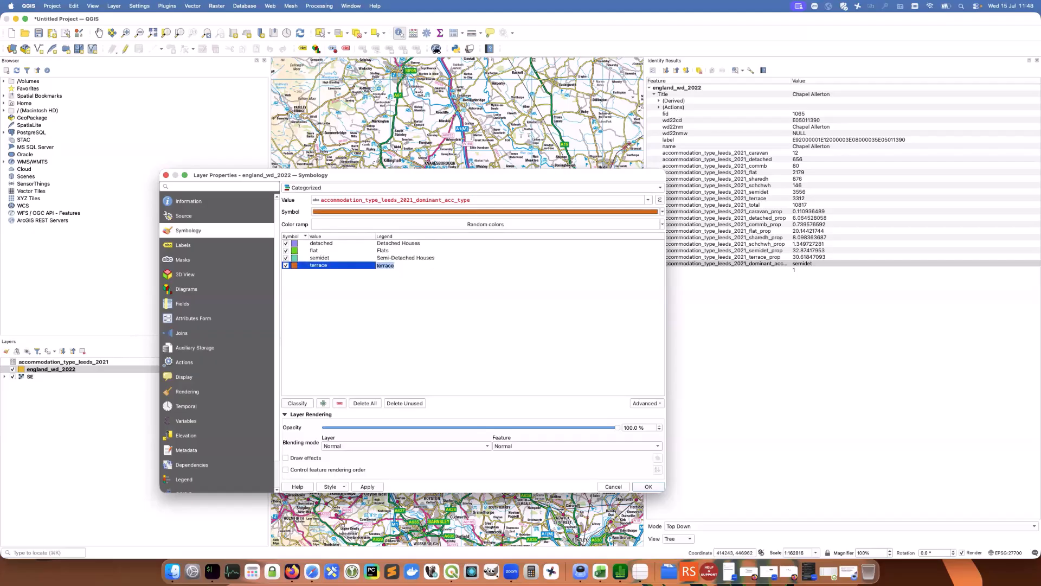
{"action": "type", "text": "Terraced Houses"}
{"action": "left_click", "coordinate": [430, 296]}
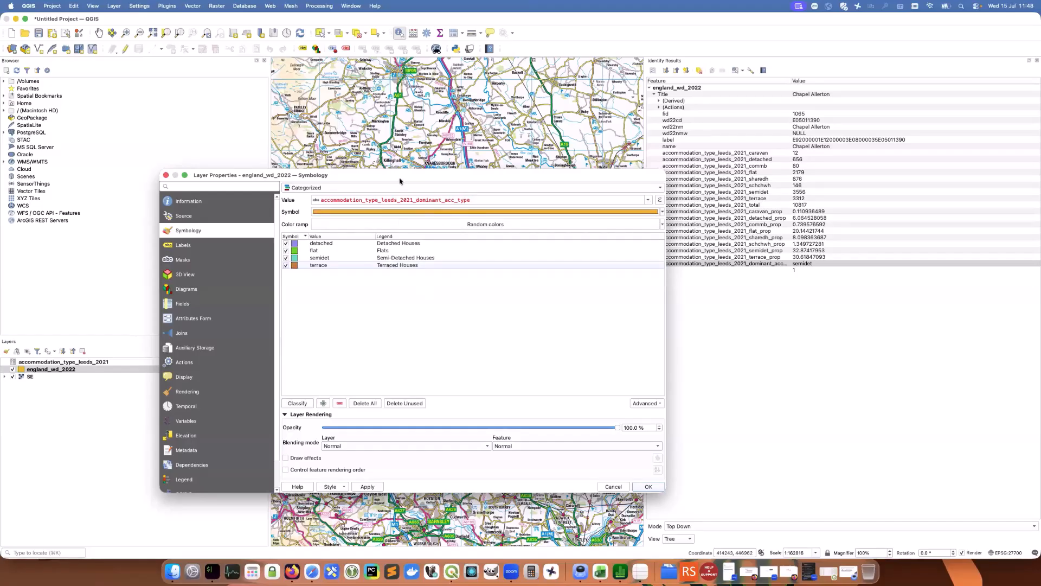
{"action": "left_click_drag", "start_coordinate": [400, 181], "coordinate": [402, 180]}
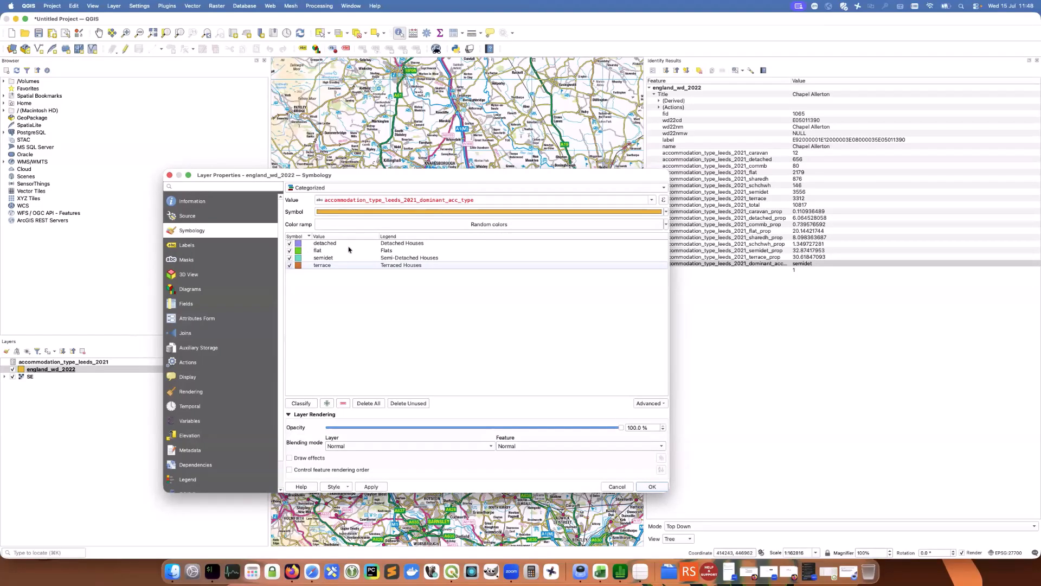
Reorder the classes so that Flats comes last, after Detached, Semi-Detached and Terraced Houses
{"action": "left_click", "coordinate": [391, 251]}
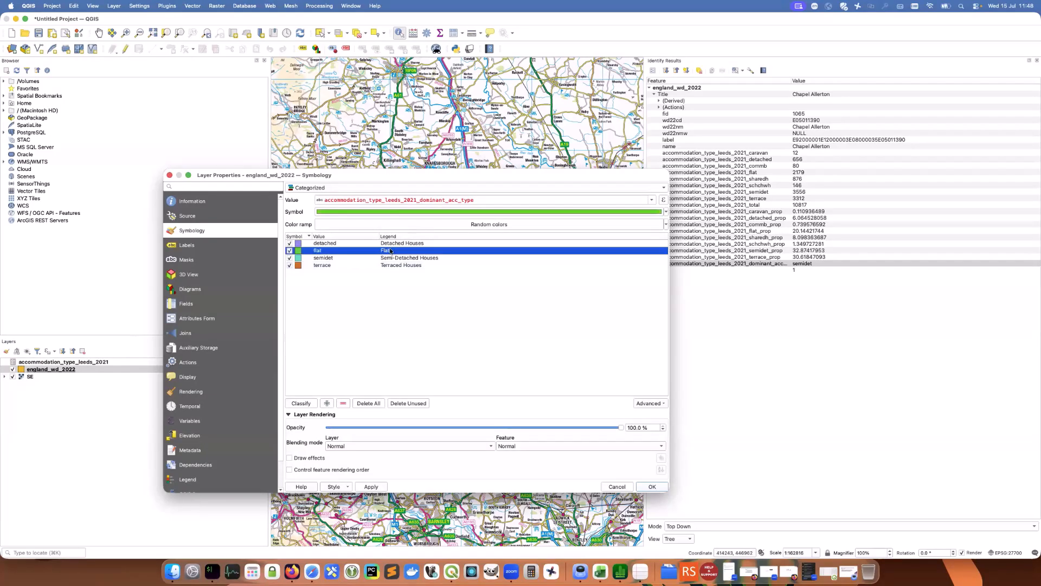
{"action": "left_click", "coordinate": [390, 259]}
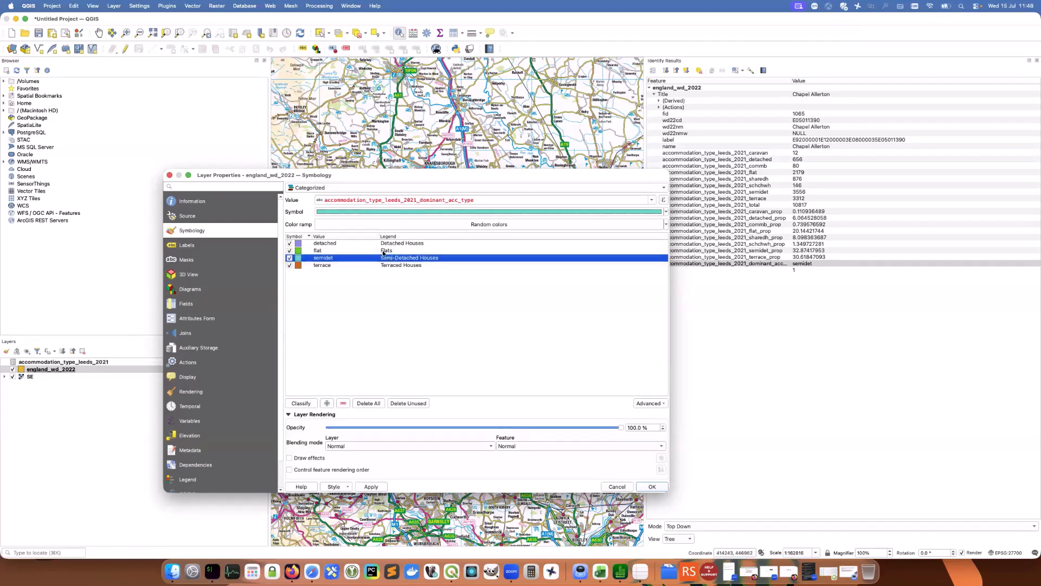
{"action": "left_click_drag", "start_coordinate": [387, 260], "coordinate": [392, 257]}
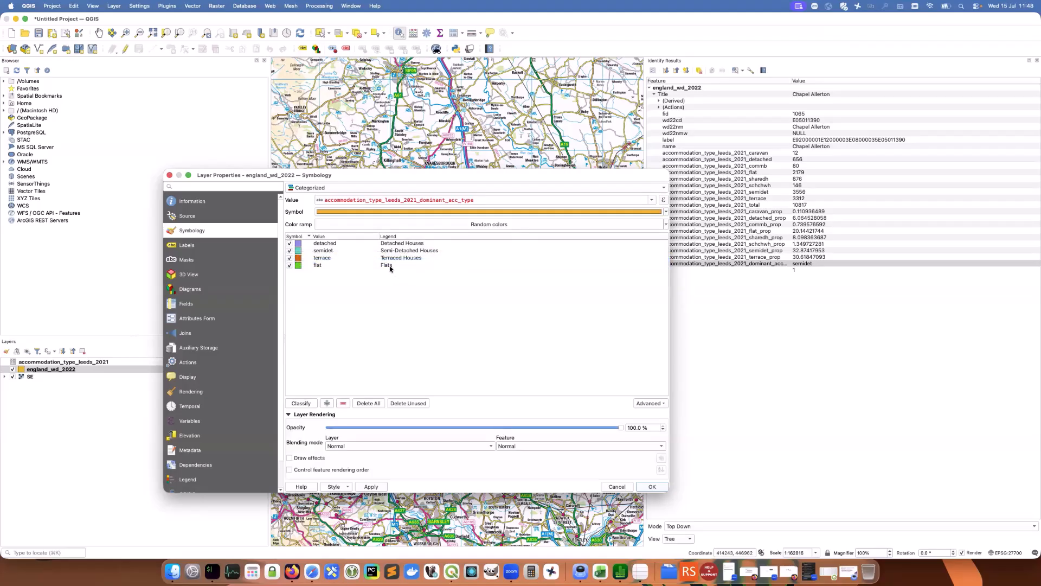
{"action": "left_click", "coordinate": [391, 265]}
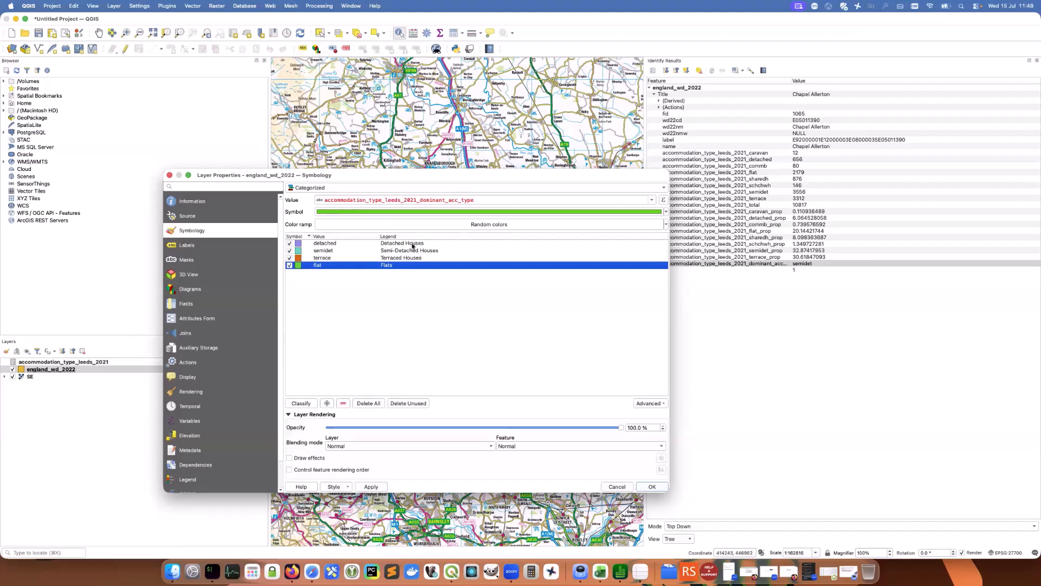
Change the fill colour of the Detached Houses class to dark green and the Semi-Detached Houses class to light green
{"action": "double_click", "coordinate": [297, 245]}
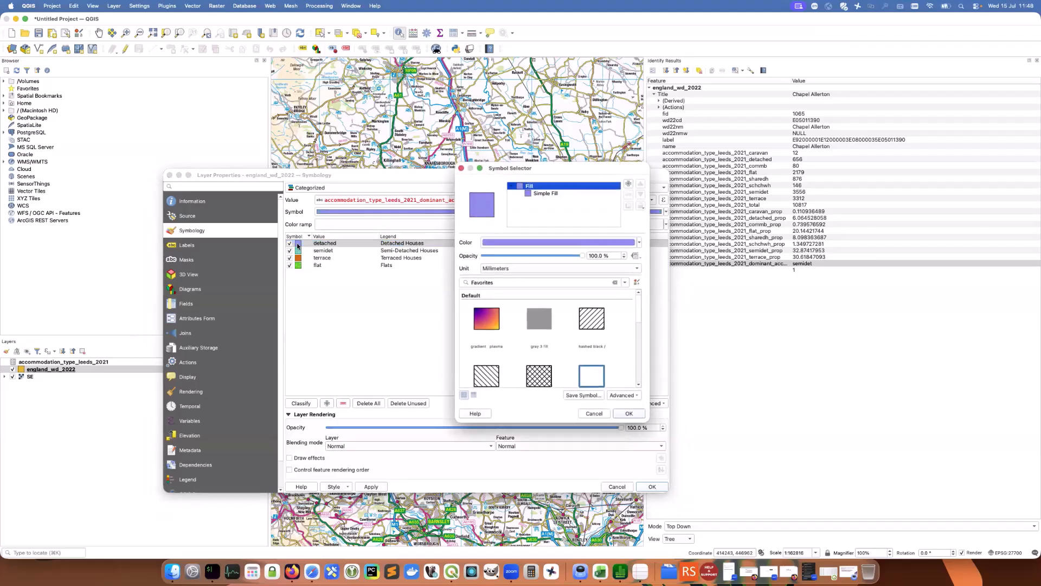
{"action": "left_click", "coordinate": [640, 243]}
{"action": "left_click", "coordinate": [523, 365]}
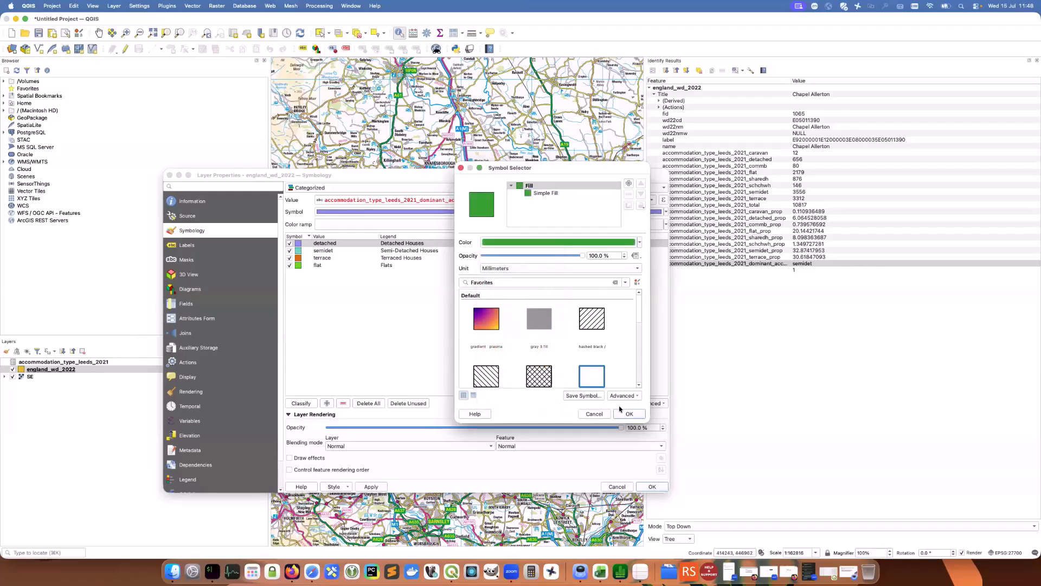
{"action": "left_click", "coordinate": [628, 413]}
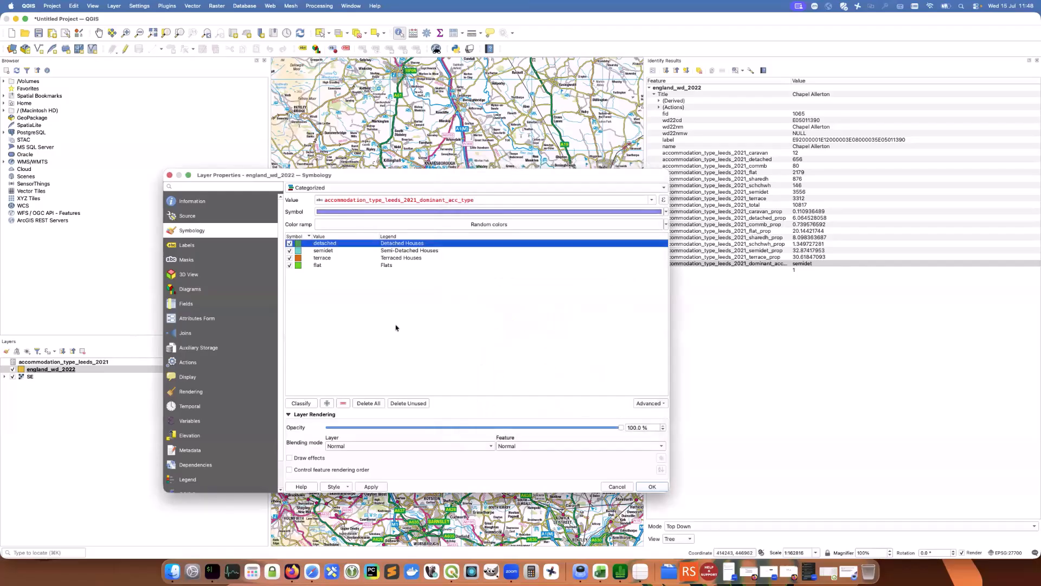
{"action": "double_click", "coordinate": [297, 251]}
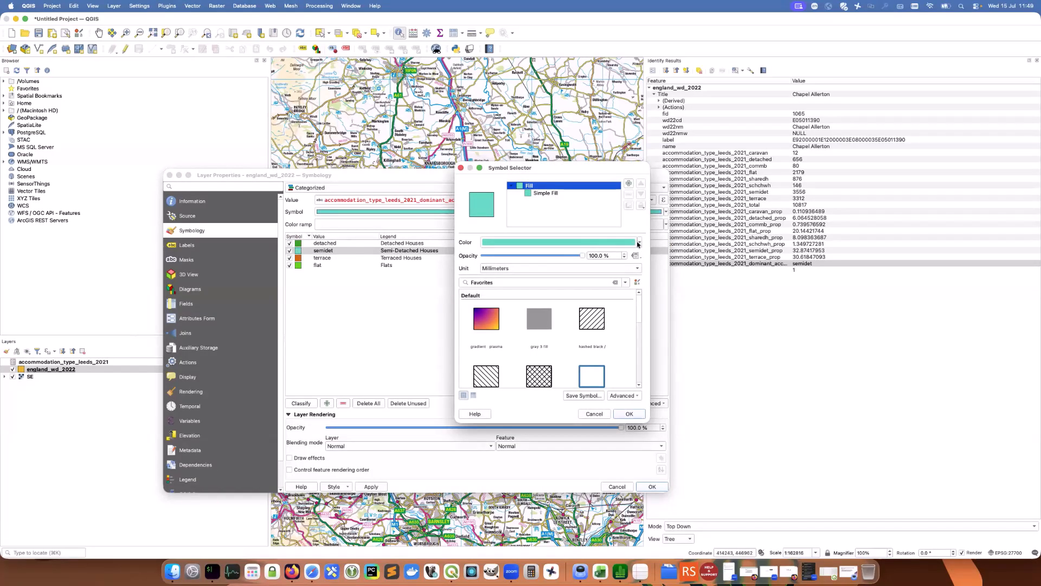
{"action": "left_click", "coordinate": [638, 244]}
{"action": "left_click", "coordinate": [509, 350]}
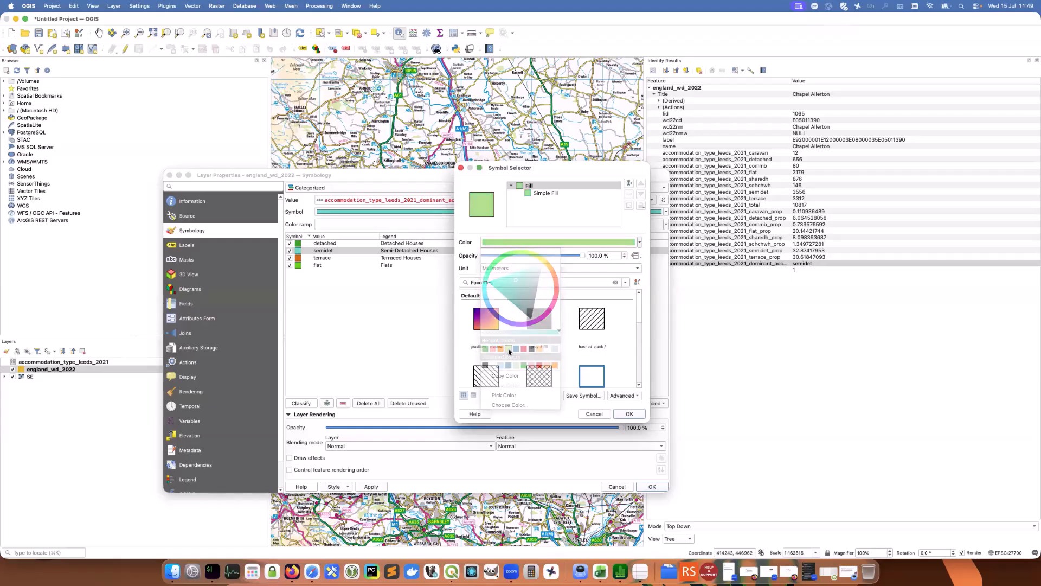
{"action": "left_click", "coordinate": [631, 415]}
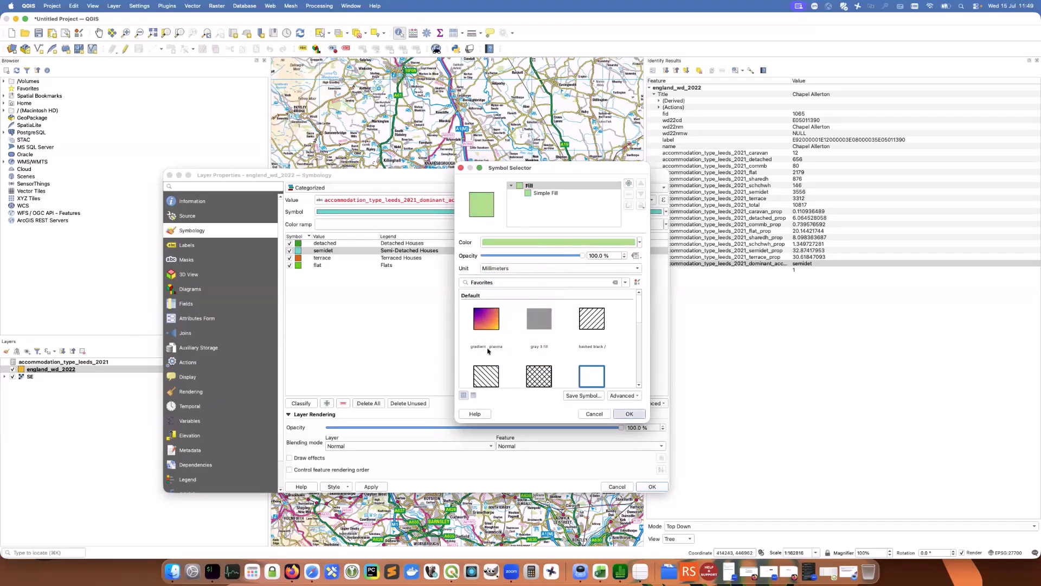
Change the Terraced Houses fill to light orange and the Flats fill to pink, and apply the categorized symbology to the wards layer
{"action": "double_click", "coordinate": [300, 259]}
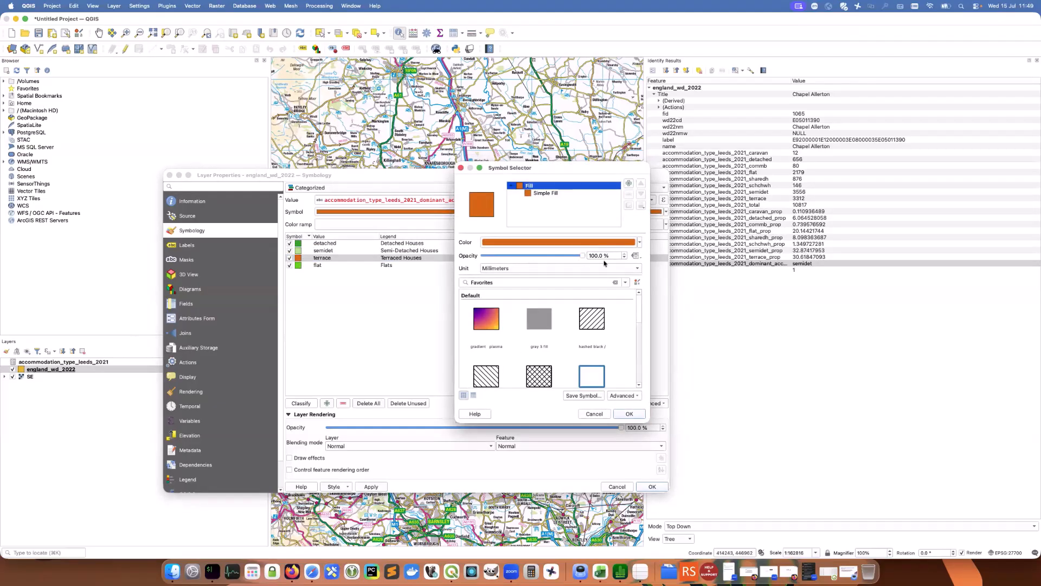
{"action": "left_click", "coordinate": [640, 245]}
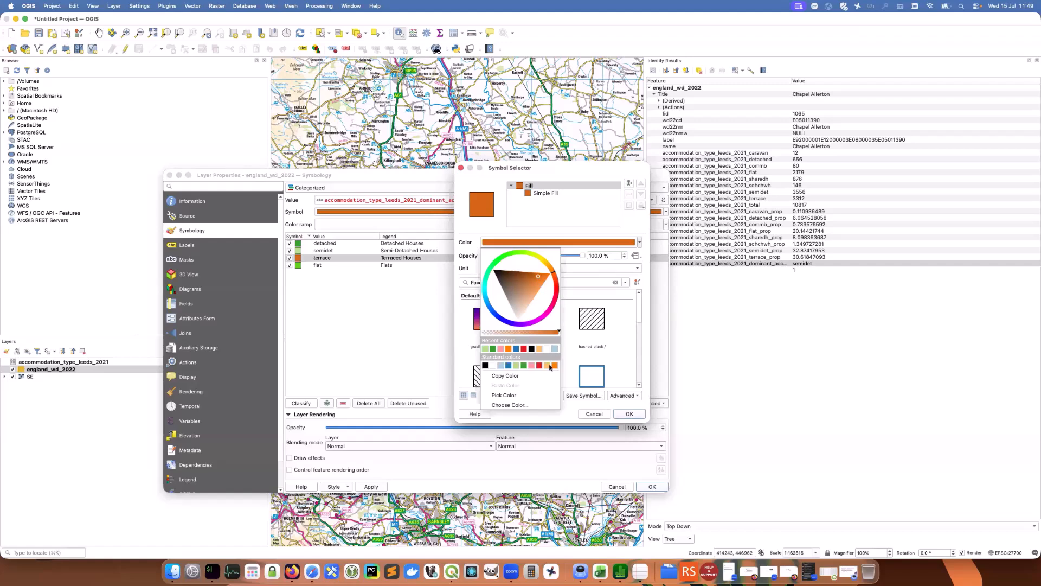
{"action": "left_click", "coordinate": [548, 366]}
{"action": "left_click", "coordinate": [632, 414]}
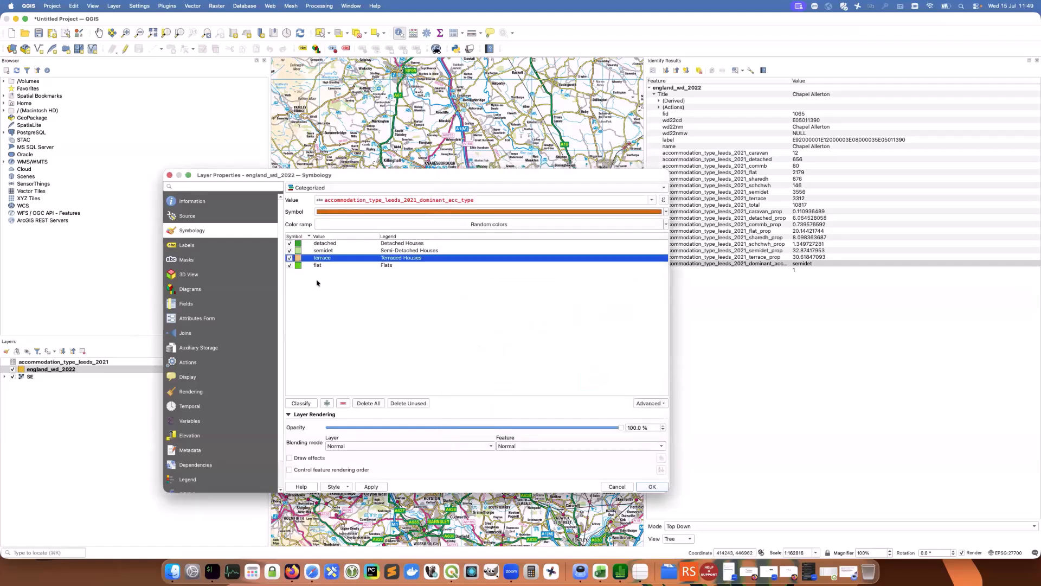
{"action": "double_click", "coordinate": [299, 266]}
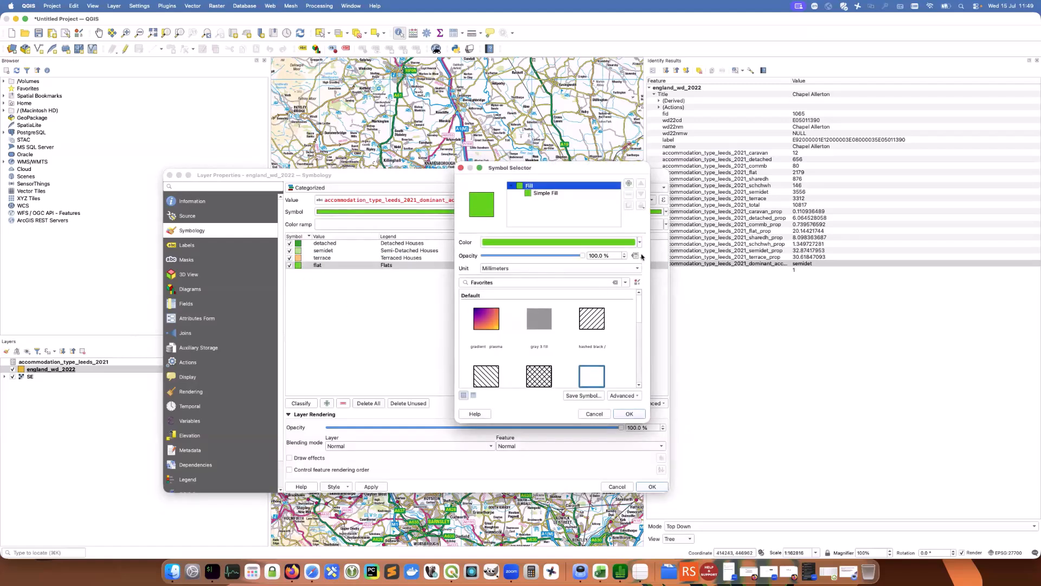
{"action": "left_click", "coordinate": [640, 244]}
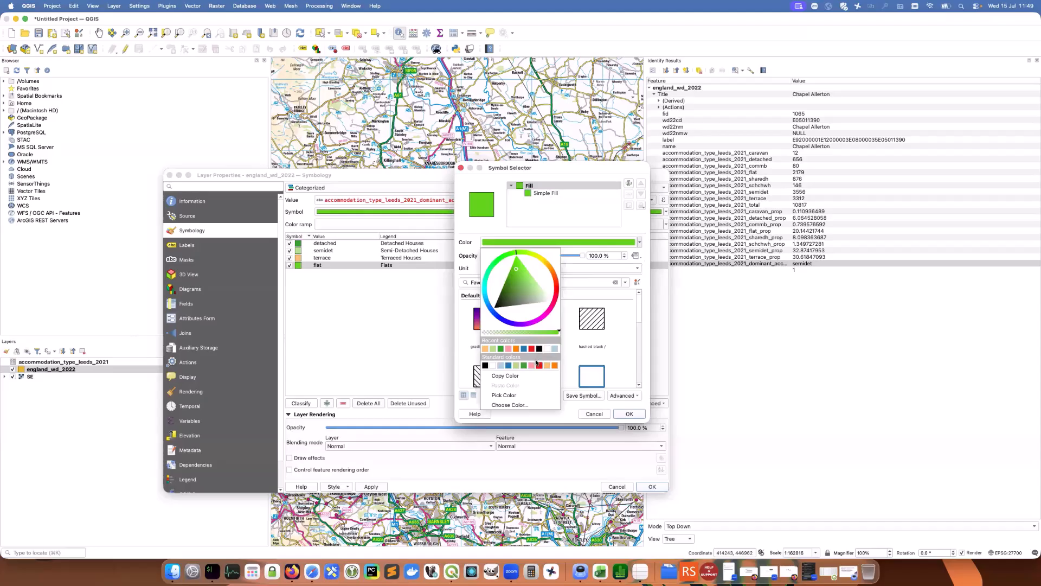
{"action": "left_click", "coordinate": [531, 365]}
{"action": "left_click", "coordinate": [629, 414]}
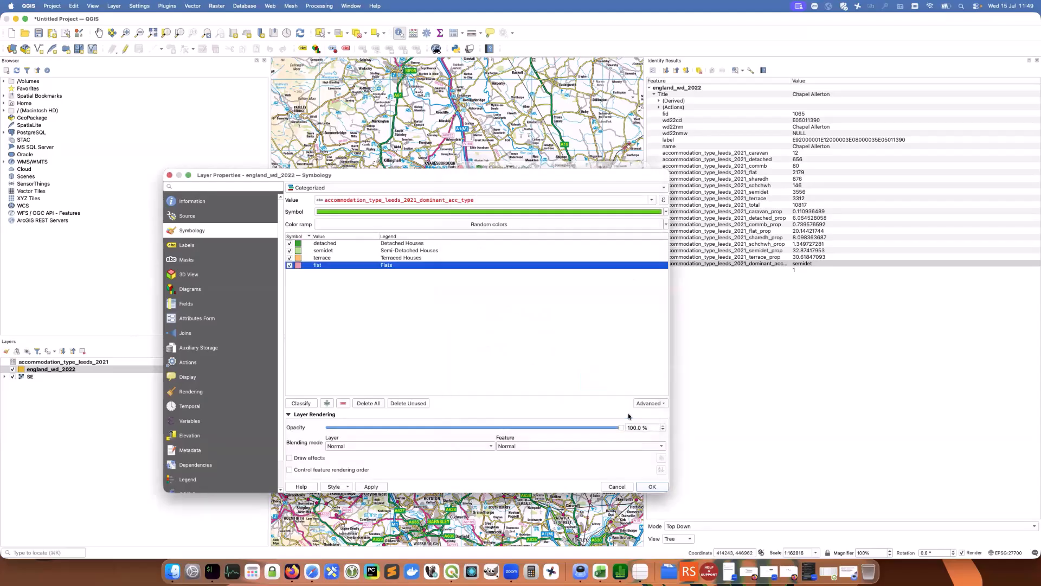
{"action": "left_click", "coordinate": [381, 487]}
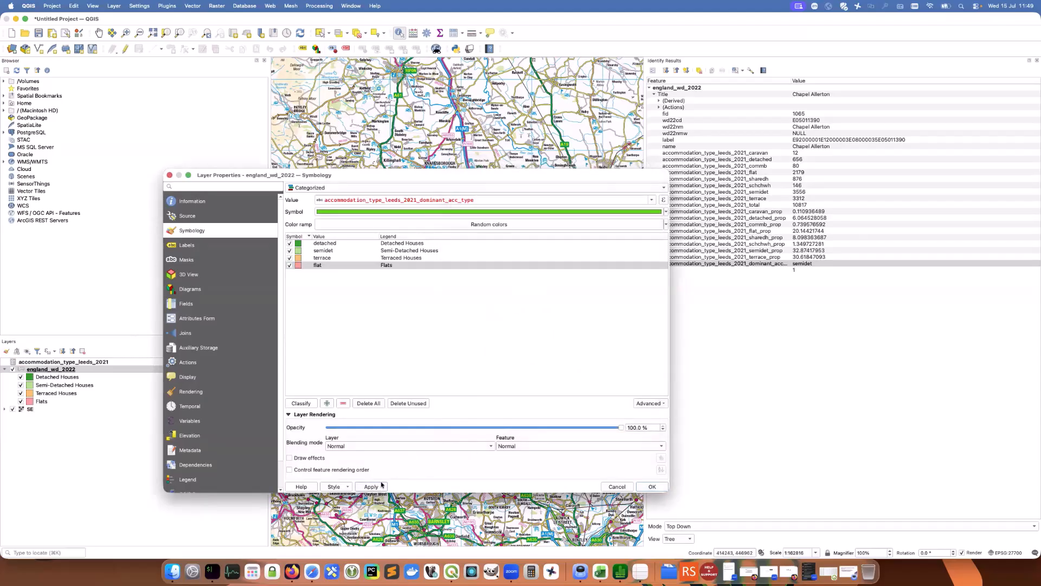
{"action": "left_click", "coordinate": [652, 488]}
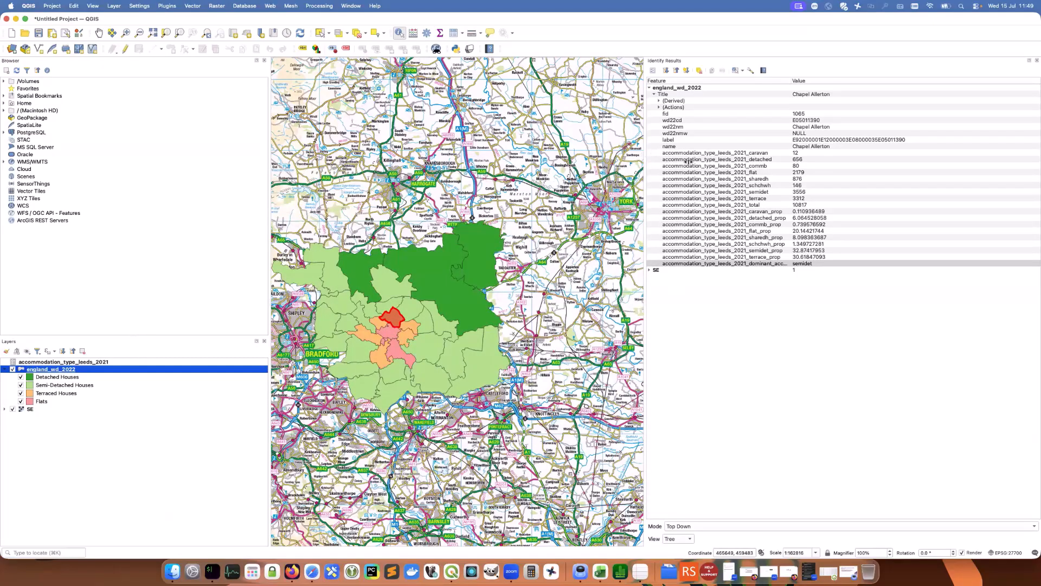
Set the england_wd_2022 layer's opacity to 80% in its layer rendering settings
{"action": "left_click_drag", "start_coordinate": [645, 155], "coordinate": [769, 155]}
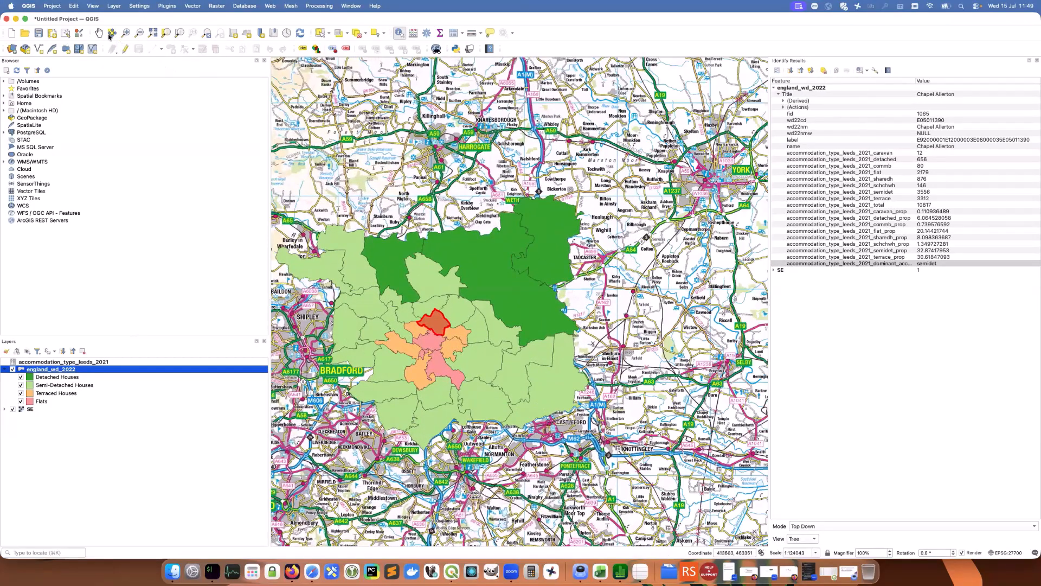
{"action": "left_click", "coordinate": [98, 33]}
{"action": "left_click_drag", "start_coordinate": [439, 169], "coordinate": [510, 147]}
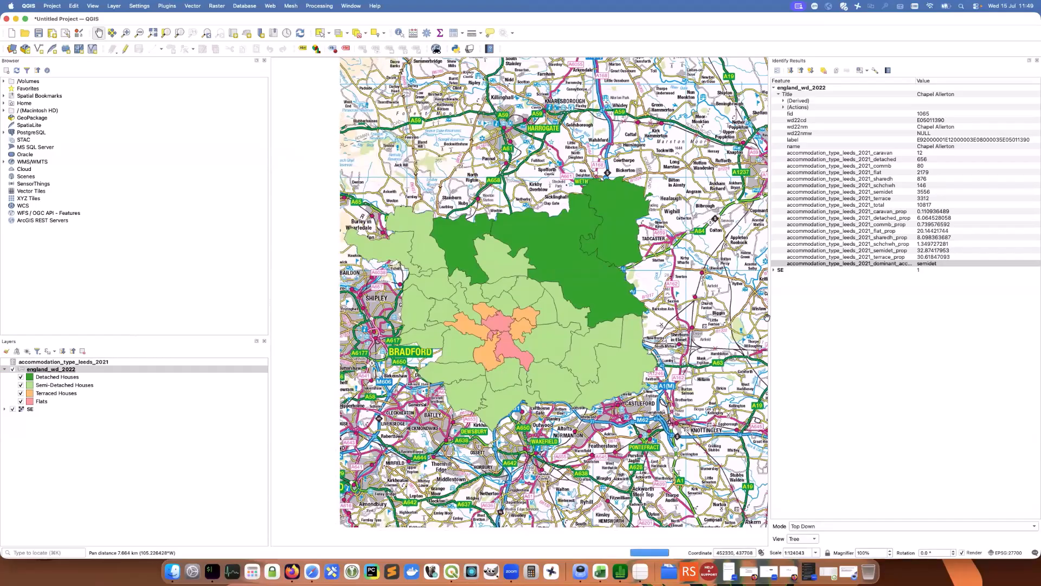
{"action": "left_click_drag", "start_coordinate": [772, 309], "coordinate": [833, 309]}
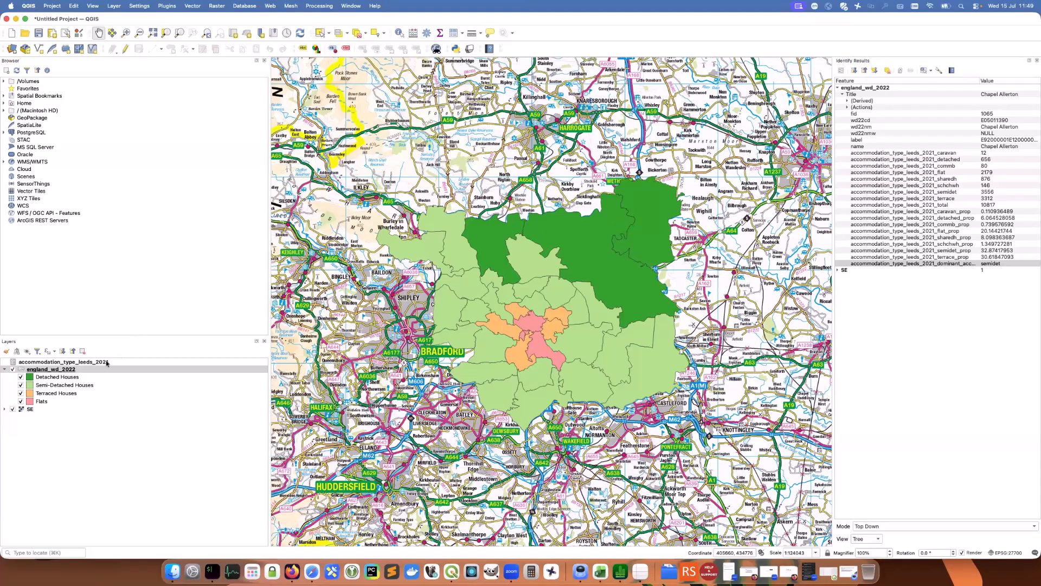
{"action": "right_click", "coordinate": [76, 372]}
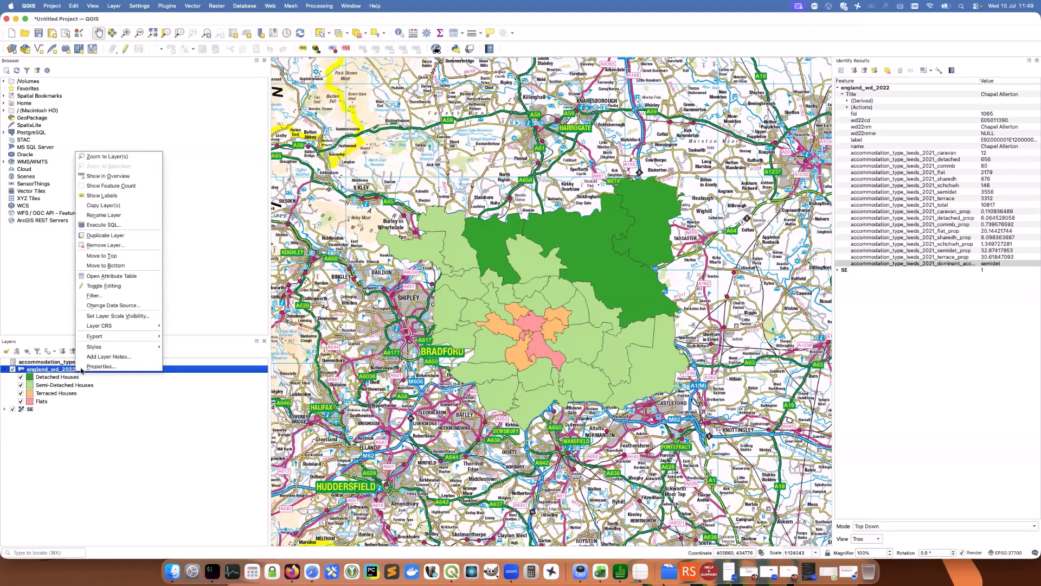
{"action": "left_click", "coordinate": [87, 366]}
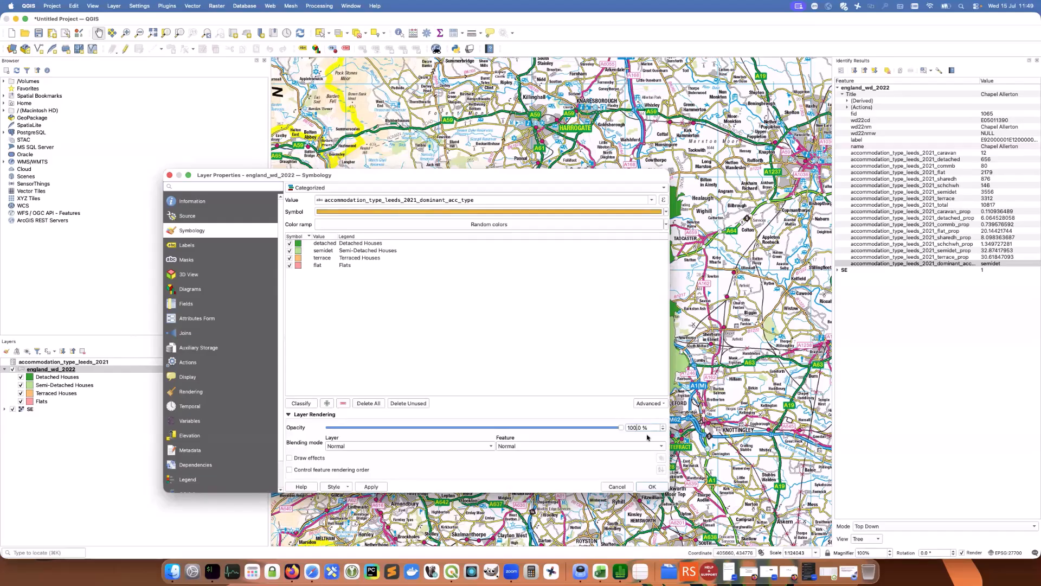
{"action": "key", "text": "BackSpace"}
{"action": "key", "text": "BackSpace"}
{"action": "key", "text": "BackSpace"}
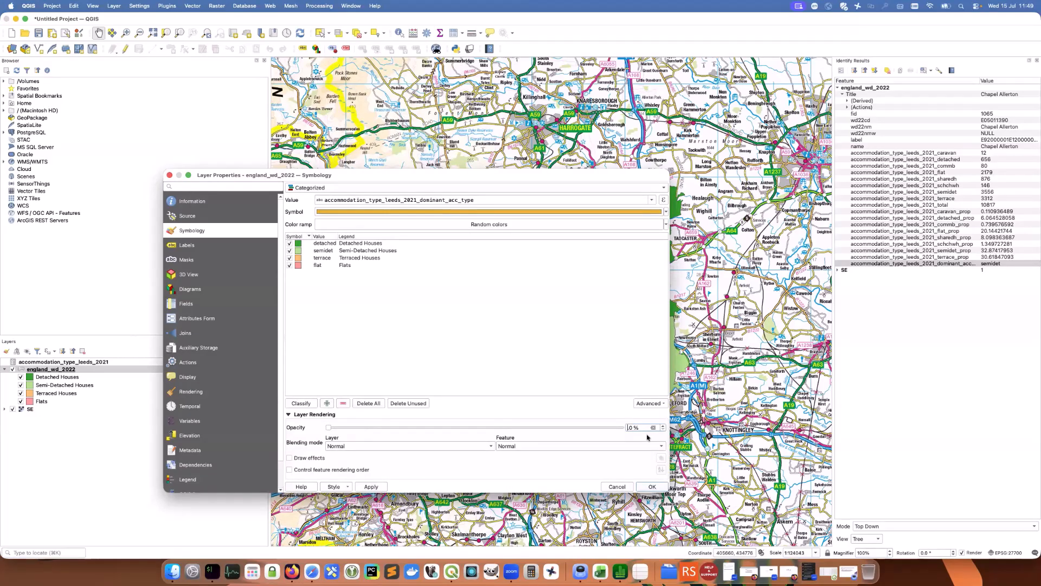
{"action": "type", "text": "80."}
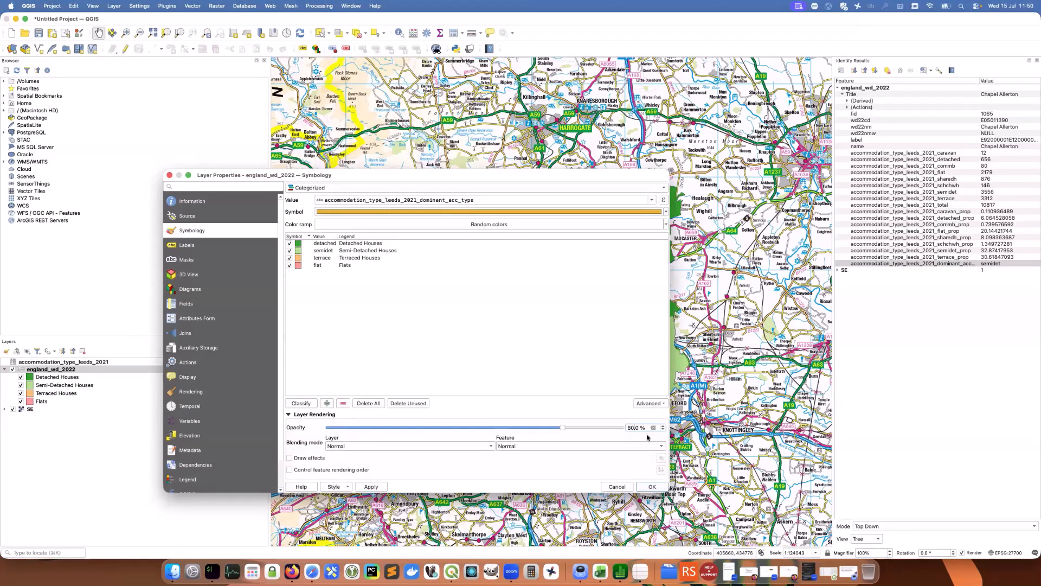
{"action": "left_click", "coordinate": [377, 489]}
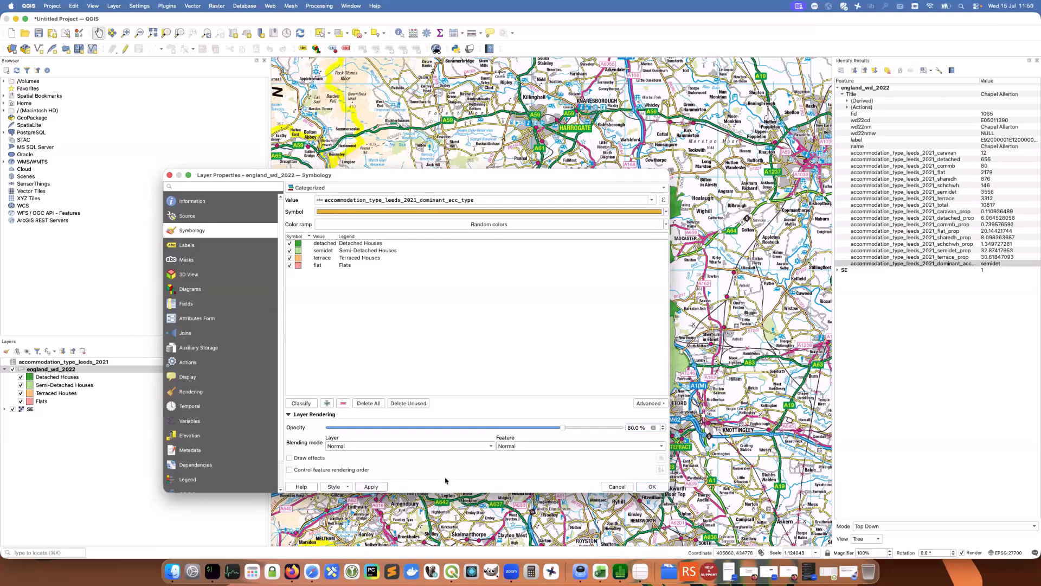
{"action": "left_click", "coordinate": [652, 487]}
Examine how the base map shows through the coloured Leeds wards, including the northern wards and the city centre
{"action": "scroll", "coordinate": [558, 340], "scroll_direction": "up", "scroll_amount": 1}
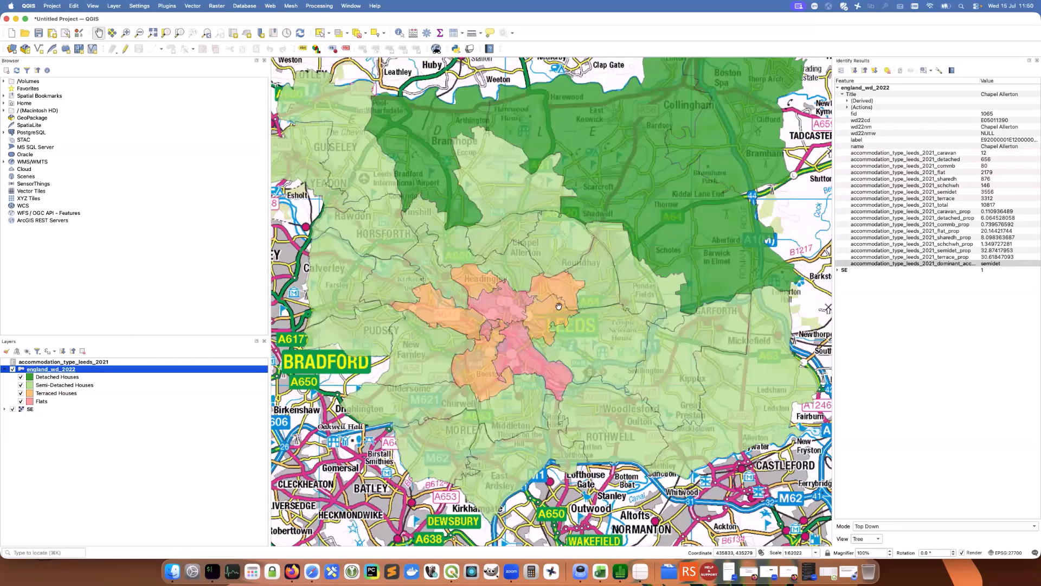
{"action": "left_click_drag", "start_coordinate": [570, 253], "coordinate": [582, 267]}
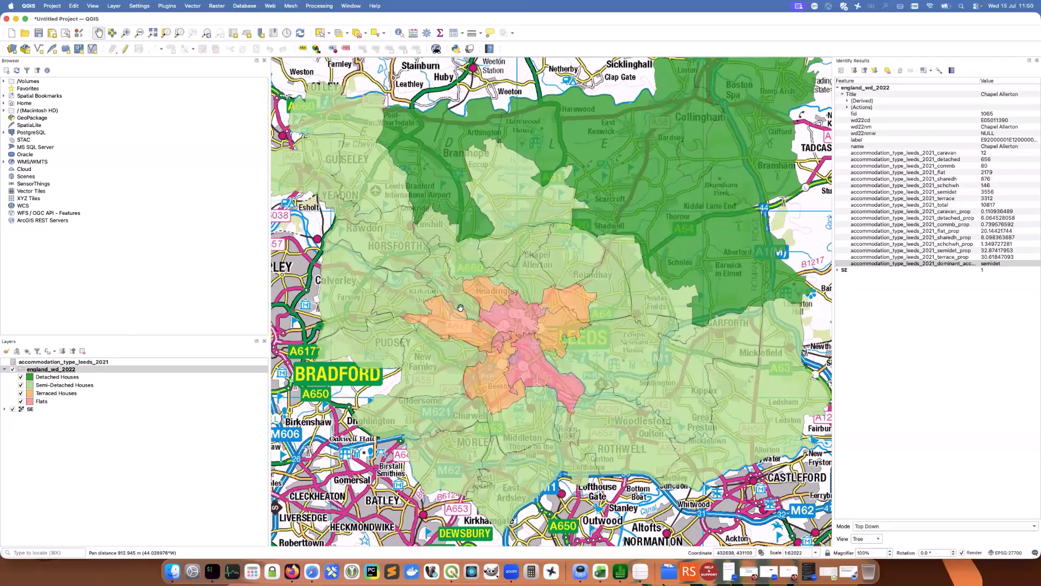
{"action": "left_click_drag", "start_coordinate": [616, 226], "coordinate": [588, 288]}
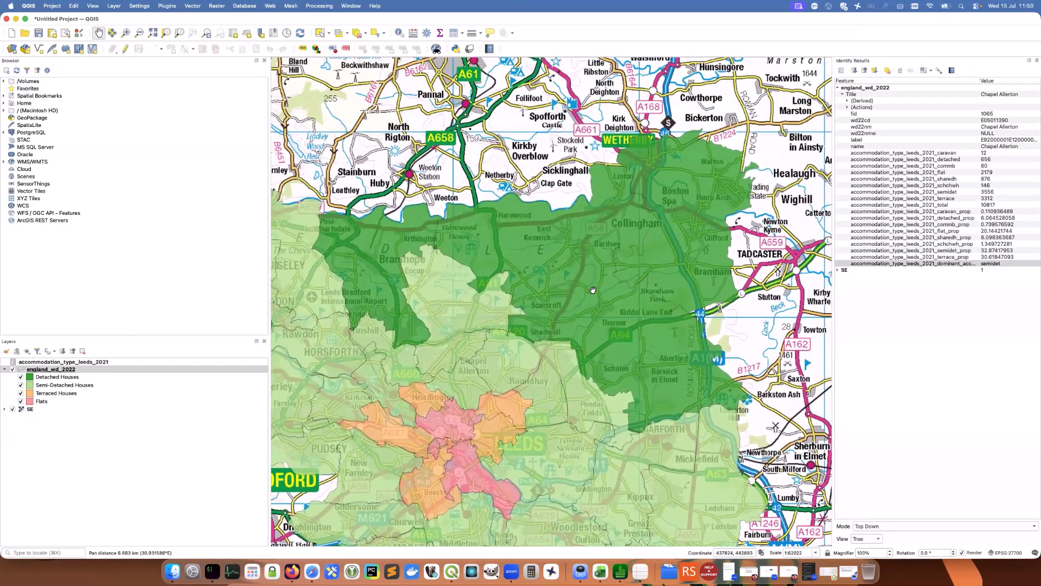
{"action": "scroll", "coordinate": [588, 288], "scroll_direction": "down", "scroll_amount": 1}
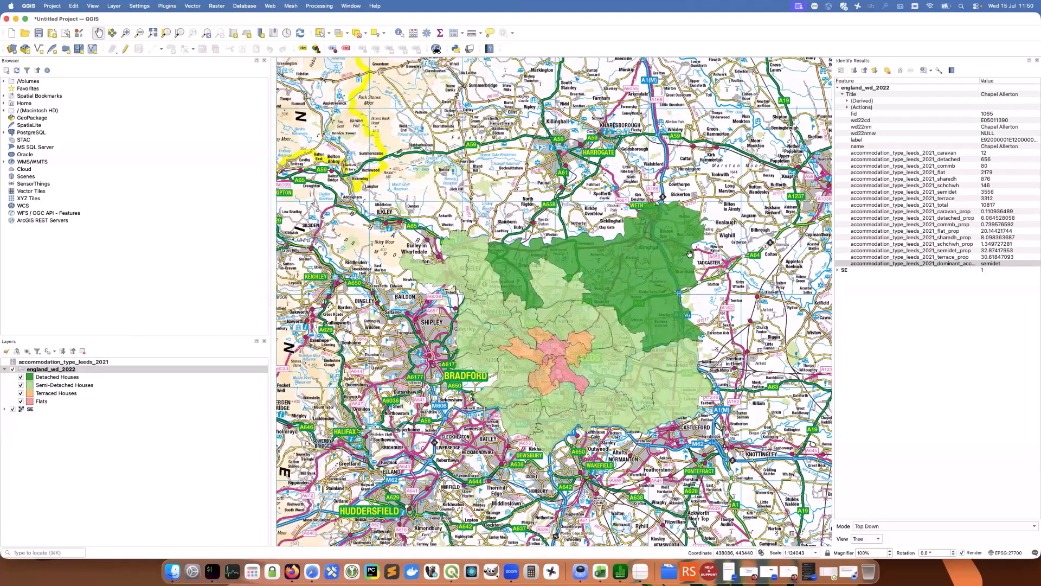
{"action": "left_click_drag", "start_coordinate": [634, 324], "coordinate": [602, 278]}
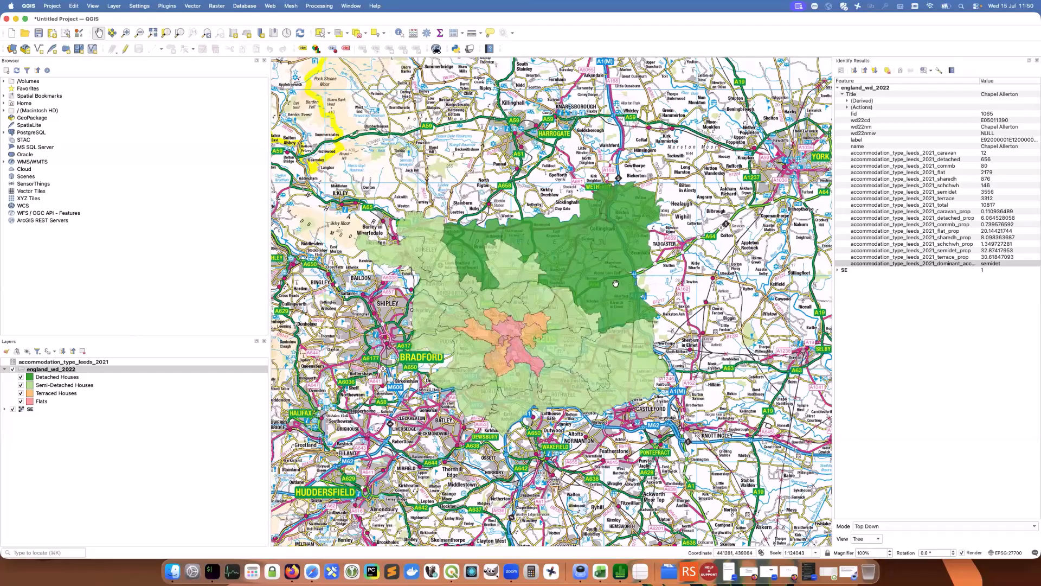
{"action": "left_click_drag", "start_coordinate": [658, 300], "coordinate": [598, 315]}
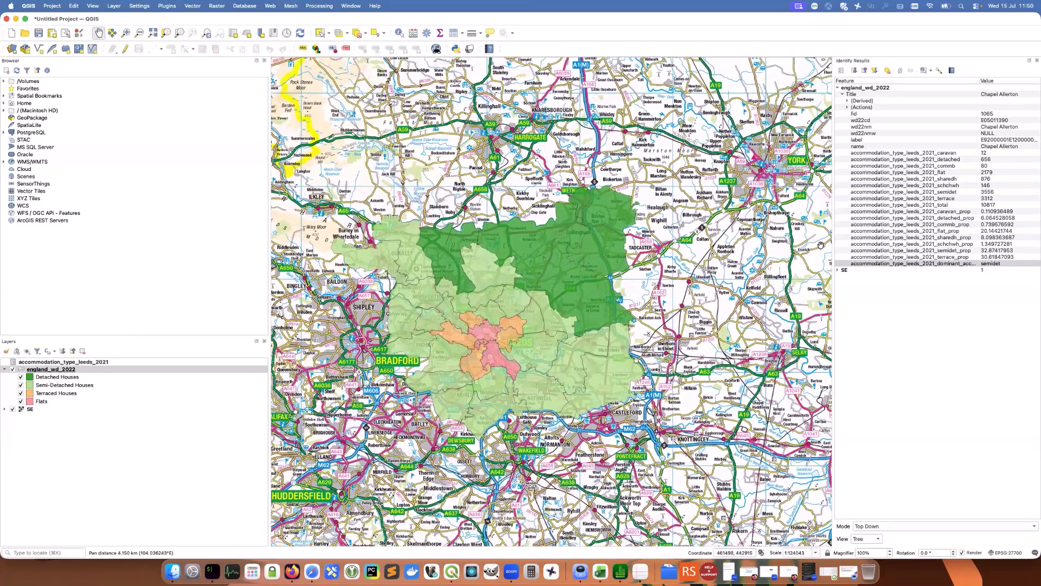
{"action": "left_click_drag", "start_coordinate": [833, 239], "coordinate": [663, 239]}
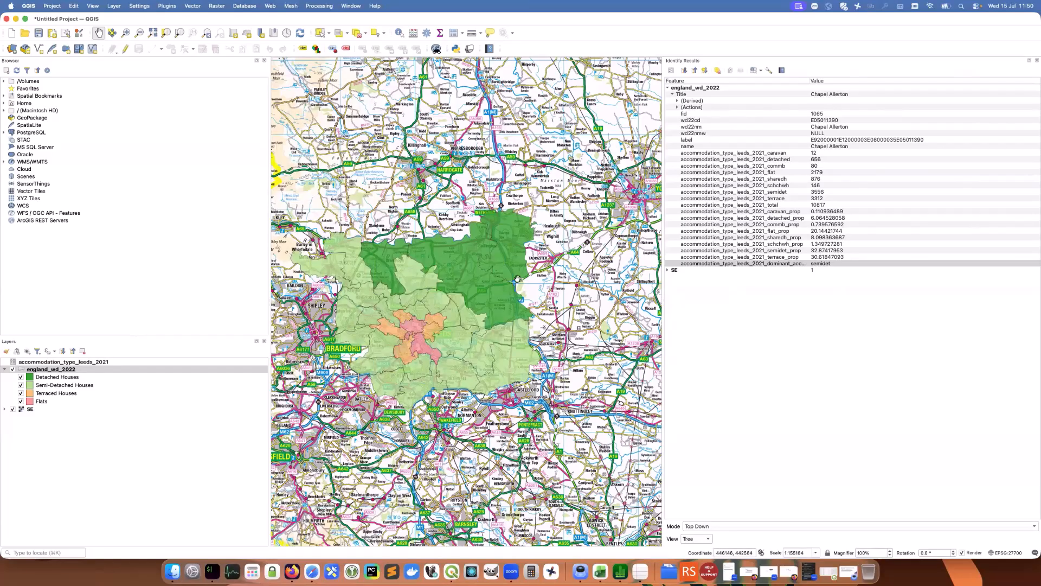
{"action": "left_click_drag", "start_coordinate": [523, 247], "coordinate": [556, 247]}
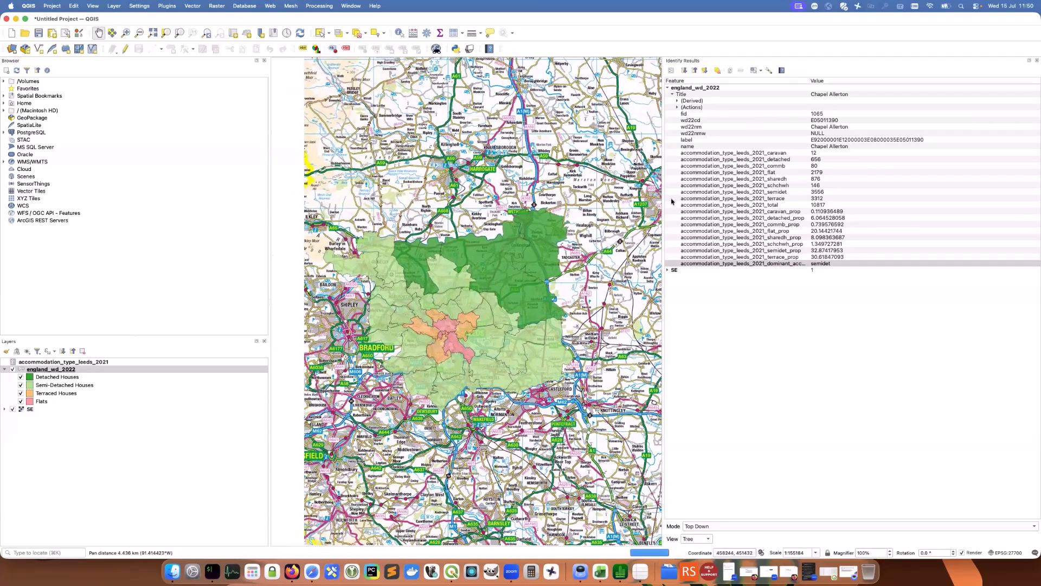
{"action": "left_click_drag", "start_coordinate": [666, 198], "coordinate": [825, 199]}
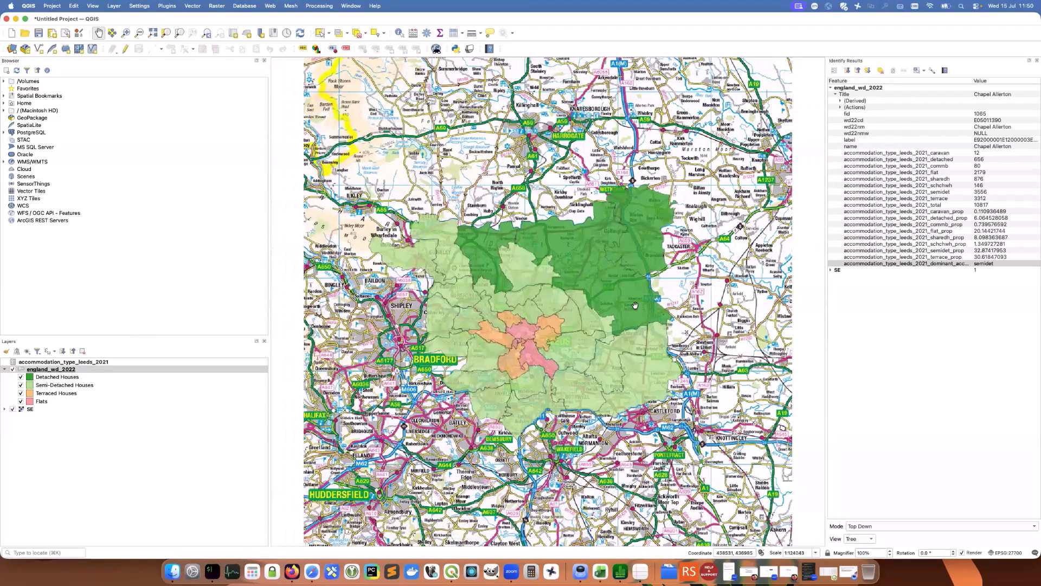
{"action": "left_click_drag", "start_coordinate": [700, 293], "coordinate": [703, 281]}
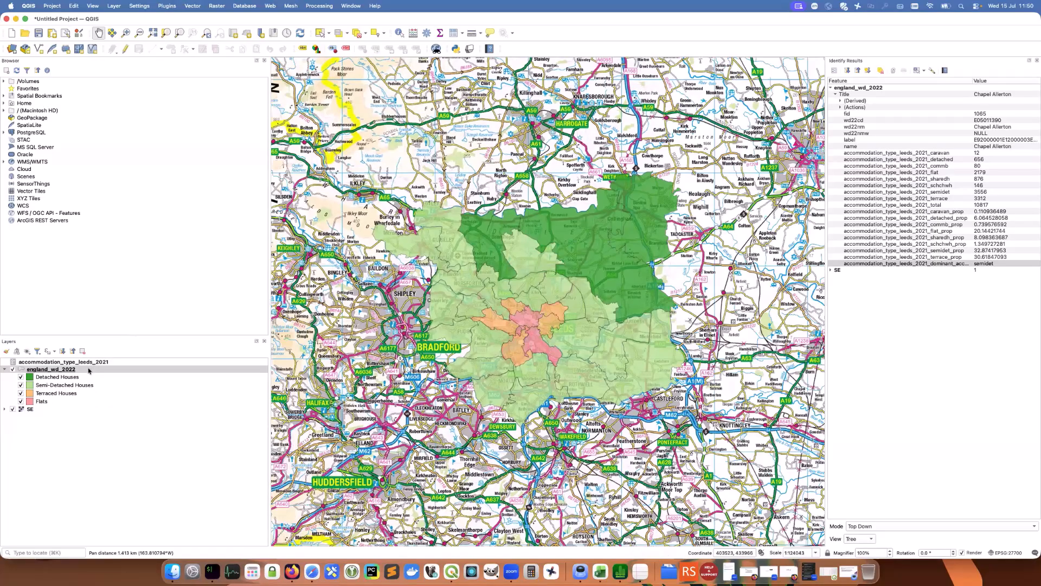
{"action": "left_click", "coordinate": [89, 371]}
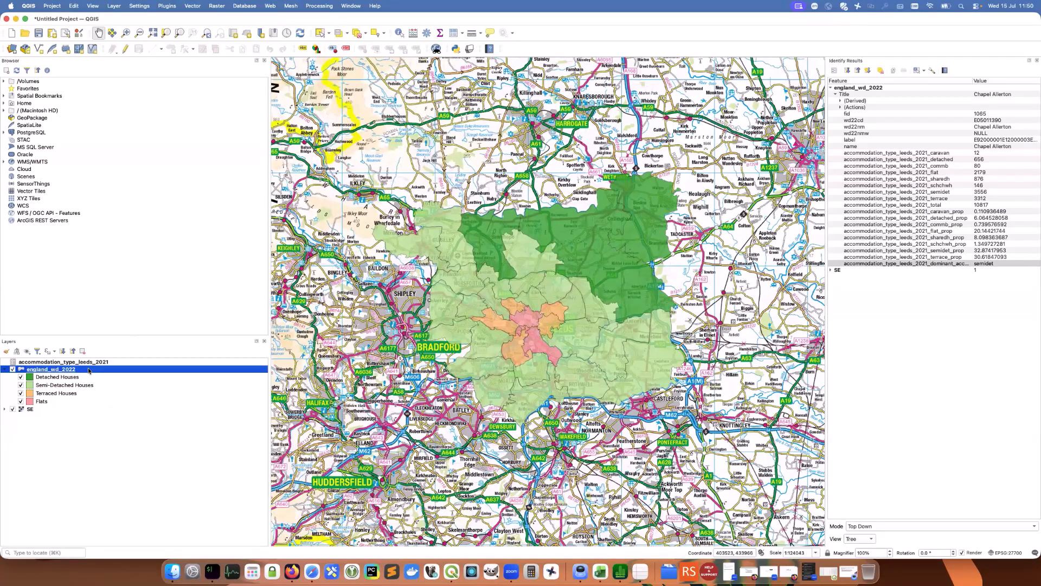
{"action": "right_click", "coordinate": [89, 370]}
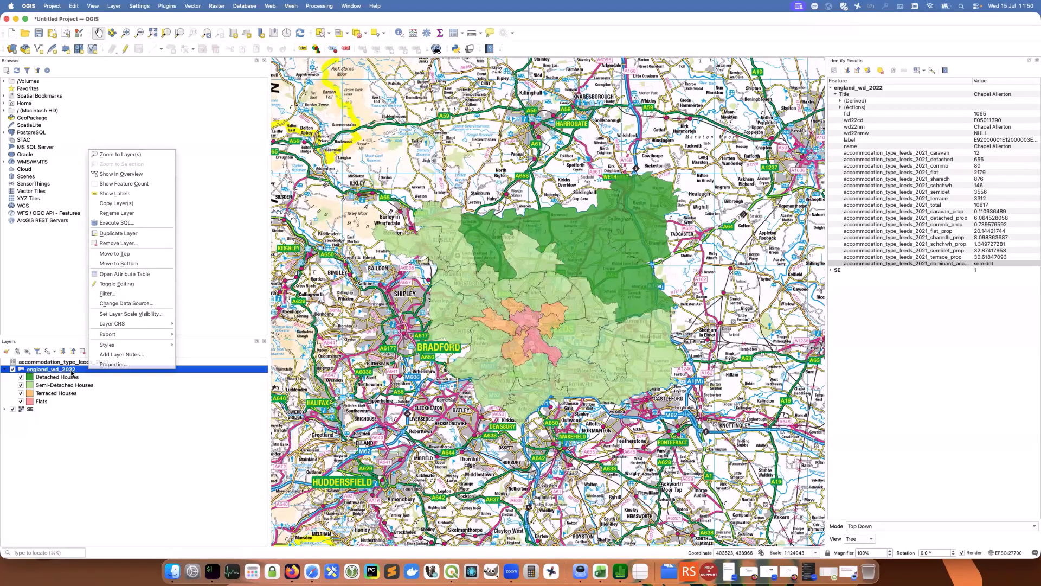
{"action": "left_click", "coordinate": [75, 371]}
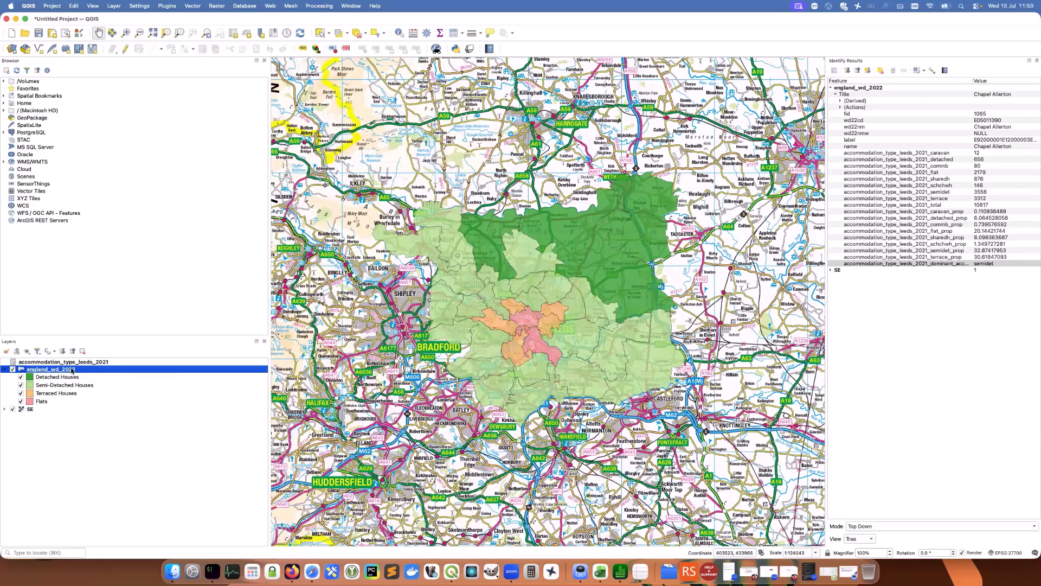
Switch the england_wd_2022 layer to graduated symbology on accommodation_type_leeds_2021_flat_prop and classify it into five equal count (quantile) classes
{"action": "right_click", "coordinate": [72, 371]}
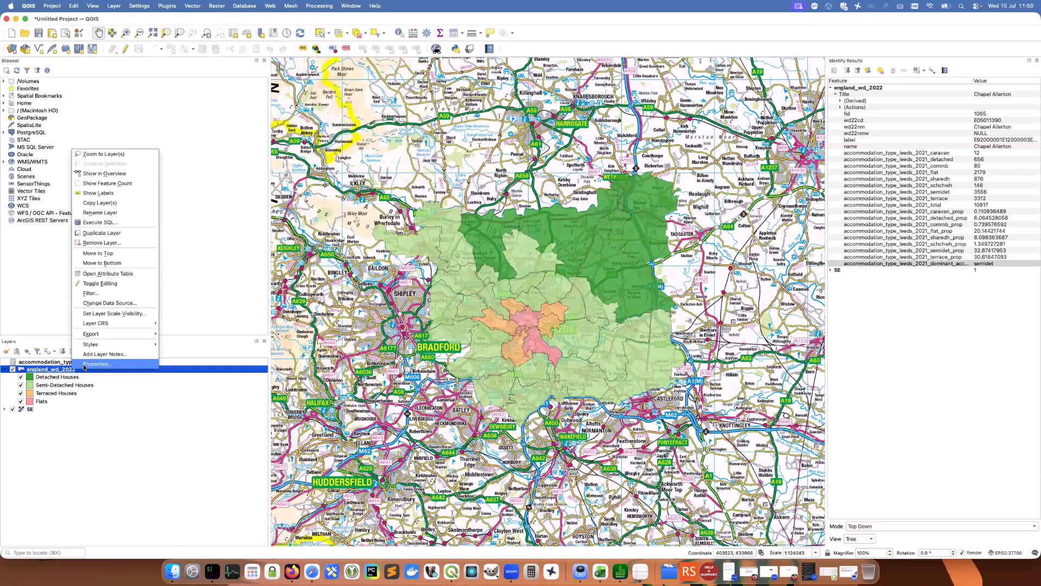
{"action": "left_click", "coordinate": [84, 367]}
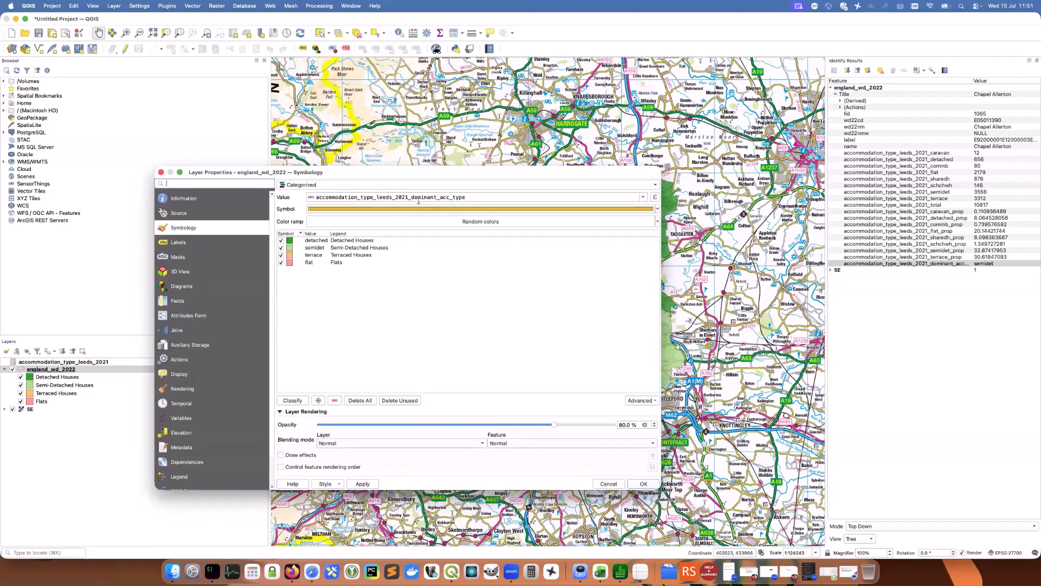
{"action": "left_click", "coordinate": [466, 185]}
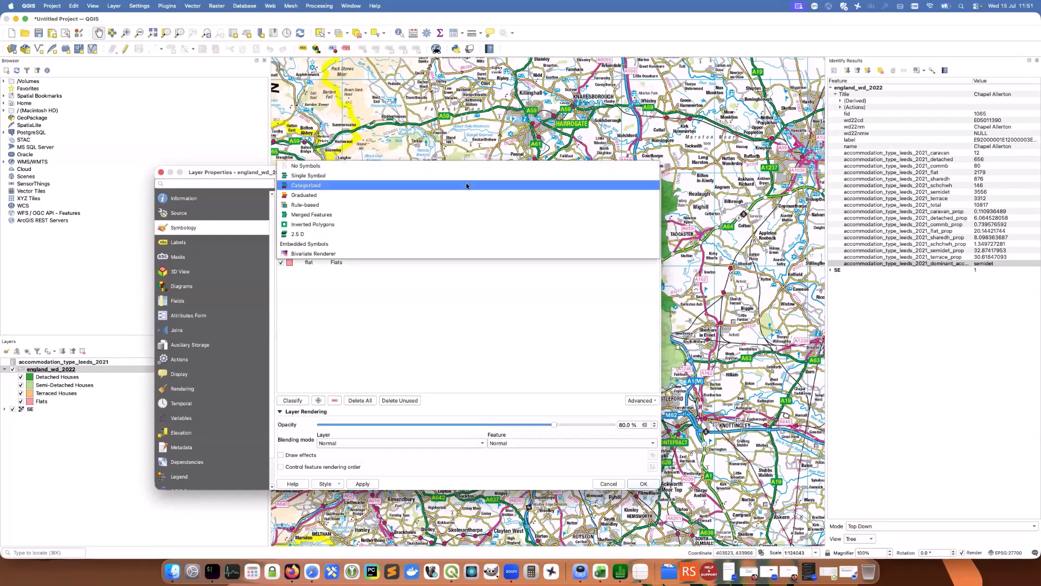
{"action": "left_click", "coordinate": [318, 194]}
{"action": "left_click_drag", "start_coordinate": [345, 168], "coordinate": [309, 144]}
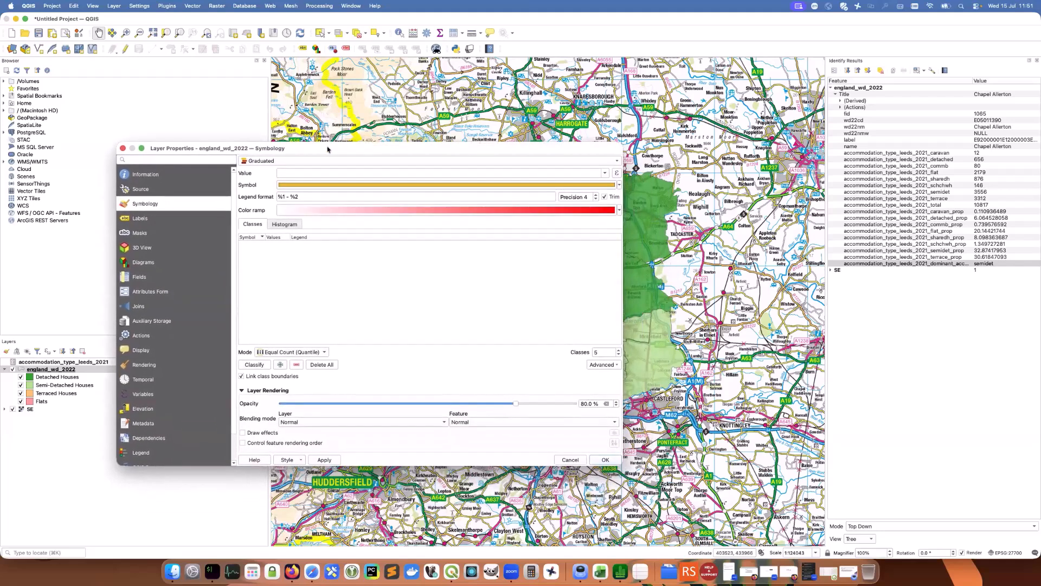
{"action": "left_click", "coordinate": [604, 174]}
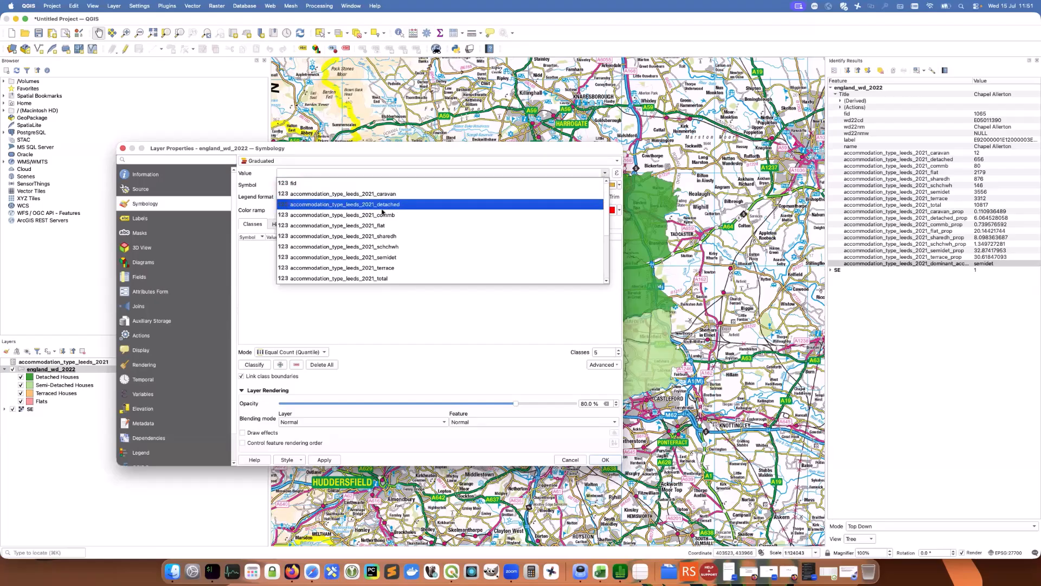
{"action": "scroll", "coordinate": [605, 210], "scroll_direction": "down", "scroll_amount": 4}
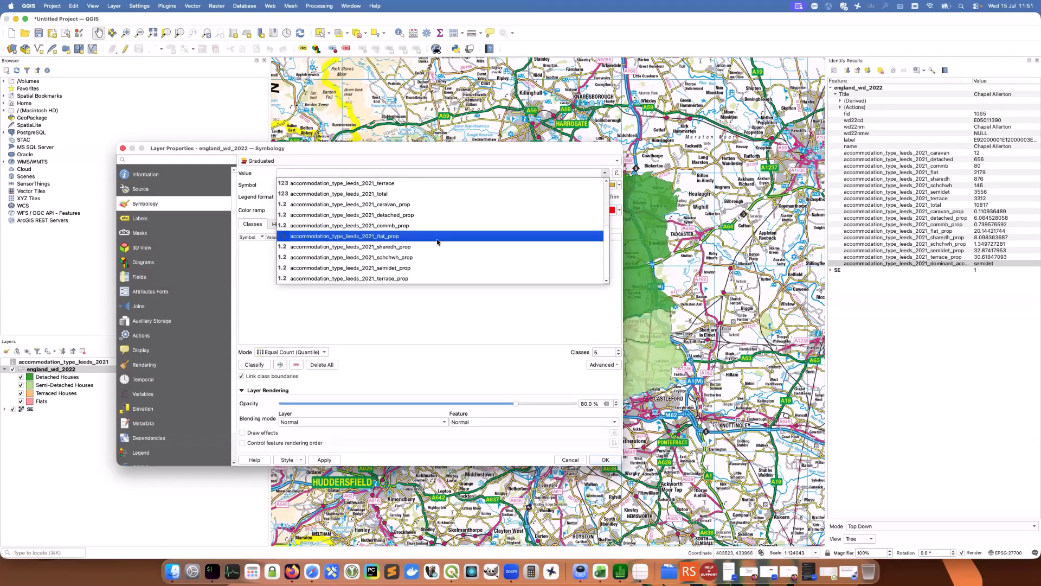
{"action": "left_click", "coordinate": [437, 241]}
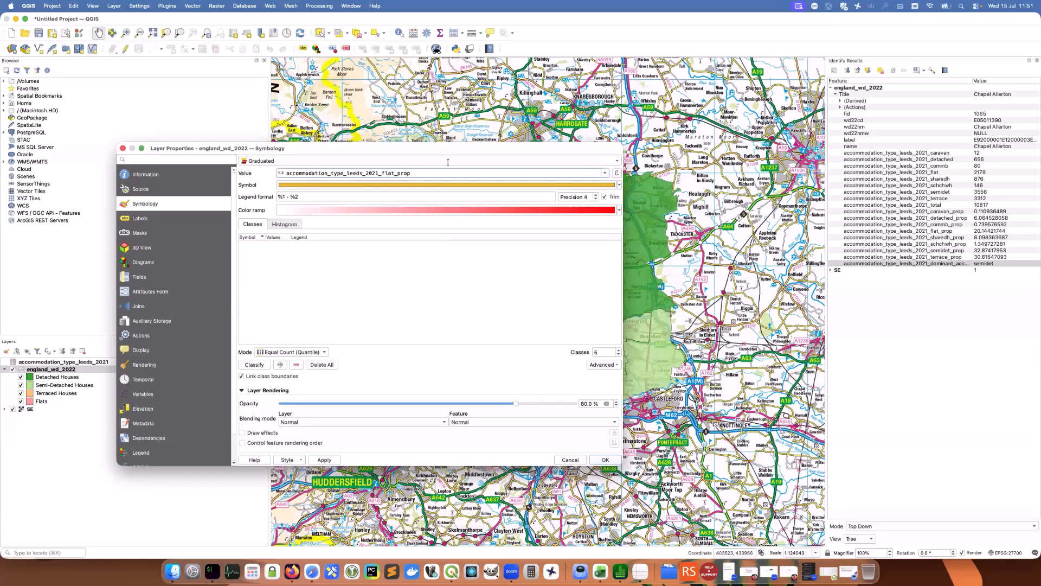
{"action": "left_click_drag", "start_coordinate": [448, 151], "coordinate": [457, 174]}
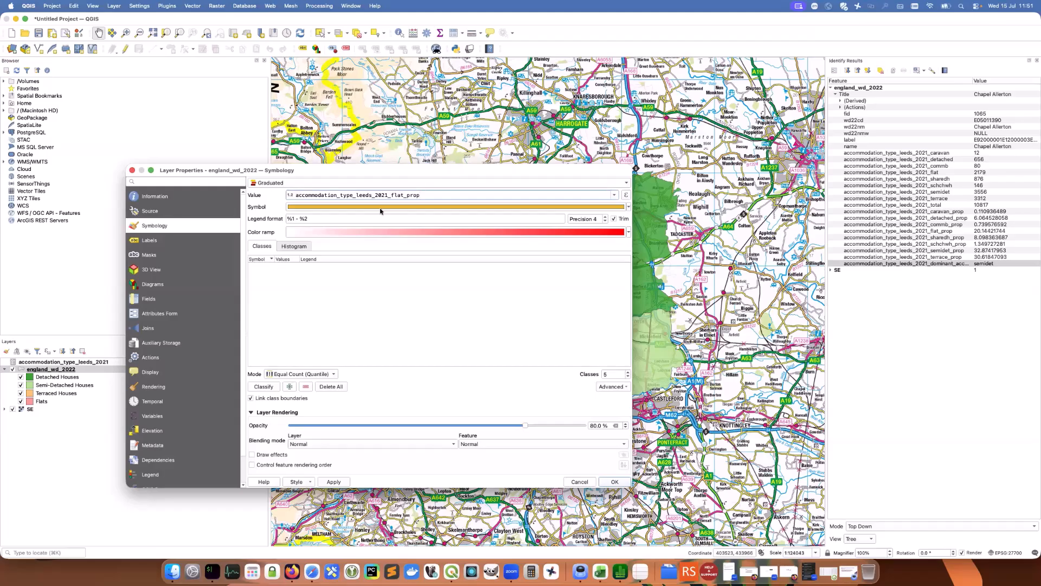
{"action": "left_click", "coordinate": [271, 389]}
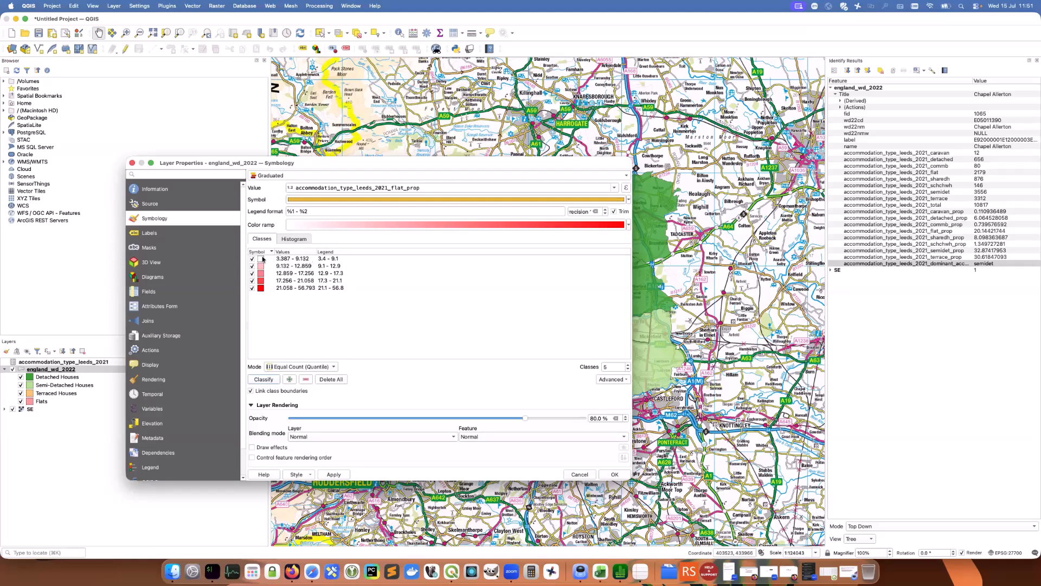
Examine the value ranges of the graduated flat-proportion classes, from the lowest to the highest
{"action": "left_click", "coordinate": [293, 259]}
{"action": "left_click", "coordinate": [291, 266]}
{"action": "left_click", "coordinate": [288, 273]}
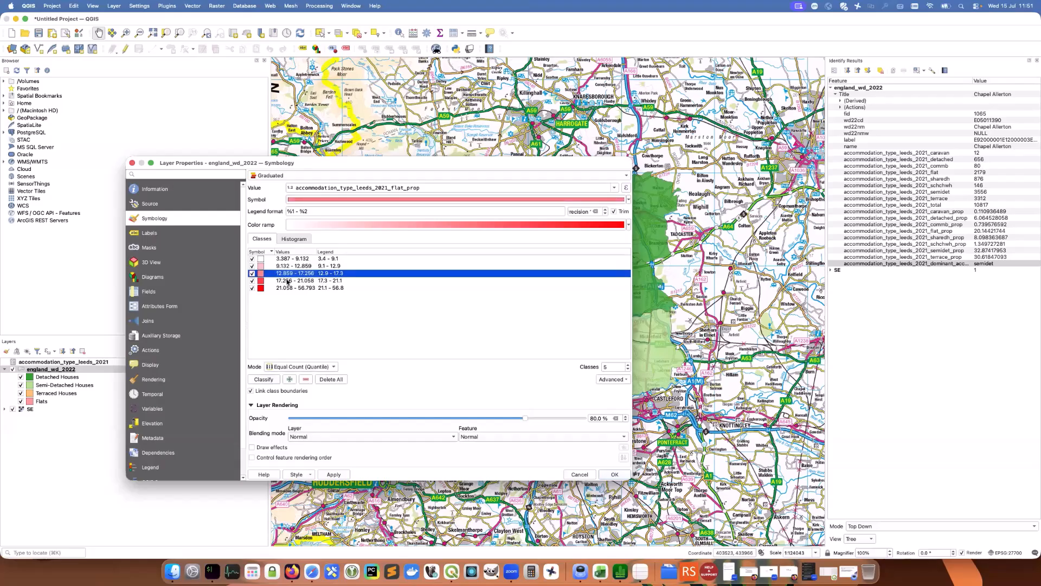
{"action": "left_click", "coordinate": [286, 288]}
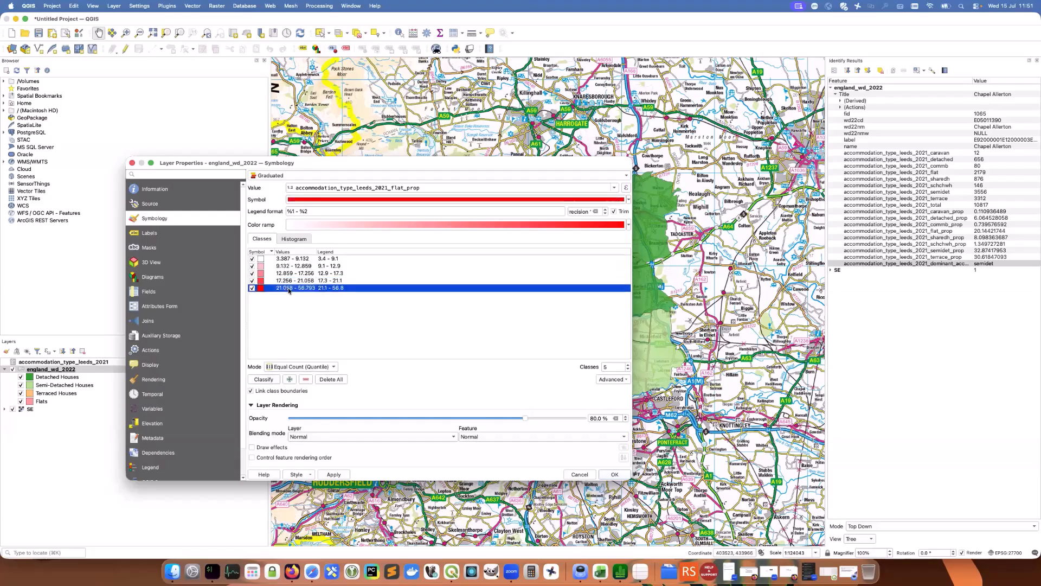
Load the histogram of the flat proportion values and examine how the class breaks divide the distribution
{"action": "left_click", "coordinate": [300, 239]}
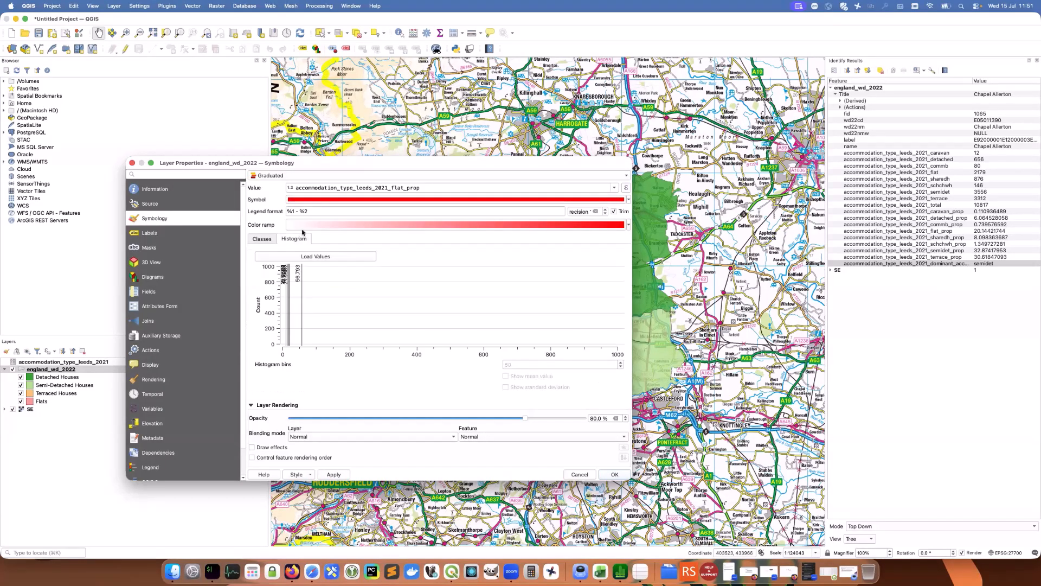
{"action": "left_click_drag", "start_coordinate": [404, 164], "coordinate": [399, 151]}
{"action": "left_click", "coordinate": [260, 228]}
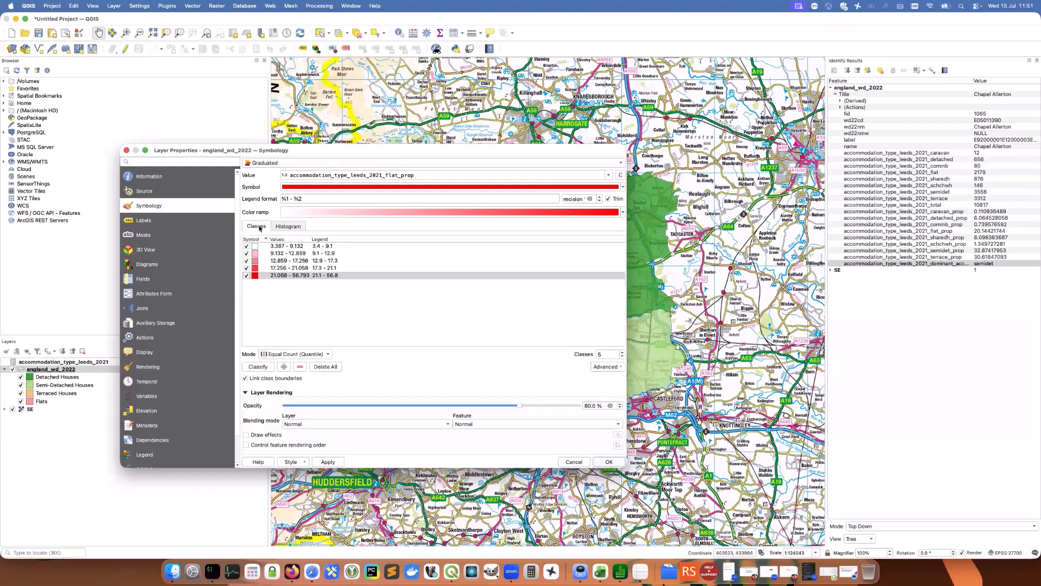
{"action": "left_click", "coordinate": [286, 227]}
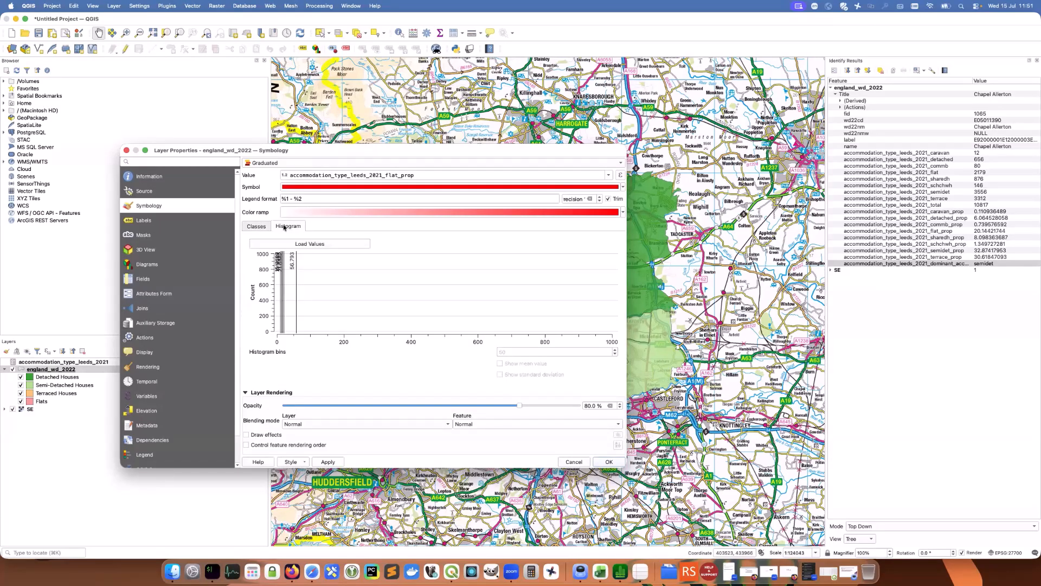
{"action": "left_click", "coordinate": [316, 244]}
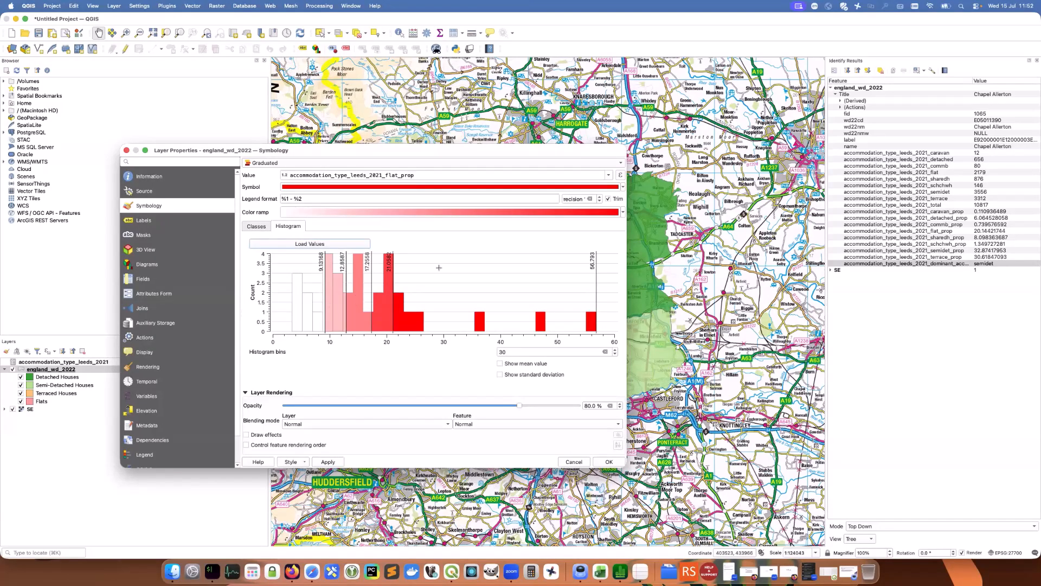
{"action": "left_click_drag", "start_coordinate": [434, 150], "coordinate": [451, 111]}
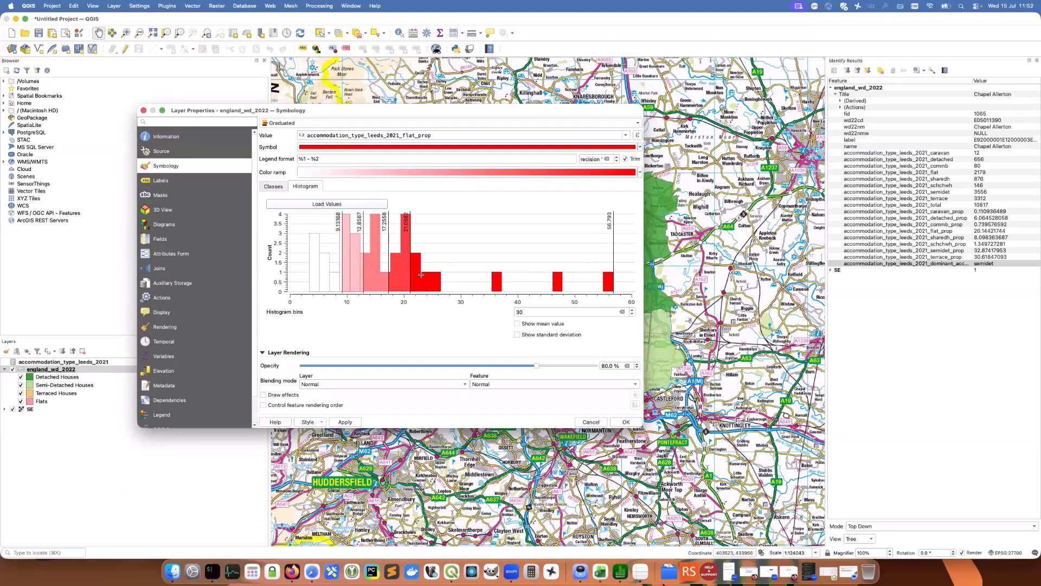
Reclassify the flat proportion values with the Natural Breaks (Jenks) mode and 7 classes
{"action": "left_click", "coordinate": [272, 187]}
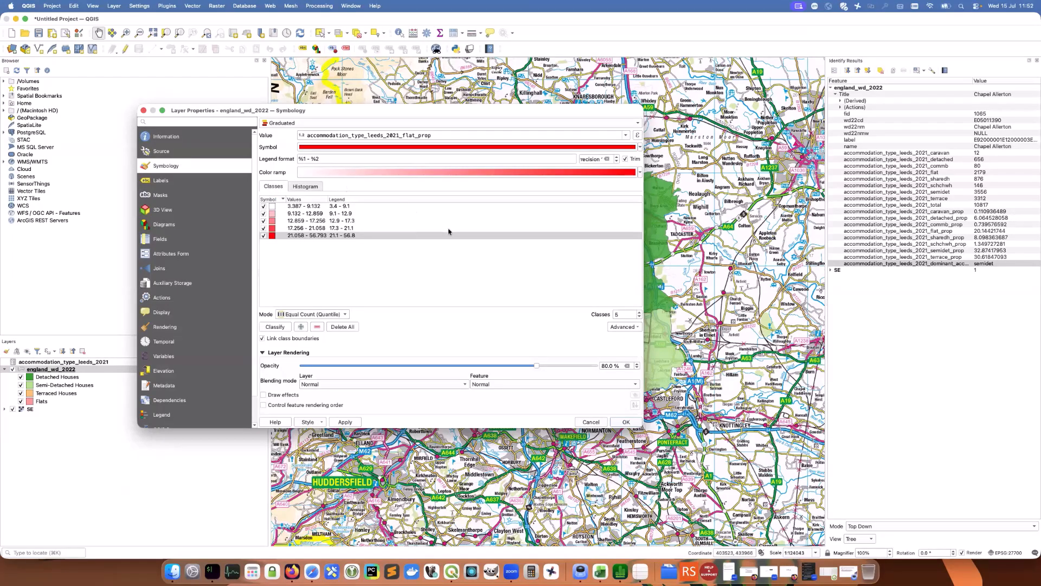
{"action": "left_click", "coordinate": [344, 316]}
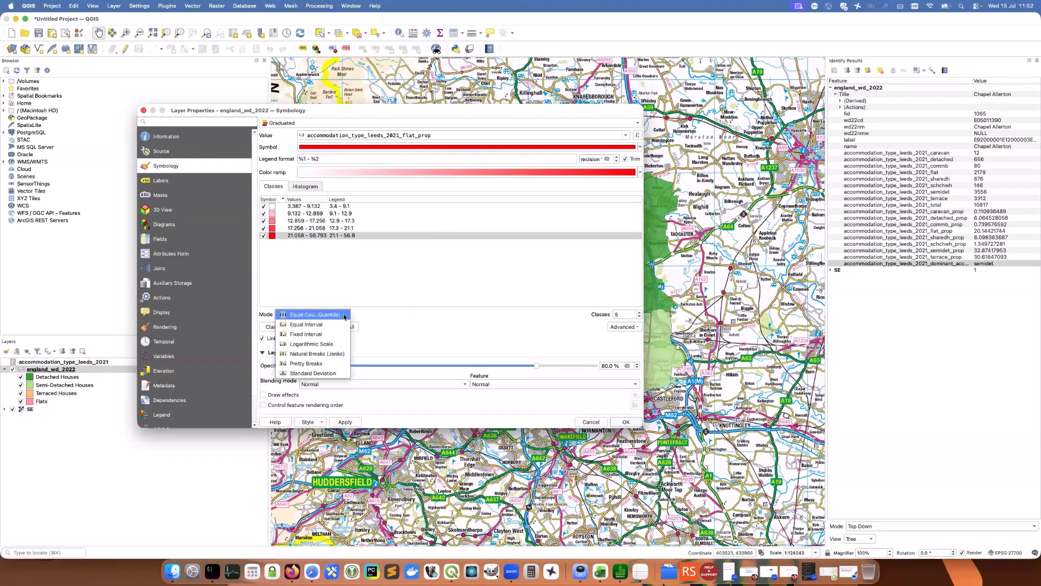
{"action": "left_click", "coordinate": [336, 354]}
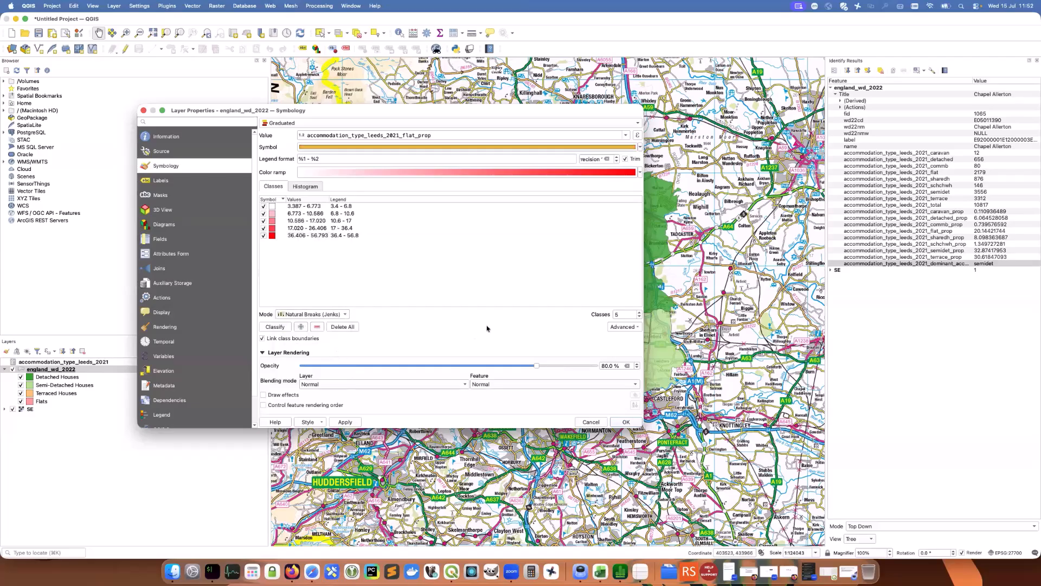
{"action": "left_click", "coordinate": [640, 313]}
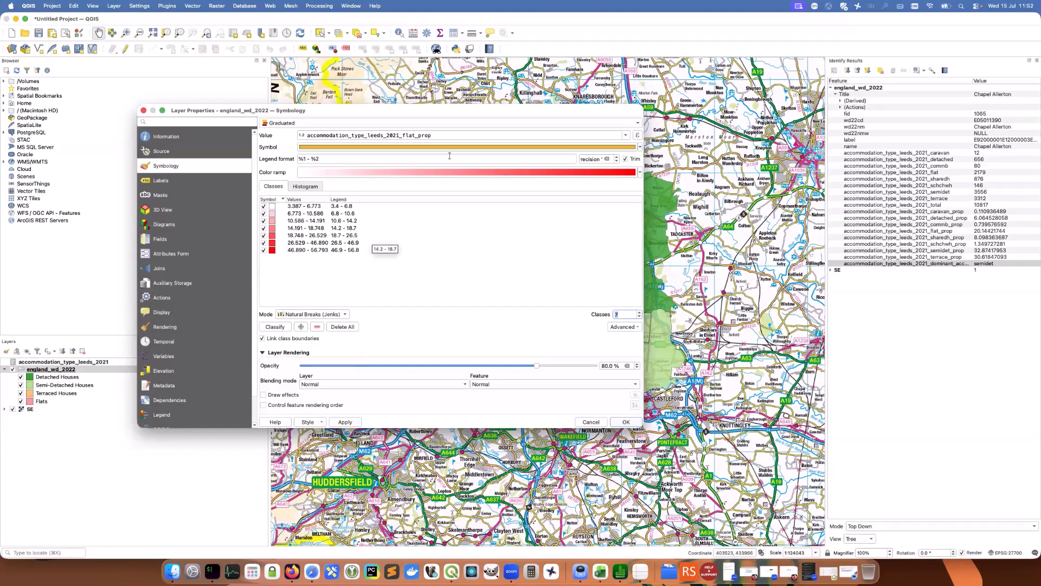
{"action": "left_click_drag", "start_coordinate": [474, 115], "coordinate": [479, 118]}
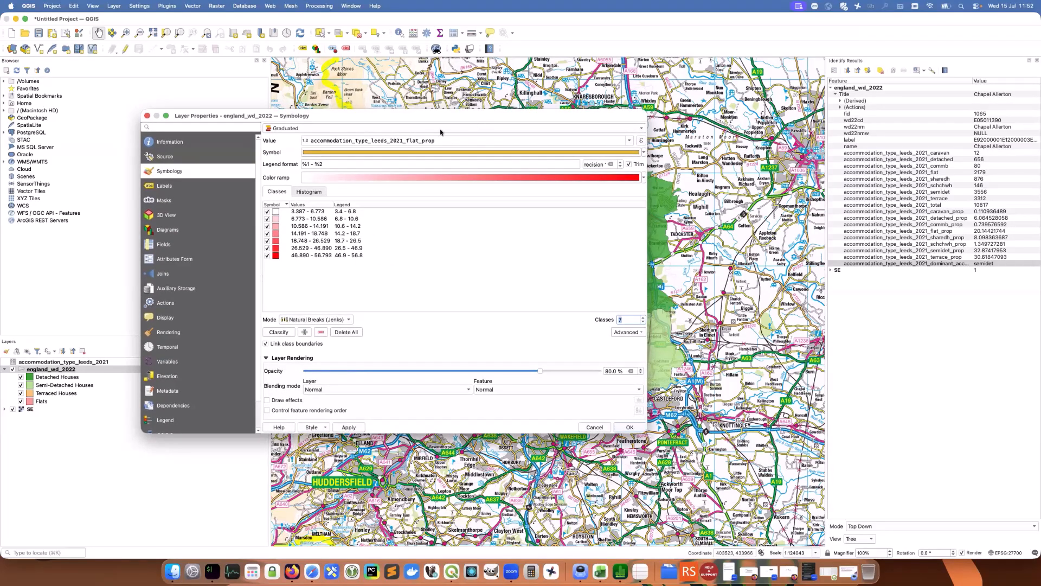
{"action": "left_click_drag", "start_coordinate": [402, 117], "coordinate": [411, 143]}
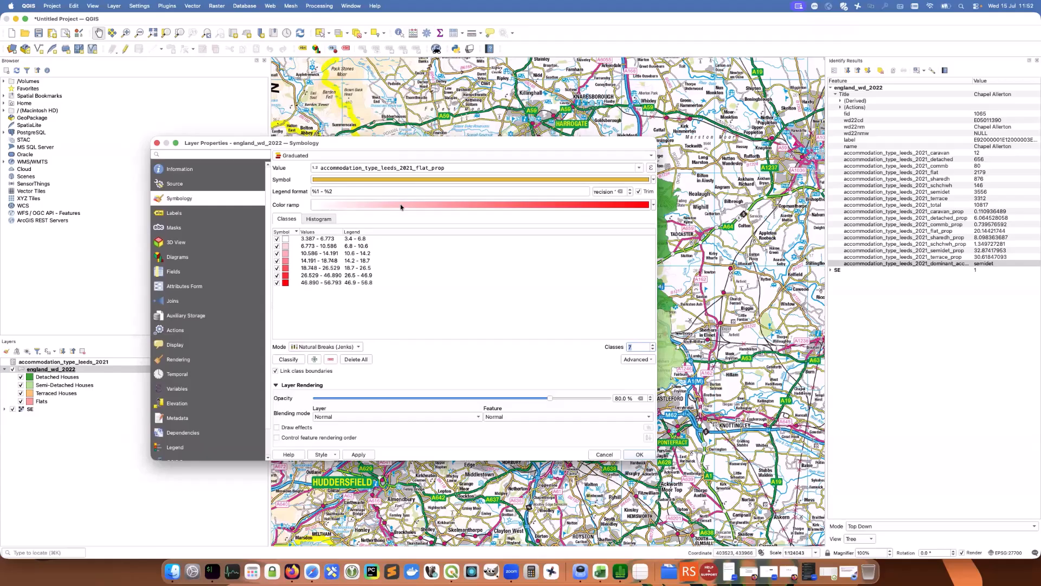
Assign the Blues colour ramp to the graduated classes and apply the symbology to the wards layer
{"action": "left_click", "coordinate": [654, 206]}
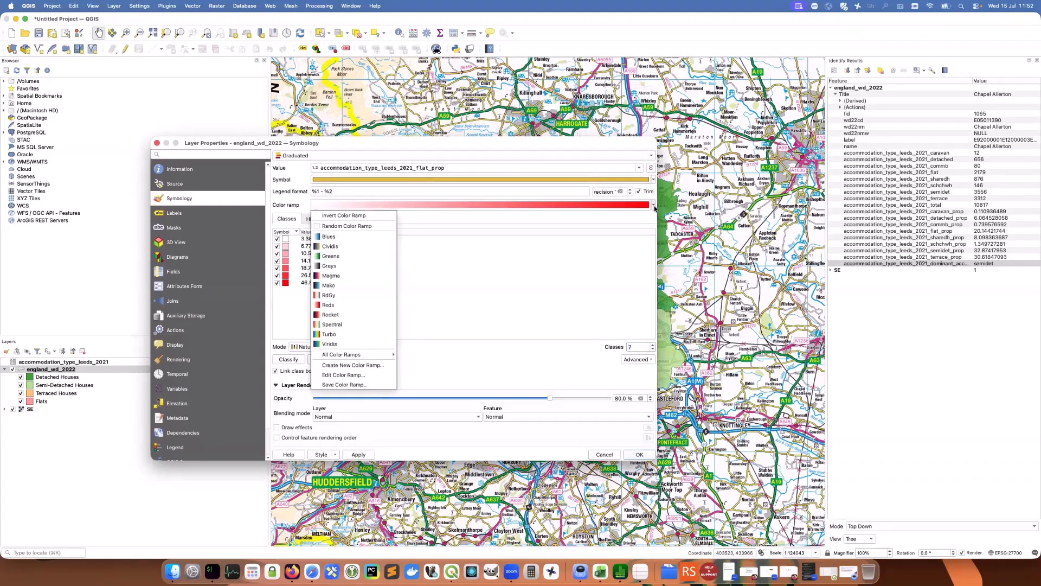
{"action": "left_click", "coordinate": [361, 237]}
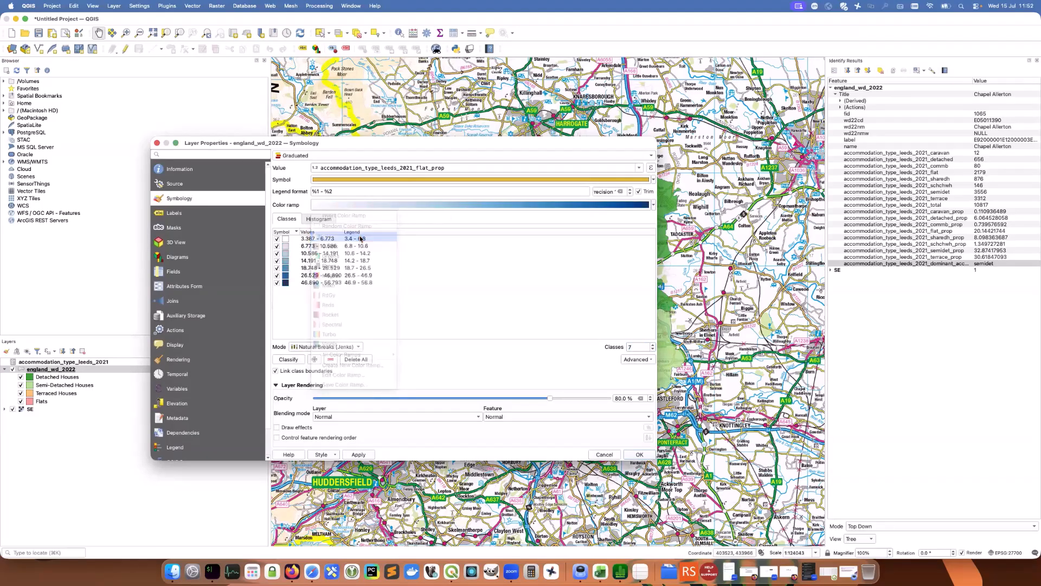
{"action": "left_click", "coordinate": [363, 454]}
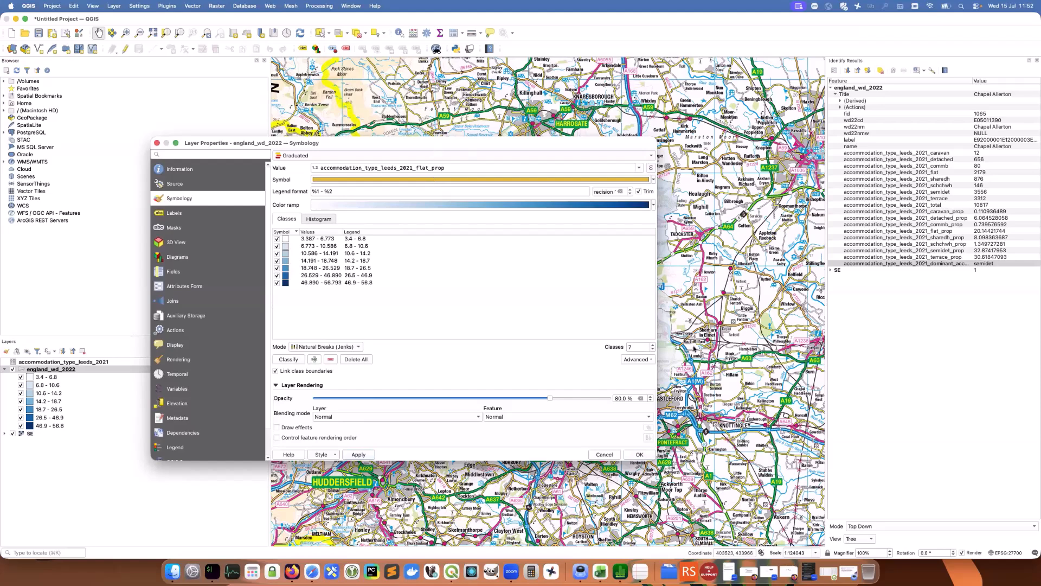
{"action": "left_click_drag", "start_coordinate": [436, 144], "coordinate": [512, 127]}
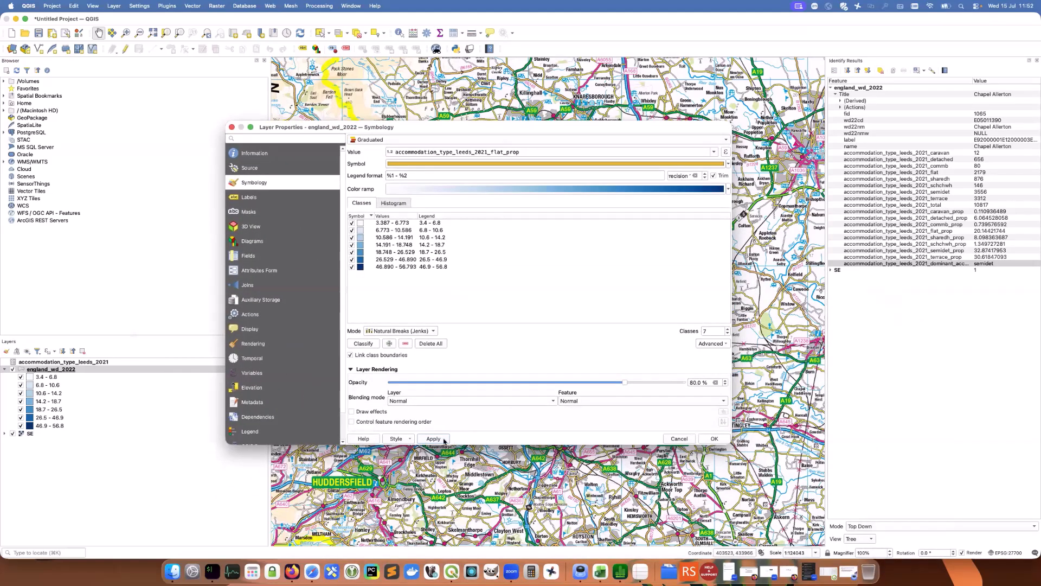
{"action": "left_click", "coordinate": [711, 438]}
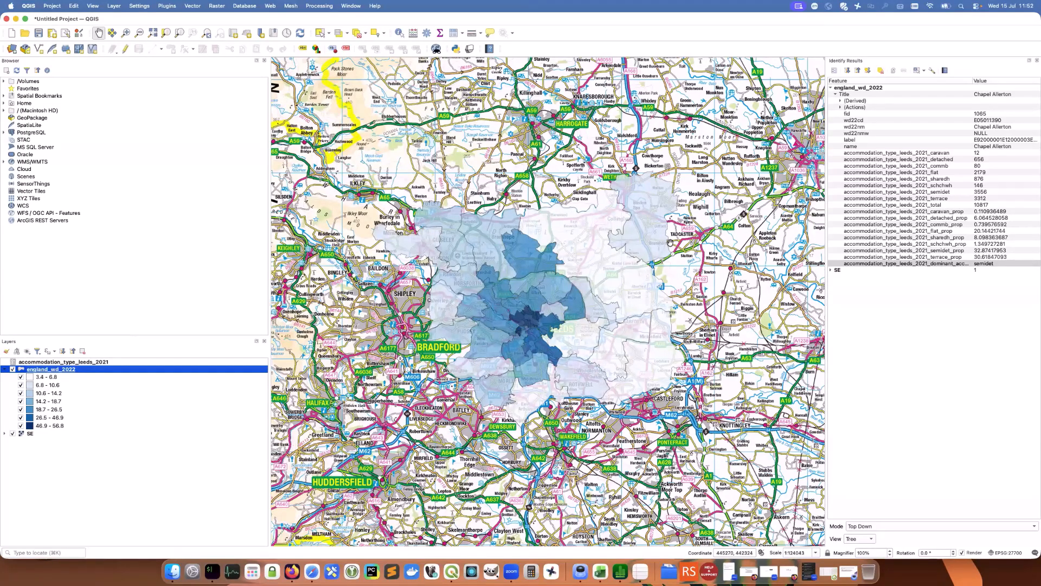
Examine the distribution of flat proportions across the Leeds wards, including the city centre and the outer wards
{"action": "mouse_move", "coordinate": [535, 308]}
{"action": "left_mouse_down"}
{"action": "mouse_move", "coordinate": [499, 330]}
{"action": "mouse_move", "coordinate": [545, 313]}
{"action": "mouse_move", "coordinate": [534, 300]}
{"action": "left_mouse_up"}
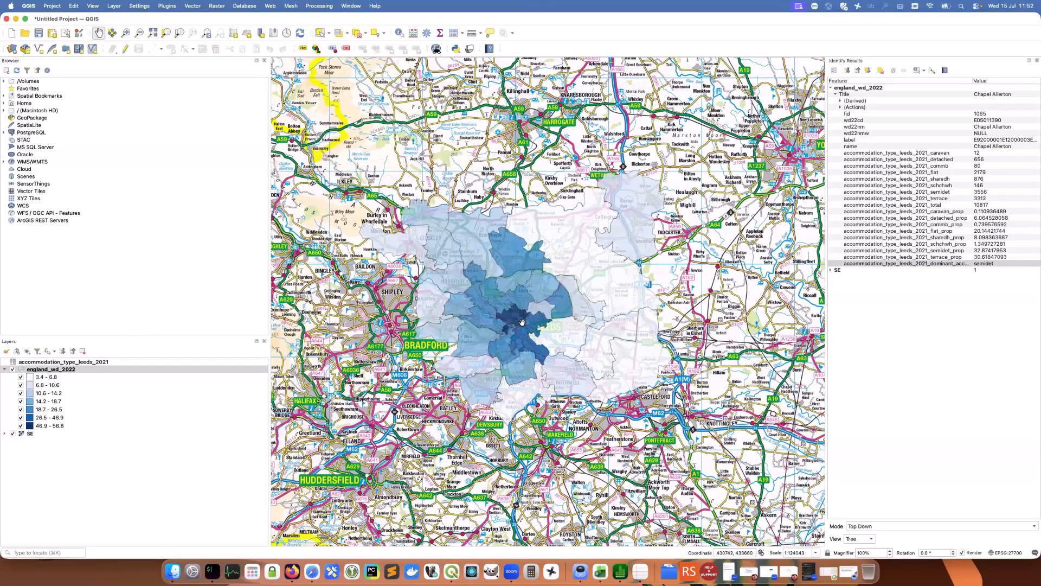
{"action": "scroll", "coordinate": [557, 326], "scroll_direction": "up", "scroll_amount": 1}
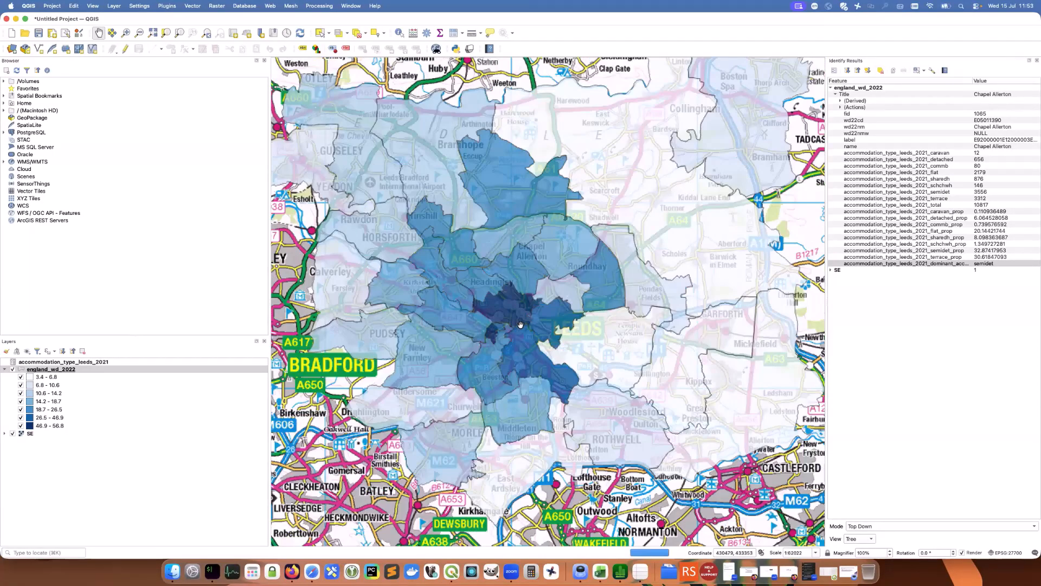
{"action": "scroll", "coordinate": [577, 320], "scroll_direction": "down", "scroll_amount": 1}
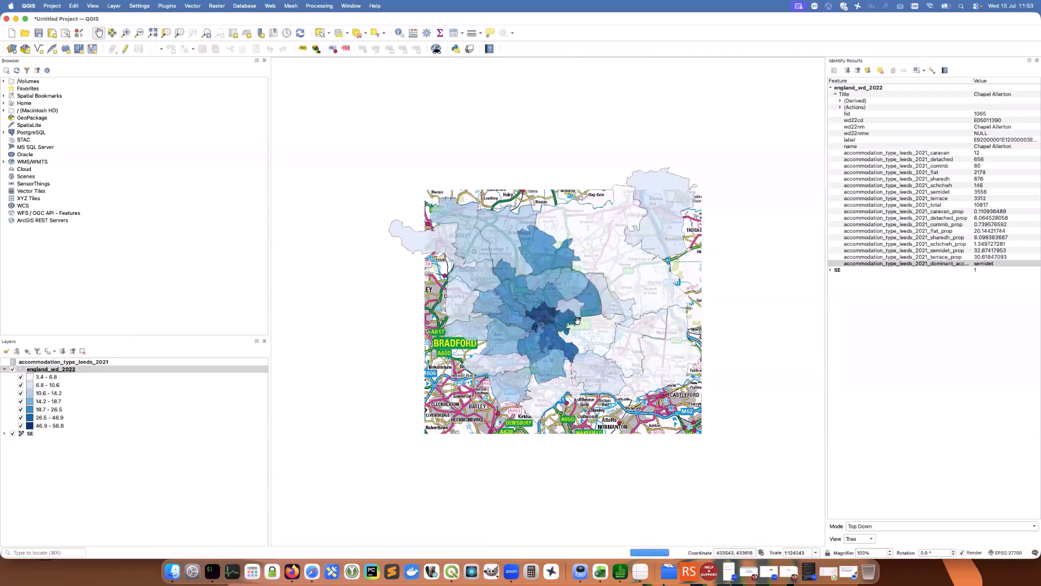
{"action": "scroll", "coordinate": [543, 314], "scroll_direction": "up", "scroll_amount": 3}
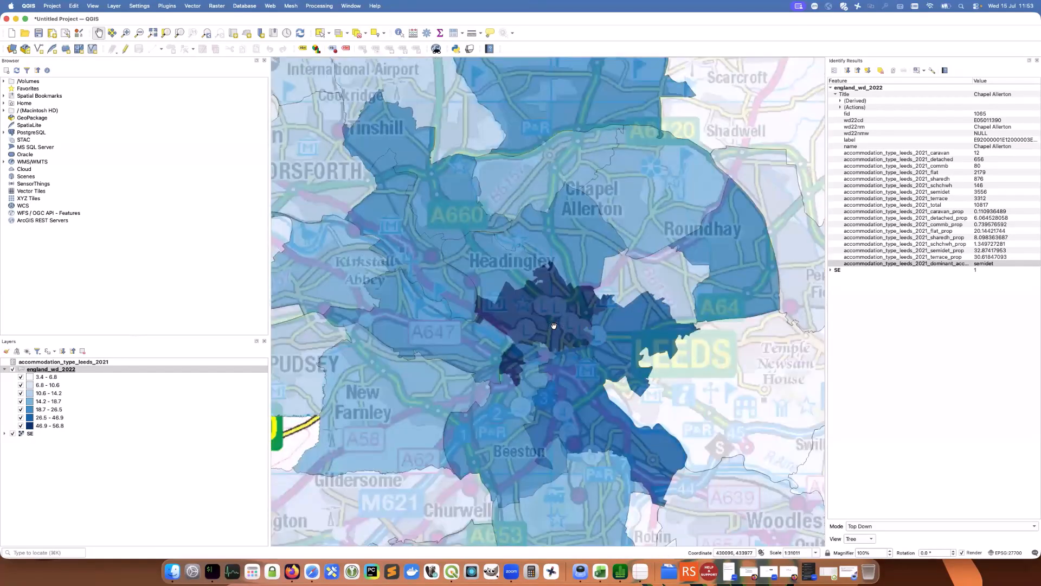
{"action": "scroll", "coordinate": [539, 321], "scroll_direction": "down", "scroll_amount": 1}
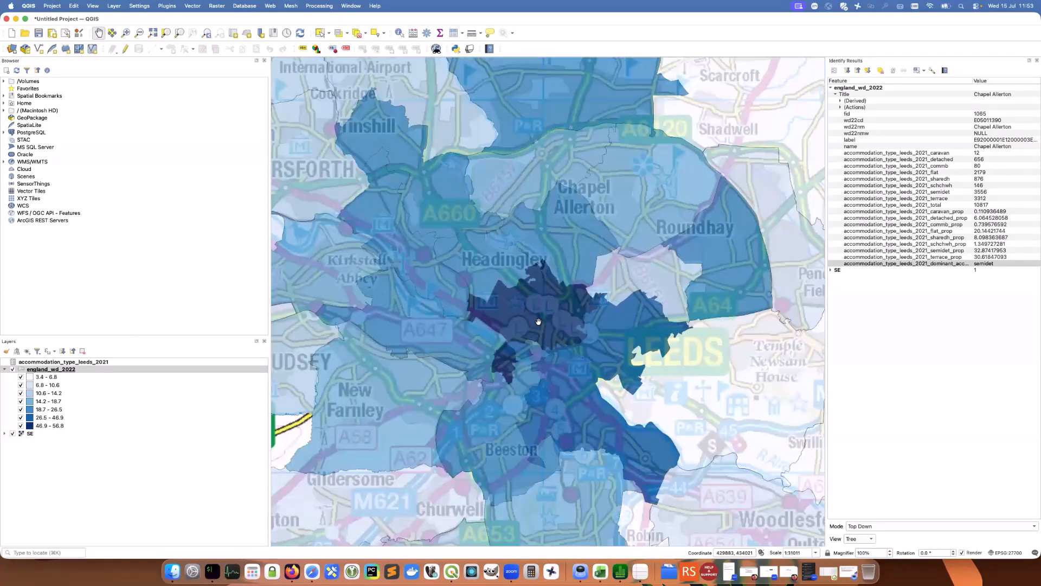
{"action": "scroll", "coordinate": [544, 304], "scroll_direction": "down", "scroll_amount": 1}
{"action": "scroll", "coordinate": [544, 302], "scroll_direction": "down", "scroll_amount": 1}
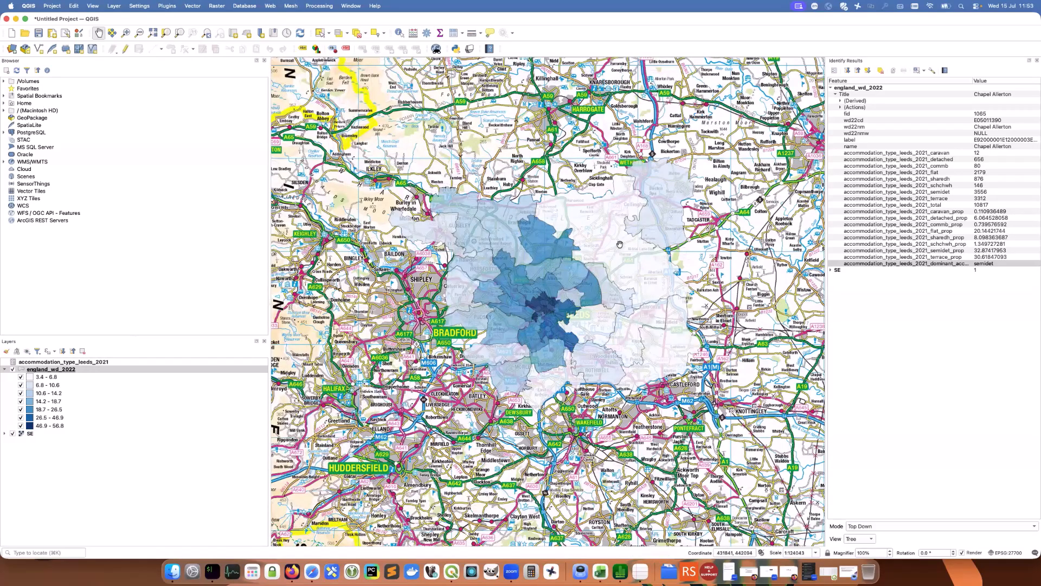
{"action": "left_click_drag", "start_coordinate": [620, 244], "coordinate": [596, 246]}
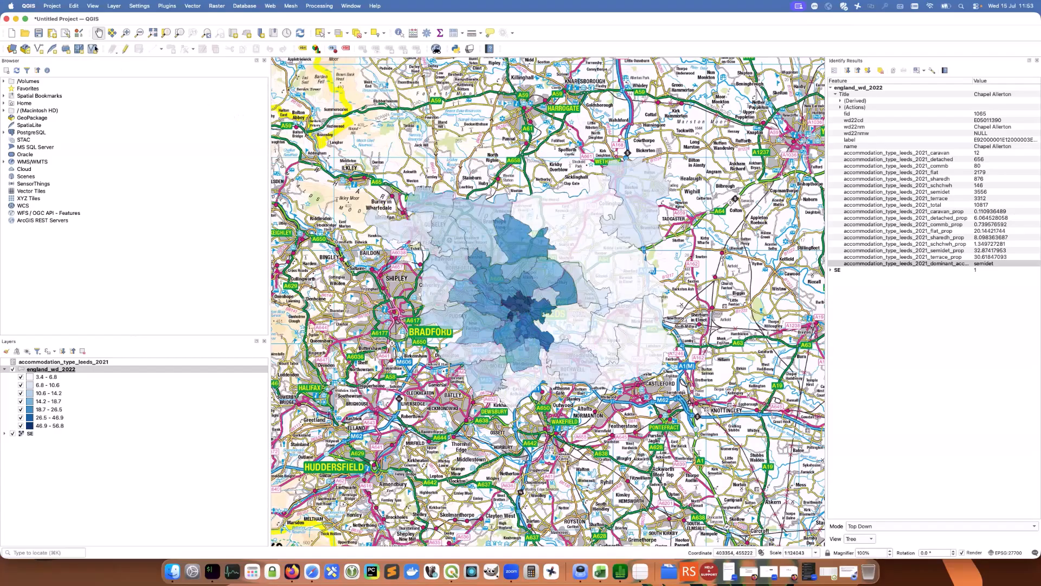
Create a print layout named MyCensusMap from the empty layout template and enlarge its window
{"action": "left_click", "coordinate": [52, 6]}
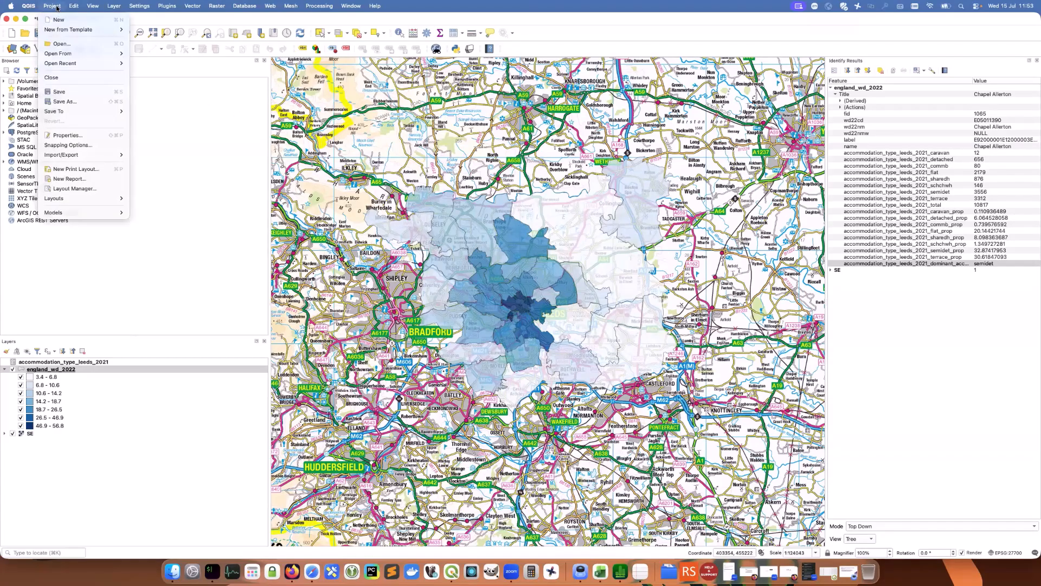
{"action": "left_click", "coordinate": [78, 190]}
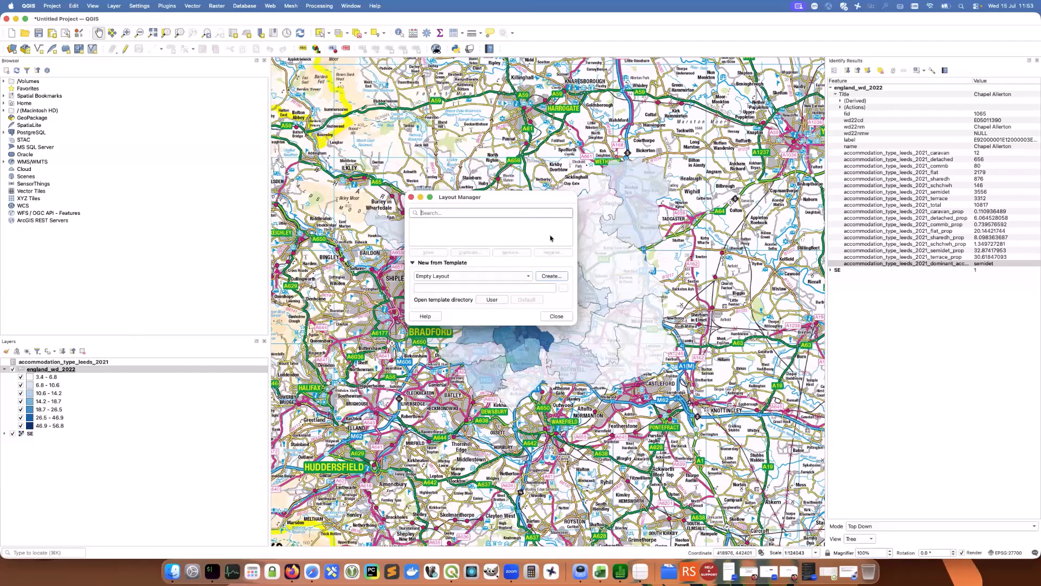
{"action": "left_click", "coordinate": [551, 277]}
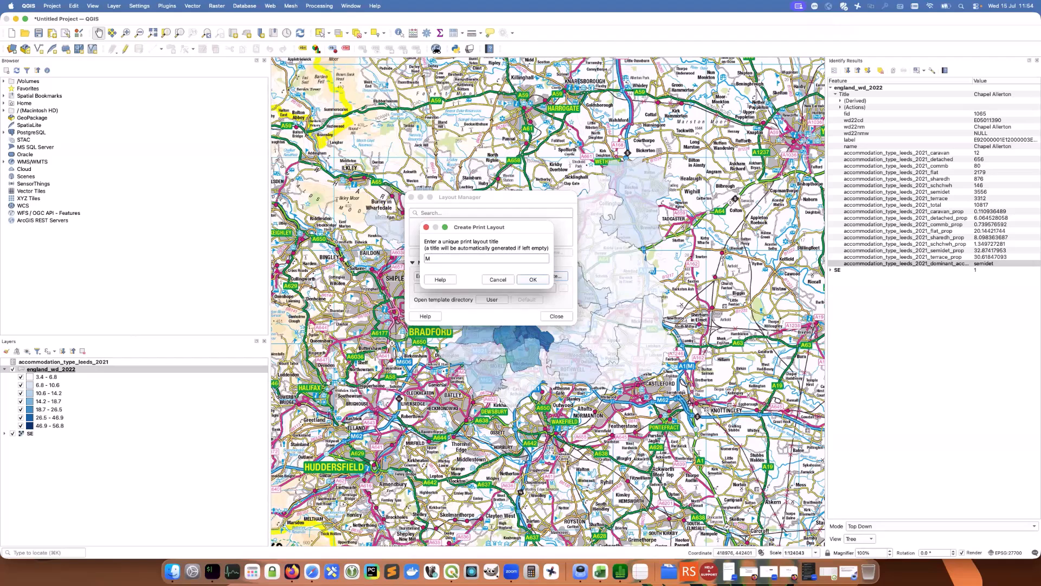
{"action": "type", "text": "sMap"}
{"action": "left_click", "coordinate": [547, 282]}
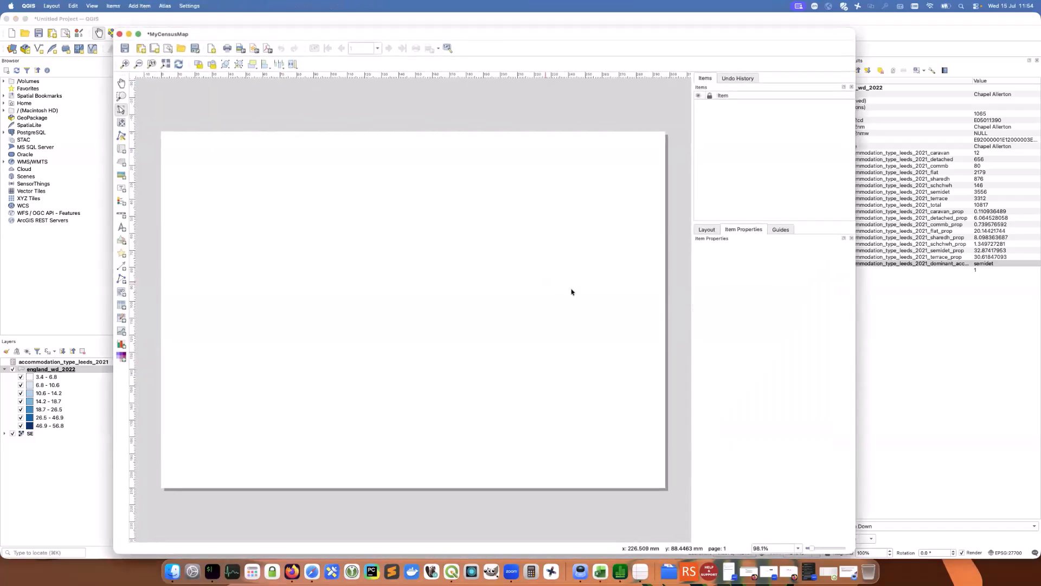
{"action": "left_click_drag", "start_coordinate": [440, 35], "coordinate": [395, 21]}
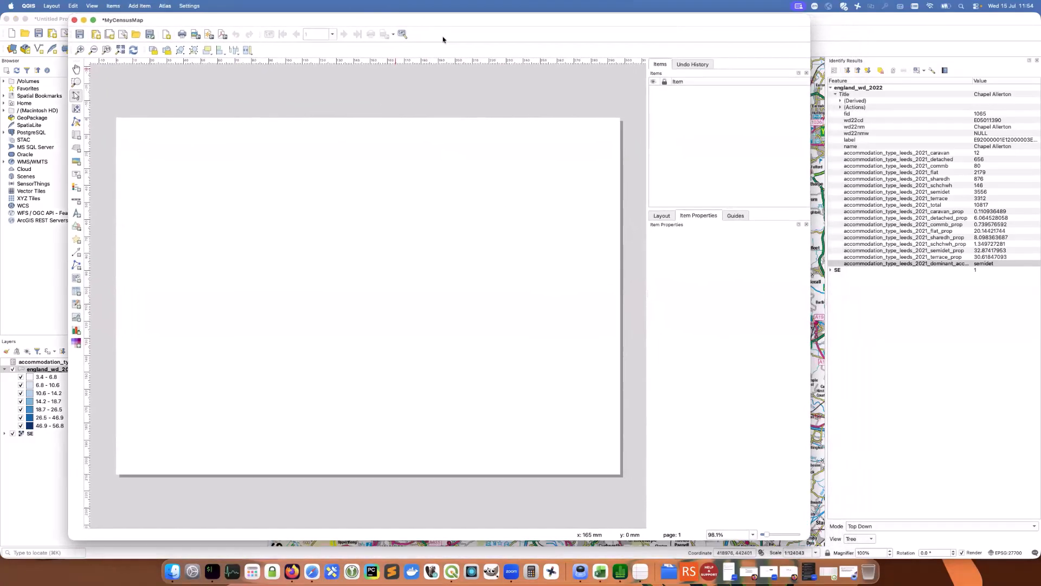
{"action": "double_click", "coordinate": [402, 21]}
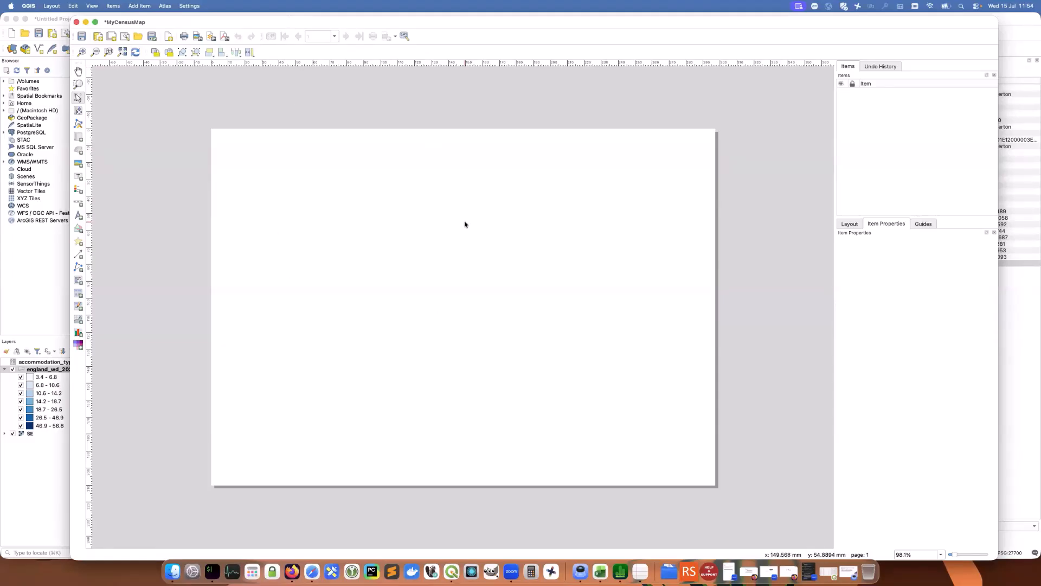
{"action": "left_click_drag", "start_coordinate": [153, 22], "coordinate": [146, 21]}
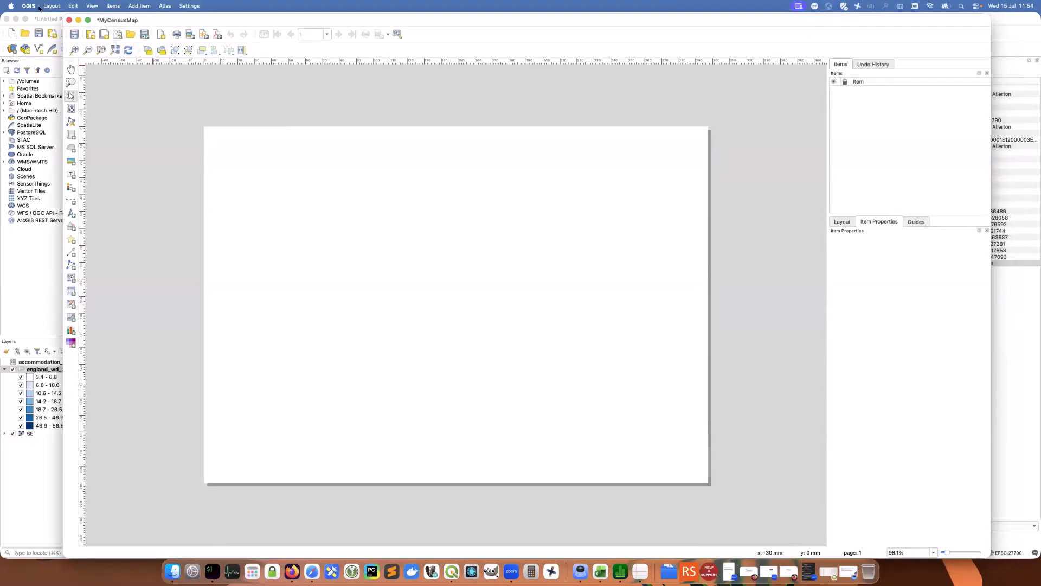
Review the layout settings and page properties, and set the A4 page orientation to Portrait
{"action": "left_click", "coordinate": [50, 6]}
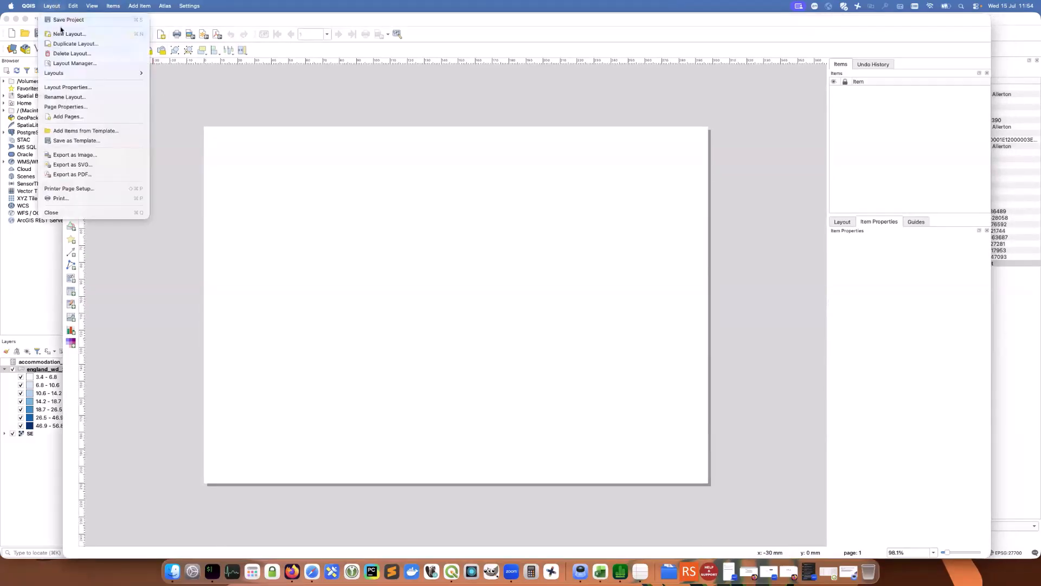
{"action": "left_click", "coordinate": [76, 87]}
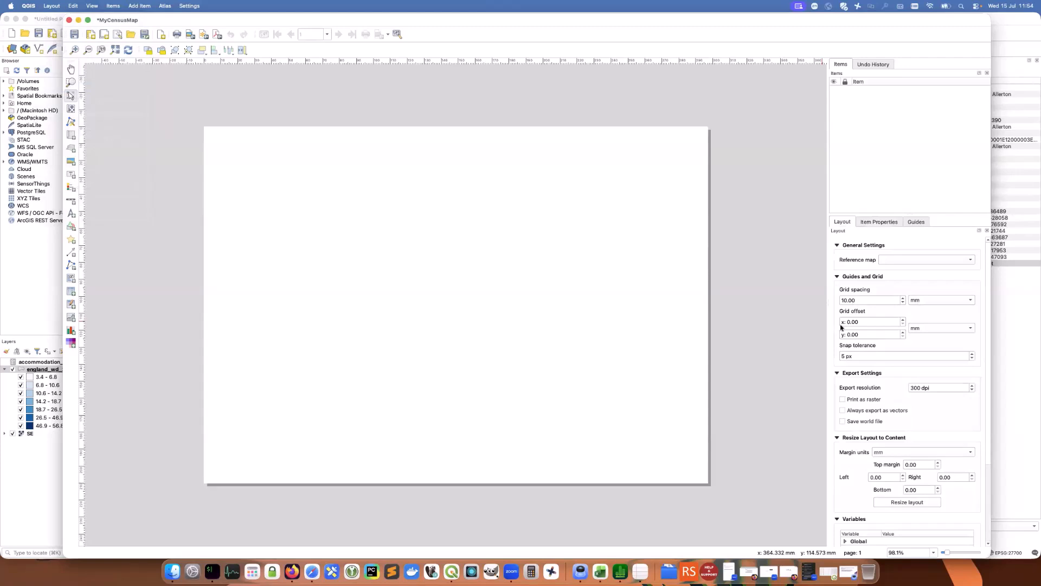
{"action": "left_click", "coordinate": [52, 6]}
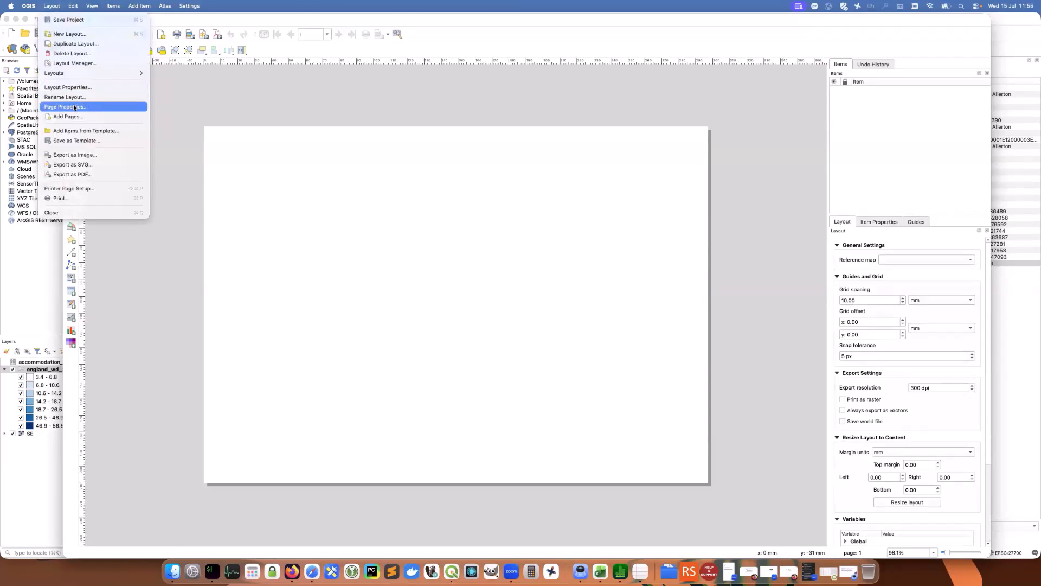
{"action": "left_click", "coordinate": [74, 107]}
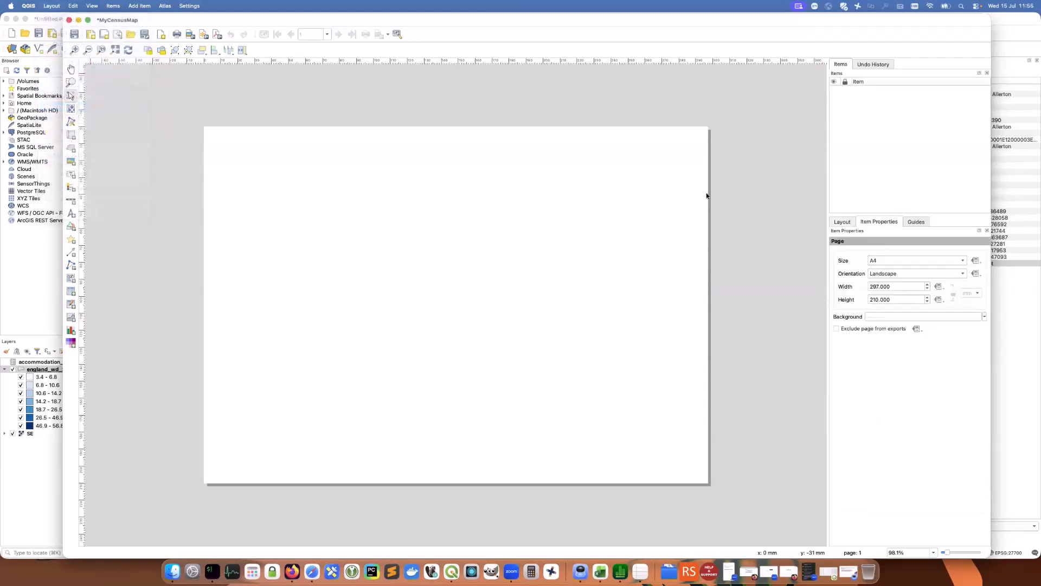
{"action": "left_click", "coordinate": [51, 6]}
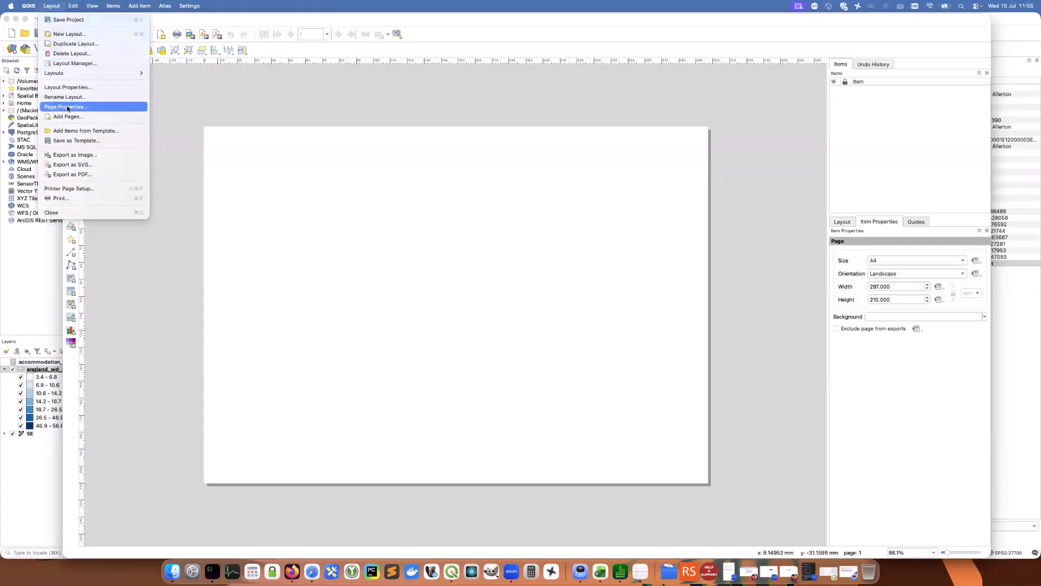
{"action": "left_click", "coordinate": [288, 105]}
{"action": "left_click", "coordinate": [52, 6]}
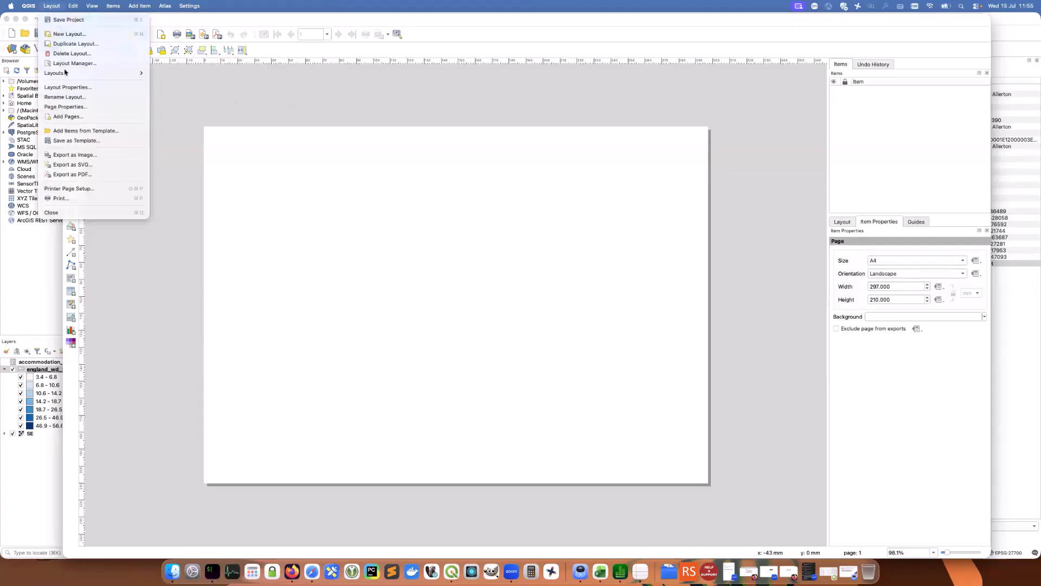
{"action": "left_click", "coordinate": [73, 106]}
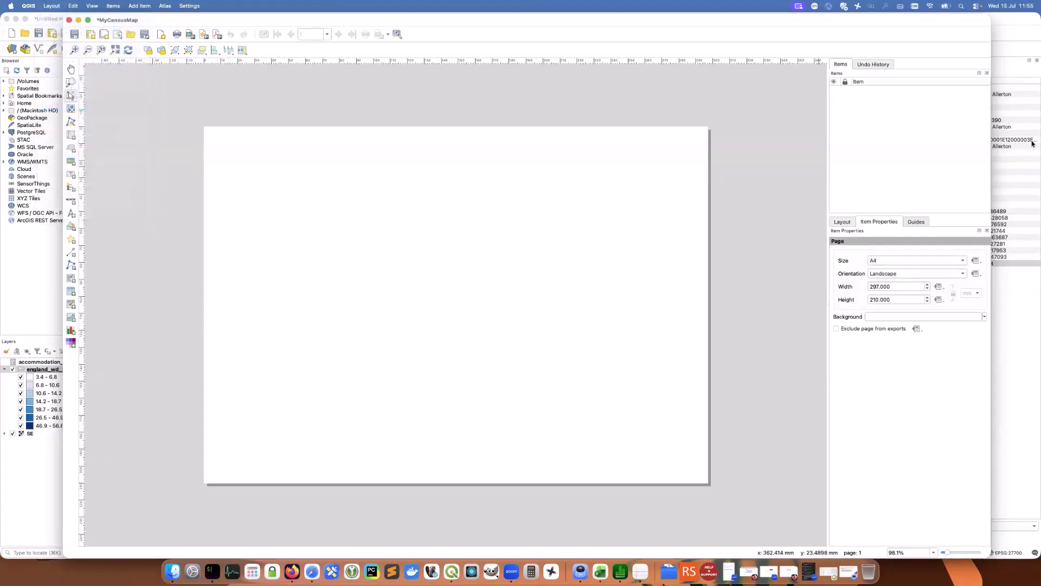
{"action": "left_click", "coordinate": [876, 275]}
{"action": "left_click", "coordinate": [877, 263]}
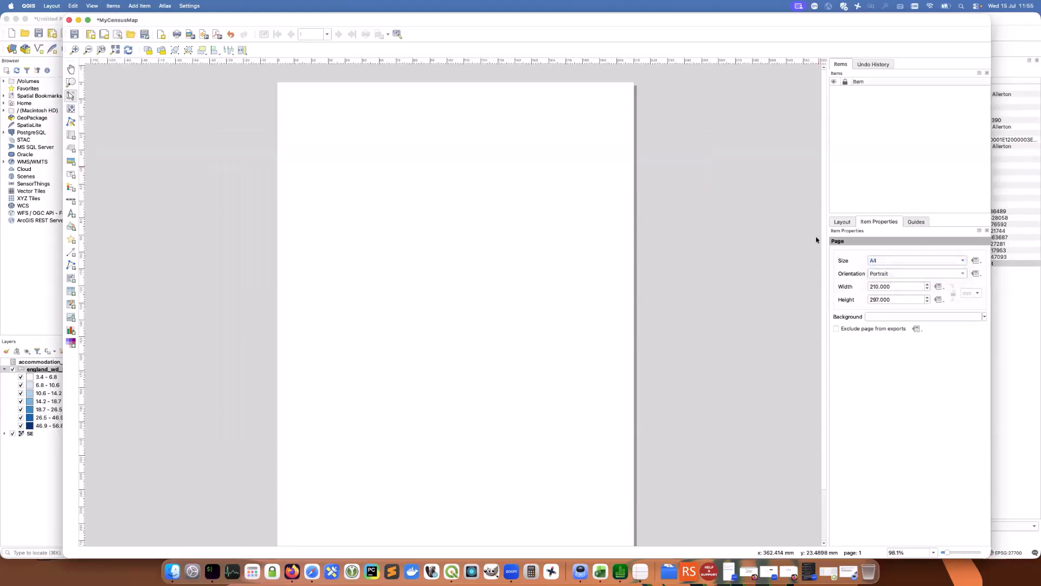
Maximise the layout window and add a map item about 178 mm wide covering most of the portrait page
{"action": "left_click_drag", "start_coordinate": [363, 20], "coordinate": [319, 14]}
{"action": "double_click", "coordinate": [320, 19]}
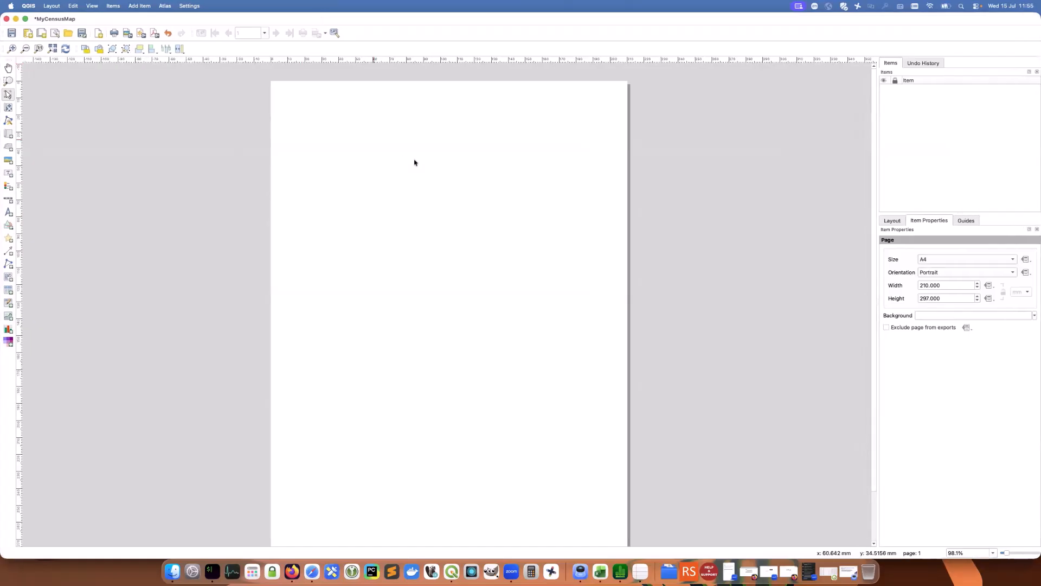
{"action": "left_click", "coordinate": [25, 49]}
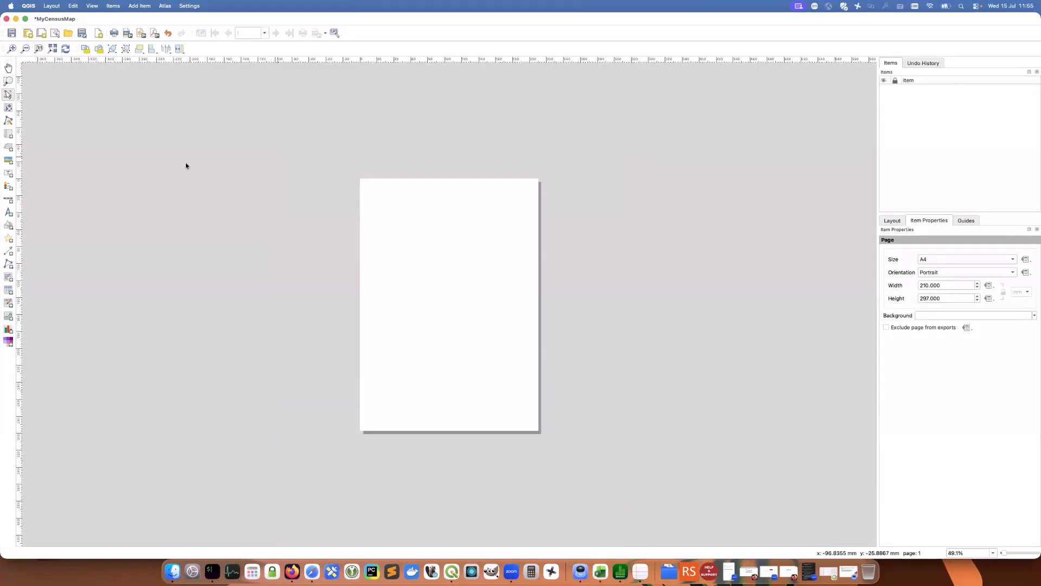
{"action": "left_click", "coordinate": [12, 49]}
{"action": "scroll", "coordinate": [444, 295], "scroll_direction": "down", "scroll_amount": 1}
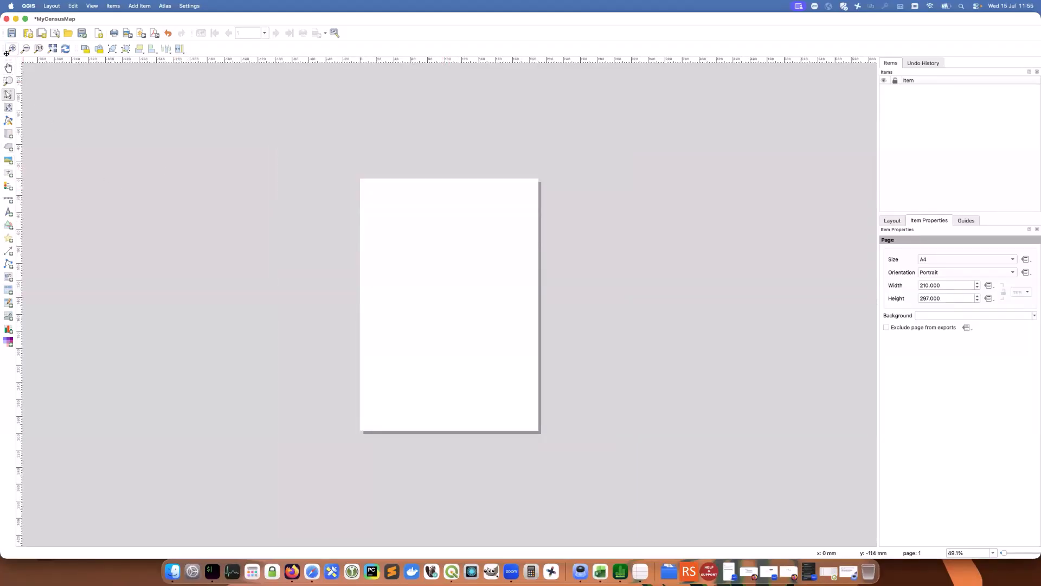
{"action": "left_click", "coordinate": [15, 139]}
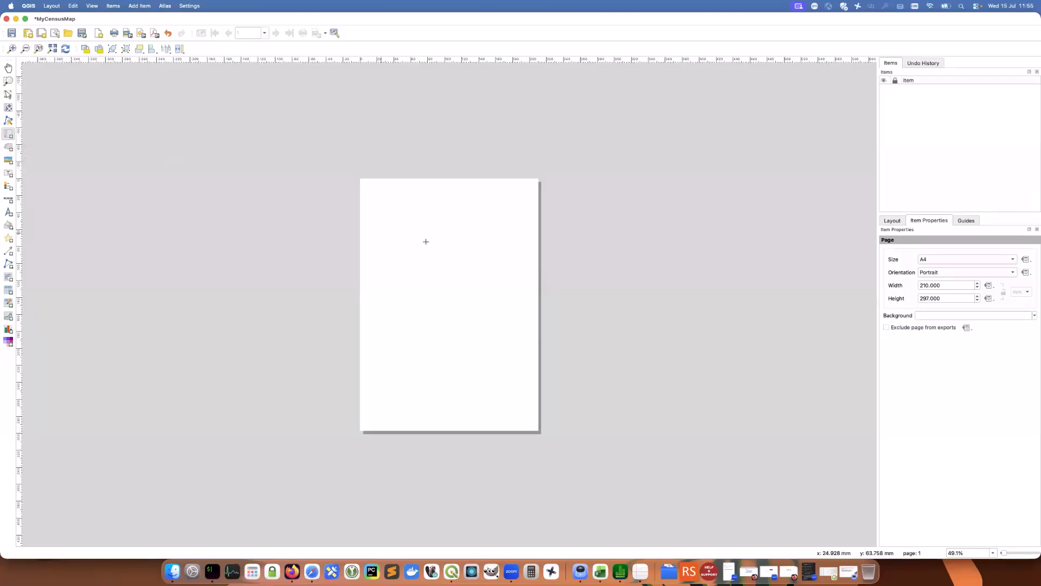
{"action": "left_click_drag", "start_coordinate": [372, 194], "coordinate": [524, 392]}
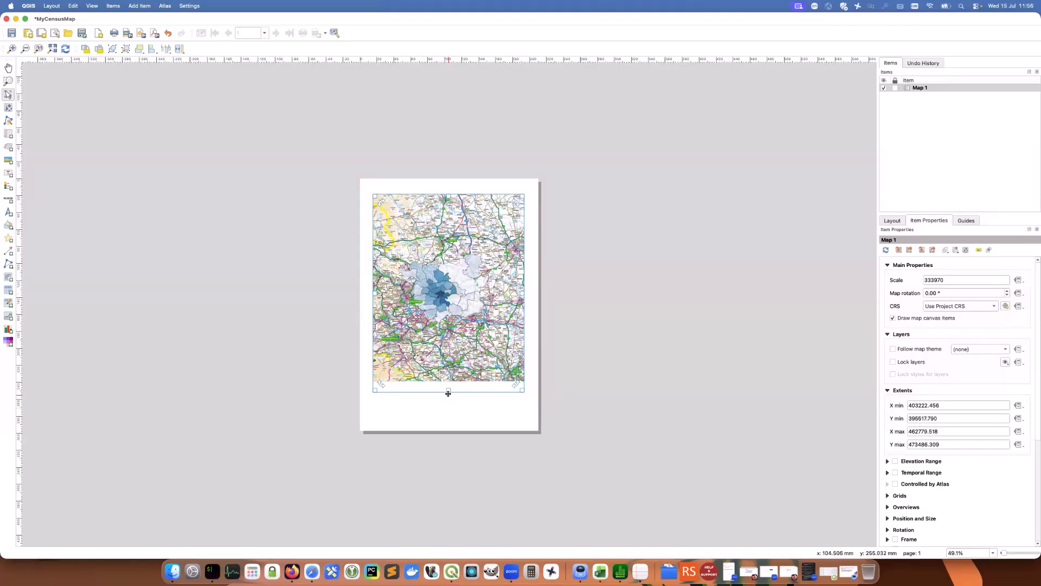
Reduce the map item's height and move it down to leave blank space above and below it
{"action": "left_click_drag", "start_coordinate": [448, 391], "coordinate": [448, 382]}
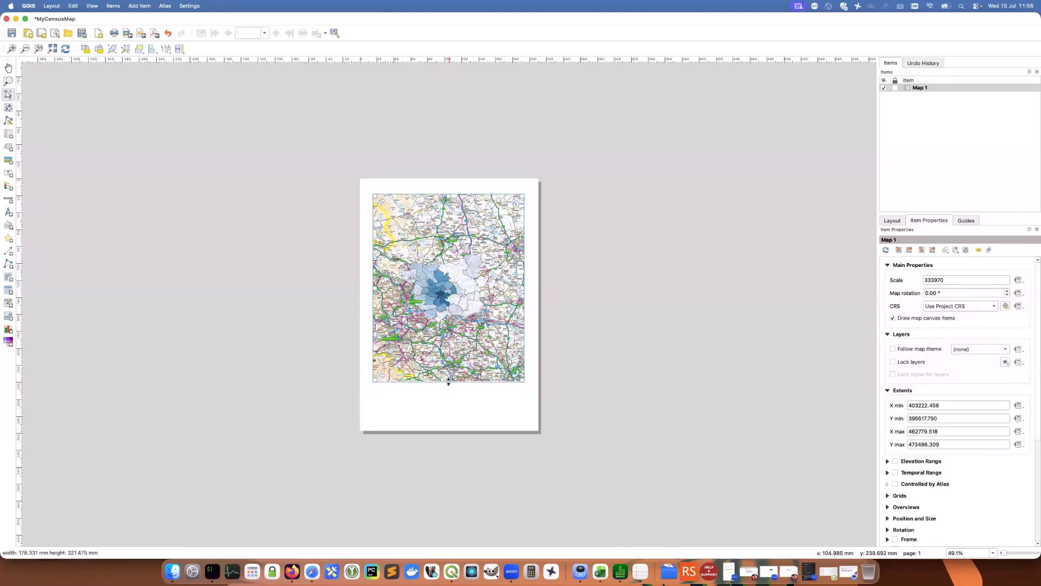
{"action": "left_click_drag", "start_coordinate": [459, 256], "coordinate": [459, 270]}
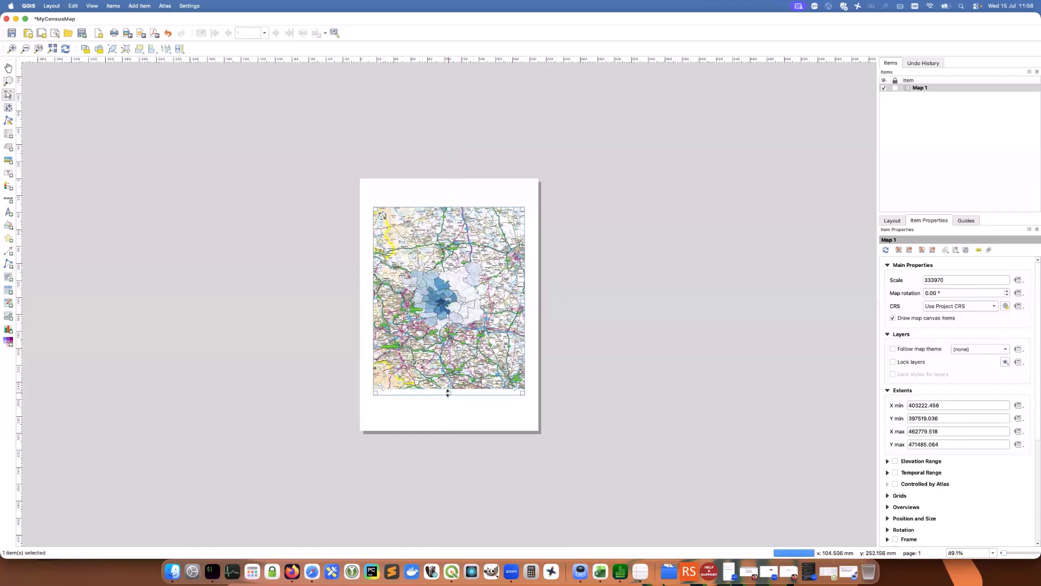
{"action": "left_click_drag", "start_coordinate": [449, 392], "coordinate": [450, 386]}
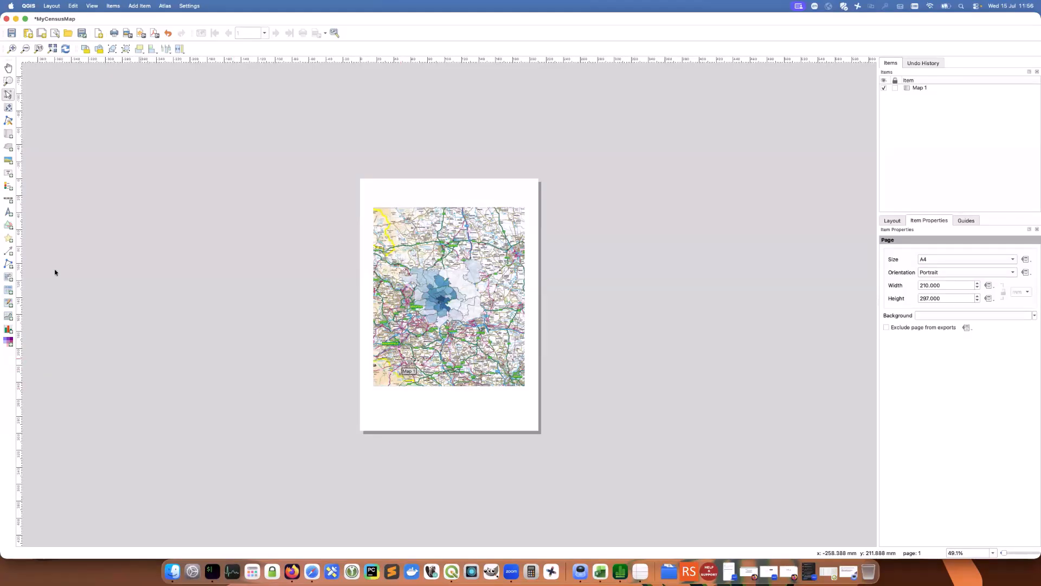
Add a legend for the map and place it over the map's lower-left corner
{"action": "left_click", "coordinate": [7, 187]}
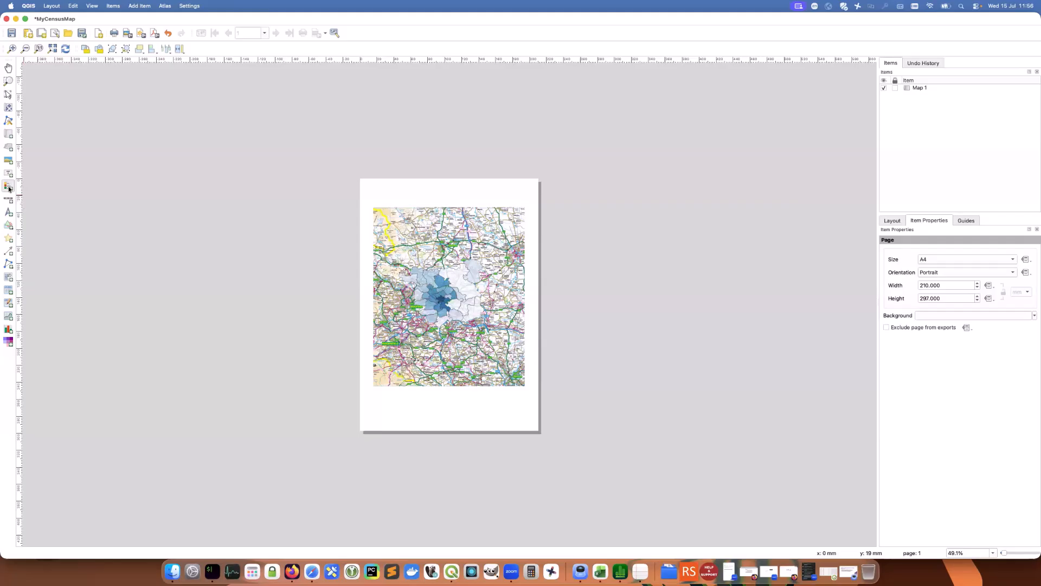
{"action": "left_click_drag", "start_coordinate": [387, 346], "coordinate": [445, 399]}
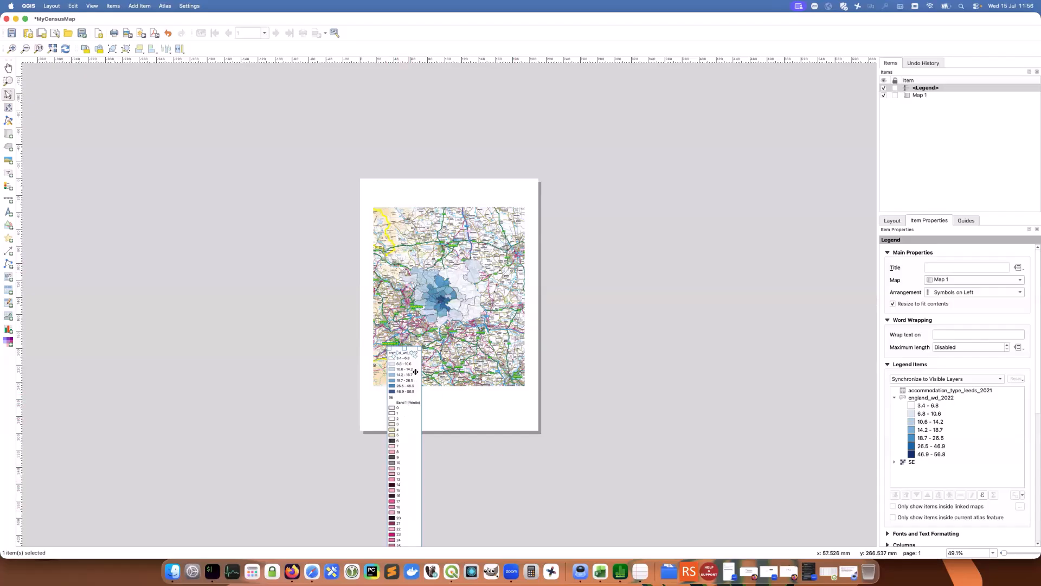
{"action": "left_click_drag", "start_coordinate": [407, 361], "coordinate": [400, 359]}
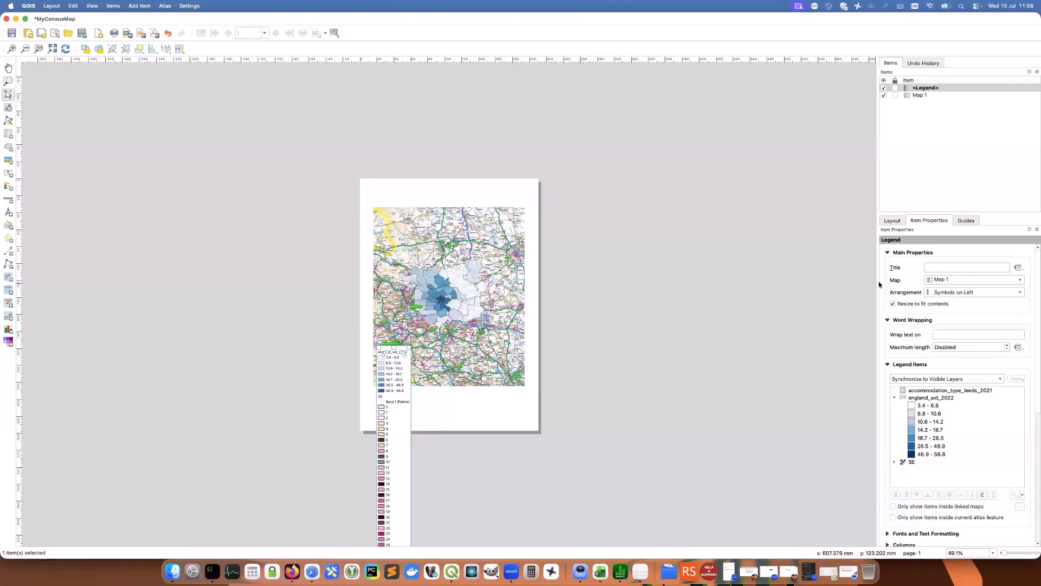
Switch the legend items to Manual, remove the SE raster entry, and align the shortened legend with the map's left edge
{"action": "left_click_drag", "start_coordinate": [878, 253], "coordinate": [846, 253]}
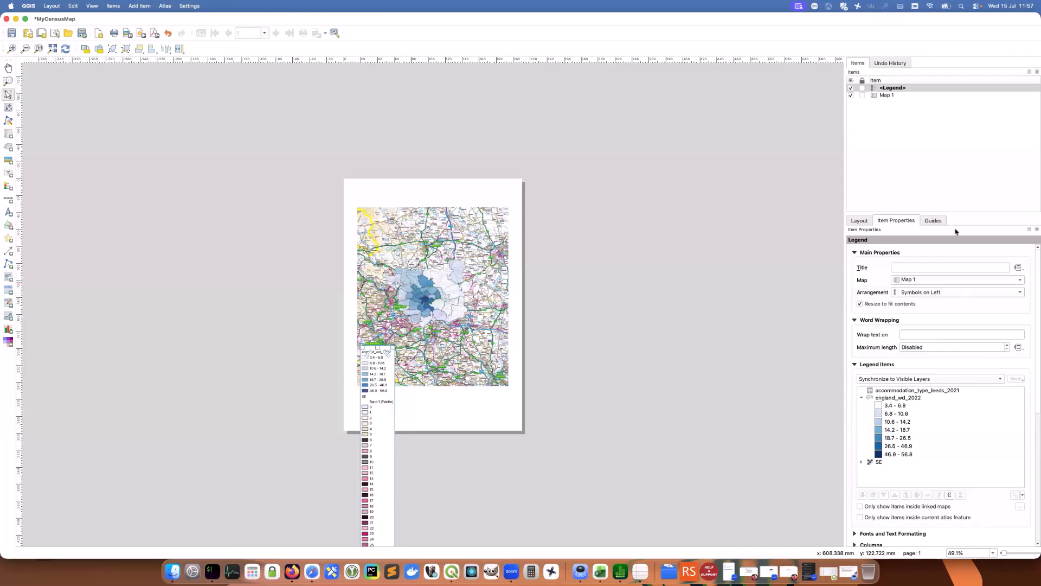
{"action": "left_click", "coordinate": [903, 381]}
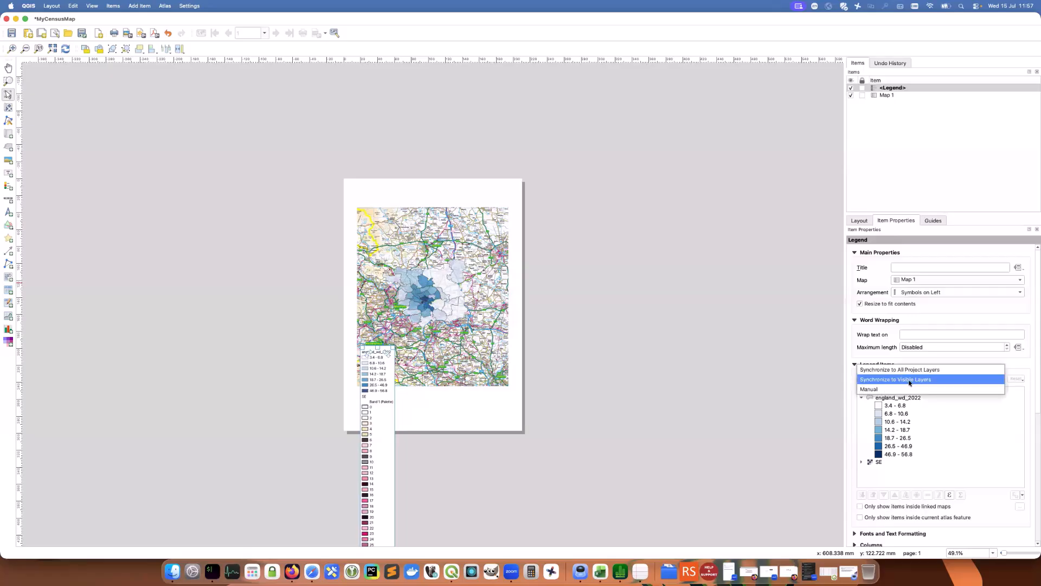
{"action": "left_click", "coordinate": [908, 389]}
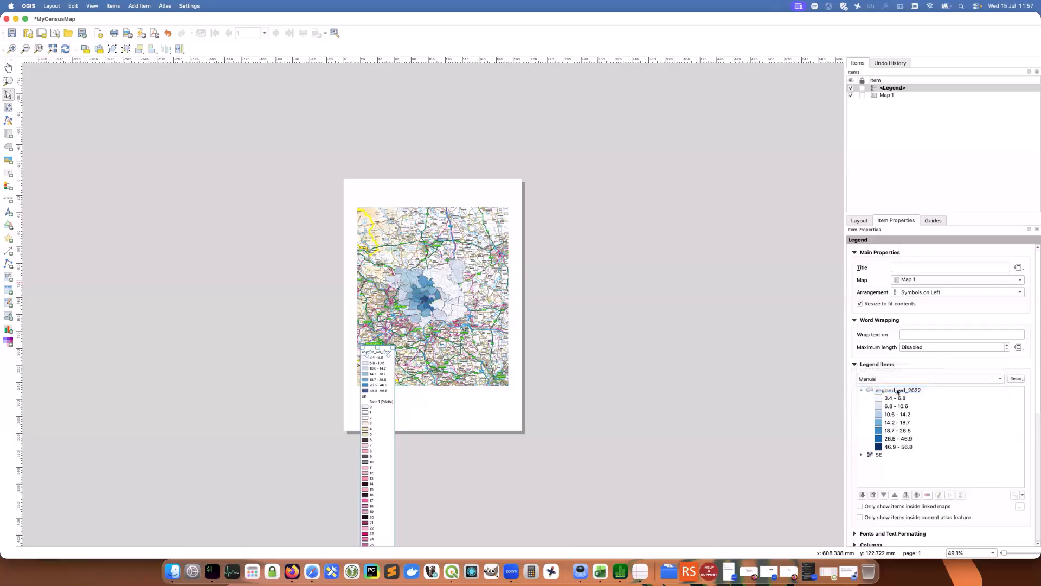
{"action": "left_click", "coordinate": [874, 455]}
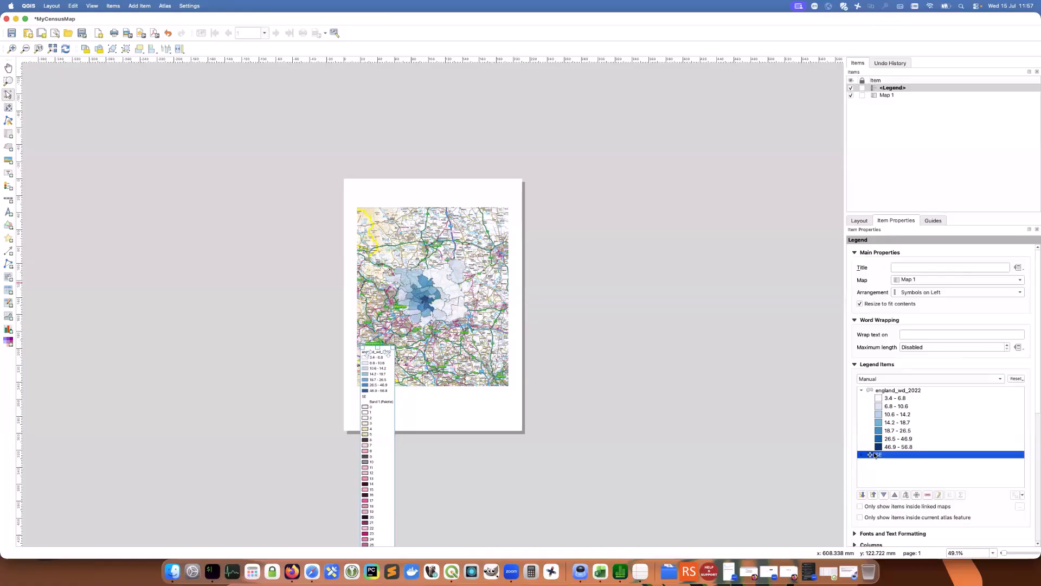
{"action": "left_click", "coordinate": [928, 495]}
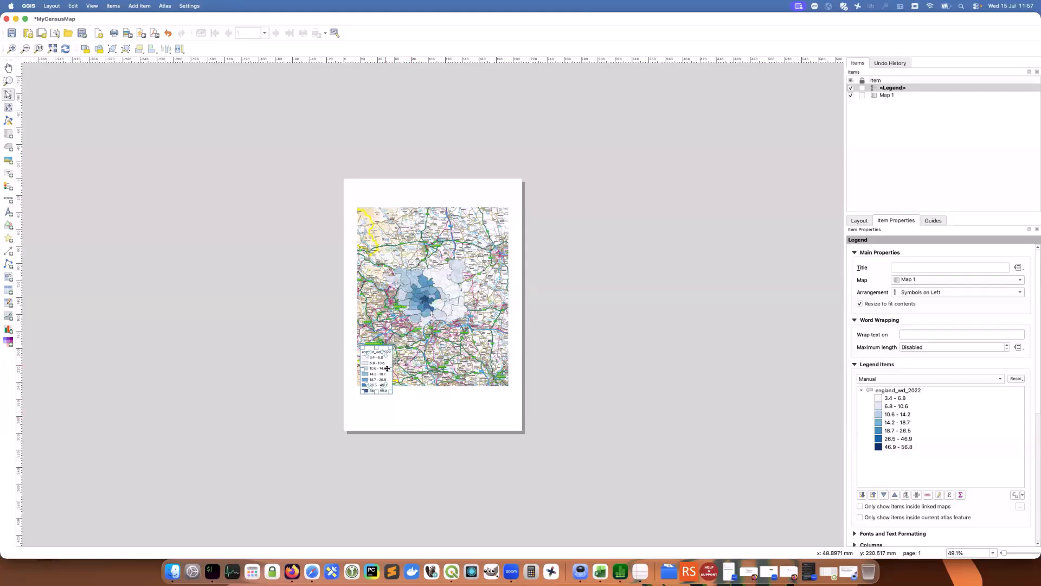
{"action": "mouse_move", "coordinate": [390, 369]}
{"action": "left_mouse_down"}
{"action": "mouse_move", "coordinate": [402, 370]}
{"action": "mouse_move", "coordinate": [384, 367]}
{"action": "left_mouse_up"}
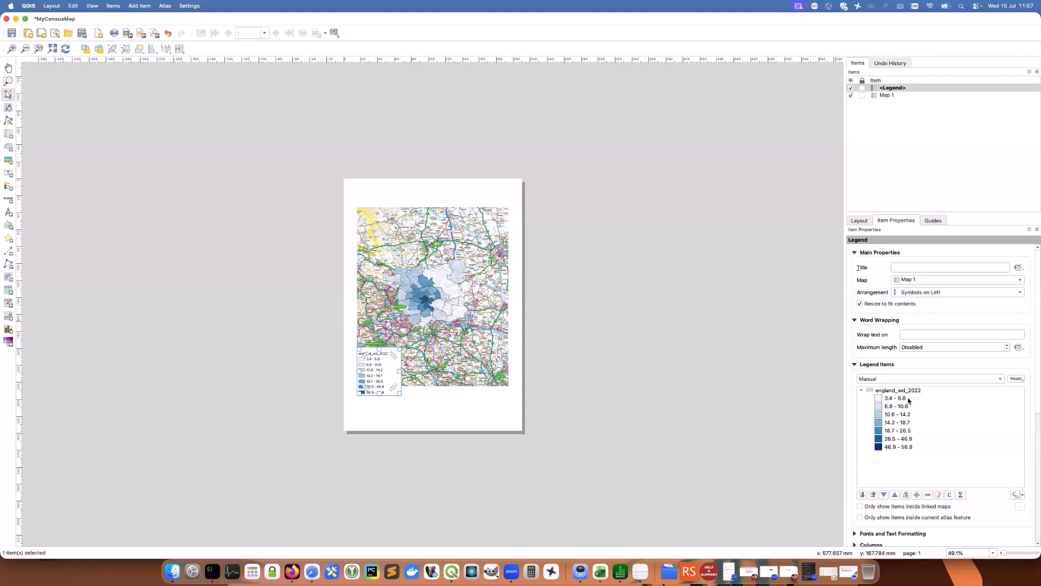
Change the legend label of the 3.4 - 6.8 class to "3.4 - 6.8 % of Flats"
{"action": "double_click", "coordinate": [908, 398]}
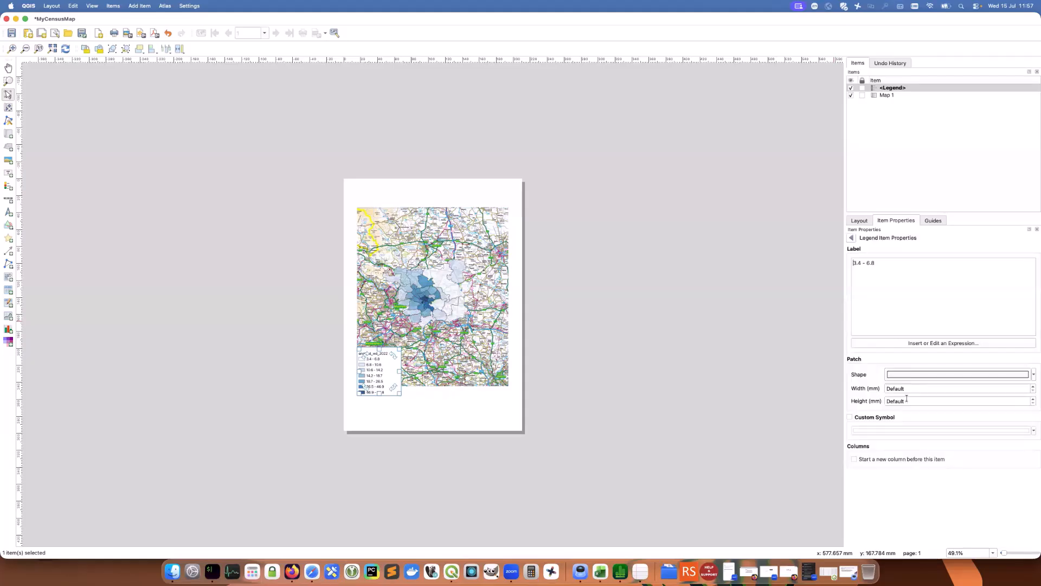
{"action": "left_click", "coordinate": [852, 237]}
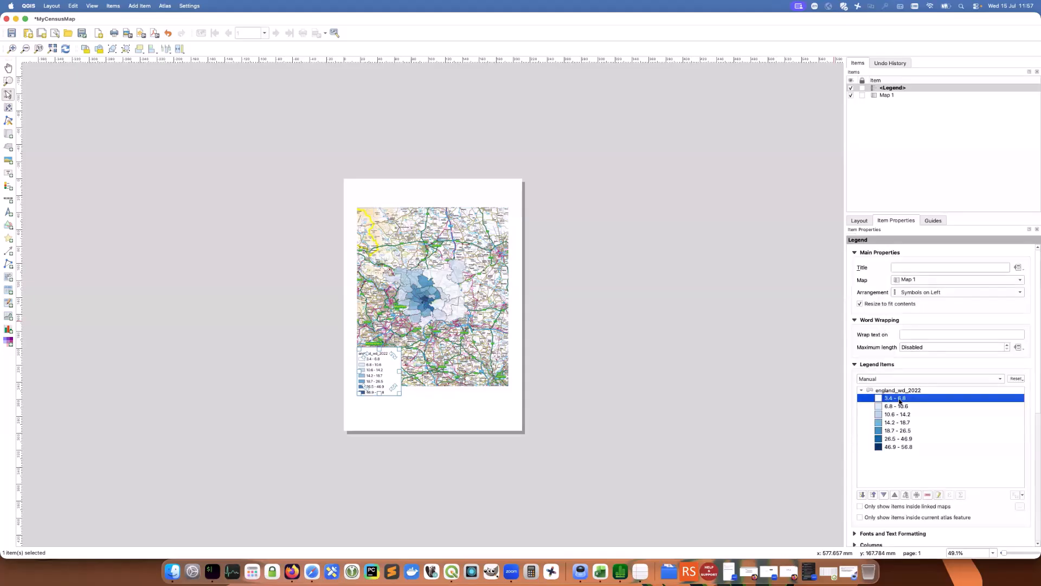
{"action": "double_click", "coordinate": [900, 400]}
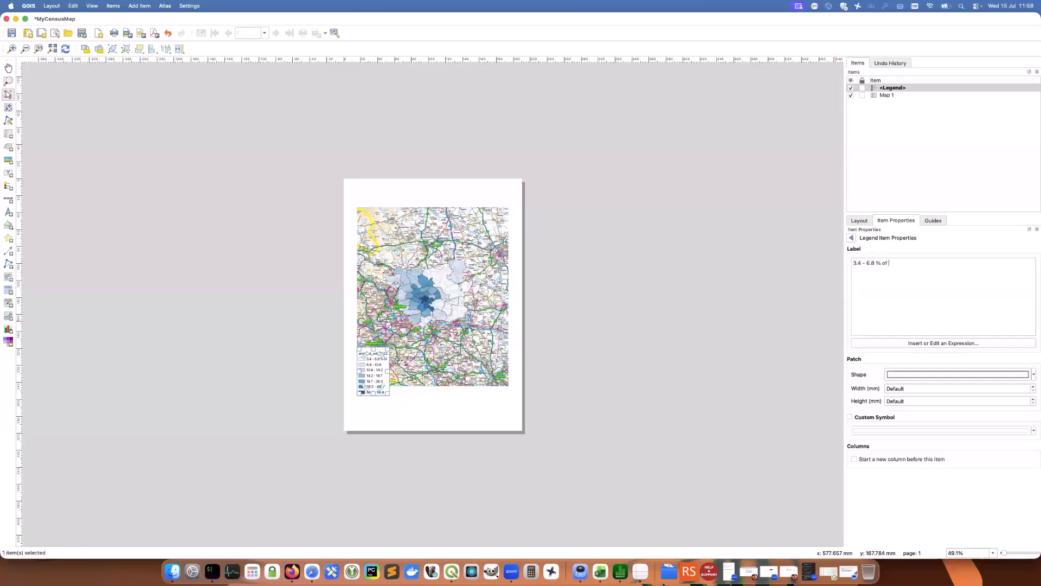
{"action": "type", "text": "Flats"}
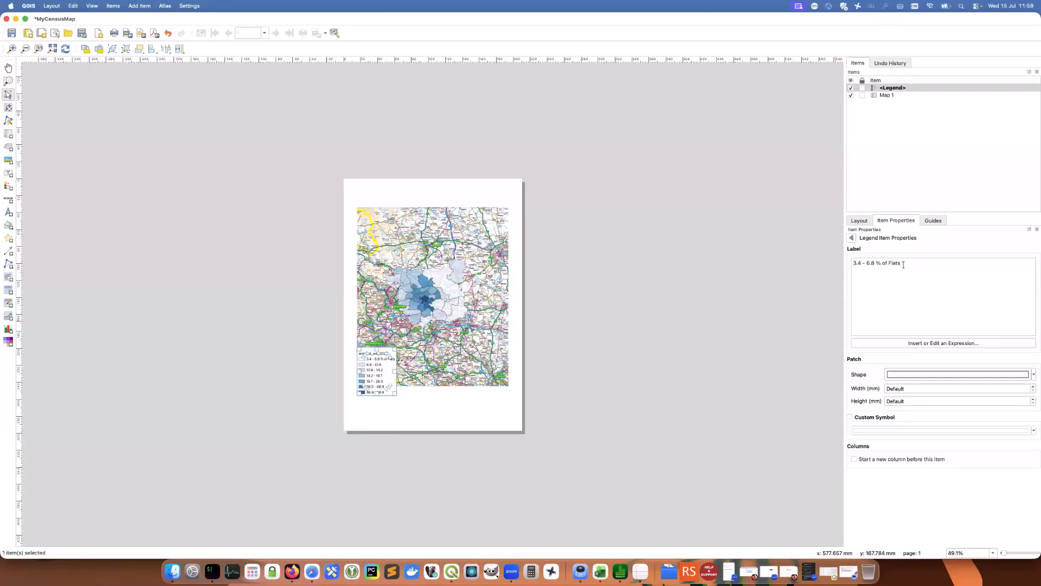
{"action": "left_click_drag", "start_coordinate": [901, 262], "coordinate": [882, 262]}
{"action": "left_click", "coordinate": [852, 238]}
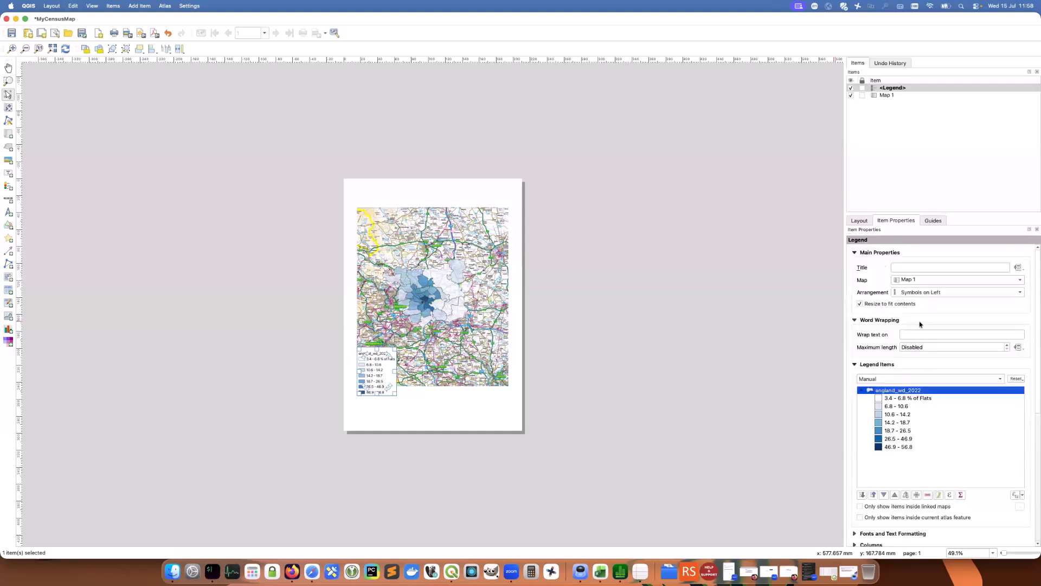
Relabel the legend's second class as "6.8 - 10.6 of Flats" and the third as "10.6 - 14.2 % of Flats"
{"action": "double_click", "coordinate": [905, 406]}
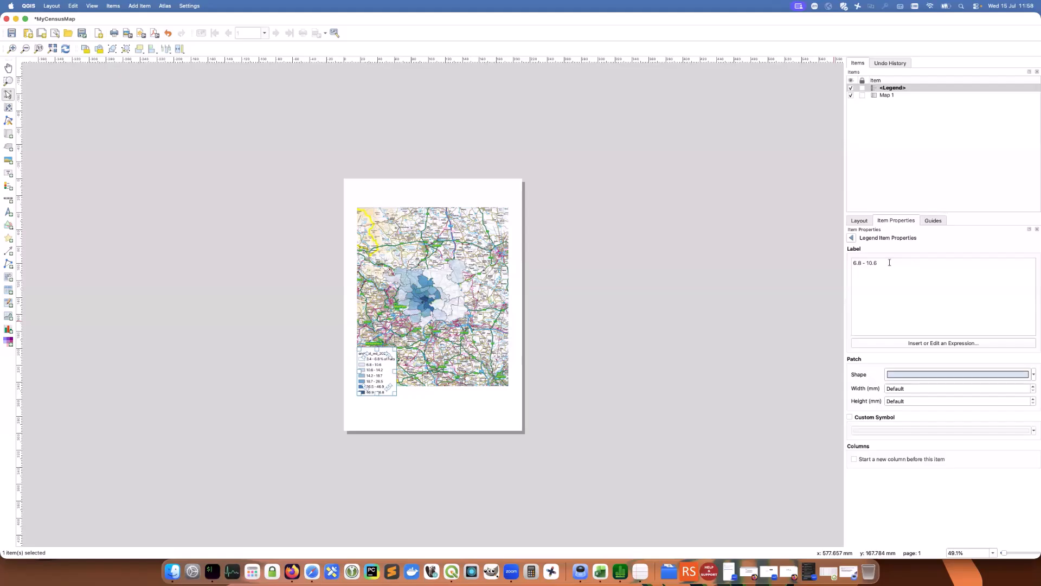
{"action": "key", "text": "super+z"}
{"action": "left_click", "coordinate": [851, 238]}
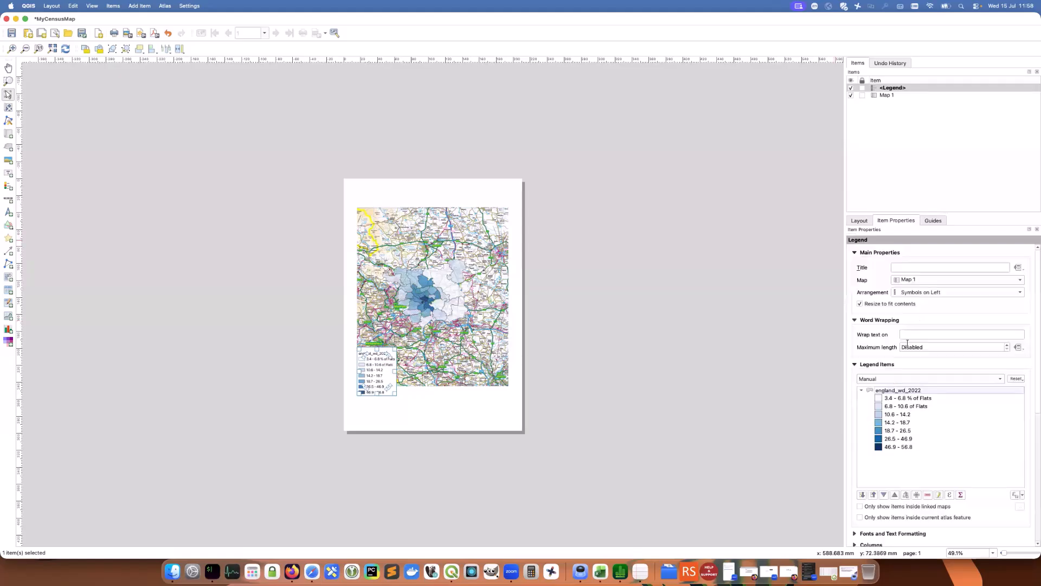
{"action": "double_click", "coordinate": [911, 413]}
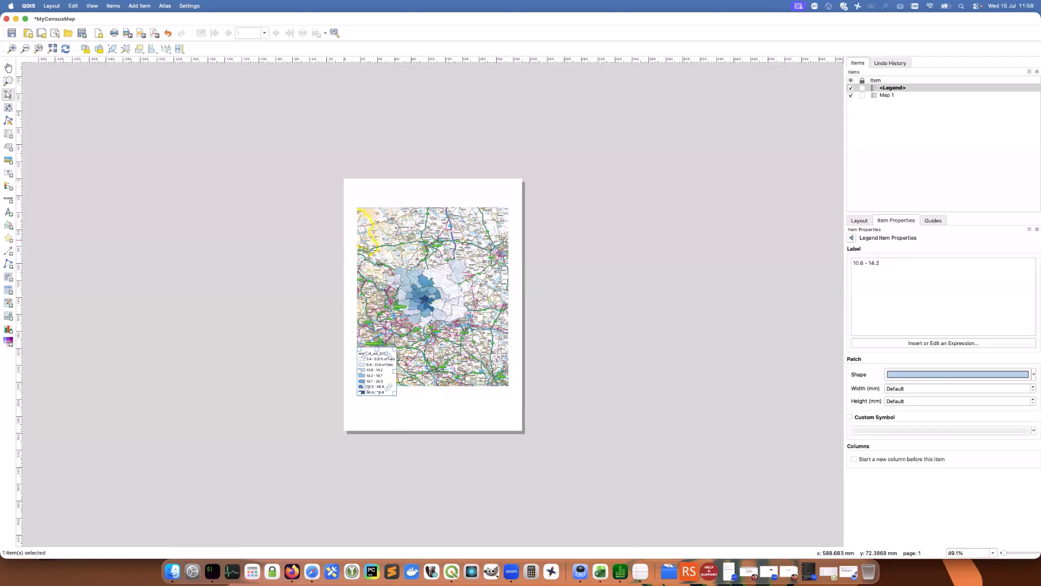
{"action": "type", "text": "% iof Flats"}
{"action": "left_click", "coordinate": [850, 240]}
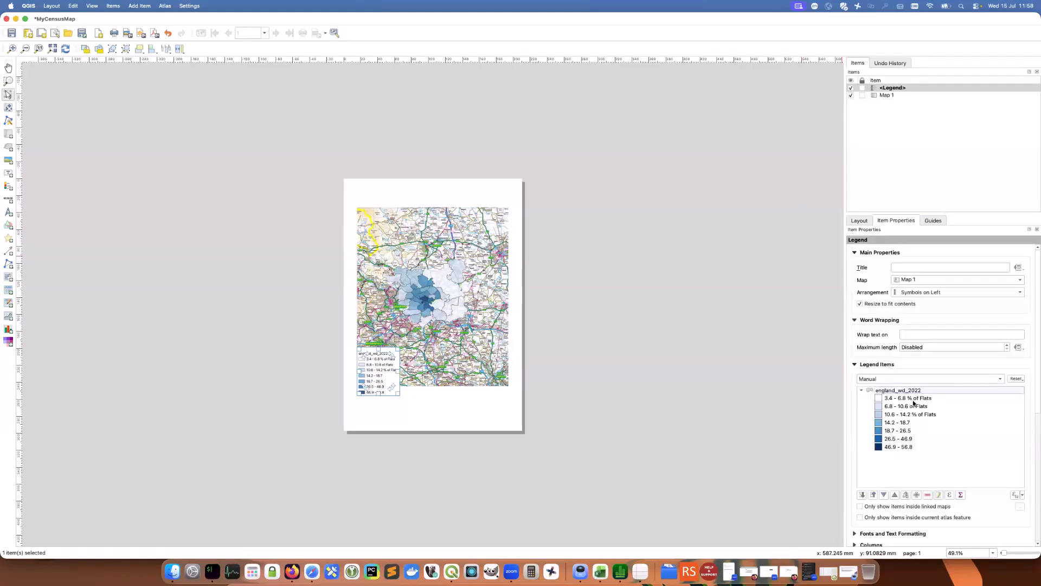
Relabel the 26.5 - 46.9 class as "26.5 - 46.9 % of Flats" and correct the second class to "6.8 - 10.6 % of Flats"
{"action": "double_click", "coordinate": [909, 439]}
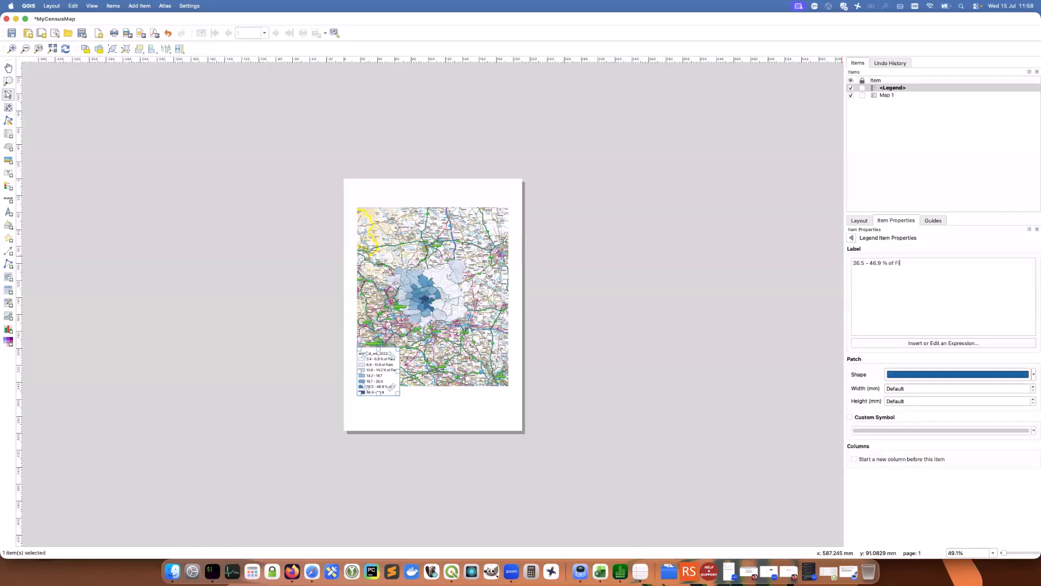
{"action": "type", "text": "% of Flats"}
{"action": "left_click", "coordinate": [852, 238]}
{"action": "double_click", "coordinate": [903, 408]}
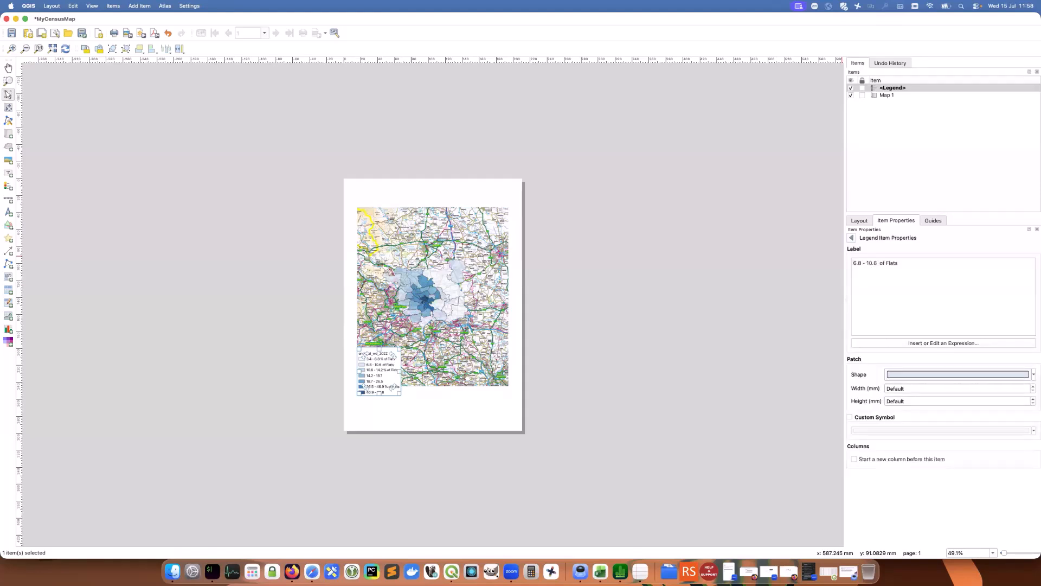
{"action": "left_click", "coordinate": [852, 239]}
Relabel the fourth and fifth legend classes as "14.2 - 18.7 % of Flats" and "18.7 - 26.5 % of Flats"
{"action": "double_click", "coordinate": [907, 422]}
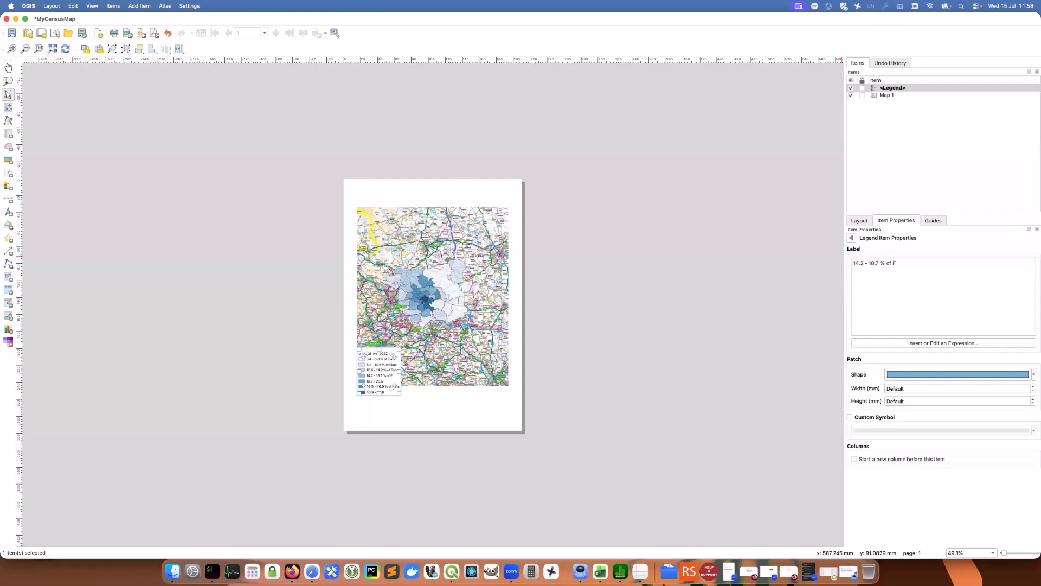
{"action": "left_click", "coordinate": [852, 238]}
{"action": "left_click", "coordinate": [913, 430]}
{"action": "double_click", "coordinate": [912, 430]}
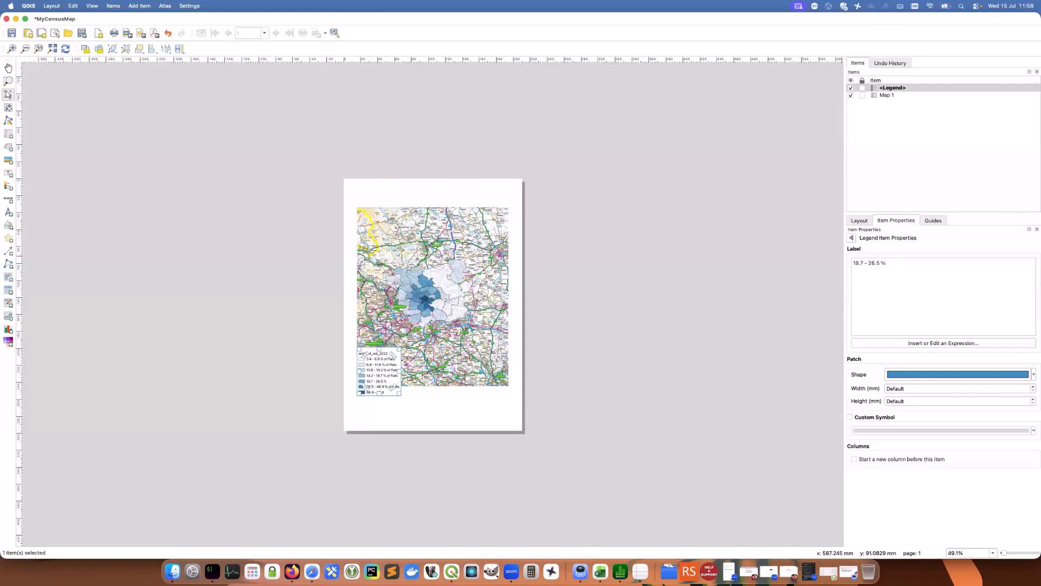
{"action": "type", "text": "of Flats"}
{"action": "left_click", "coordinate": [855, 239]}
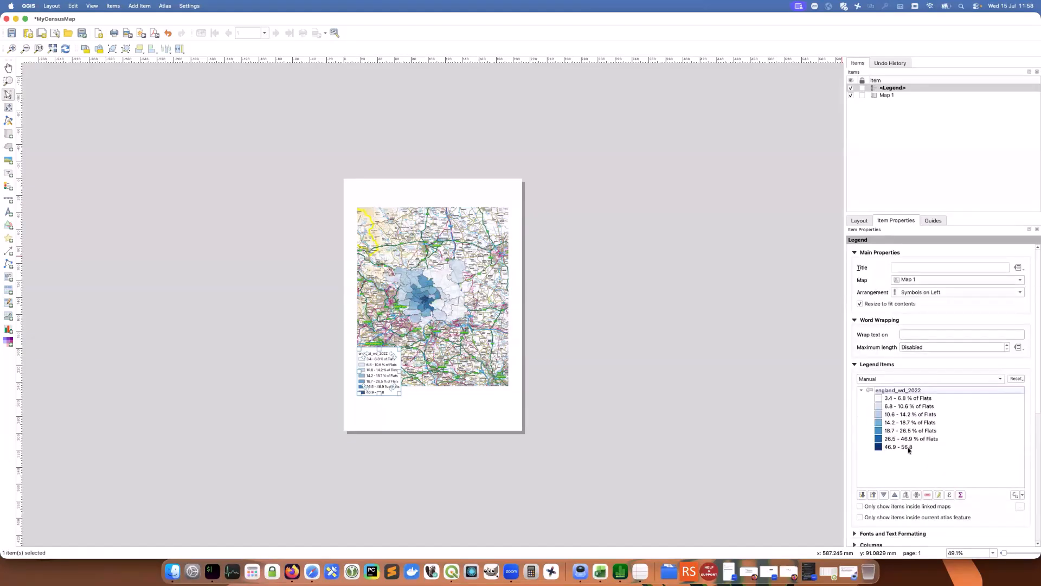
Change the legend label of the darkest class to "46.9 - 56.8 % of Flats"
{"action": "double_click", "coordinate": [909, 448]}
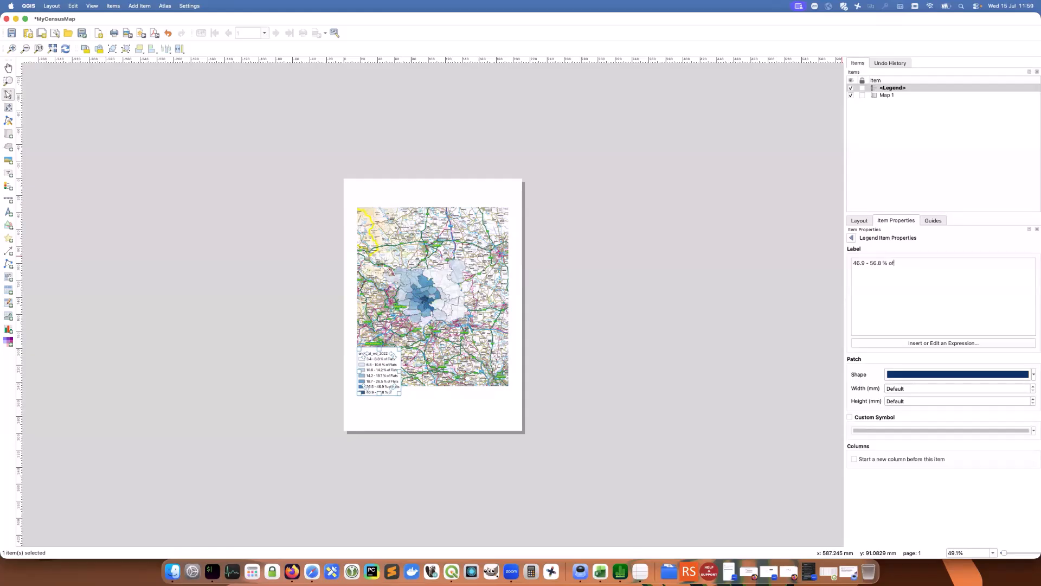
{"action": "type", "text": "% of Flats"}
{"action": "left_click", "coordinate": [851, 238]}
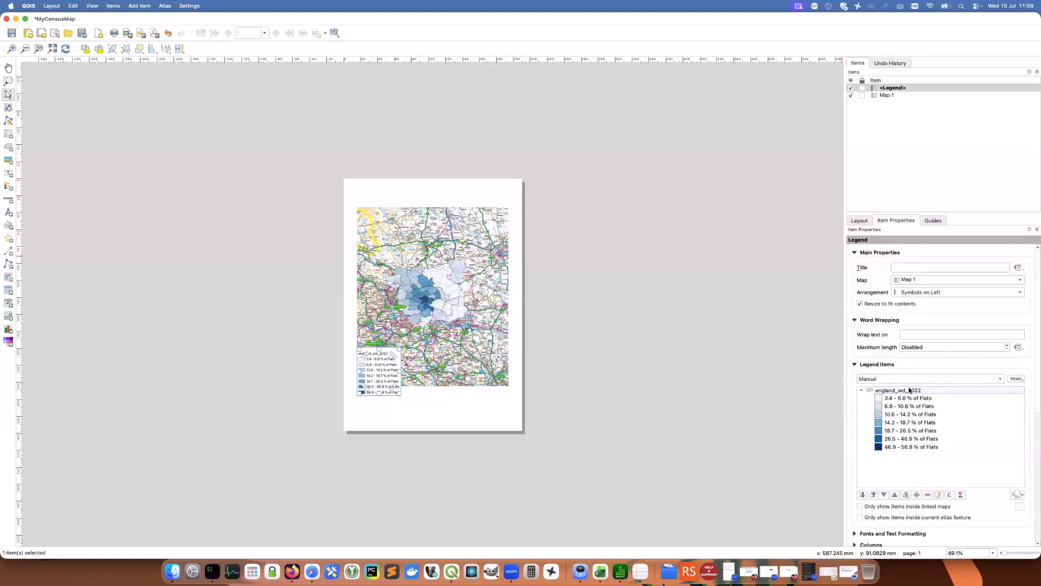
Rename the legend's england_wd_2022 layer heading to "2021 Electoral Wards"
{"action": "double_click", "coordinate": [910, 390]}
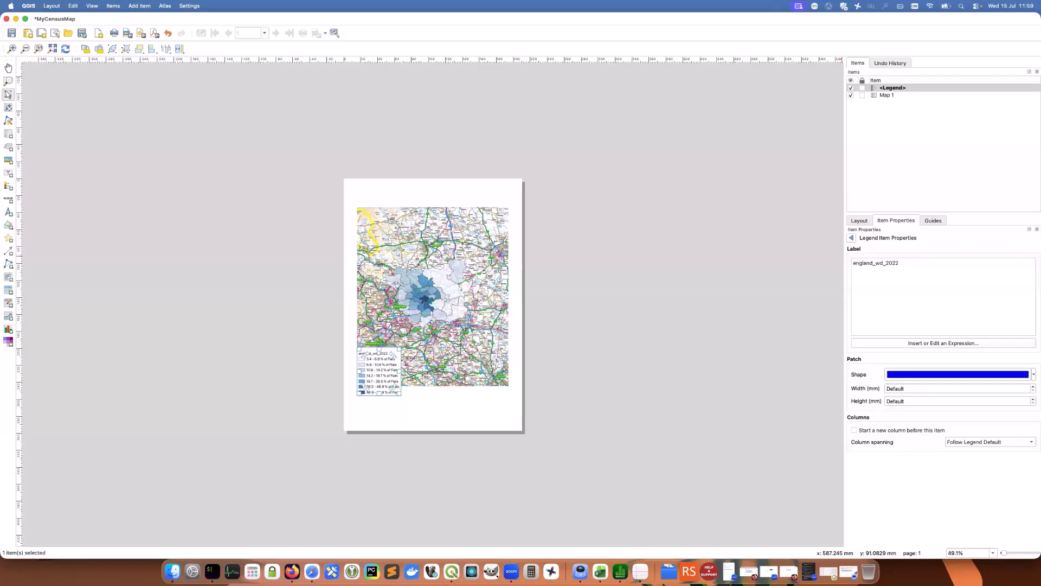
{"action": "key", "text": "BackSpace"}
{"action": "key", "text": "BackSpace"}
{"action": "key", "text": "BackSpace"}
{"action": "key", "text": "BackSpace"}
{"action": "key", "text": "BackSpace"}
{"action": "key", "text": "BackSpace"}
{"action": "key", "text": "BackSpace"}
{"action": "key", "text": "BackSpace"}
{"action": "key", "text": "BackSpace"}
{"action": "key", "text": "BackSpace"}
{"action": "key", "text": "BackSpace"}
{"action": "key", "text": "BackSpace"}
{"action": "key", "text": "BackSpace"}
{"action": "key", "text": "BackSpace"}
{"action": "type", "text": "E"}
{"action": "type", "text": "lecoral W"}
{"action": "left_click", "coordinate": [851, 238]}
Move the legend up and slightly right so it sits inside the map's lower-left corner
{"action": "left_click", "coordinate": [435, 327]}
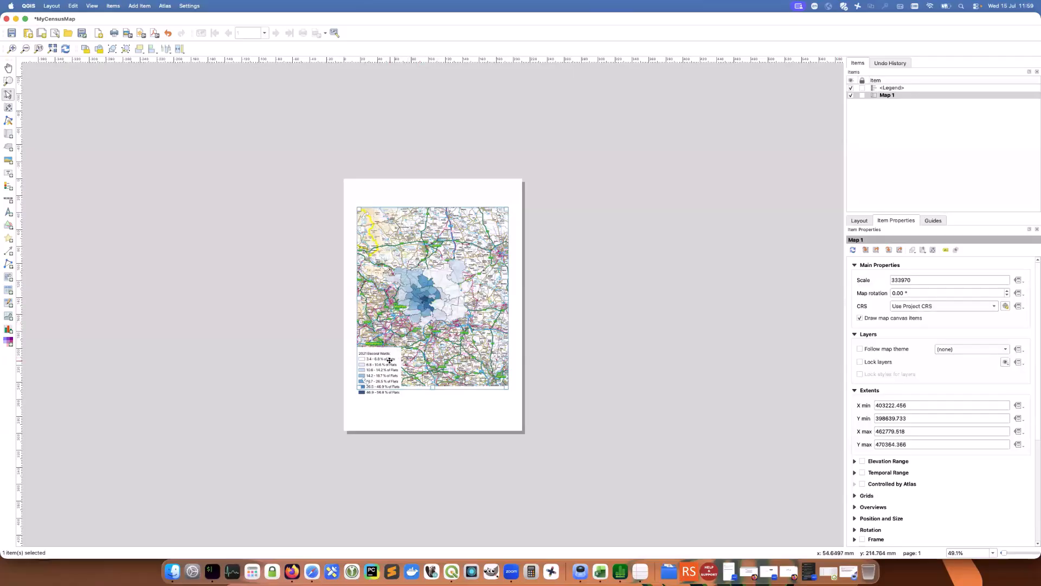
{"action": "left_click_drag", "start_coordinate": [385, 362], "coordinate": [392, 347]}
{"action": "left_click", "coordinate": [426, 404]}
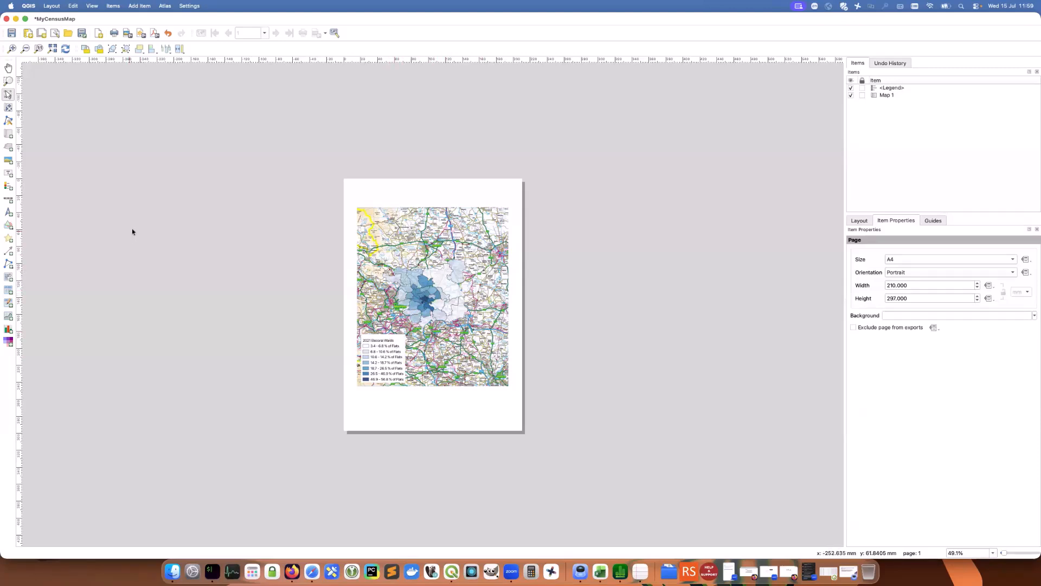
Add a scale bar in the blank space just below the map's lower-right corner
{"action": "left_click", "coordinate": [9, 200]}
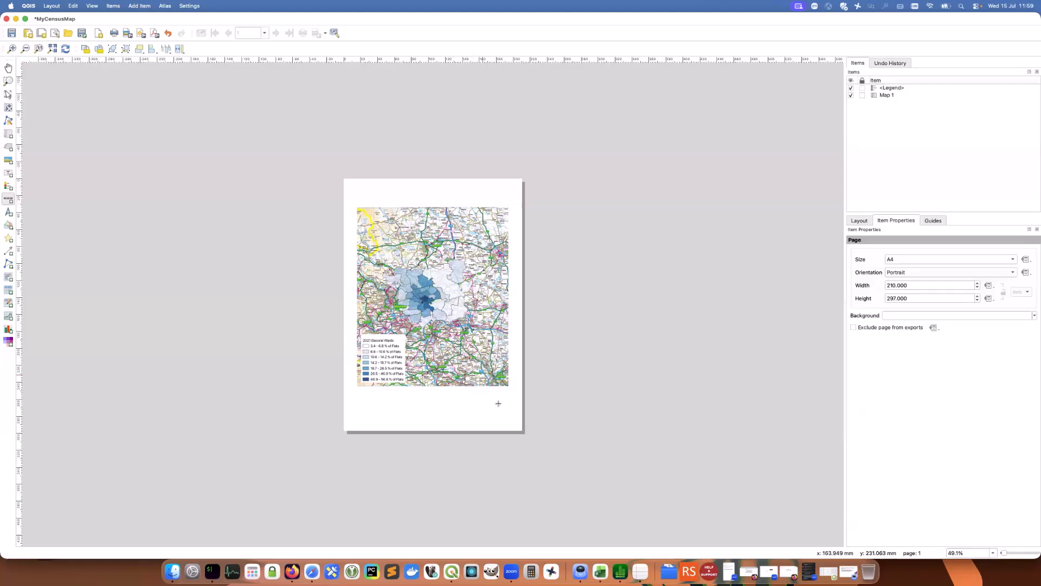
{"action": "left_click_drag", "start_coordinate": [454, 393], "coordinate": [495, 394]}
{"action": "left_click", "coordinate": [463, 403]}
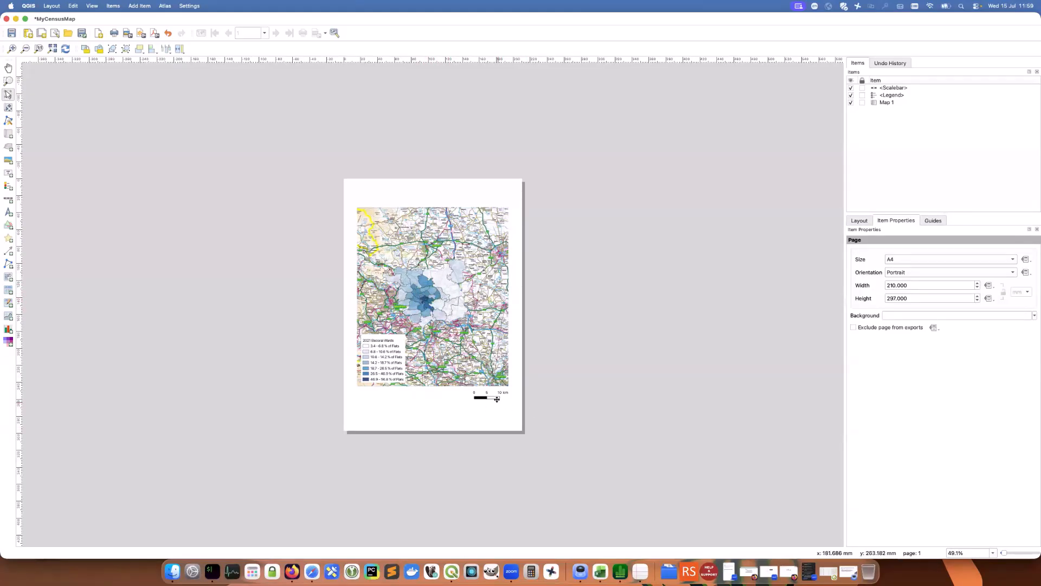
Add a north arrow about 26 mm wide and 31 mm high inside the map's upper-left corner
{"action": "left_click", "coordinate": [10, 213]}
{"action": "left_click_drag", "start_coordinate": [360, 217], "coordinate": [370, 228]}
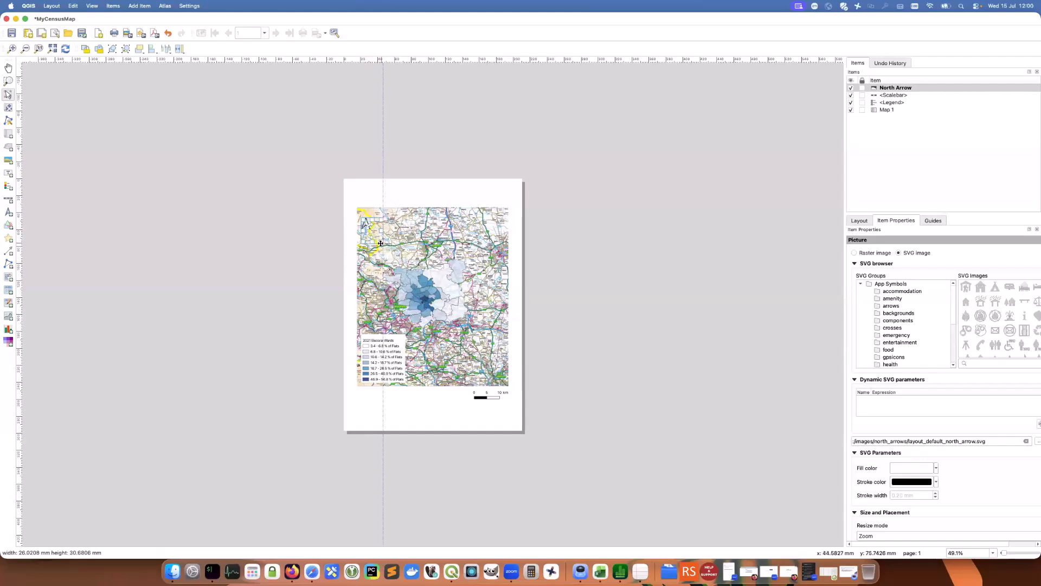
{"action": "left_click", "coordinate": [428, 413]}
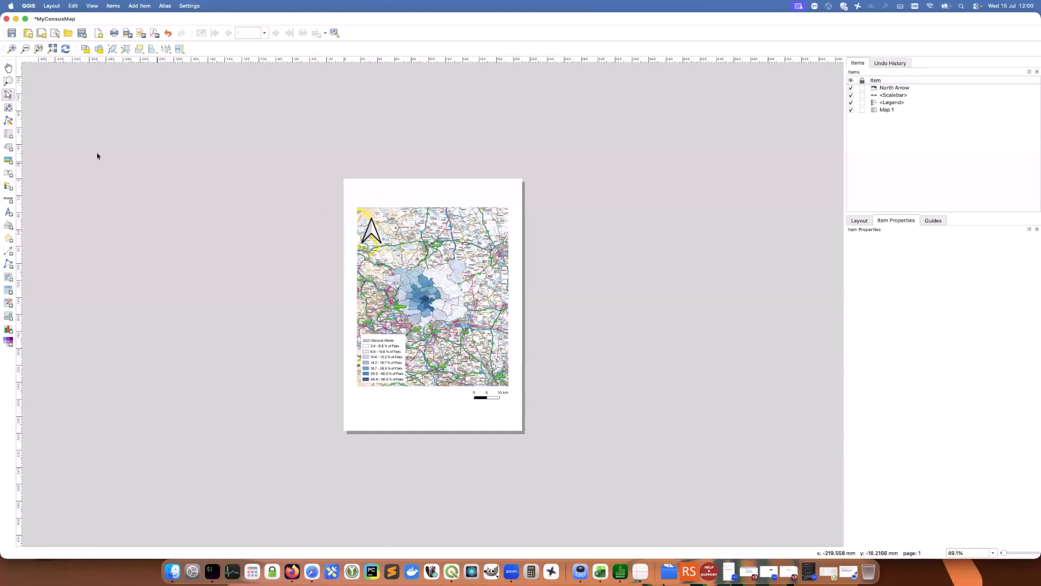
{"action": "left_click", "coordinate": [8, 174]}
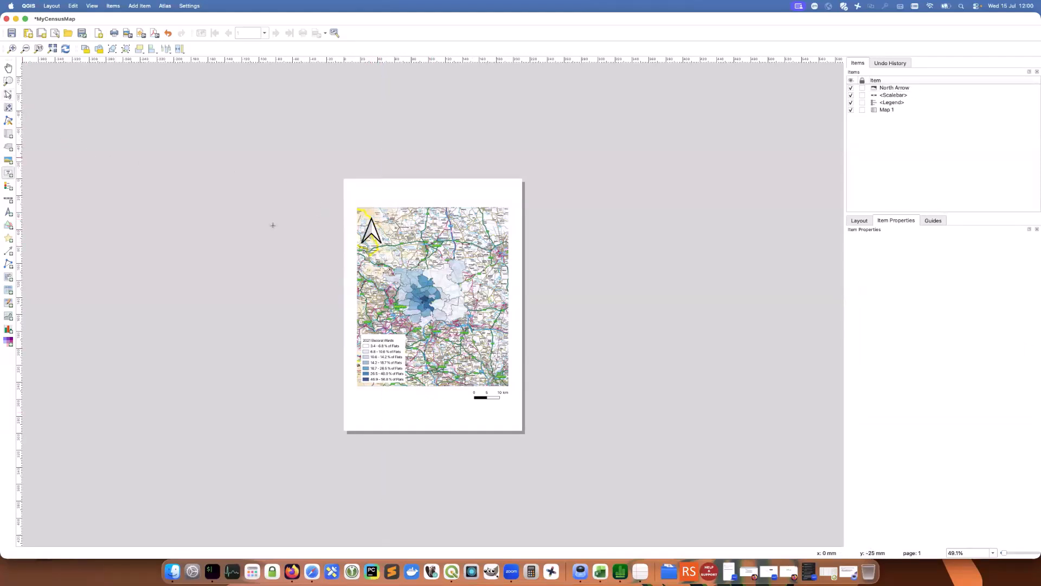
{"action": "left_click_drag", "start_coordinate": [358, 185], "coordinate": [361, 188]}
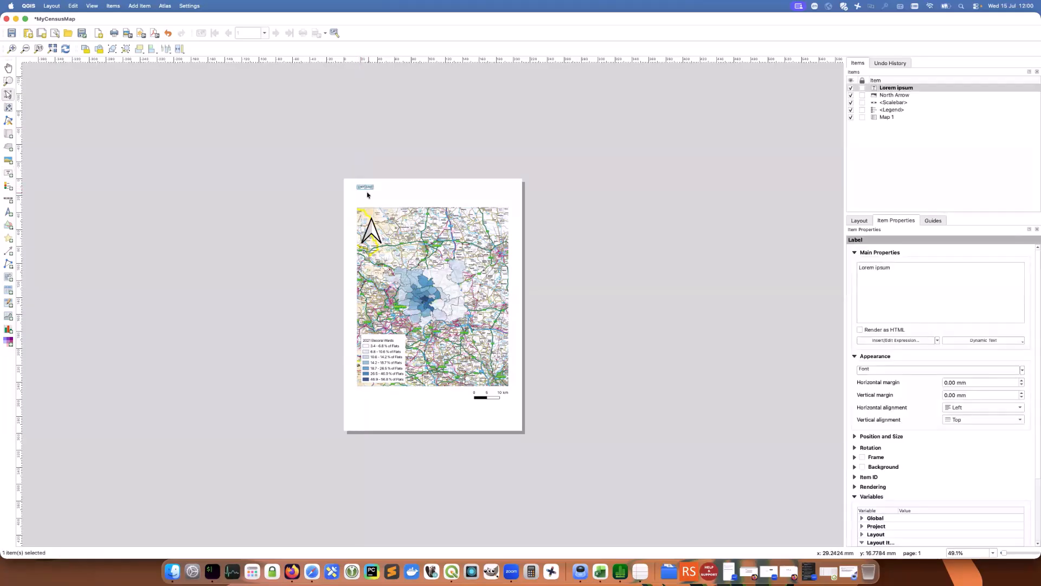
{"action": "key", "text": "Delete"}
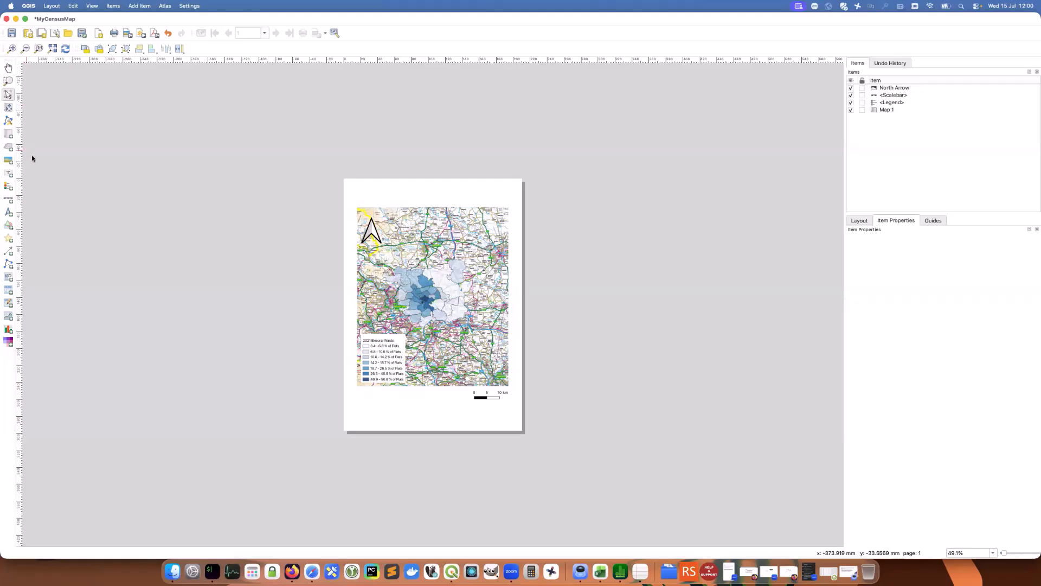
Add a title label above the map with the text "A Map showing Census Data for Leeds"
{"action": "left_click", "coordinate": [8, 174]}
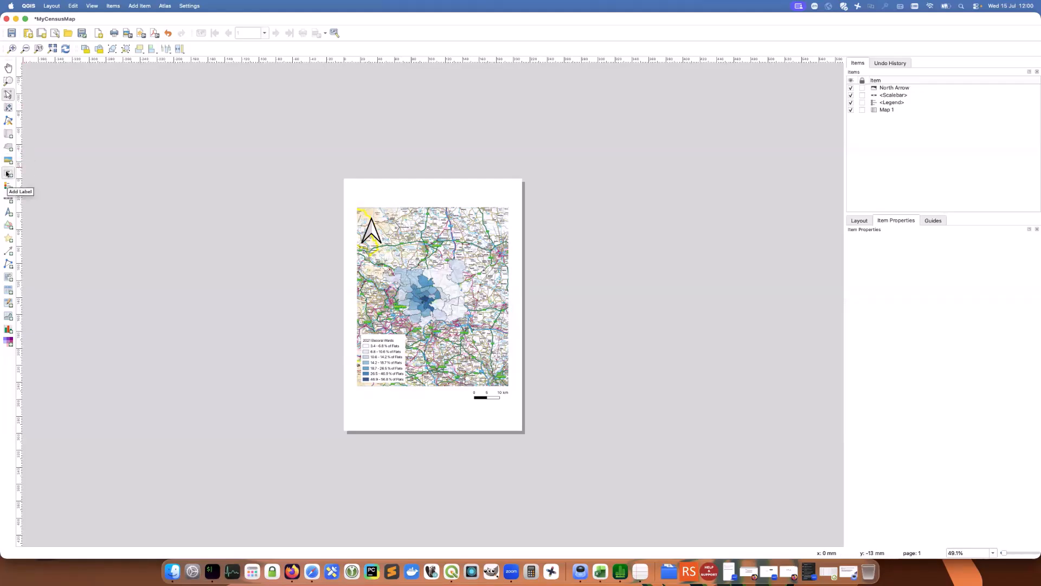
{"action": "left_click_drag", "start_coordinate": [356, 184], "coordinate": [507, 203]}
{"action": "double_click", "coordinate": [372, 187]}
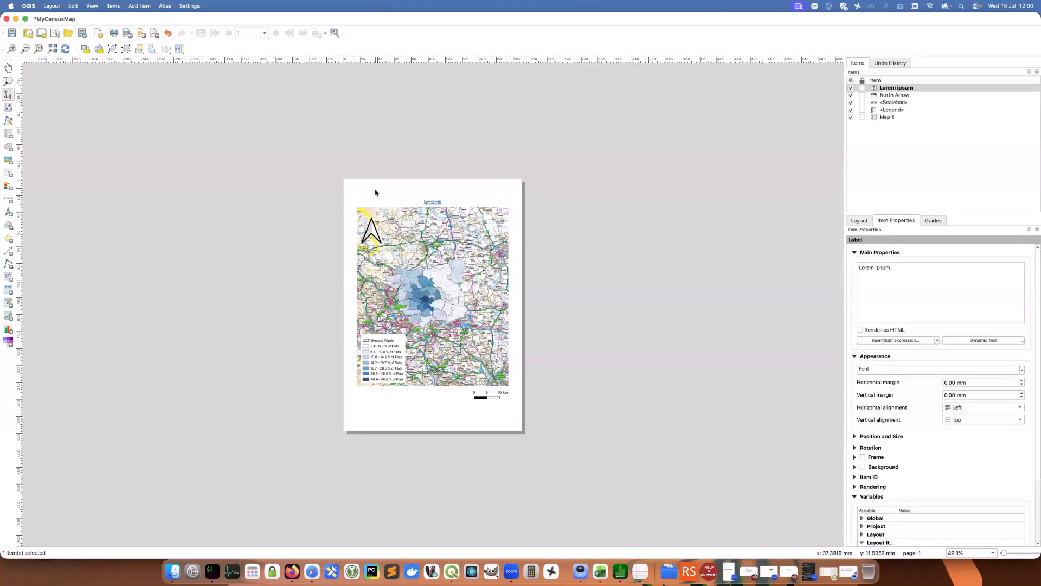
{"action": "left_click", "coordinate": [377, 196]}
{"action": "left_click", "coordinate": [429, 200]}
{"action": "triple_click", "coordinate": [903, 269]}
{"action": "type", "text": "A Map showing Census Data for Leeds"}
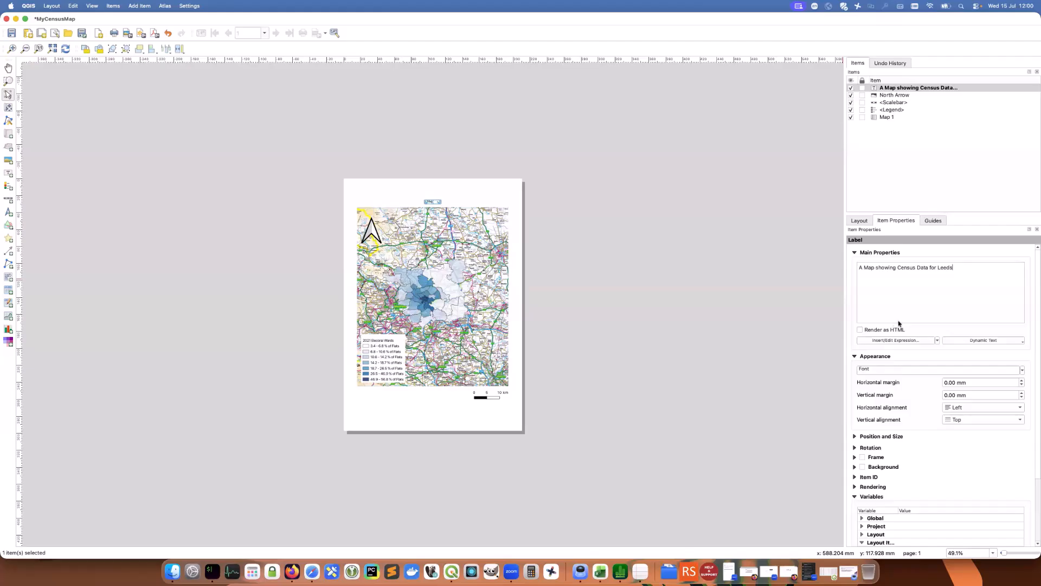
Set the title's font size to 13 points, widen its label across the space above the map, and align it with the map's left edge
{"action": "left_click", "coordinate": [906, 369]}
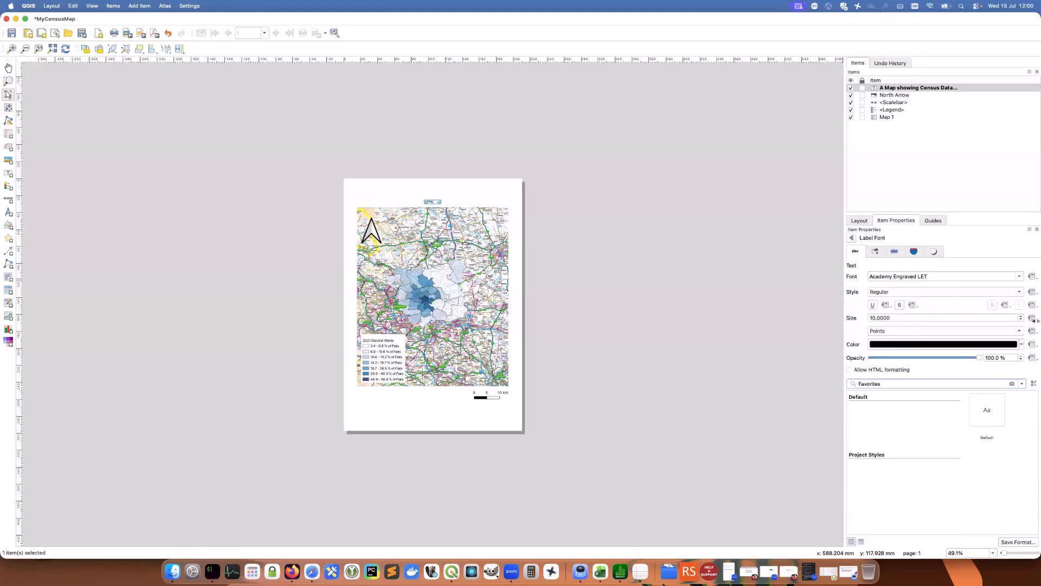
{"action": "left_click", "coordinate": [1020, 315]}
{"action": "left_click", "coordinate": [1020, 315]}
{"action": "left_click", "coordinate": [1021, 315]}
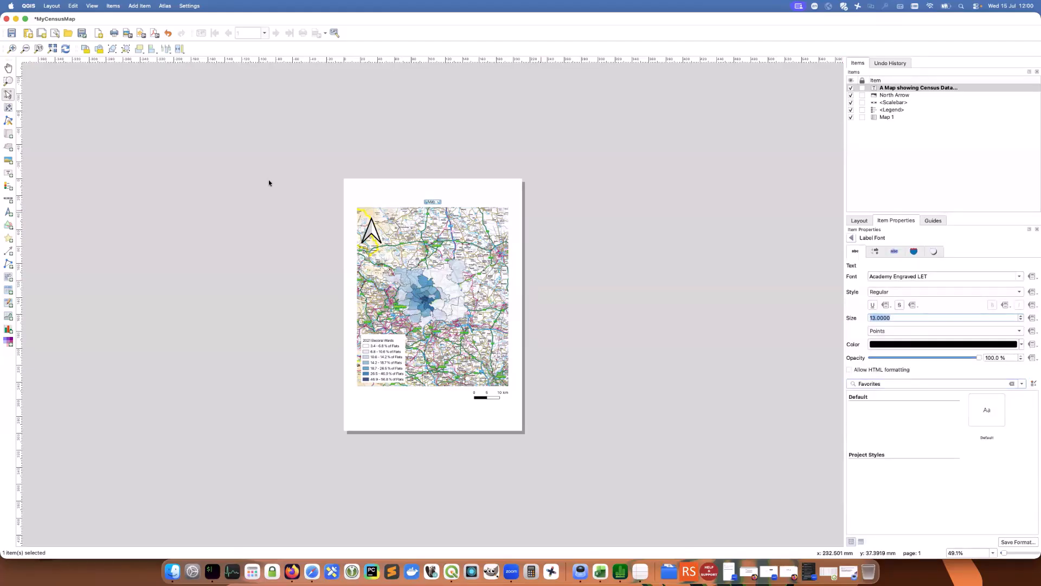
{"action": "left_click_drag", "start_coordinate": [418, 199], "coordinate": [508, 202]}
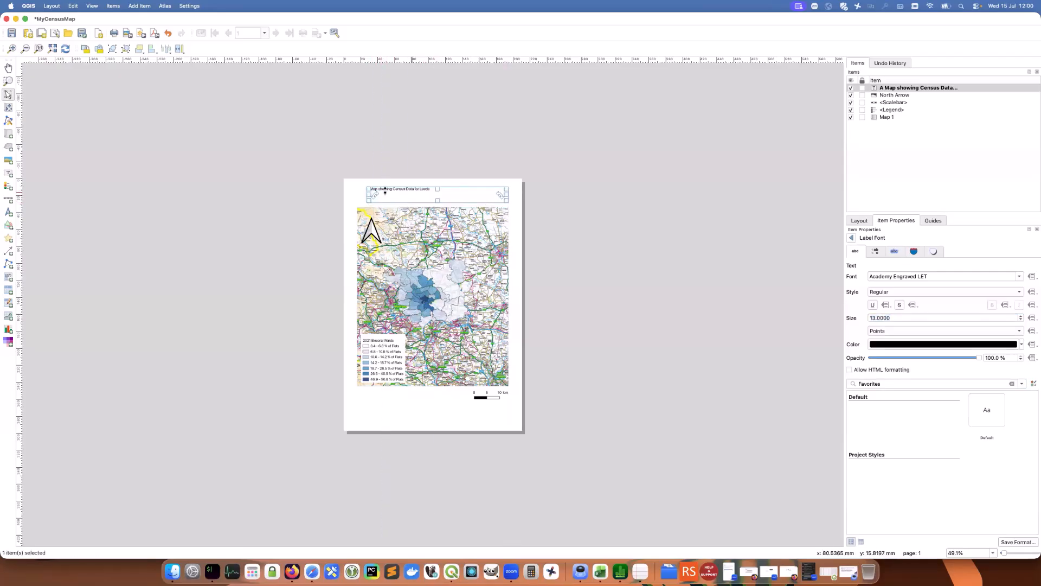
{"action": "left_click_drag", "start_coordinate": [368, 188], "coordinate": [358, 187]}
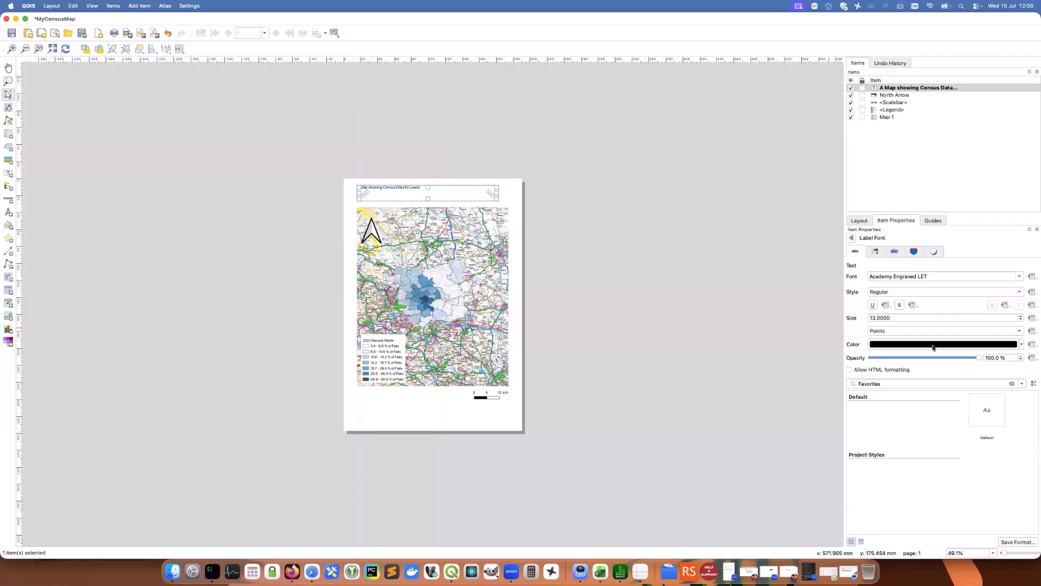
Increase the title label's font size to 24 points
{"action": "left_click", "coordinate": [1020, 317]}
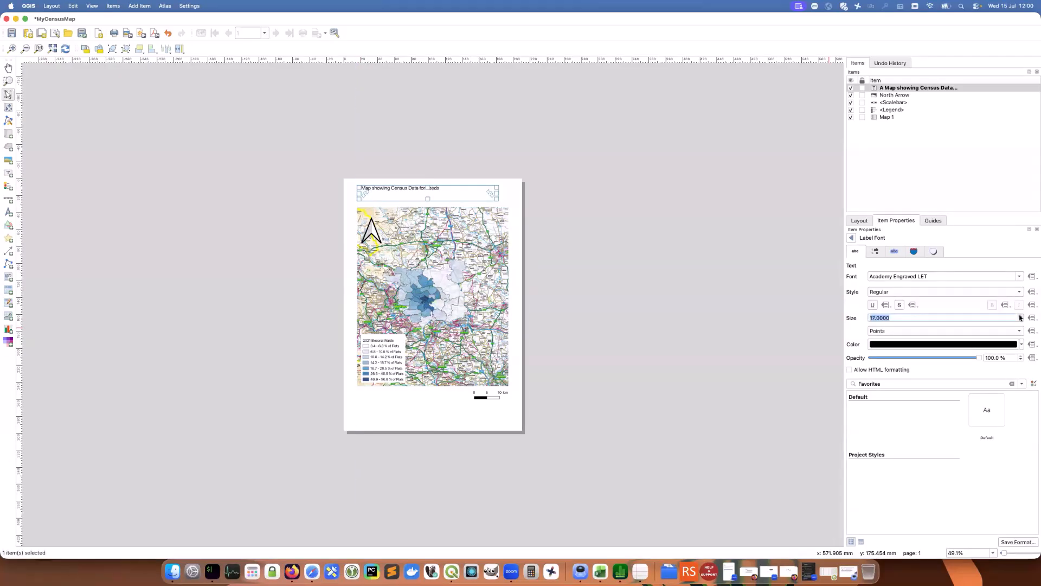
{"action": "left_click", "coordinate": [1021, 317]}
{"action": "left_click", "coordinate": [1020, 316]}
{"action": "left_click", "coordinate": [1020, 316]}
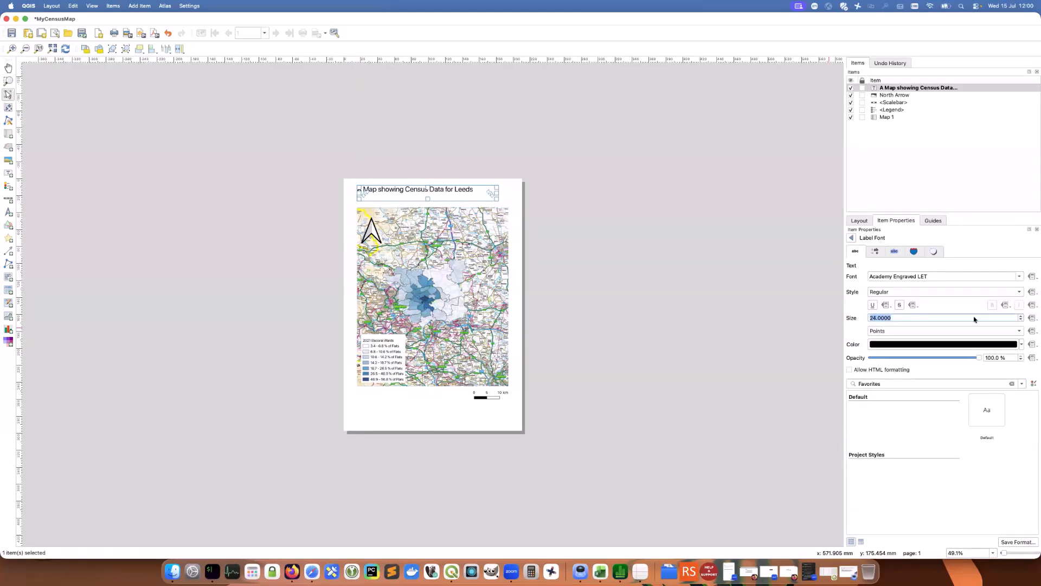
Make the title label bold and shift it slightly right and down within the space above the map
{"action": "left_click", "coordinate": [994, 292]}
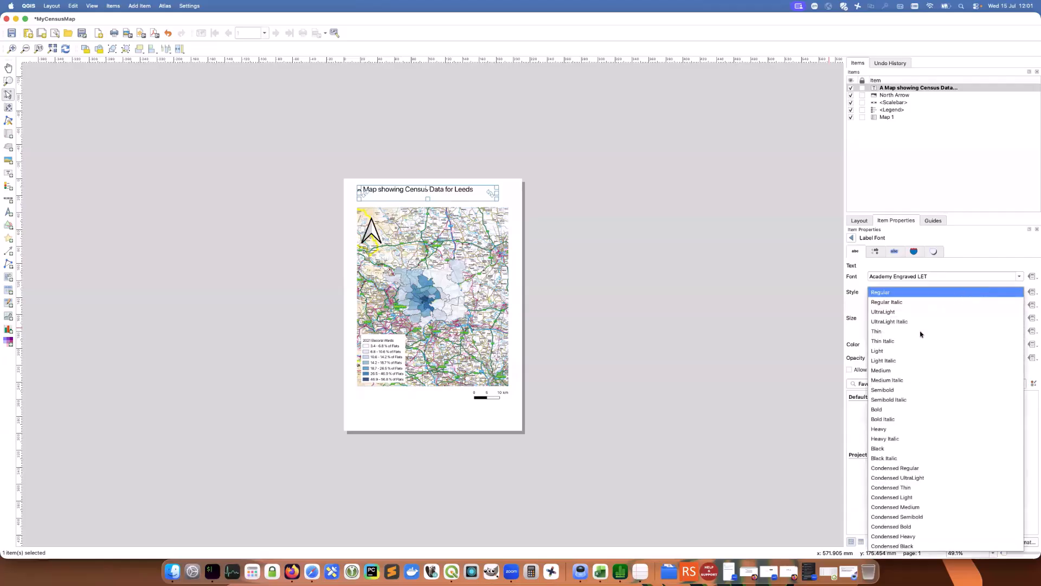
{"action": "left_click", "coordinate": [914, 412]}
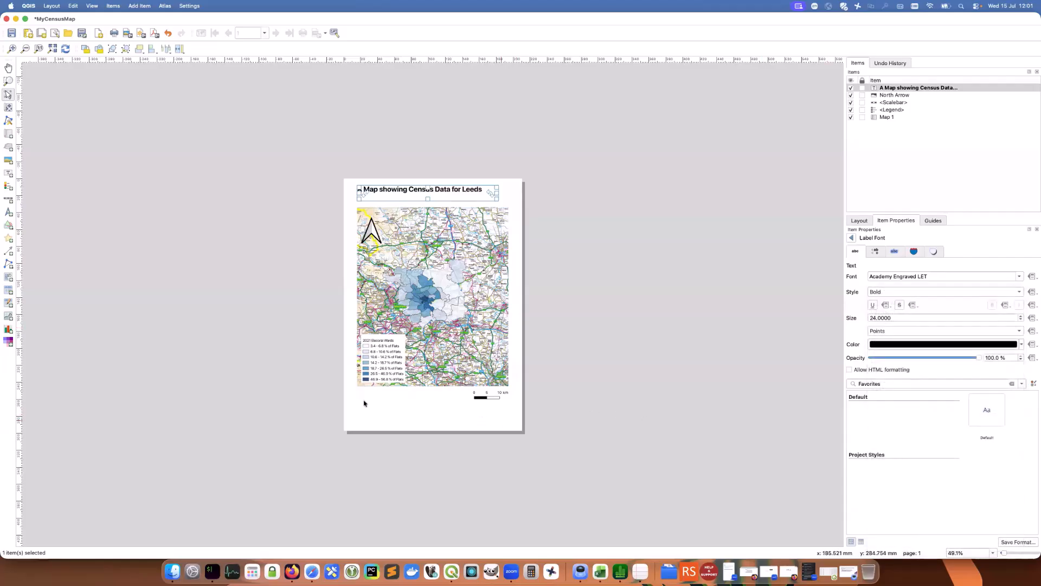
{"action": "left_click", "coordinate": [382, 401]}
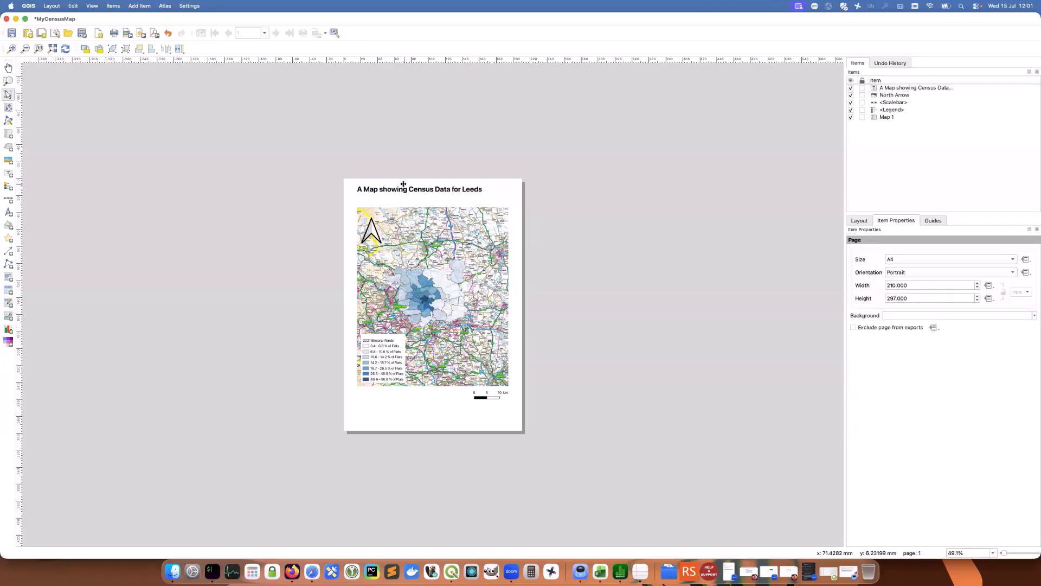
{"action": "left_click_drag", "start_coordinate": [407, 187], "coordinate": [412, 190]}
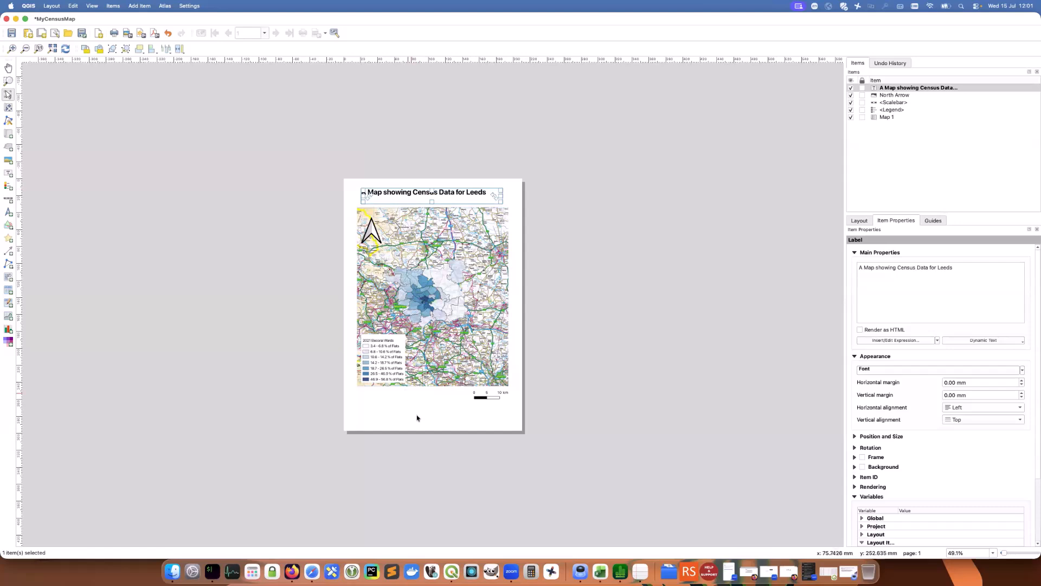
{"action": "left_click", "coordinate": [436, 415]}
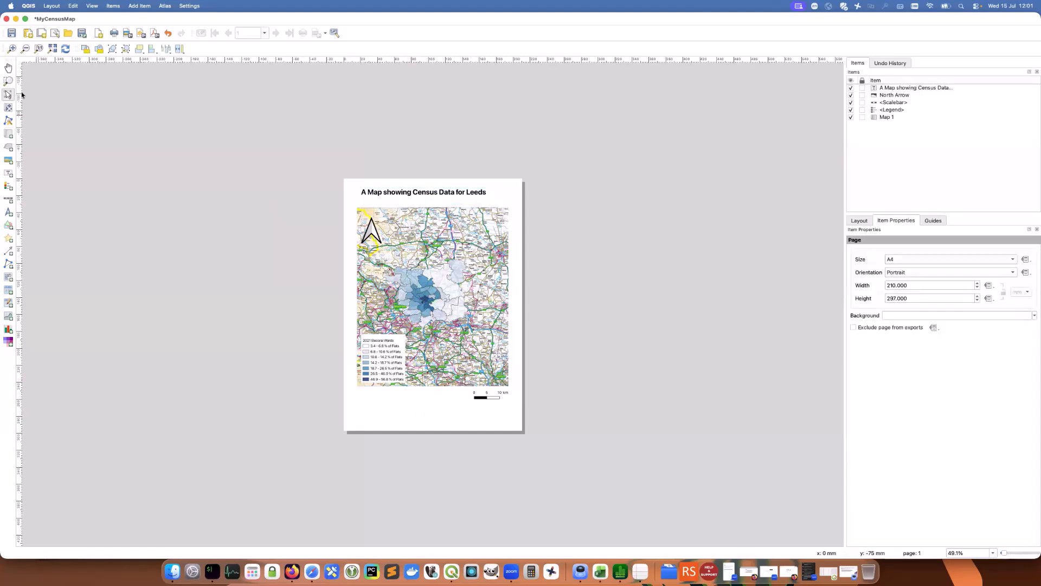
Add a wide label box below the map, beside the scale bar
{"action": "left_click", "coordinate": [8, 173]}
{"action": "left_click_drag", "start_coordinate": [361, 395], "coordinate": [460, 421]}
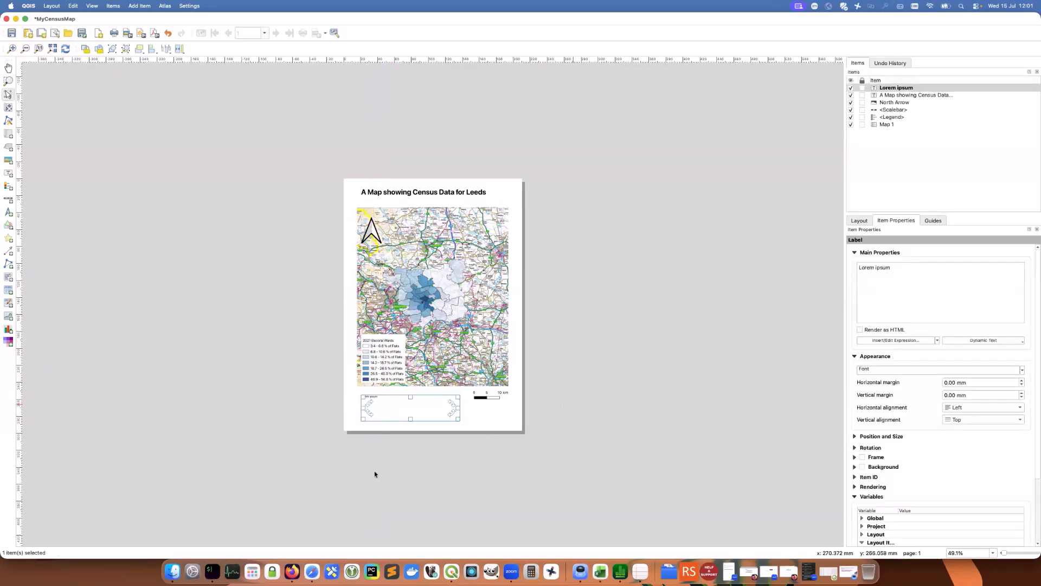
Switch to Finder and open TermsAndConditions.html from the BoundaryData folder in Downloads
{"action": "left_click", "coordinate": [172, 571]}
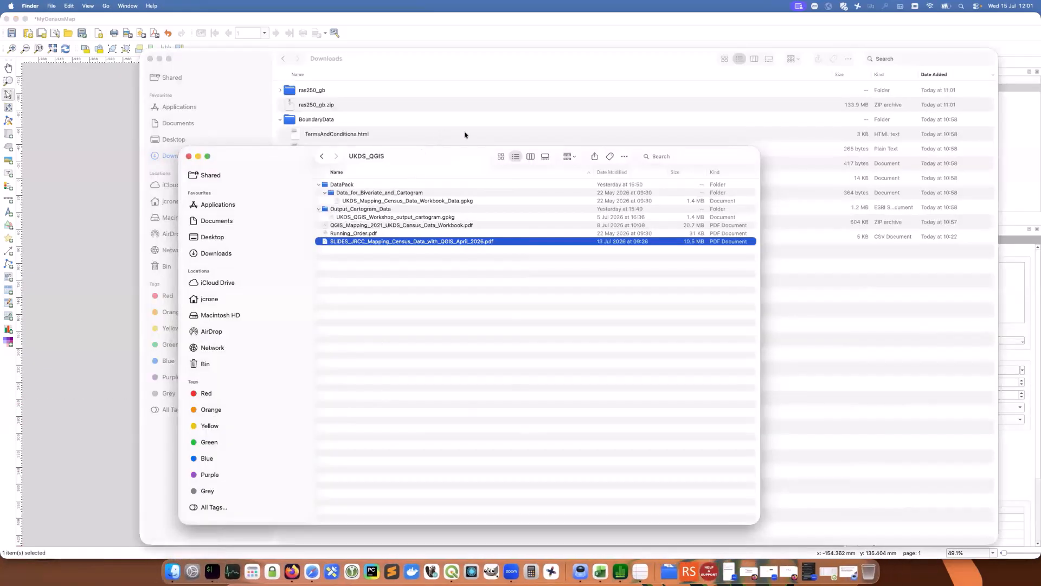
{"action": "left_click", "coordinate": [217, 255]}
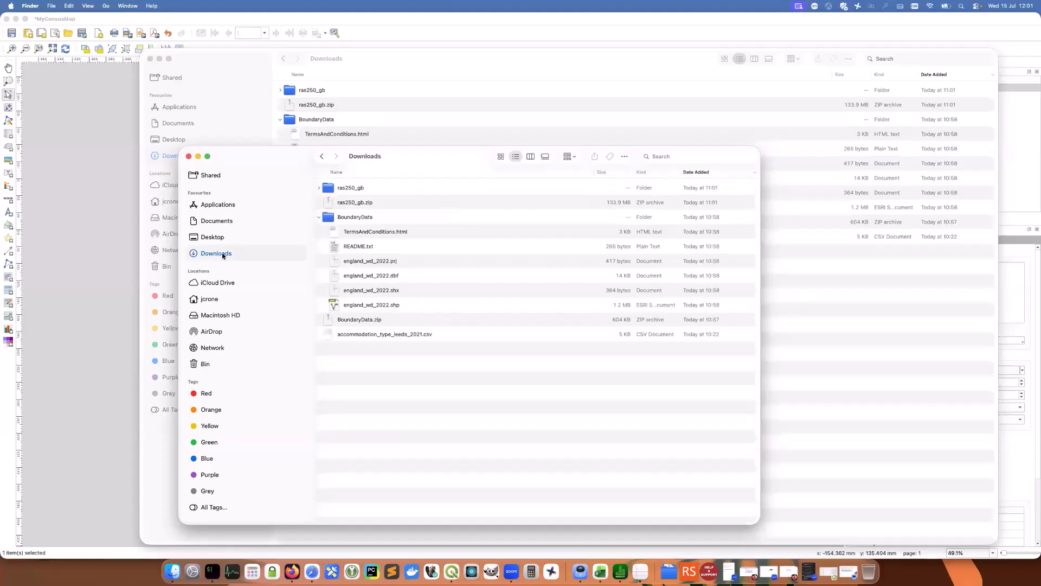
{"action": "left_click", "coordinate": [384, 231]}
{"action": "right_click", "coordinate": [387, 230]}
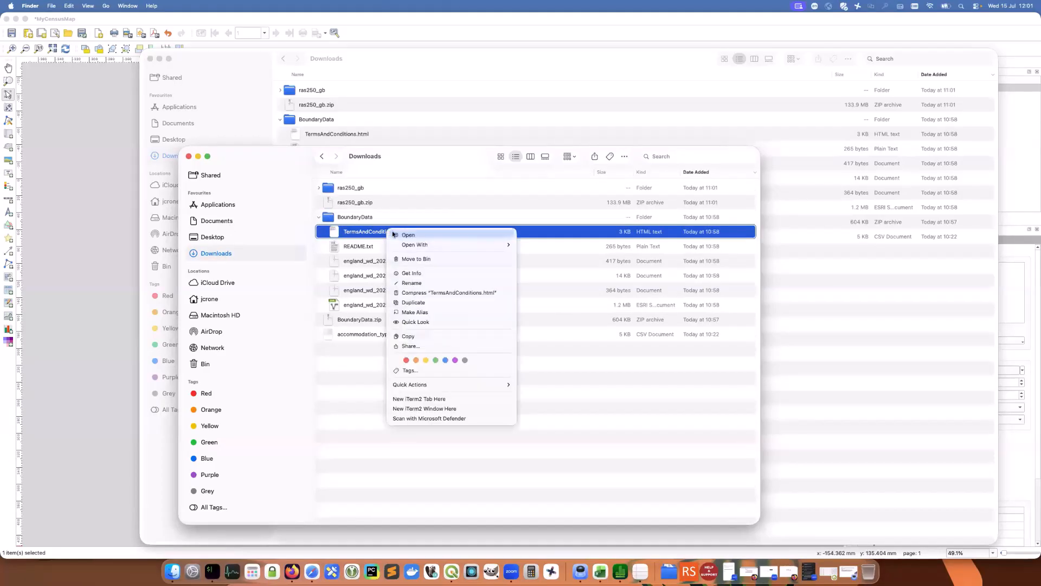
{"action": "left_click", "coordinate": [393, 235]}
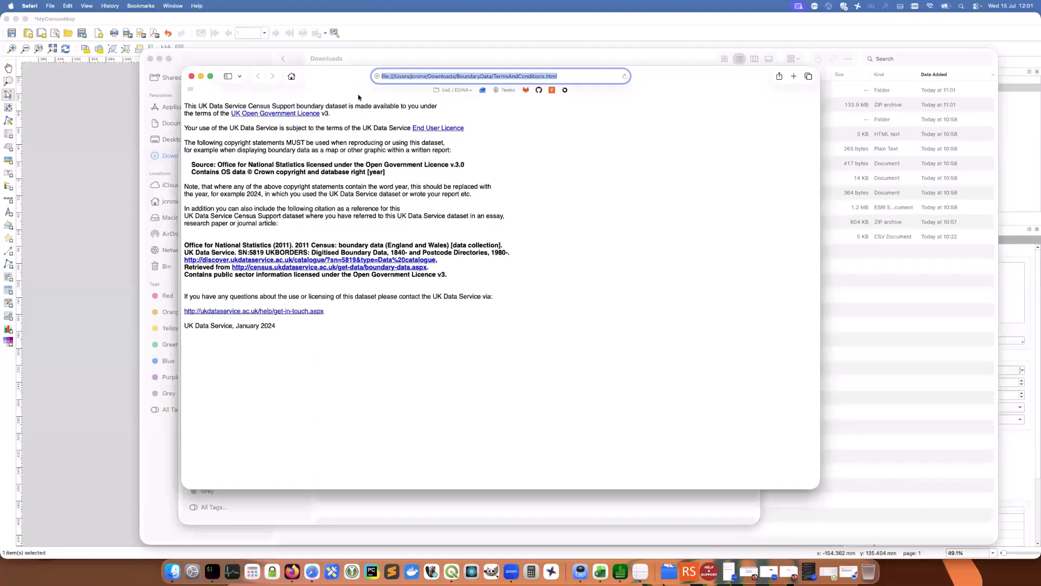
Copy the two-line Office for National Statistics and OS copyright statement from the page, and minimise the browser and Finder windows
{"action": "left_click_drag", "start_coordinate": [351, 77], "coordinate": [397, 159]}
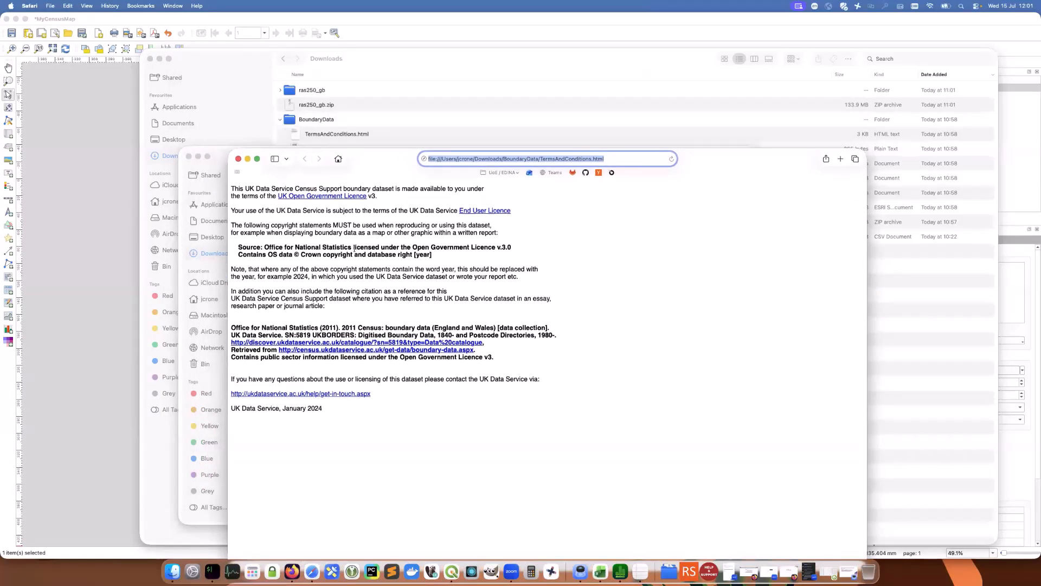
{"action": "left_click_drag", "start_coordinate": [237, 245], "coordinate": [432, 257]}
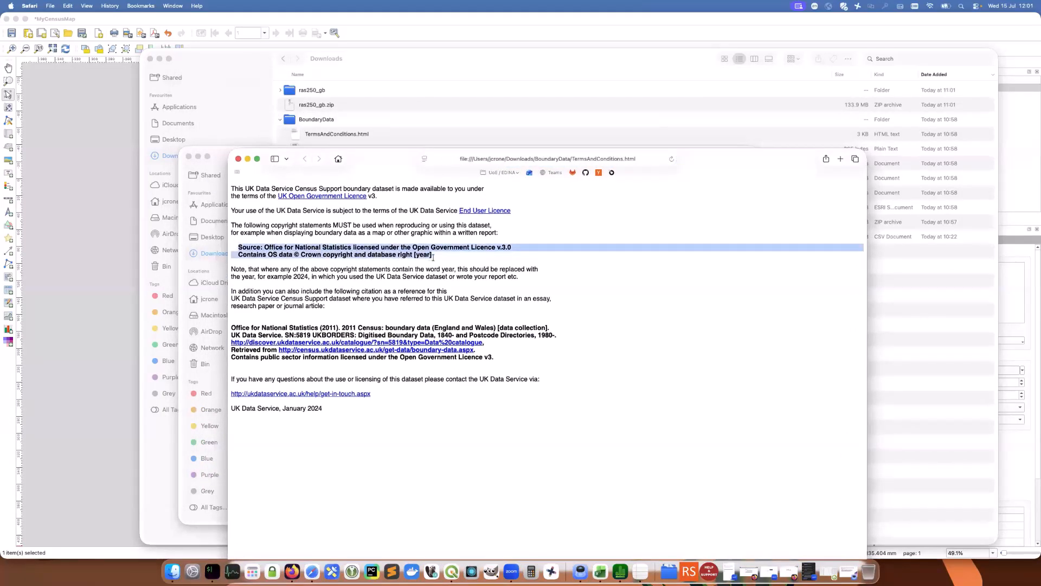
{"action": "right_click", "coordinate": [431, 258]}
{"action": "left_click", "coordinate": [447, 295]}
{"action": "left_click", "coordinate": [248, 161]}
{"action": "left_click", "coordinate": [198, 156]}
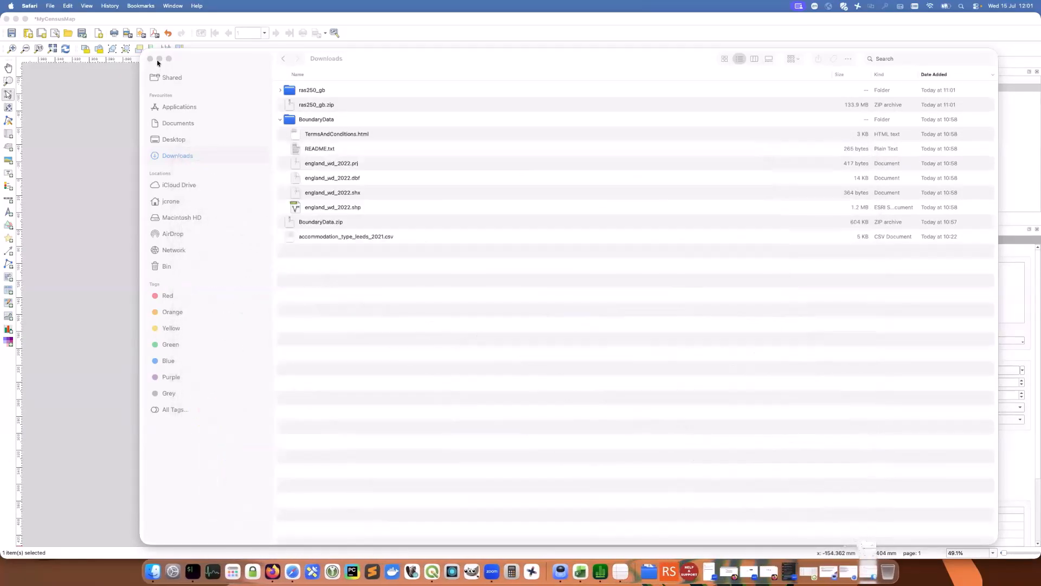
{"action": "left_click", "coordinate": [160, 59]}
Replace the new label's placeholder text with the copied copyright statement, joining its lines and replacing "[year]" with 2026
{"action": "left_click", "coordinate": [892, 267]}
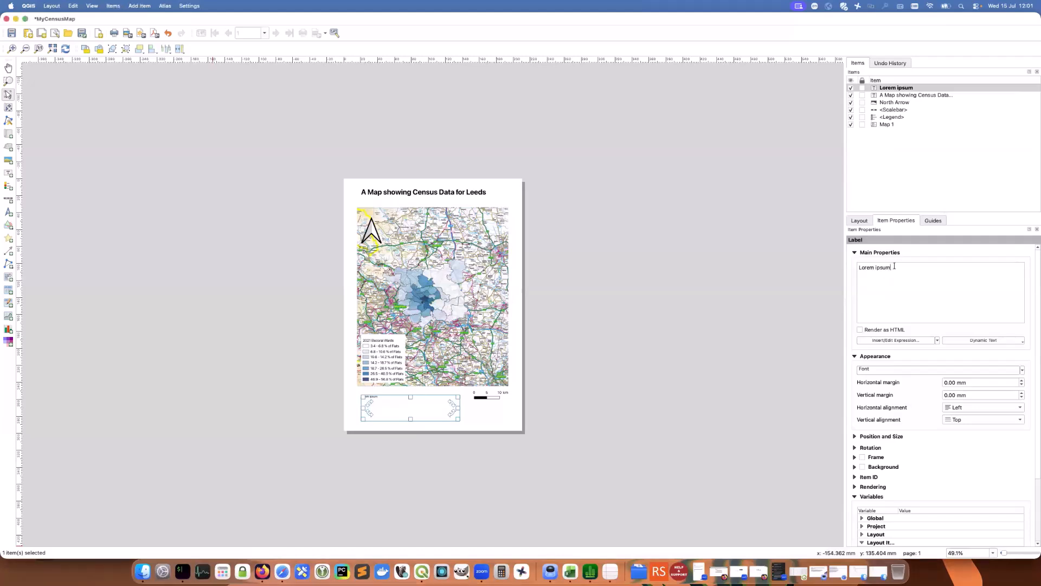
{"action": "left_click_drag", "start_coordinate": [892, 267], "coordinate": [859, 269]}
{"action": "key", "text": "super+v"}
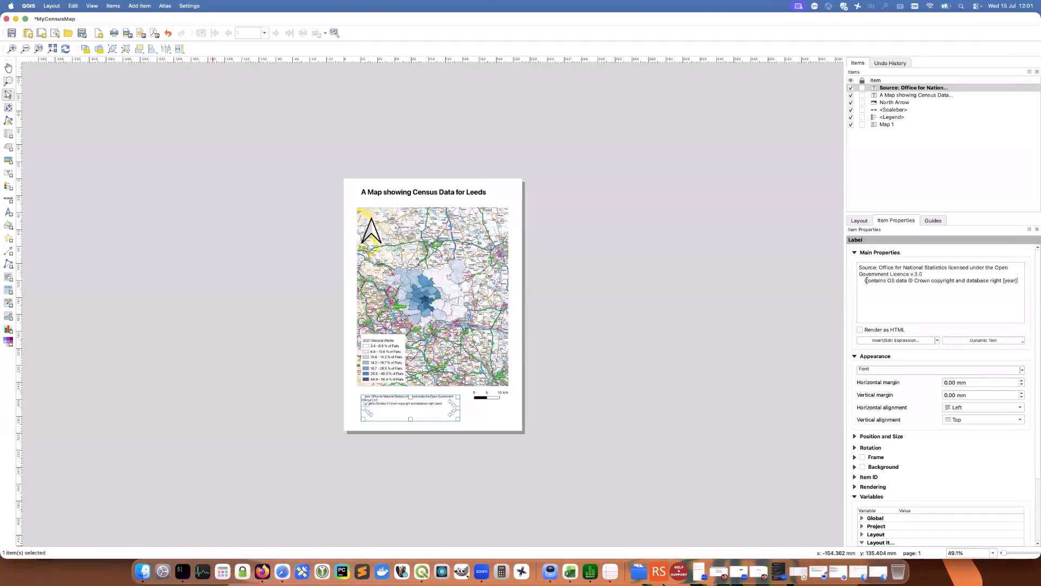
{"action": "key", "text": "BackSpace"}
{"action": "key", "text": "BackSpace"}
{"action": "key", "text": "BackSpace"}
{"action": "key", "text": "BackSpace"}
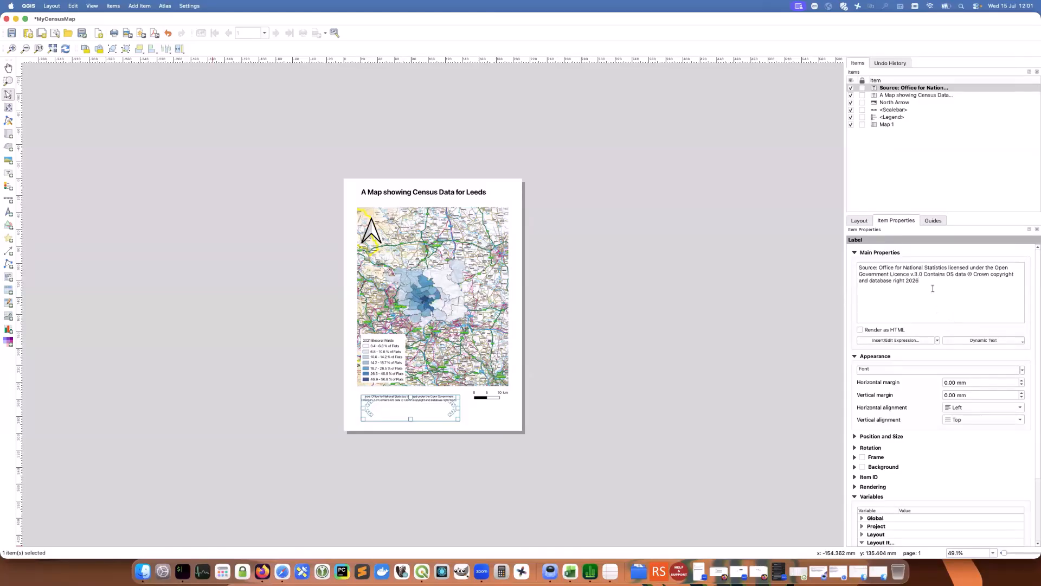
Set the source label's font size to 13 points and move the label to line up with the map's left edge
{"action": "left_click", "coordinate": [927, 371]}
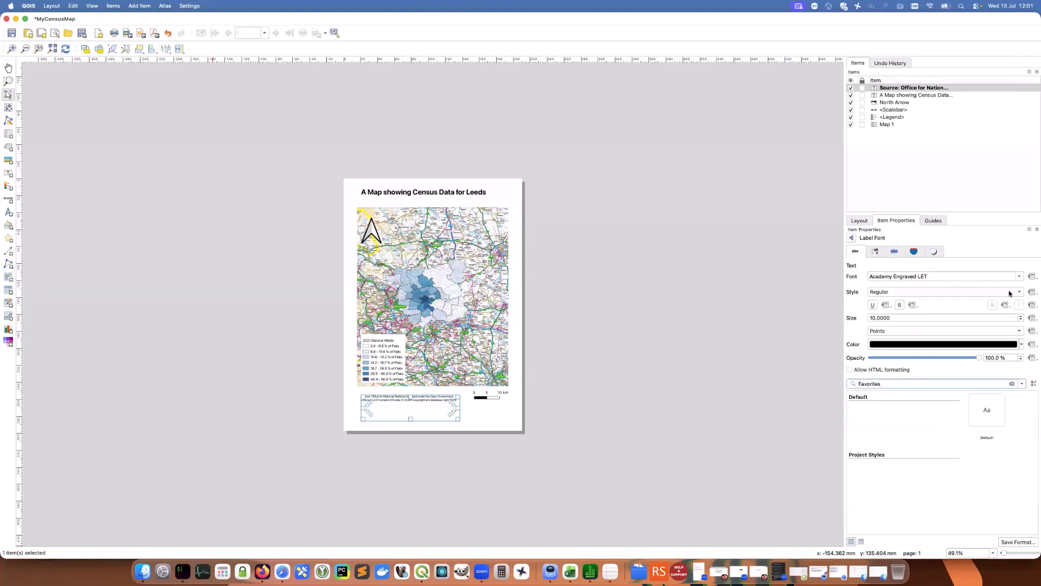
{"action": "left_click", "coordinate": [1021, 317]}
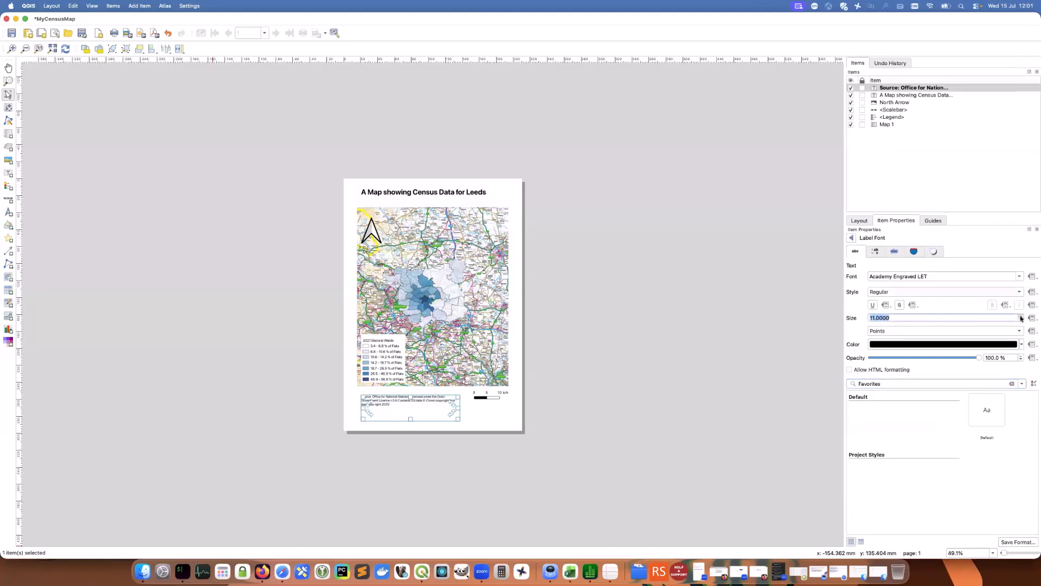
{"action": "left_click", "coordinate": [1021, 317]}
{"action": "left_click", "coordinate": [1021, 317]}
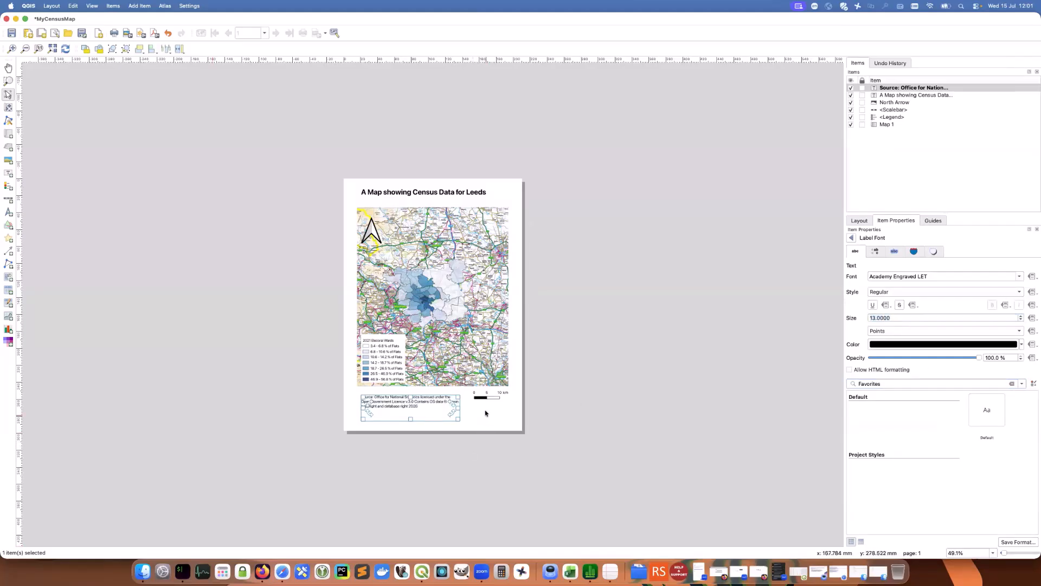
{"action": "left_click", "coordinate": [483, 427]}
{"action": "left_click_drag", "start_coordinate": [408, 401], "coordinate": [403, 404]}
{"action": "left_click", "coordinate": [472, 418]}
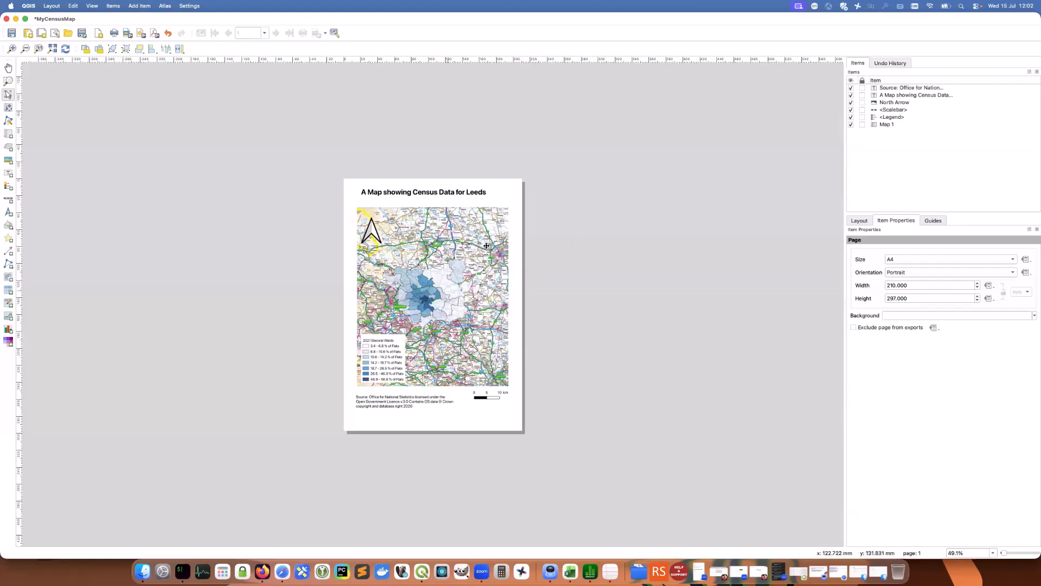
Place a point marker on the upper-right part of the map and delete it
{"action": "left_click", "coordinate": [8, 239]}
{"action": "left_click", "coordinate": [485, 245]}
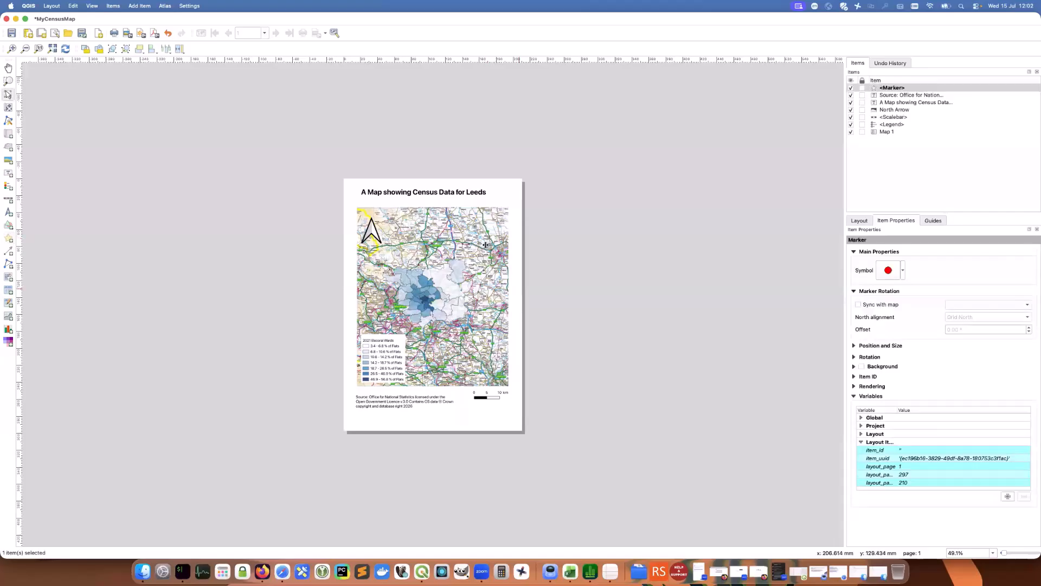
{"action": "left_click_drag", "start_coordinate": [476, 229], "coordinate": [489, 240]}
{"action": "key", "text": "Delete"}
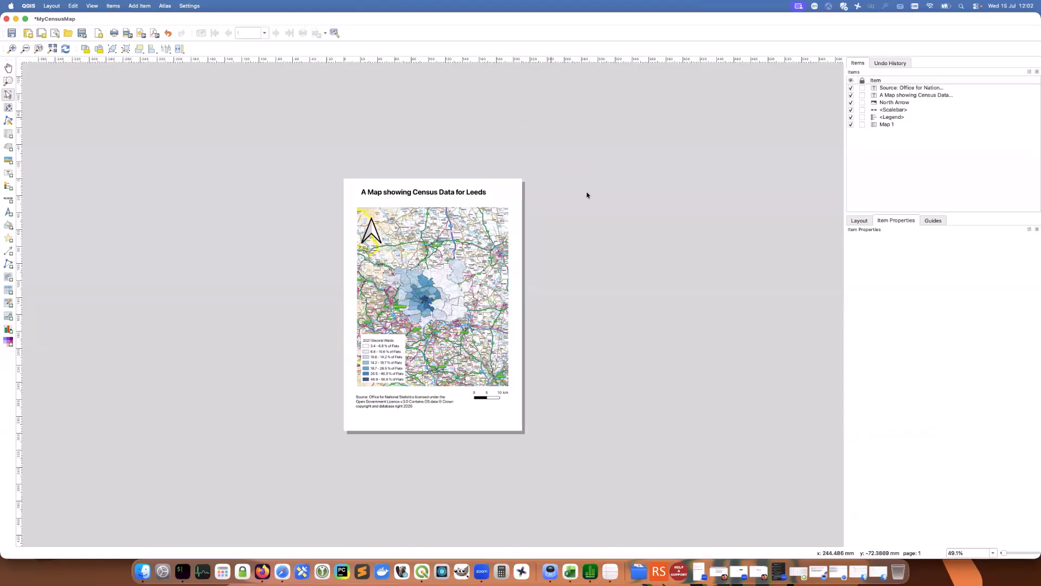
Export the layout to the Desktop as a PDF named MyCensusMap_of_leeds, keeping the default PDF export options
{"action": "left_click", "coordinate": [155, 34]}
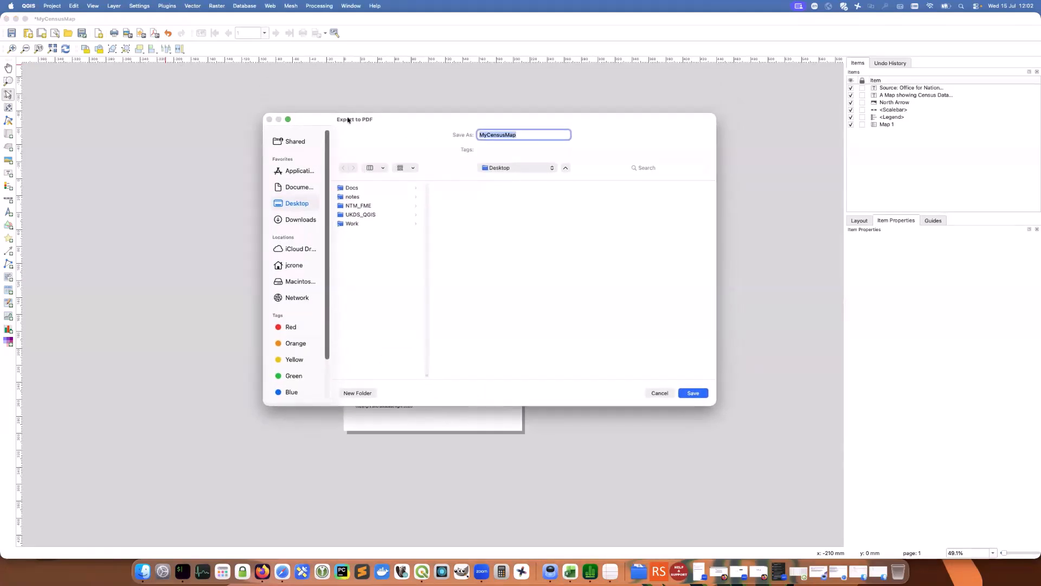
{"action": "key", "text": "Right"}
{"action": "type", "text": "_of_leeds"}
{"action": "left_click", "coordinate": [693, 393]}
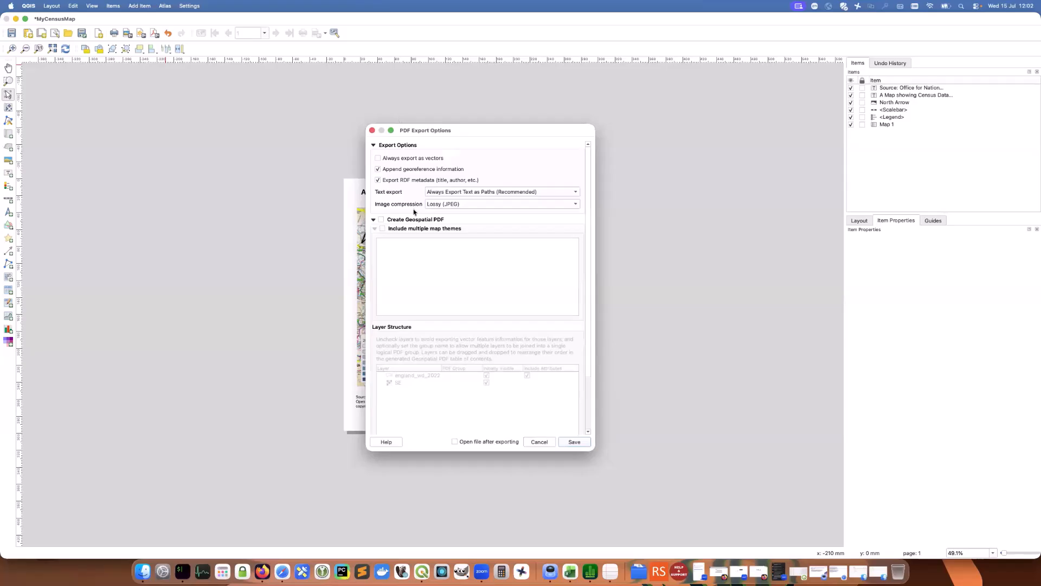
{"action": "left_click", "coordinate": [574, 442]}
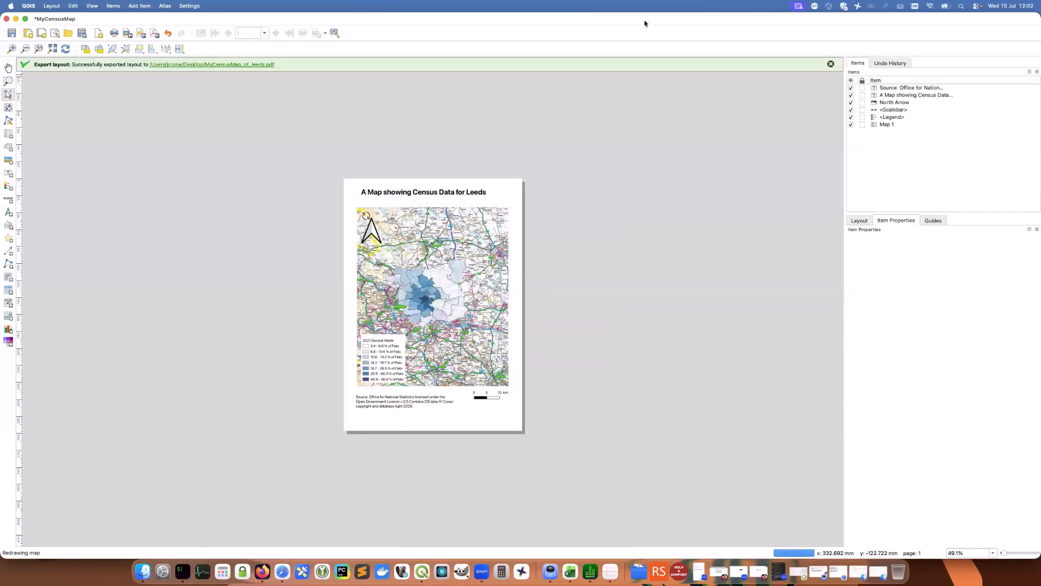
Minimise the layout and main project windows and close the Layout Manager to reveal the desktop
{"action": "double_click", "coordinate": [644, 24]}
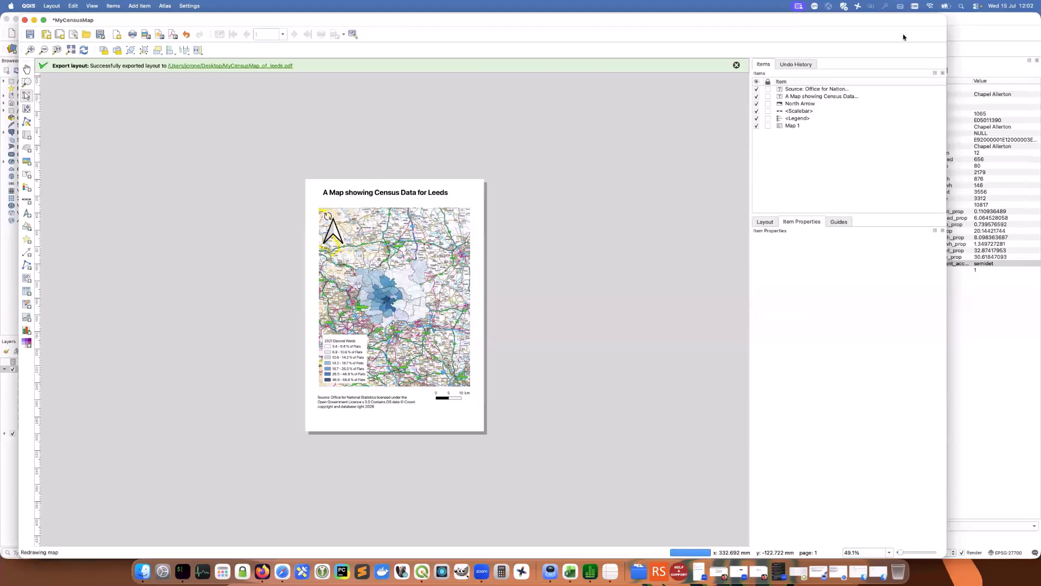
{"action": "left_click_drag", "start_coordinate": [977, 21], "coordinate": [911, 34]}
{"action": "left_click_drag", "start_coordinate": [86, 33], "coordinate": [211, 29]}
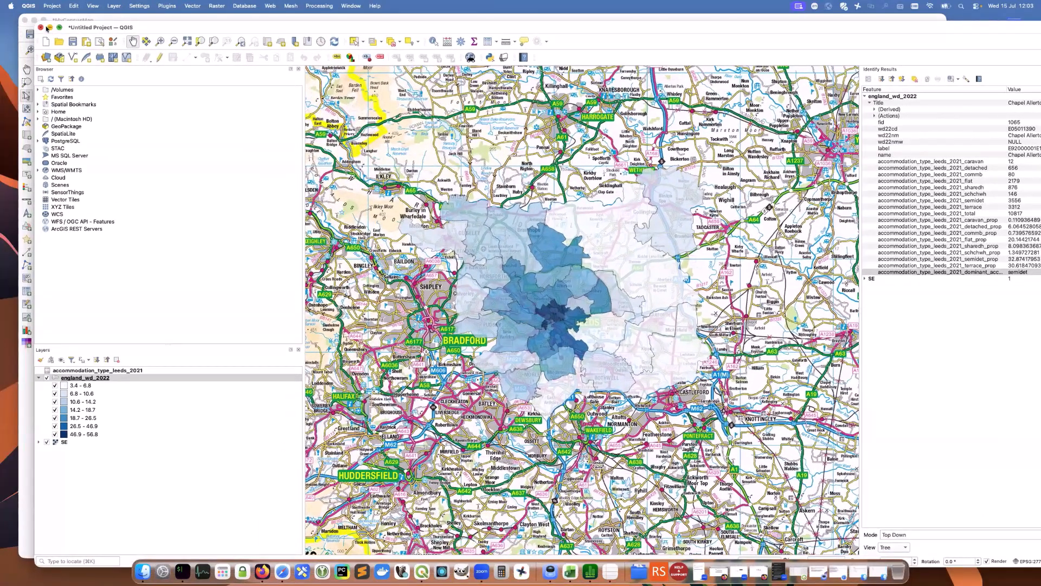
{"action": "left_click", "coordinate": [50, 27]}
{"action": "left_click", "coordinate": [34, 21]}
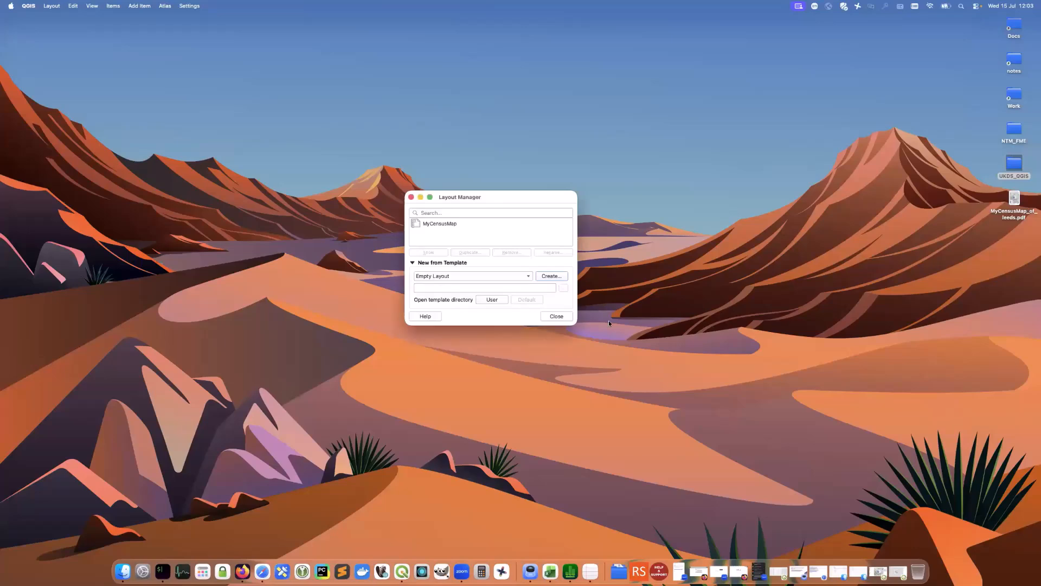
{"action": "left_click", "coordinate": [556, 316]}
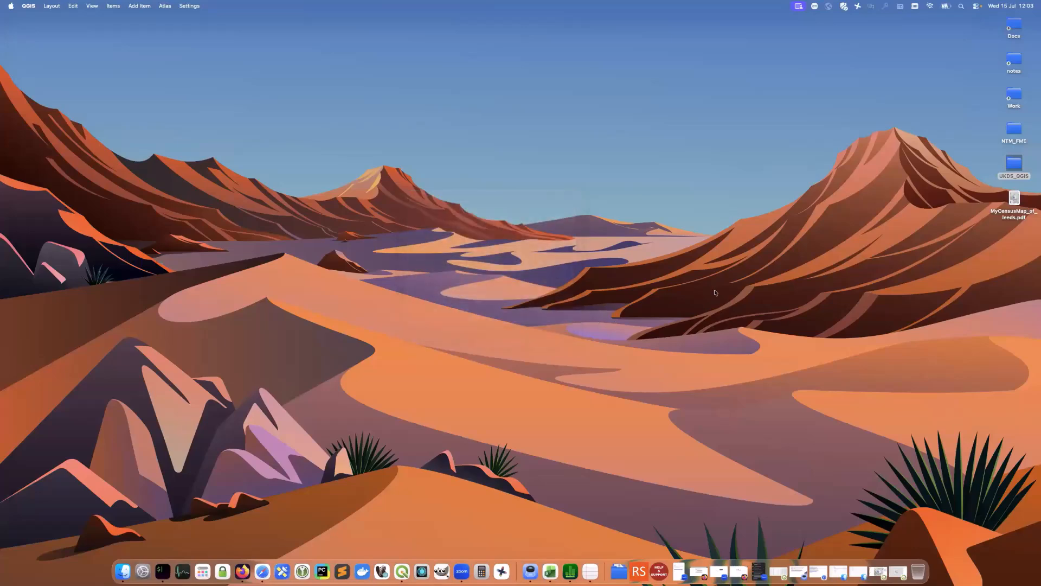
Open the exported MyCensusMap_of_leeds.pdf from the desktop in Preview
{"action": "left_click", "coordinate": [1021, 213]}
{"action": "right_click", "coordinate": [1017, 211]}
{"action": "left_click", "coordinate": [976, 216]}
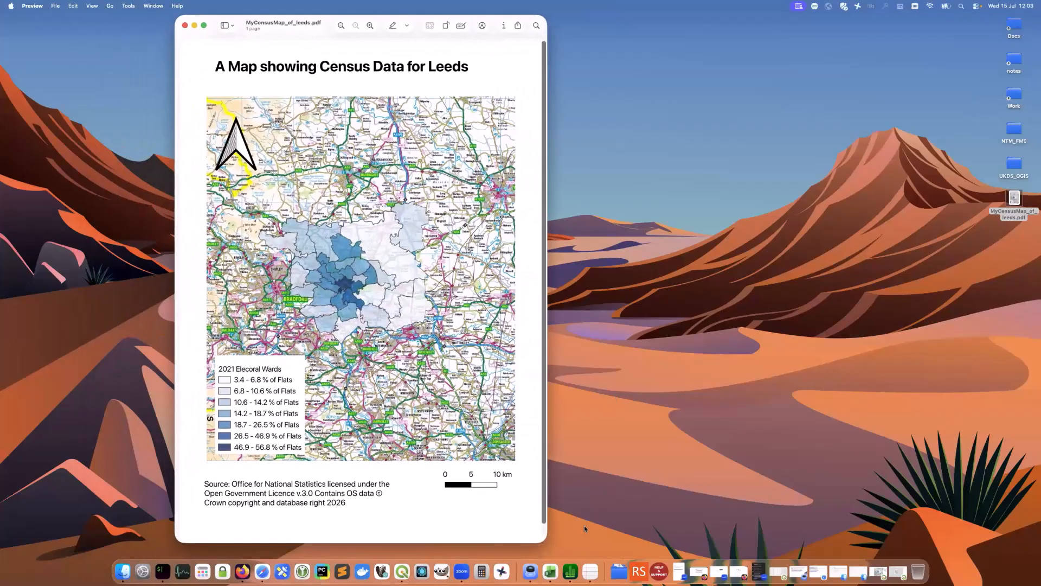
Examine the title, map, legend and scale bar in the exported PDF, and close the document
{"action": "left_click_drag", "start_coordinate": [546, 542], "coordinate": [538, 458]}
{"action": "left_click_drag", "start_coordinate": [285, 27], "coordinate": [414, 99]}
{"action": "scroll", "coordinate": [495, 286], "scroll_direction": "up", "scroll_amount": 3}
{"action": "scroll", "coordinate": [495, 286], "scroll_direction": "up", "scroll_amount": 3}
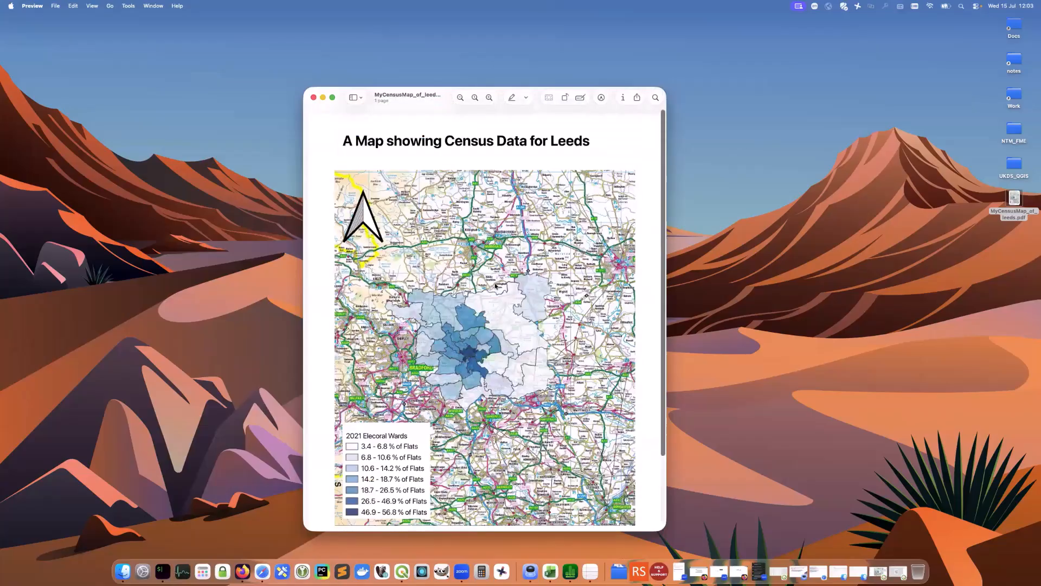
{"action": "scroll", "coordinate": [589, 192], "scroll_direction": "down", "scroll_amount": 2}
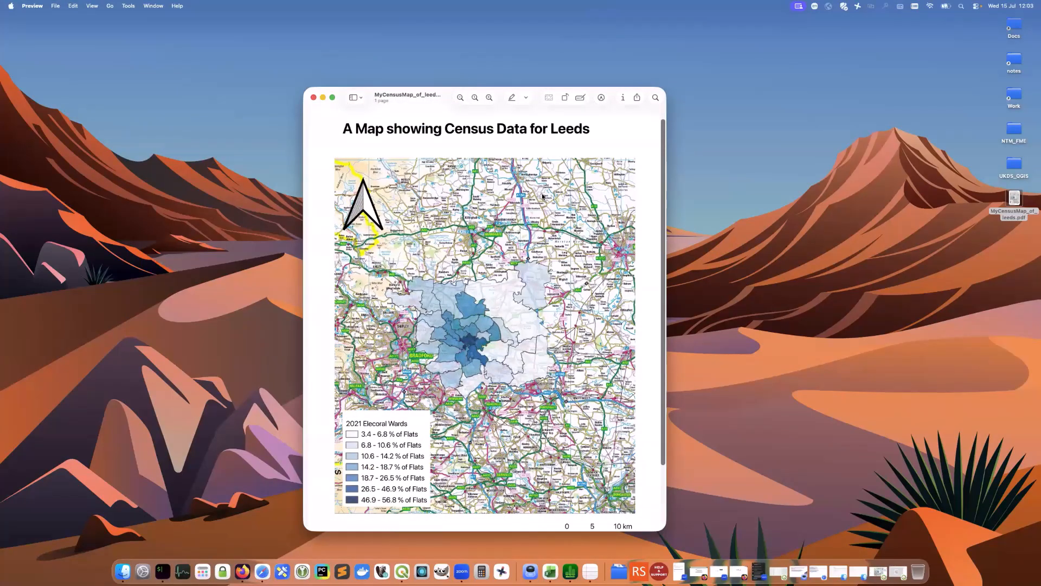
{"action": "left_click_drag", "start_coordinate": [407, 98], "coordinate": [428, 78]}
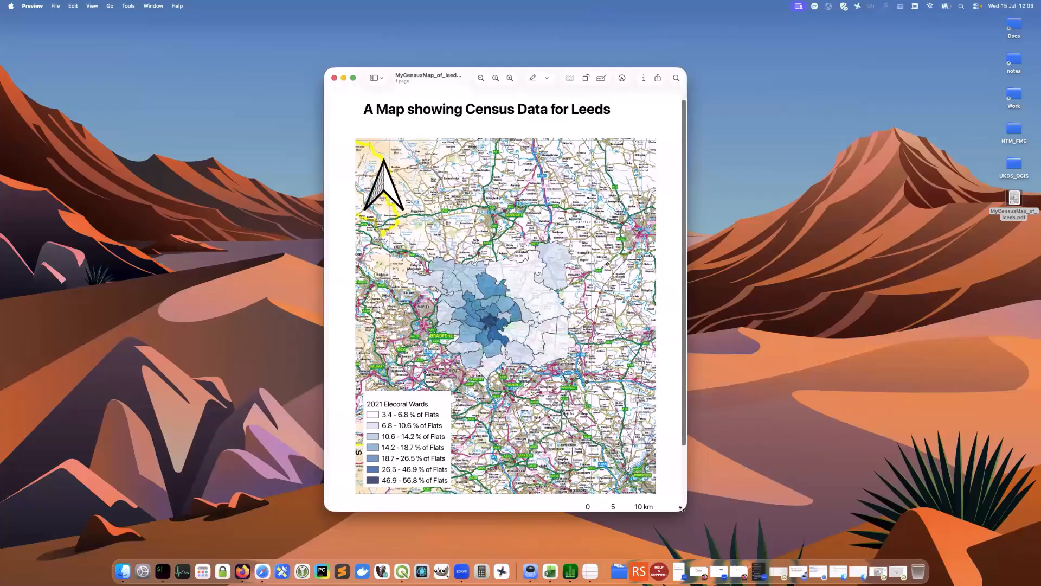
{"action": "left_click_drag", "start_coordinate": [681, 508], "coordinate": [720, 540]}
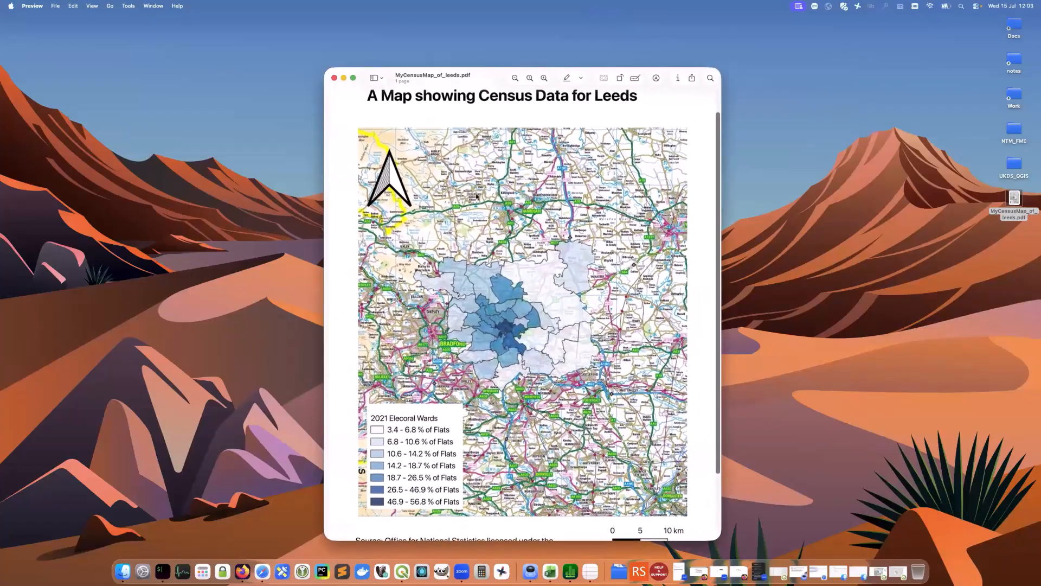
{"action": "left_click", "coordinate": [334, 78]}
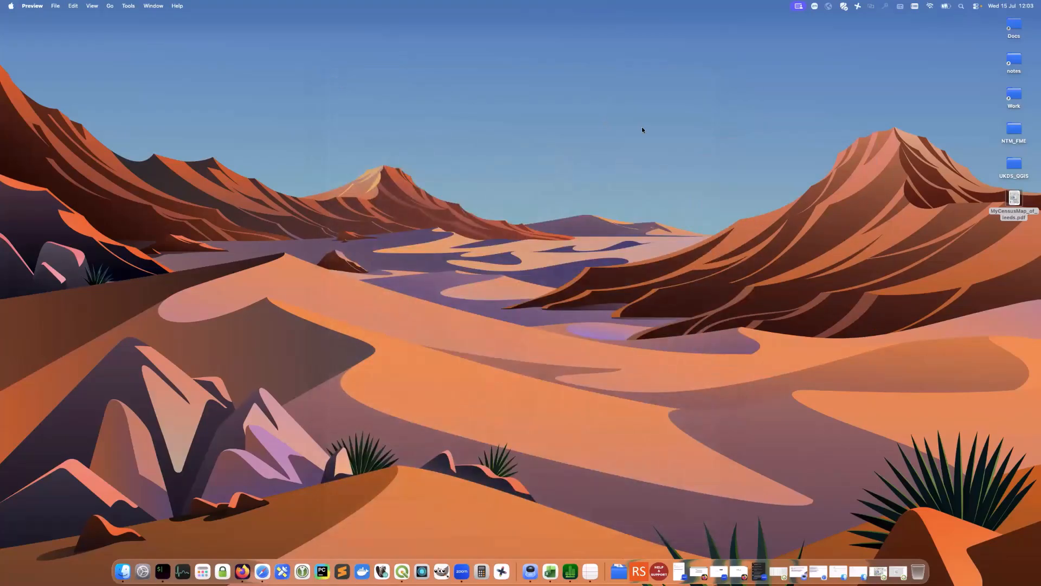
Switch to the course slides PDF in Preview and review the Demo 7 slide on categorical and choropleth maps
{"action": "left_click", "coordinate": [796, 556]}
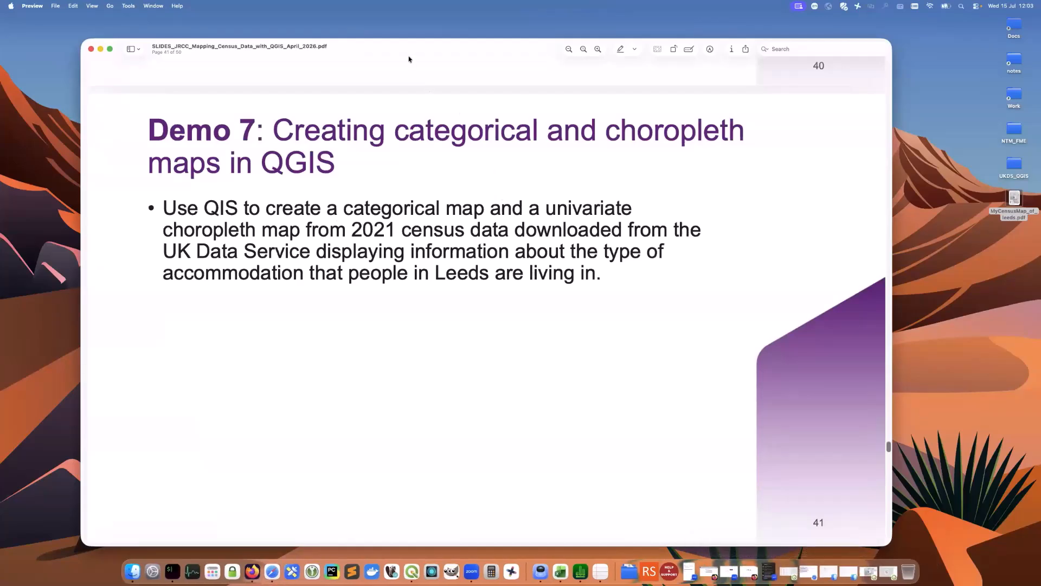
{"action": "scroll", "coordinate": [385, 255], "scroll_direction": "down", "scroll_amount": 3}
{"action": "scroll", "coordinate": [385, 256], "scroll_direction": "up", "scroll_amount": 8}
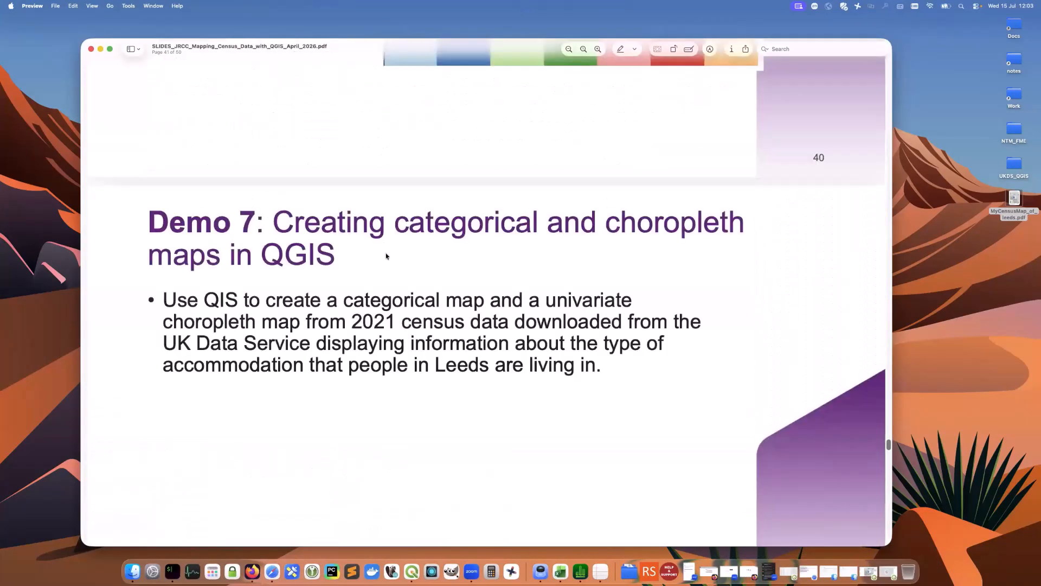
{"action": "scroll", "coordinate": [387, 256], "scroll_direction": "down", "scroll_amount": 5}
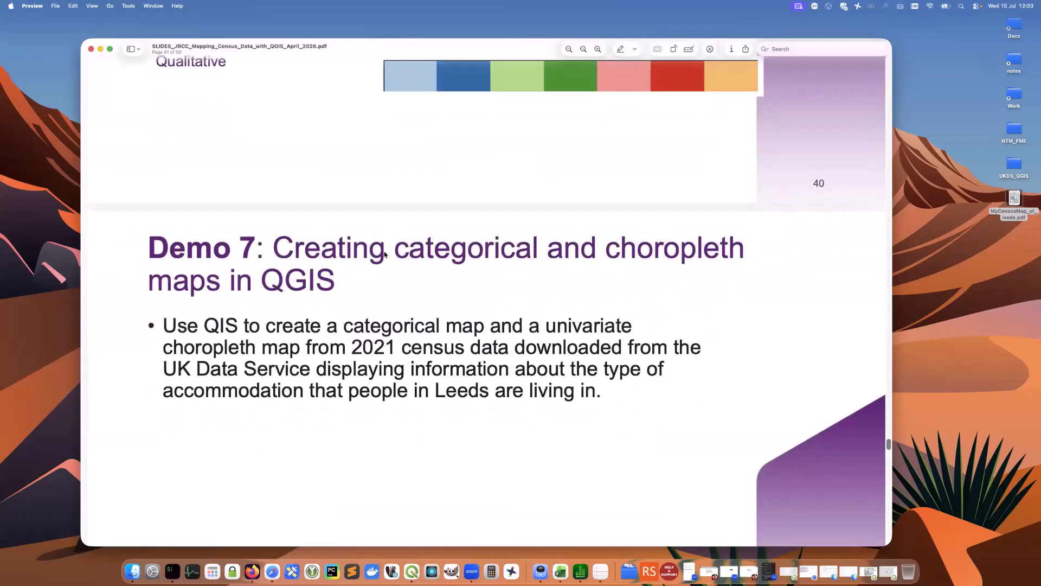
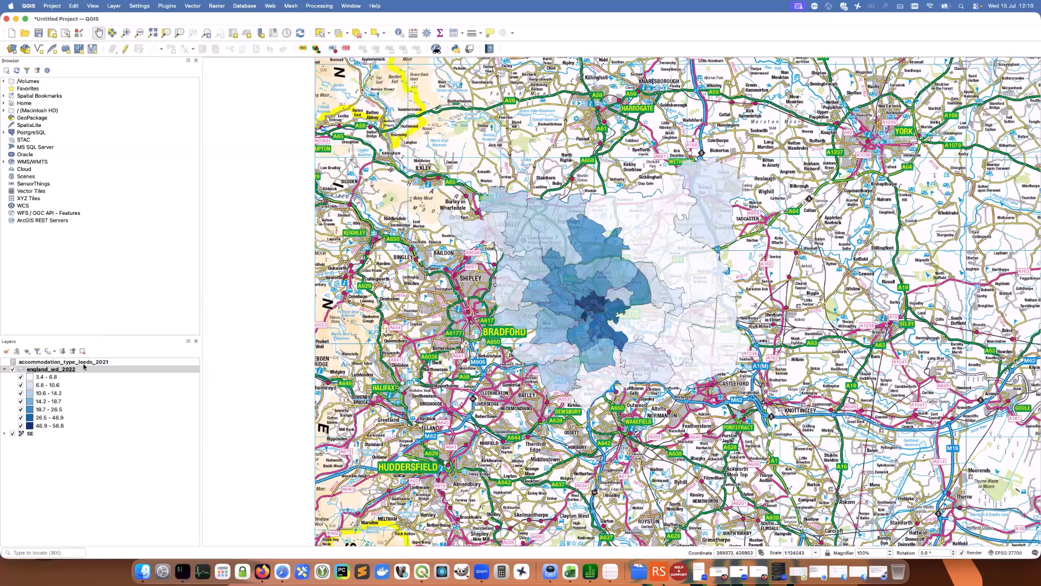
Hide the england_wd_2022 layer and create a GeoPackage connection to UKDS_Mapping_Census_Data_Workbook_Data.gpkg in the Data_for_Bivariate_and_Cartogram folder
{"action": "left_click", "coordinate": [13, 369]}
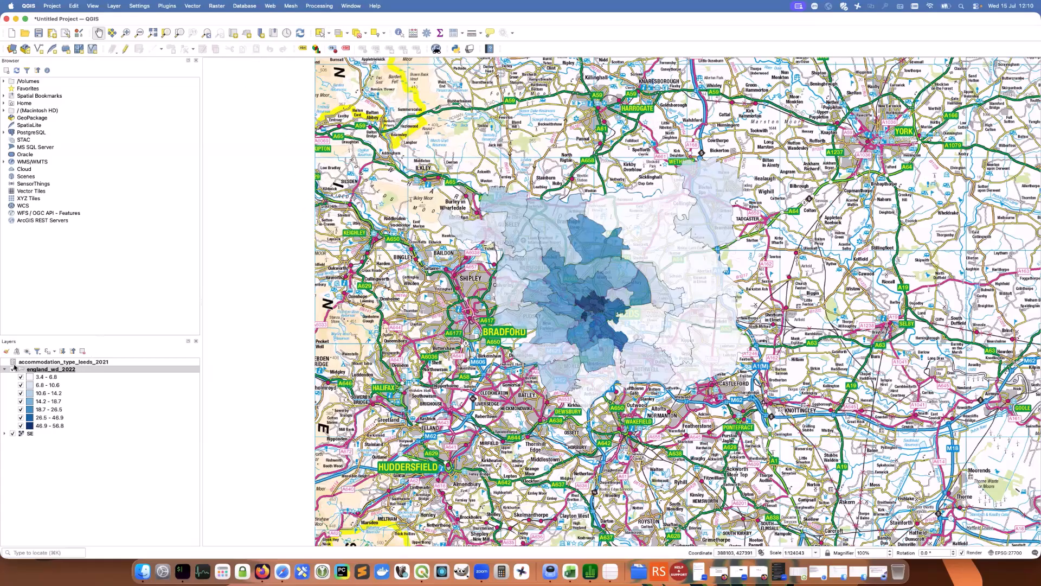
{"action": "left_click", "coordinate": [13, 49]}
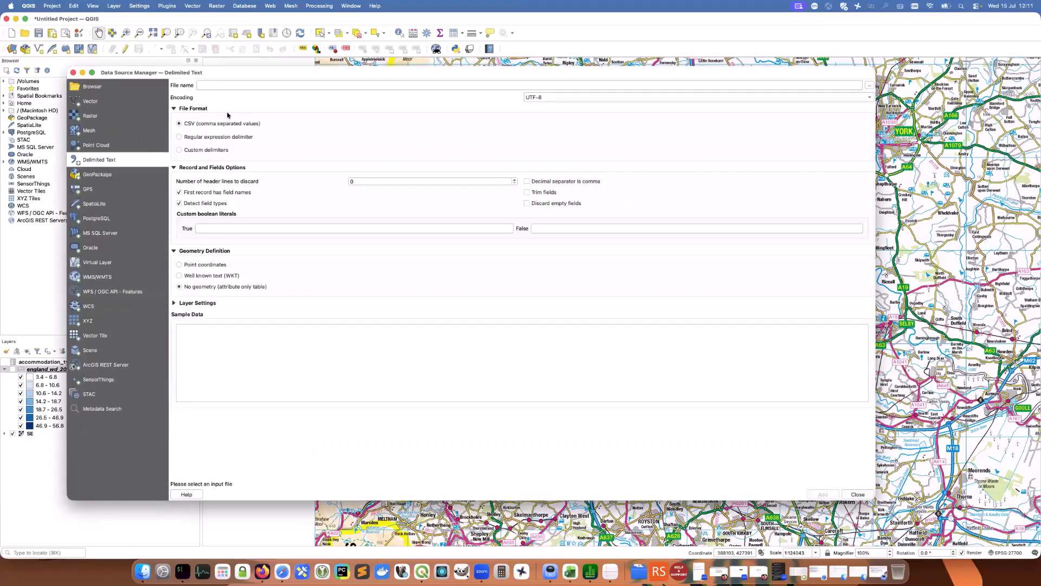
{"action": "left_click", "coordinate": [122, 173]}
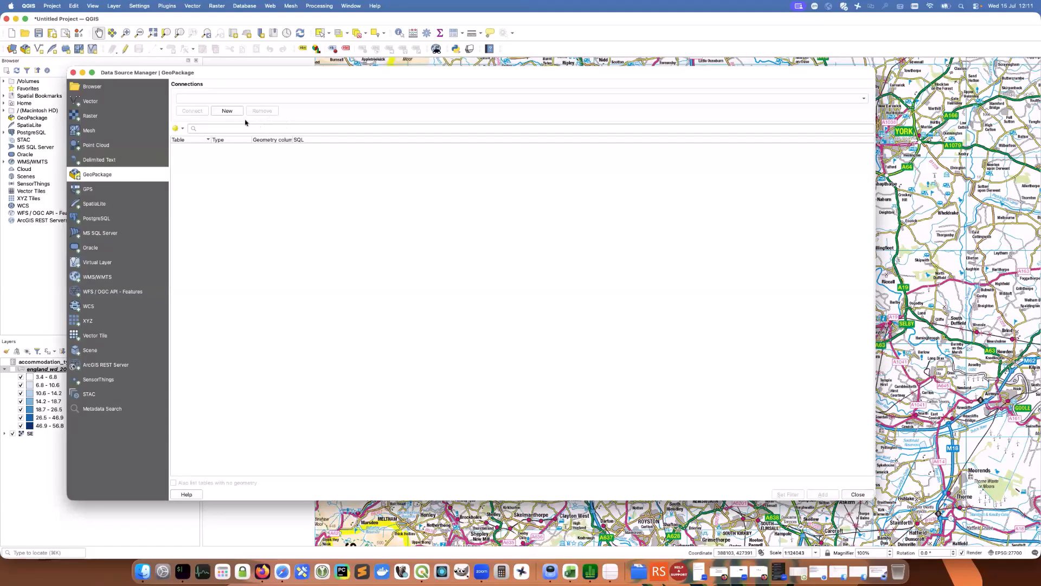
{"action": "left_click", "coordinate": [227, 112]}
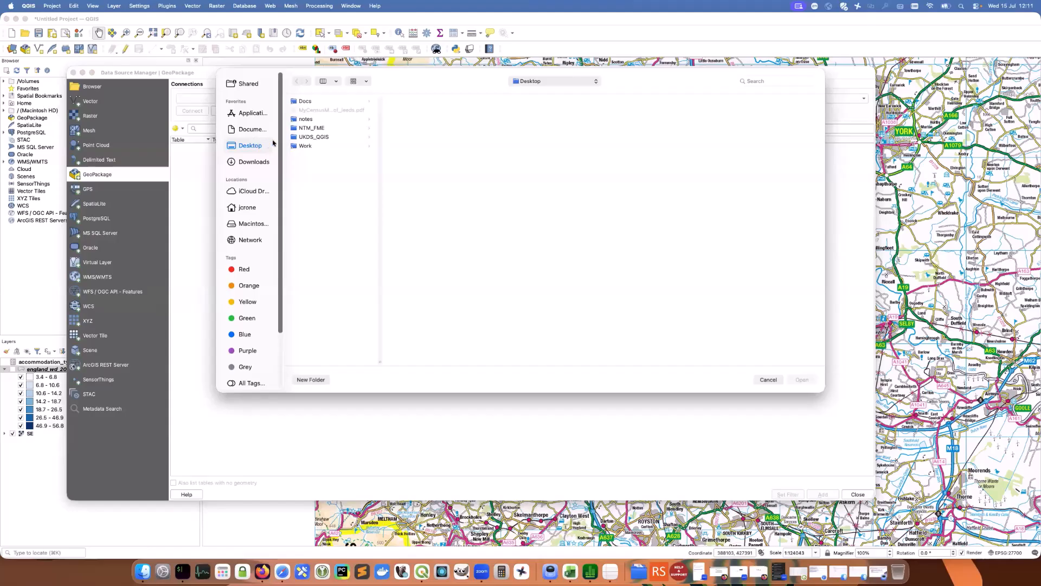
{"action": "left_click", "coordinate": [313, 138]}
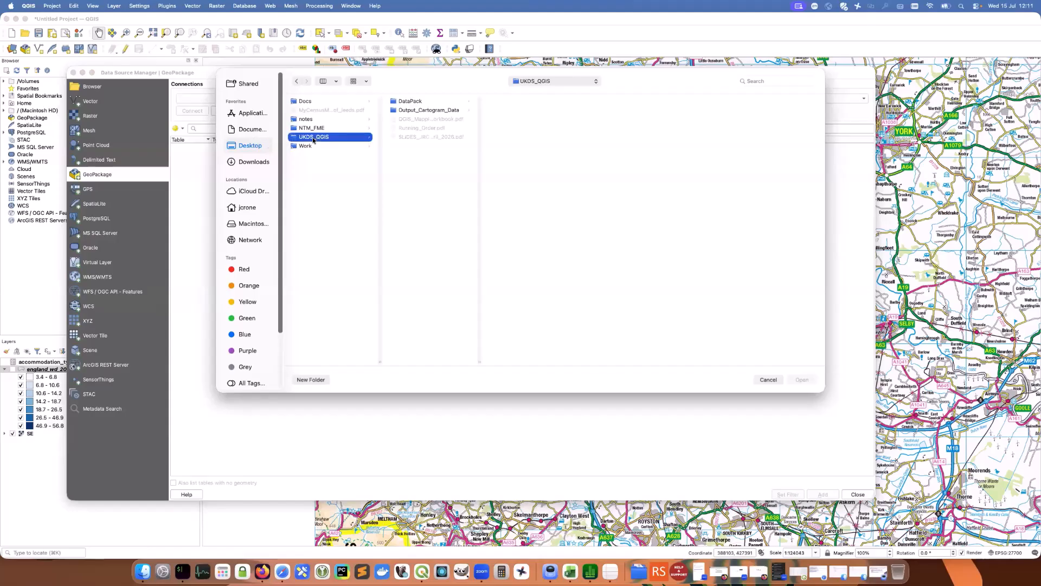
{"action": "left_click", "coordinate": [405, 102]}
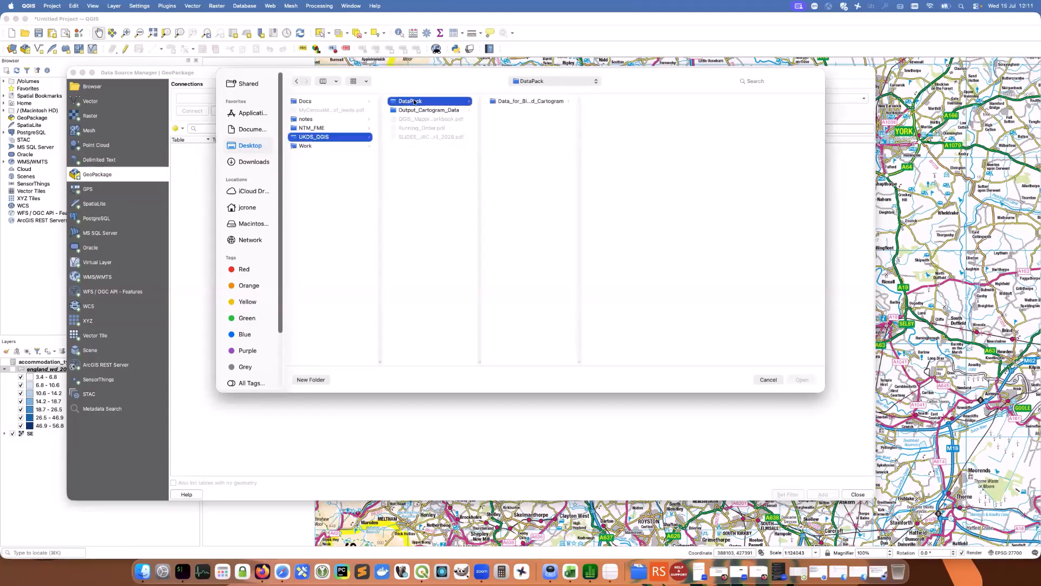
{"action": "left_click", "coordinate": [504, 106]}
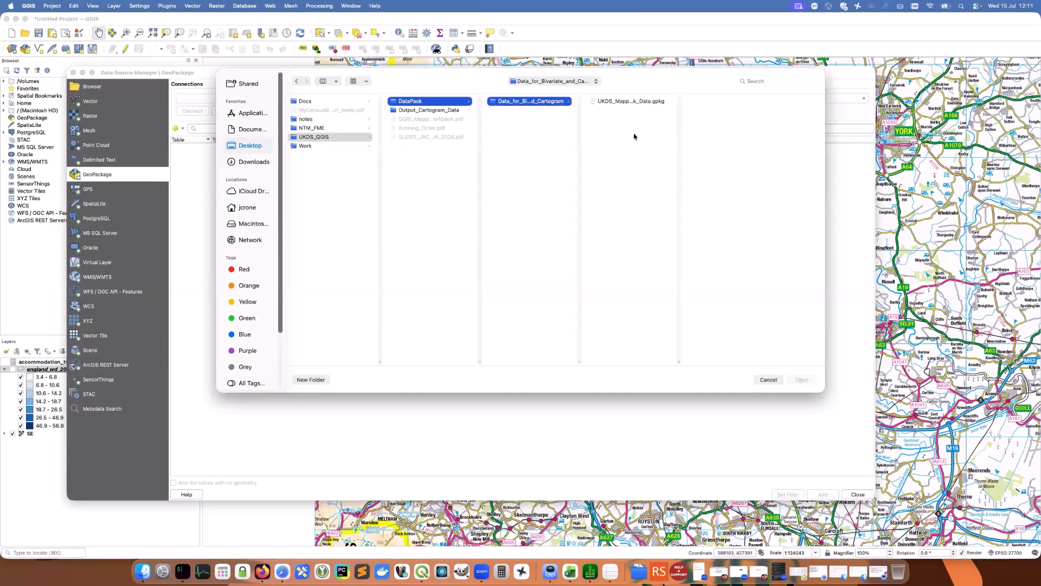
{"action": "left_click", "coordinate": [628, 103]}
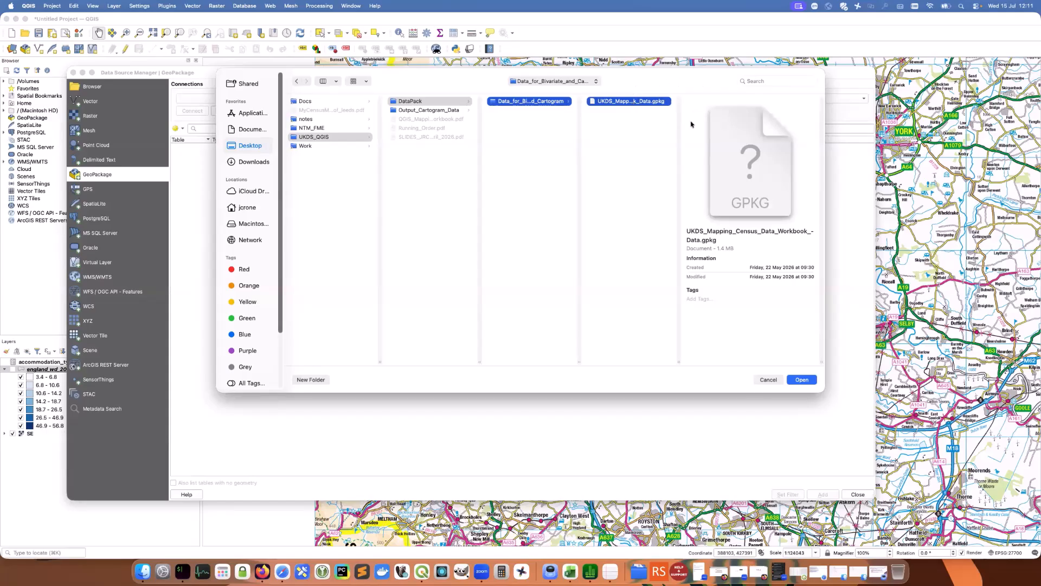
{"action": "left_click", "coordinate": [802, 380]}
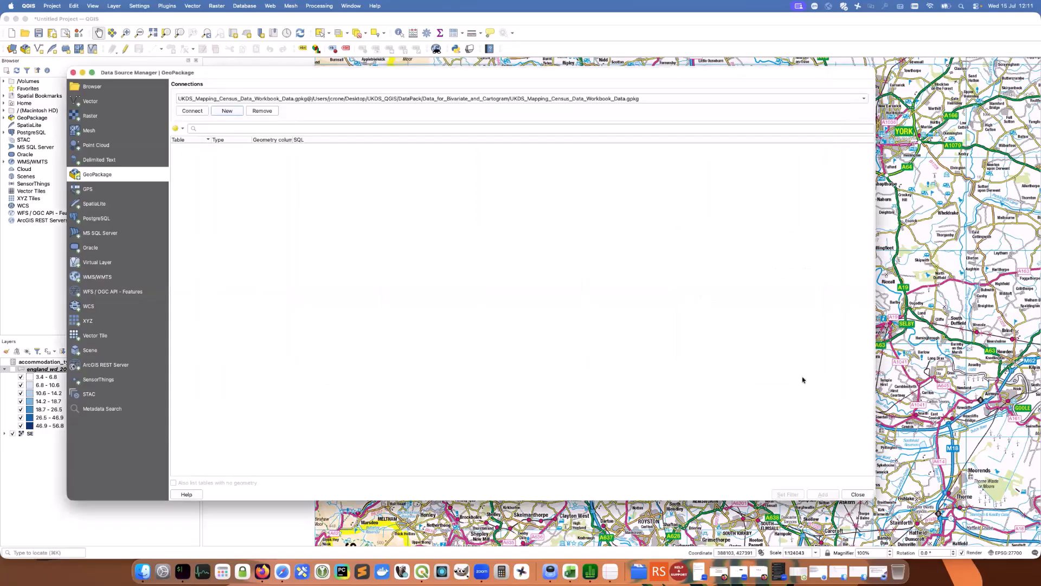
Connect to the GeoPackage and add its leeds_wd_2022_w_accom_and_tenure_type table to the map as a layer
{"action": "left_click_drag", "start_coordinate": [316, 76], "coordinate": [322, 84]}
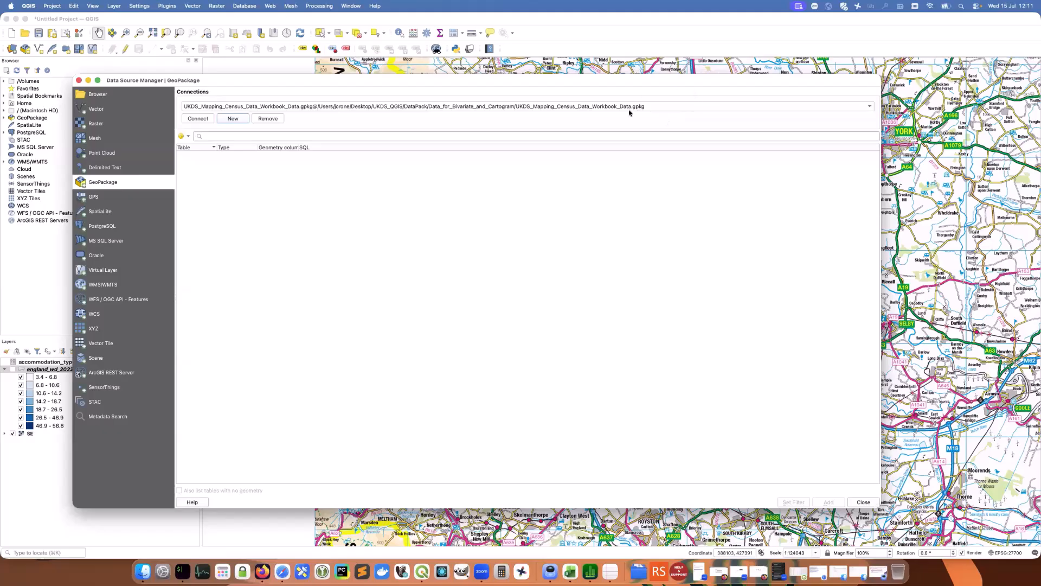
{"action": "left_click", "coordinate": [196, 118]}
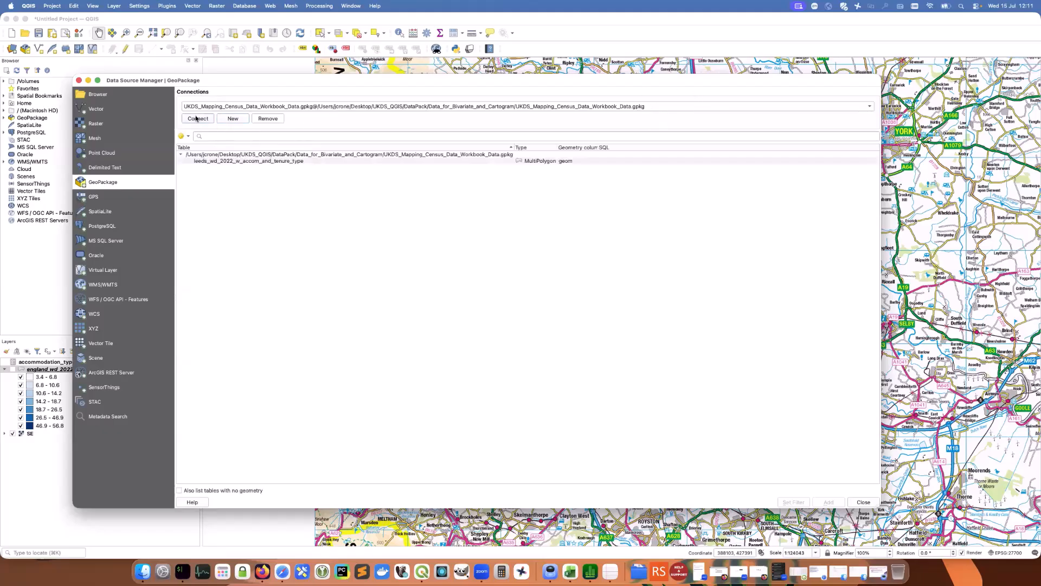
{"action": "left_click", "coordinate": [283, 161]}
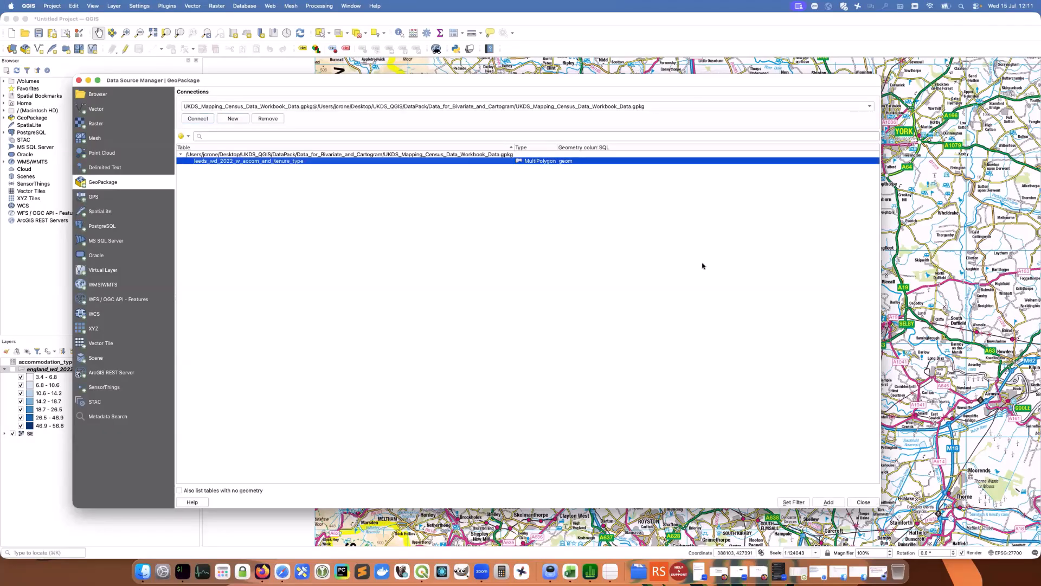
{"action": "left_click", "coordinate": [829, 502]}
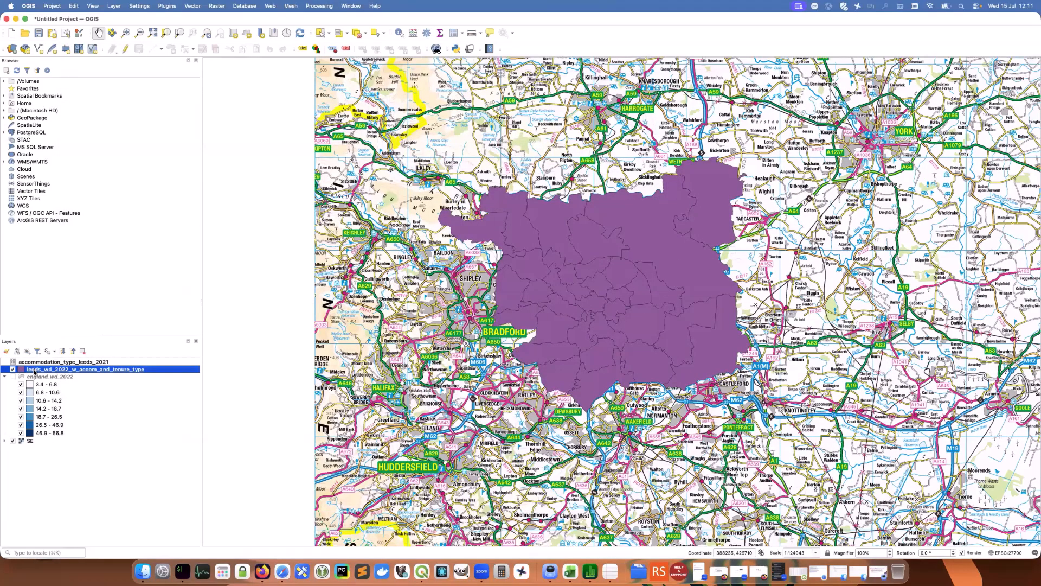
Examine the accommodation and tenure columns in the leeds_wd_2022_w_accom_and_tenure_type attribute table, and close the table
{"action": "right_click", "coordinate": [33, 371]}
{"action": "left_click", "coordinate": [65, 275]}
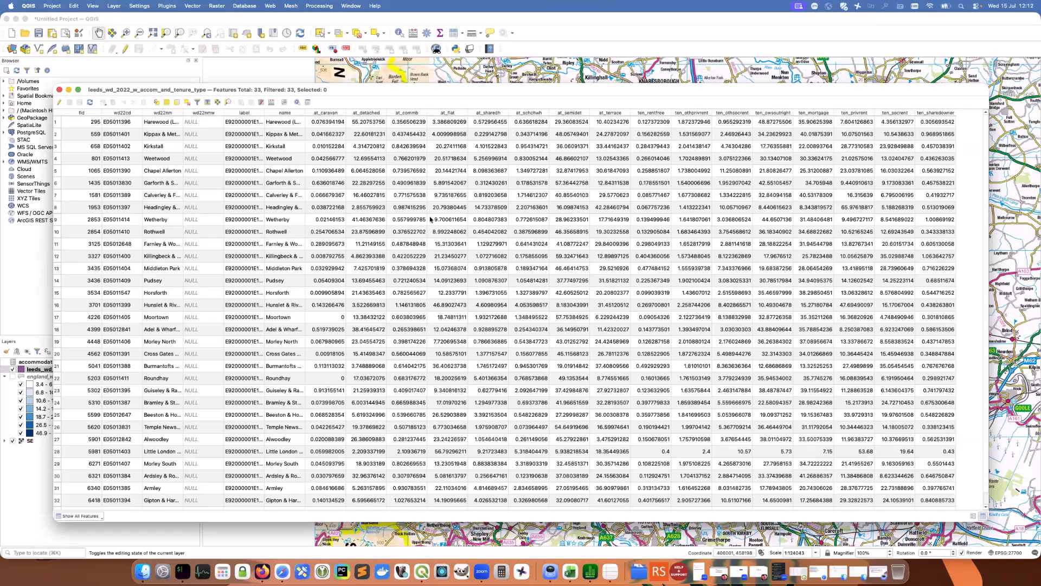
{"action": "left_click_drag", "start_coordinate": [382, 91], "coordinate": [453, 281]}
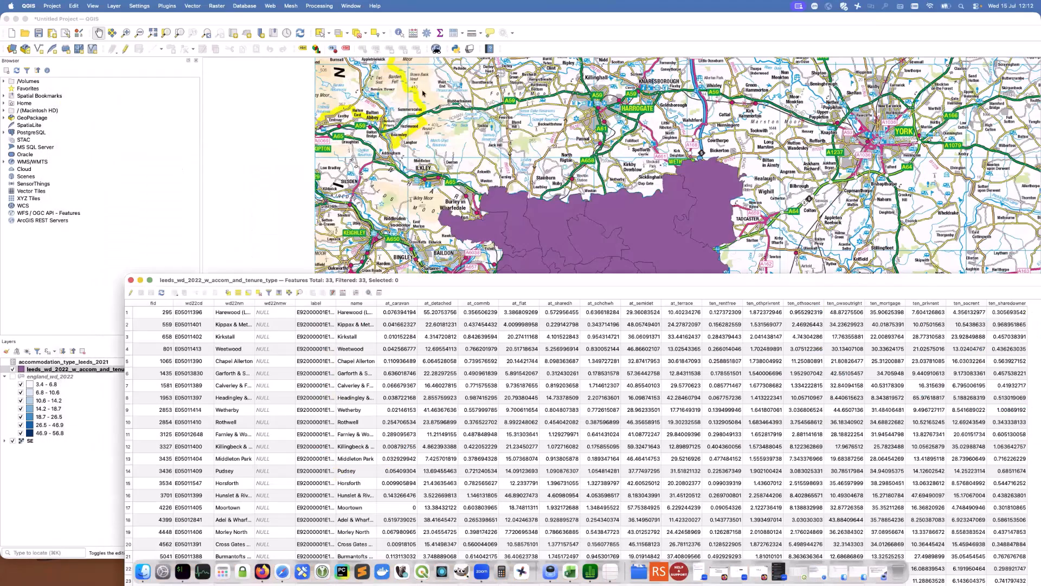
{"action": "left_click_drag", "start_coordinate": [423, 93], "coordinate": [379, 68]}
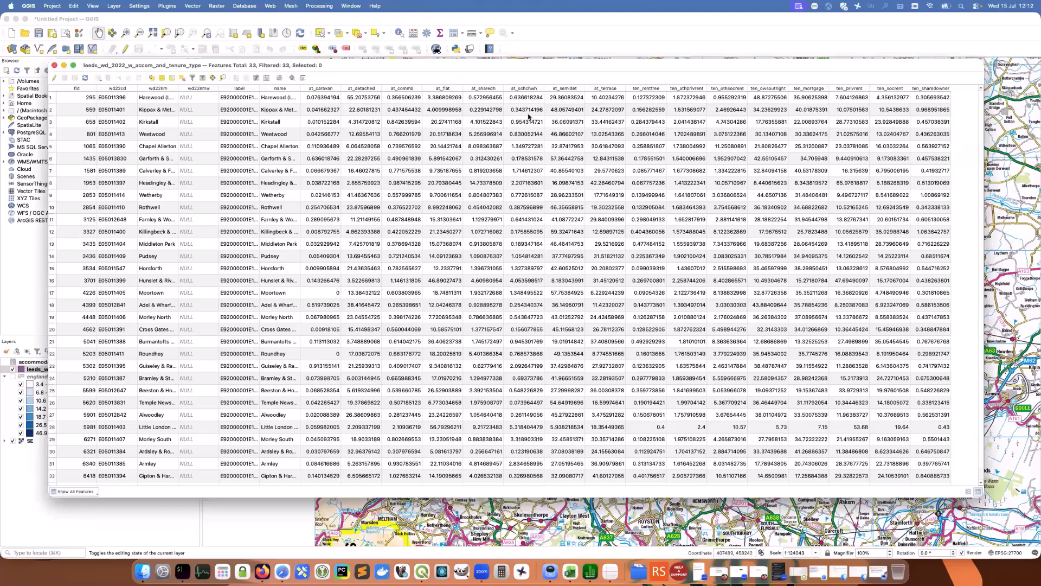
{"action": "left_click_drag", "start_coordinate": [735, 66], "coordinate": [731, 73]}
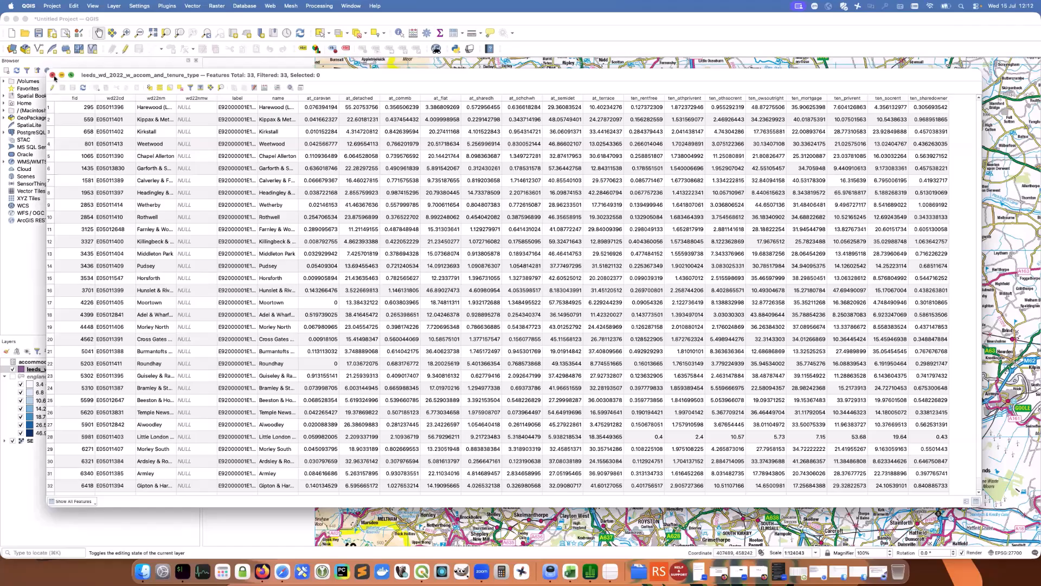
{"action": "left_click", "coordinate": [55, 78]}
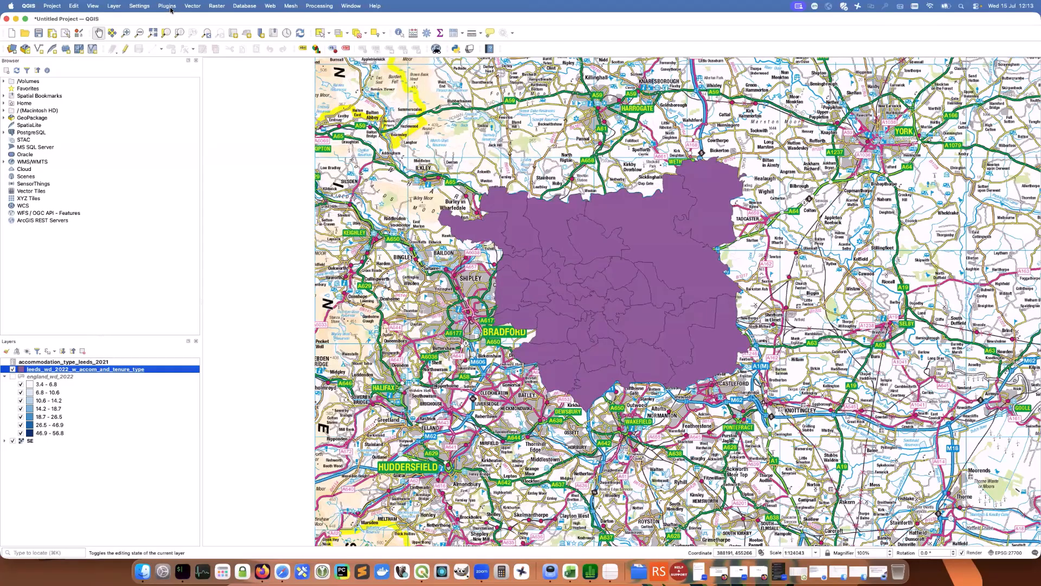
Check that the Bivariate color polygon renderer and cartogram3 plugins are installed, look over the full plugin list, and close the plugin manager
{"action": "left_click", "coordinate": [169, 7]}
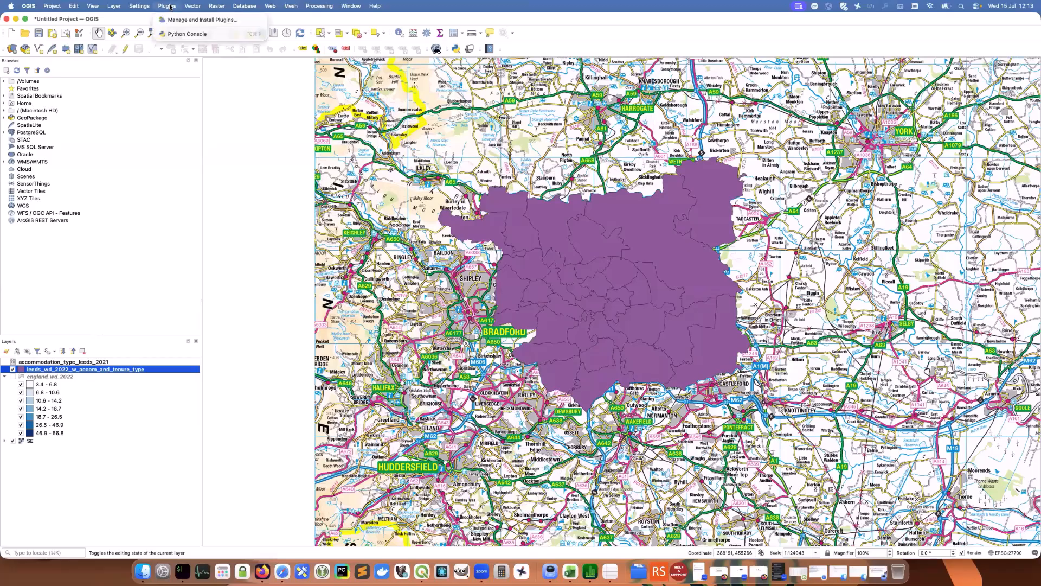
{"action": "left_click", "coordinate": [177, 19]}
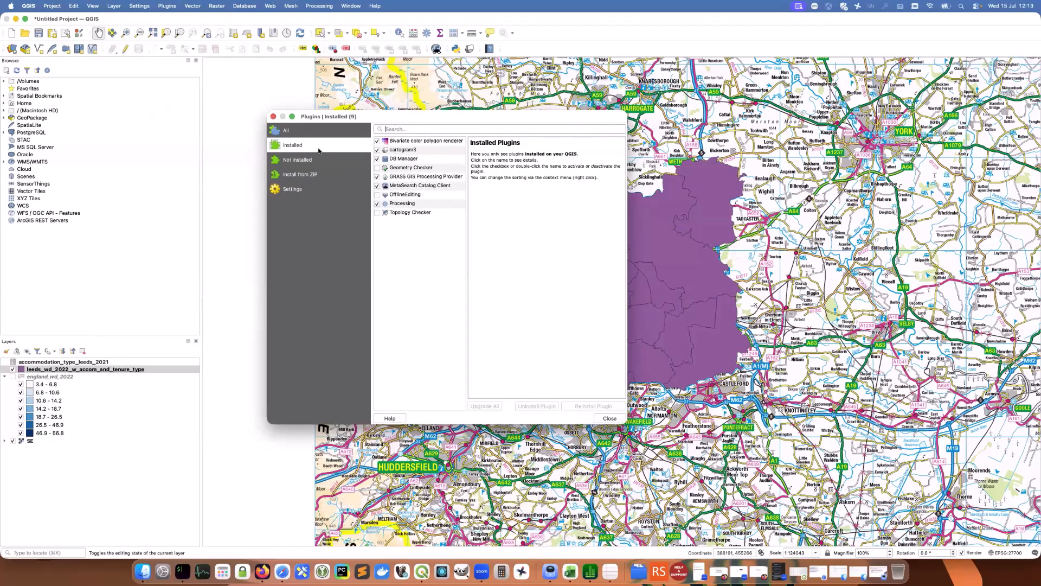
{"action": "left_click", "coordinate": [445, 143]}
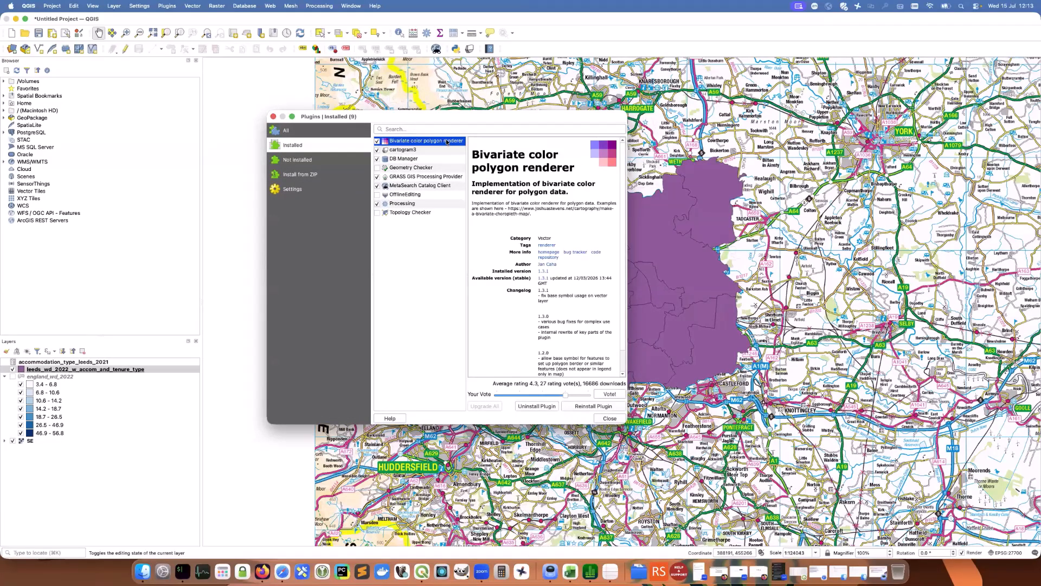
{"action": "left_click", "coordinate": [402, 150]}
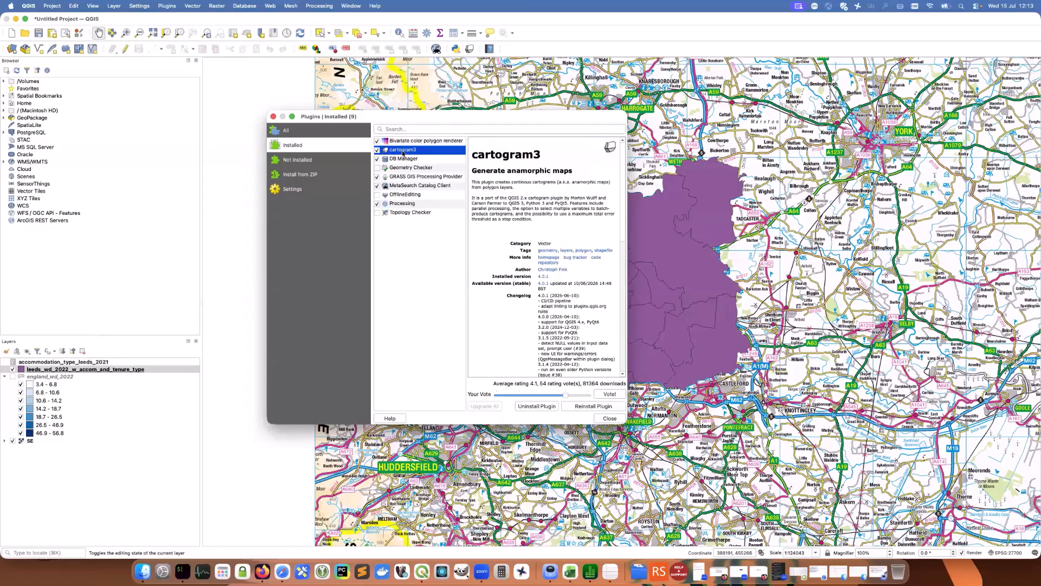
{"action": "left_click_drag", "start_coordinate": [437, 123], "coordinate": [456, 132]}
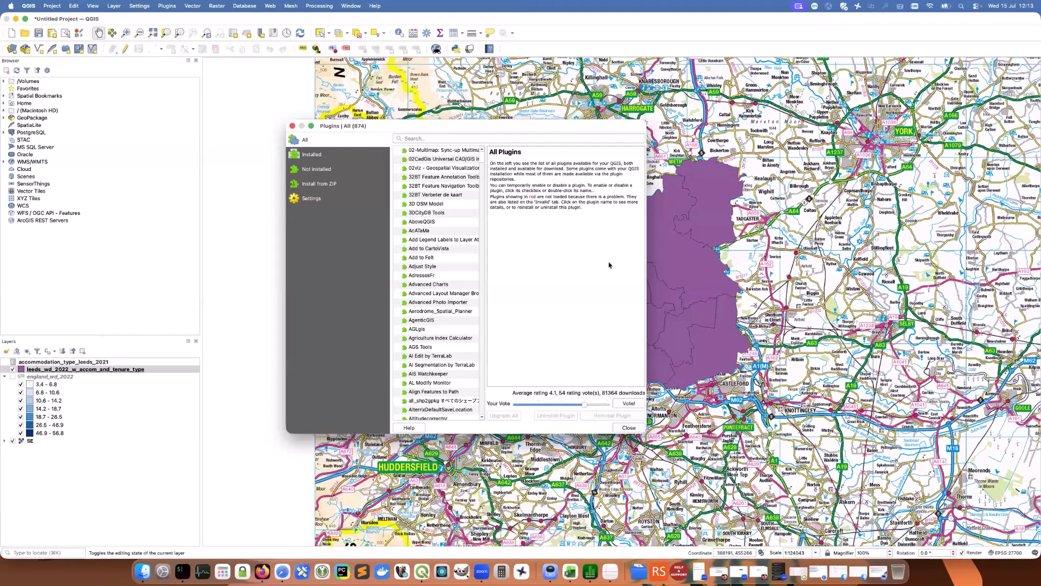
{"action": "left_click_drag", "start_coordinate": [646, 279], "coordinate": [861, 278]}
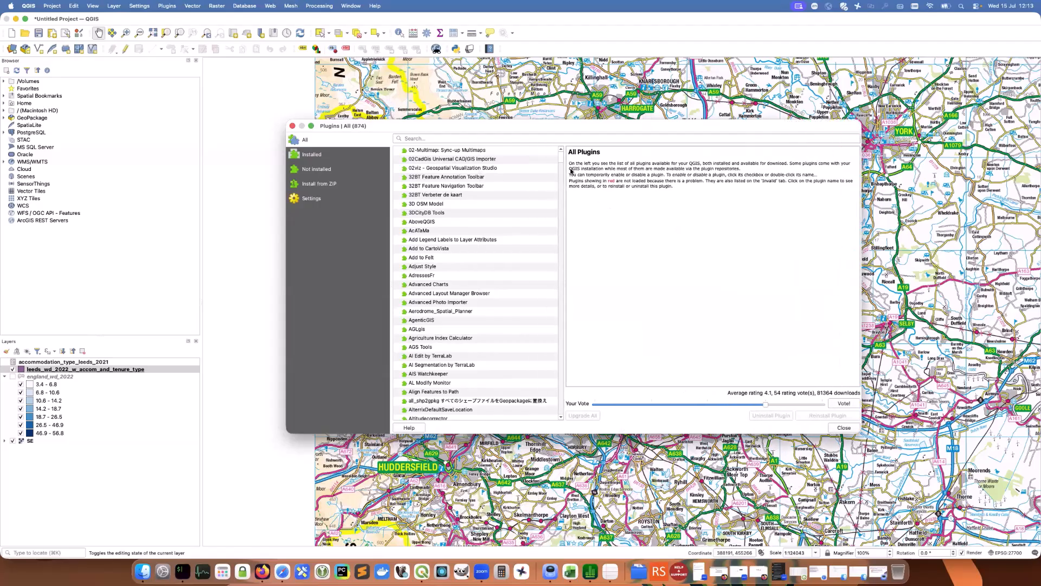
{"action": "left_click_drag", "start_coordinate": [561, 158], "coordinate": [522, 123]}
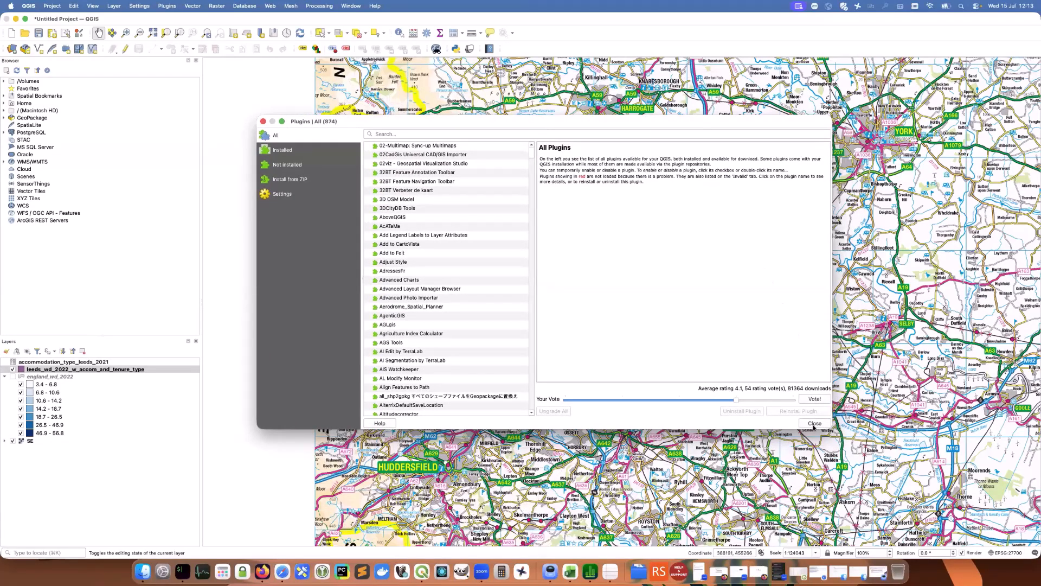
{"action": "left_click", "coordinate": [814, 424]}
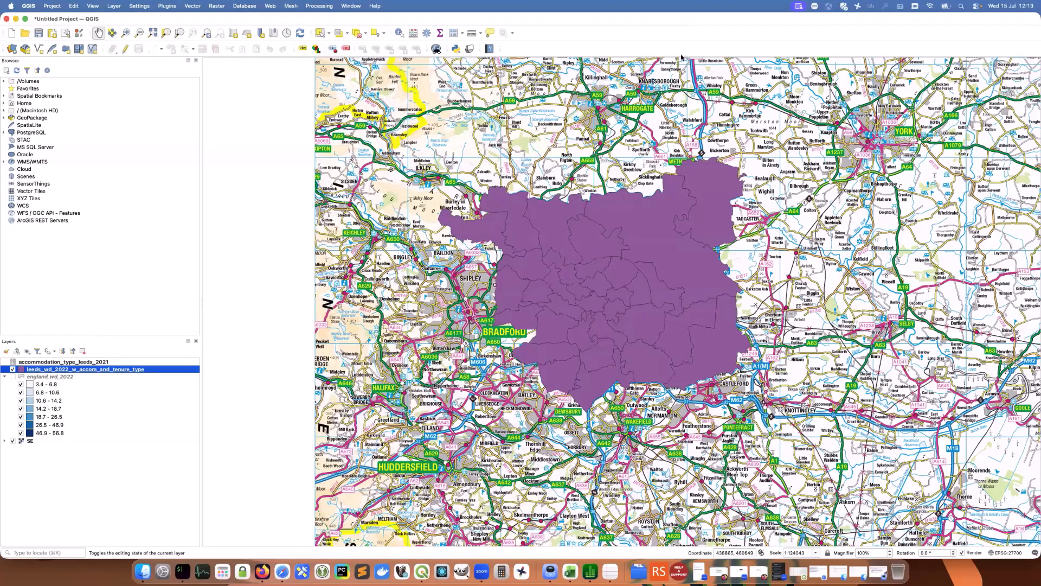
Set the leeds_wd_2022_w_accom_and_tenure_type layer's symbology to Bivariate Renderer with at_flat as Field 1
{"action": "right_click", "coordinate": [109, 371]}
{"action": "left_click", "coordinate": [122, 367]}
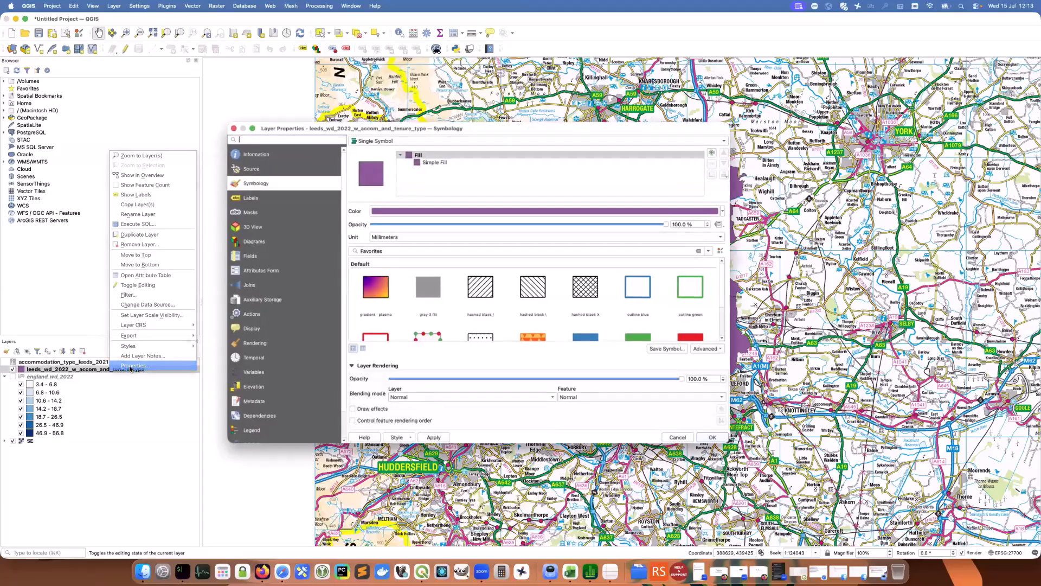
{"action": "left_click", "coordinate": [399, 141]}
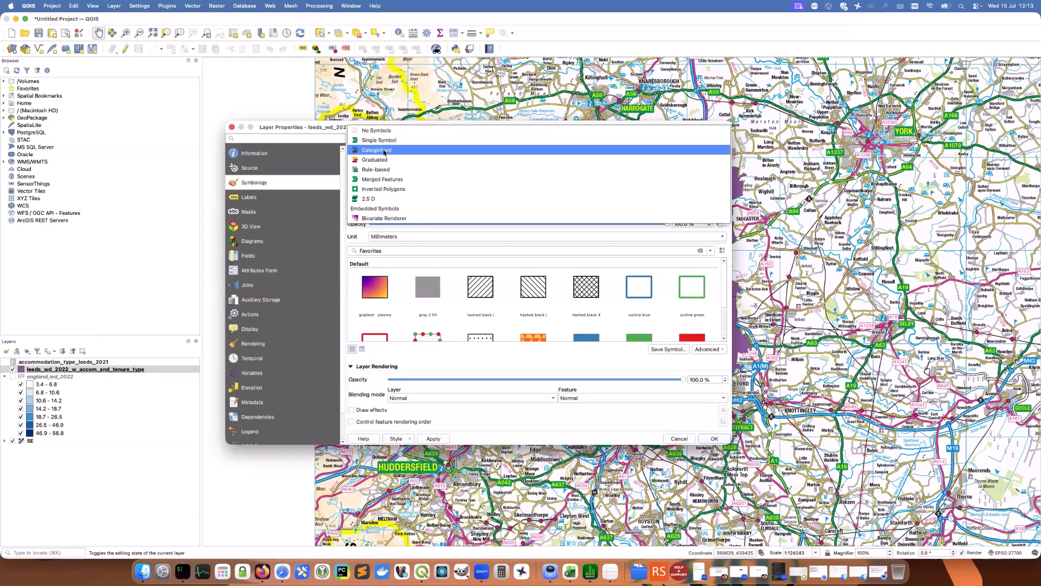
{"action": "left_click", "coordinate": [394, 218]}
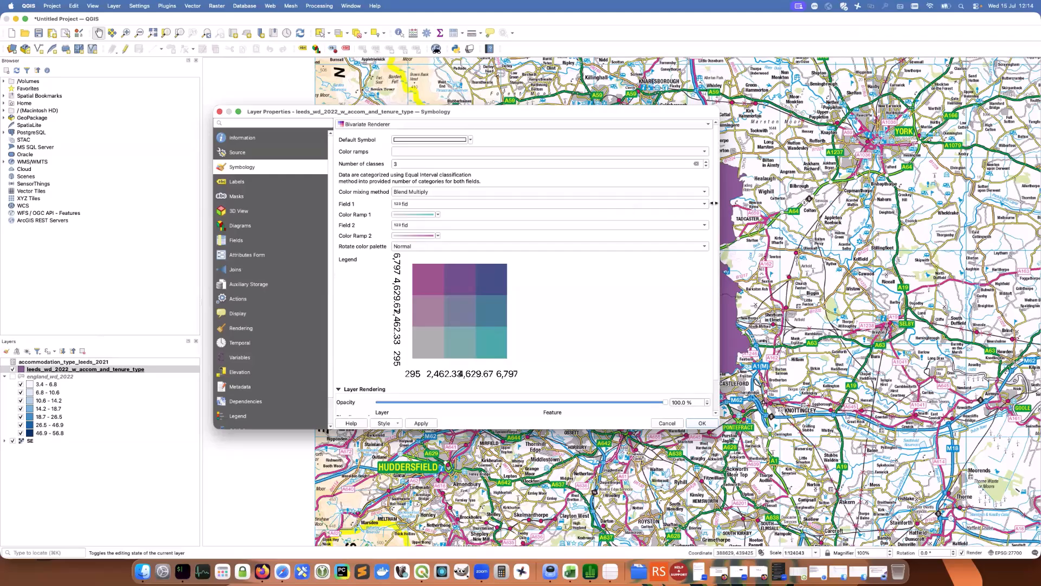
{"action": "left_click", "coordinate": [701, 206]}
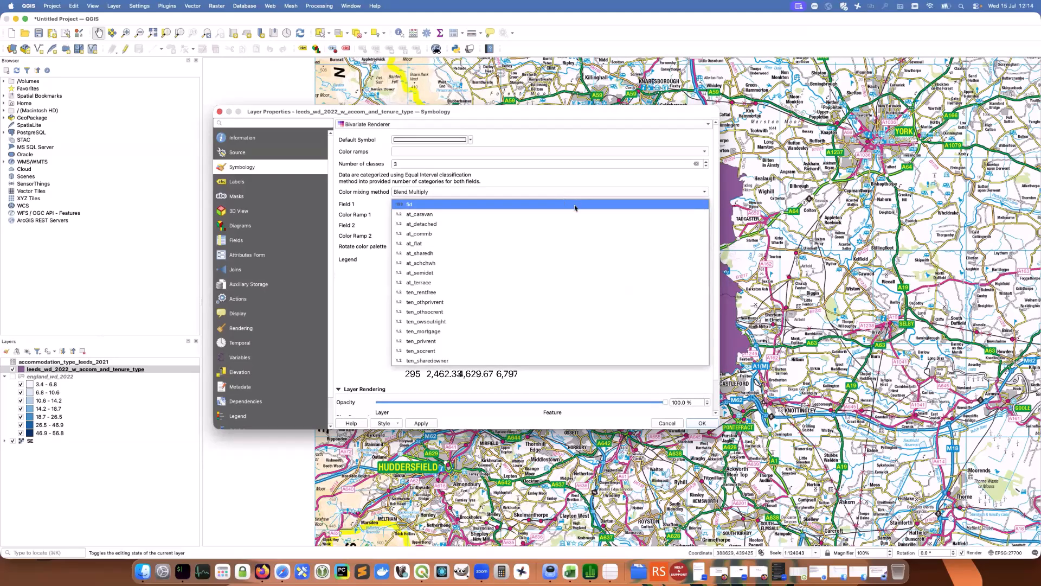
{"action": "left_click", "coordinate": [421, 244]}
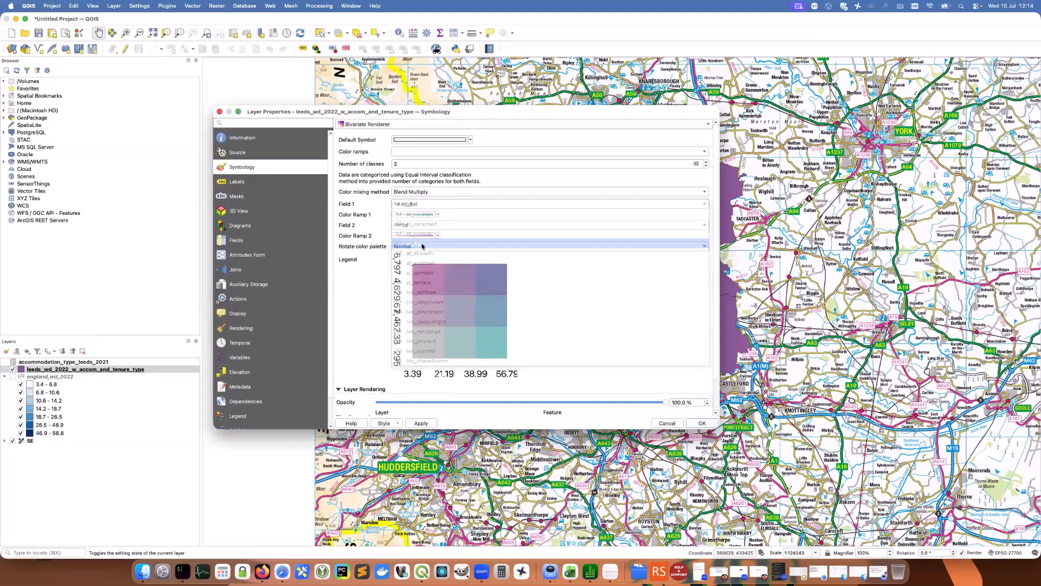
Set Field 2 of the leeds_wd_2022_w_accom_and_tenure_type layer's Bivariate Renderer to ten_privrent, apply it, and close the layer properties
{"action": "left_click", "coordinate": [702, 226]}
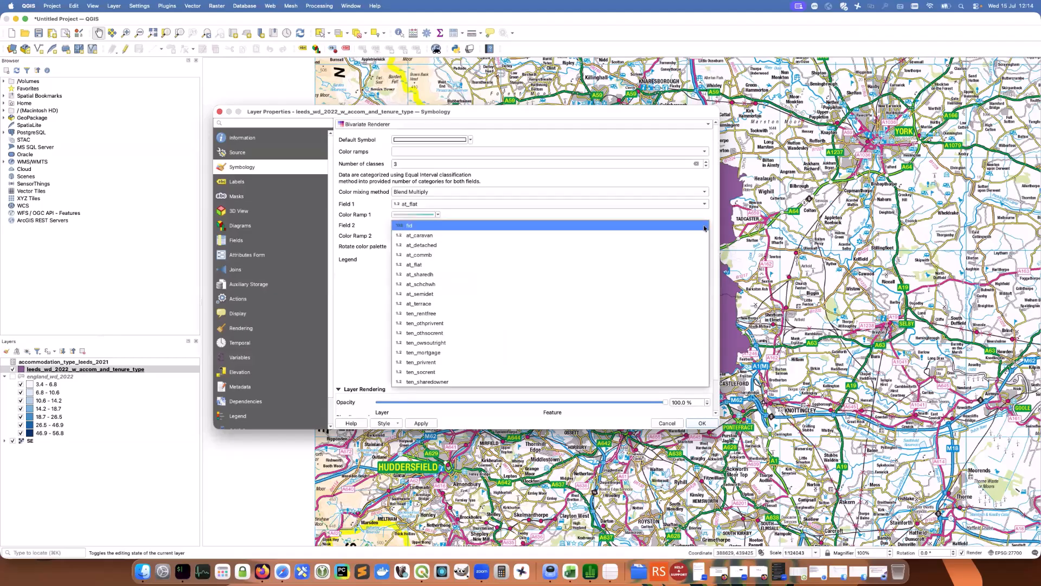
{"action": "left_click", "coordinate": [420, 363]}
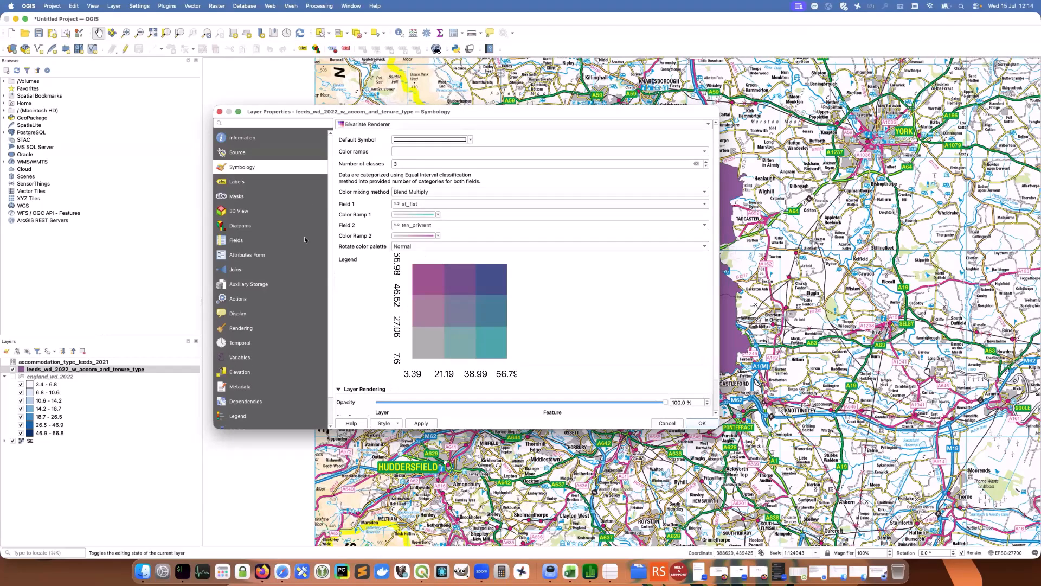
{"action": "left_click", "coordinate": [424, 423]}
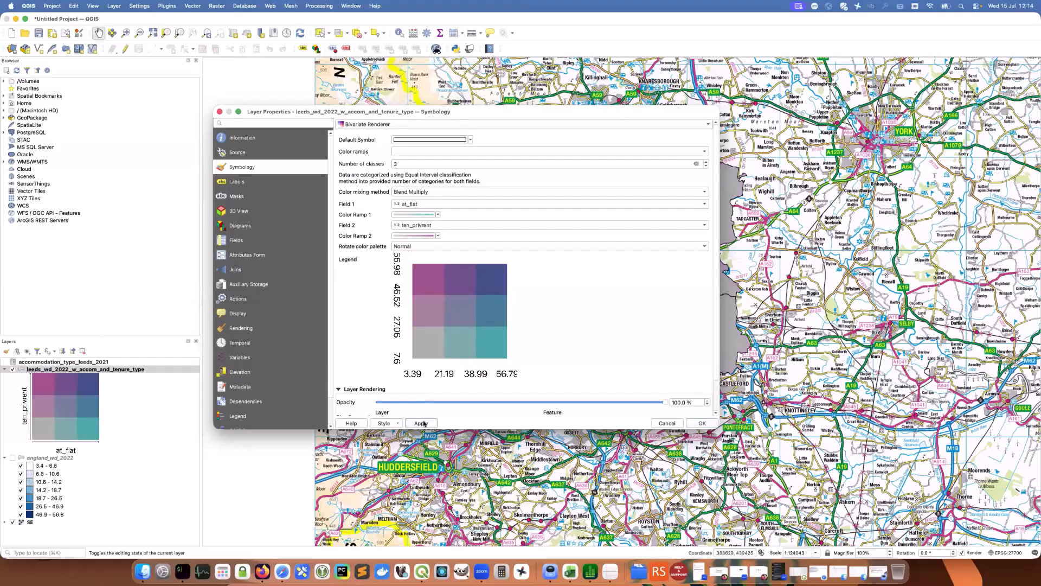
{"action": "left_click", "coordinate": [518, 123]}
{"action": "left_click", "coordinate": [374, 120]}
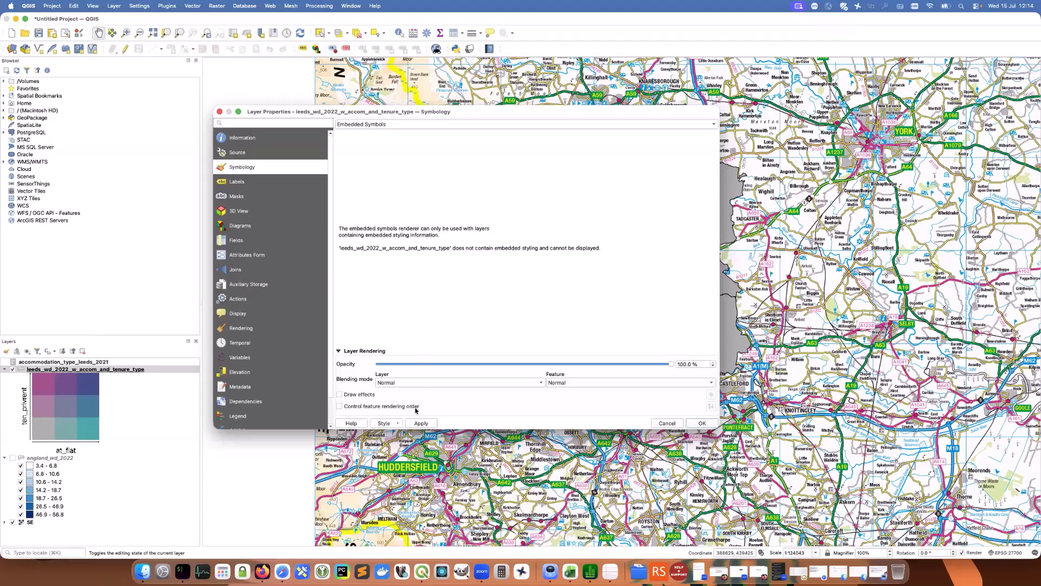
{"action": "left_click", "coordinate": [699, 423]}
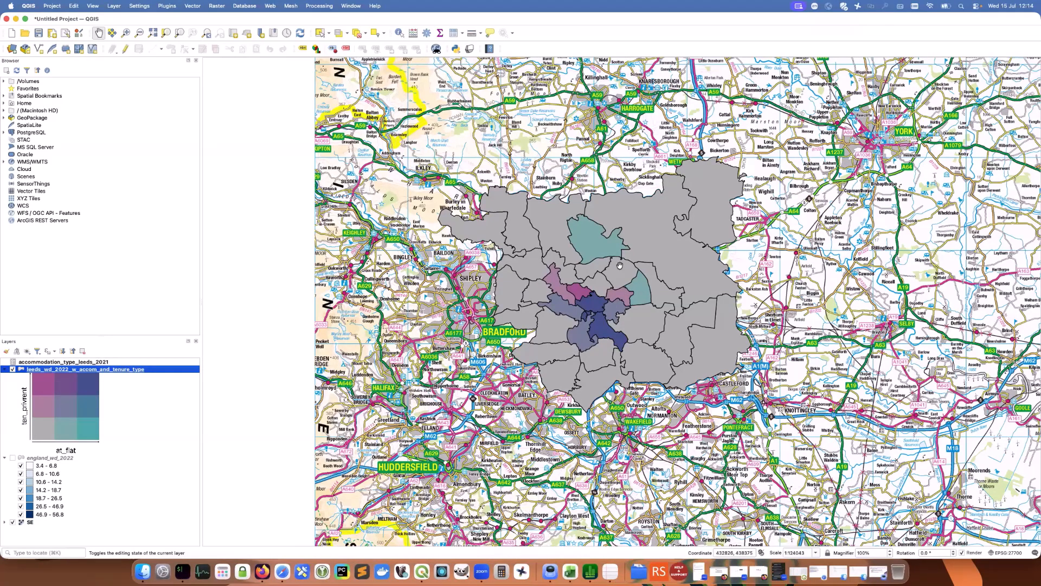
Set the leeds_wd_2022_w_accom_and_tenure_type layer's opacity to 80% in its symbology properties
{"action": "right_click", "coordinate": [145, 373]}
{"action": "left_click", "coordinate": [157, 366]}
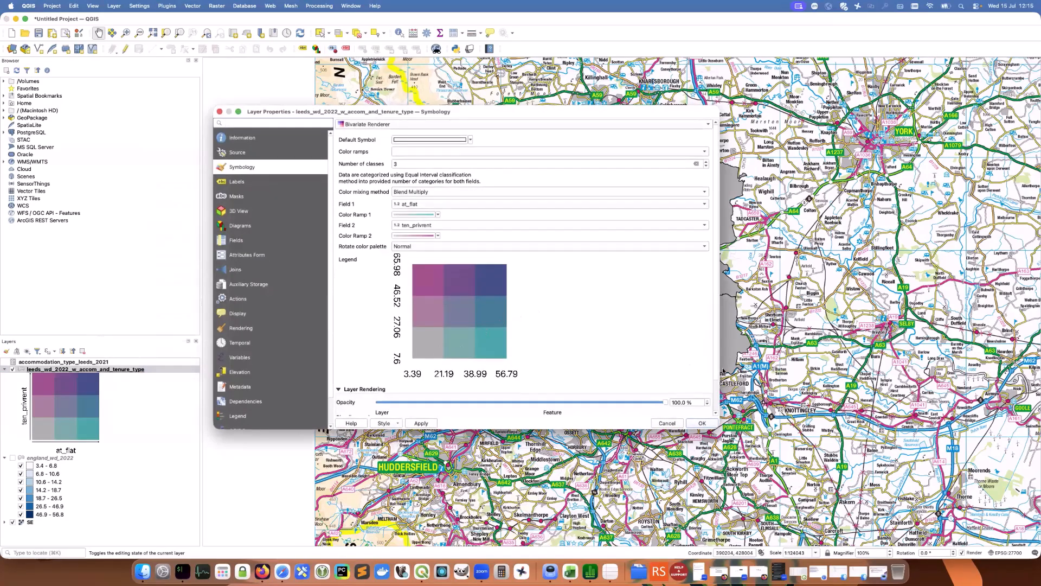
{"action": "left_click", "coordinate": [684, 402]}
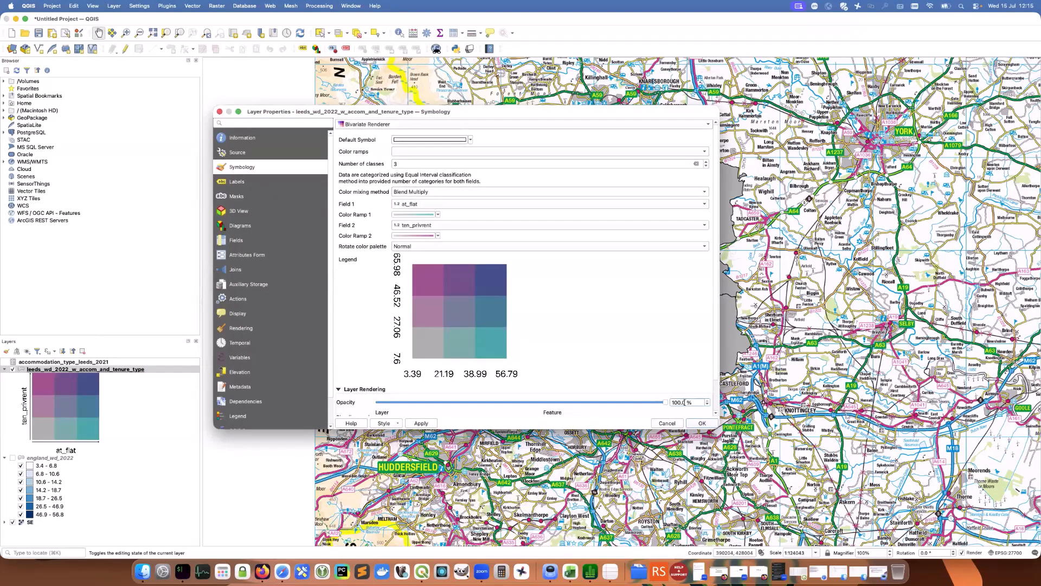
{"action": "key", "text": "BackSpace"}
{"action": "key", "text": "BackSpace"}
{"action": "key", "text": "BackSpace"}
{"action": "key", "text": "BackSpace"}
{"action": "type", "text": "8"}
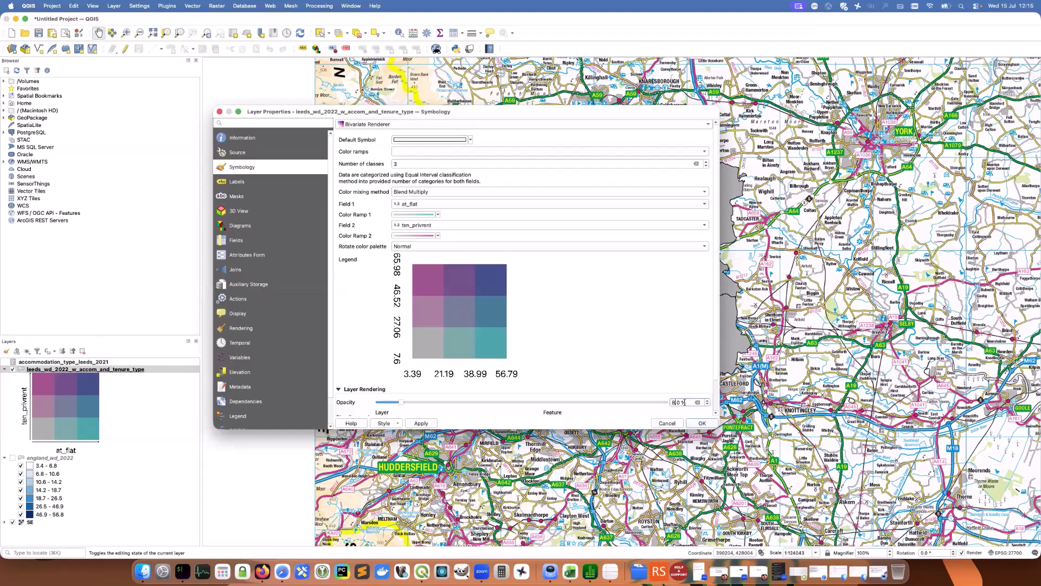
{"action": "type", "text": "0"}
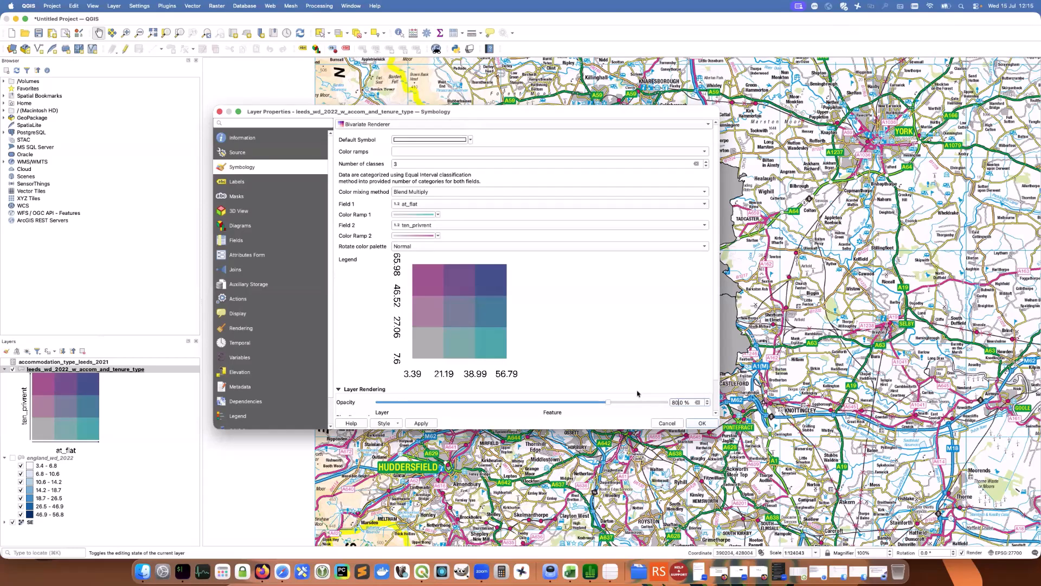
{"action": "left_click", "coordinate": [421, 423]}
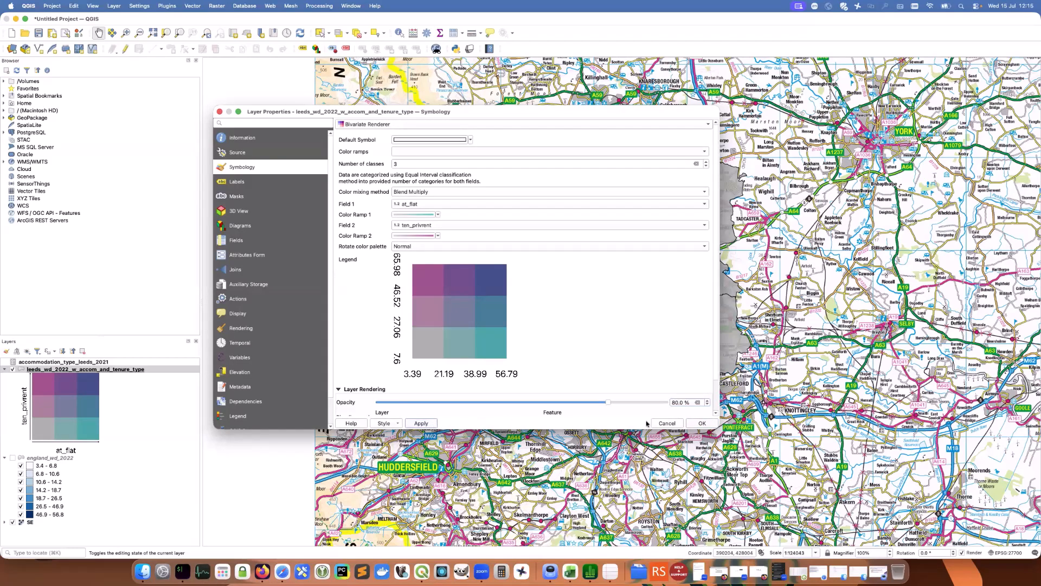
{"action": "left_click", "coordinate": [702, 423]}
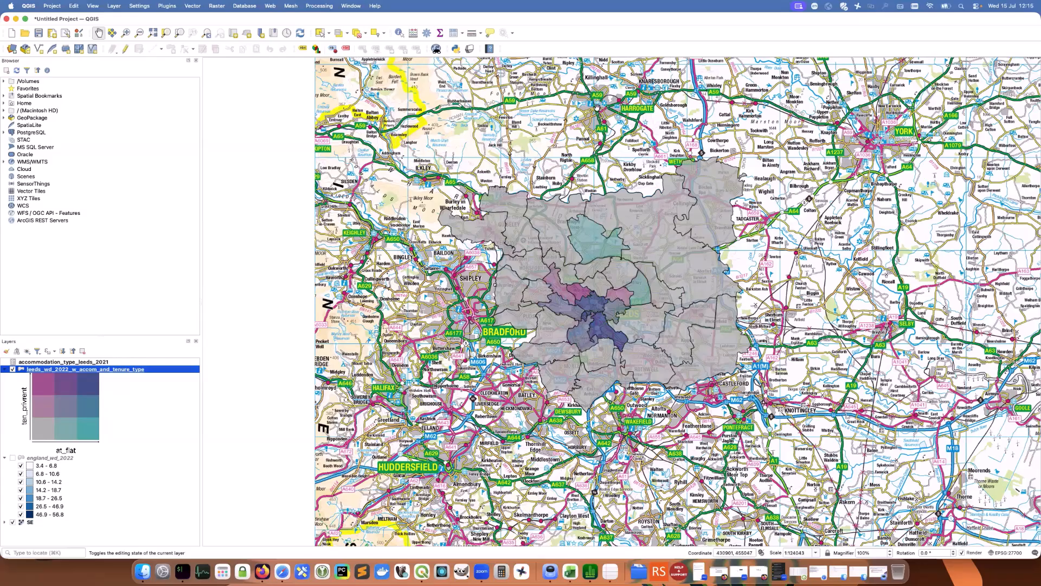
Fill in the cartogram3 dialog with the leeds_wd_2022_w_accom_and_tenure_type layer and the at_flat field, and close it without running
{"action": "left_click", "coordinate": [469, 49]}
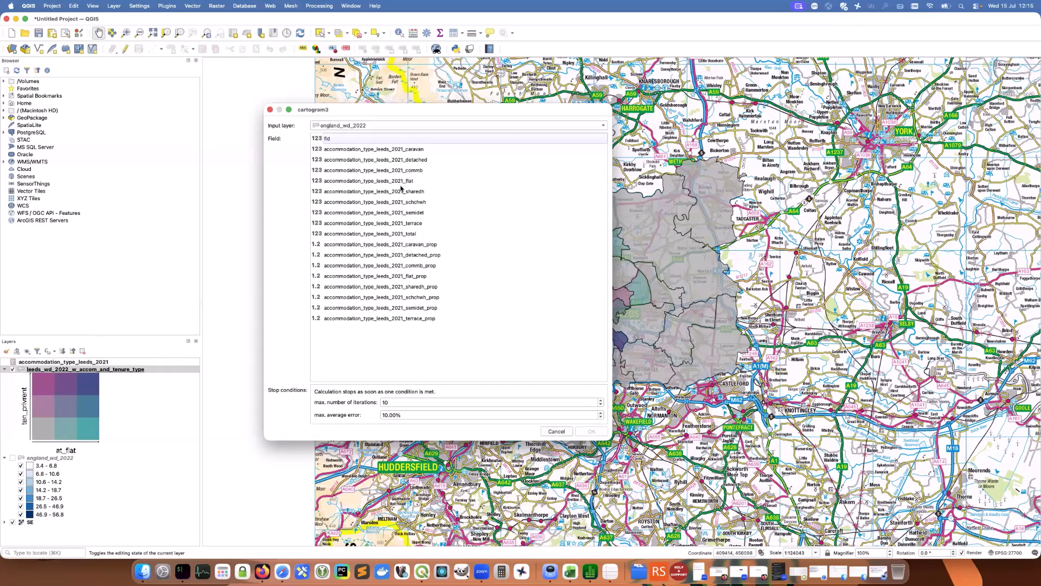
{"action": "left_click", "coordinate": [393, 128]}
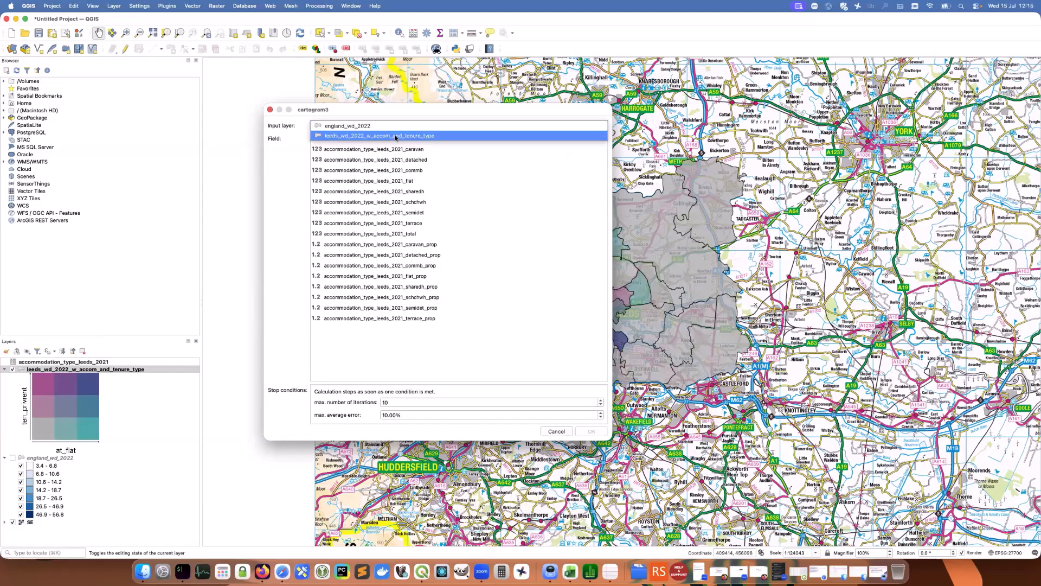
{"action": "left_click", "coordinate": [395, 138]}
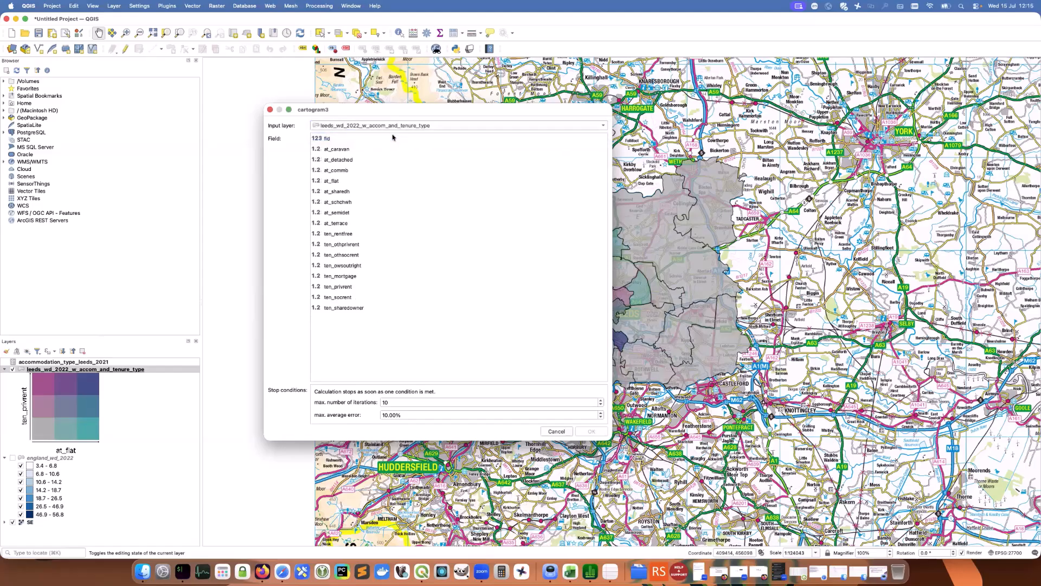
{"action": "left_click", "coordinate": [336, 180]}
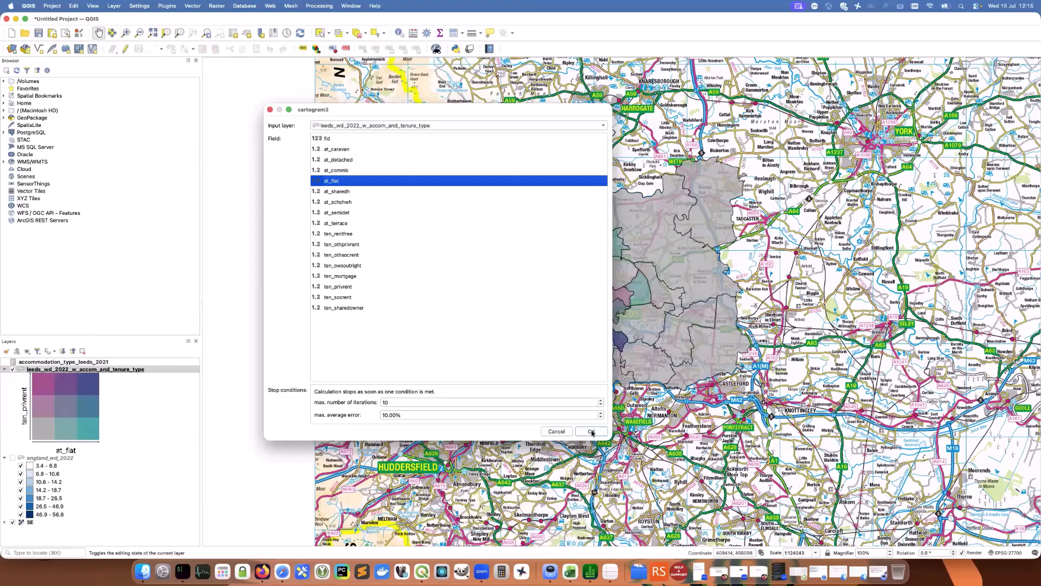
{"action": "left_click", "coordinate": [270, 110]}
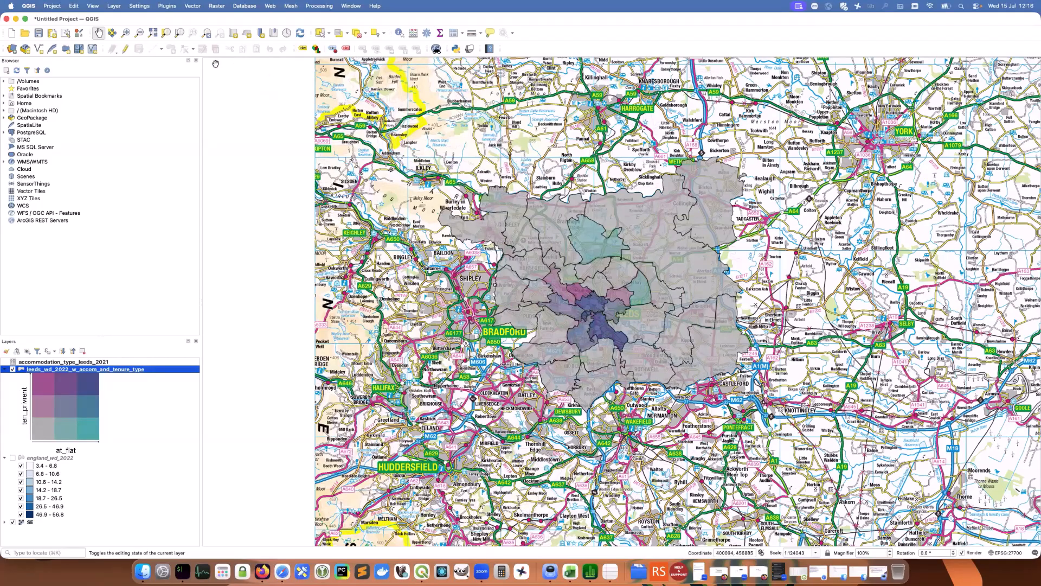
Create a new GeoPackage connection to UKDS_QGIS_Workshop_output_cartogram.gpkg from the Output_Cartogram_Data folder
{"action": "left_click", "coordinate": [12, 49]}
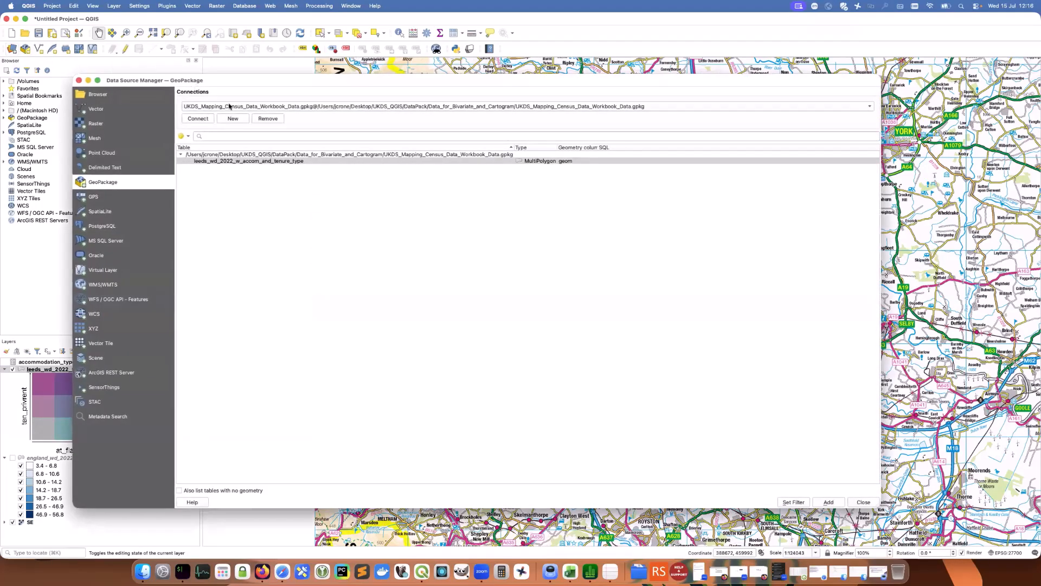
{"action": "left_click", "coordinate": [197, 118]}
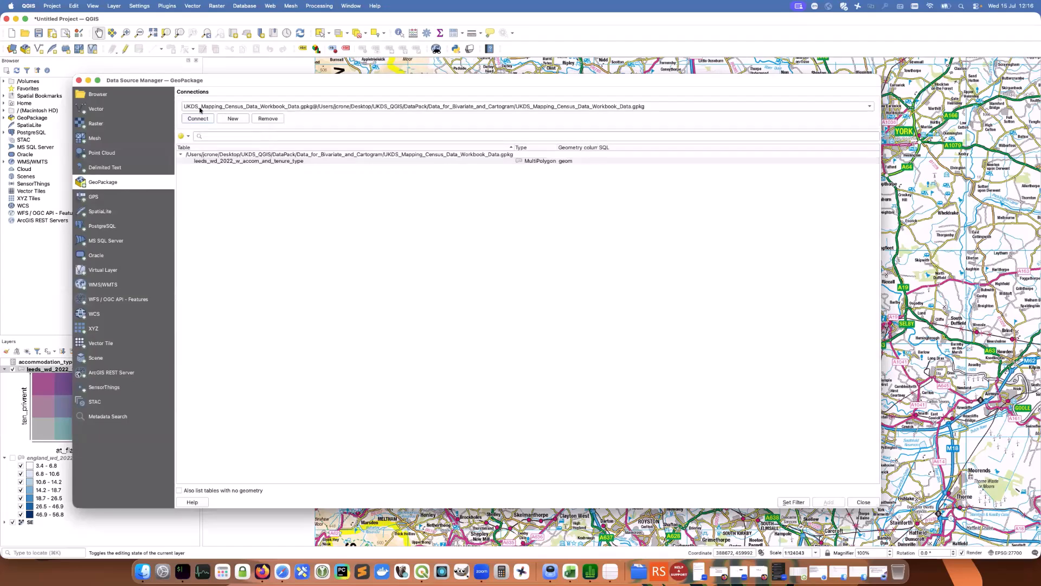
{"action": "left_click", "coordinate": [232, 119]}
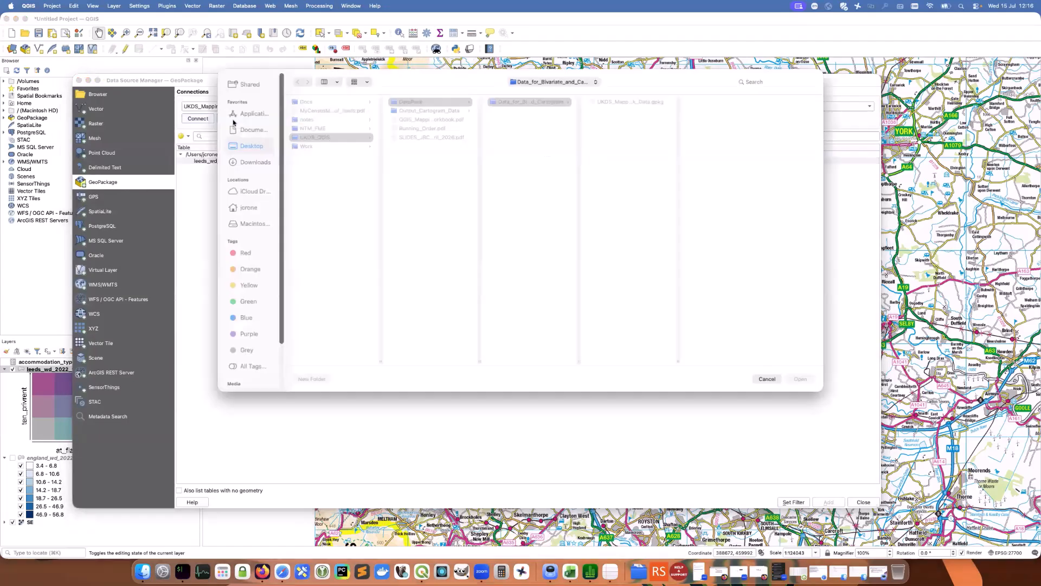
{"action": "left_click", "coordinate": [442, 110]}
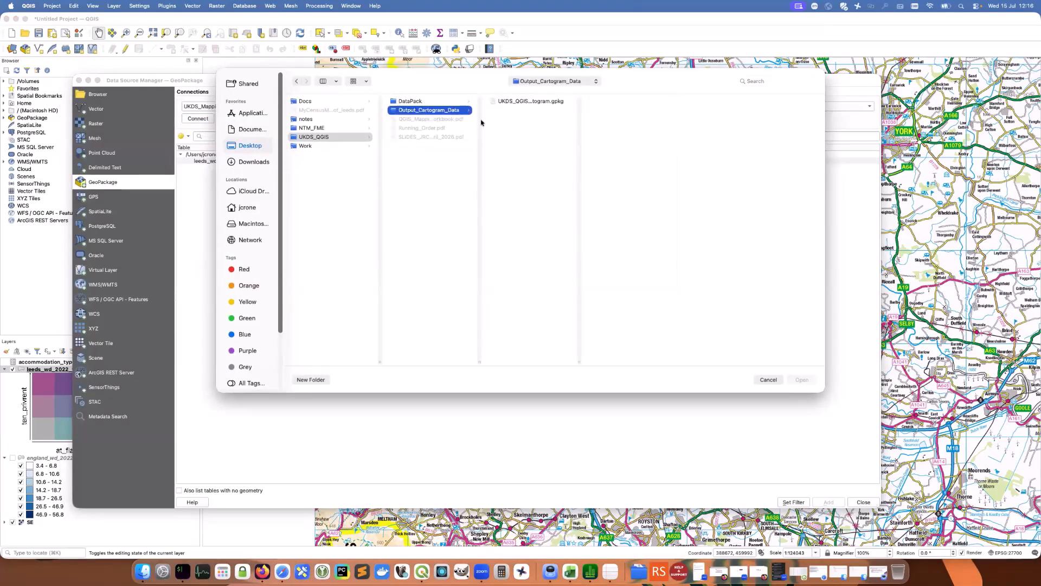
{"action": "left_click", "coordinate": [527, 102]}
{"action": "left_click", "coordinate": [801, 379]}
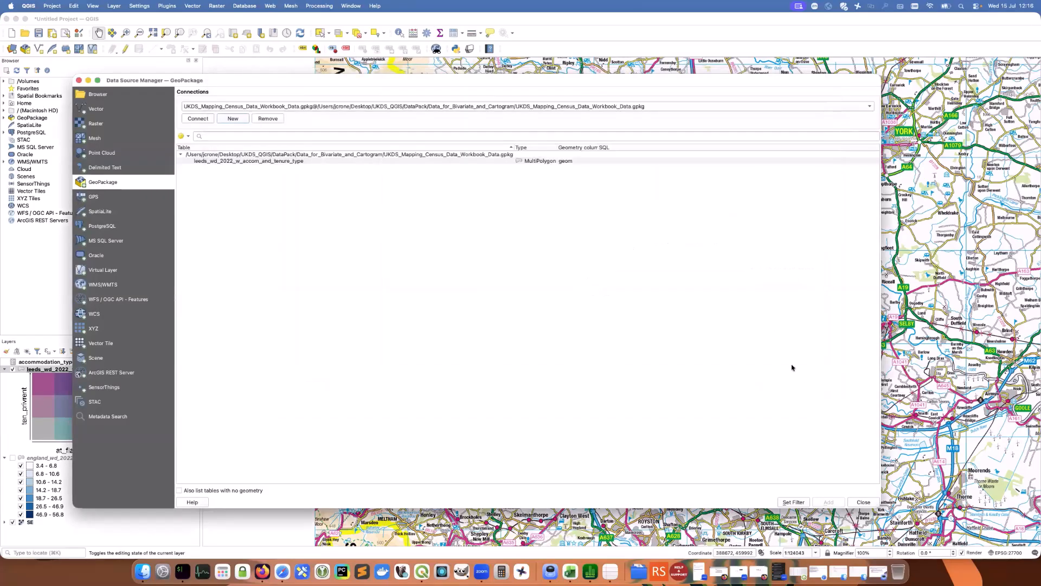
Connect to UKDS_QGIS_Workshop_output_cartogram.gpkg, add its cartogram_of_leeds_wd_2022_w_accom_and_tenure_type_distorted_using_at_flat table as a layer, and close the data source manager
{"action": "left_click", "coordinate": [302, 107]}
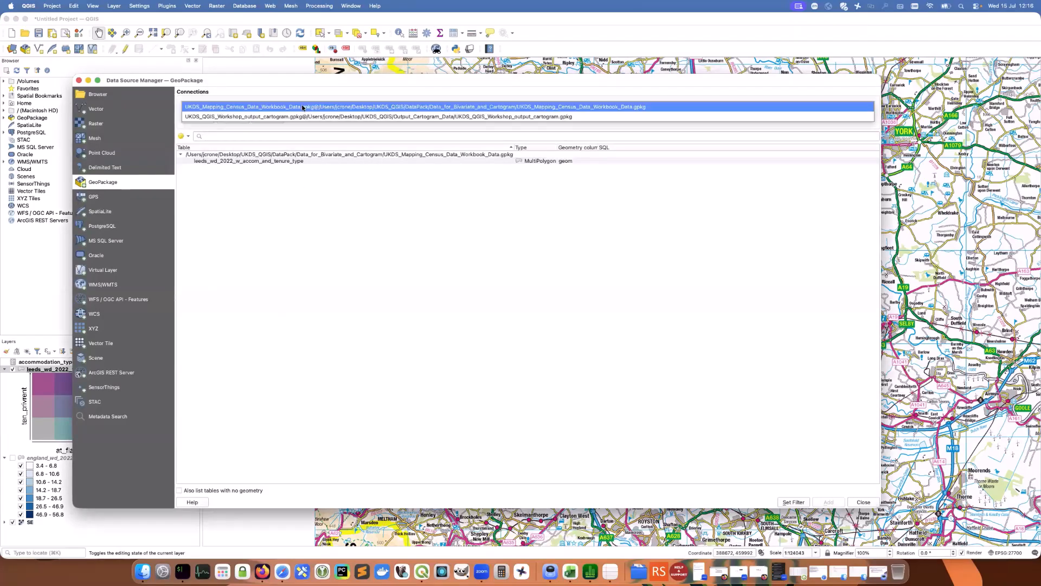
{"action": "left_click", "coordinate": [305, 117]}
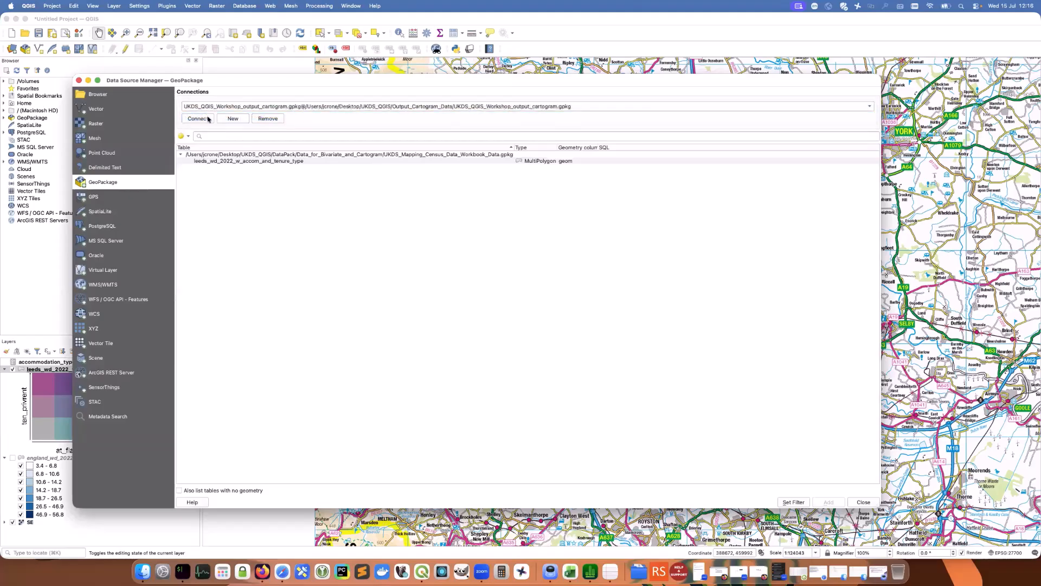
{"action": "left_click", "coordinate": [303, 160]}
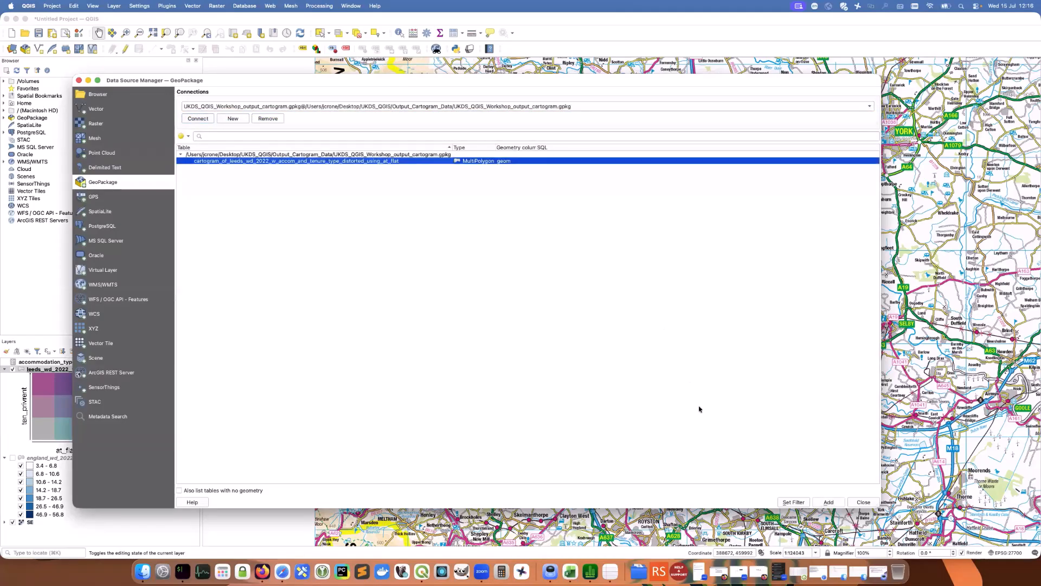
{"action": "left_click", "coordinate": [829, 504]}
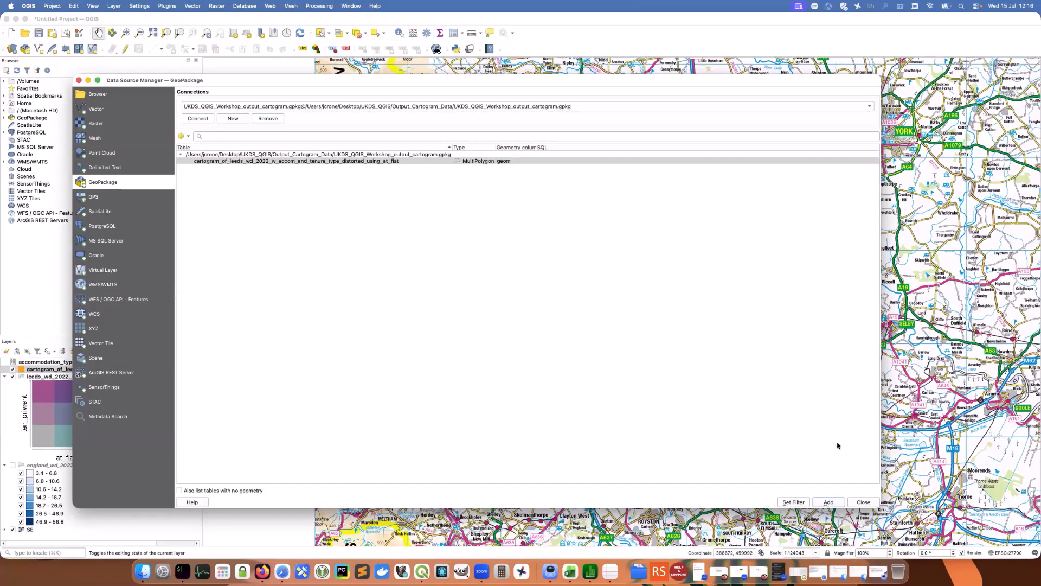
{"action": "left_click", "coordinate": [865, 503]}
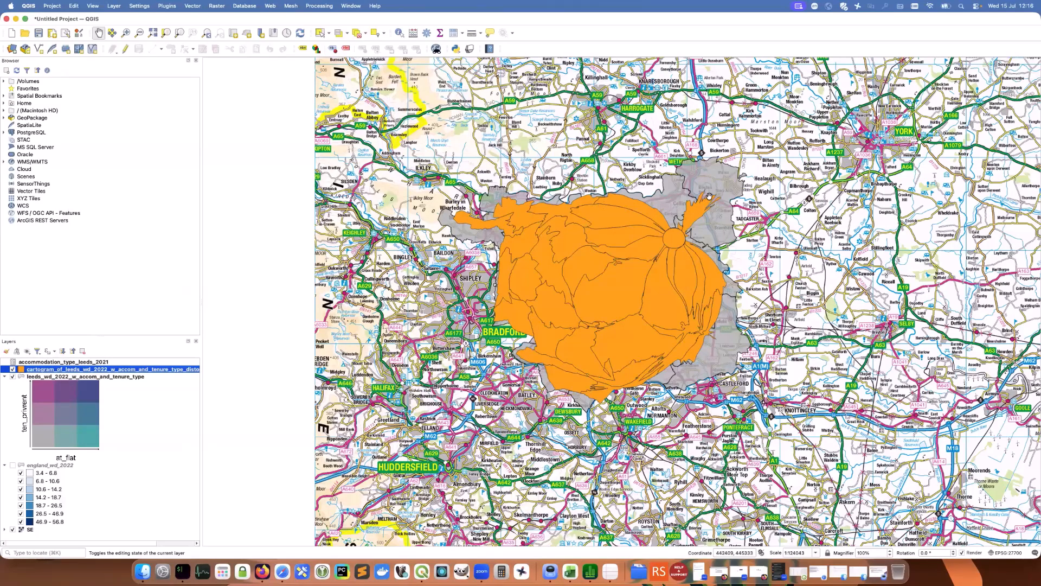
Hide the leeds_wd_2022_w_accom_and_tenure_type layer and examine the distorted ward shapes of the cartogram up close
{"action": "left_click", "coordinate": [13, 377]}
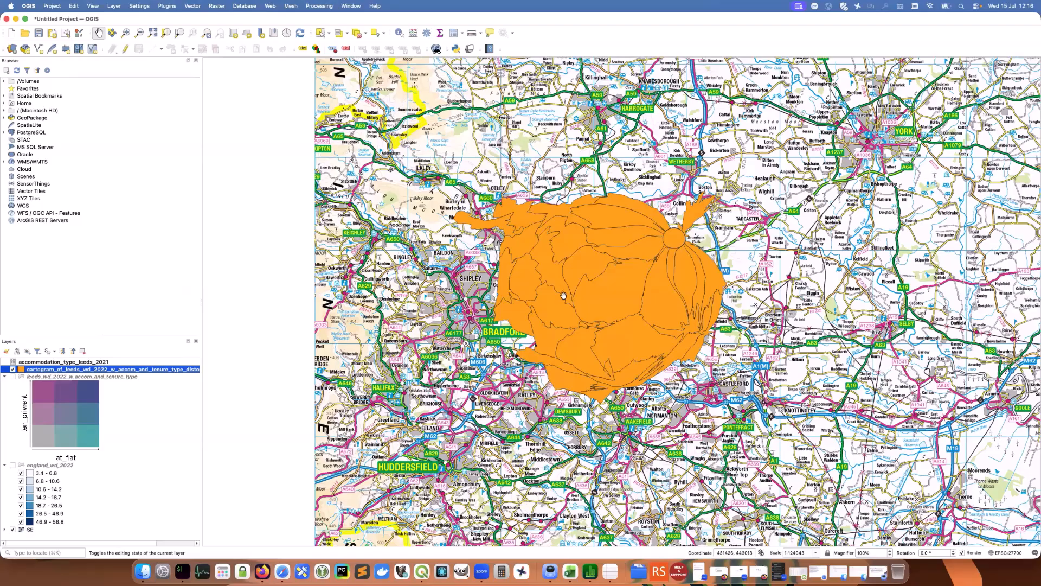
{"action": "scroll", "coordinate": [613, 285], "scroll_direction": "up", "scroll_amount": 1}
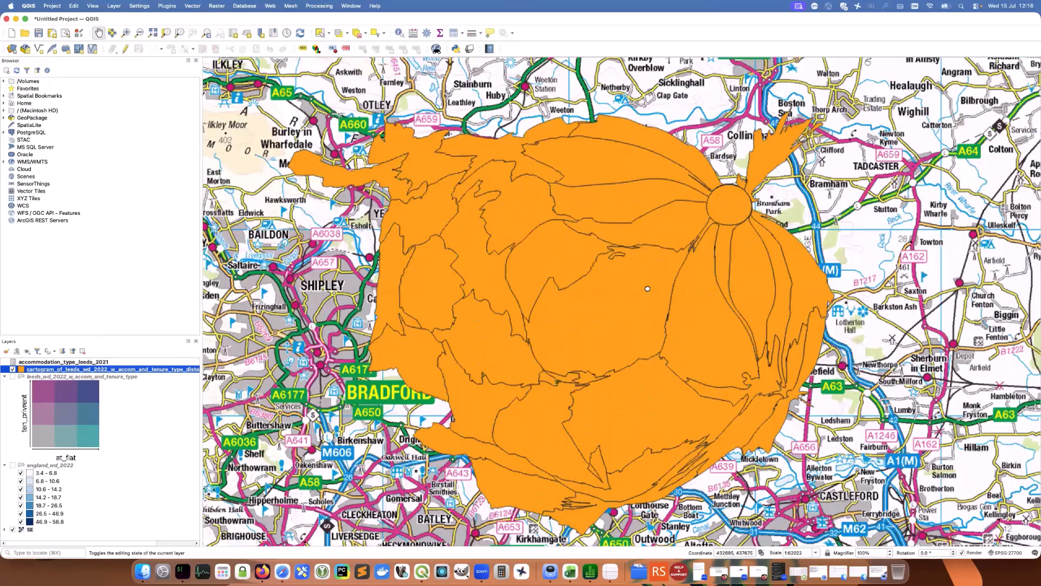
{"action": "left_click_drag", "start_coordinate": [611, 286], "coordinate": [656, 268]}
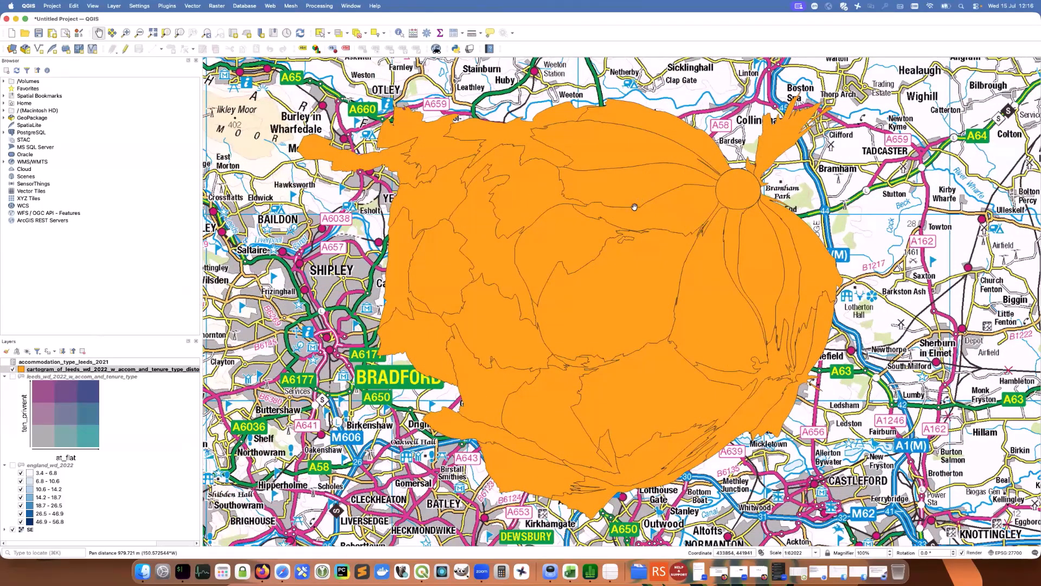
{"action": "left_click_drag", "start_coordinate": [630, 217], "coordinate": [508, 264]}
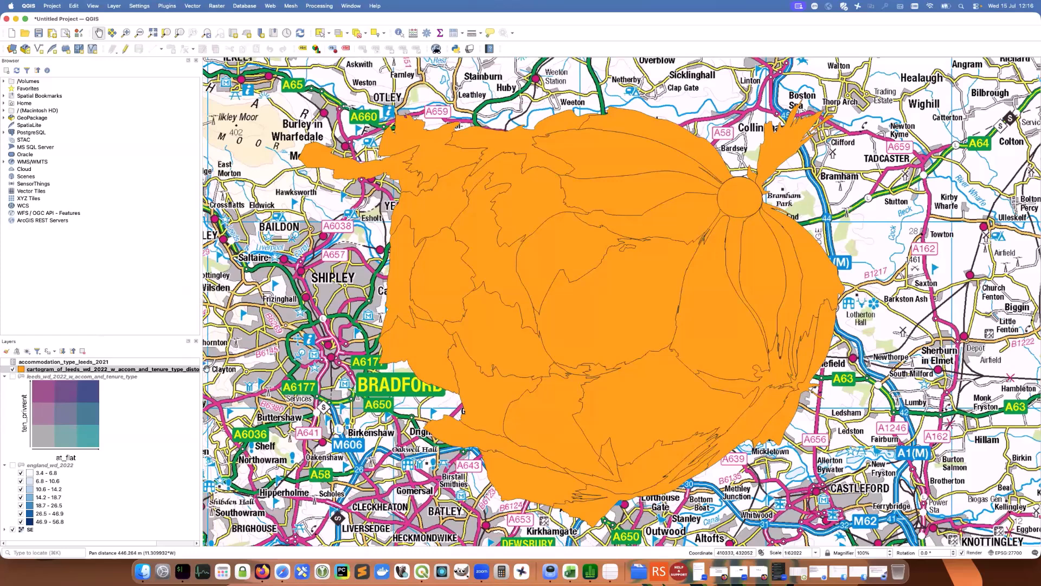
Set the cartogram layer's symbology to Graduated with at_flat as the value
{"action": "right_click", "coordinate": [195, 371]}
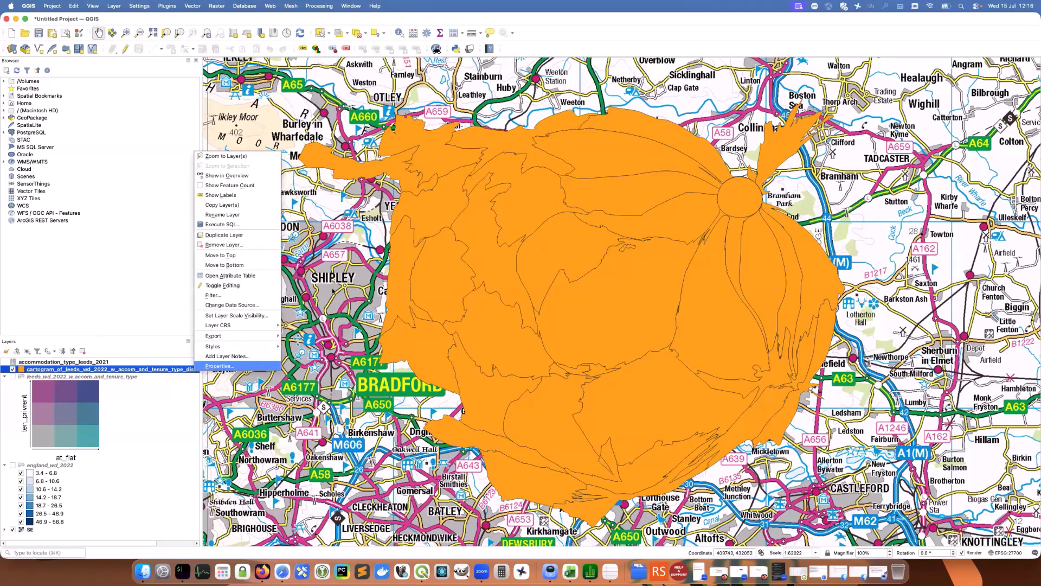
{"action": "left_click", "coordinate": [219, 366]}
{"action": "left_click", "coordinate": [373, 126]}
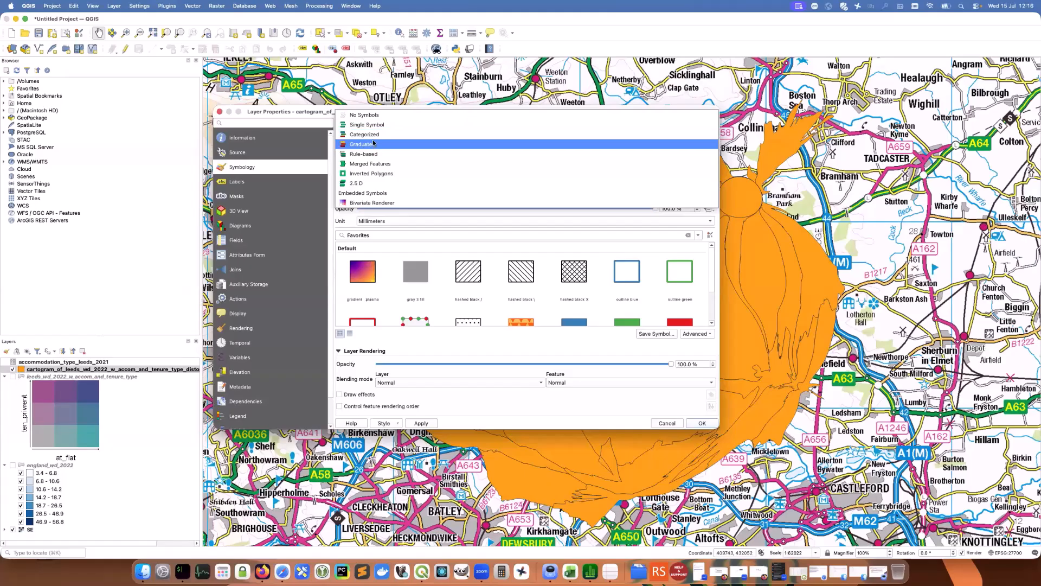
{"action": "left_click", "coordinate": [373, 143]}
{"action": "left_click", "coordinate": [702, 136]}
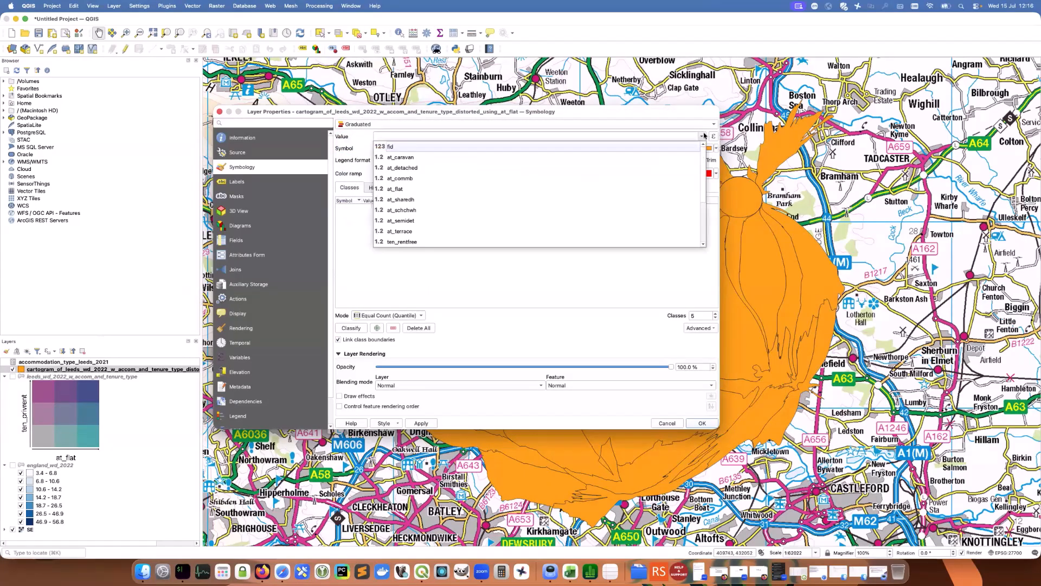
{"action": "scroll", "coordinate": [552, 183], "scroll_direction": "down", "scroll_amount": 3}
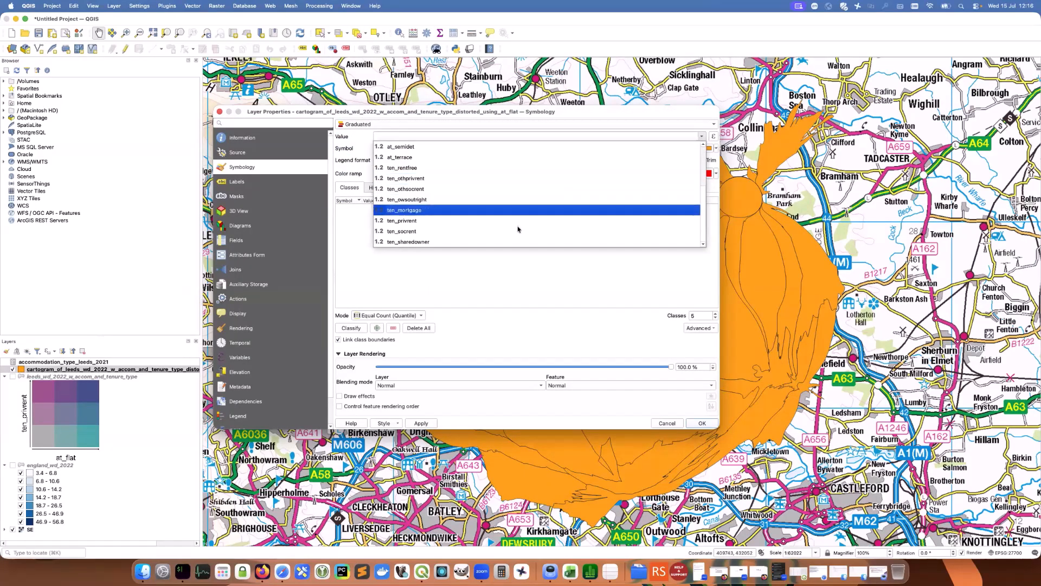
{"action": "scroll", "coordinate": [517, 229], "scroll_direction": "up", "scroll_amount": 2}
{"action": "left_click", "coordinate": [512, 180]}
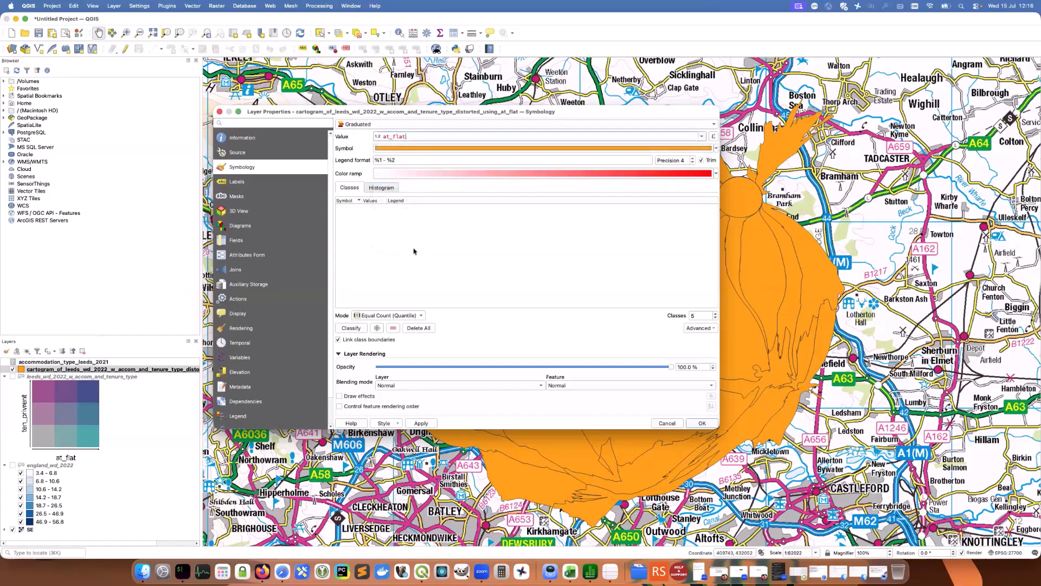
Classify the cartogram's at_flat values into 7 classes using Natural Breaks (Jenks)
{"action": "left_click", "coordinate": [715, 313]}
{"action": "left_click", "coordinate": [716, 313]}
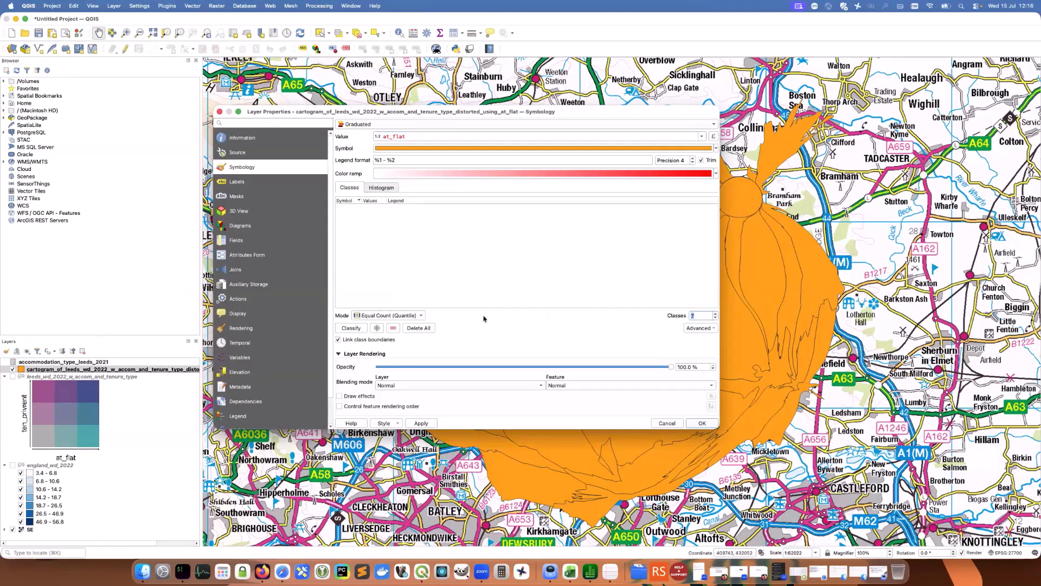
{"action": "left_click", "coordinate": [408, 316]}
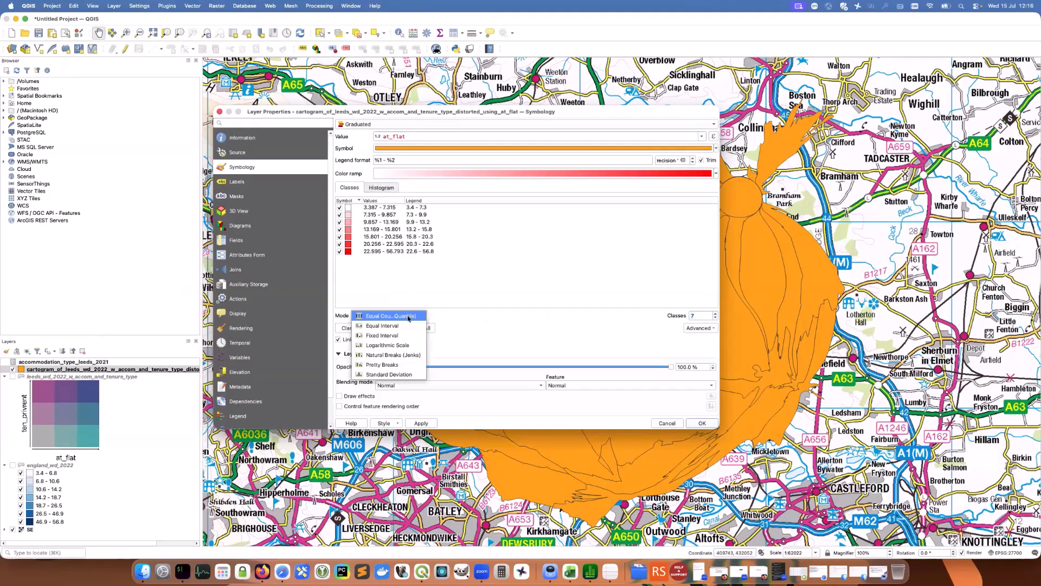
{"action": "left_click", "coordinate": [392, 355]}
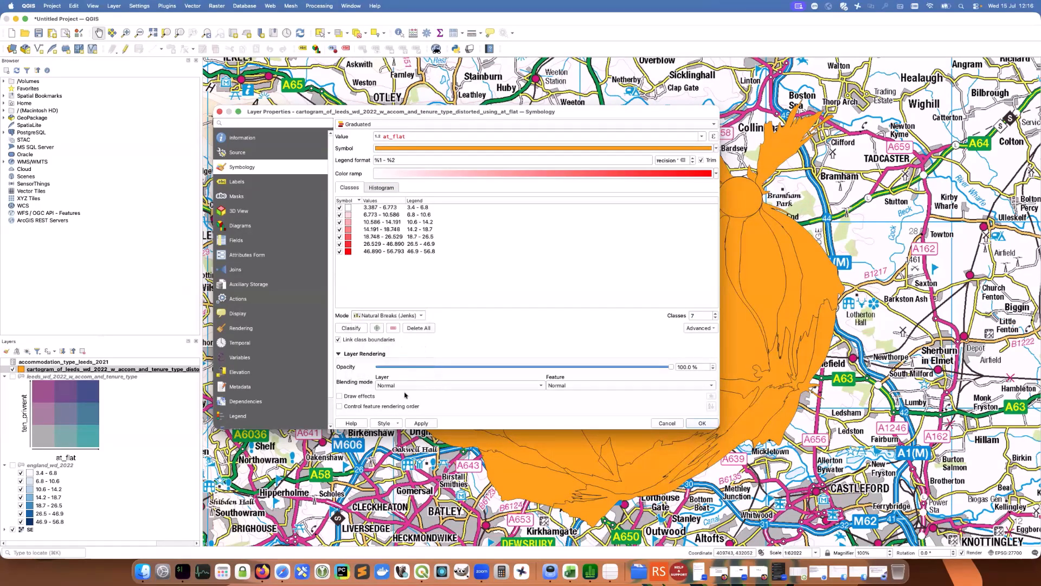
Give the cartogram's classes a white-to-dark-blue color ramp and apply the symbology to the layer
{"action": "left_click", "coordinate": [715, 174]}
{"action": "left_click", "coordinate": [407, 202]}
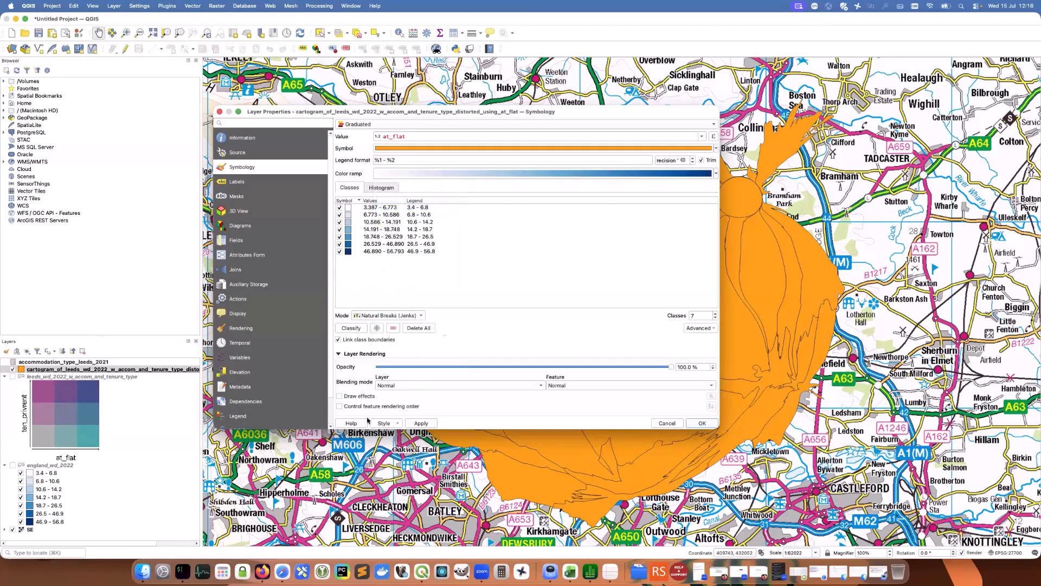
{"action": "left_click", "coordinate": [422, 423]}
{"action": "left_click", "coordinate": [697, 423]}
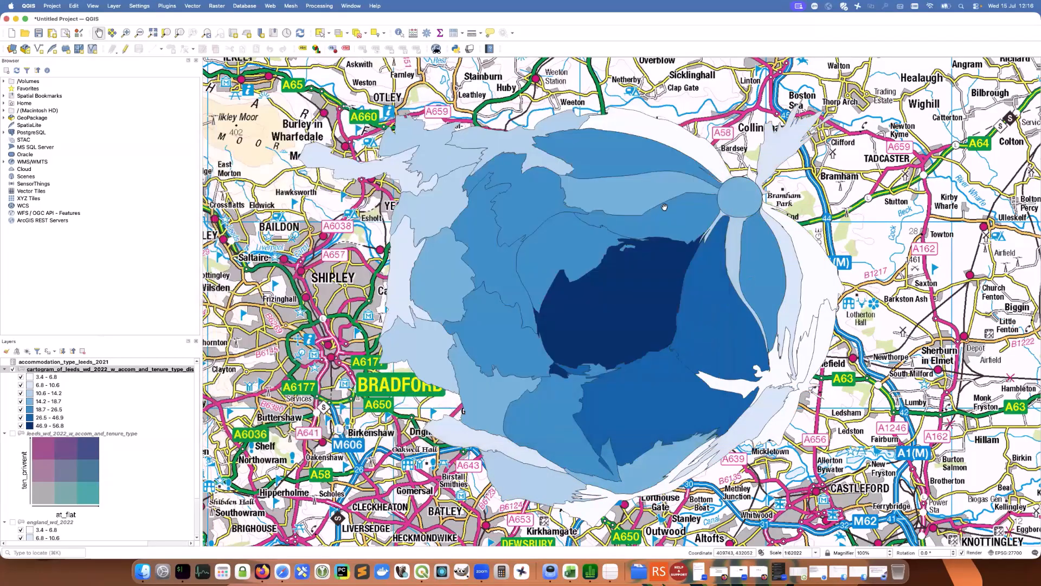
{"action": "scroll", "coordinate": [538, 244], "scroll_direction": "down", "scroll_amount": 1}
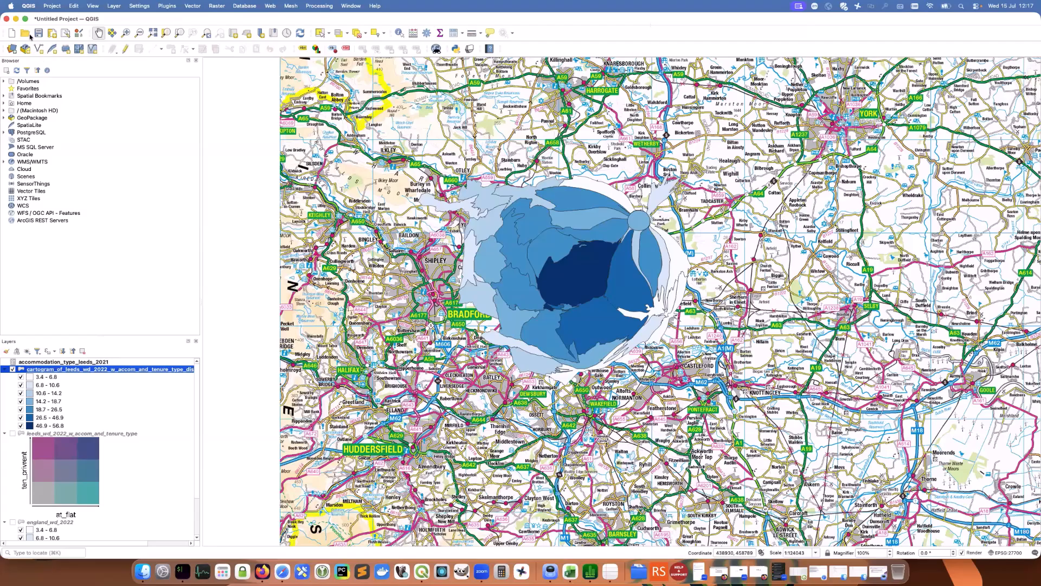
Minimize QGIS, switch to the SLIDES_JRCC_Mapping_Census_Data_with_QGIS_April_2026.pdf presentation in Preview, view it full screen and advance to page 47
{"action": "left_click", "coordinate": [16, 20]}
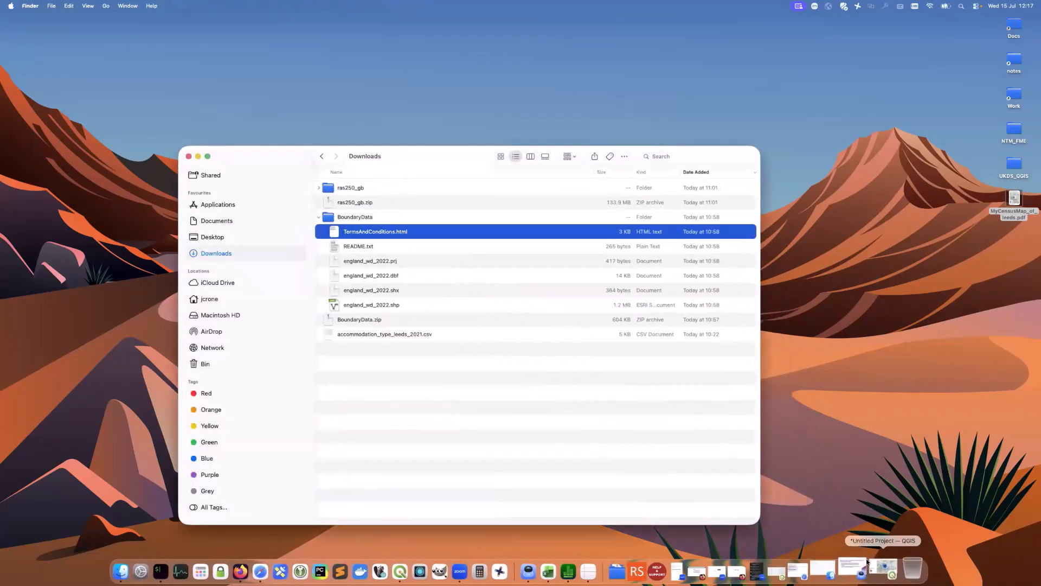
{"action": "left_click", "coordinate": [851, 569]}
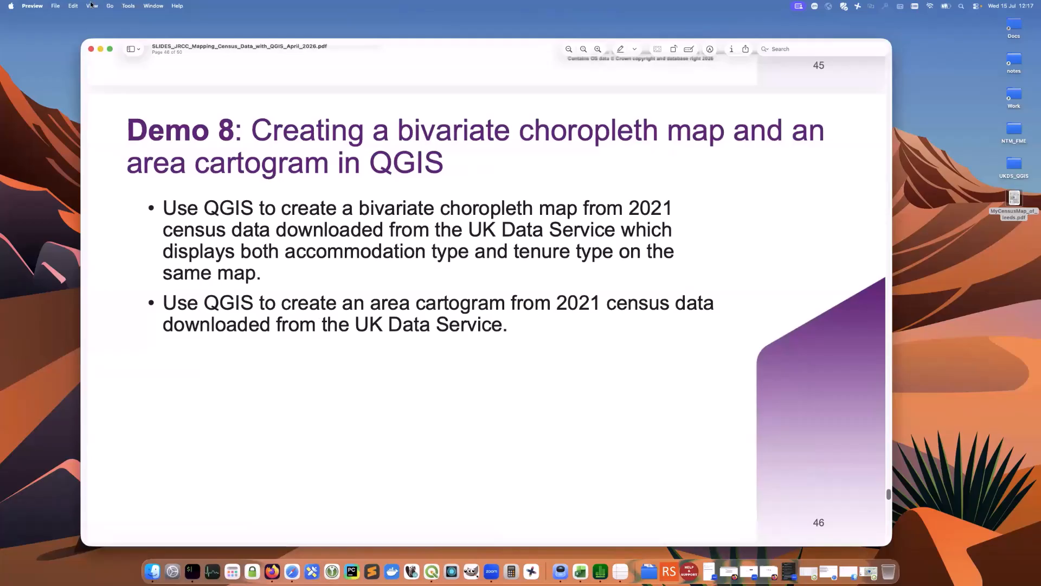
{"action": "left_click", "coordinate": [92, 5]}
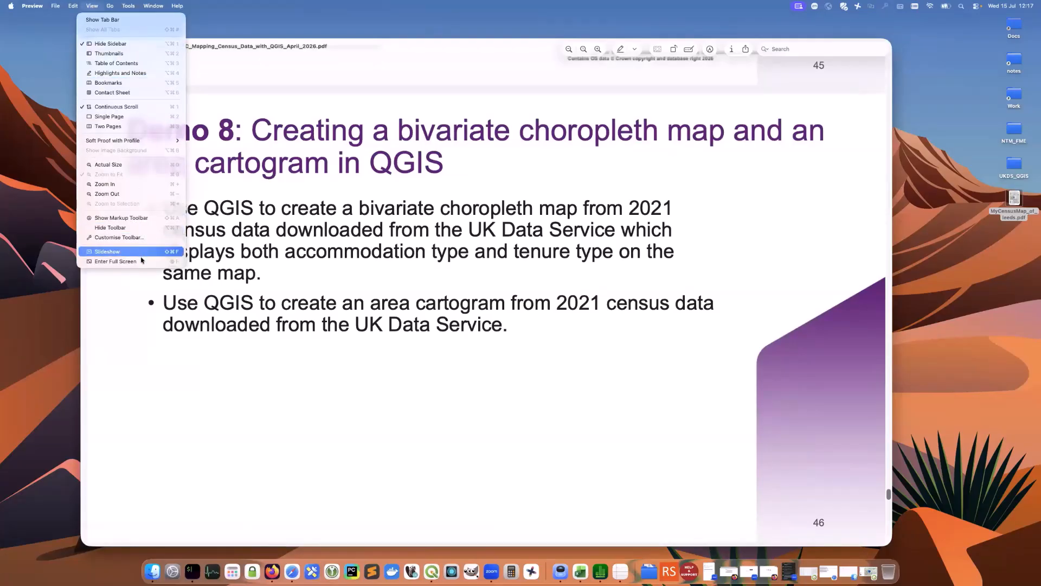
{"action": "left_click", "coordinate": [115, 261]}
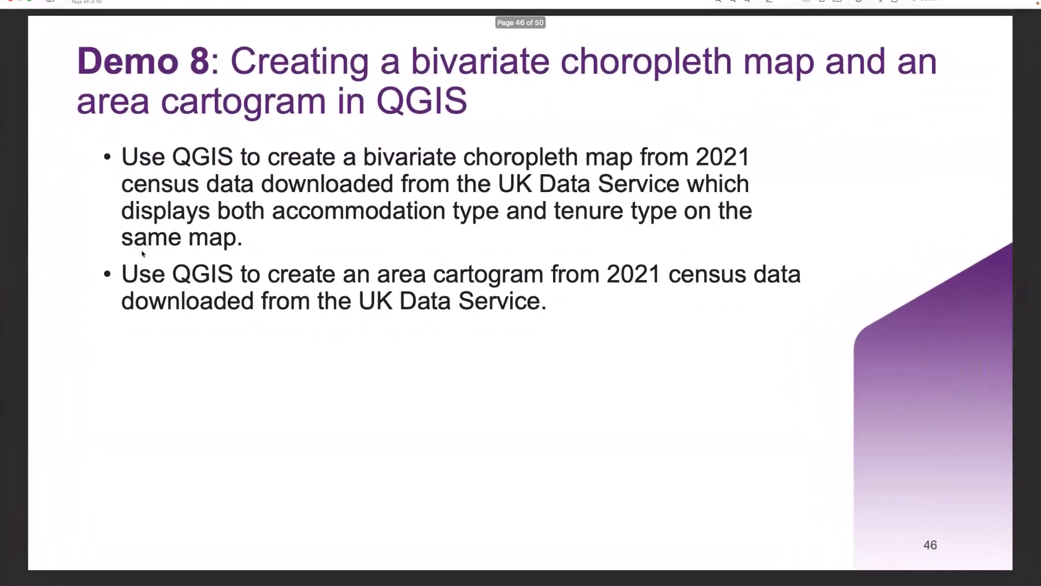
{"action": "key", "text": "Down"}
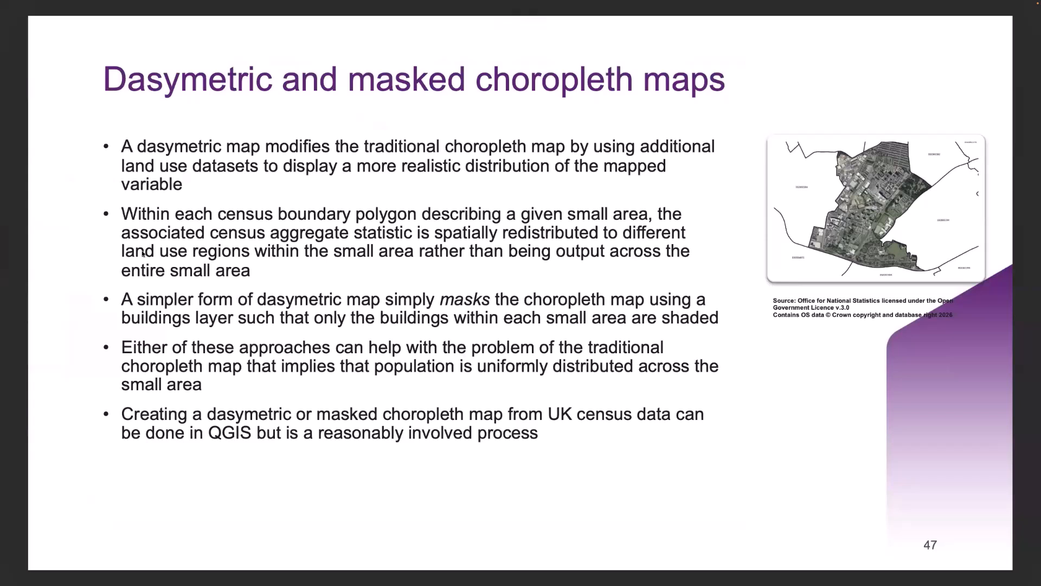